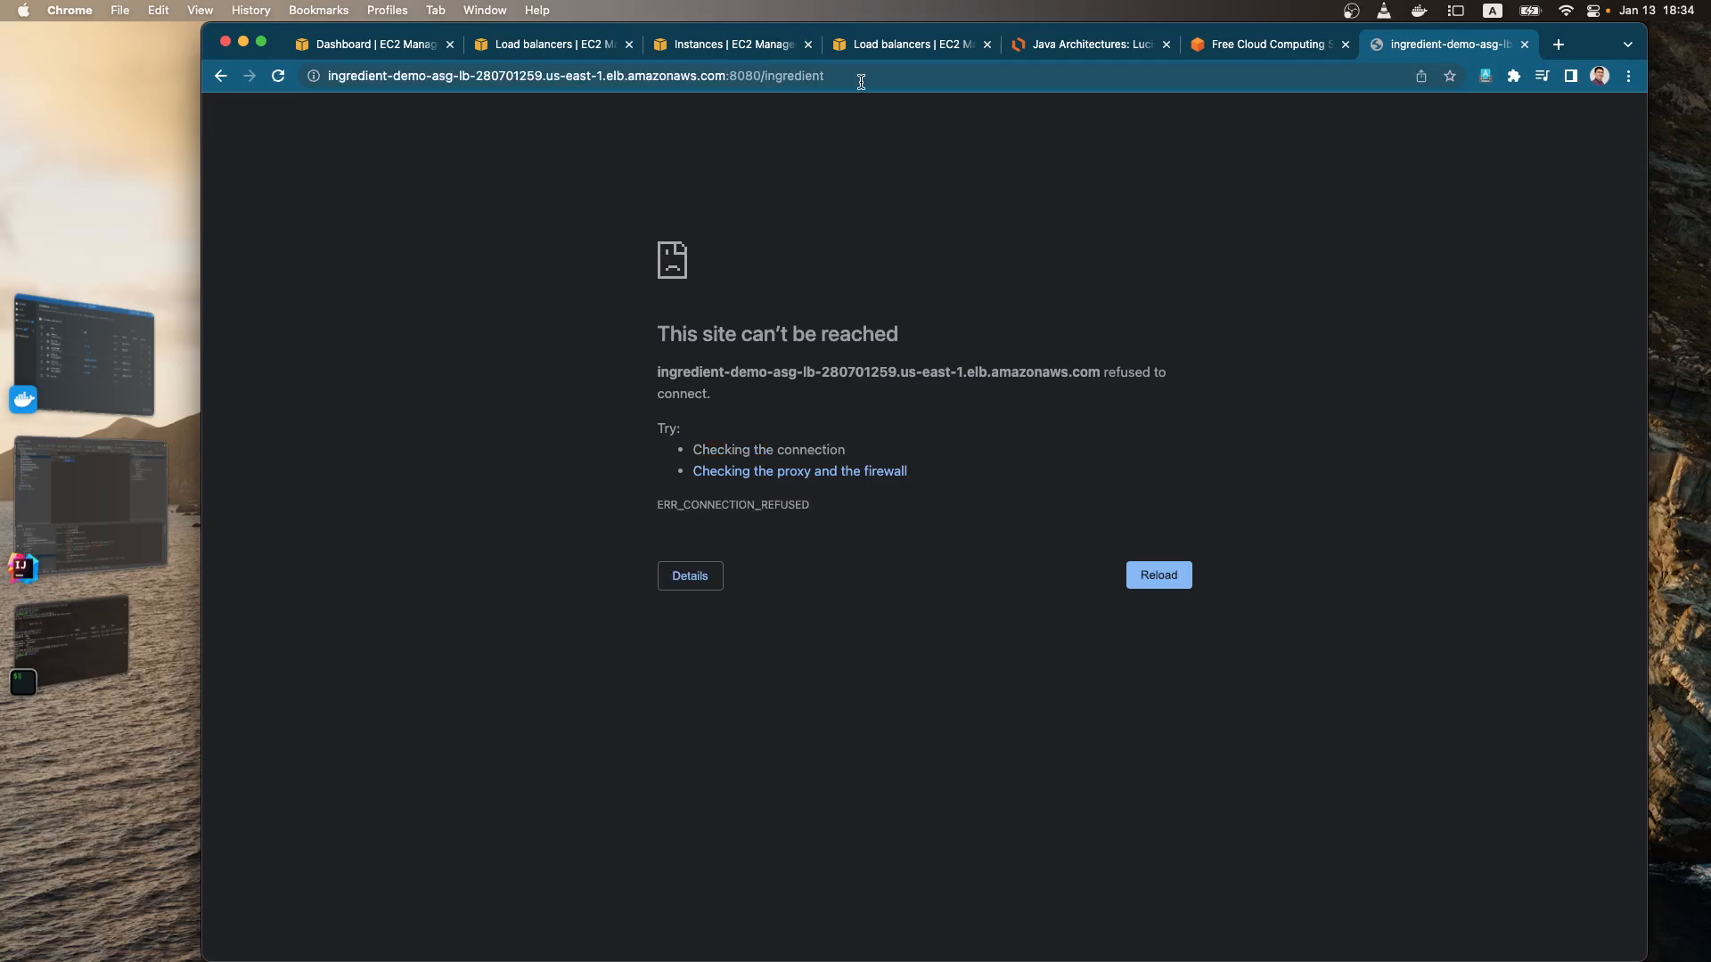
Step: Switch to the Java Architectures diagram in Lucidchart and select the dashed Target Group box
{"action": "left_click", "coordinate": [1074, 45]}
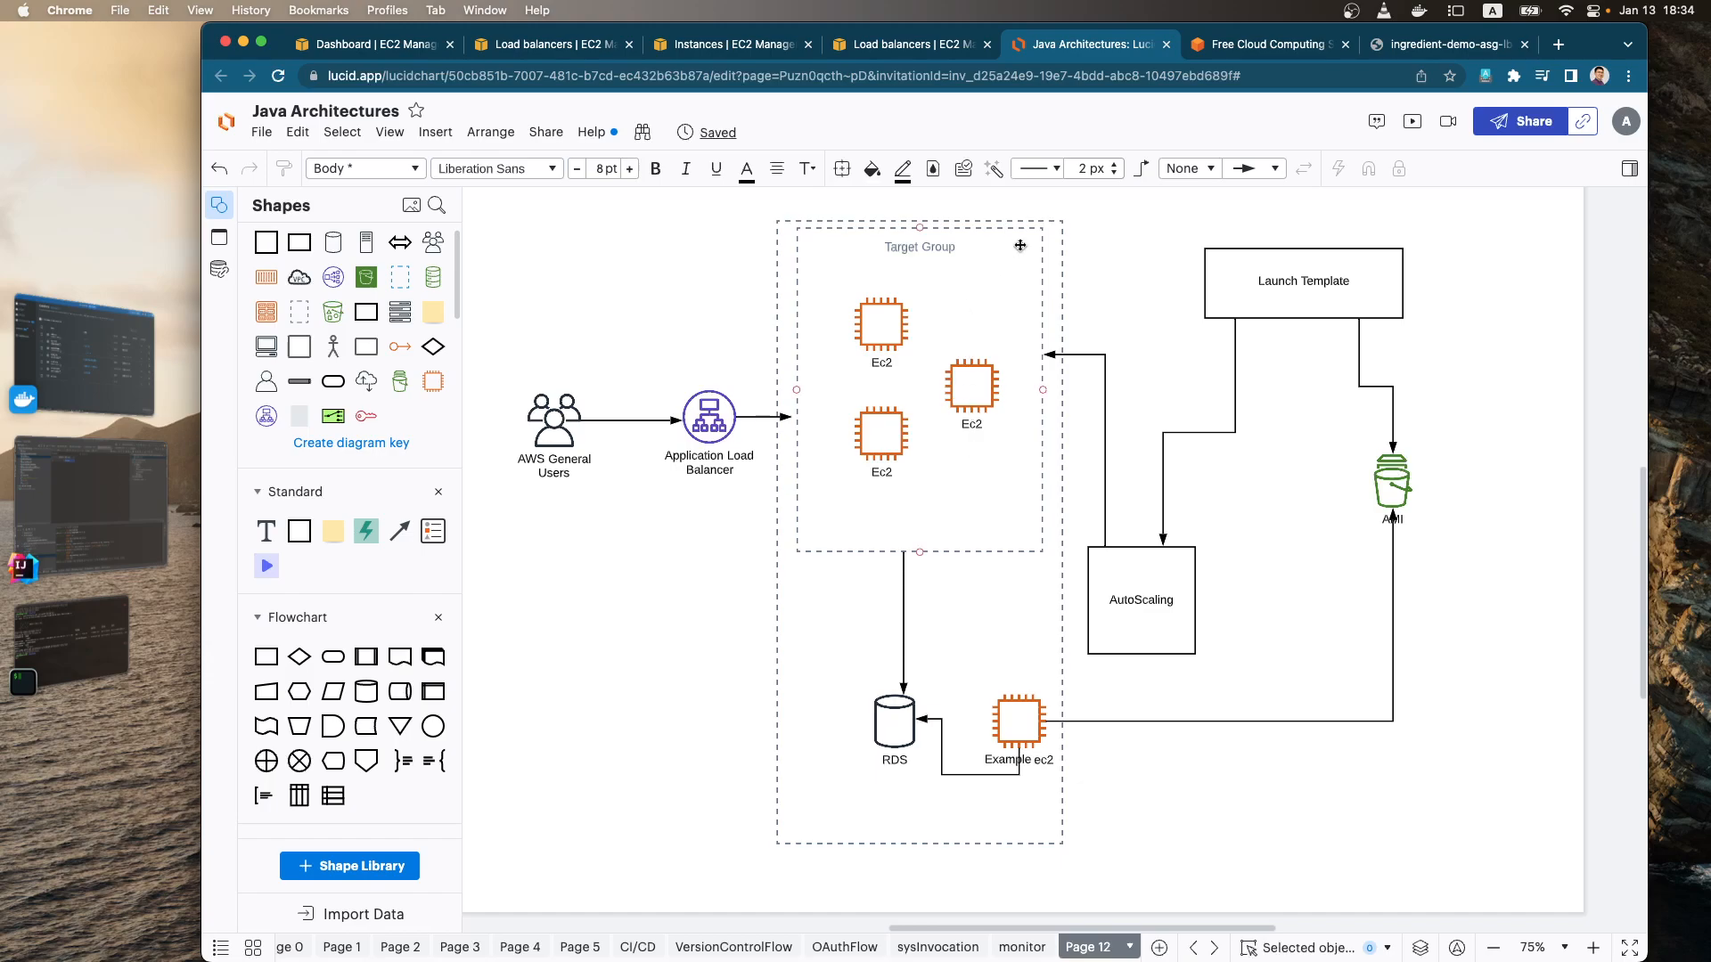
{"action": "left_click", "coordinate": [808, 229]}
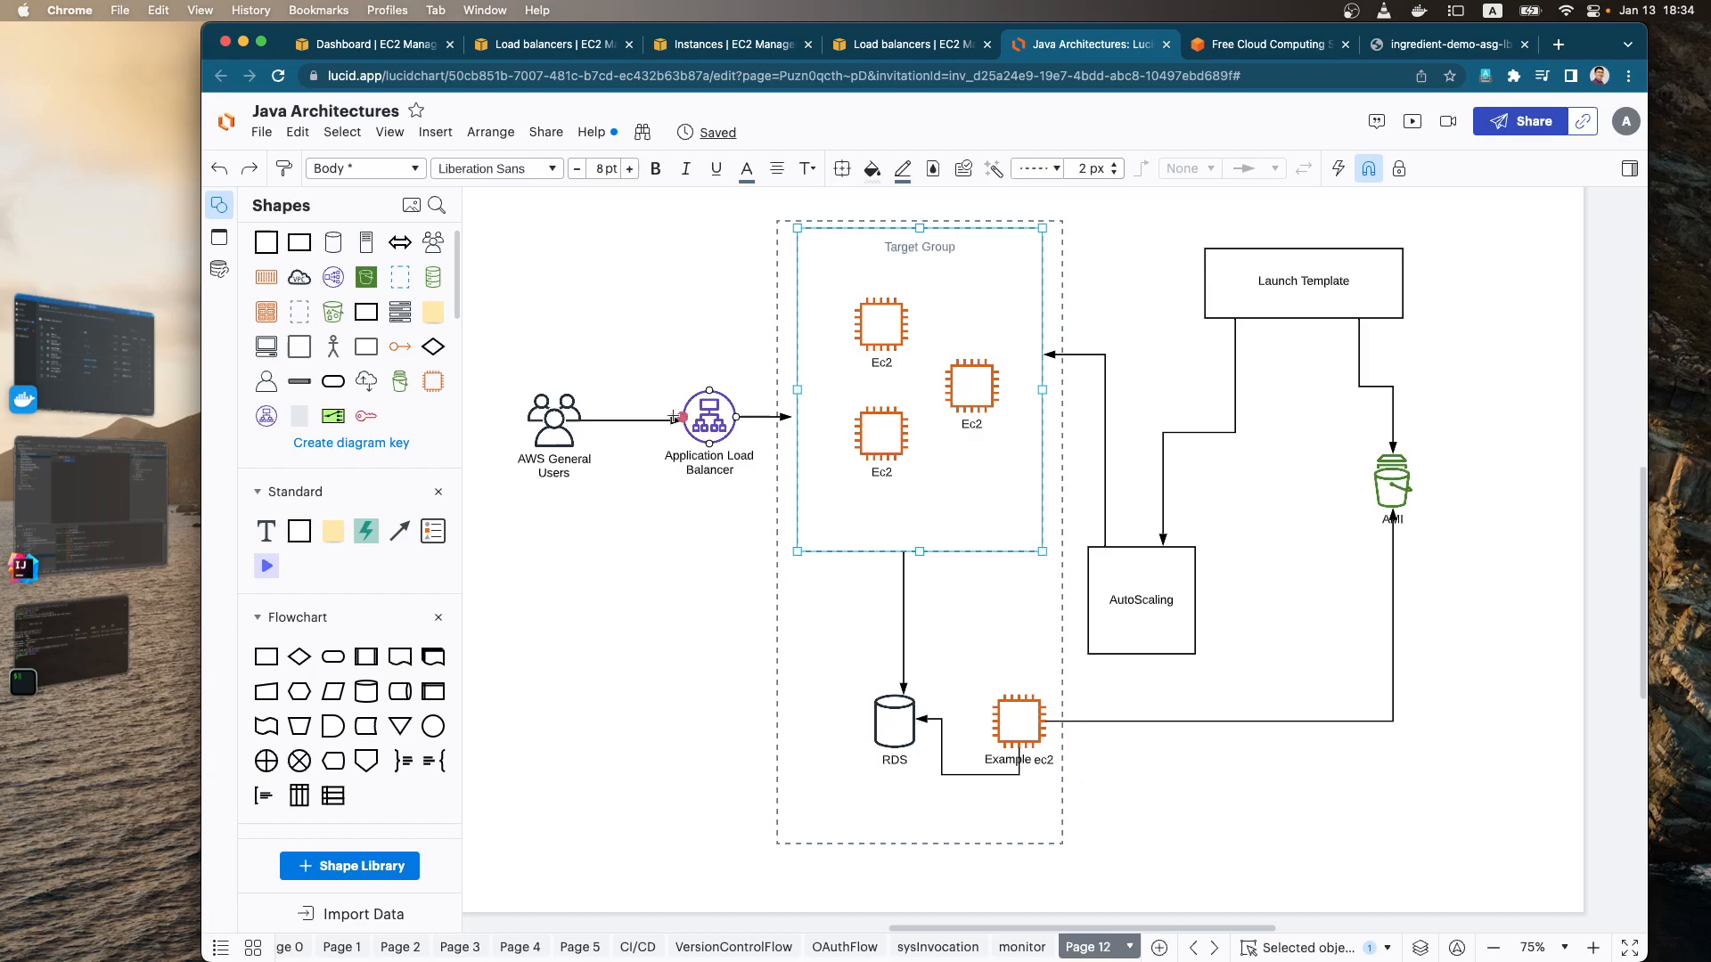
Step: Switch to the EC2 console and start a new instance target group with port 8080 and VPC SEP-Training-VPC-2AZ
{"action": "left_click", "coordinate": [420, 49]}
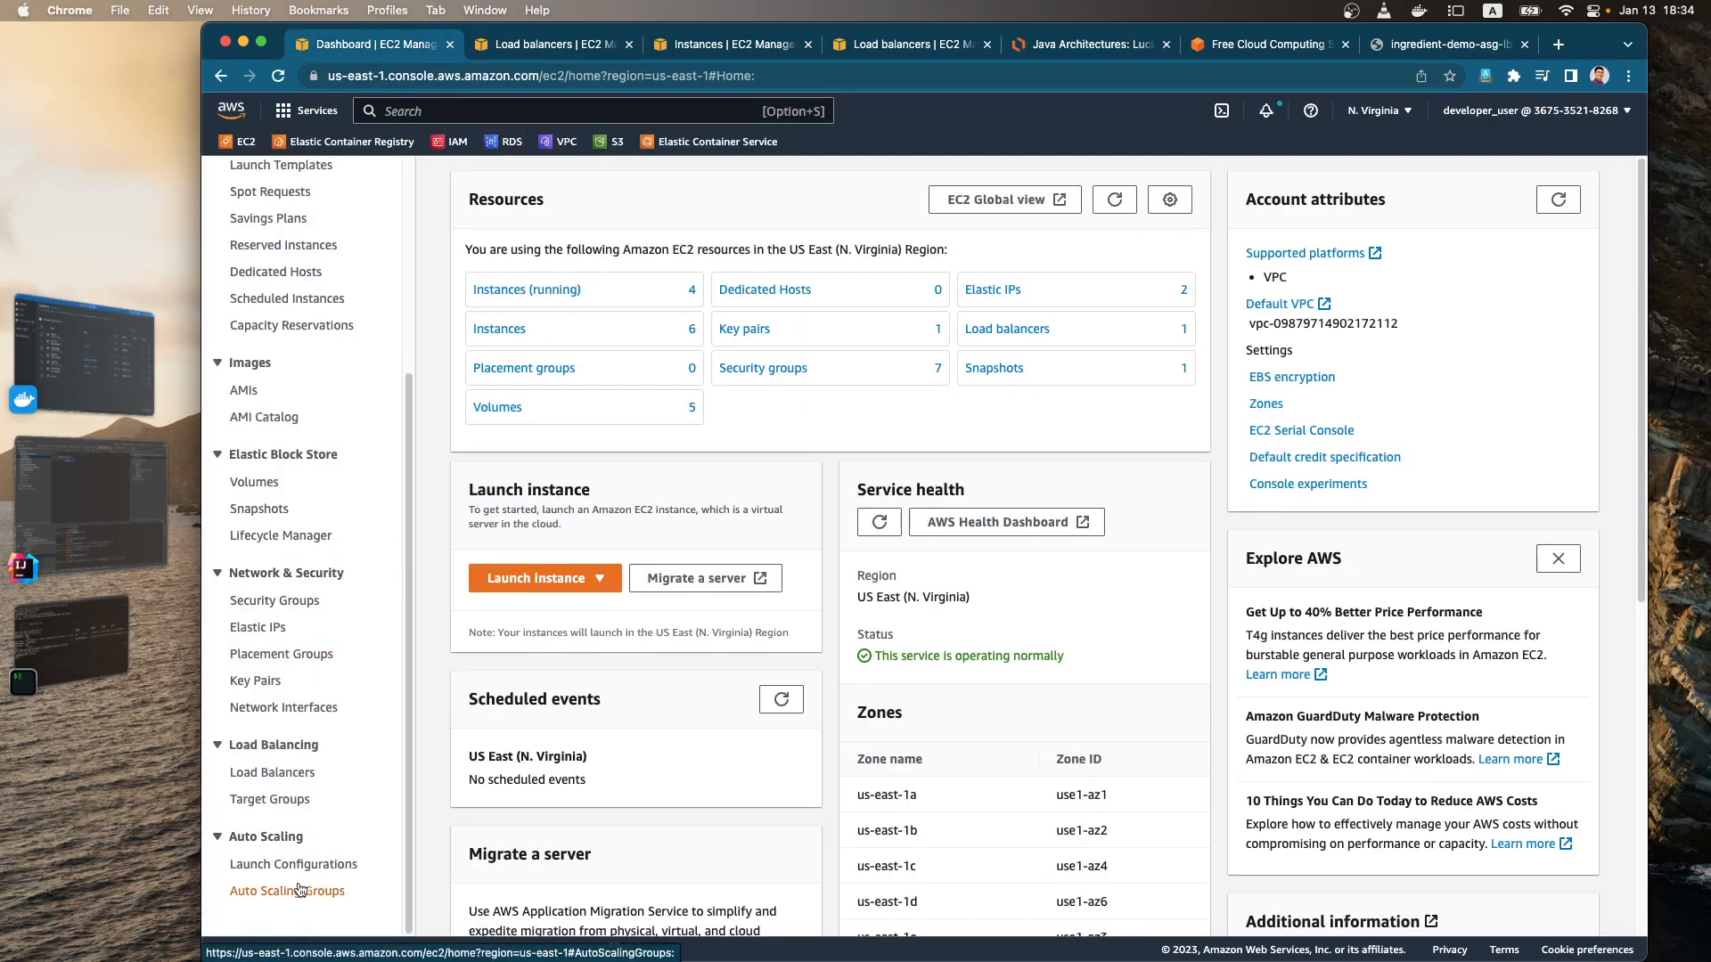
{"action": "left_click", "coordinate": [316, 801]}
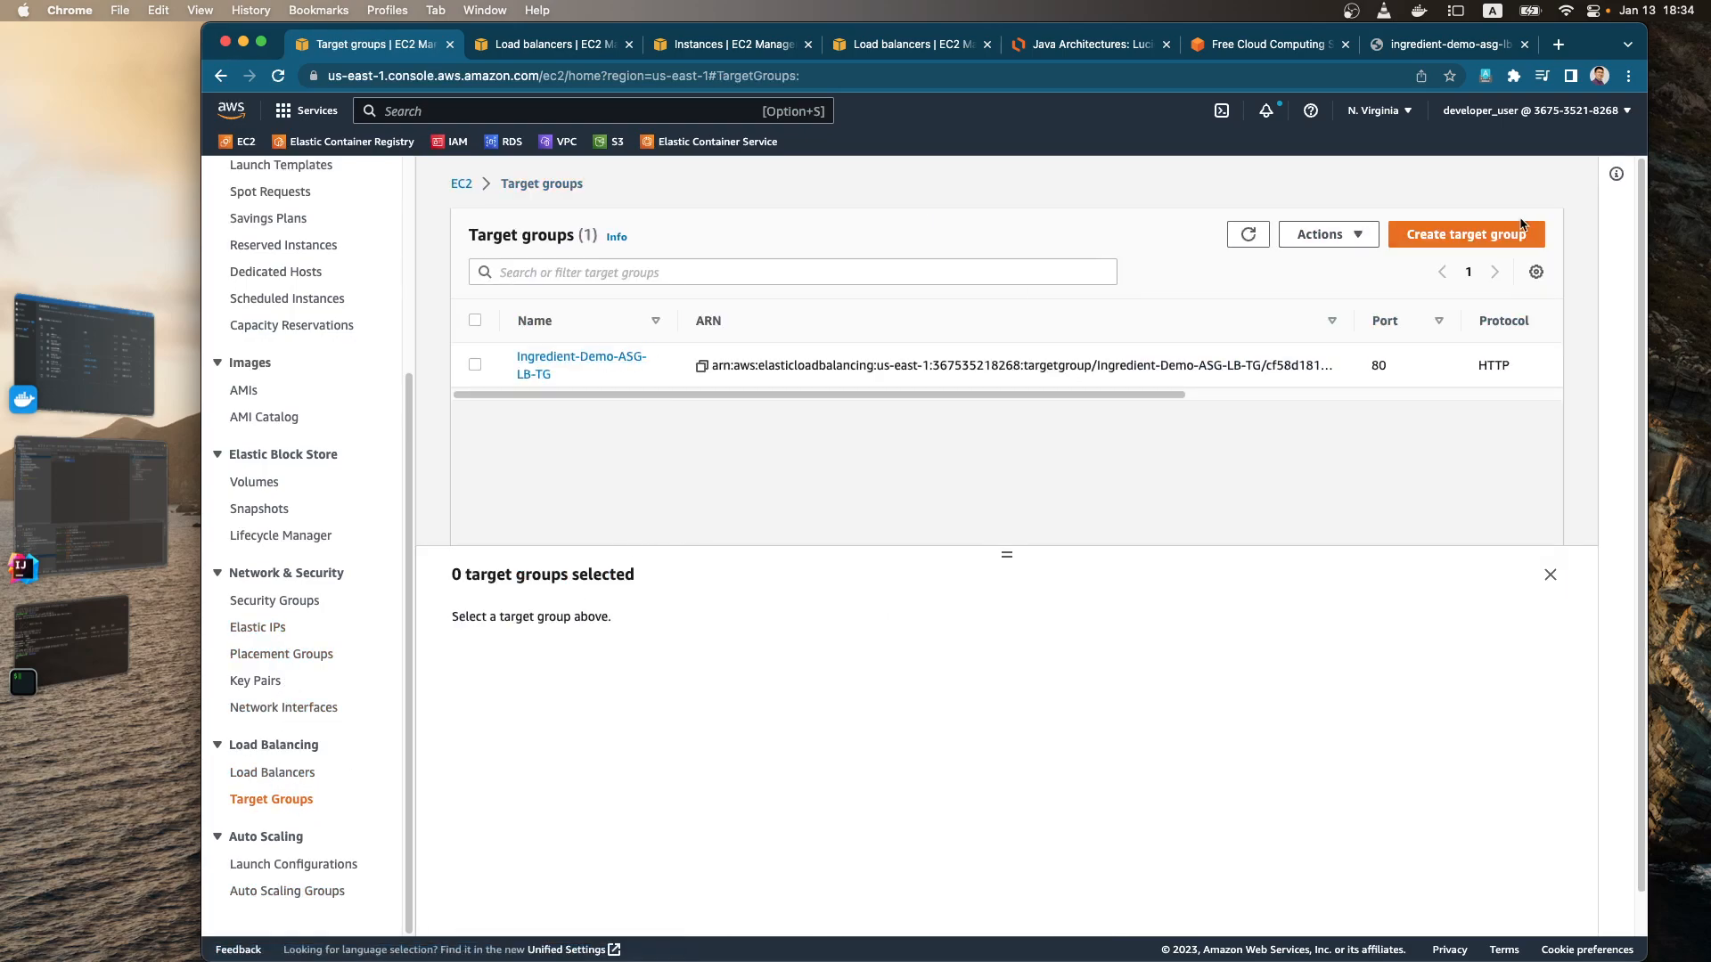
{"action": "left_click", "coordinate": [1466, 239]}
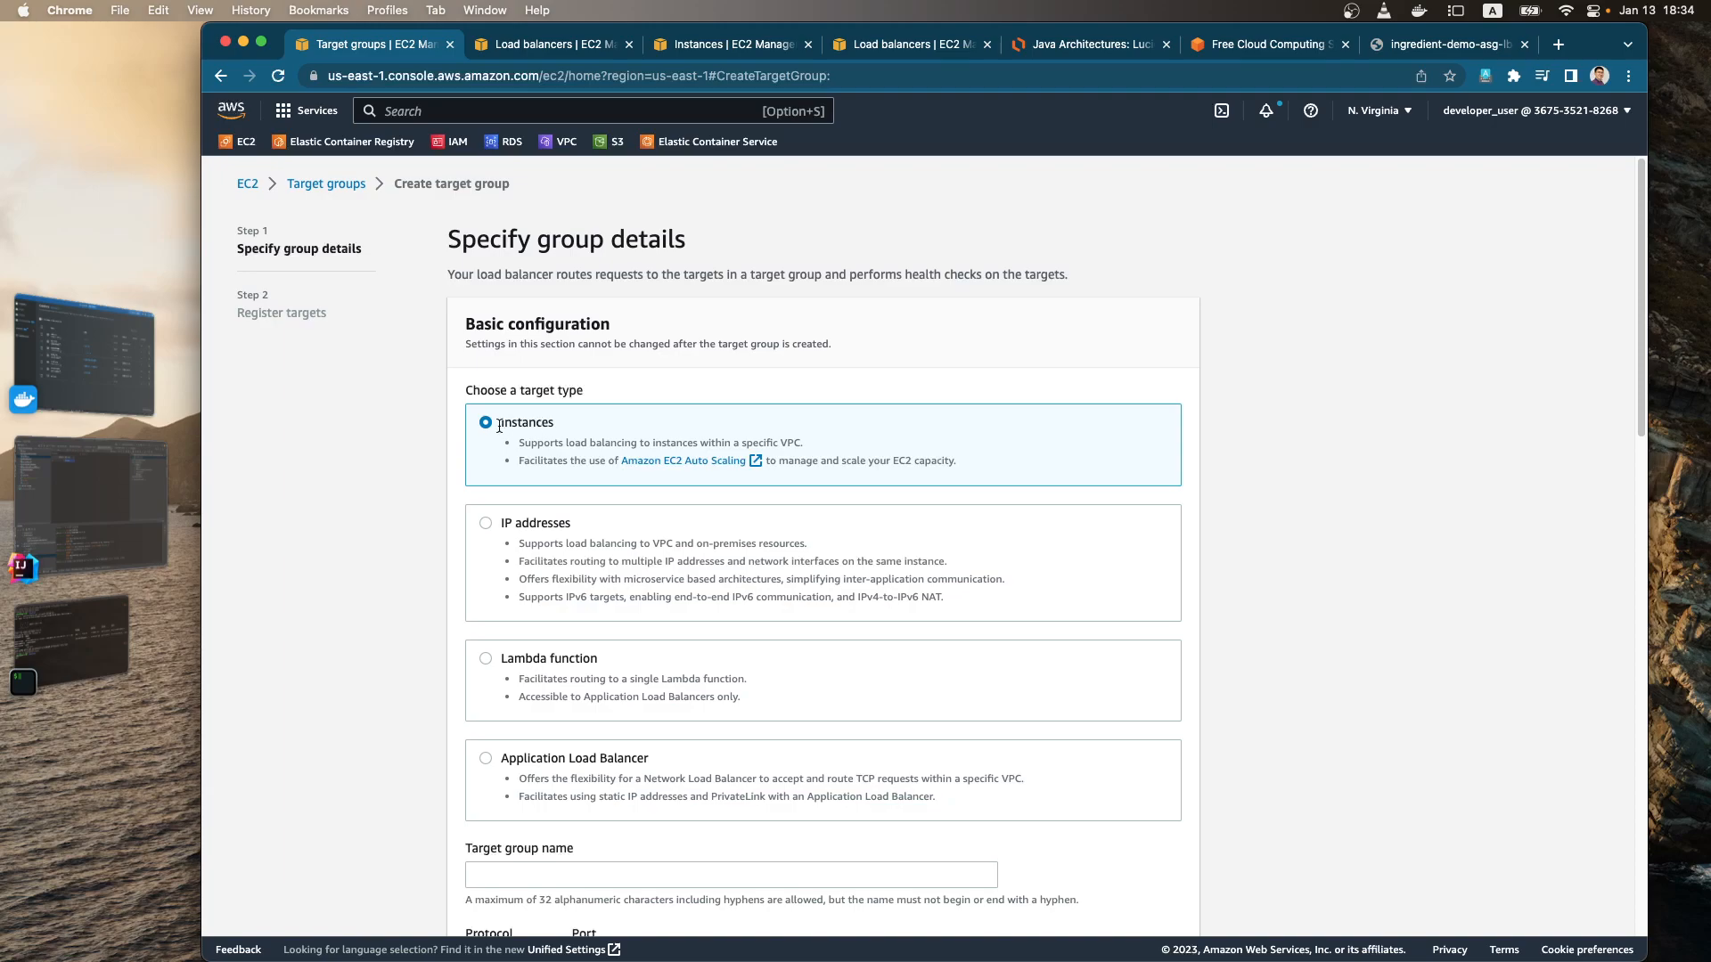
{"action": "scroll", "coordinate": [613, 446], "scroll_direction": "down", "scroll_amount": 5}
{"action": "left_click", "coordinate": [624, 473]}
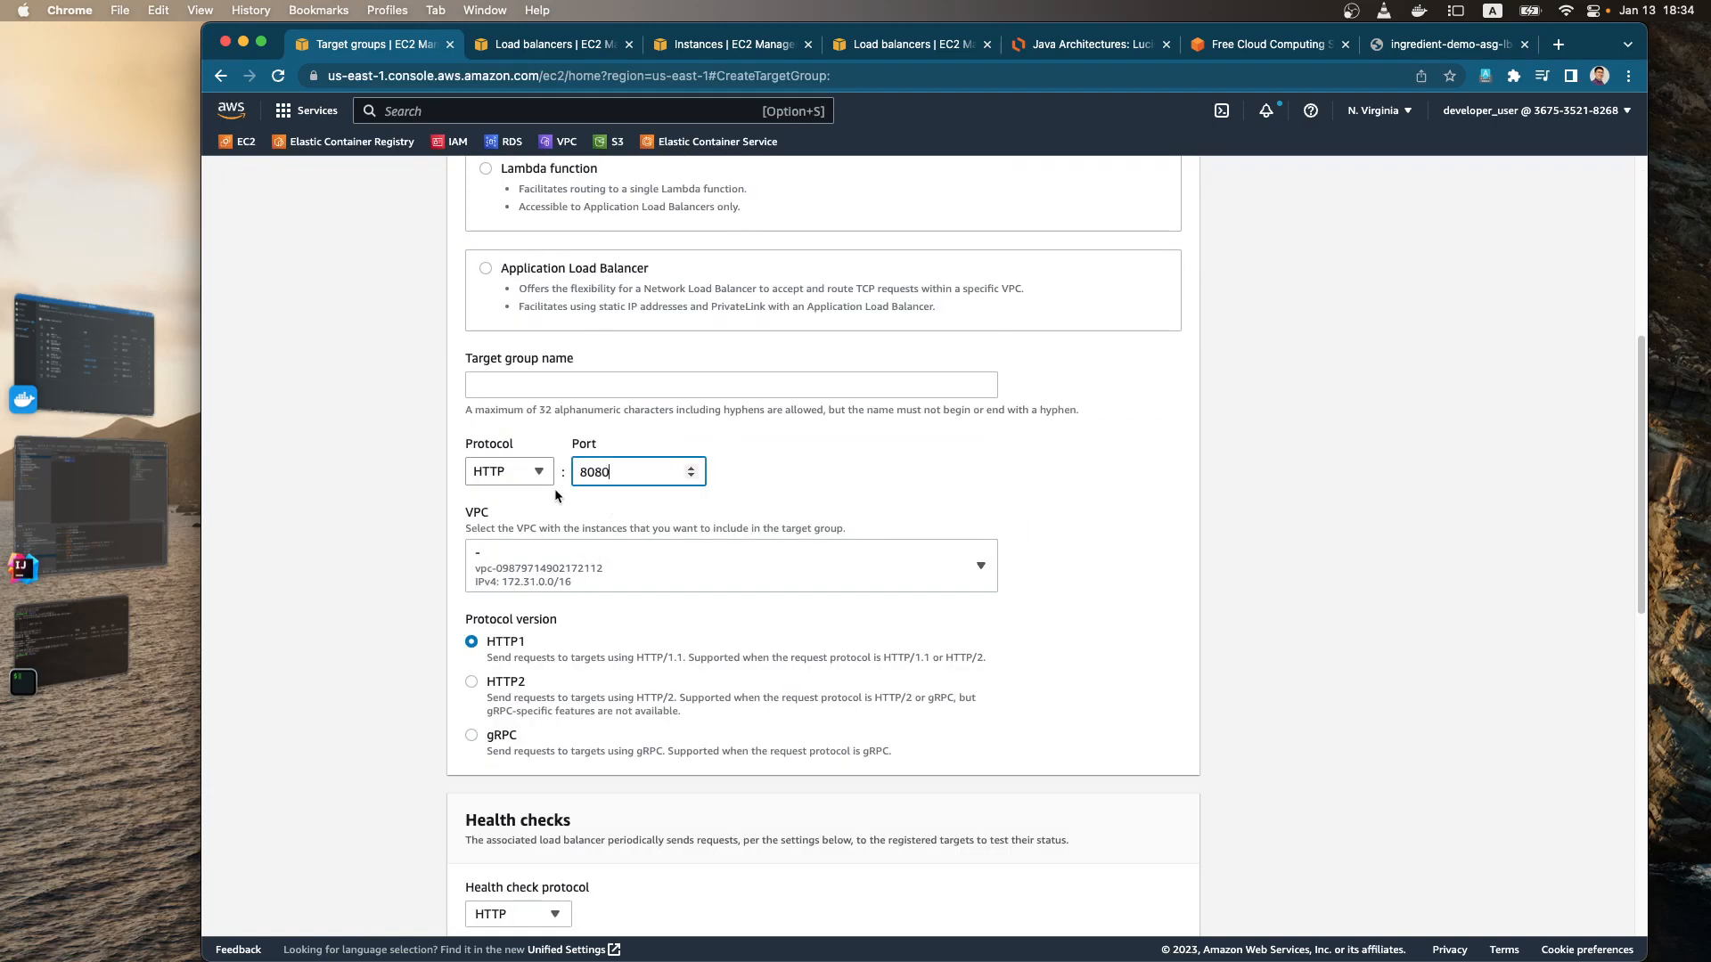
{"action": "left_click", "coordinate": [694, 579]}
{"action": "left_click", "coordinate": [623, 650]}
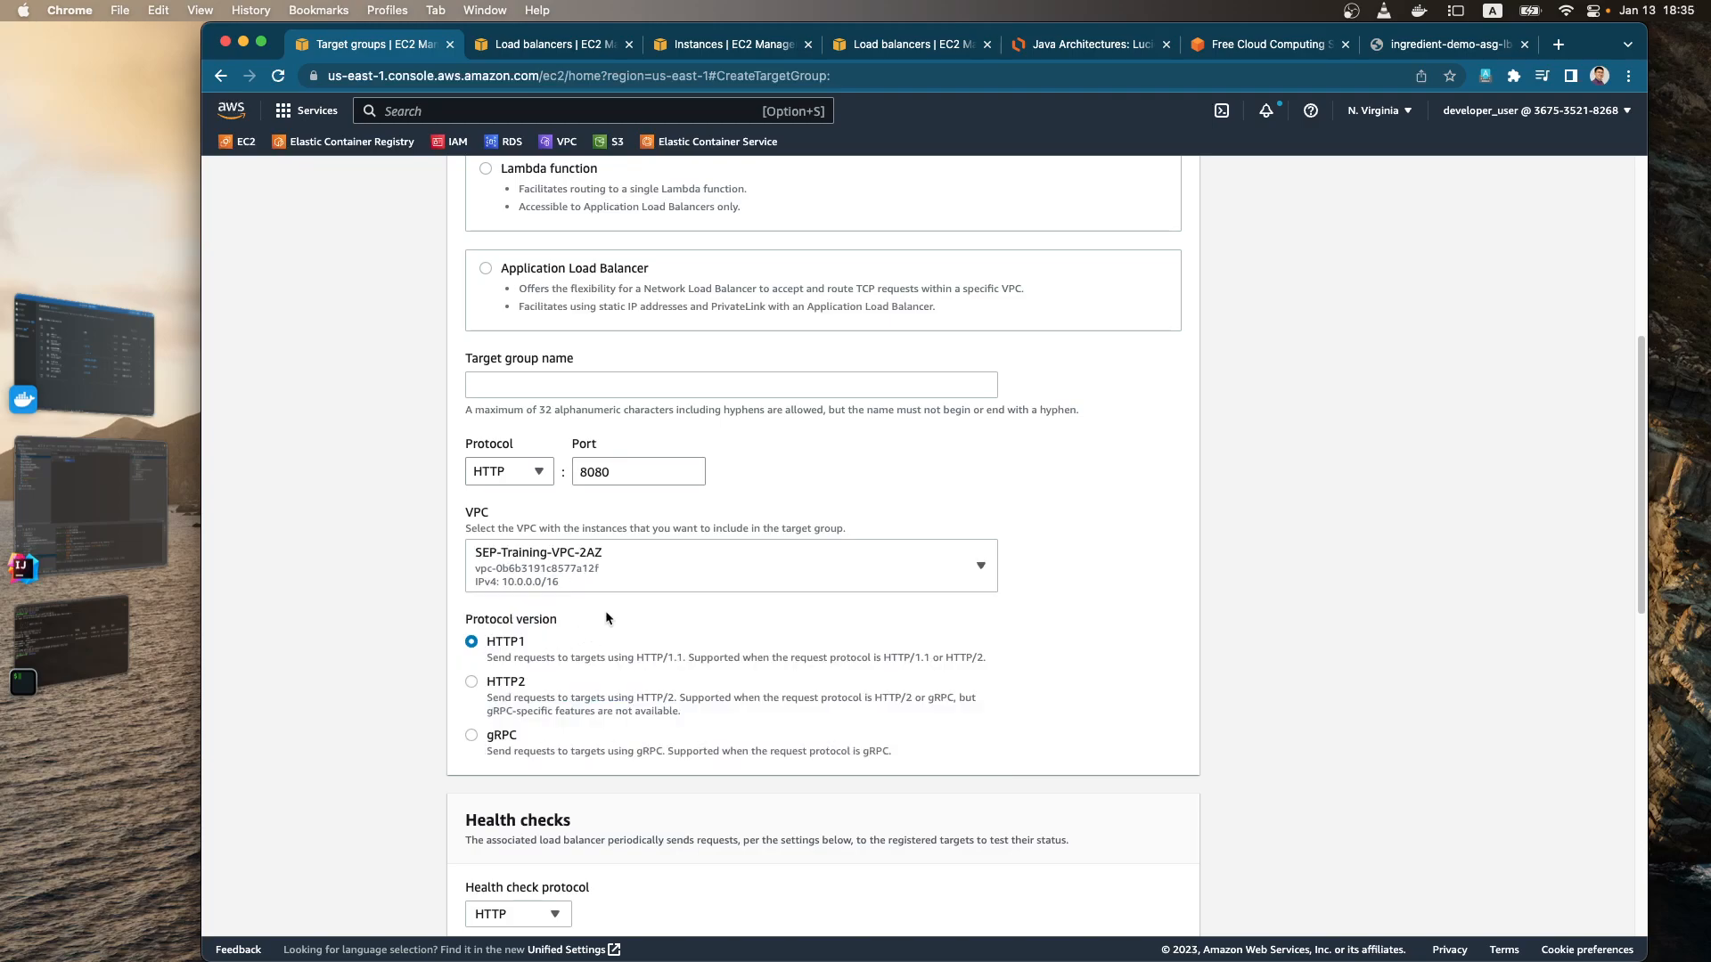
Step: Keep the default health checks, name the target group IngredientRestAPITG, and proceed to target registration
{"action": "scroll", "coordinate": [593, 628], "scroll_direction": "down", "scroll_amount": 1}
{"action": "scroll", "coordinate": [603, 687], "scroll_direction": "down", "scroll_amount": 4}
{"action": "scroll", "coordinate": [604, 688], "scroll_direction": "down", "scroll_amount": 4}
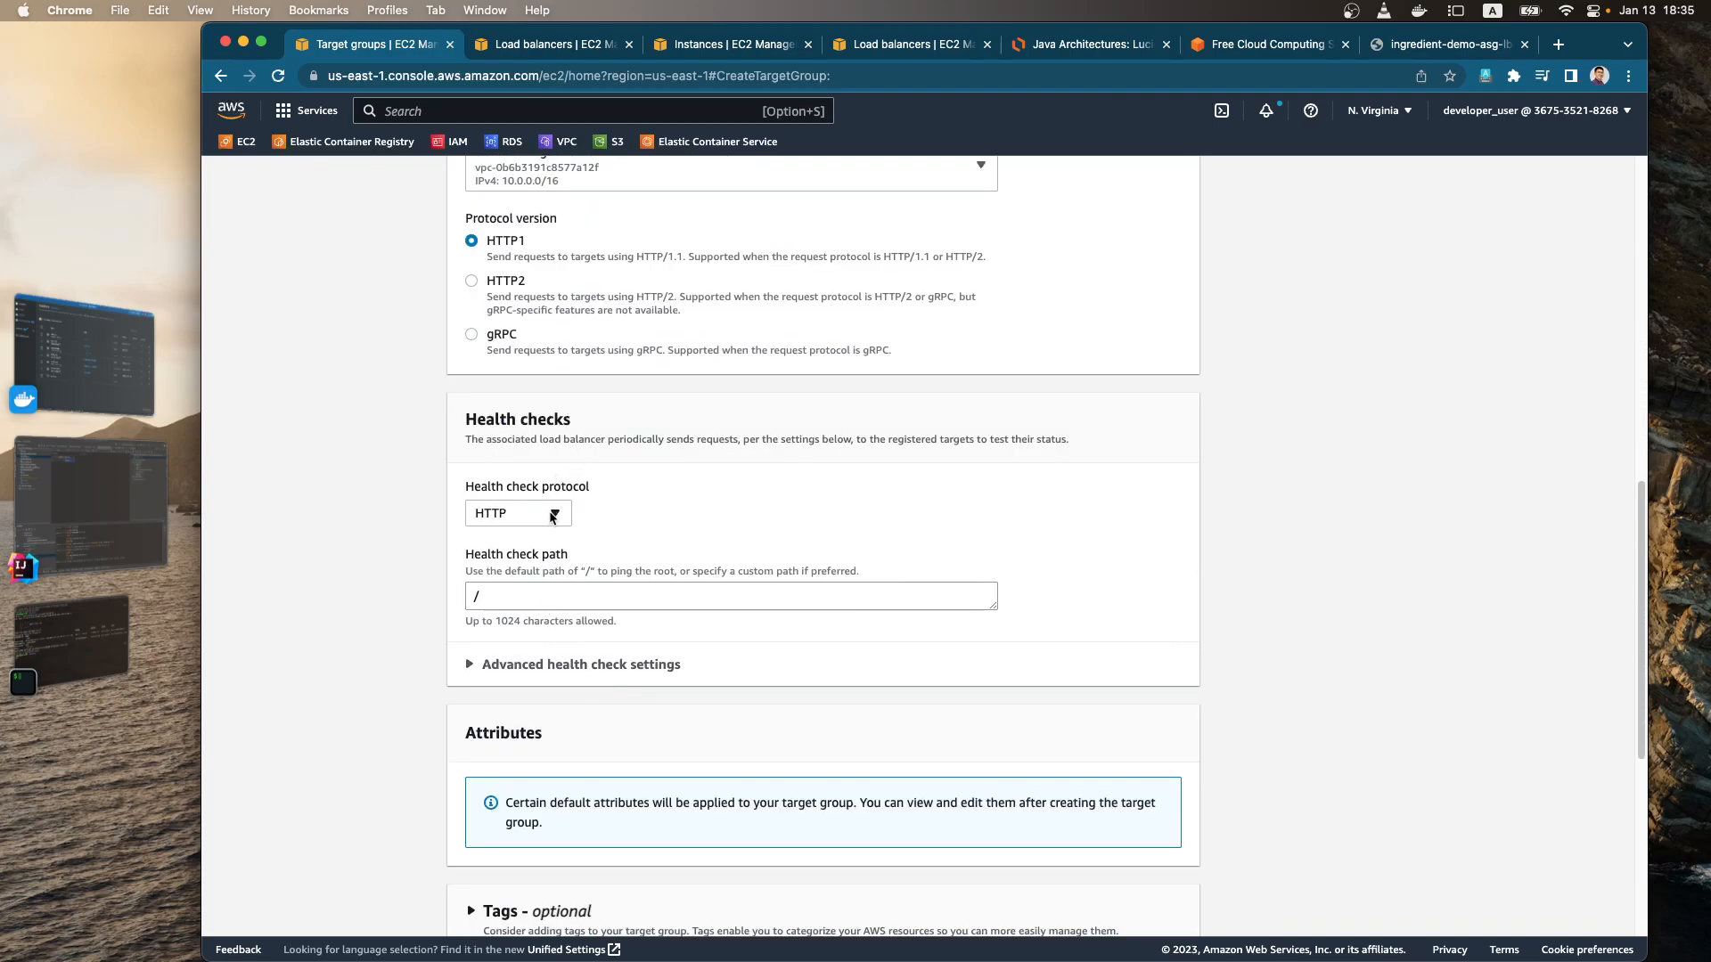
{"action": "scroll", "coordinate": [559, 590], "scroll_direction": "down", "scroll_amount": 5}
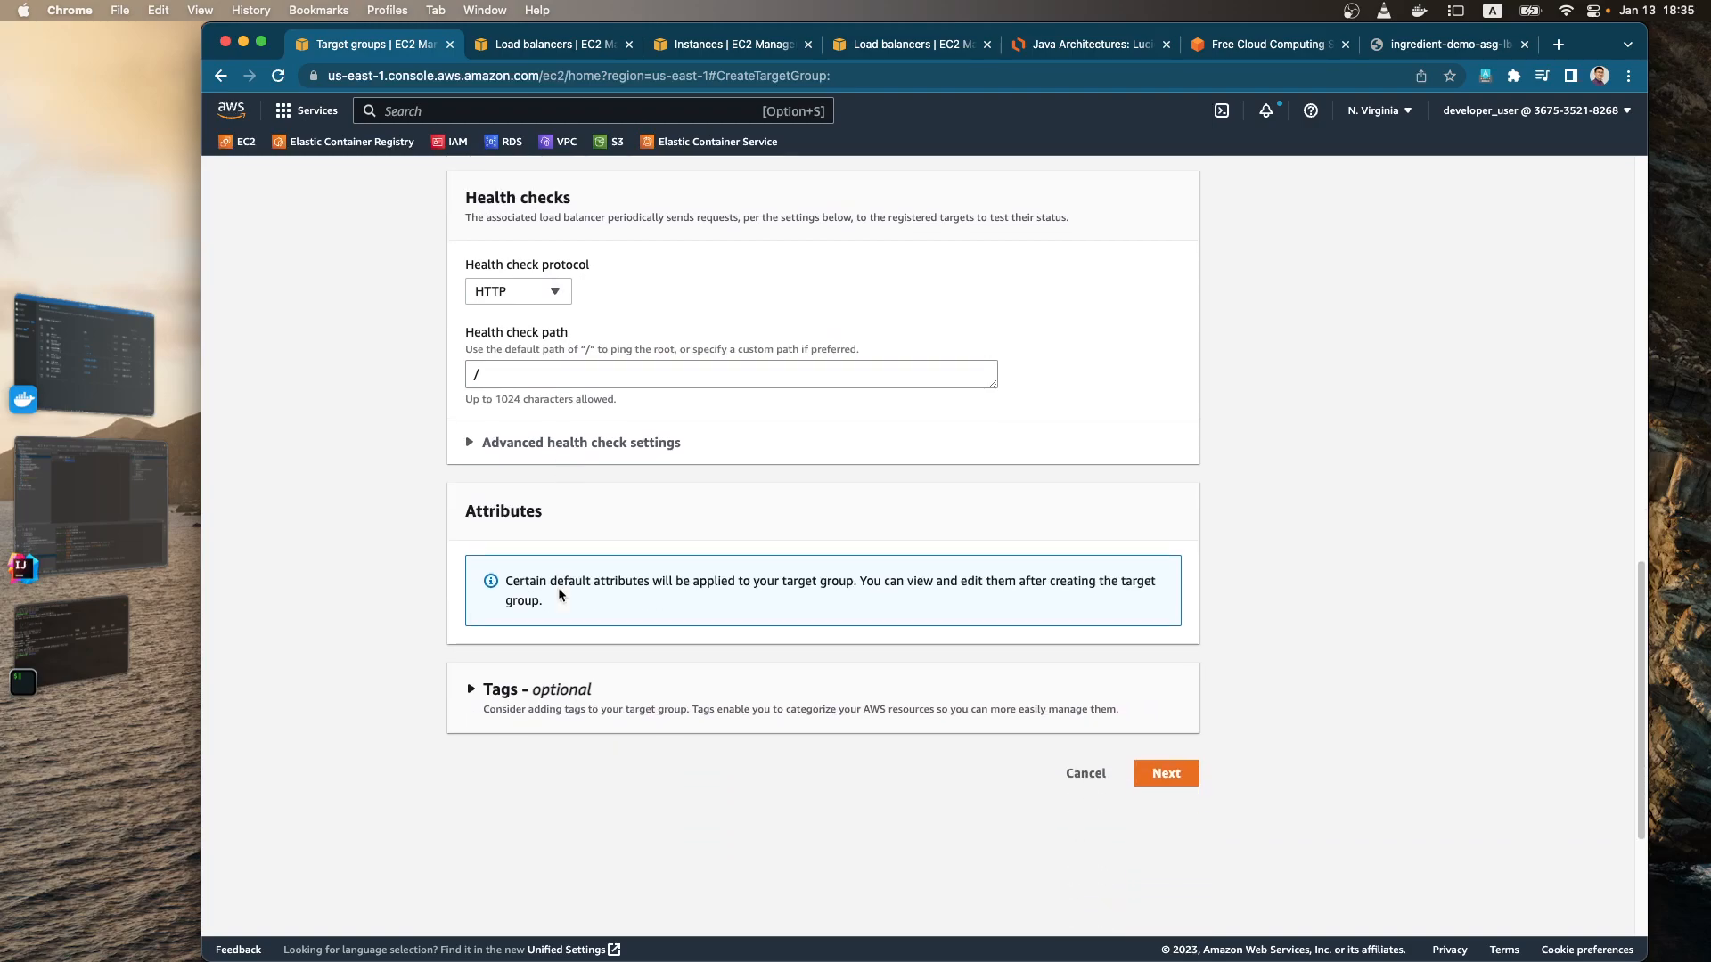
{"action": "left_click", "coordinate": [1172, 774]}
{"action": "left_click", "coordinate": [625, 520]}
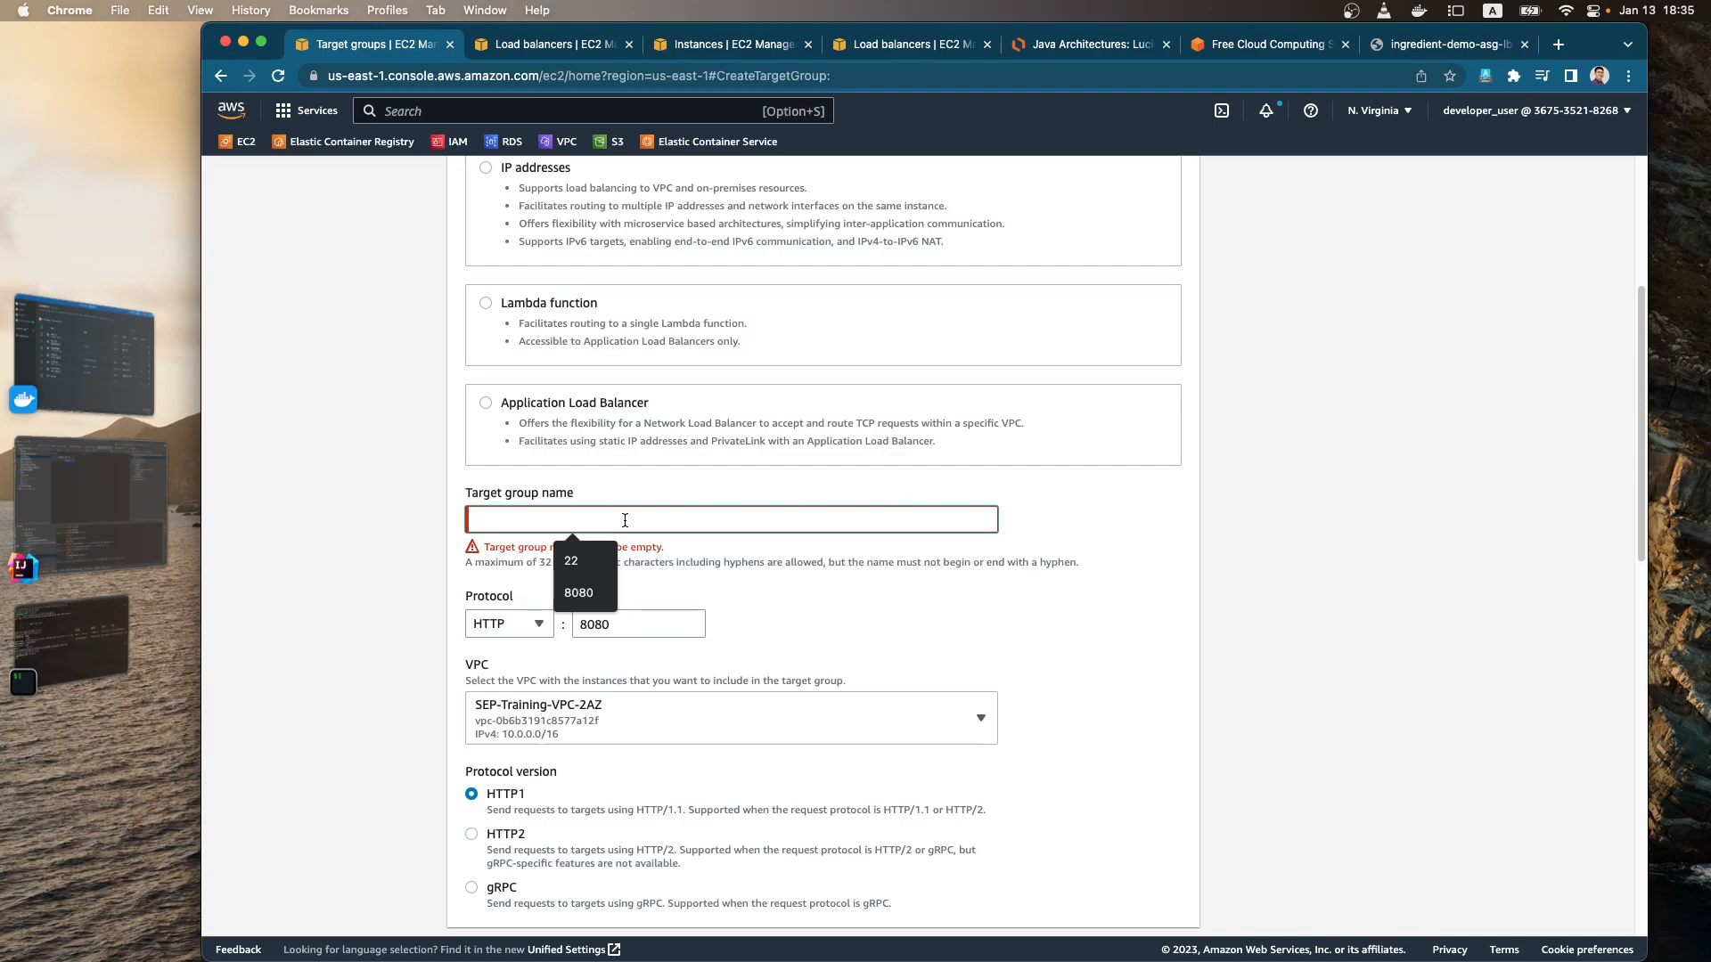
{"action": "type", "text": "IngredientRestAPI"}
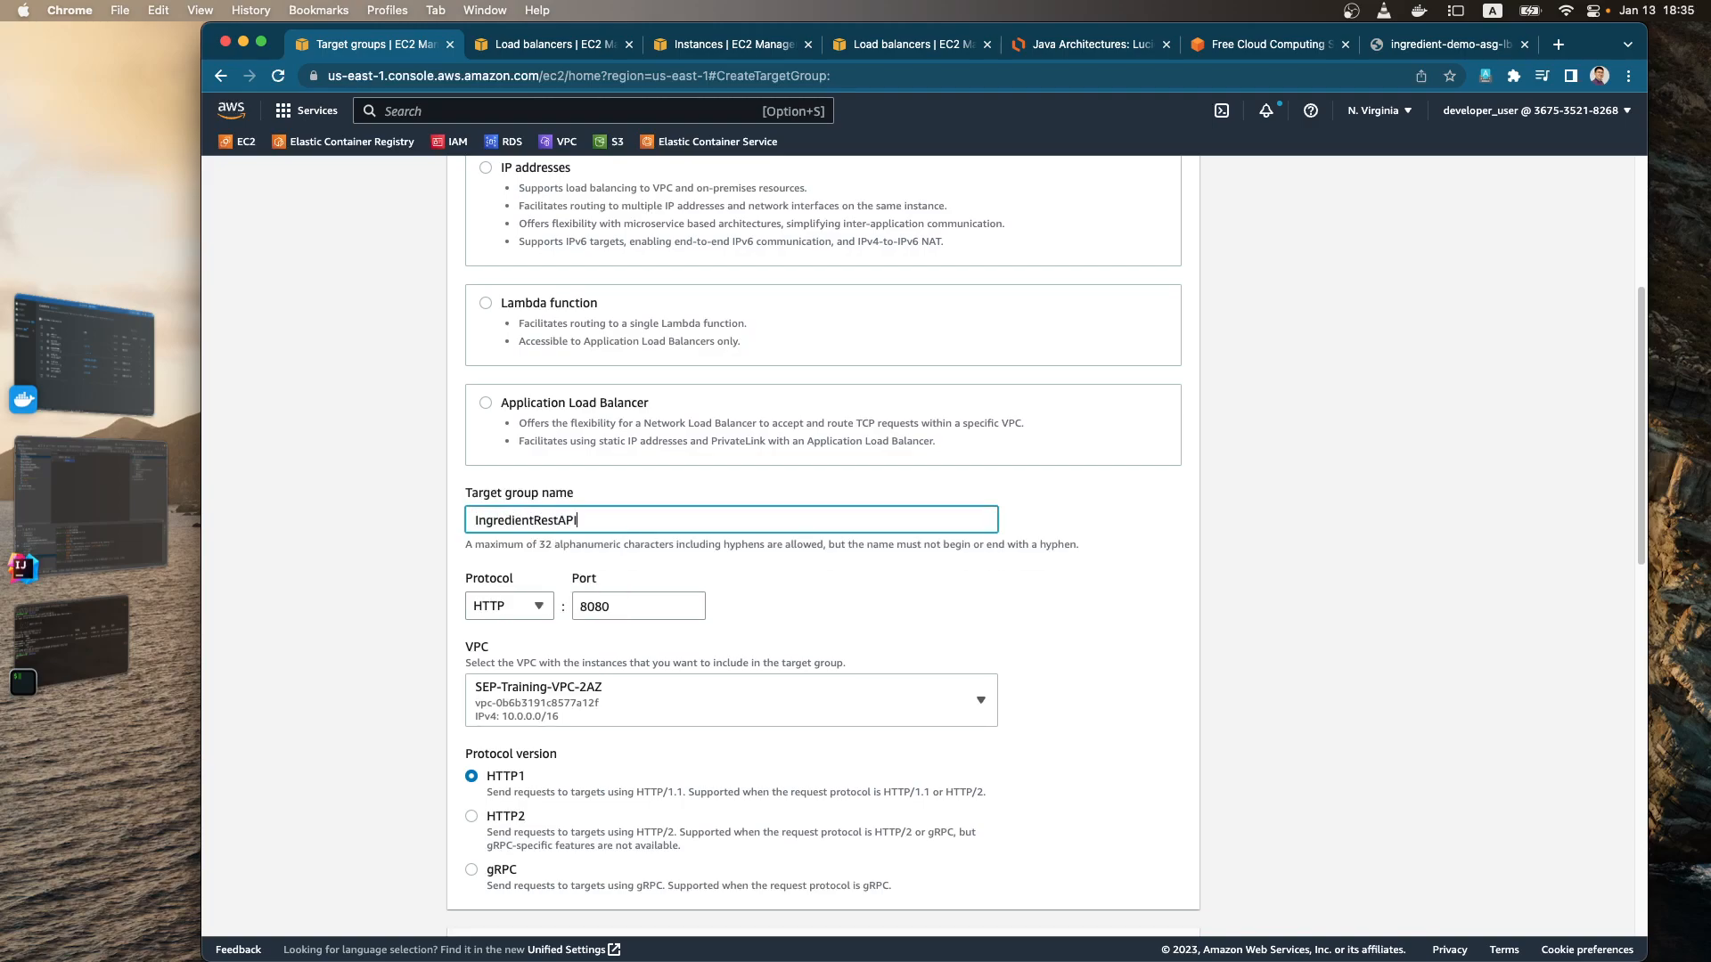
{"action": "type", "text": "TG"}
{"action": "scroll", "coordinate": [843, 636], "scroll_direction": "down", "scroll_amount": 10}
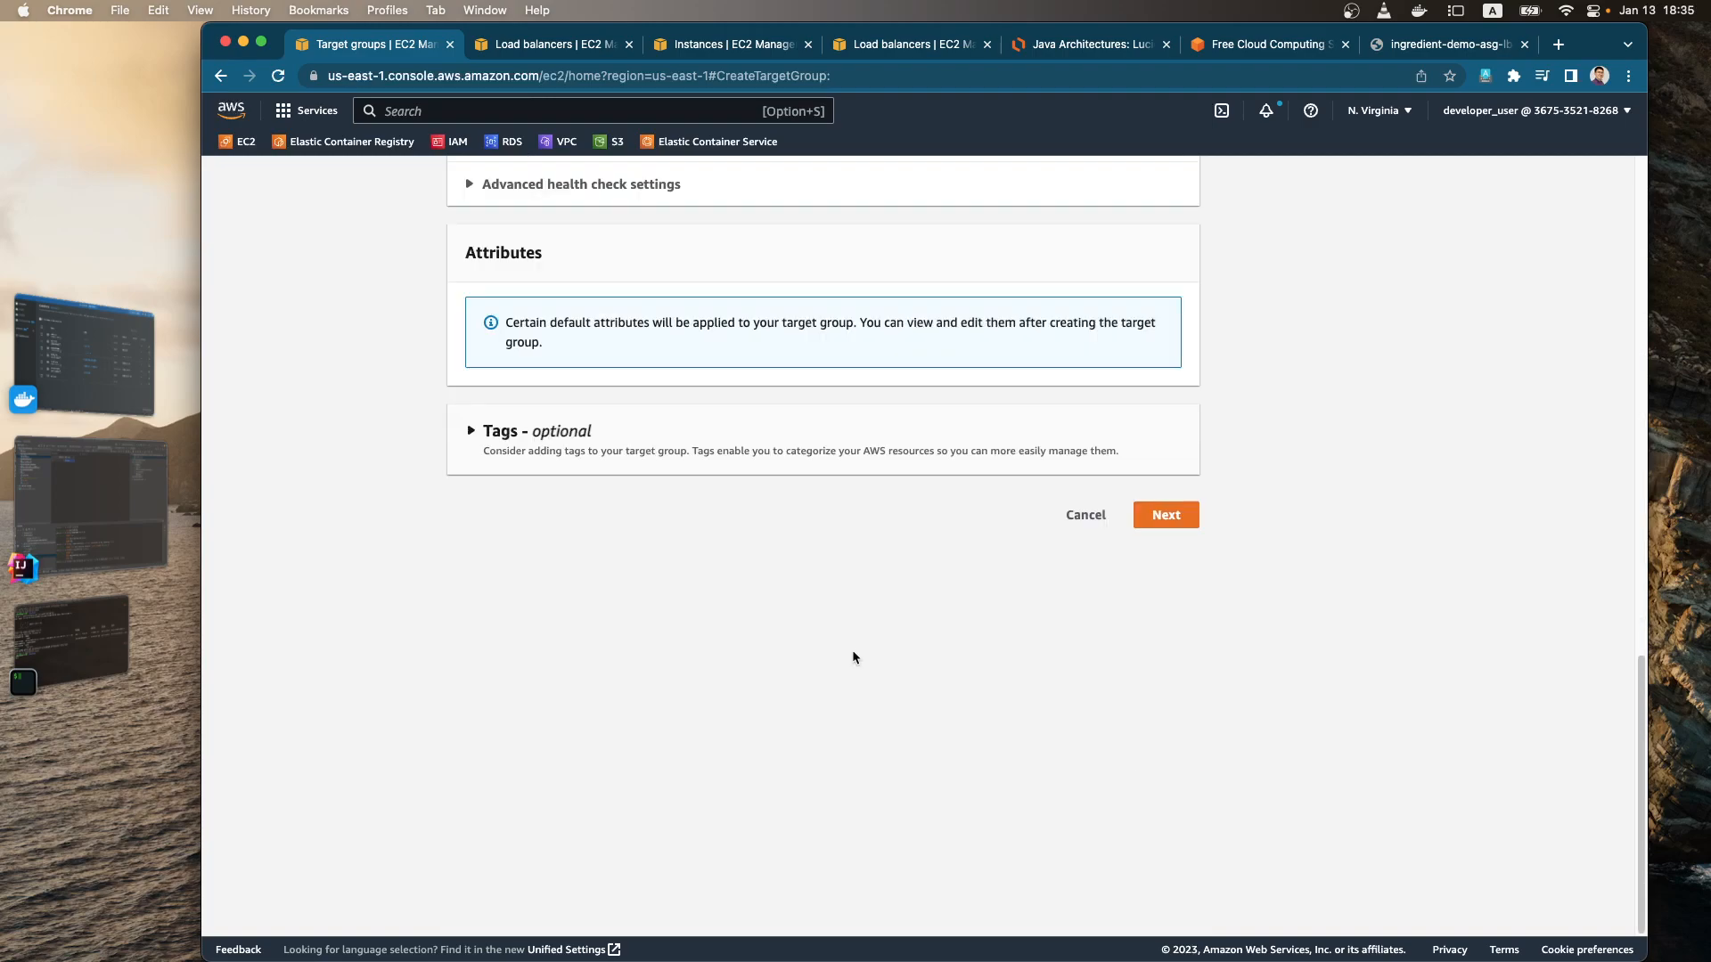
{"action": "left_click", "coordinate": [1163, 512]}
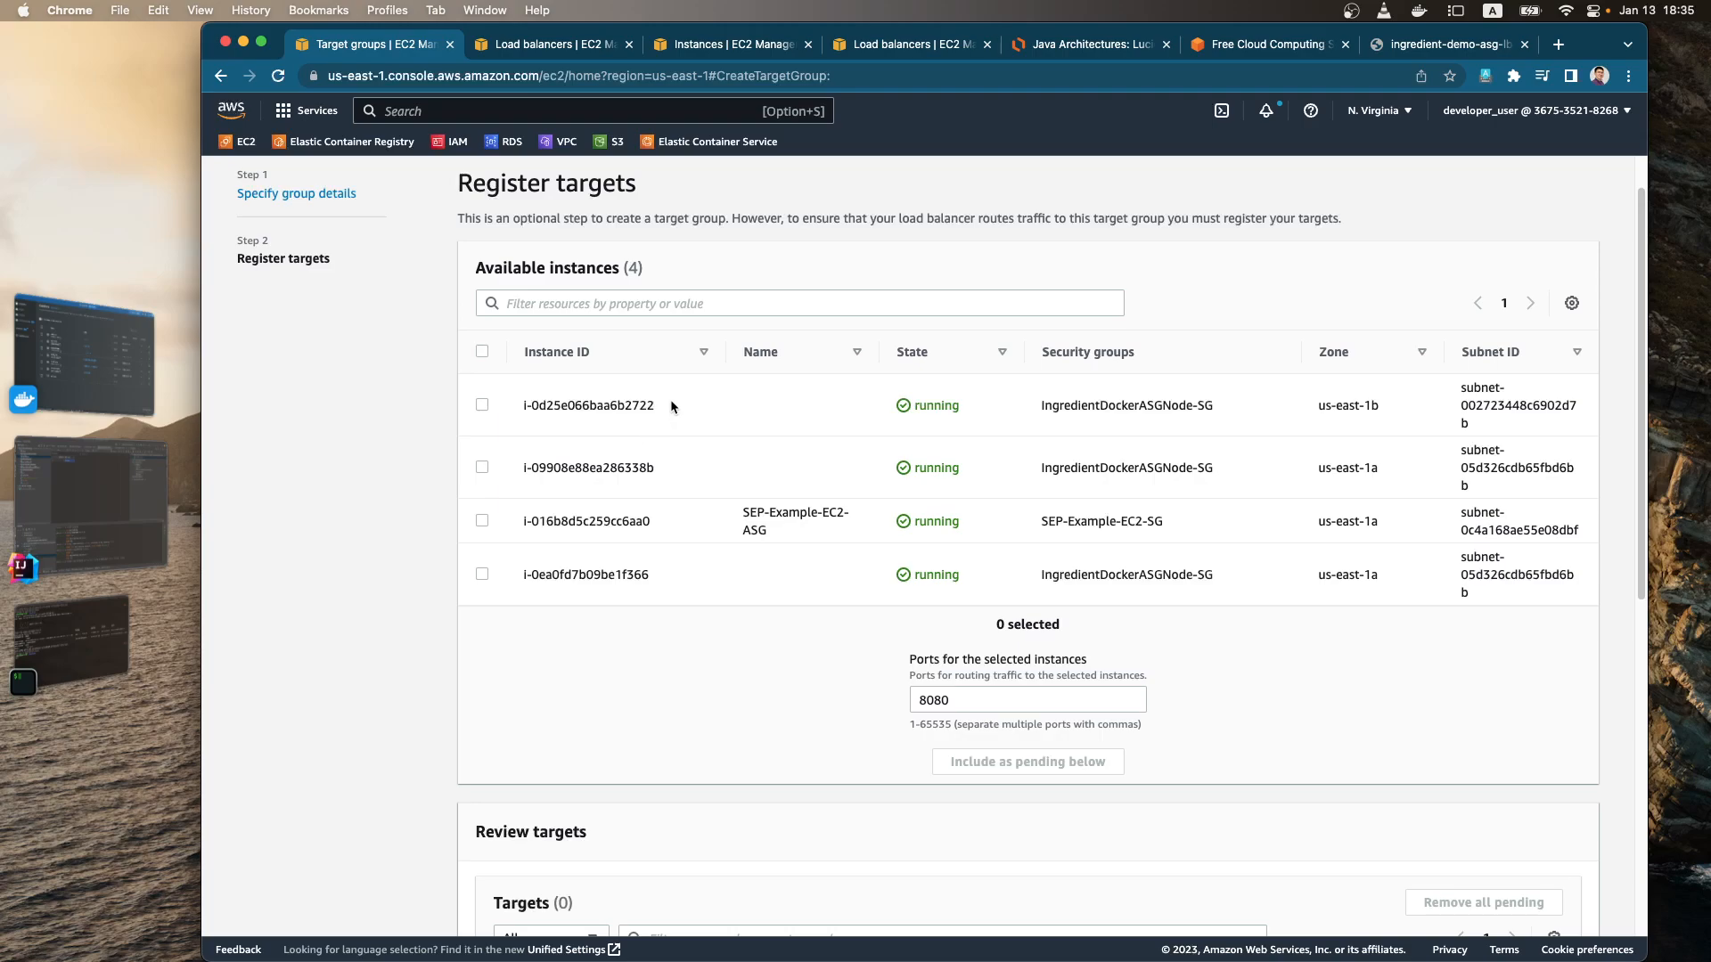
Step: Create the target group without registering any instances
{"action": "scroll", "coordinate": [624, 401], "scroll_direction": "up", "scroll_amount": 2}
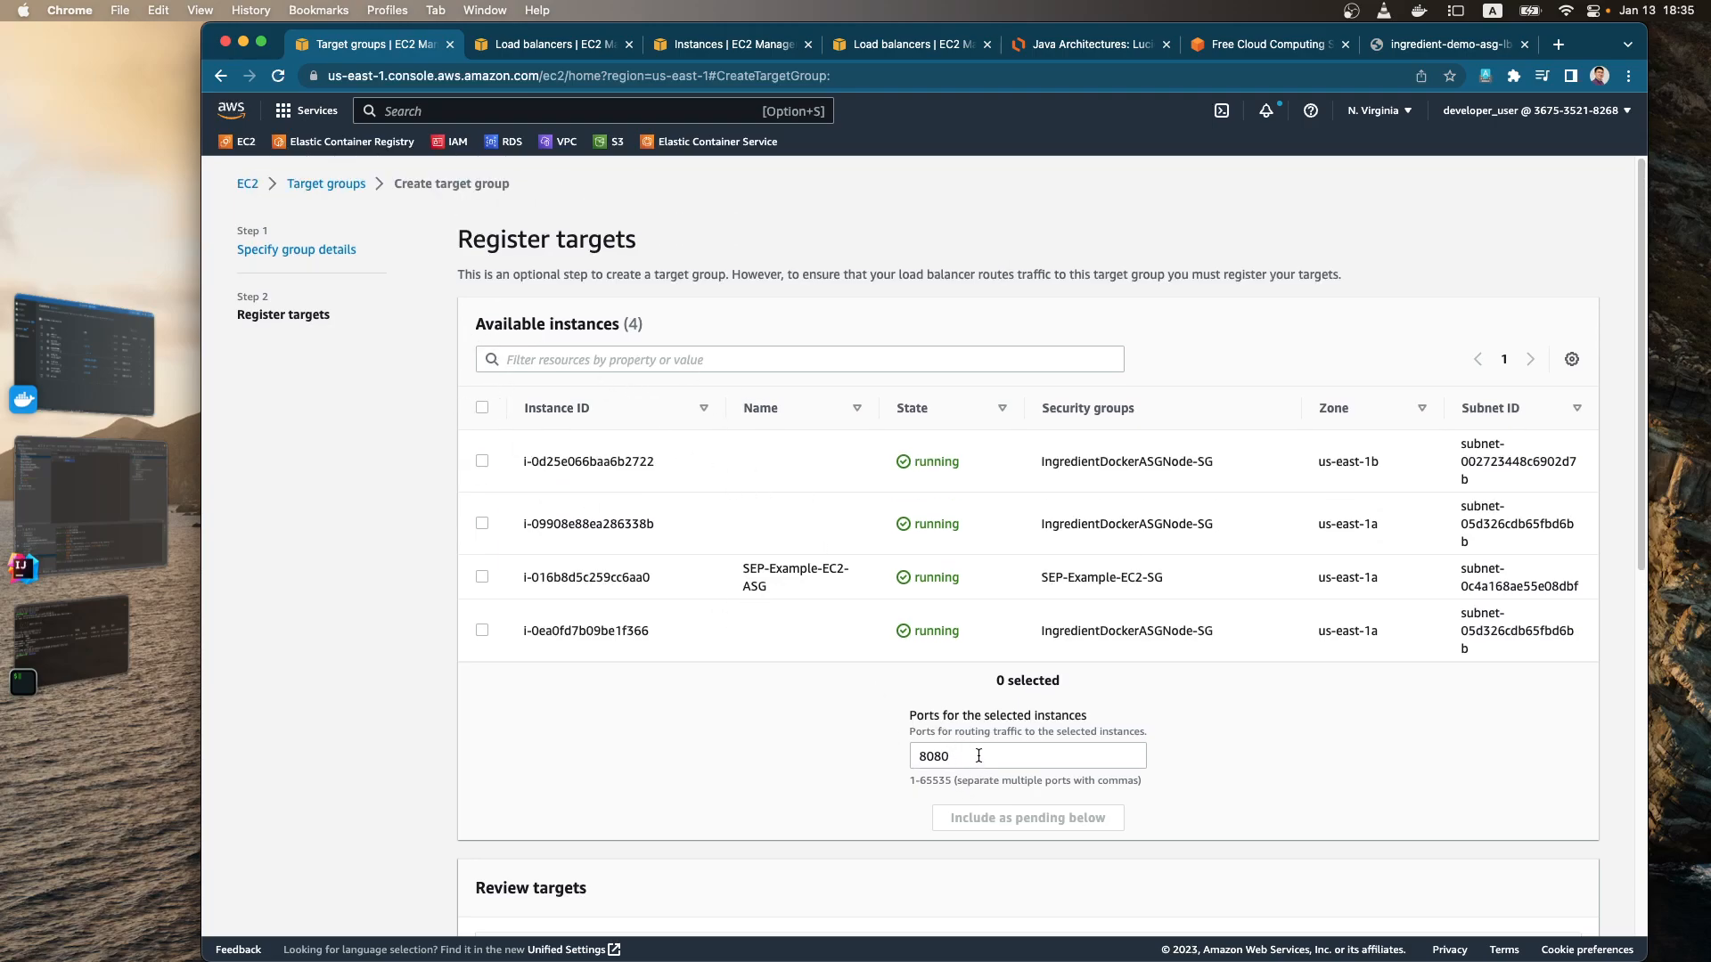
{"action": "left_click", "coordinate": [836, 756]}
{"action": "scroll", "coordinate": [864, 623], "scroll_direction": "down", "scroll_amount": 5}
{"action": "scroll", "coordinate": [886, 529], "scroll_direction": "up", "scroll_amount": 3}
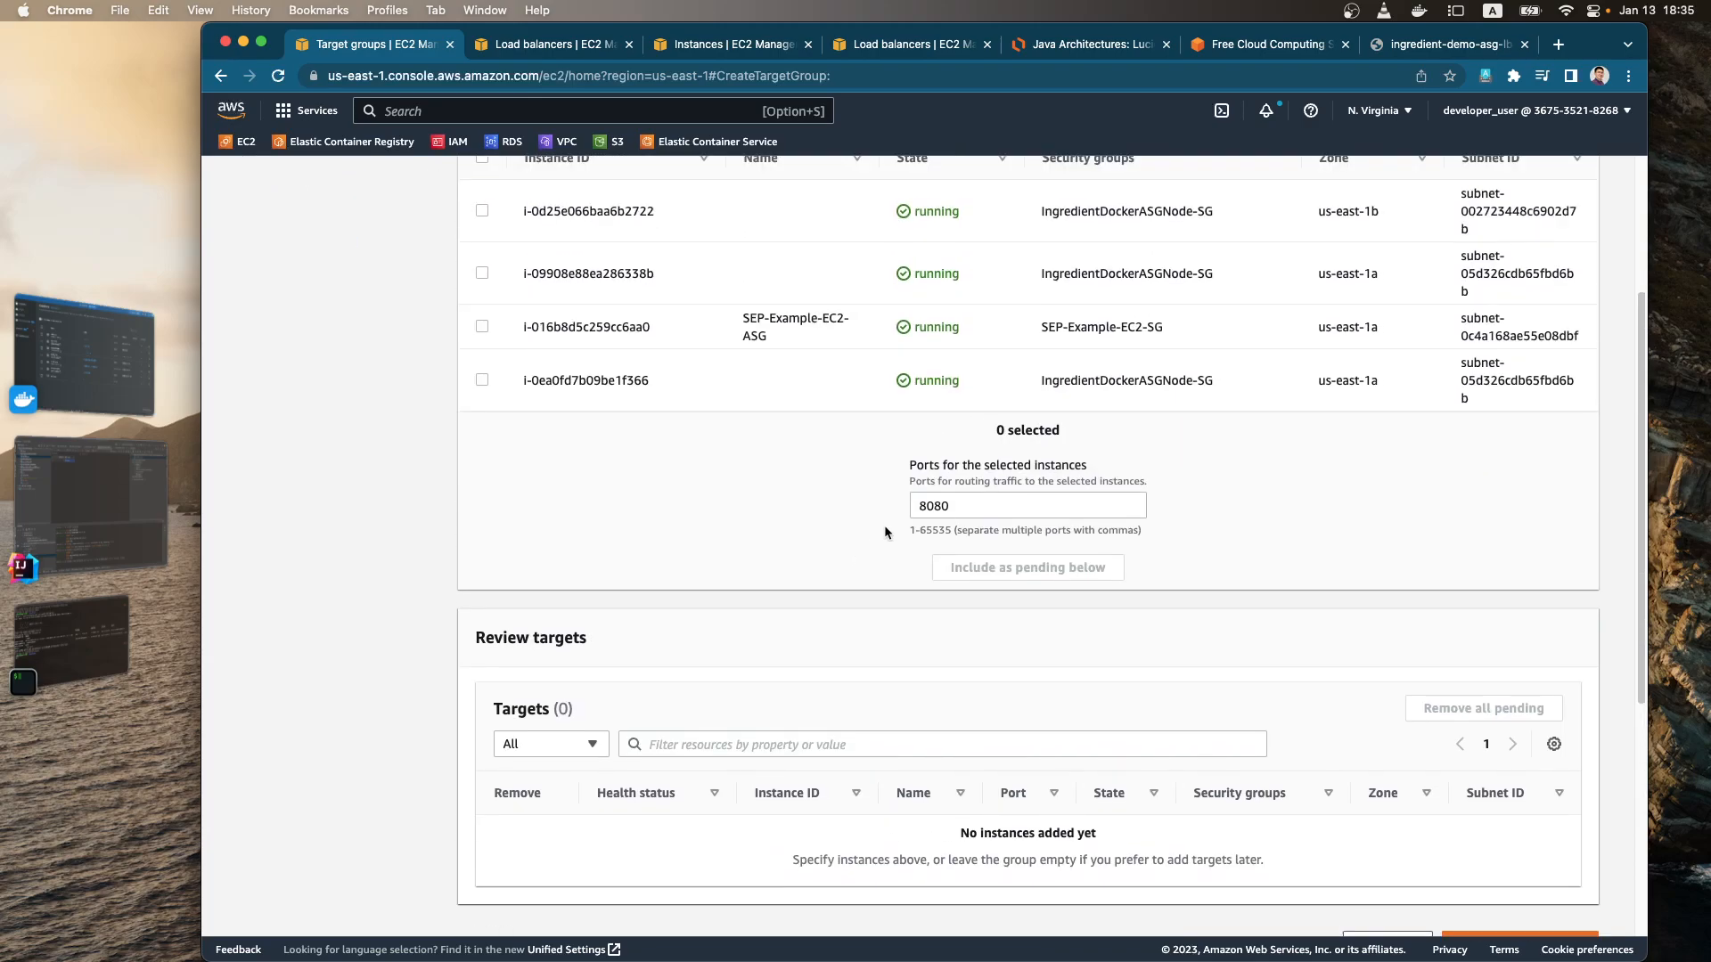
{"action": "scroll", "coordinate": [882, 529], "scroll_direction": "down", "scroll_amount": 2}
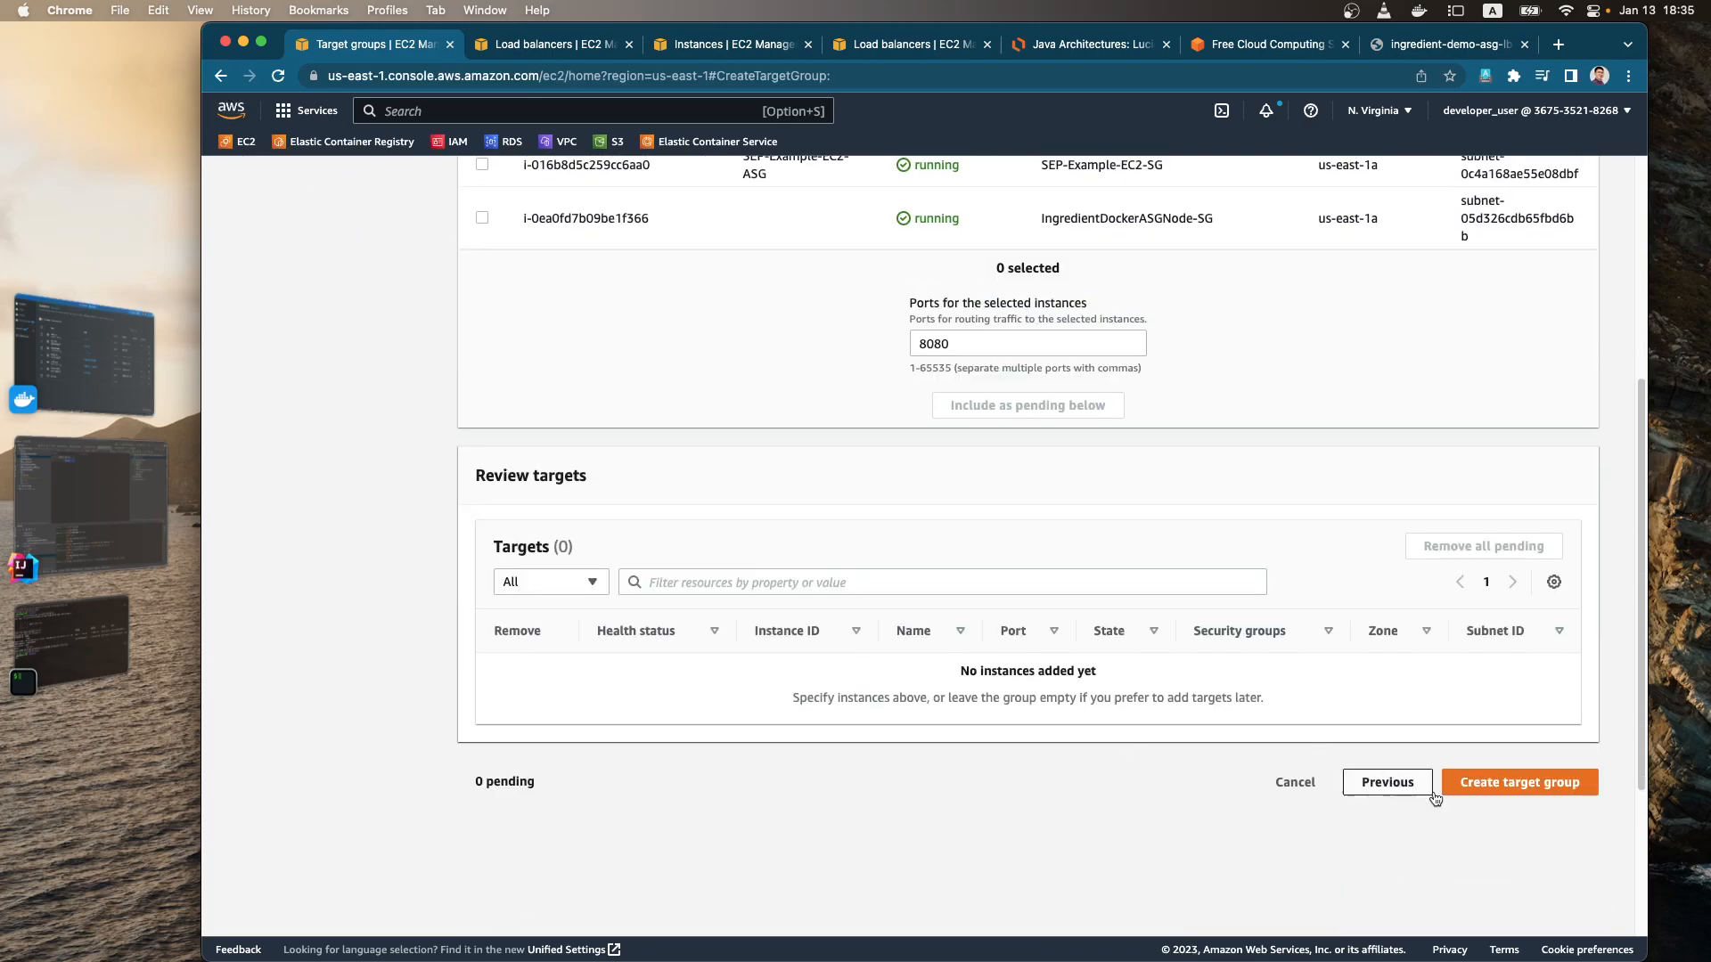
{"action": "left_click", "coordinate": [1507, 790]}
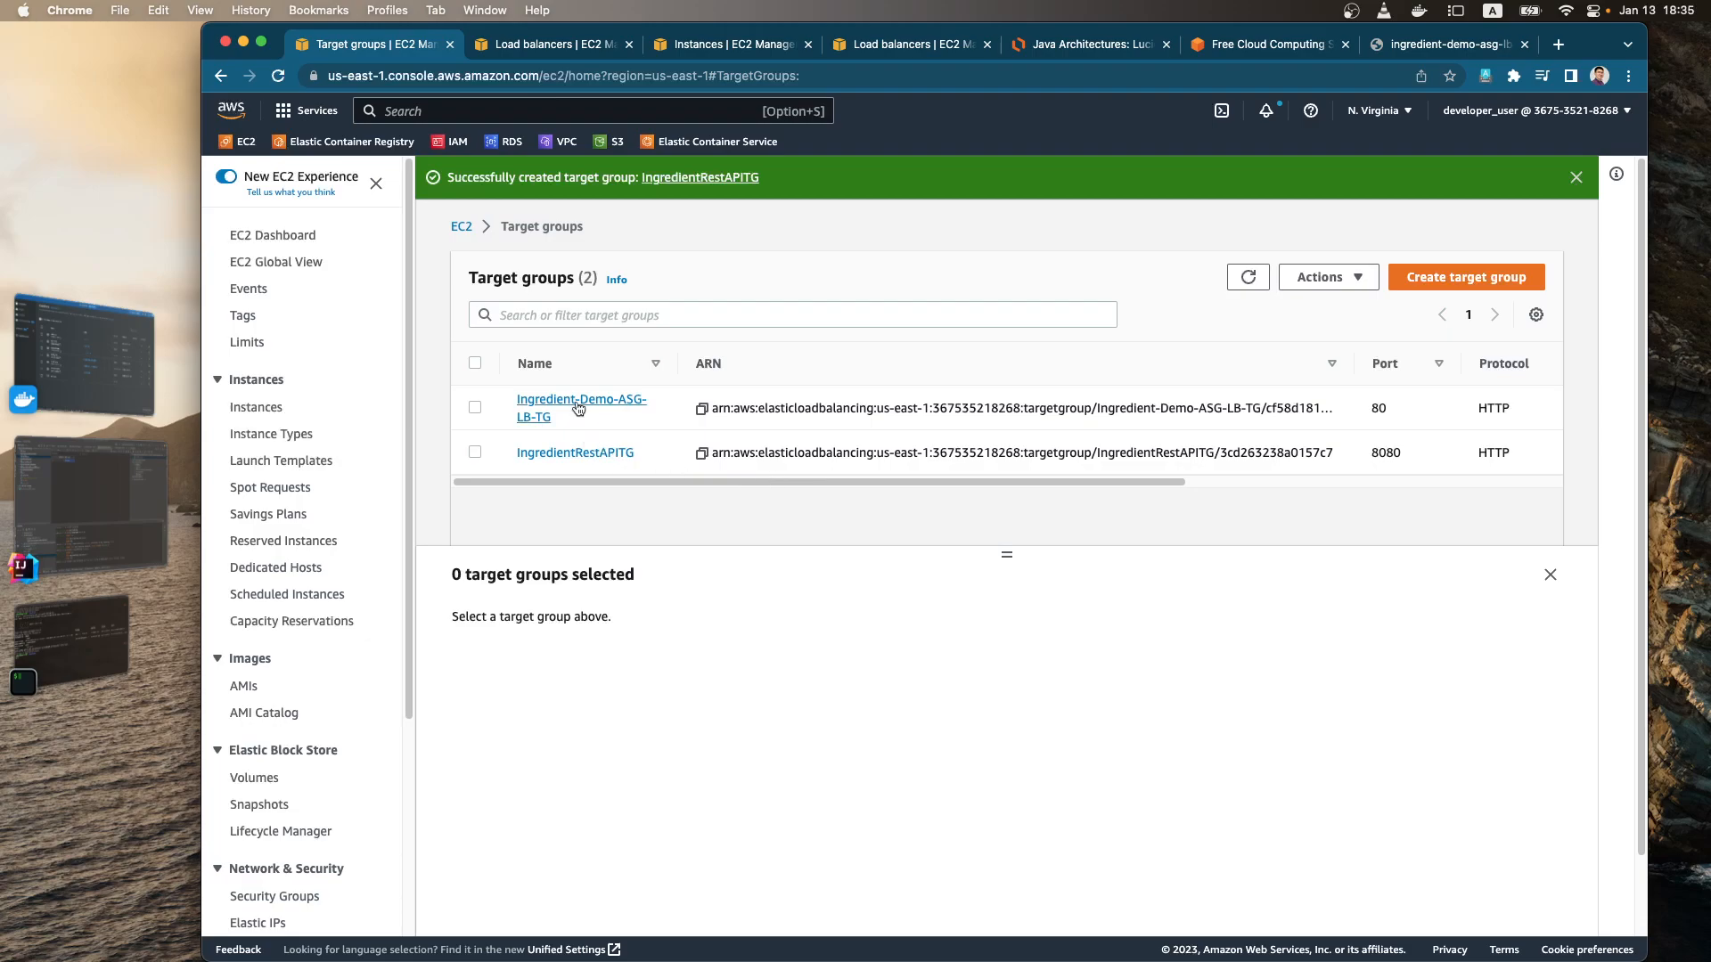
Step: Compare the details of the IngredientRestAPITG and Ingredient-Demo-ASG-LB-TG target groups
{"action": "left_click", "coordinate": [475, 453]}
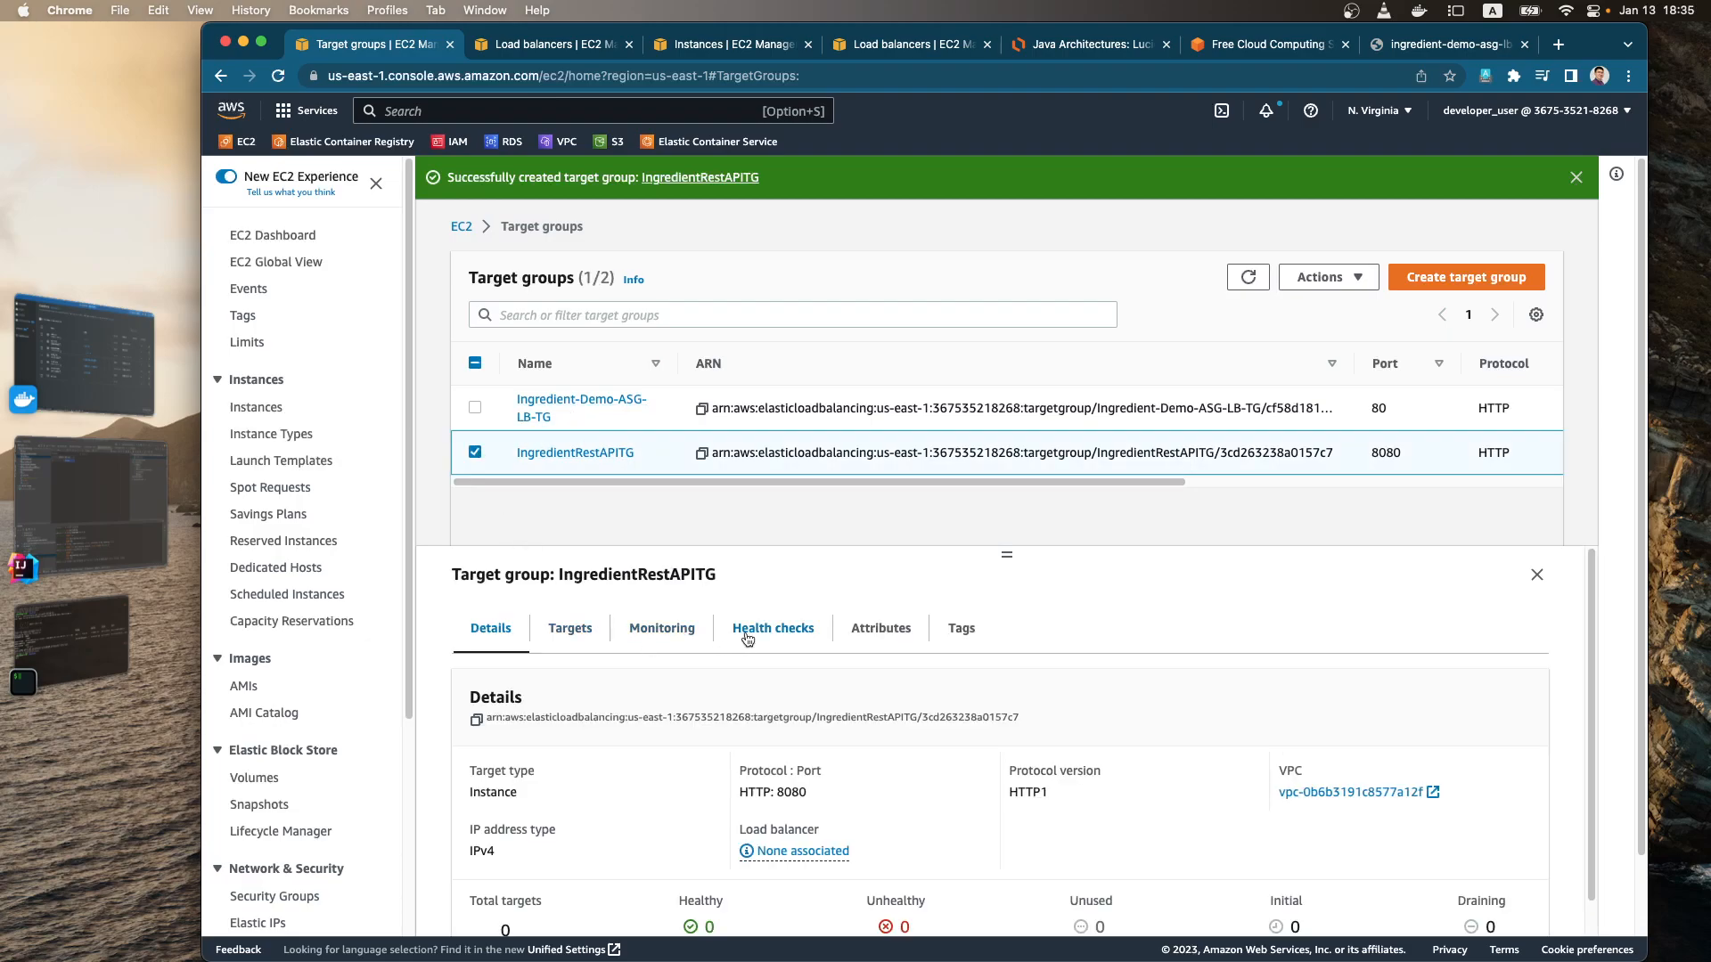
{"action": "scroll", "coordinate": [700, 738], "scroll_direction": "down", "scroll_amount": 1}
{"action": "scroll", "coordinate": [701, 738], "scroll_direction": "down", "scroll_amount": 2}
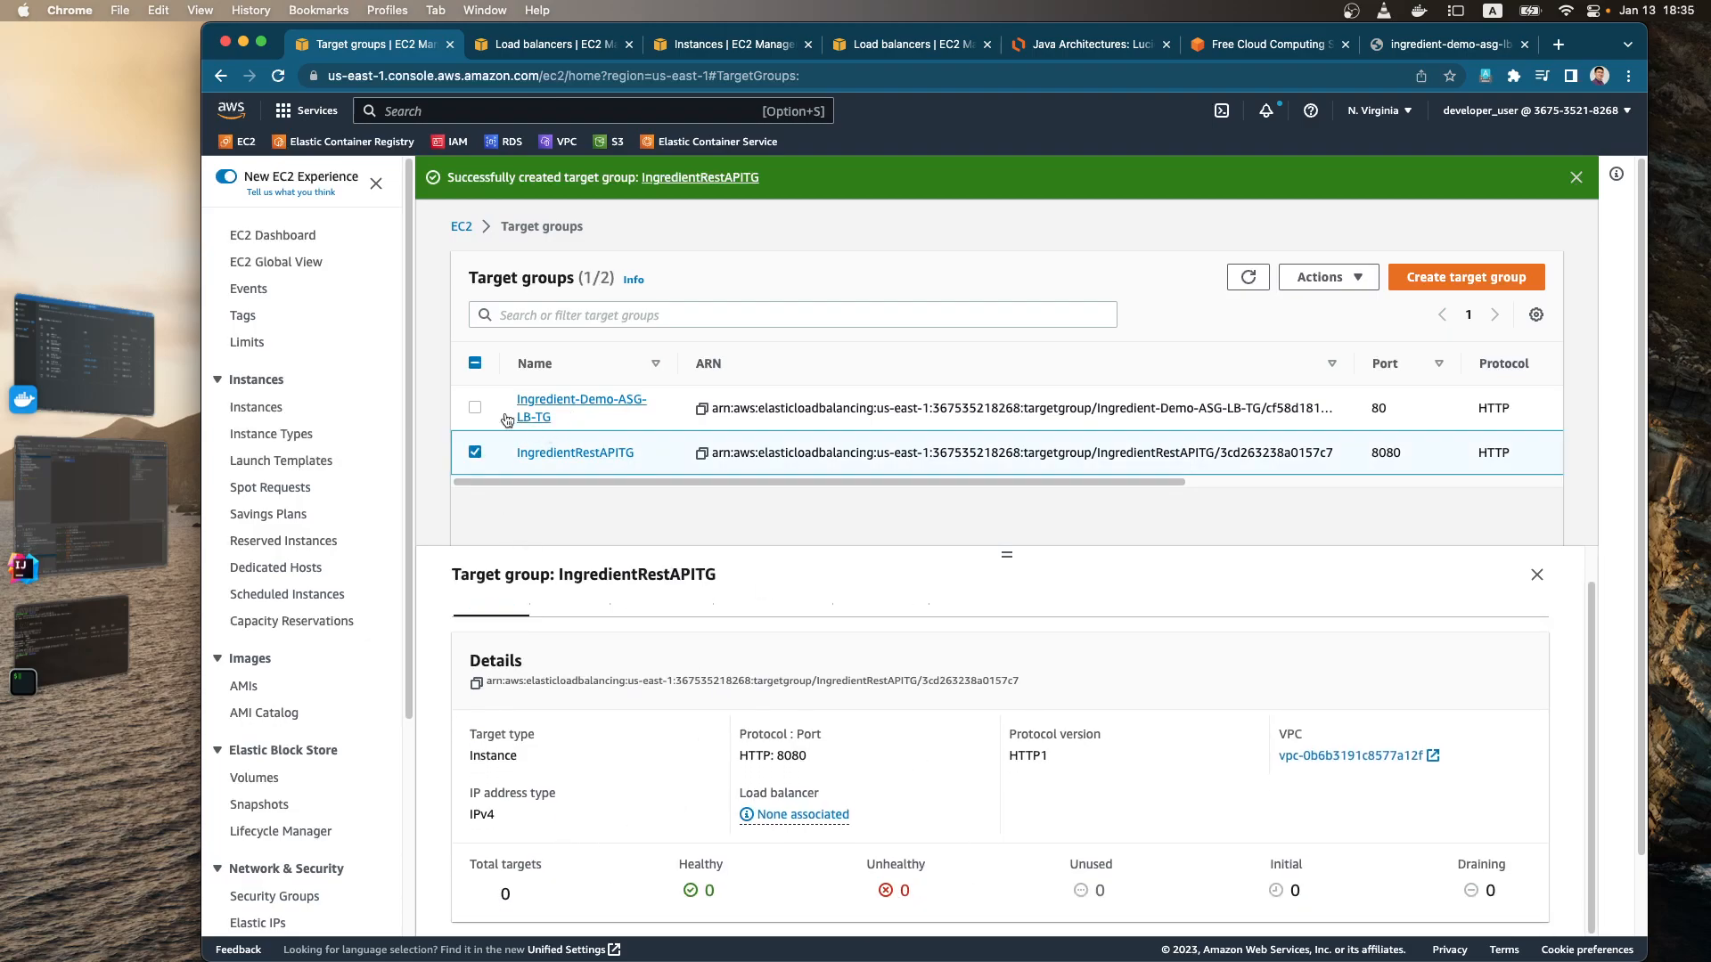
{"action": "left_click", "coordinate": [475, 453]}
{"action": "left_click", "coordinate": [475, 408]}
{"action": "scroll", "coordinate": [607, 778], "scroll_direction": "down", "scroll_amount": 3}
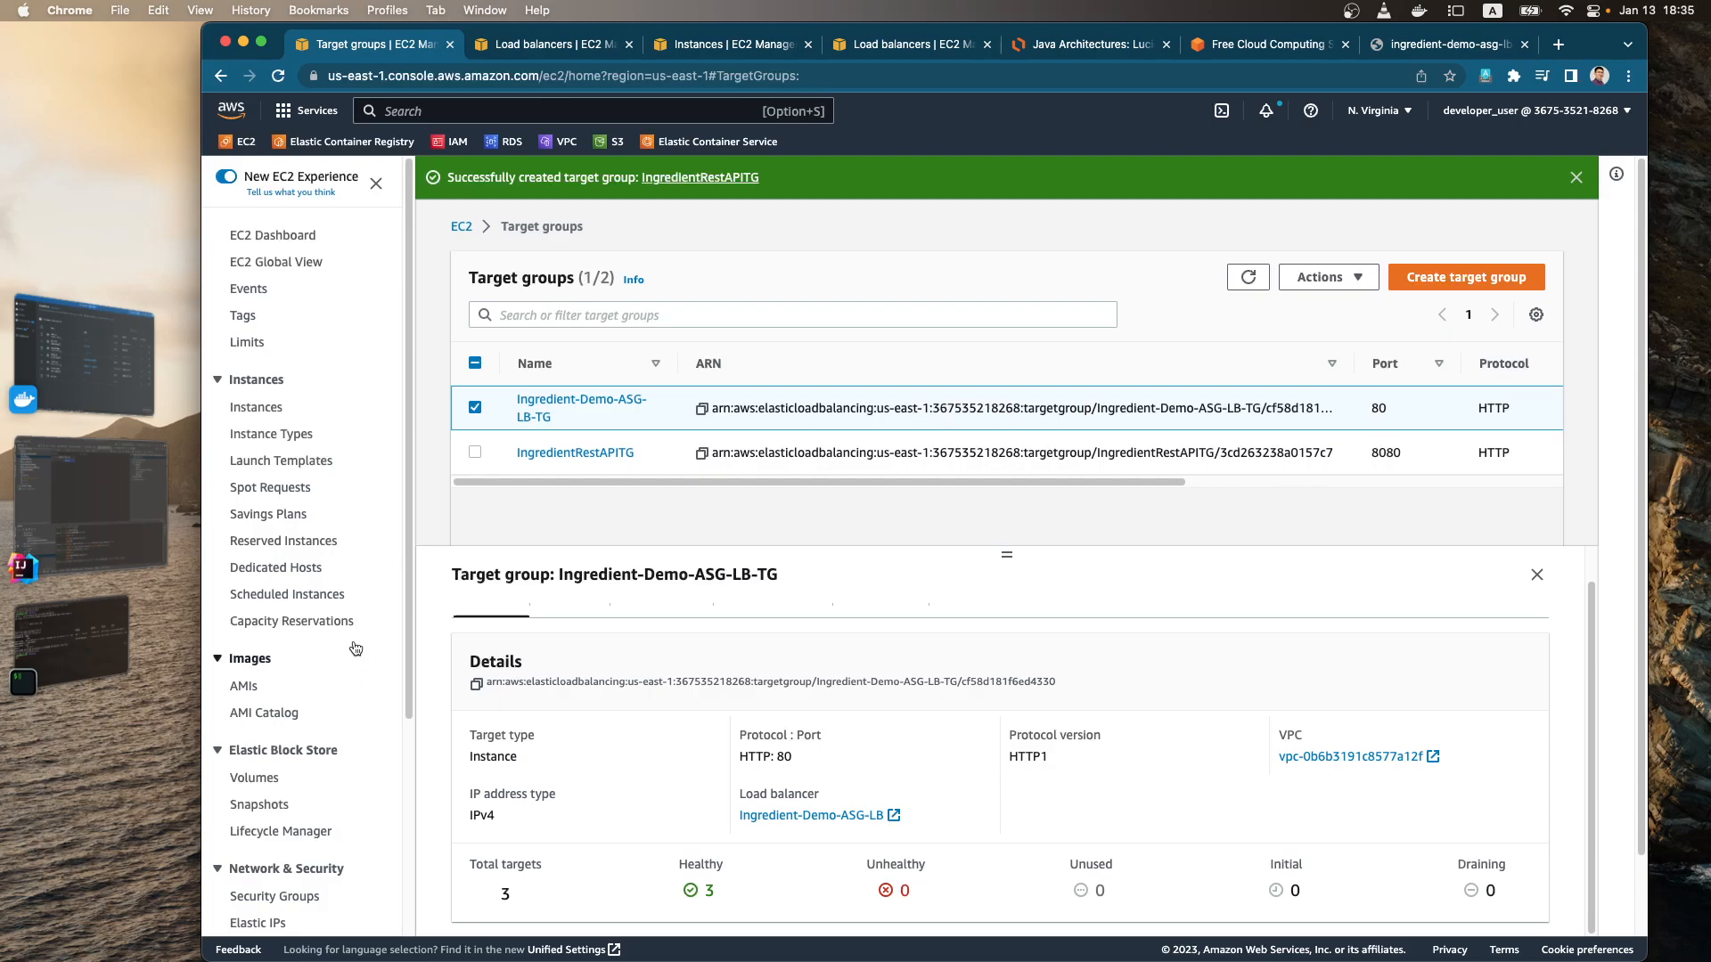
Step: In the Lucidchart diagram, duplicate the Target Group box and fit a smaller copy between the original and RDS
{"action": "left_click", "coordinate": [1050, 49]}
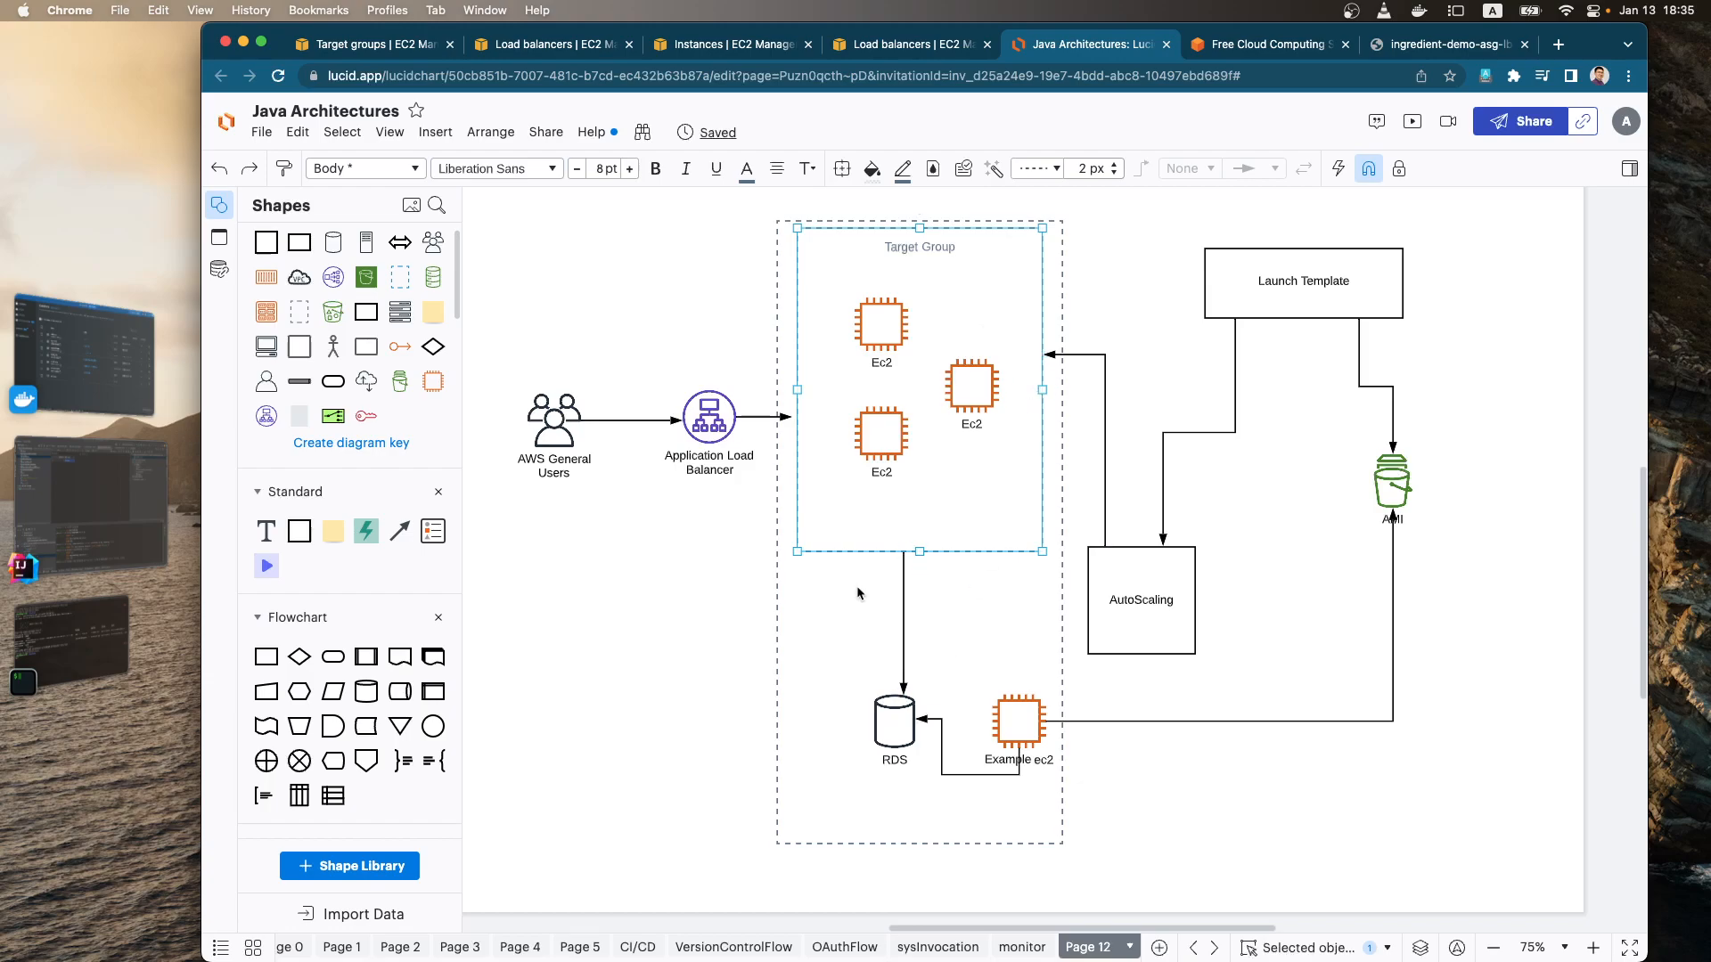
{"action": "key", "text": "super+c"}
{"action": "key", "text": "super+v"}
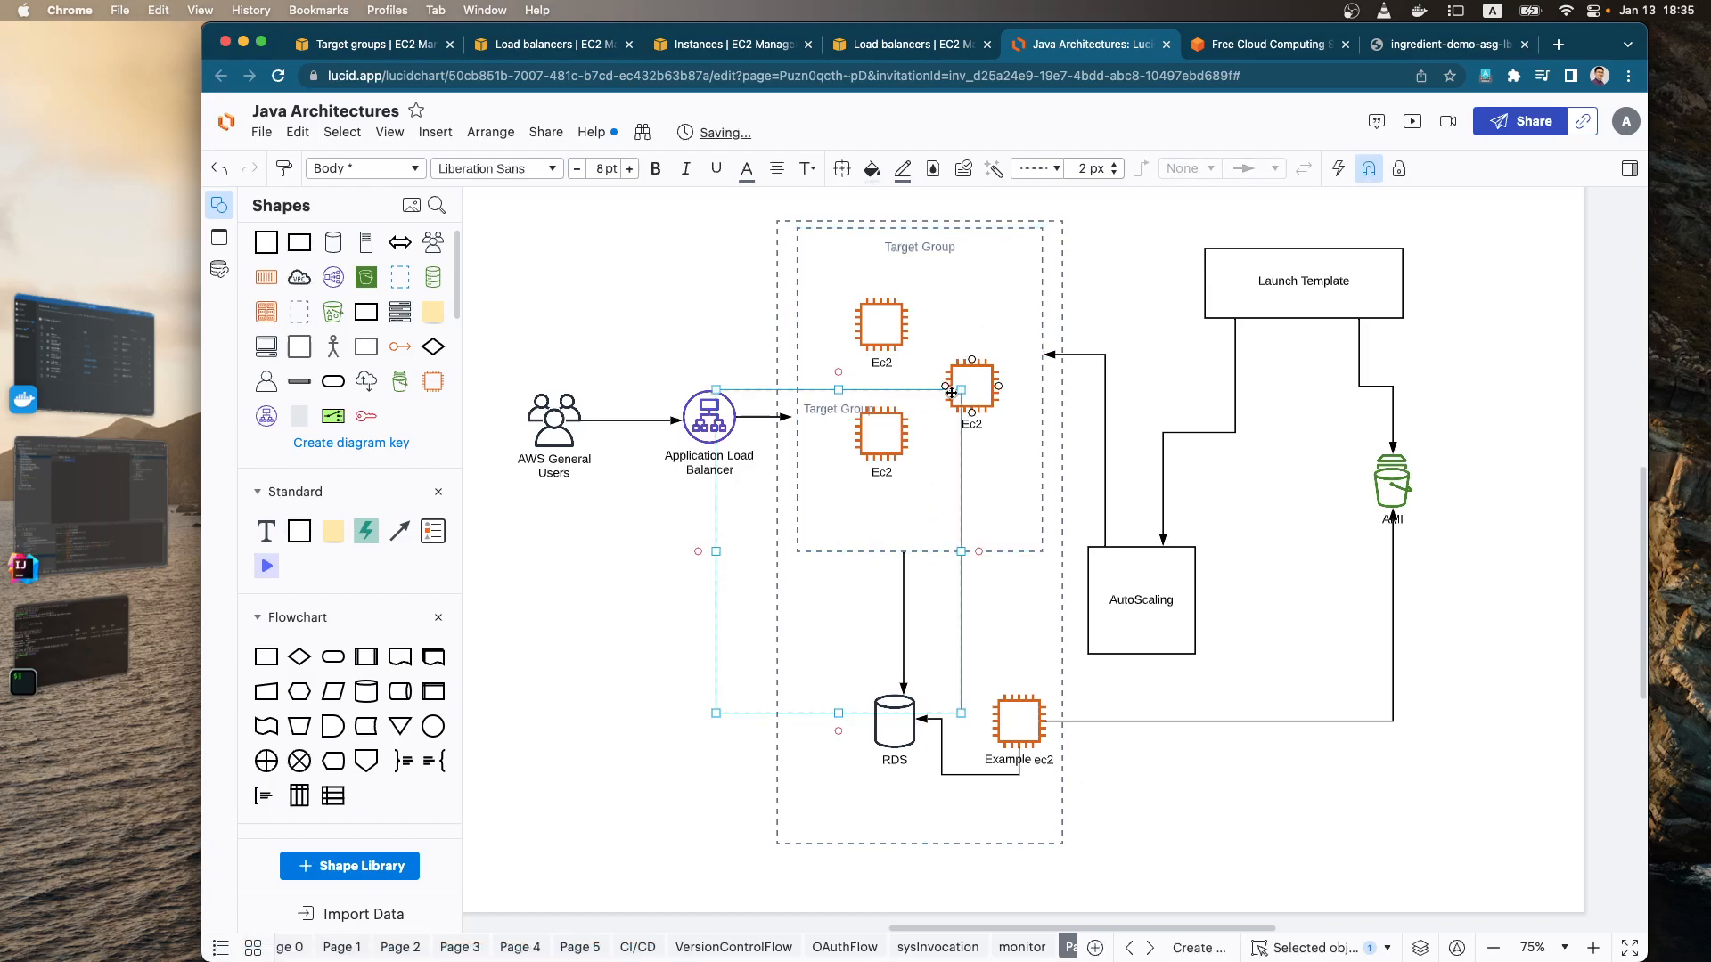
{"action": "left_click_drag", "start_coordinate": [967, 382], "coordinate": [873, 575]}
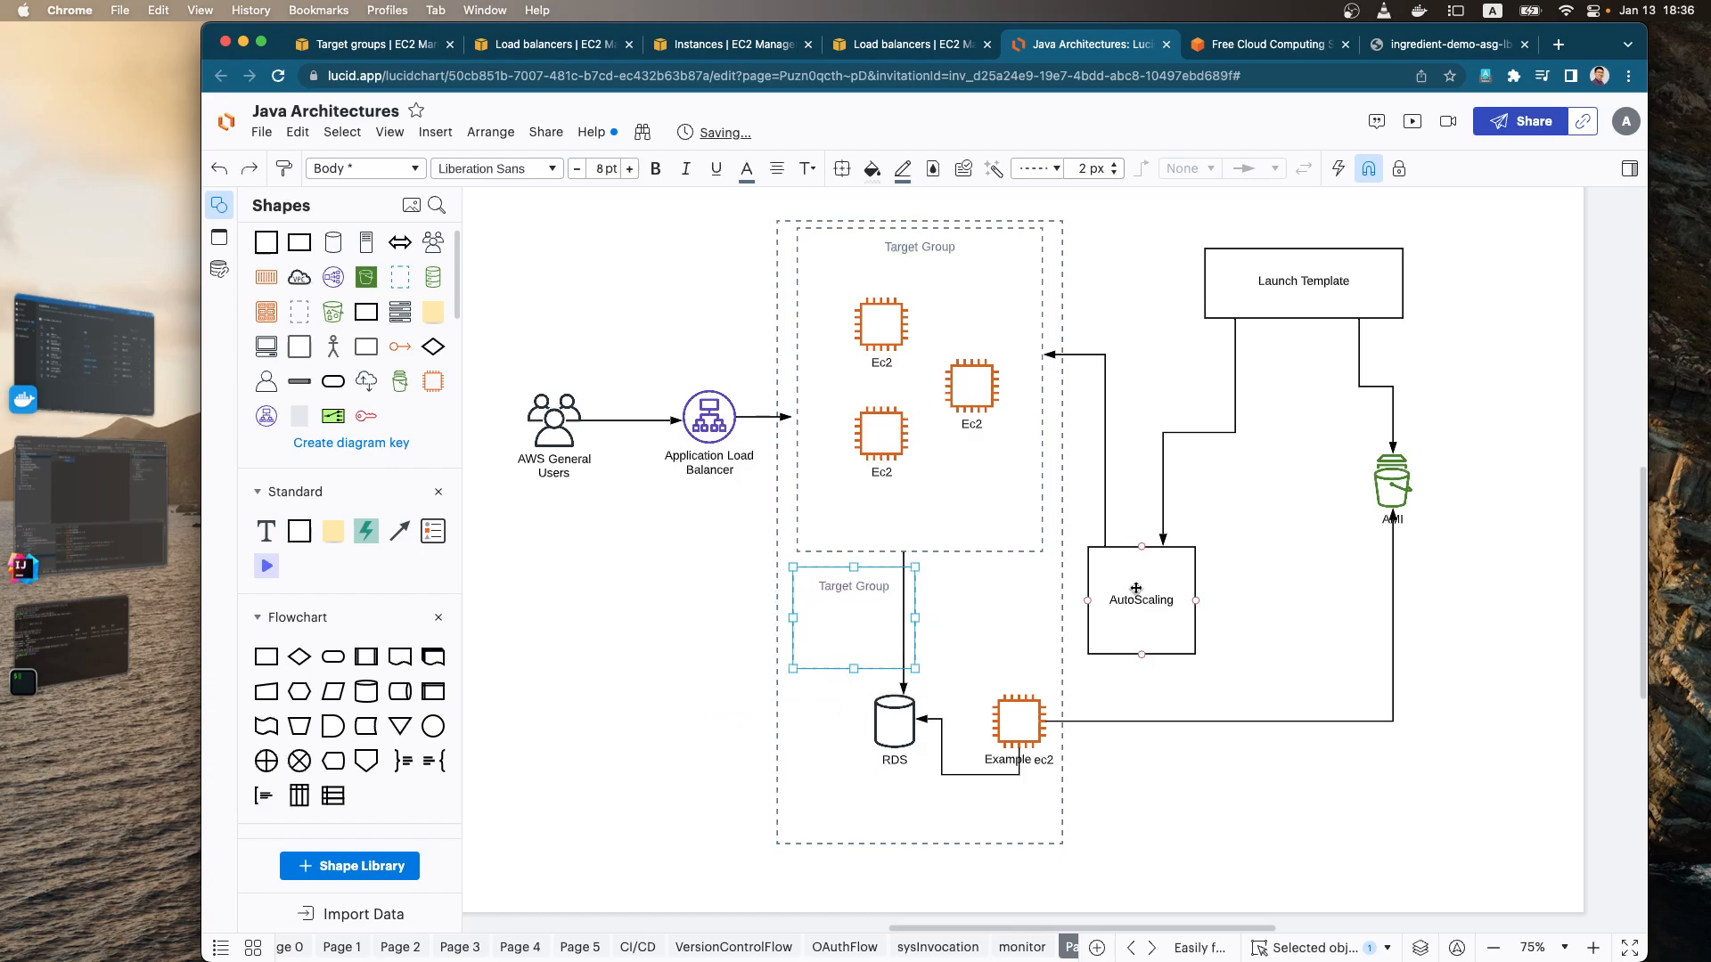
Step: Connect both AutoScaling and the Application Load Balancer to the smaller Target Group box with arrows
{"action": "left_click_drag", "start_coordinate": [1086, 600], "coordinate": [917, 617]}
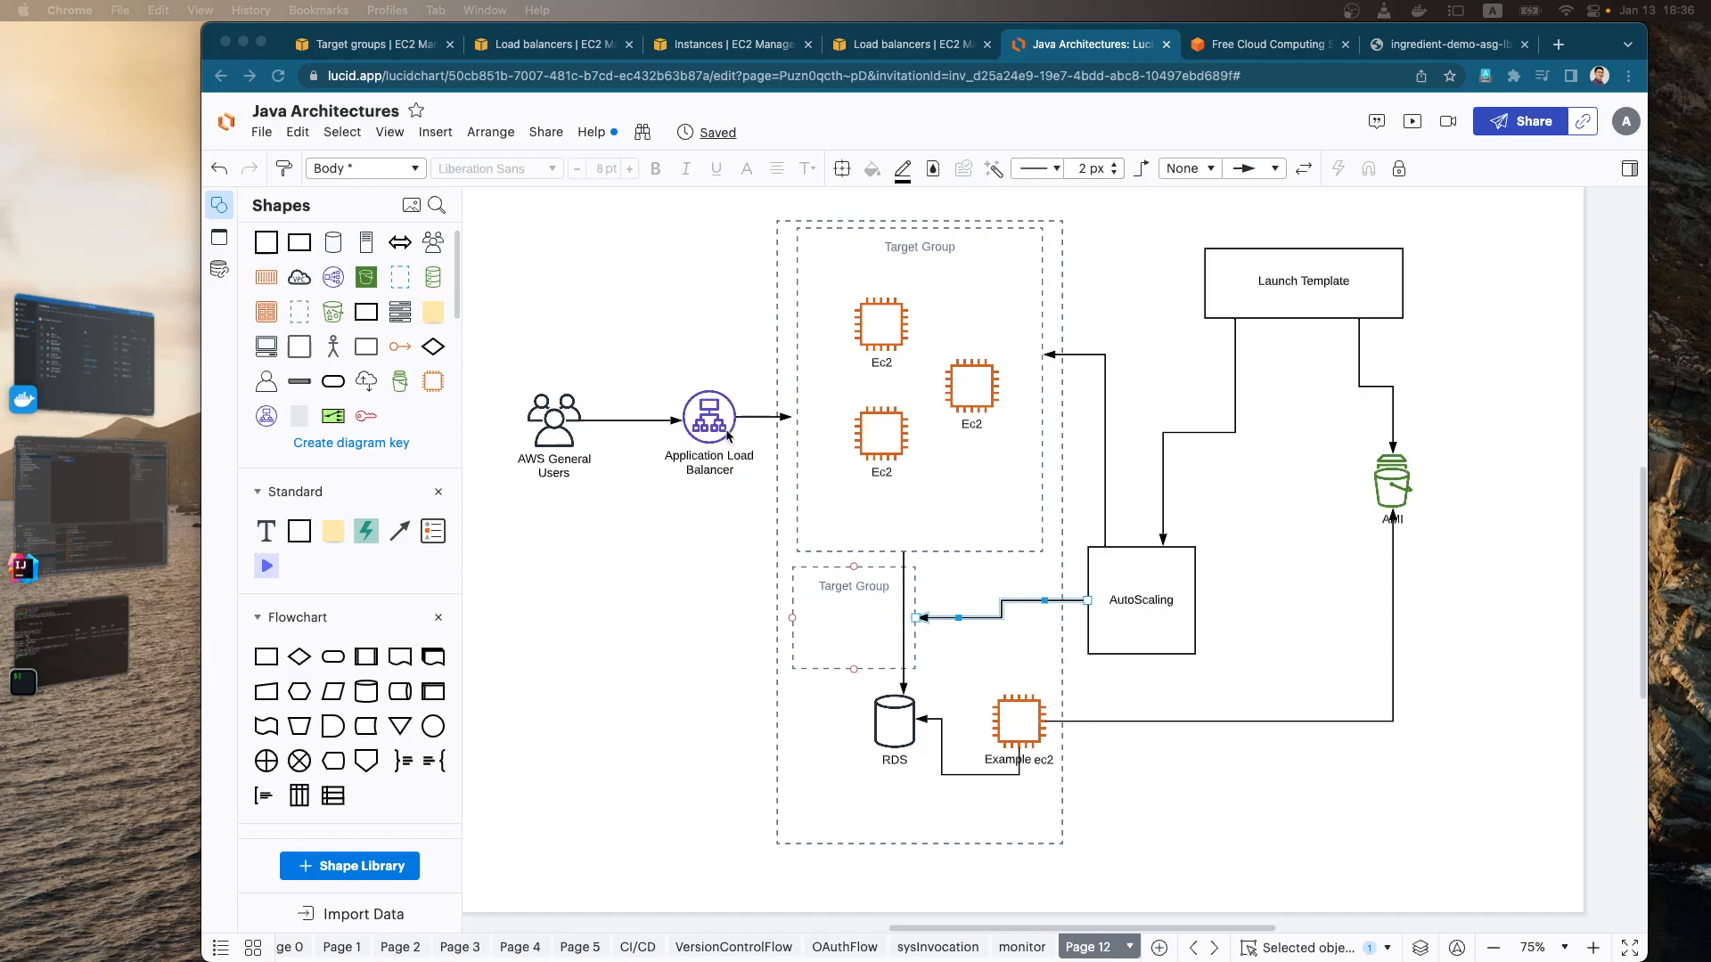
{"action": "left_click_drag", "start_coordinate": [733, 431], "coordinate": [792, 617]}
{"action": "left_click", "coordinate": [678, 652]}
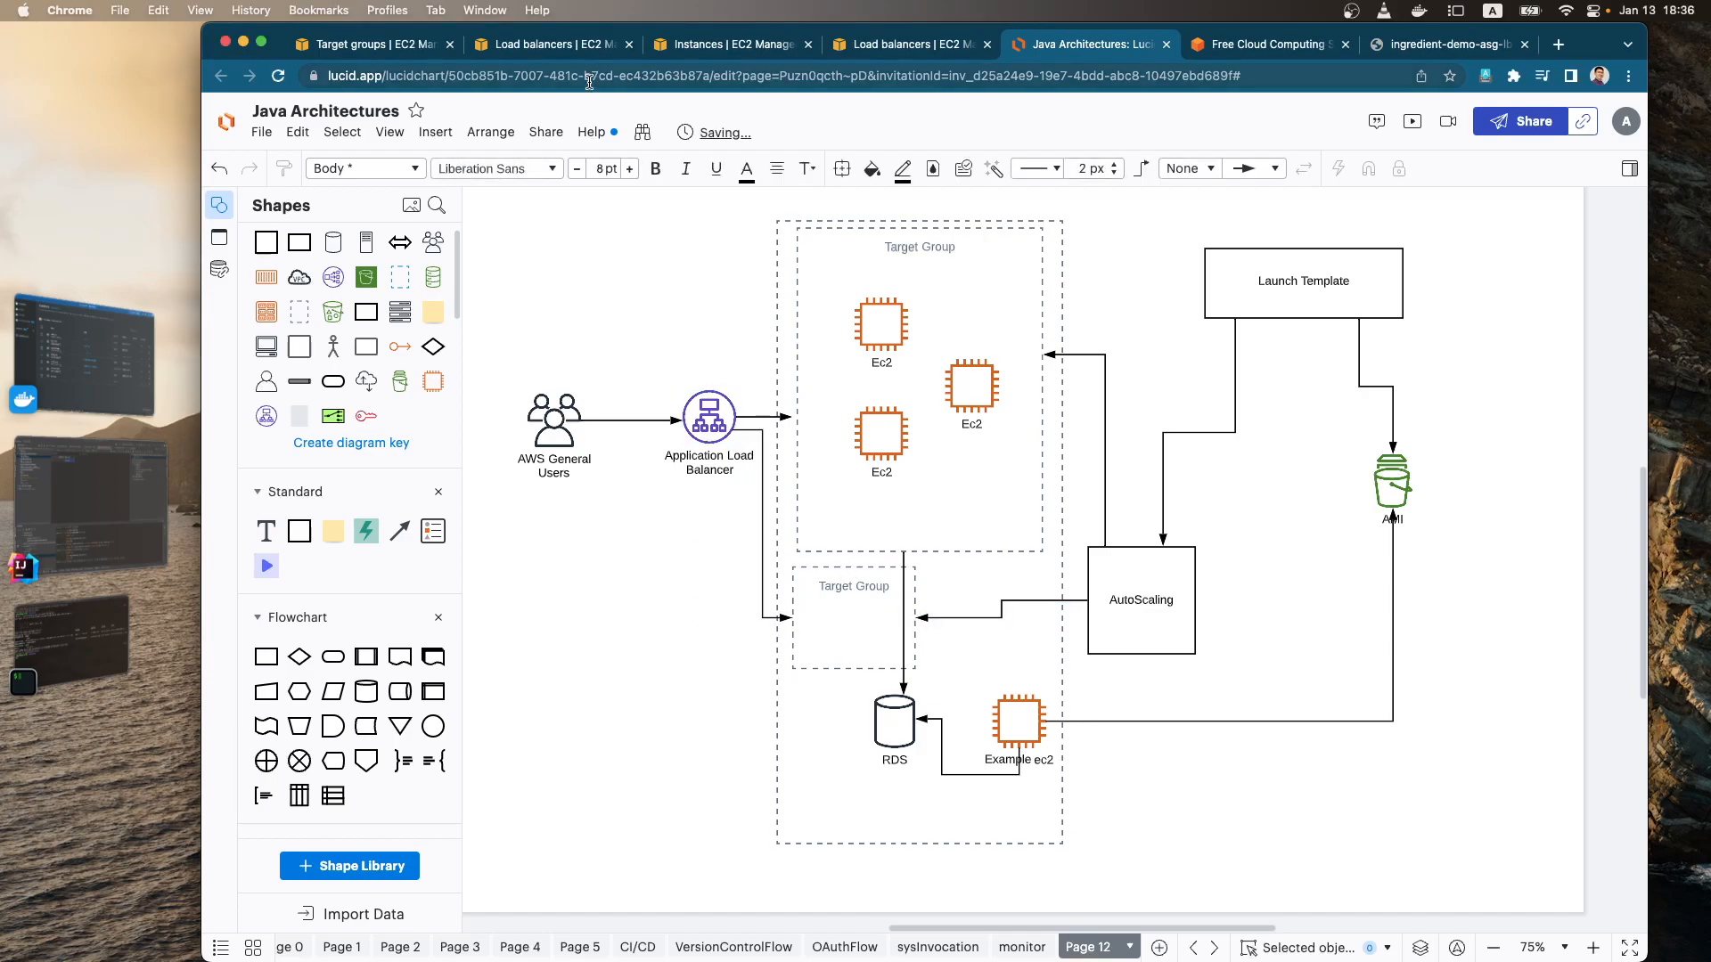
Step: Label the load balancer's arrow to the large Target Group 80 and its arrow to the small one 8080
{"action": "double_click", "coordinate": [764, 417]}
{"action": "type", "text": "80"}
{"action": "left_click", "coordinate": [737, 547]}
{"action": "double_click", "coordinate": [761, 524]}
{"action": "type", "text": "8080"}
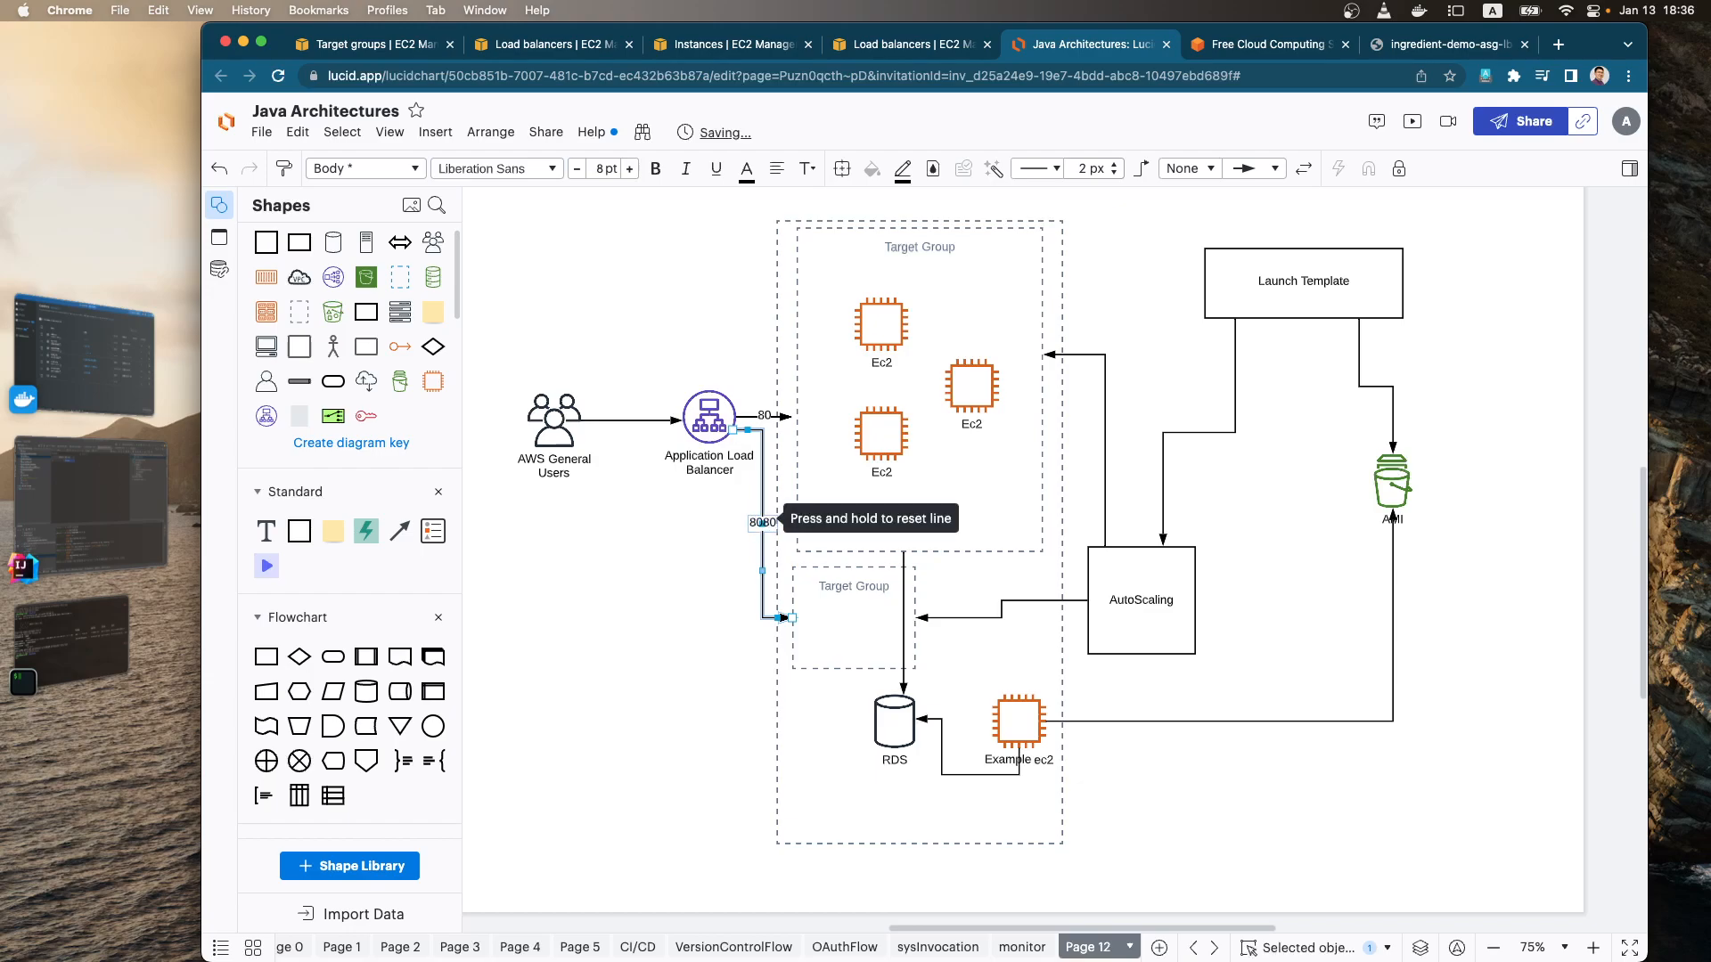
{"action": "left_click", "coordinate": [612, 526]}
Step: Return to the EC2 console and open the details of the Ingredient-Demo-ASG Auto Scaling group
{"action": "left_click", "coordinate": [403, 47]}
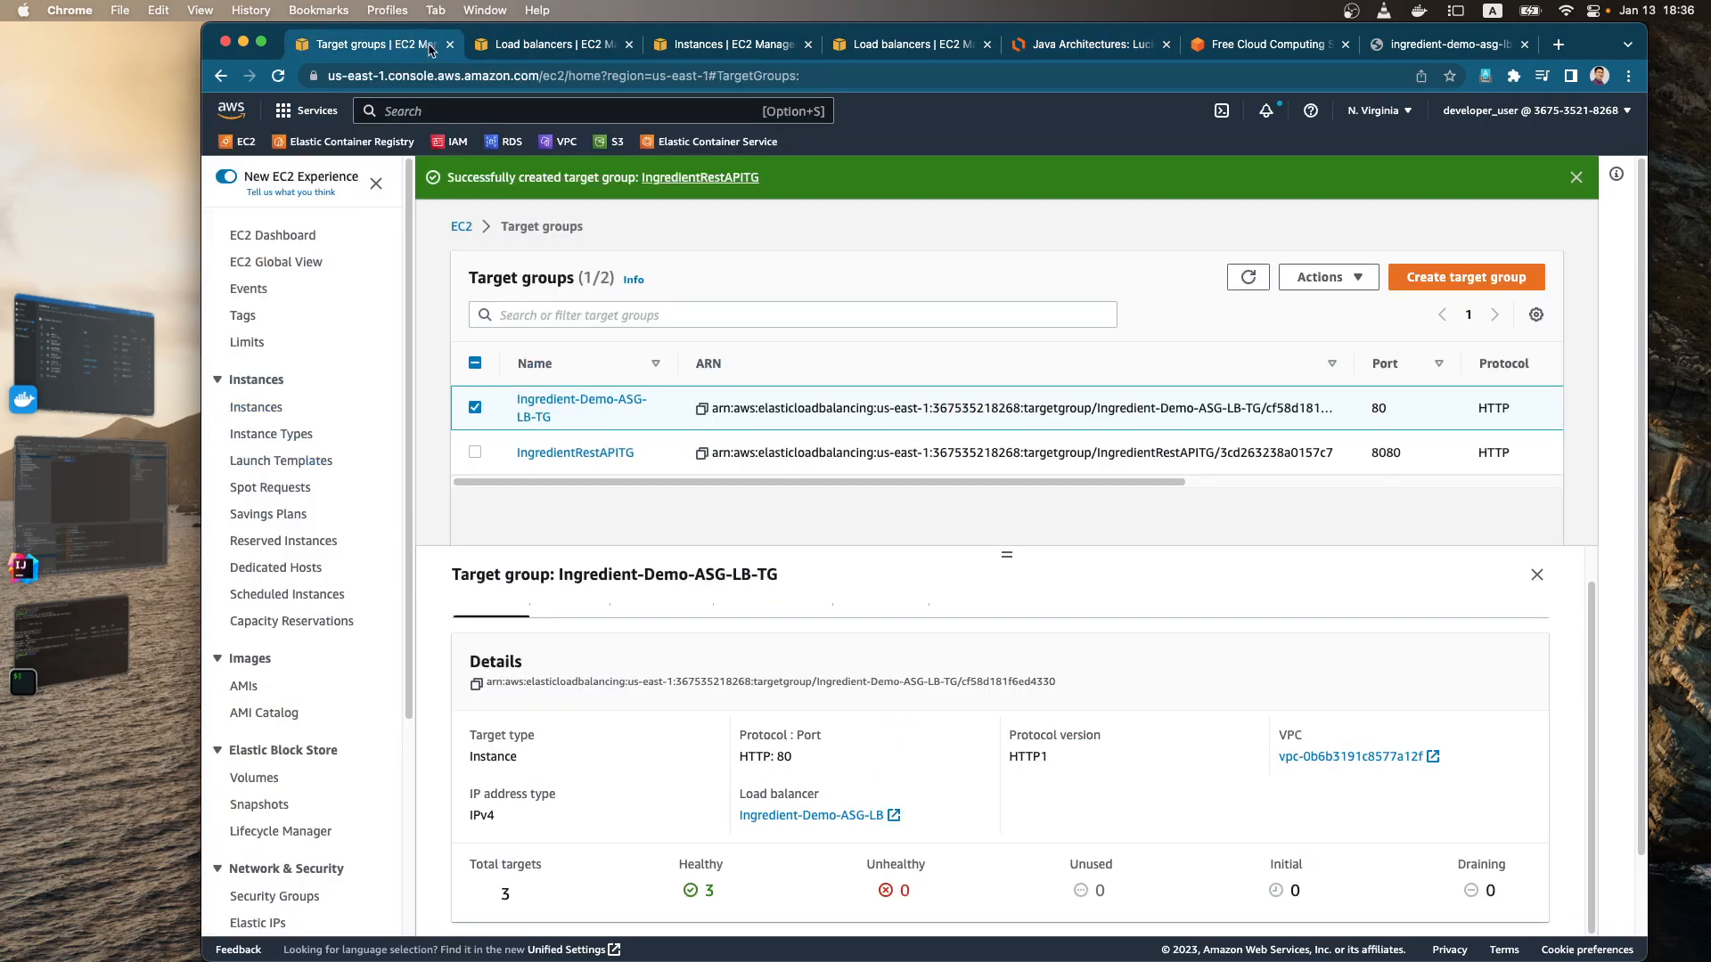
{"action": "left_click", "coordinate": [527, 426]}
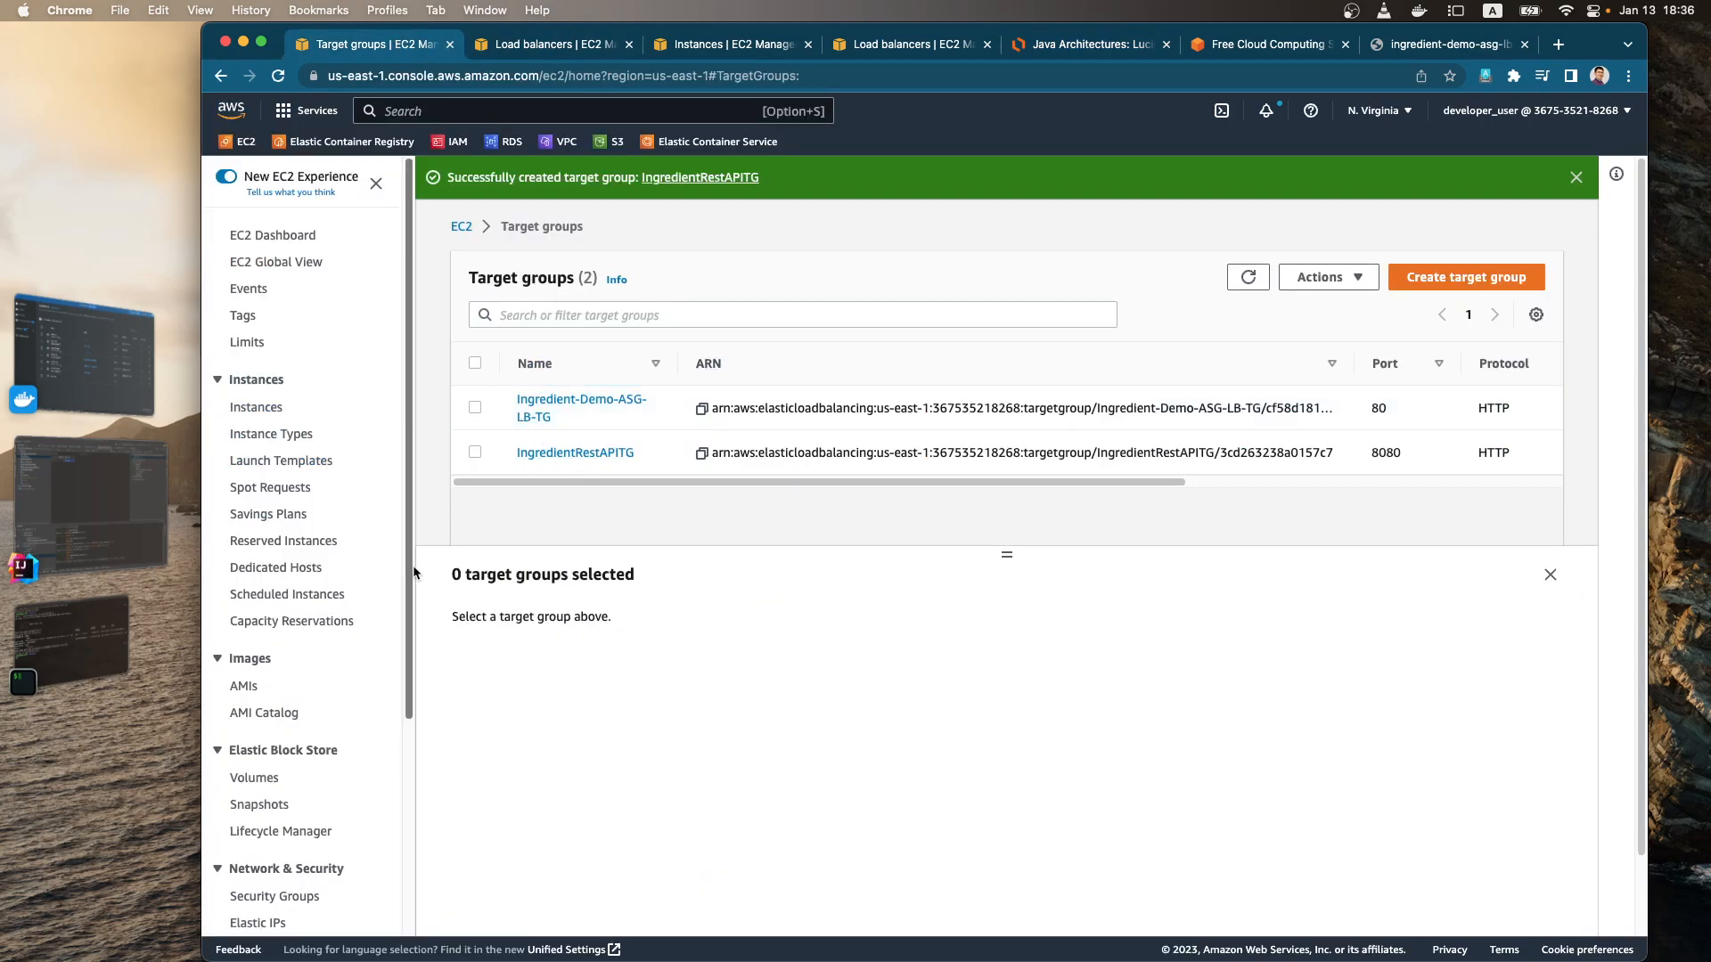
{"action": "scroll", "coordinate": [340, 773], "scroll_direction": "down", "scroll_amount": 5}
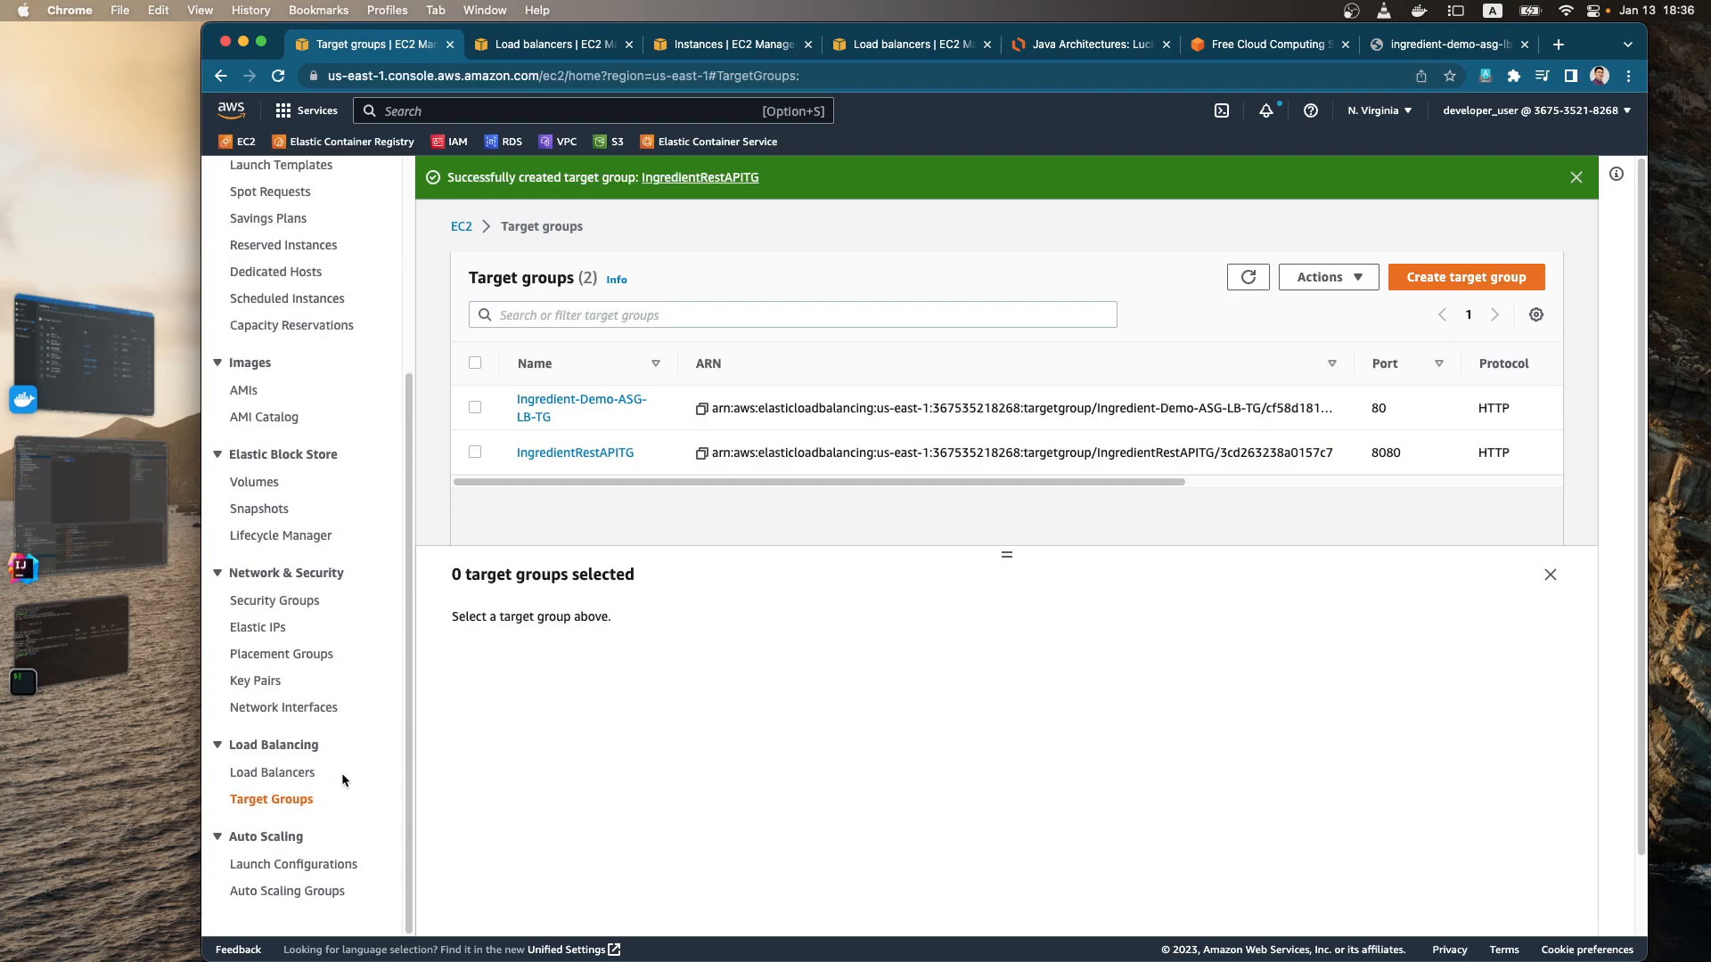
{"action": "left_click", "coordinate": [295, 899]}
{"action": "left_click", "coordinate": [473, 360]}
{"action": "left_click", "coordinate": [571, 360]}
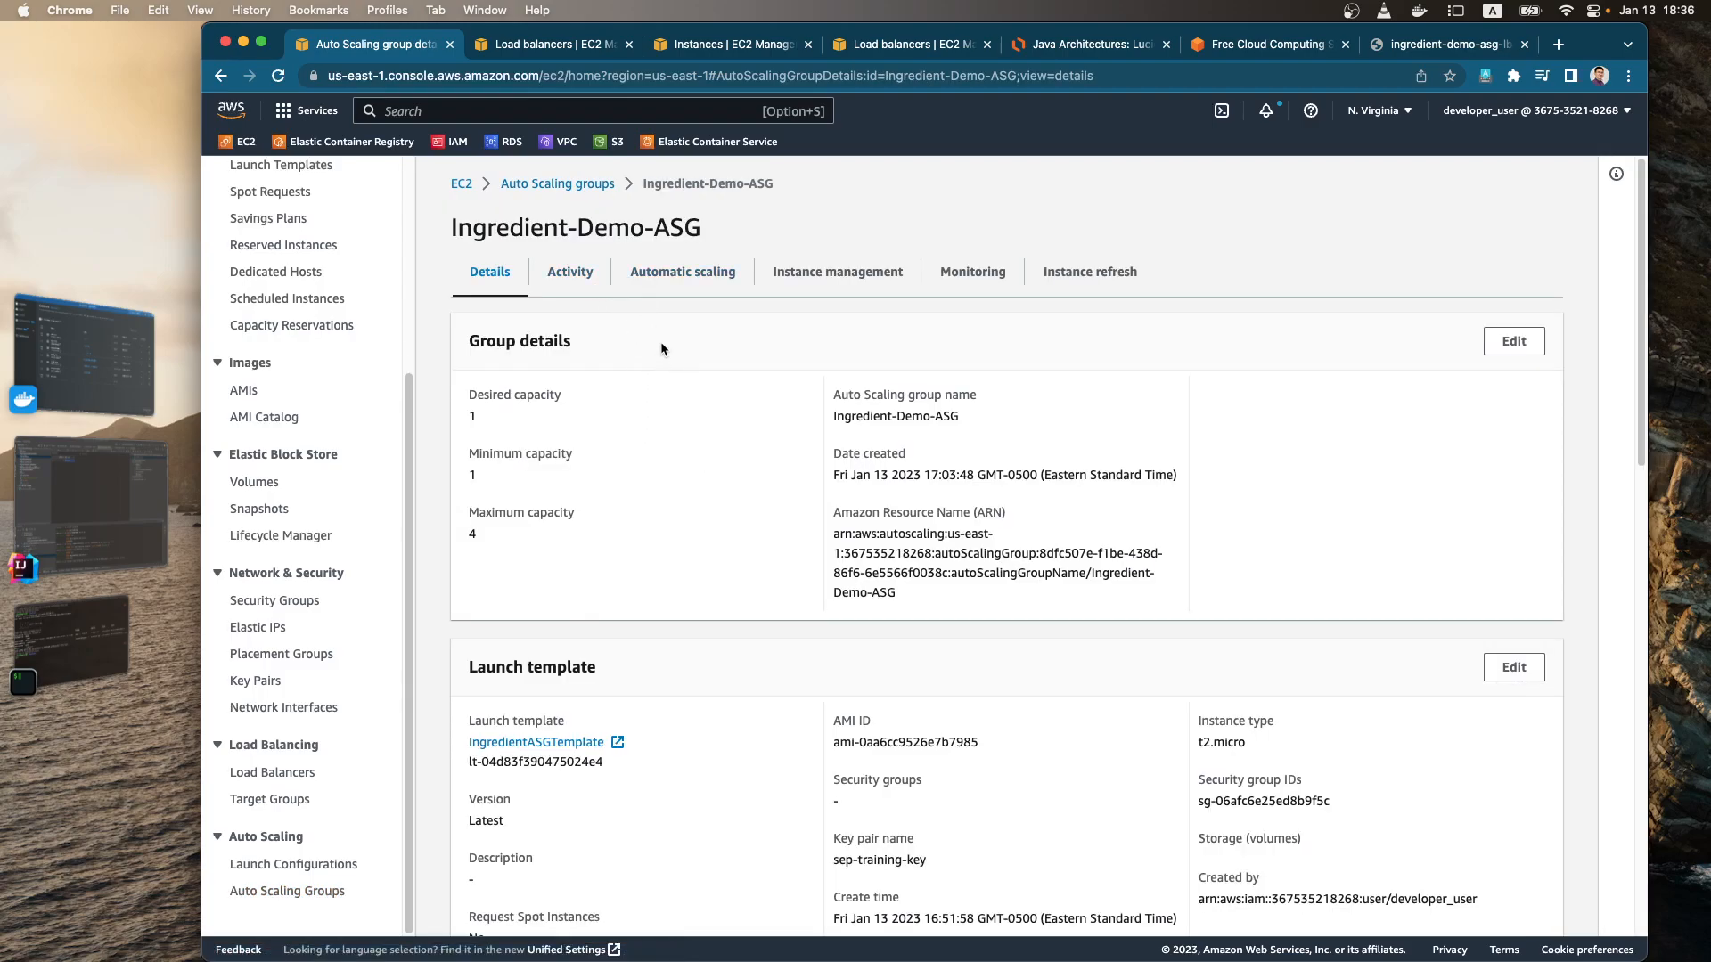
Step: Open the load balancing settings of the Ingredient-Demo-ASG Auto Scaling group for editing
{"action": "scroll", "coordinate": [682, 508], "scroll_direction": "down", "scroll_amount": 7}
{"action": "scroll", "coordinate": [682, 520], "scroll_direction": "down", "scroll_amount": 5}
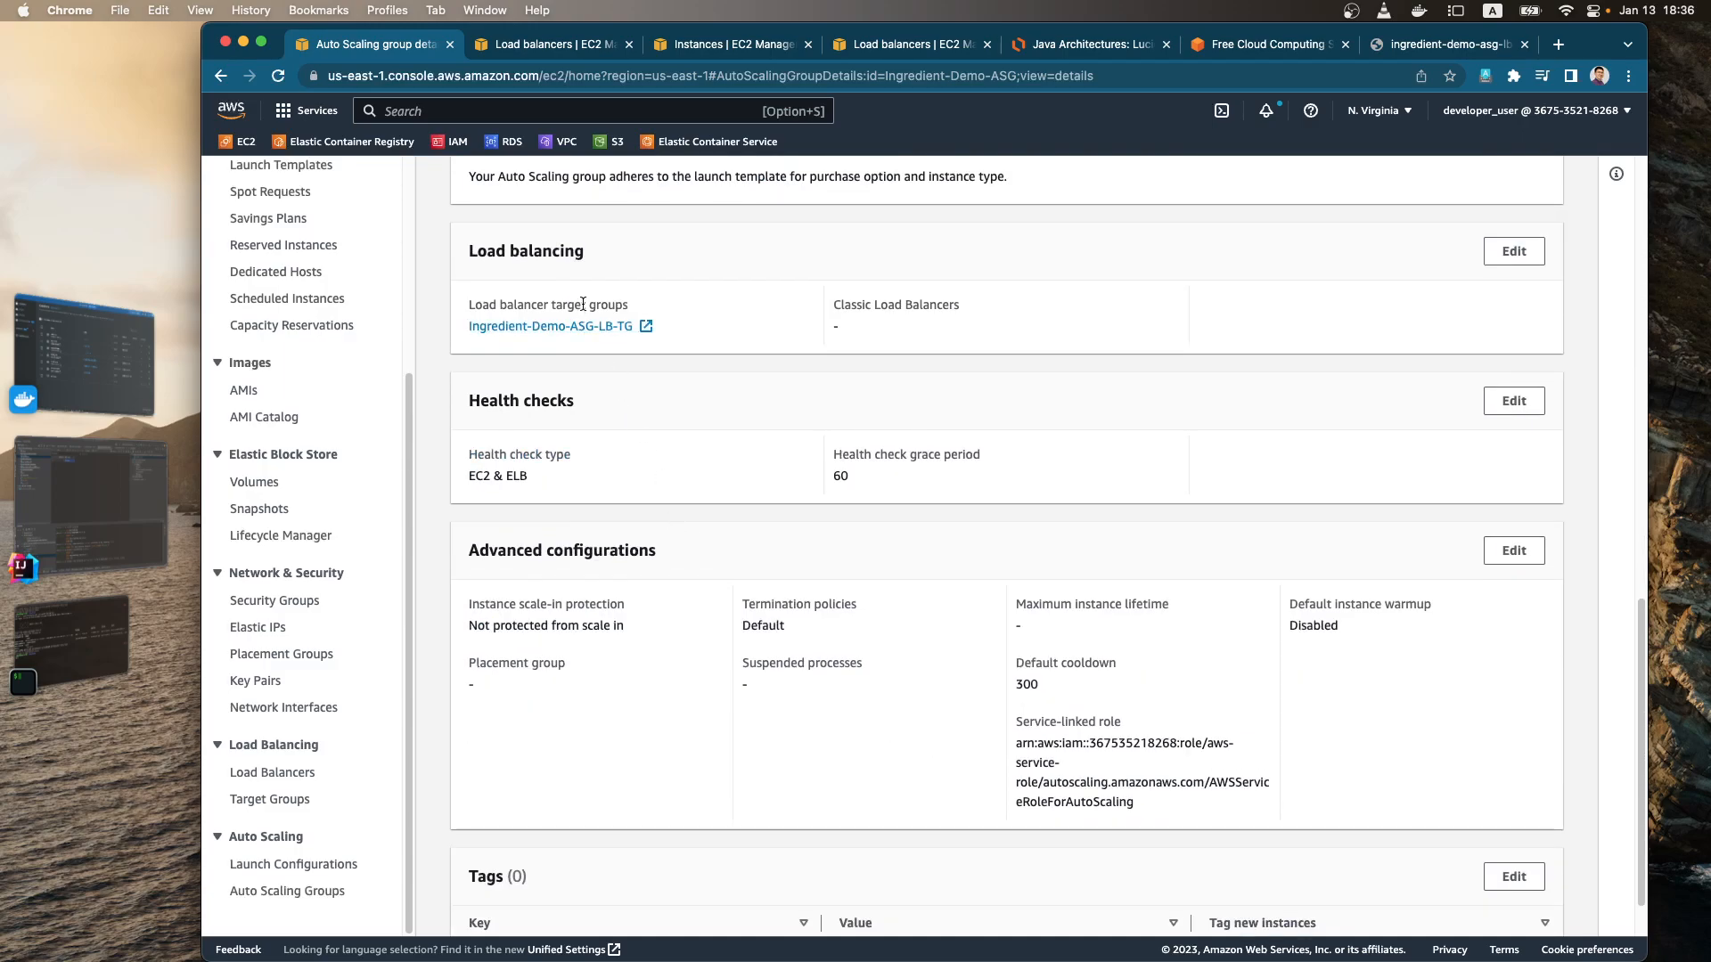
{"action": "left_click", "coordinate": [1514, 252]}
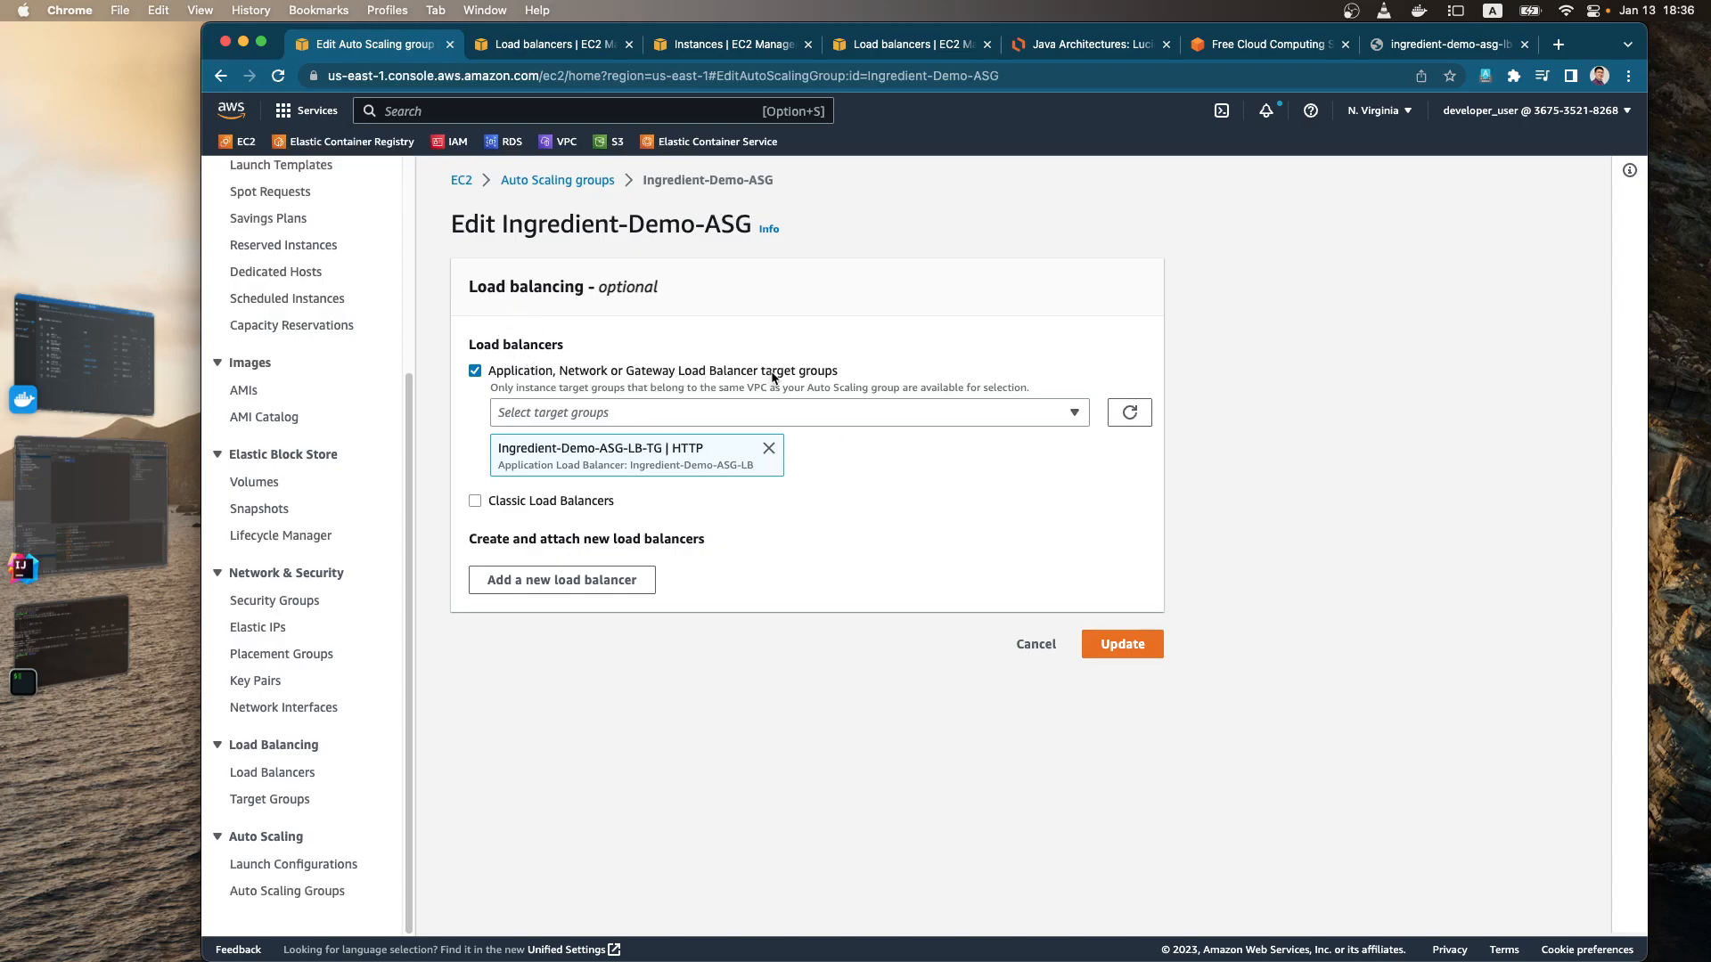
{"action": "left_click", "coordinate": [1076, 414]}
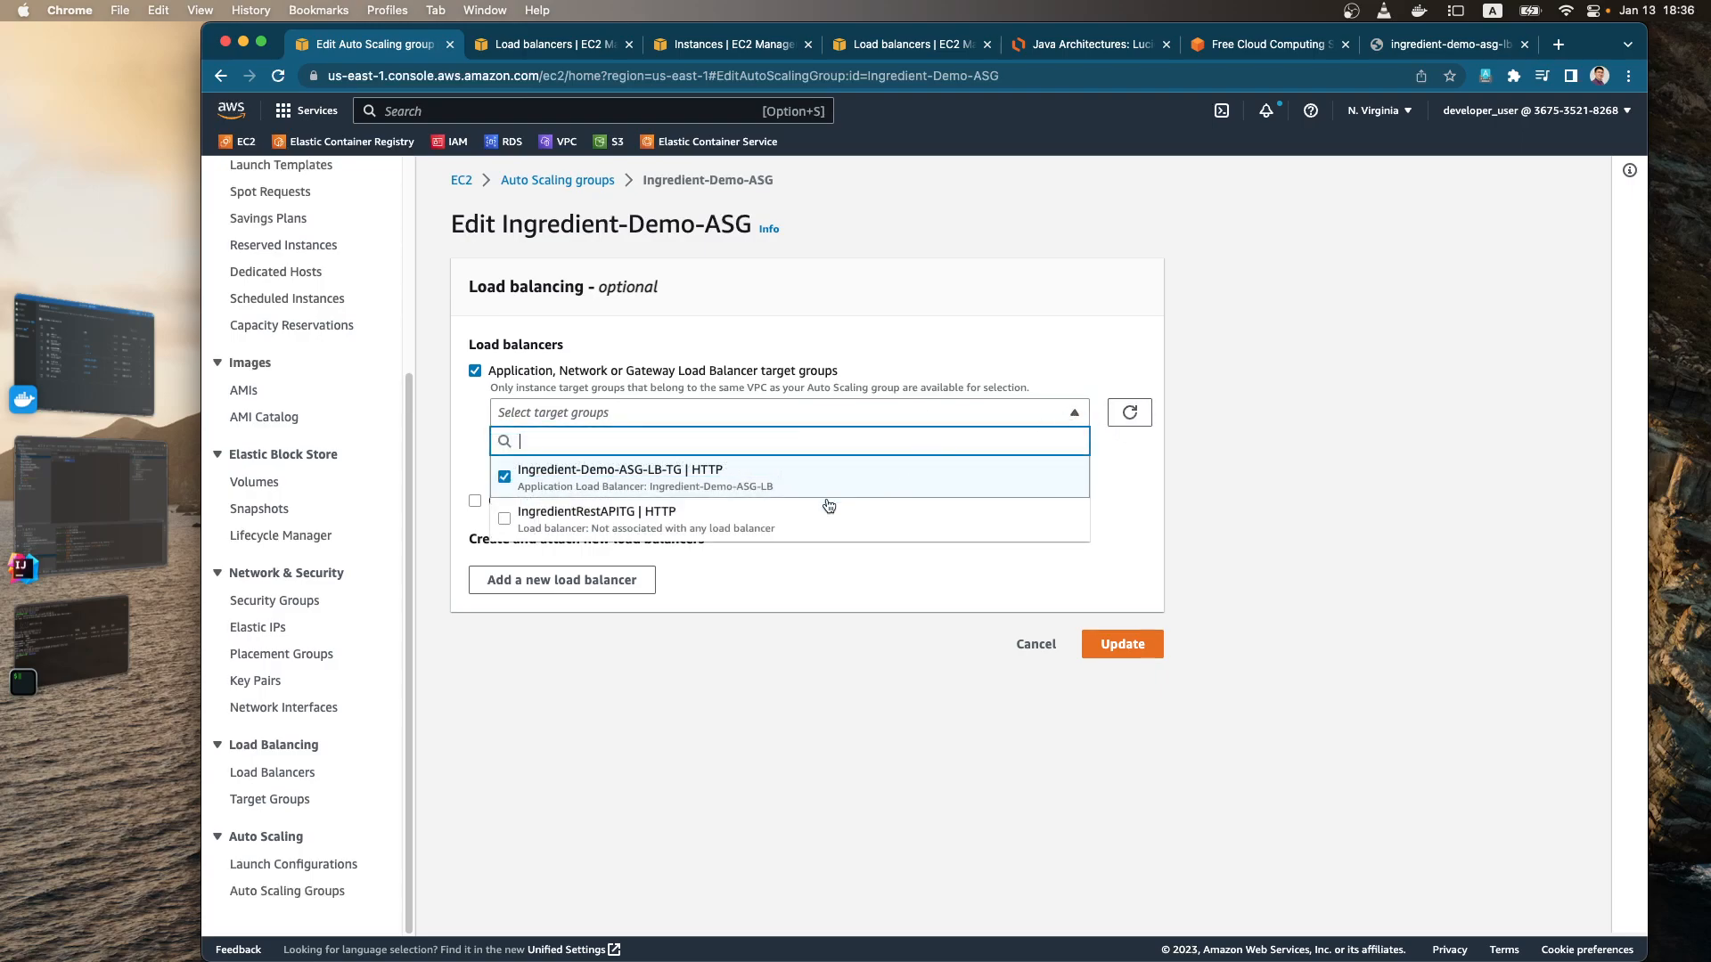
{"action": "left_click", "coordinate": [515, 515]}
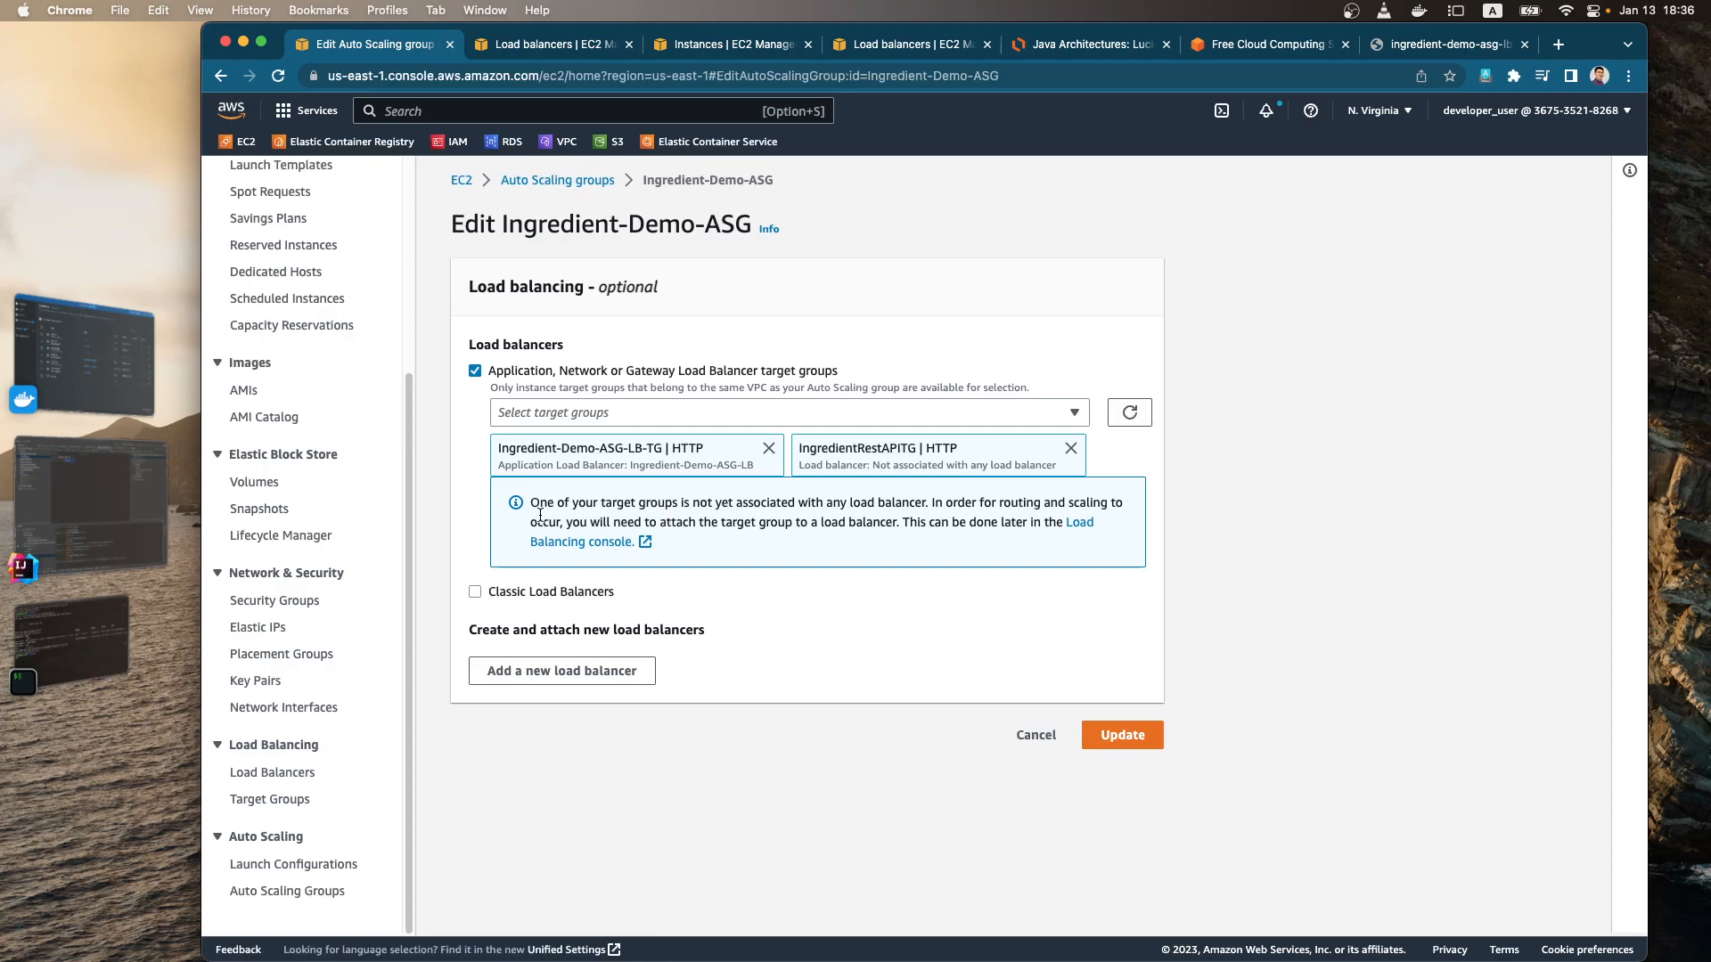
{"action": "left_click_drag", "start_coordinate": [532, 508], "coordinate": [916, 504]}
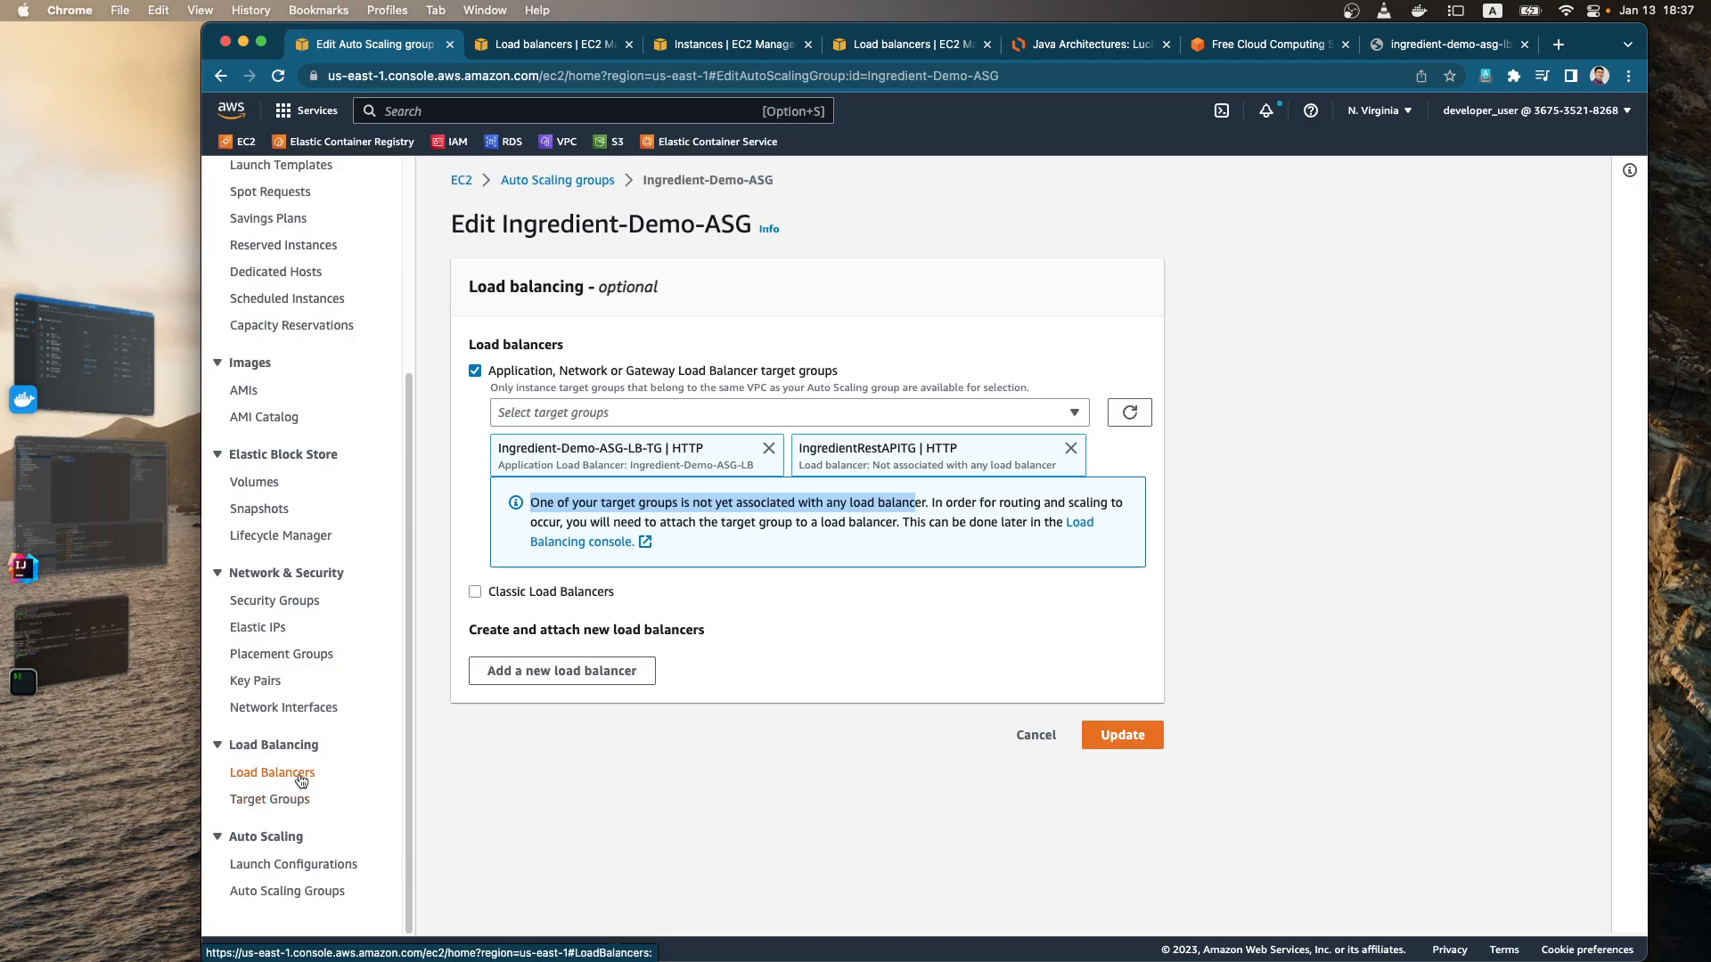
{"action": "left_click", "coordinate": [1105, 50]}
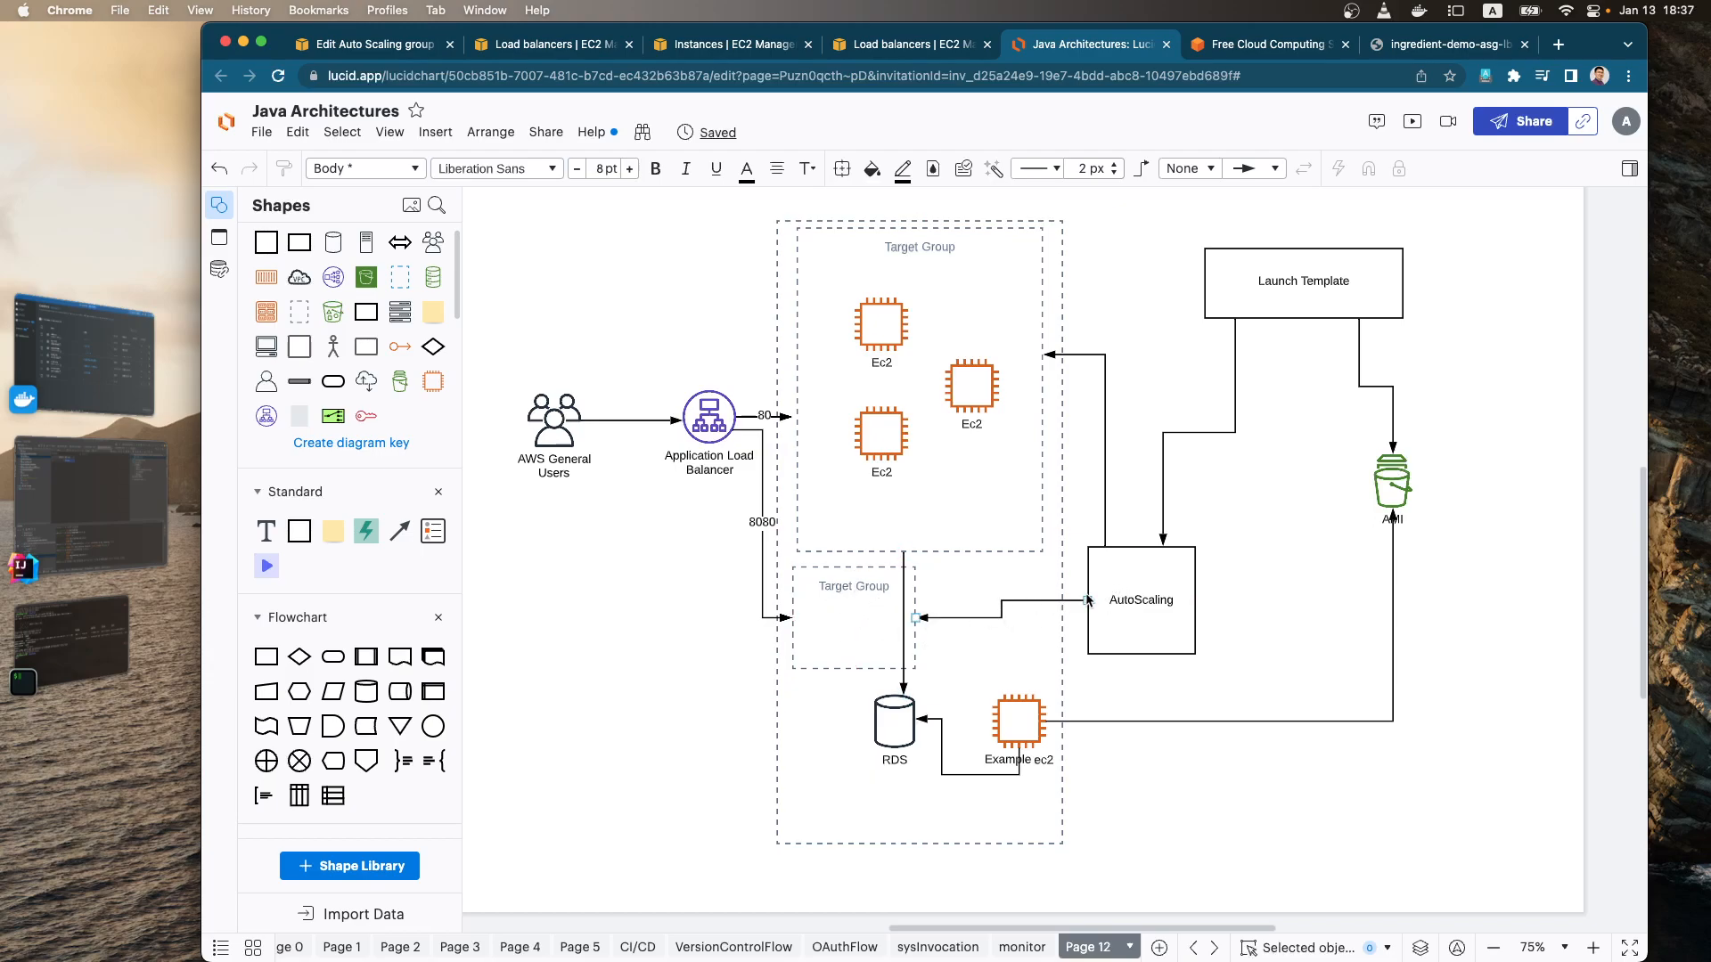
{"action": "left_click", "coordinate": [1031, 602]}
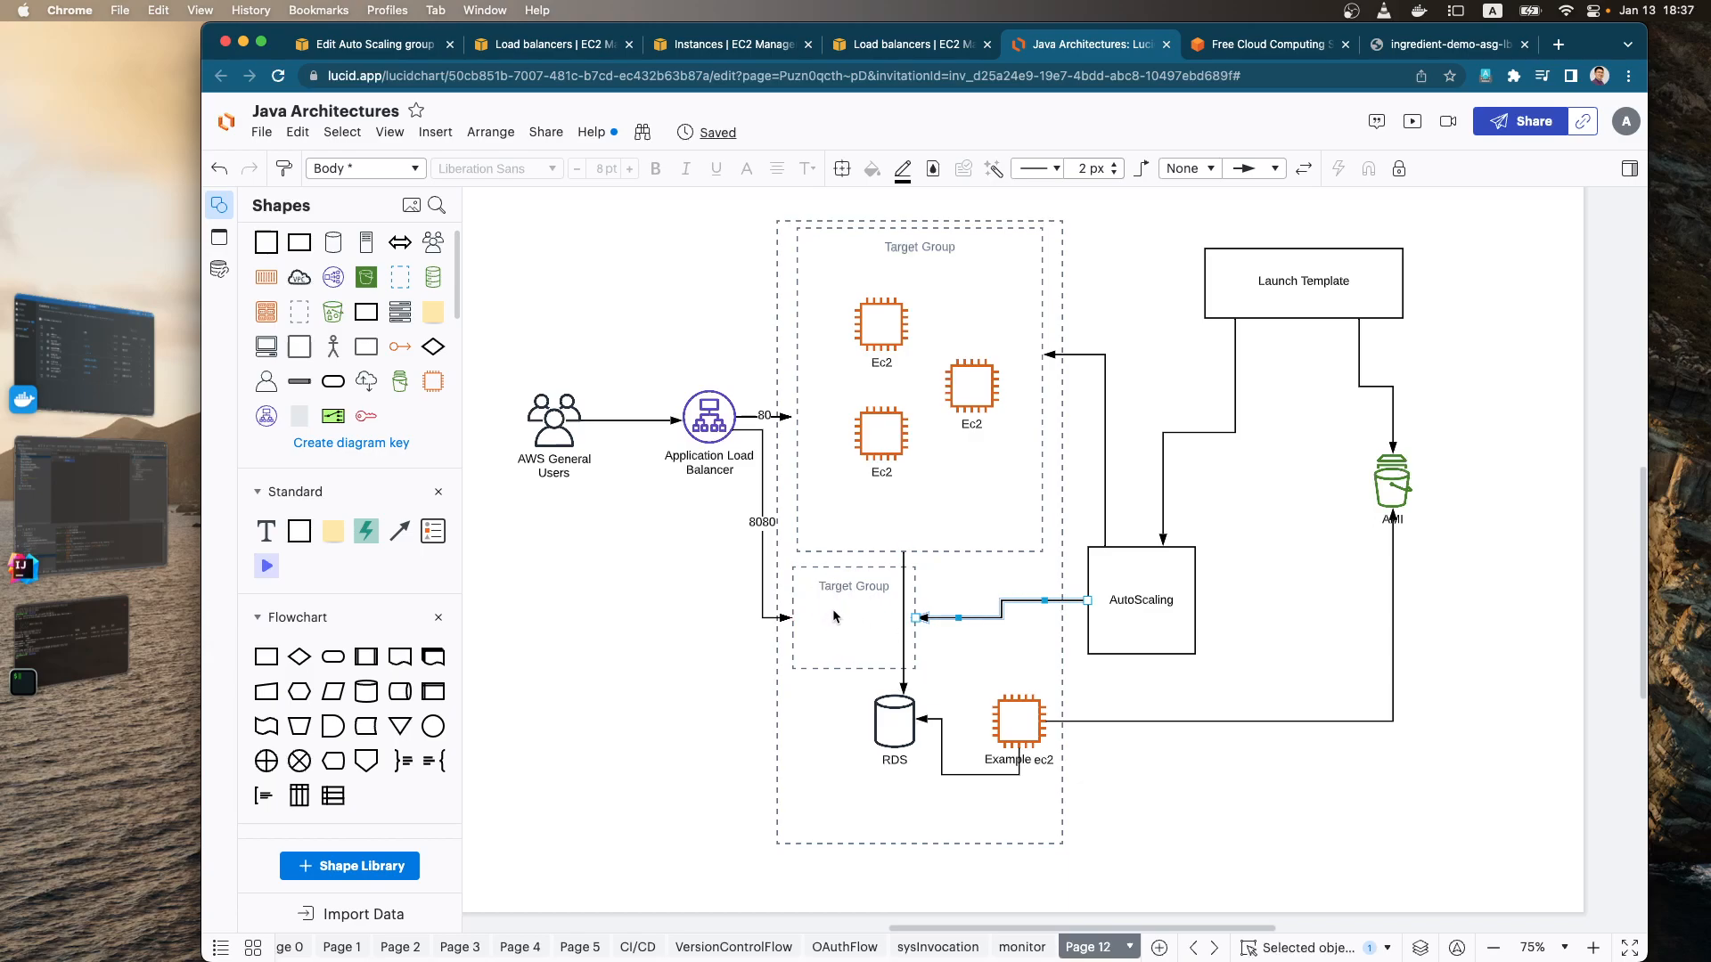
{"action": "left_click", "coordinate": [404, 49]}
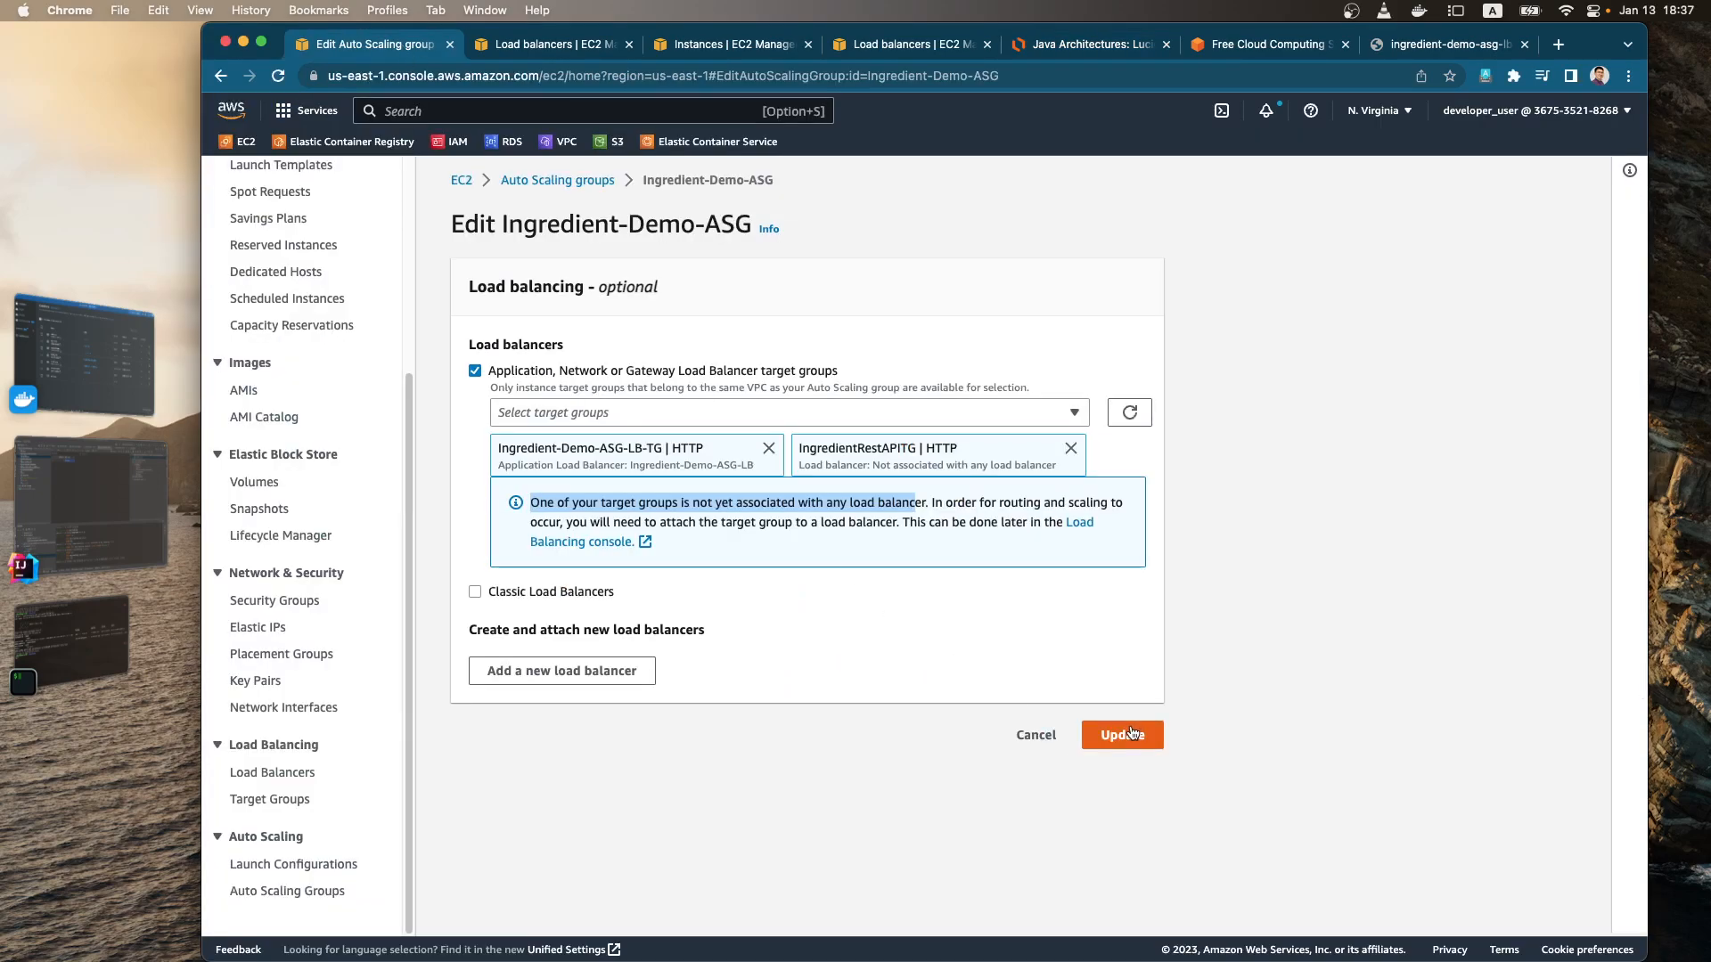
{"action": "left_click", "coordinate": [1071, 448]}
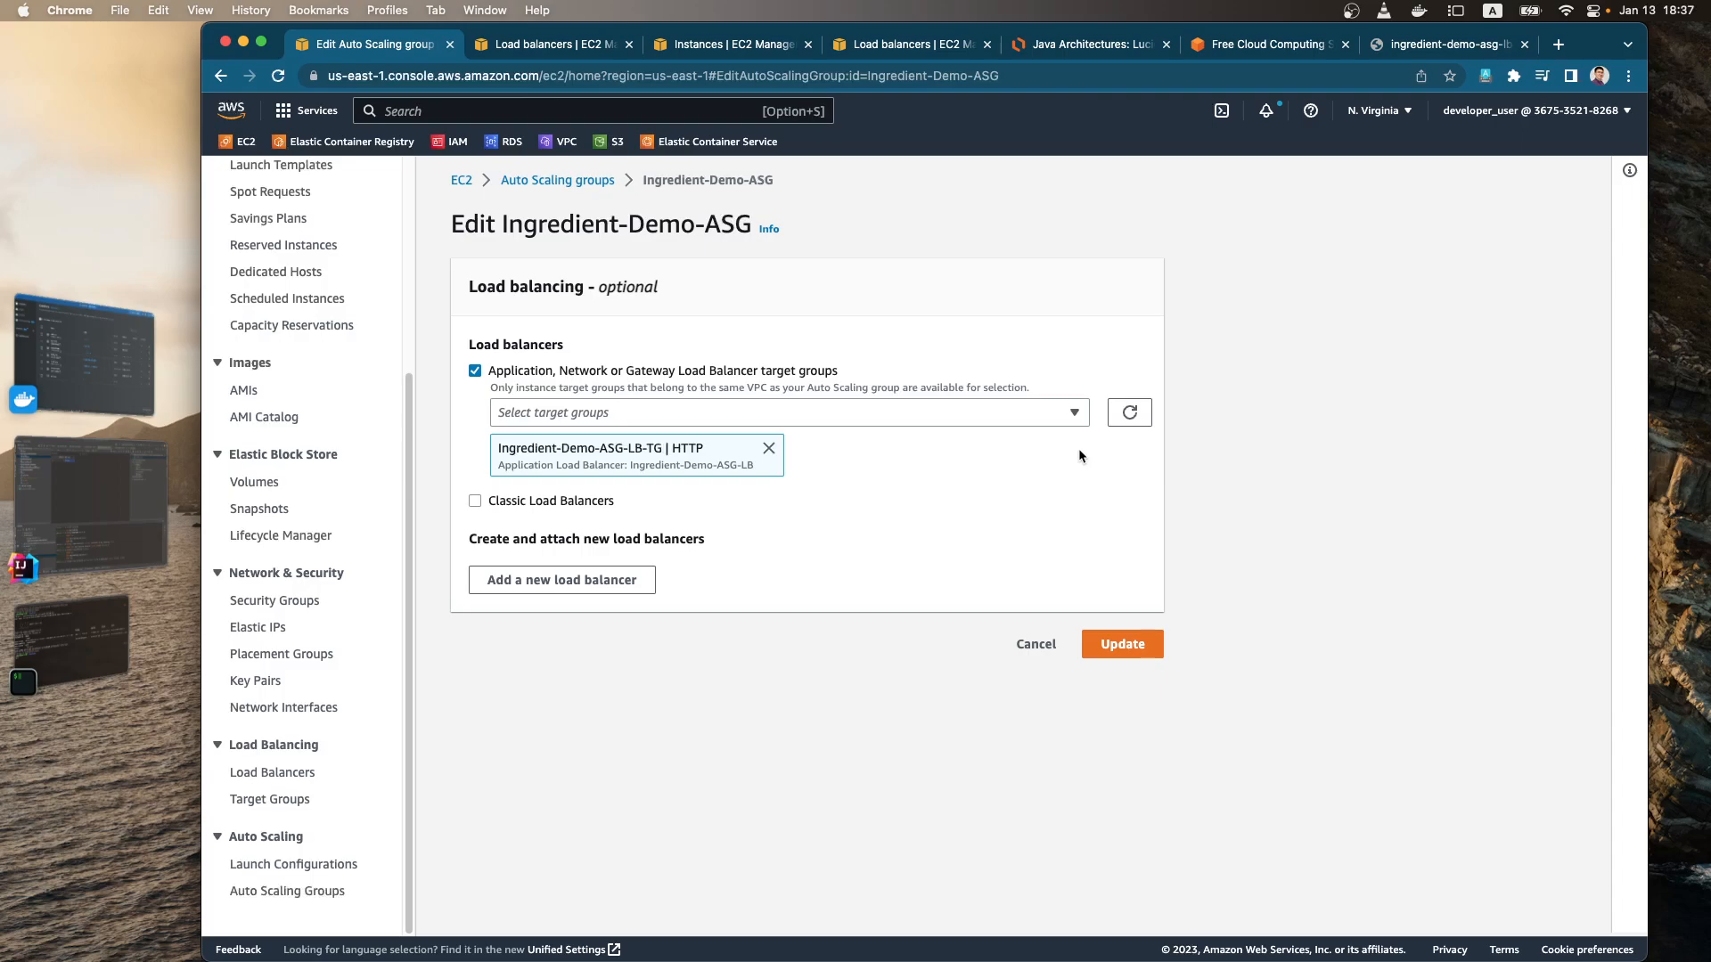
Step: Open the details of the Ingredient-Demo-ASG-LB load balancer in a separate tab
{"action": "left_click", "coordinate": [288, 780], "text": "super"}
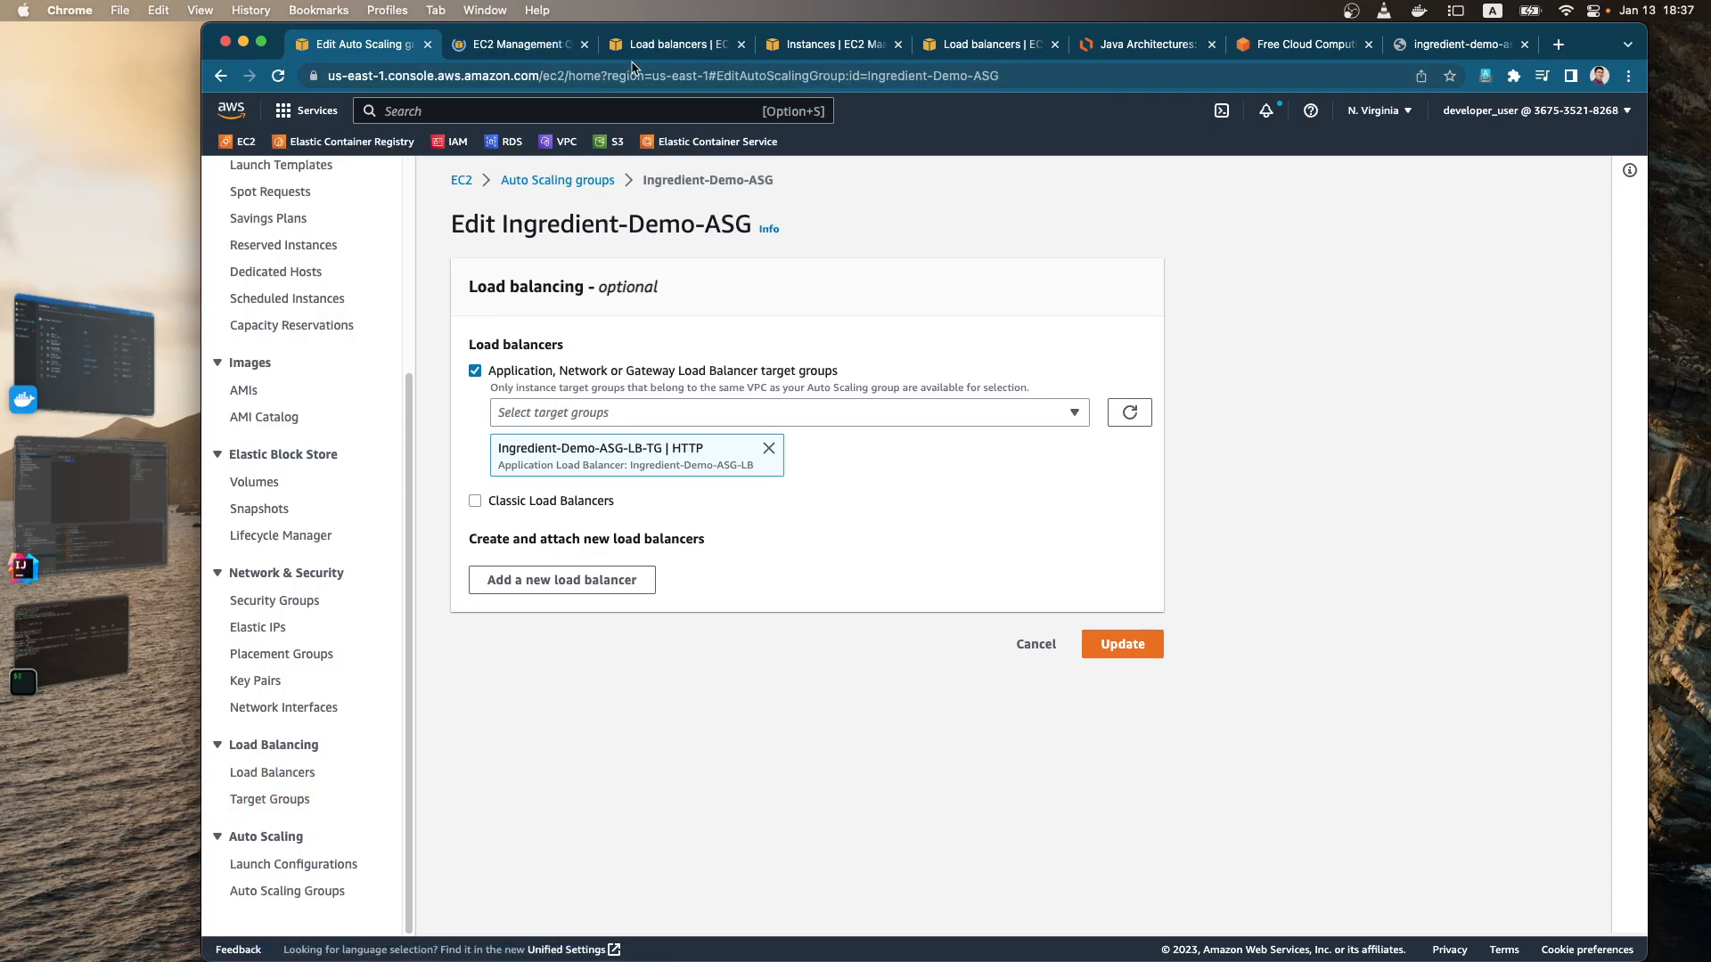
{"action": "key", "text": "ctrl+Tab"}
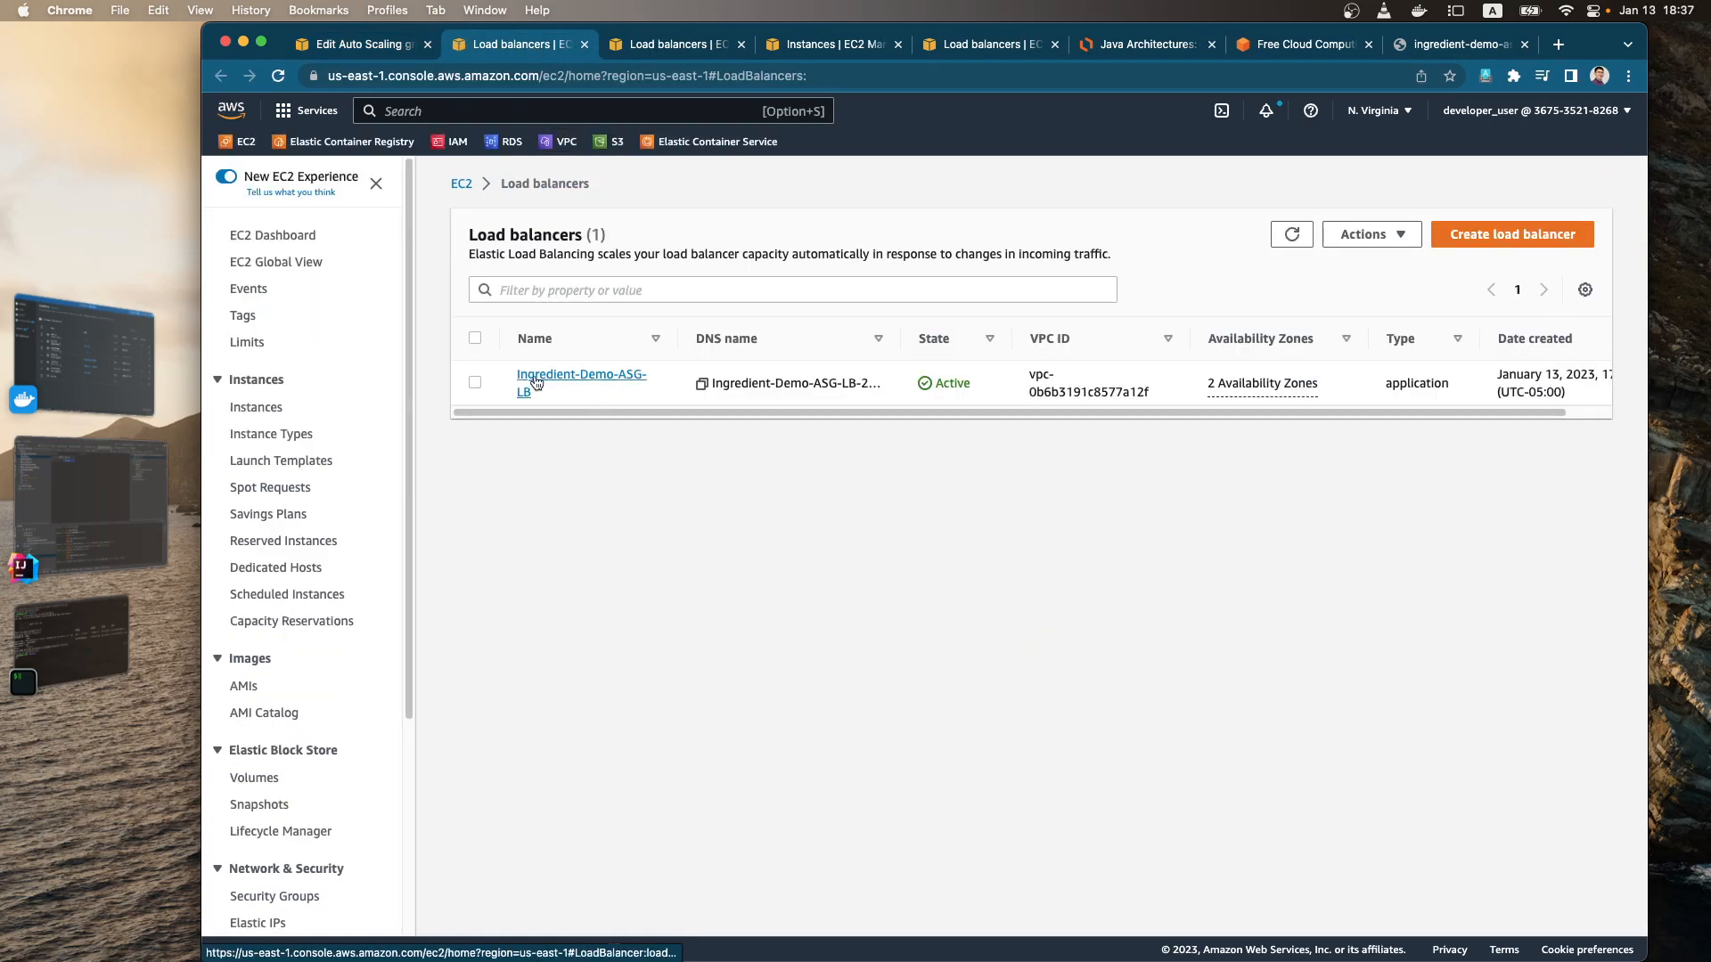
{"action": "left_click", "coordinate": [562, 379]}
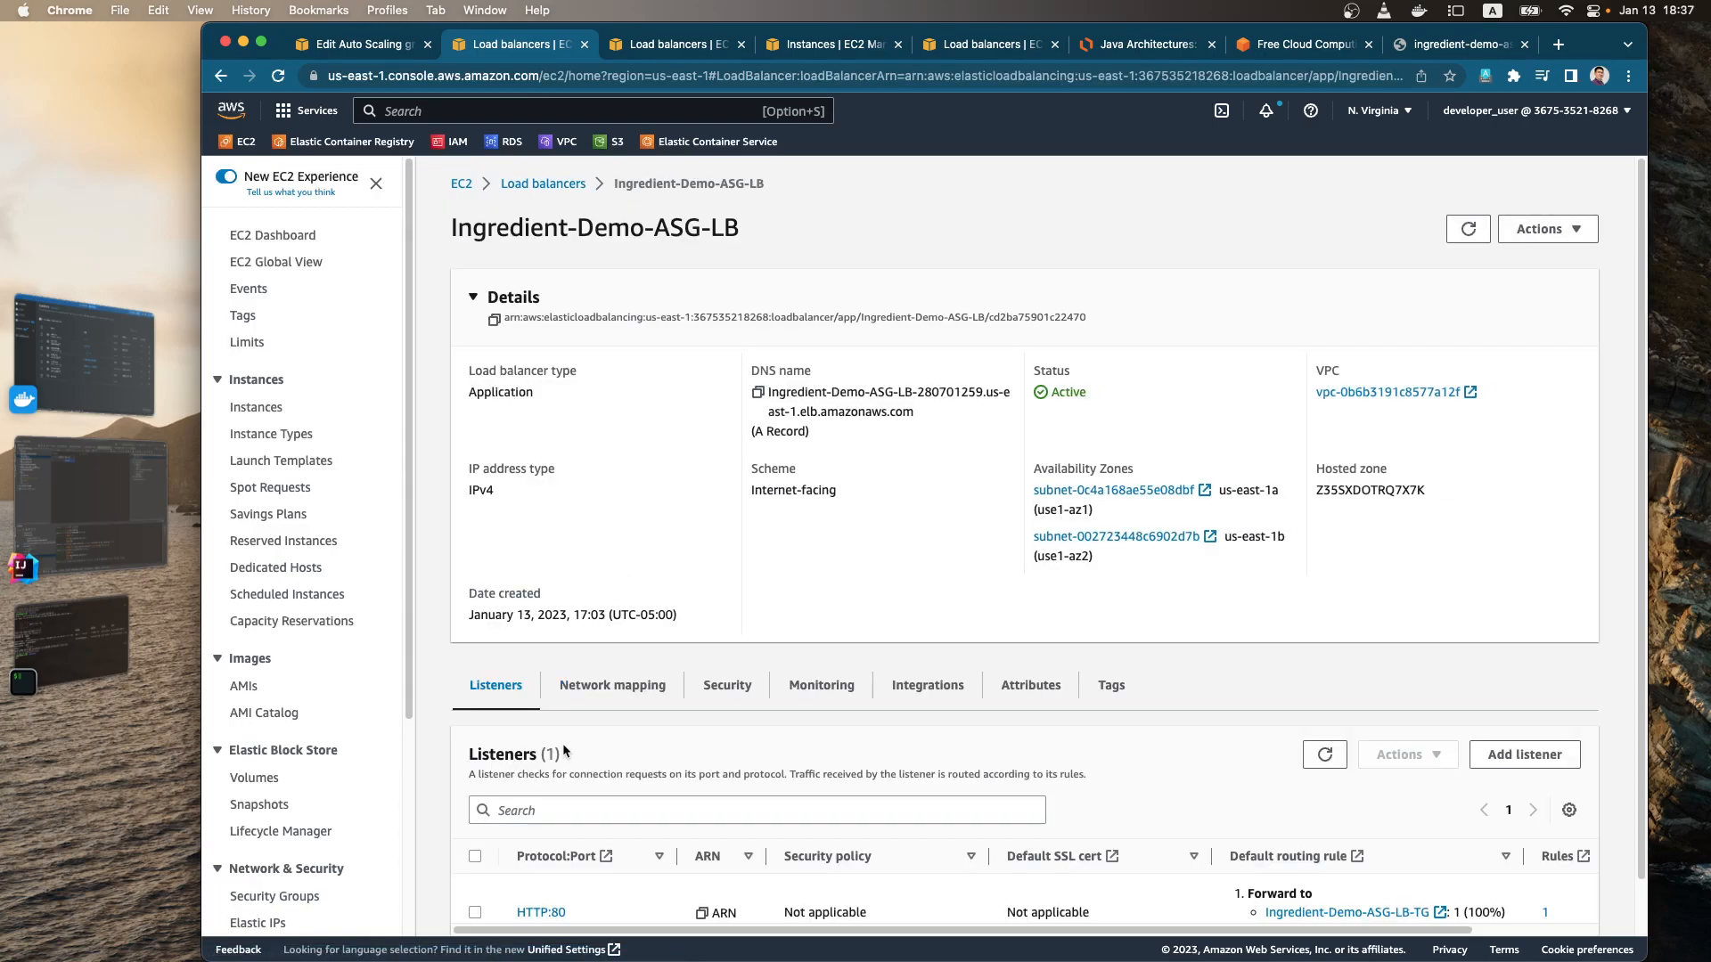
Step: Add an HTTP listener on port 8080 to the load balancer, forwarding to the IngredientRestAPITG target group with weight 1
{"action": "scroll", "coordinate": [588, 677], "scroll_direction": "down", "scroll_amount": 2}
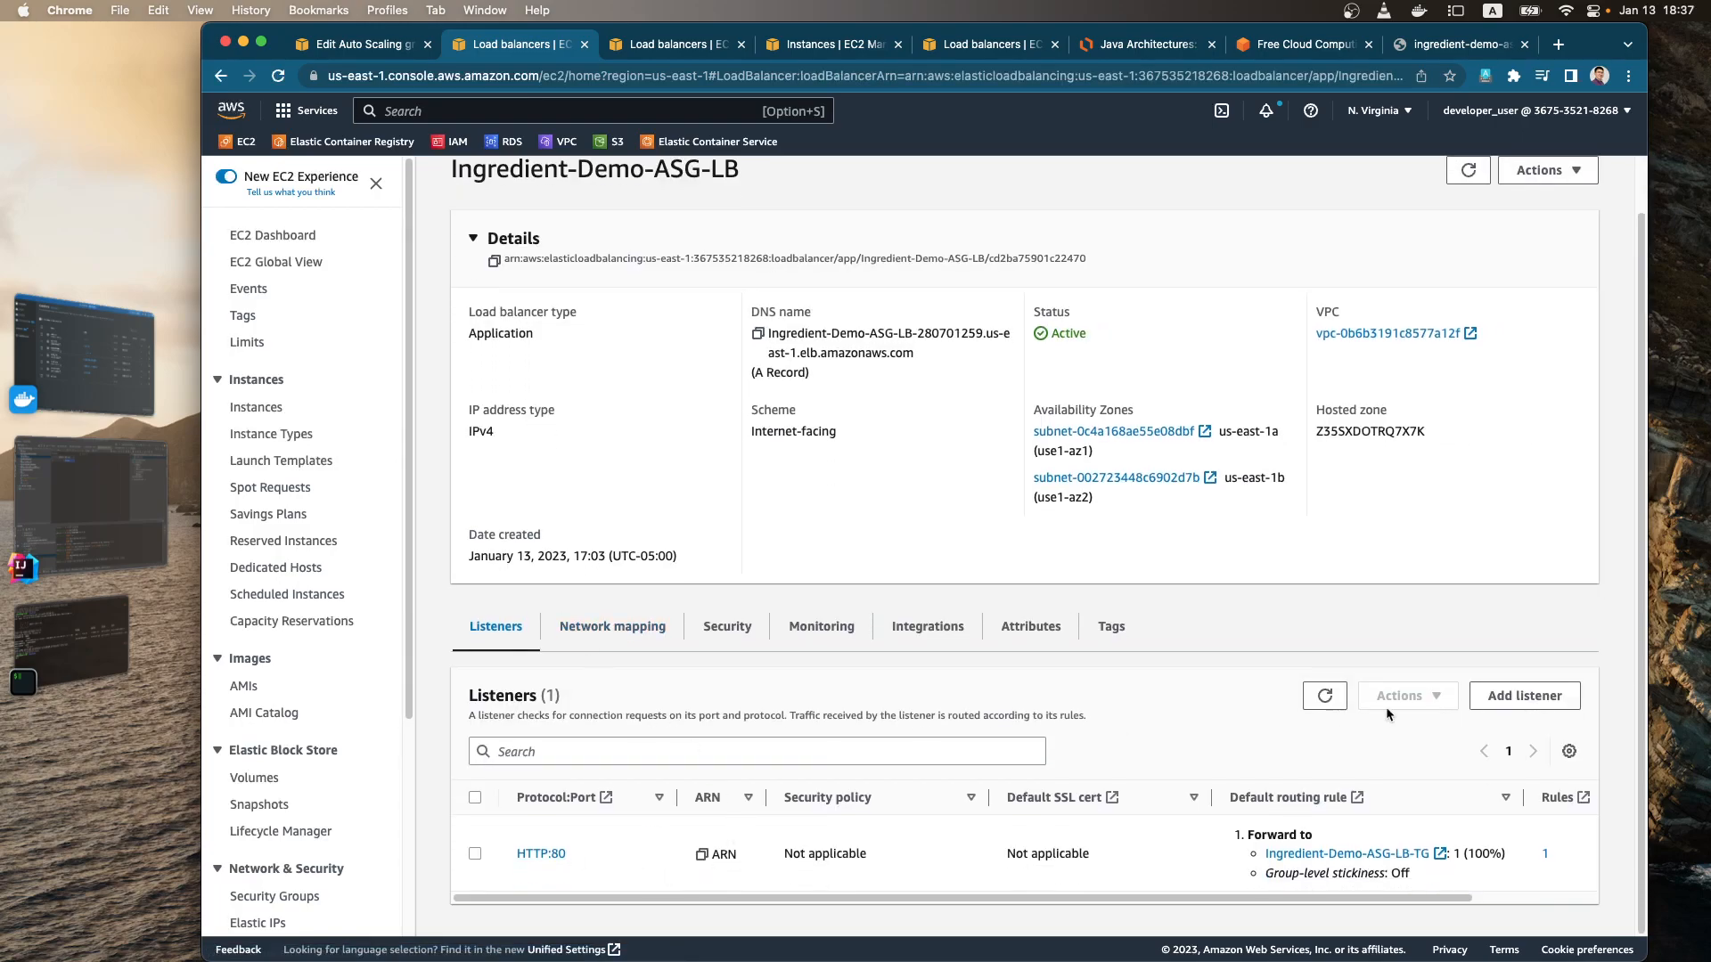
{"action": "left_click", "coordinate": [1524, 695]}
{"action": "type", "text": "8"}
{"action": "left_click", "coordinate": [446, 629]}
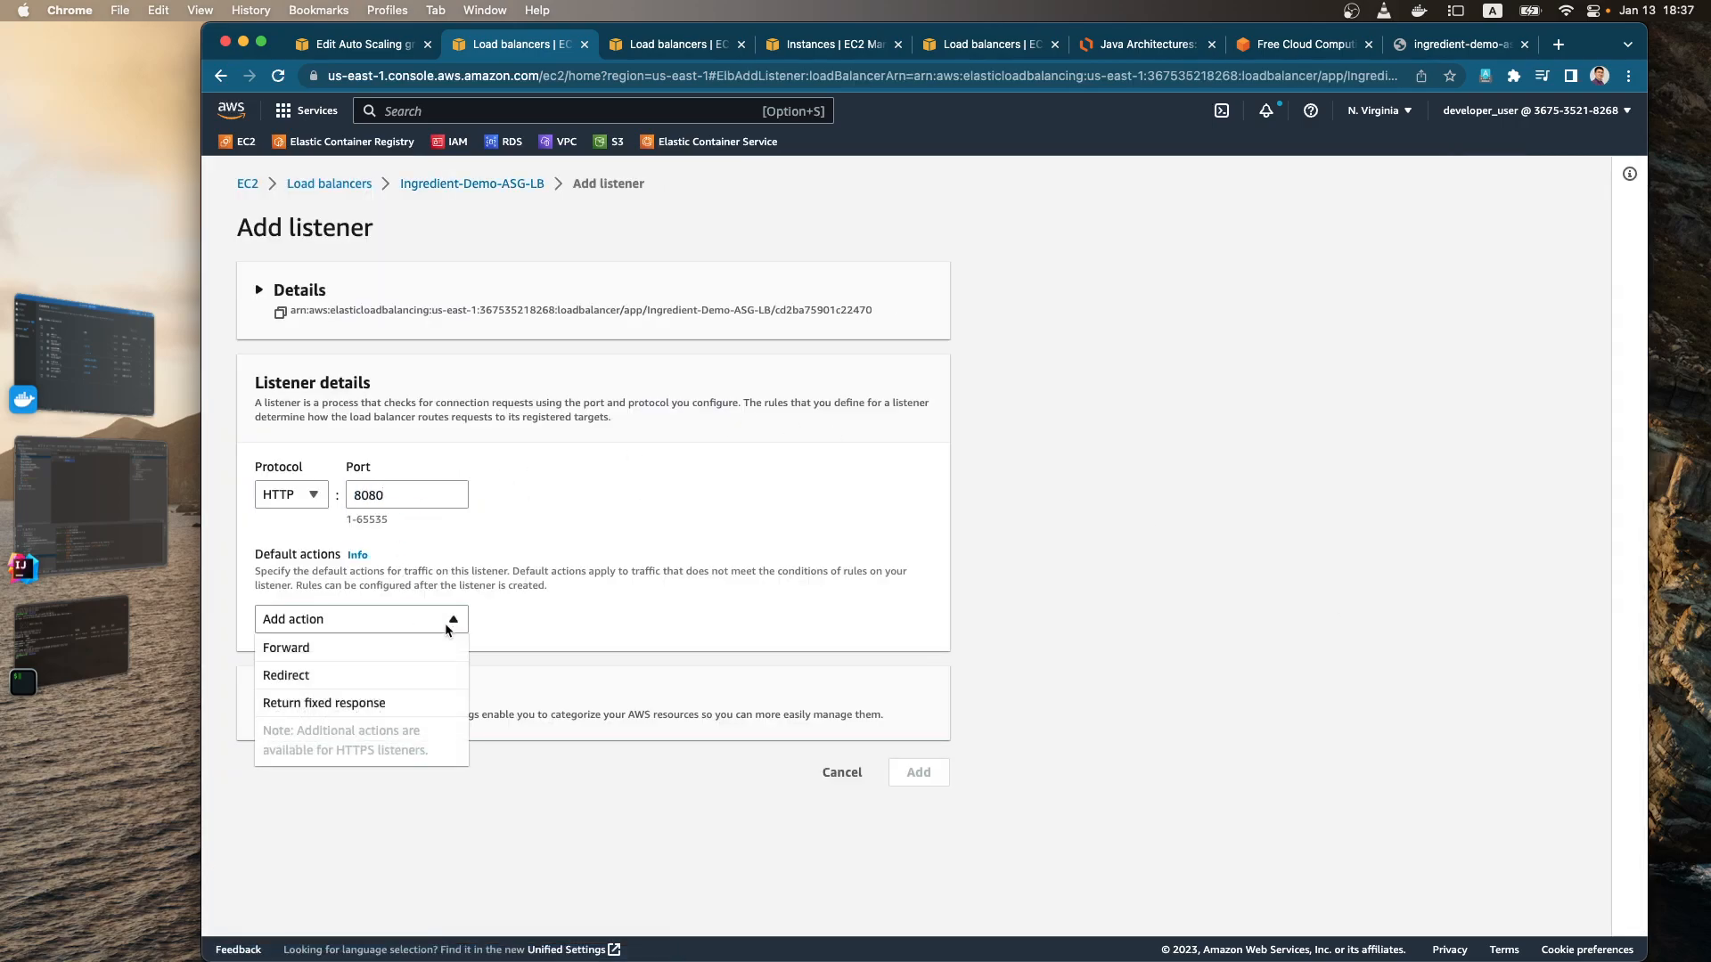
{"action": "left_click", "coordinate": [396, 653]}
{"action": "left_click", "coordinate": [566, 735]}
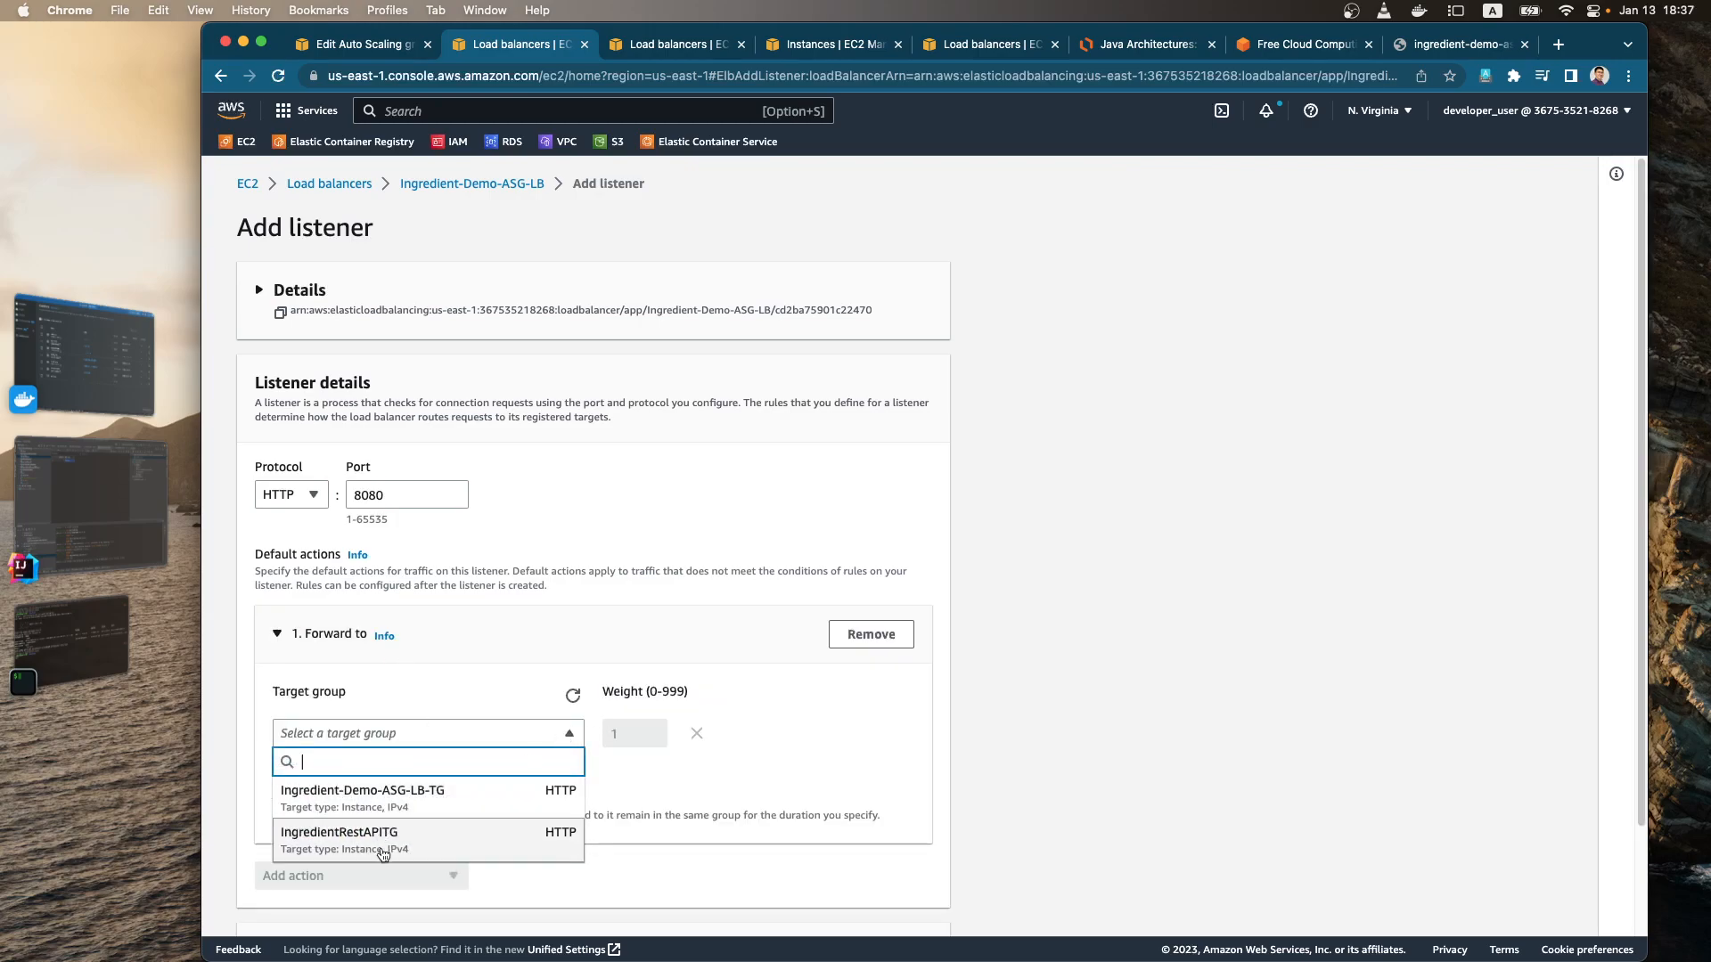
{"action": "left_click", "coordinate": [366, 843]}
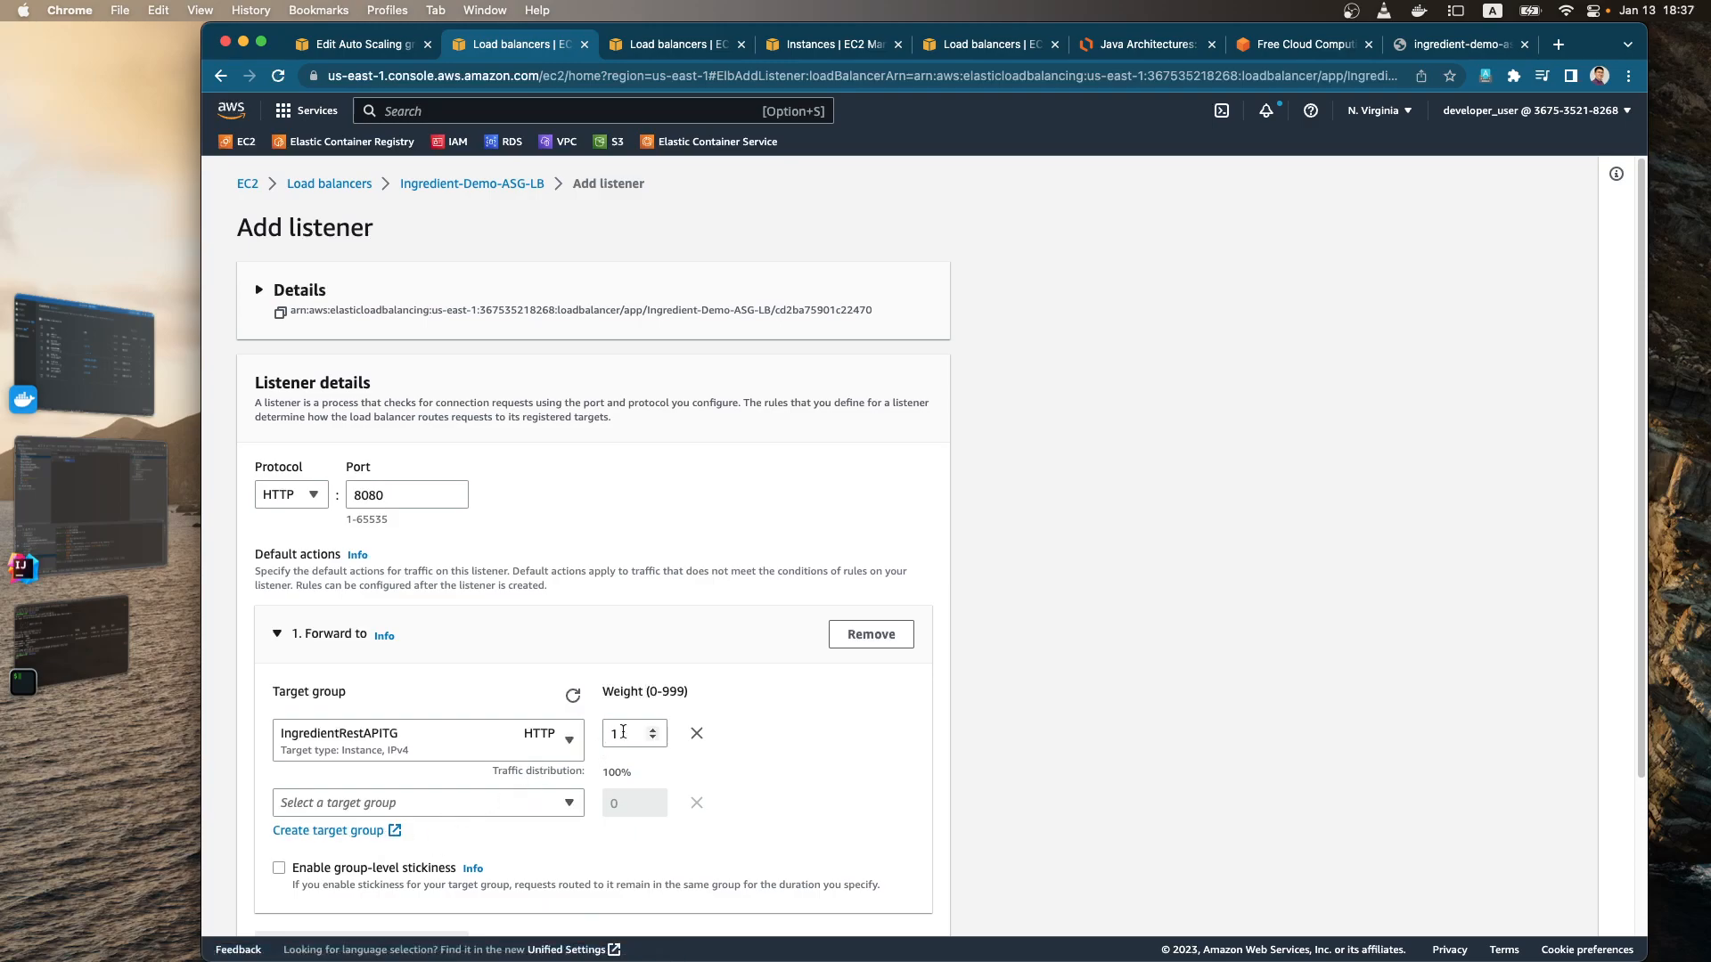
{"action": "scroll", "coordinate": [646, 760], "scroll_direction": "down", "scroll_amount": 2}
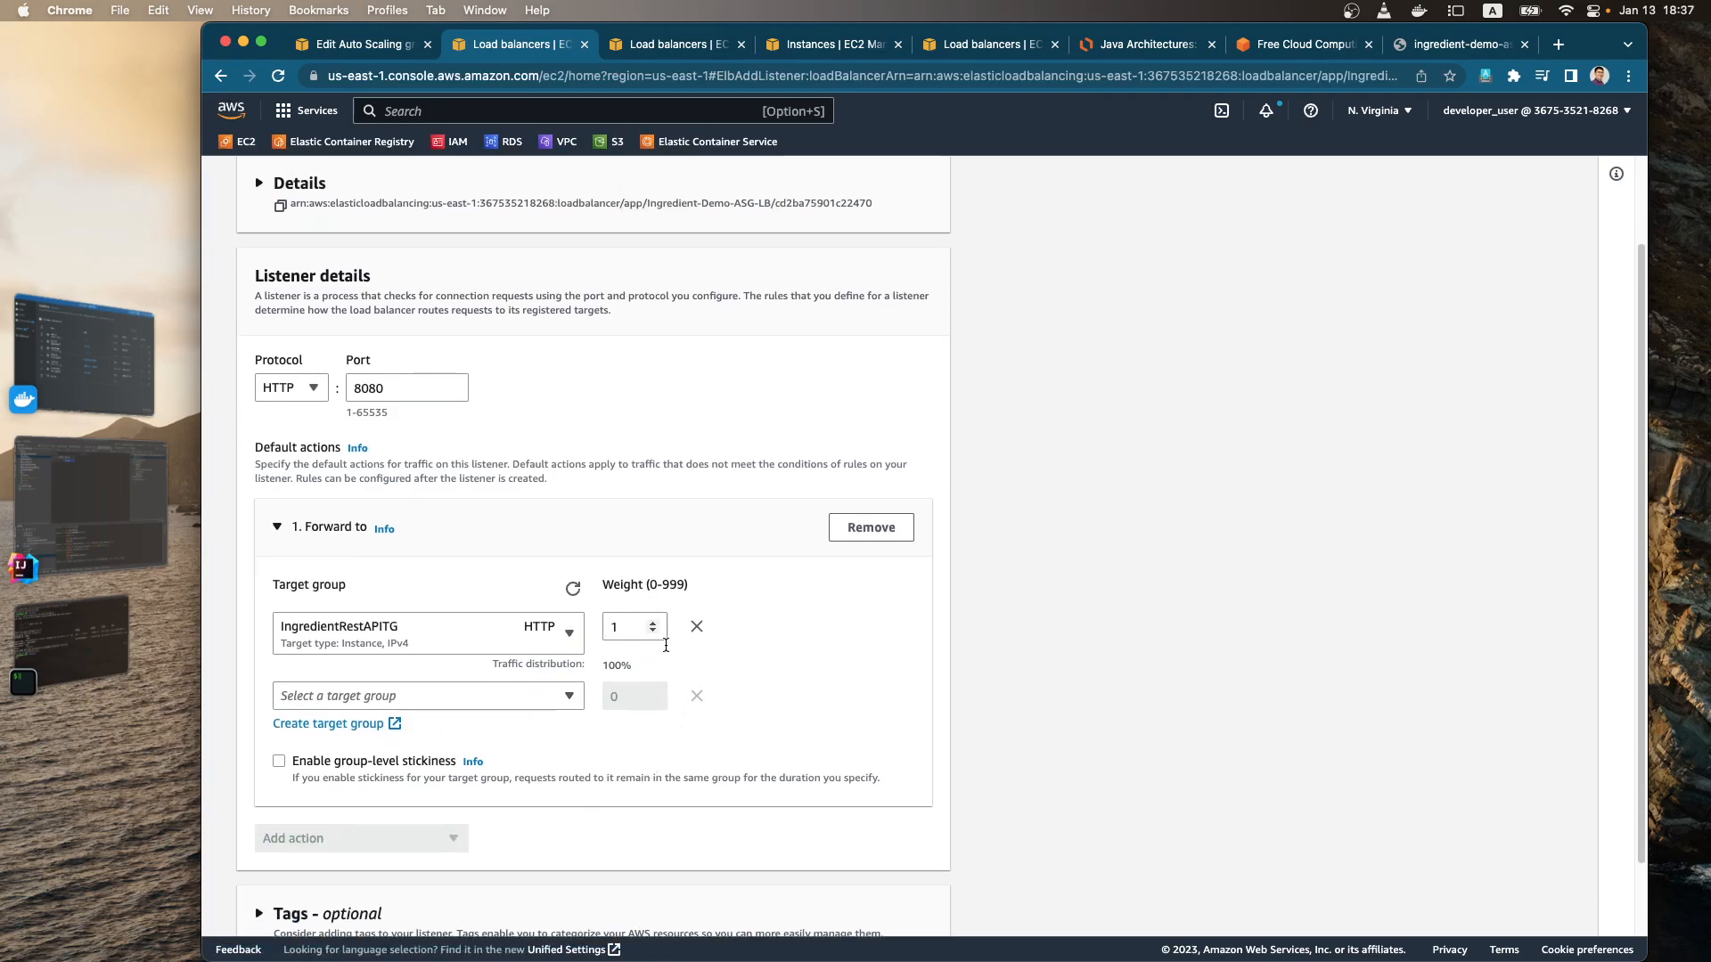
{"action": "scroll", "coordinate": [675, 692], "scroll_direction": "down", "scroll_amount": 2}
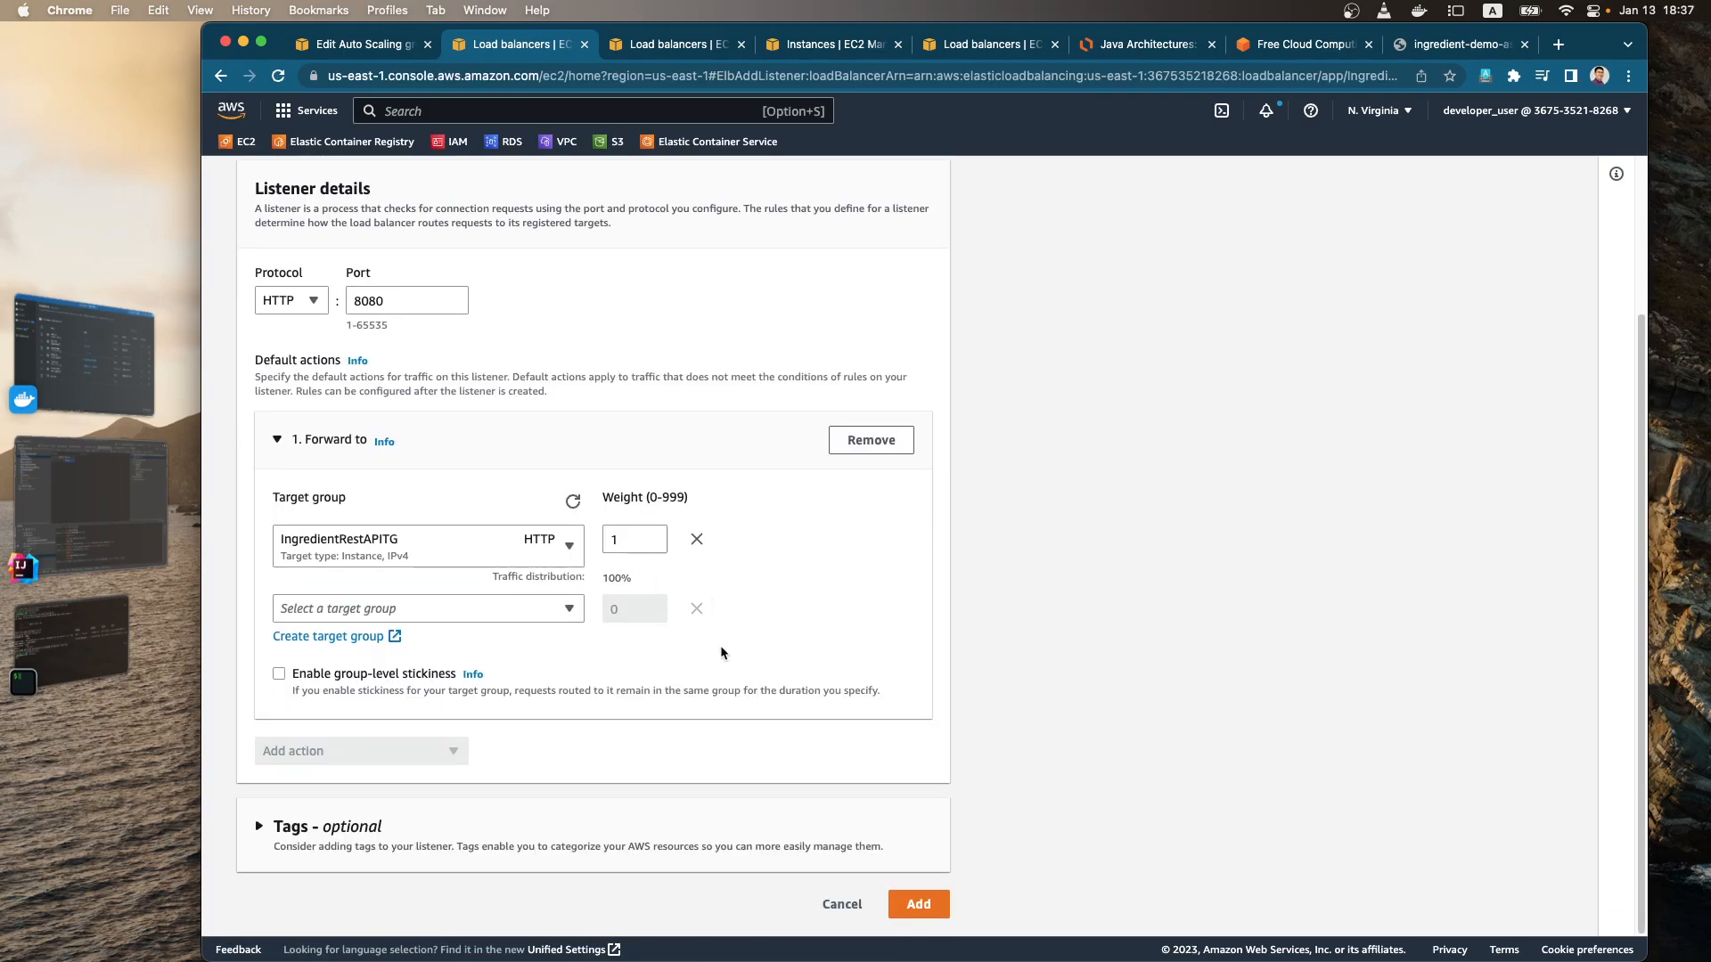
{"action": "left_click", "coordinate": [933, 908]}
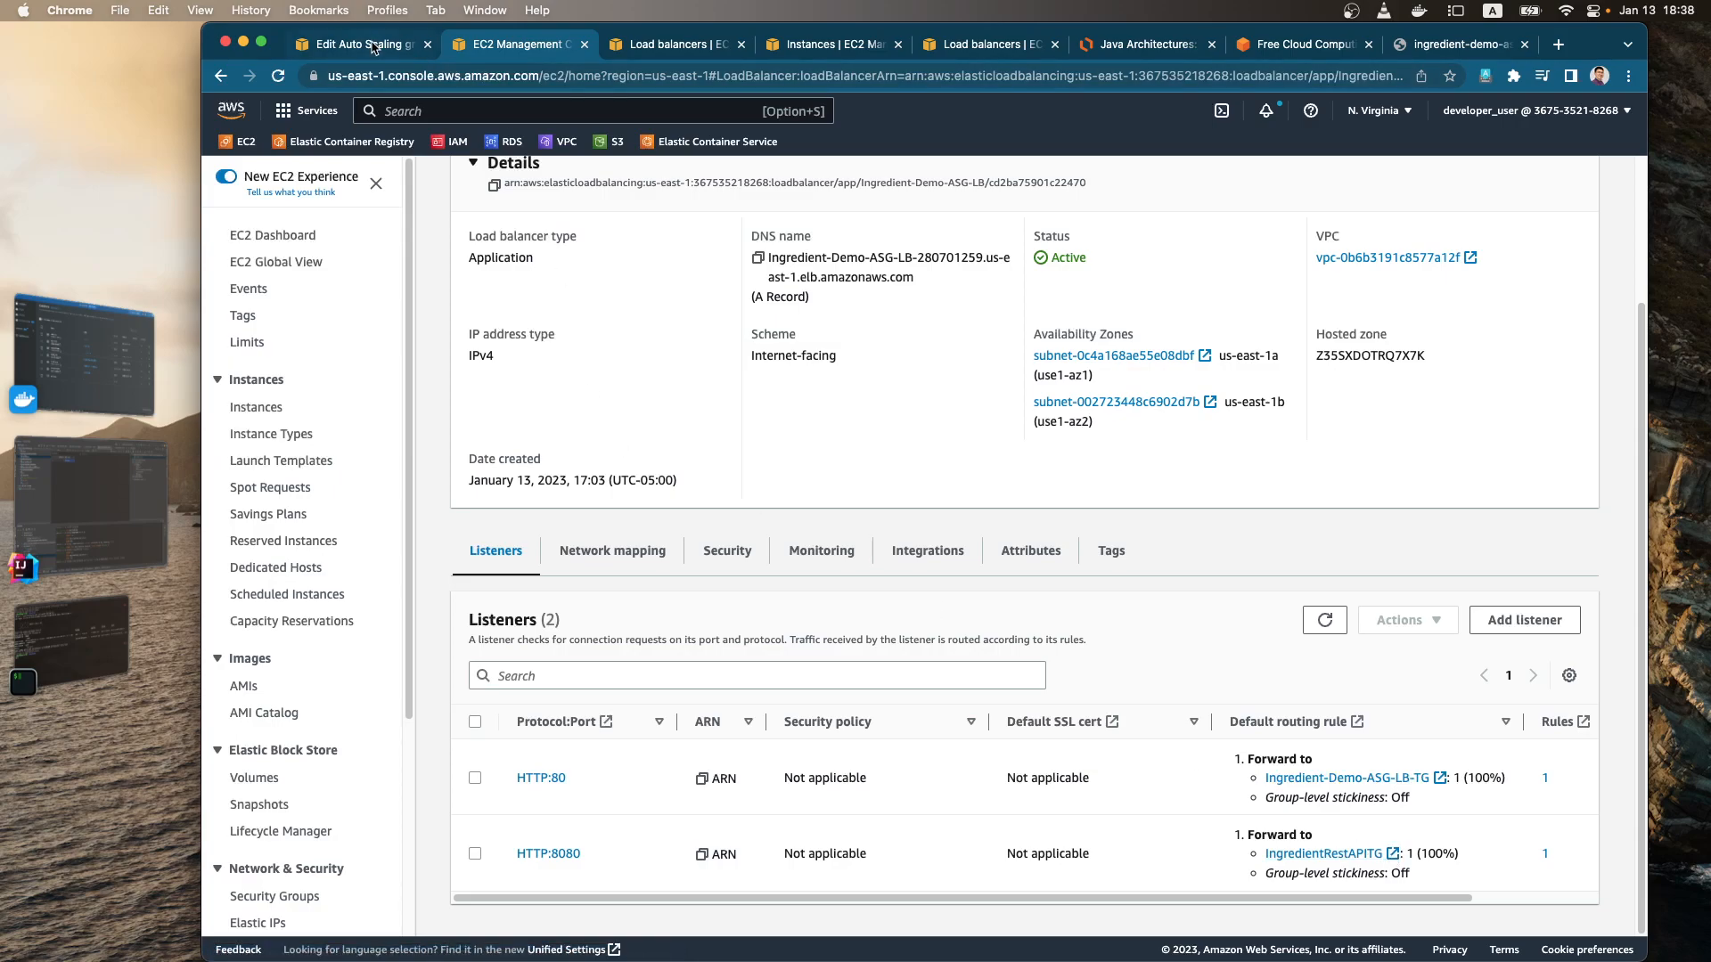
Step: Return to editing Ingredient-Demo-ASG, attach the IngredientRestAPITG target group, refresh the target groups and save the update
{"action": "left_click", "coordinate": [374, 46]}
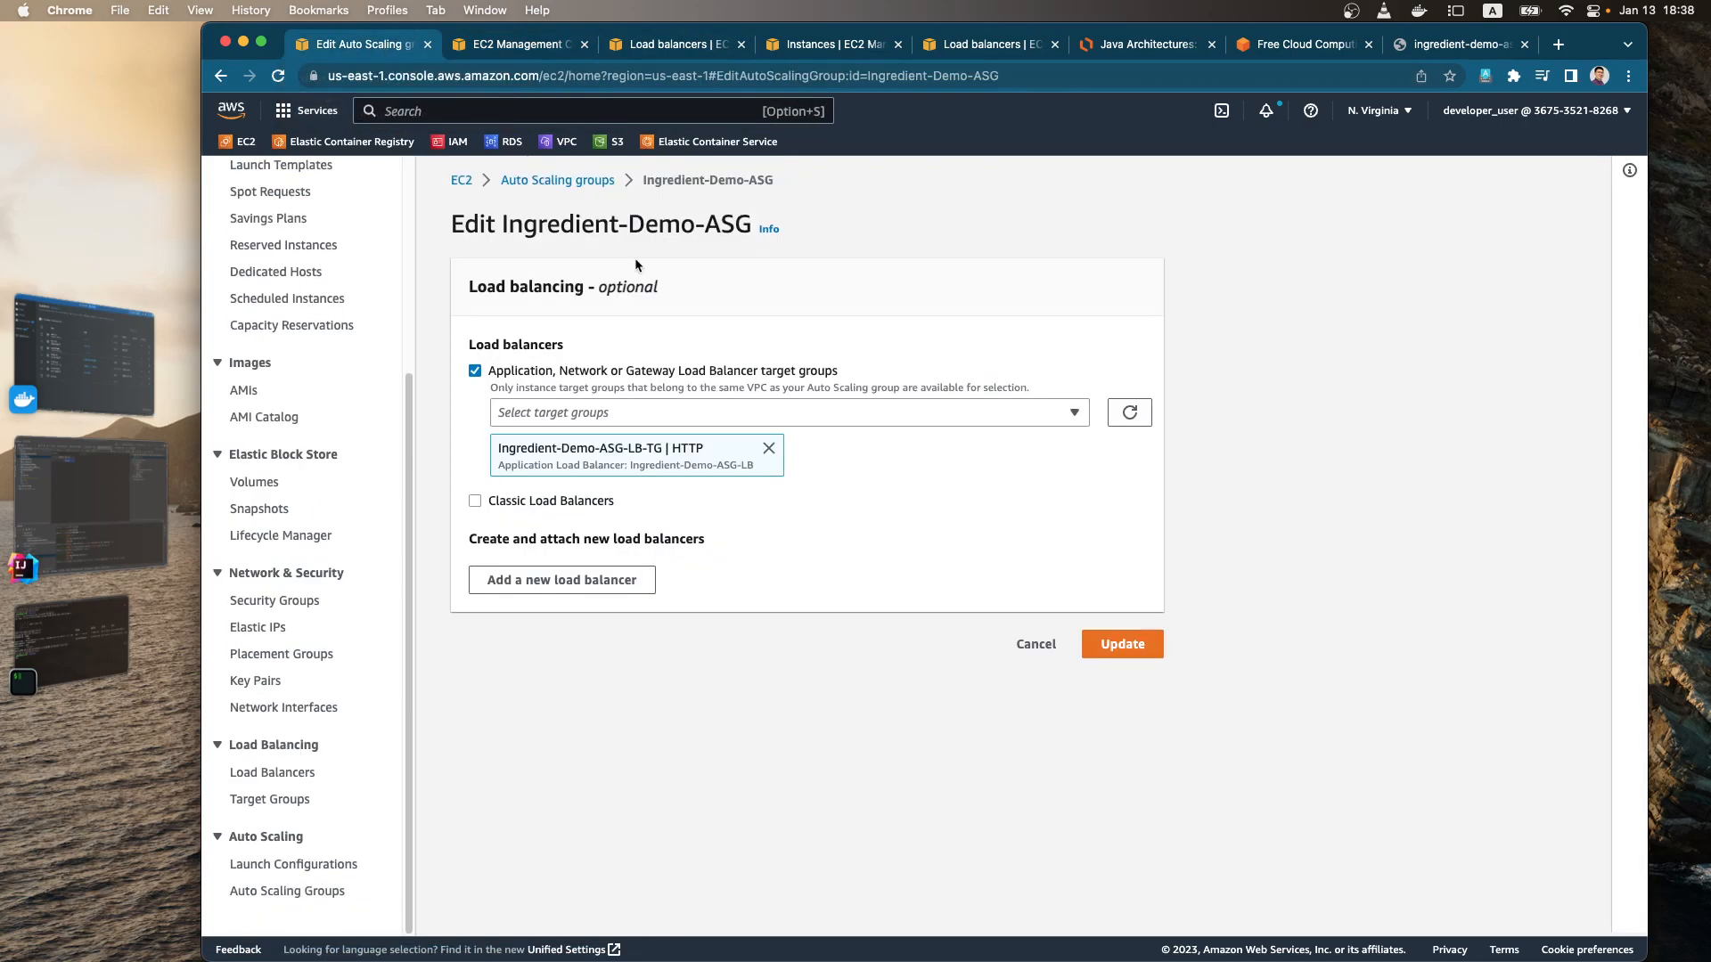
{"action": "left_click", "coordinate": [682, 413]}
{"action": "left_click", "coordinate": [510, 524]}
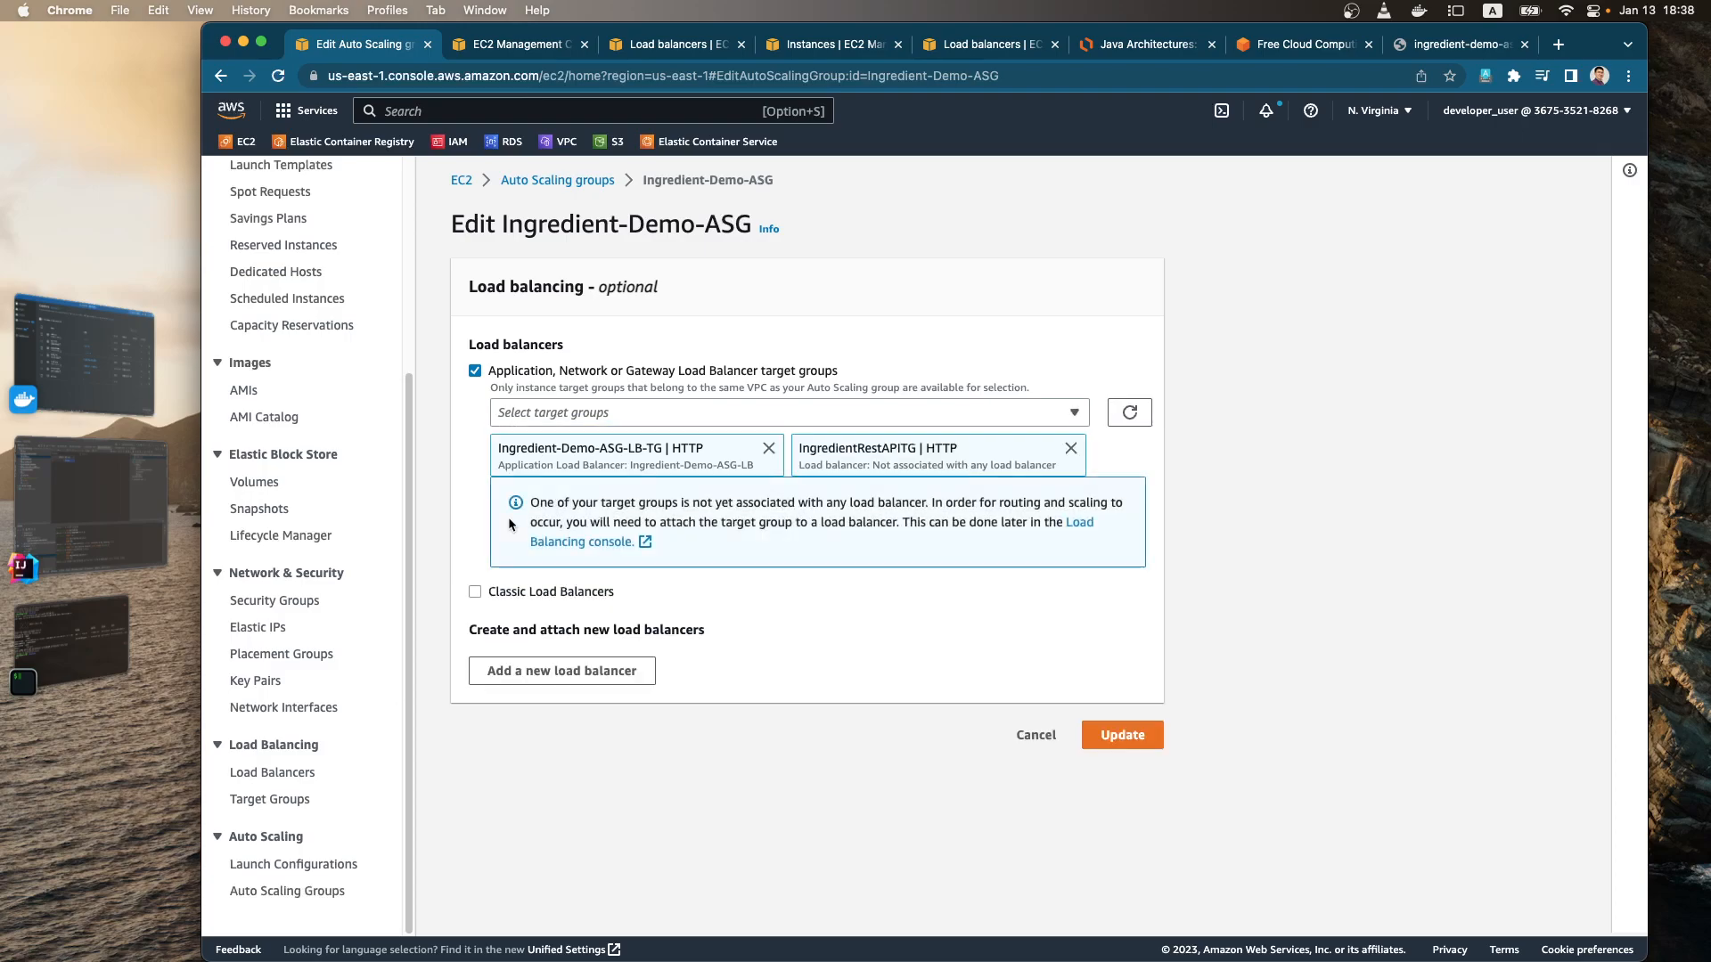
{"action": "left_click", "coordinate": [1129, 412]}
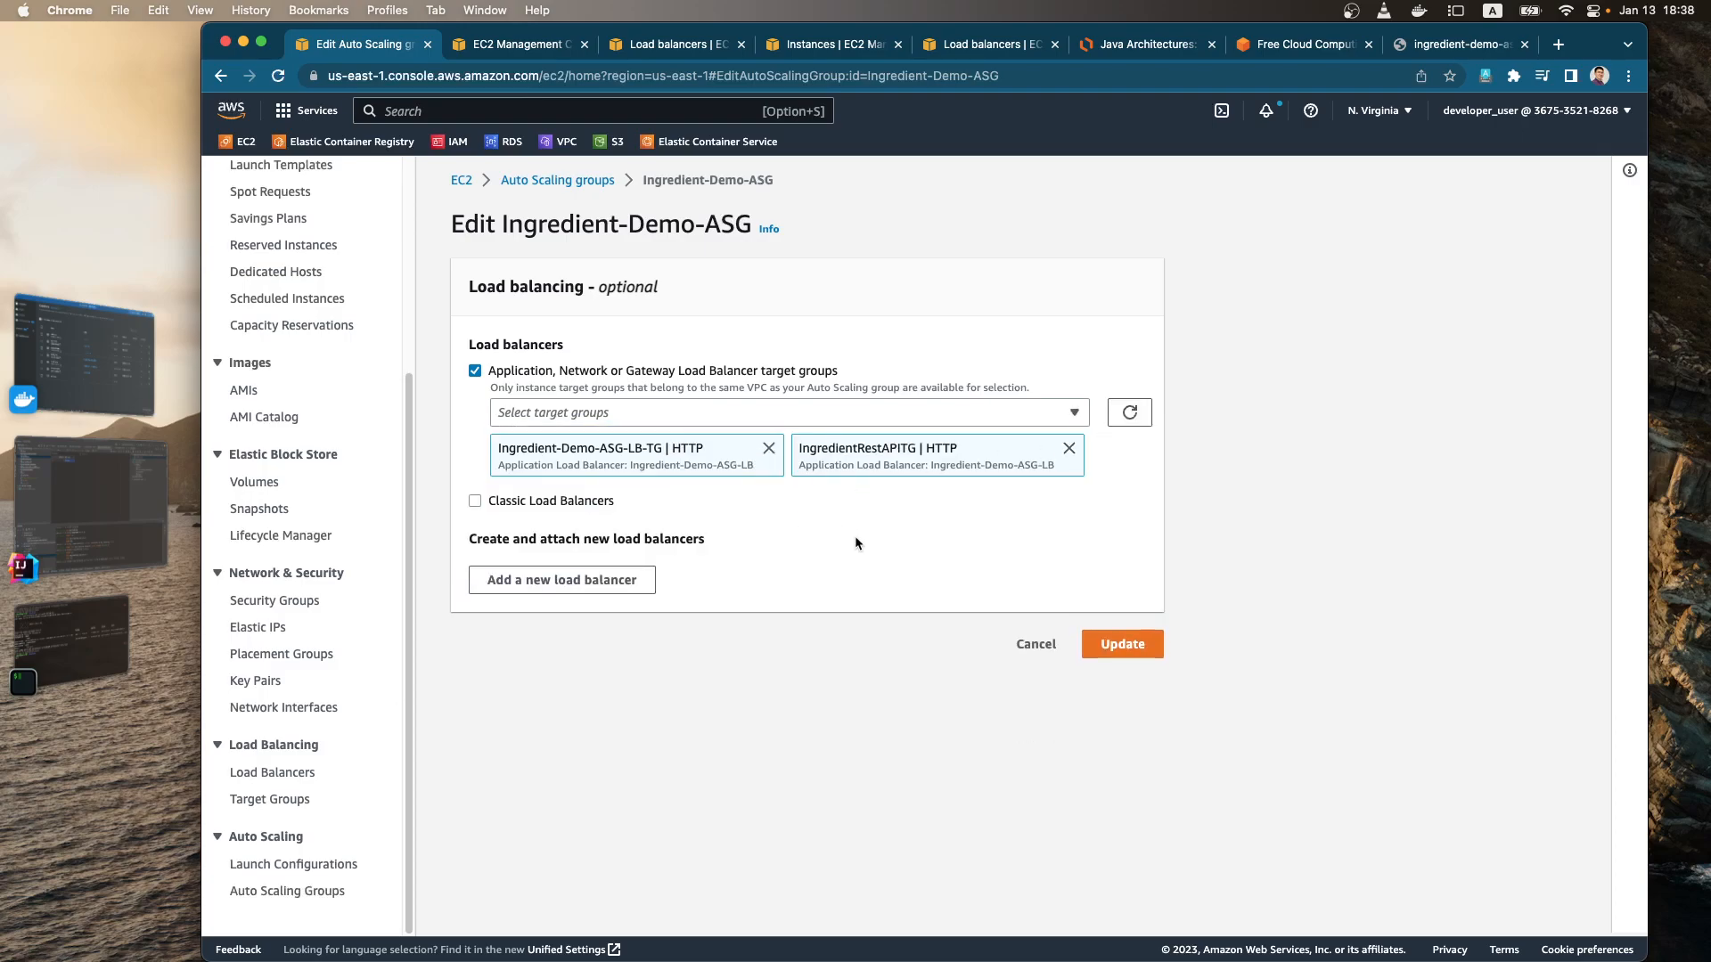
{"action": "left_click", "coordinate": [1130, 658]}
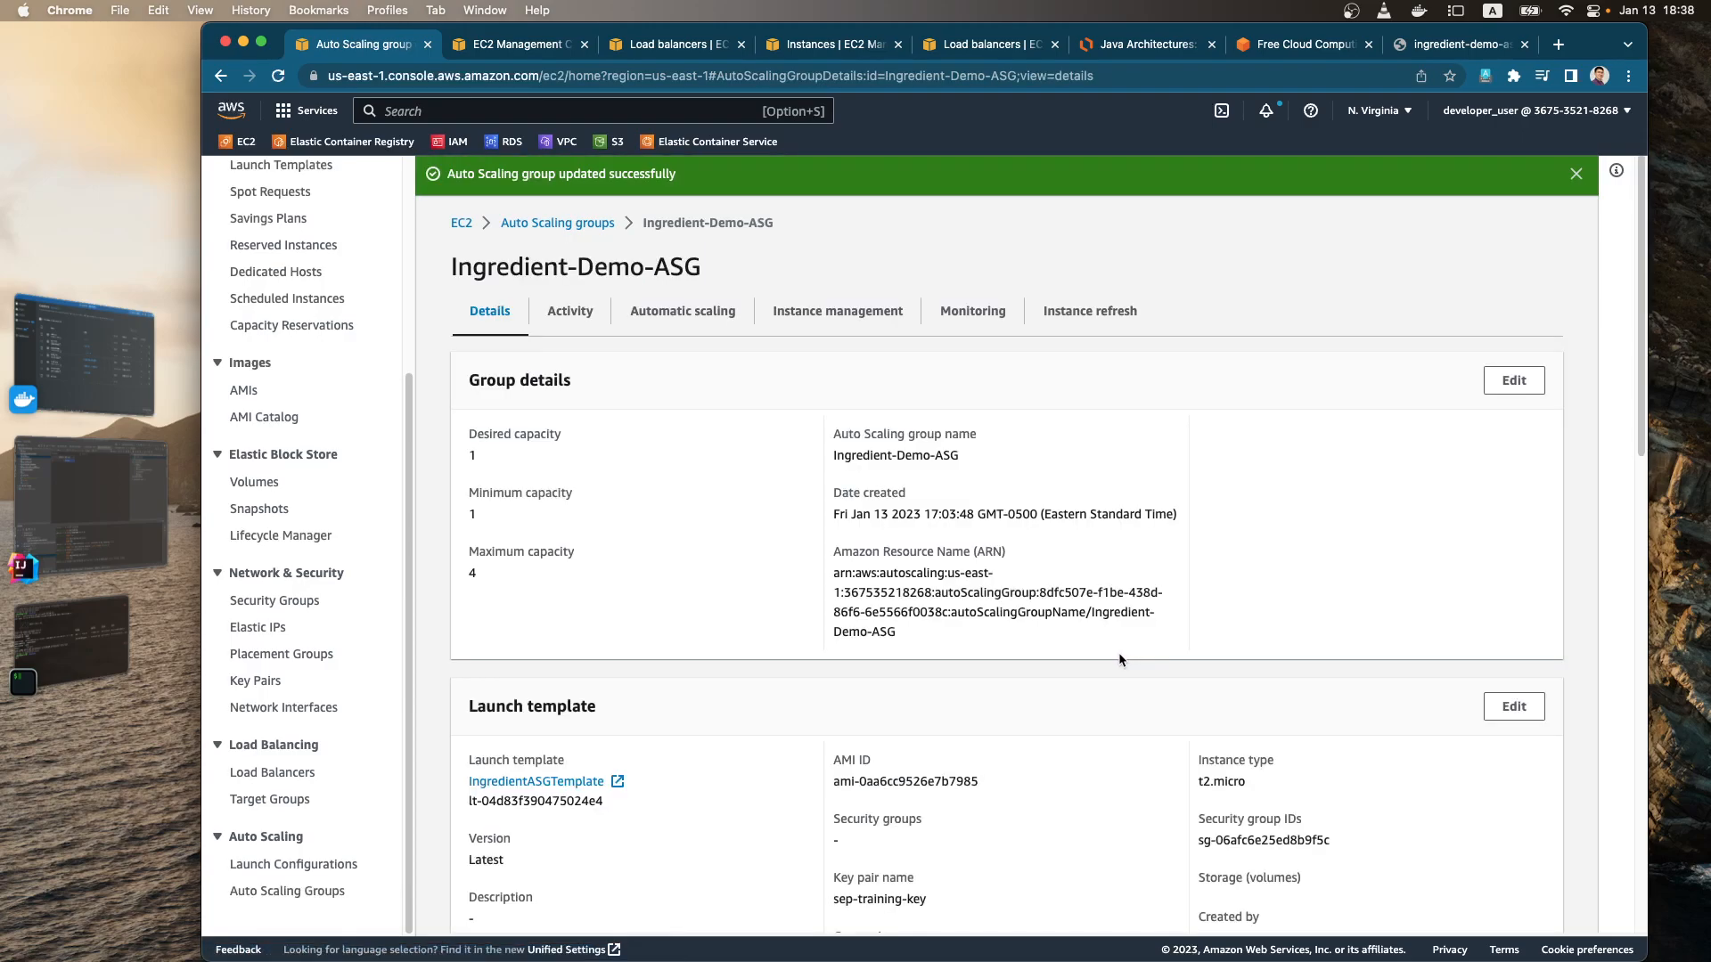
{"action": "scroll", "coordinate": [1046, 666], "scroll_direction": "down", "scroll_amount": 10}
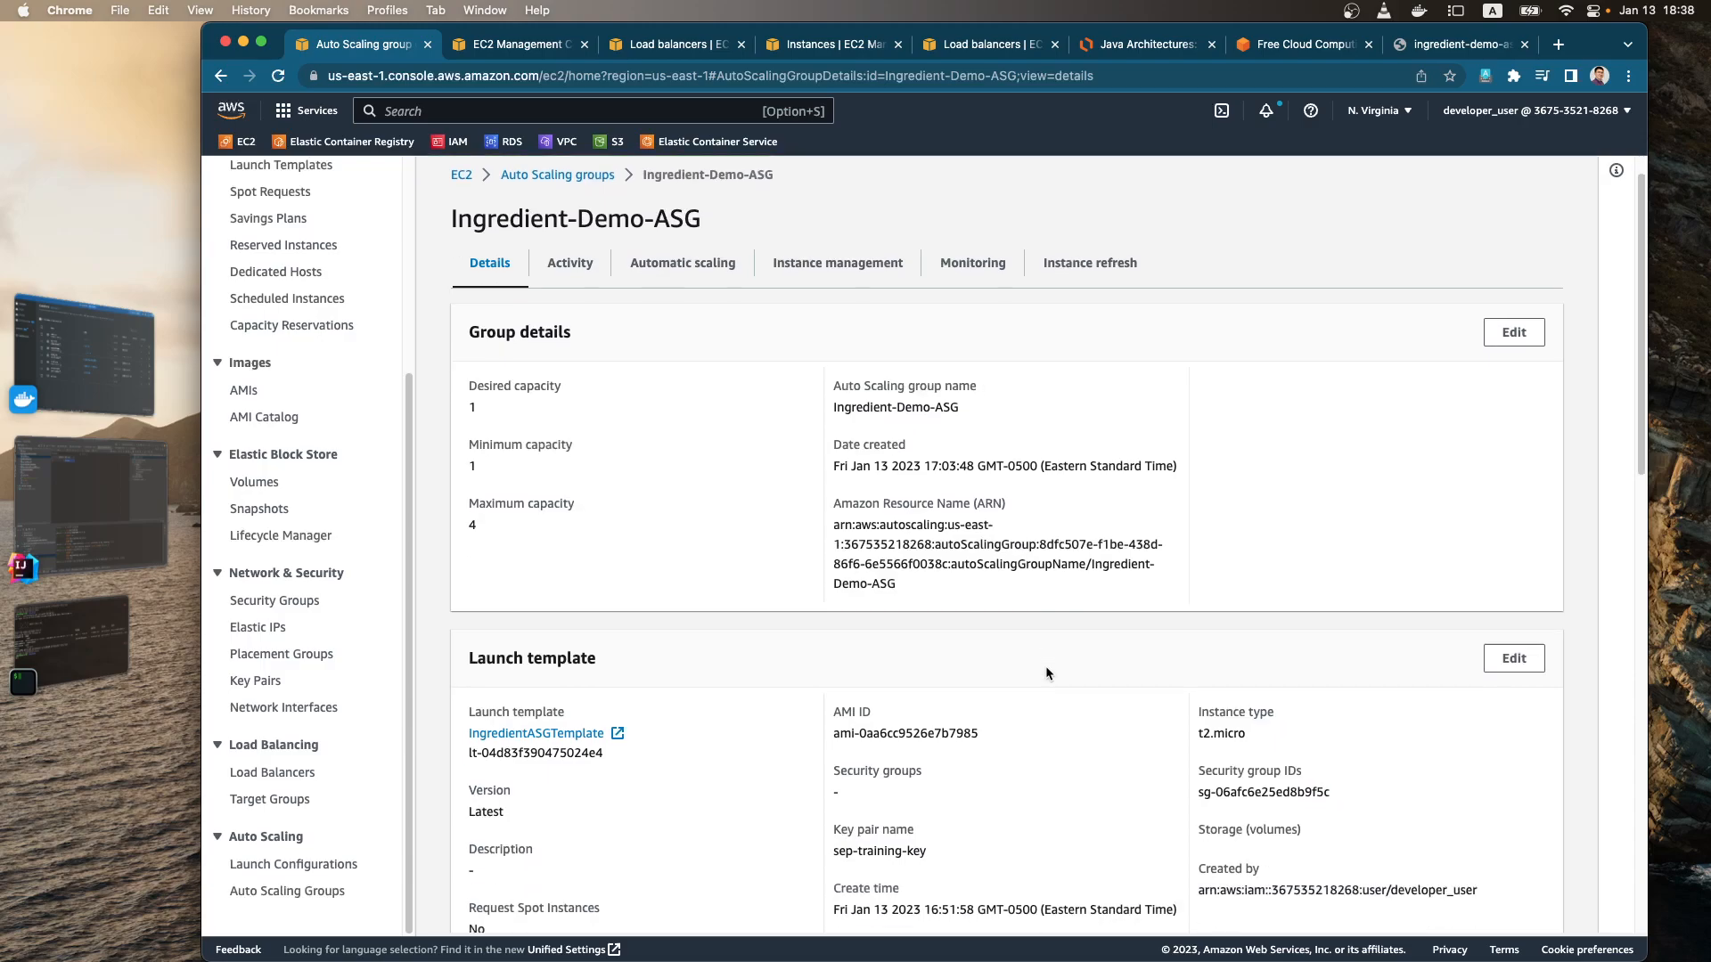
{"action": "scroll", "coordinate": [975, 686], "scroll_direction": "down", "scroll_amount": 4}
{"action": "scroll", "coordinate": [963, 675], "scroll_direction": "up", "scroll_amount": 12}
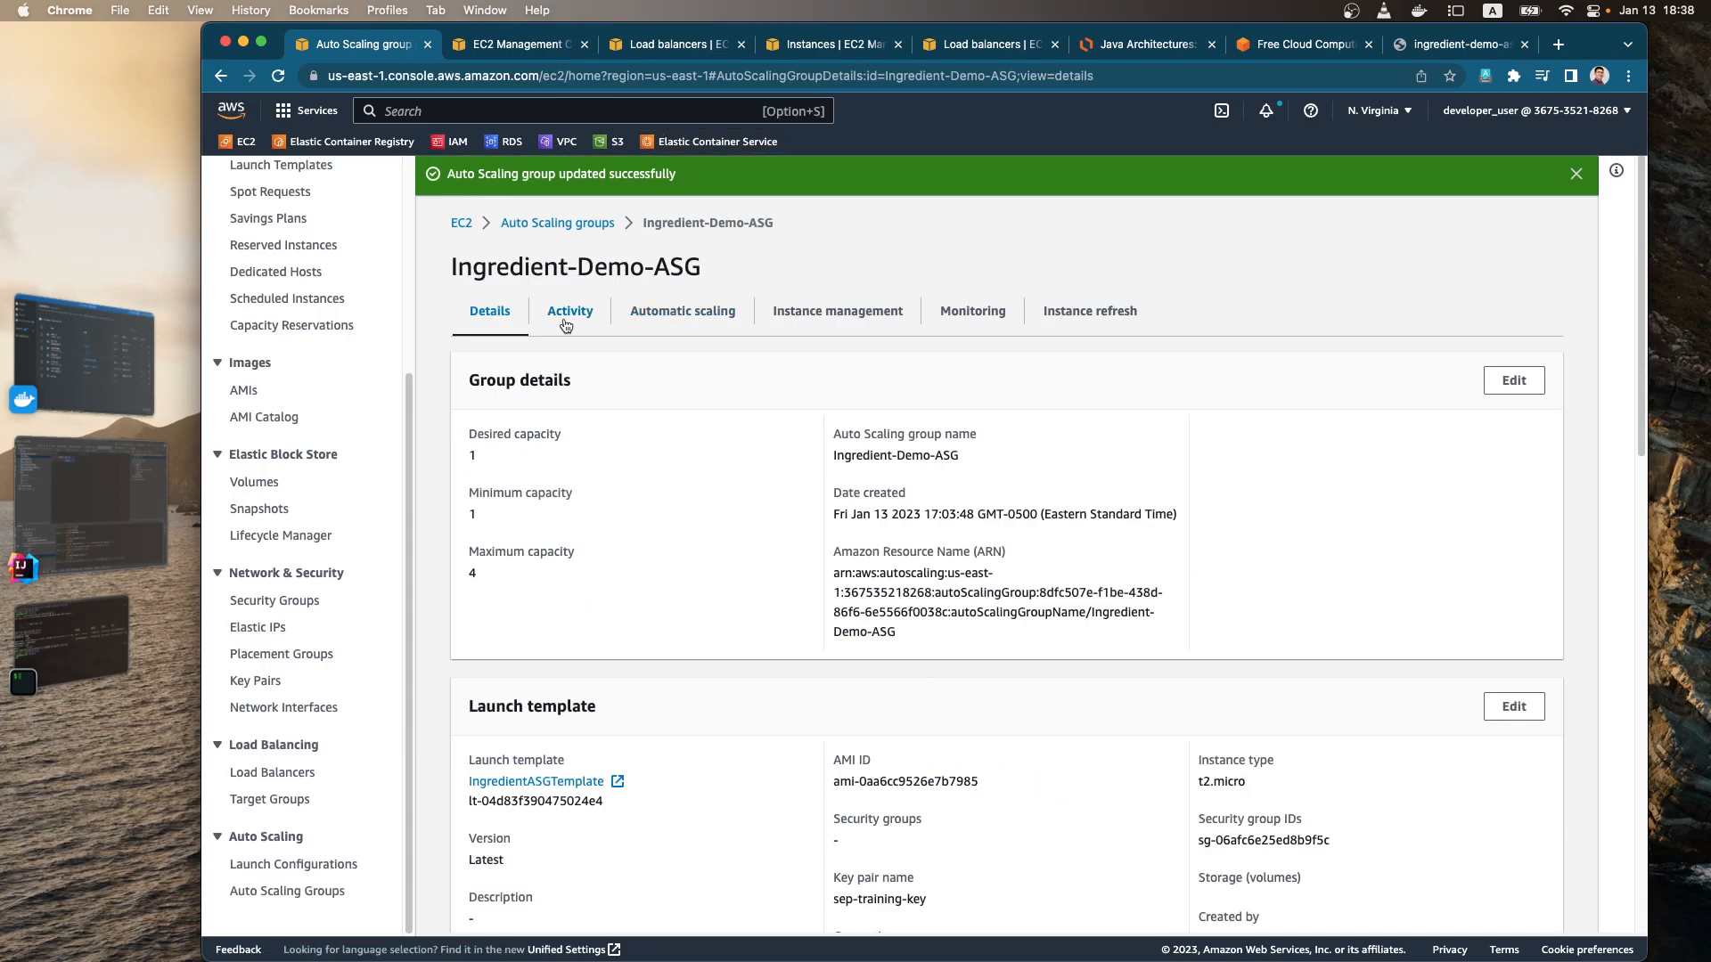
Step: Open the IngredientRestAPITG target group and refresh its registered targets to check their health status
{"action": "left_click", "coordinate": [283, 800]}
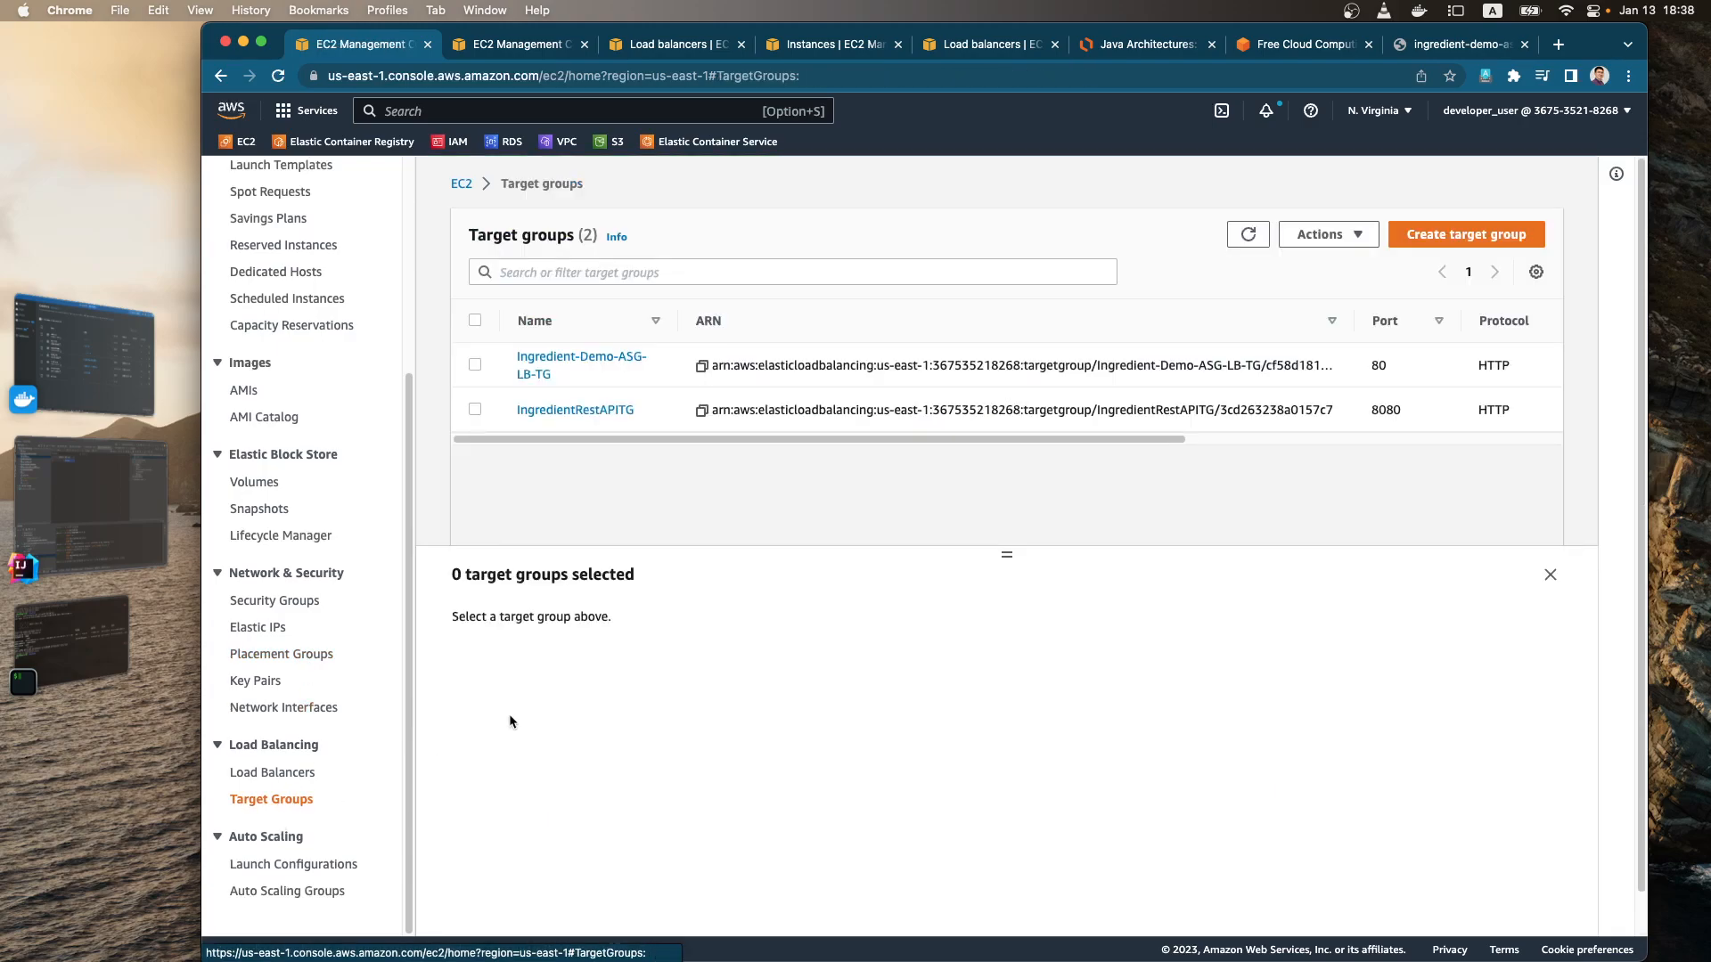
{"action": "left_click", "coordinate": [560, 411]}
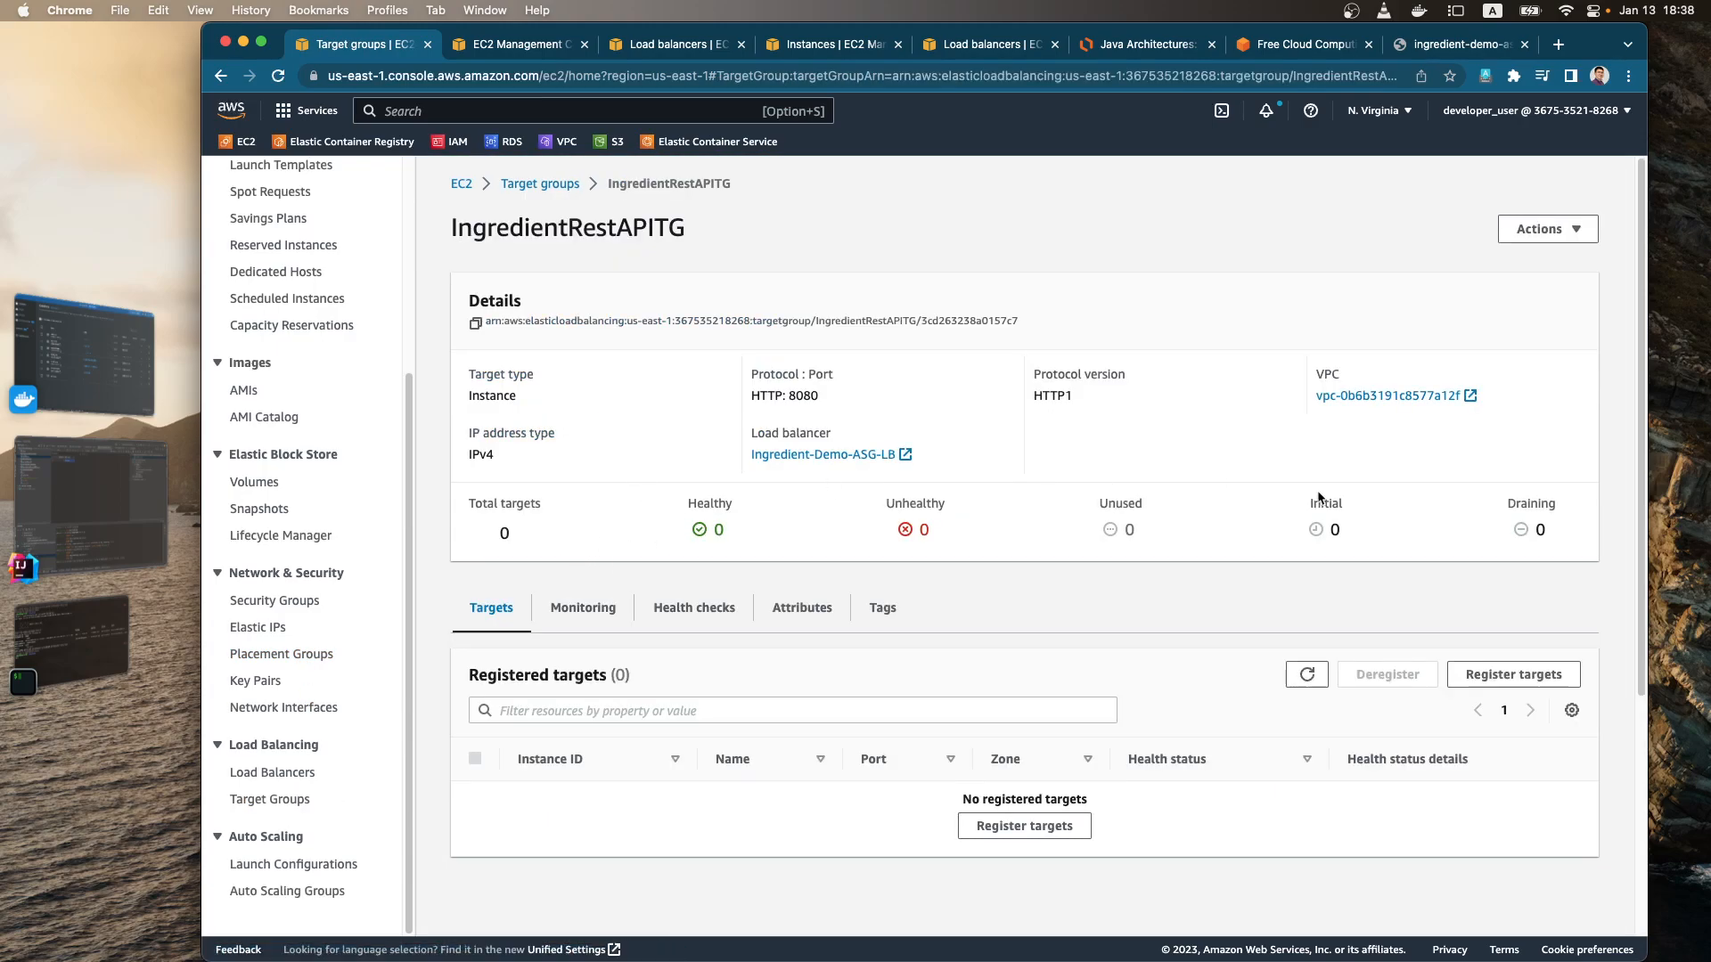
{"action": "left_click", "coordinate": [1307, 676]}
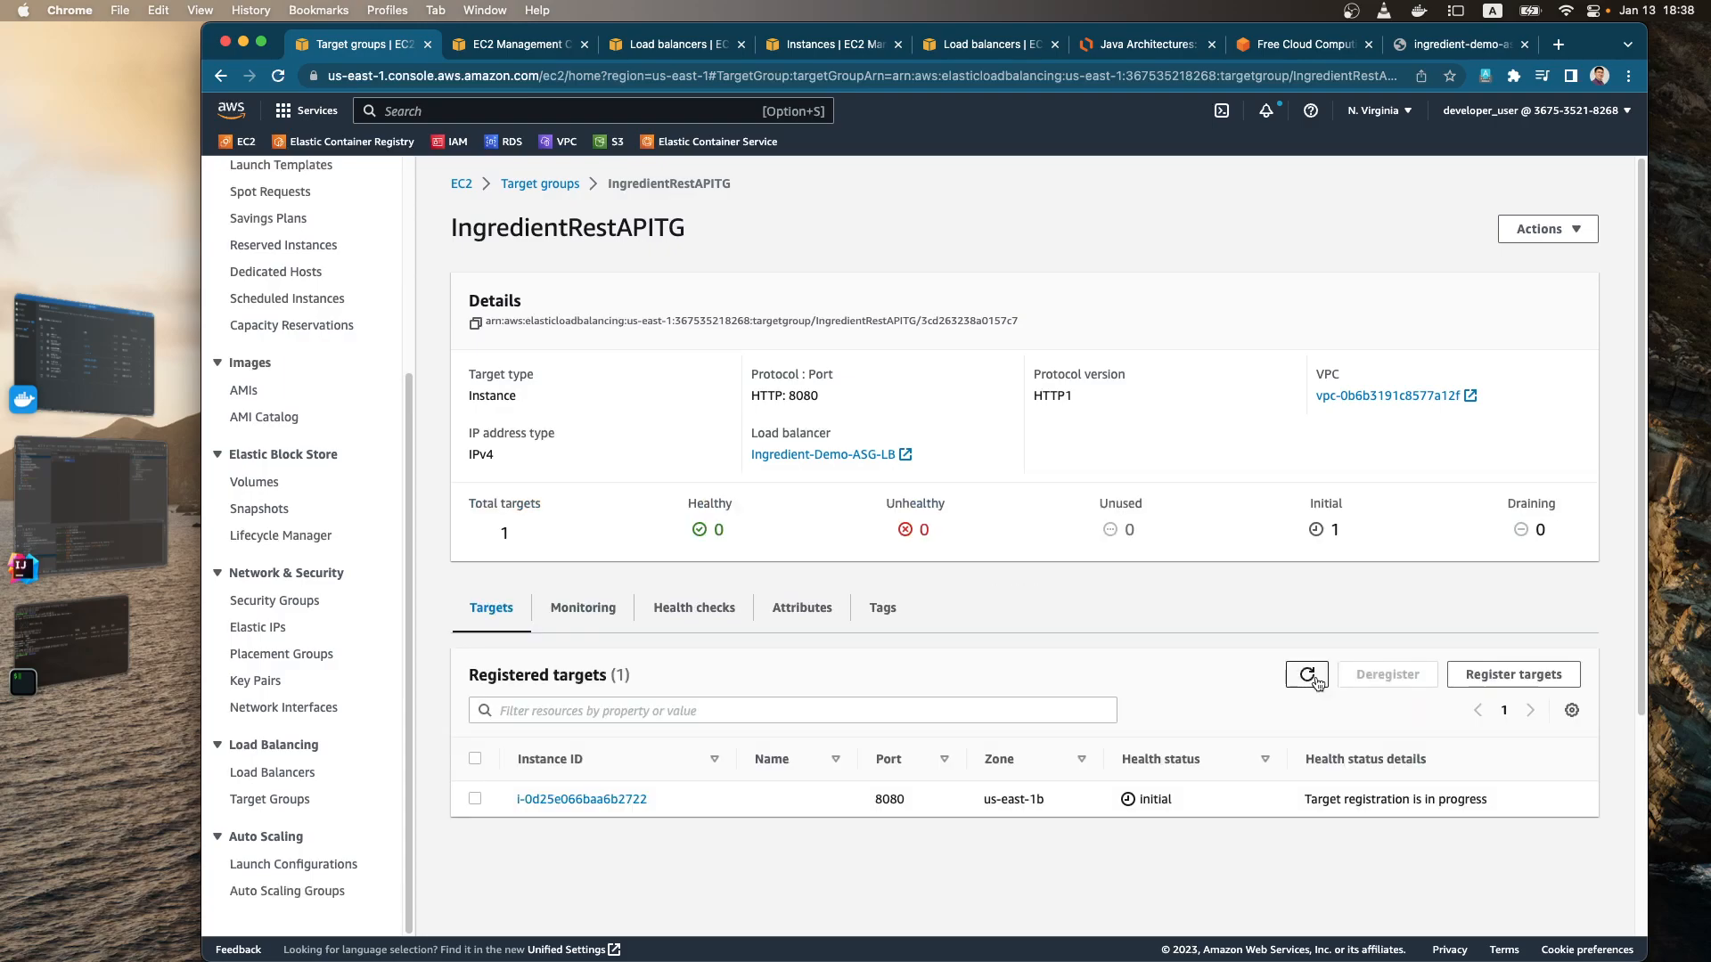
{"action": "left_click", "coordinate": [1308, 679]}
{"action": "left_click", "coordinate": [1307, 679]}
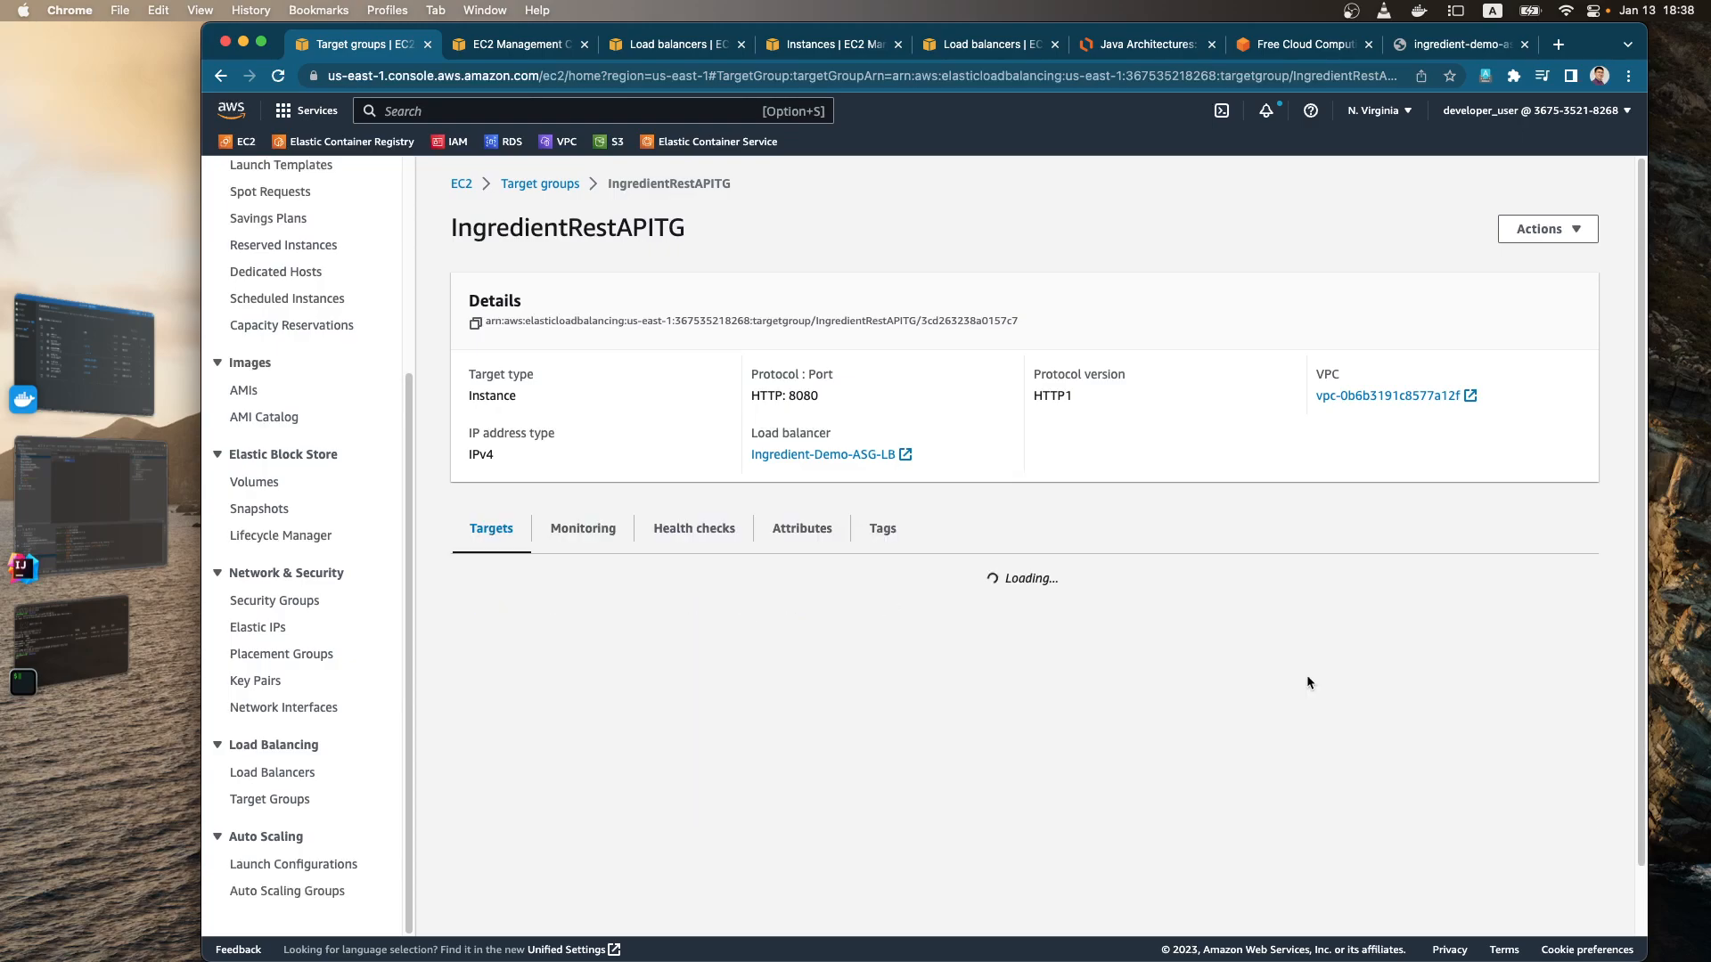
Step: Show the running EC2 instances from the EC2 dashboard and refresh the list to check their status
{"action": "scroll", "coordinate": [287, 281], "scroll_direction": "up", "scroll_amount": 3}
{"action": "left_click", "coordinate": [258, 235]}
{"action": "left_click", "coordinate": [526, 285]}
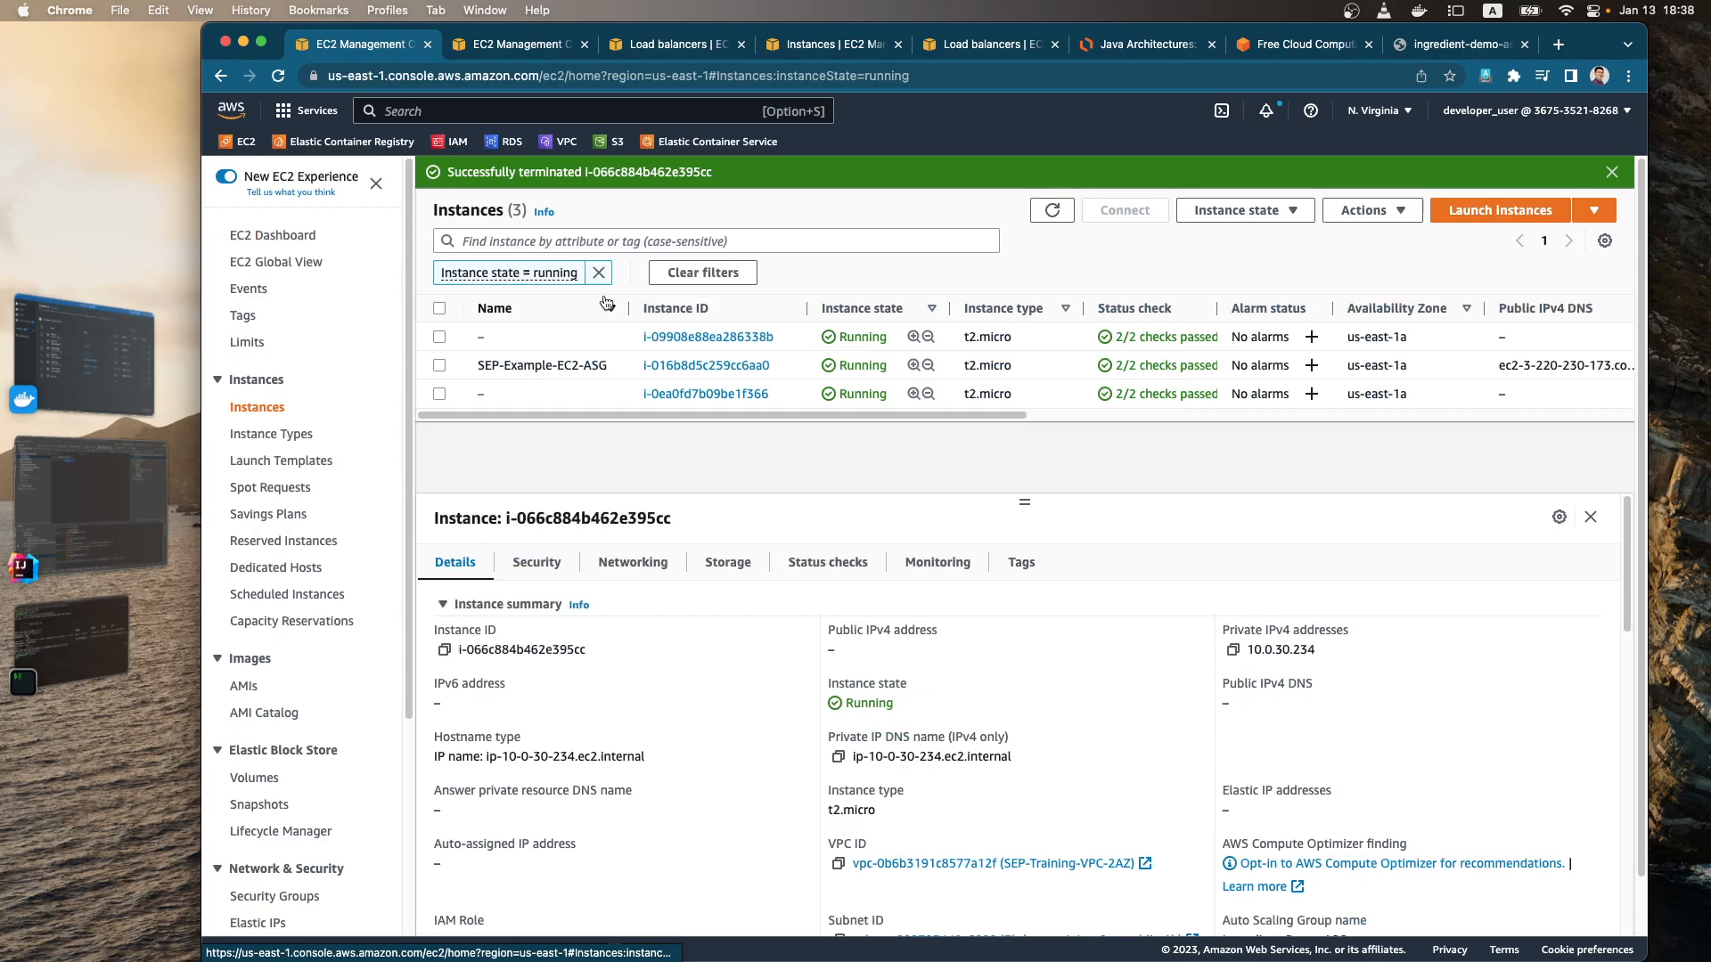
{"action": "left_click", "coordinate": [1052, 210]}
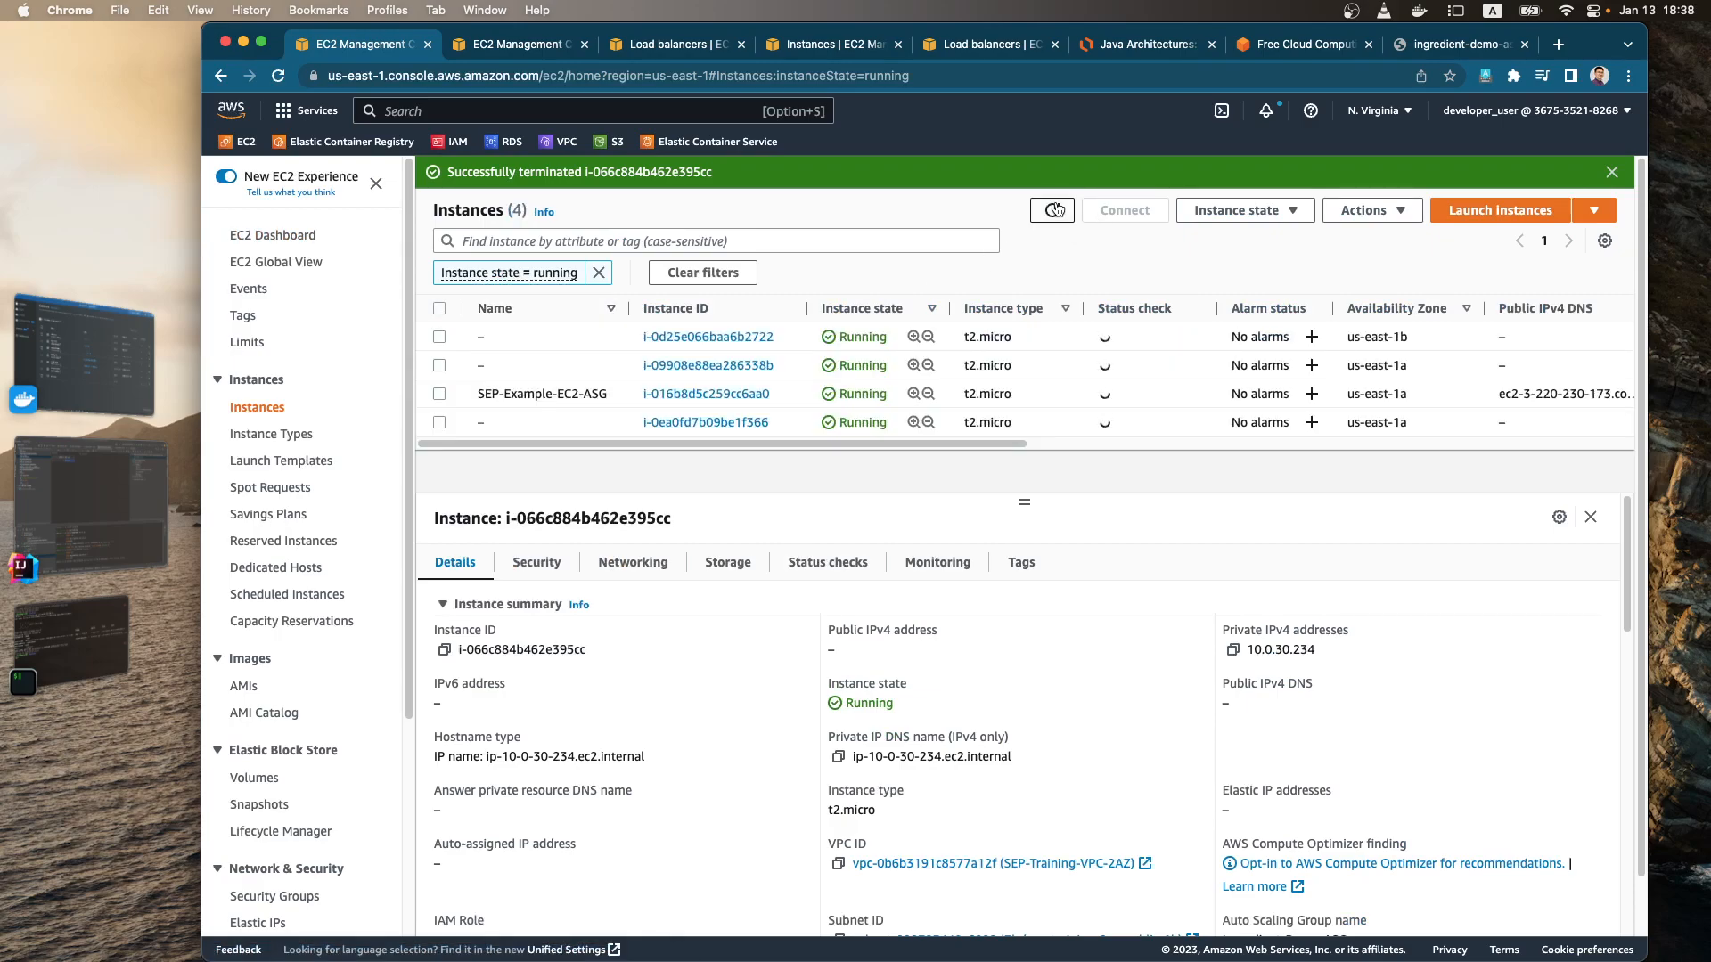
{"action": "left_click", "coordinate": [1054, 210]}
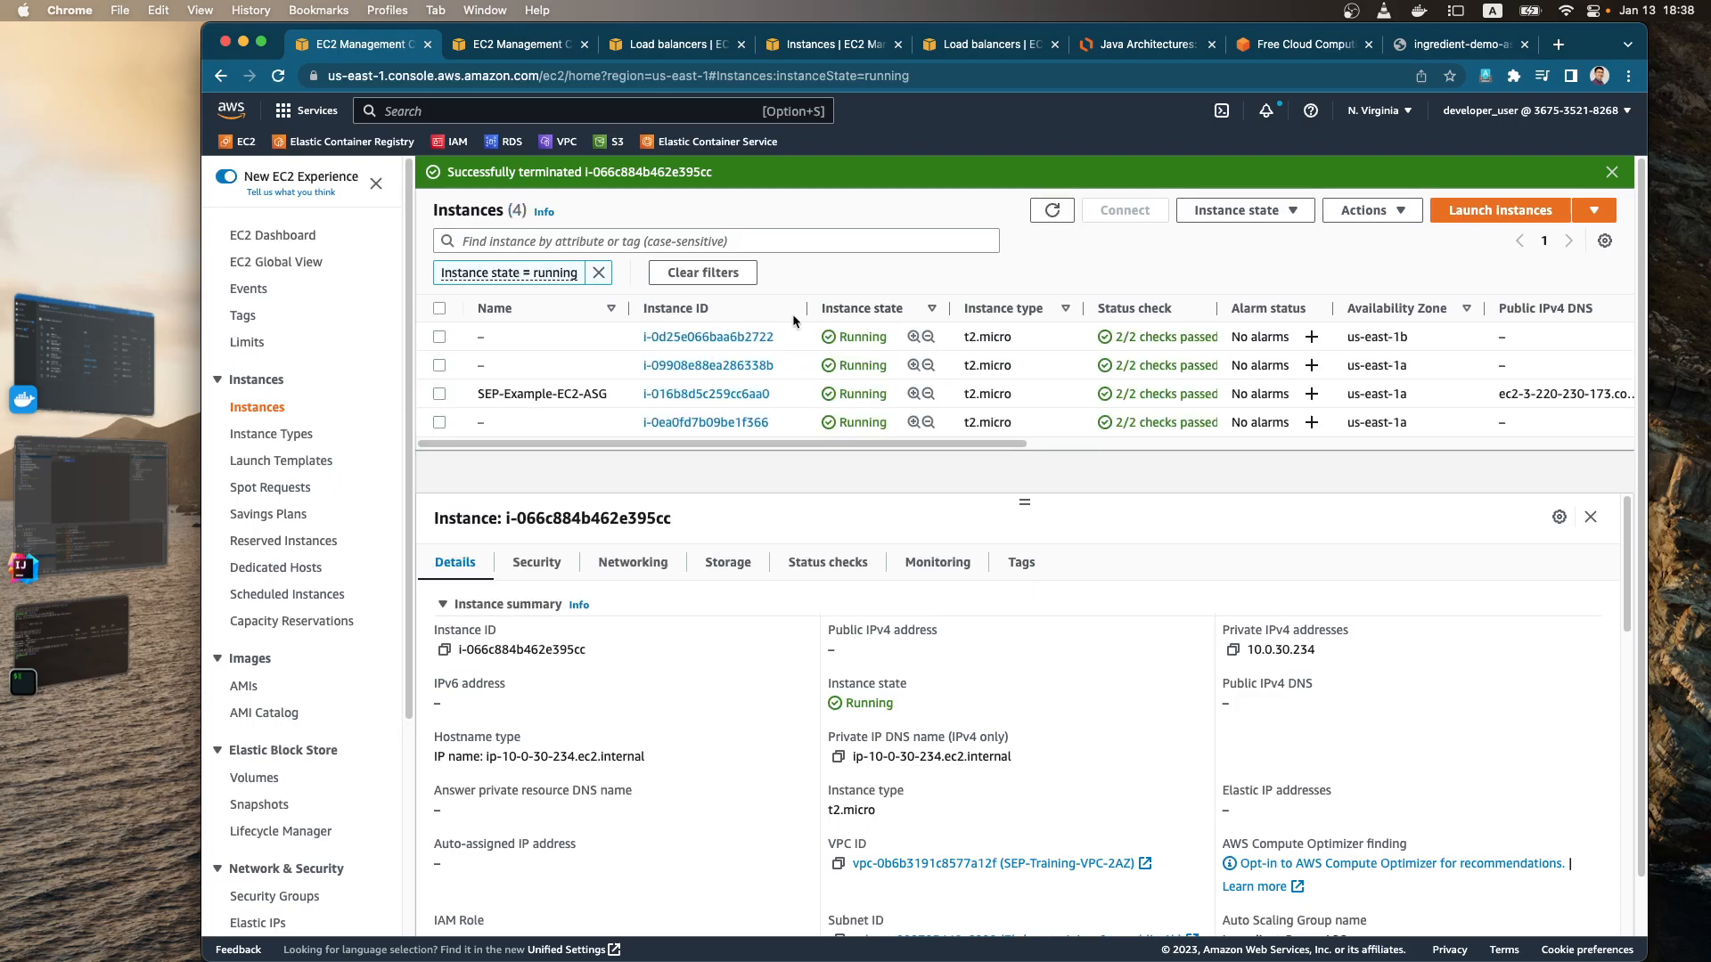
{"action": "left_click", "coordinate": [1054, 220]}
Step: Select the three unnamed running instances, leaving SEP-Example-EC2-ASG unselected
{"action": "left_click", "coordinate": [441, 337]}
{"action": "left_click", "coordinate": [441, 365]}
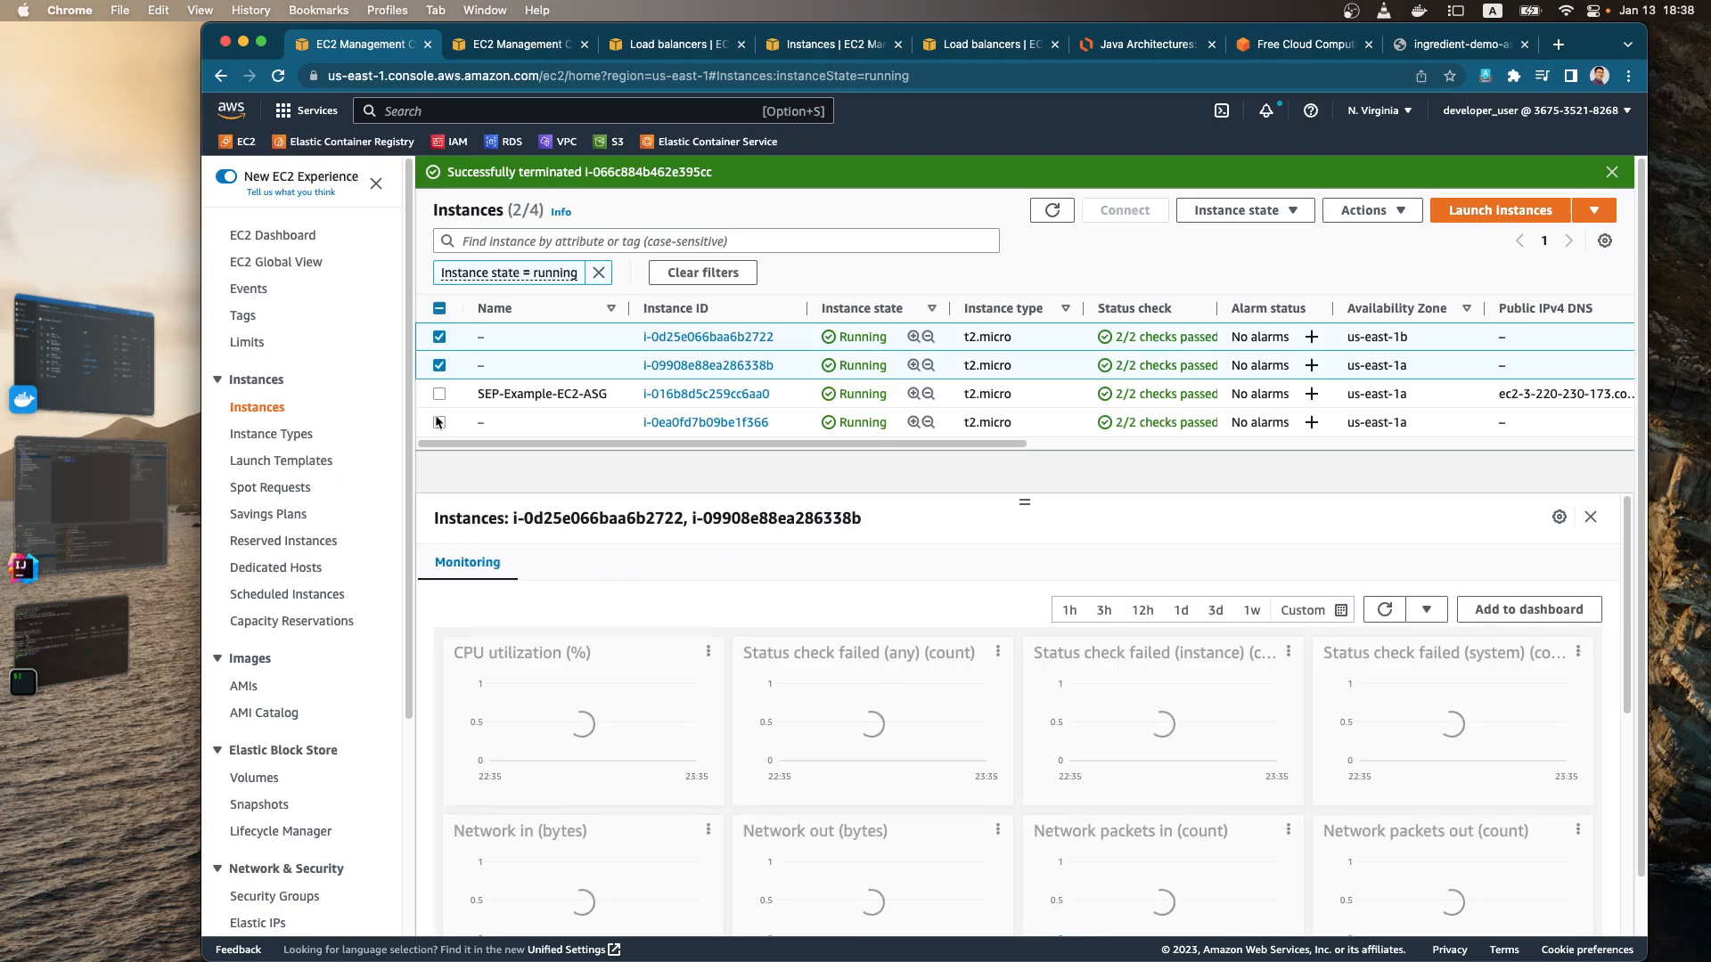
{"action": "left_click", "coordinate": [440, 422]}
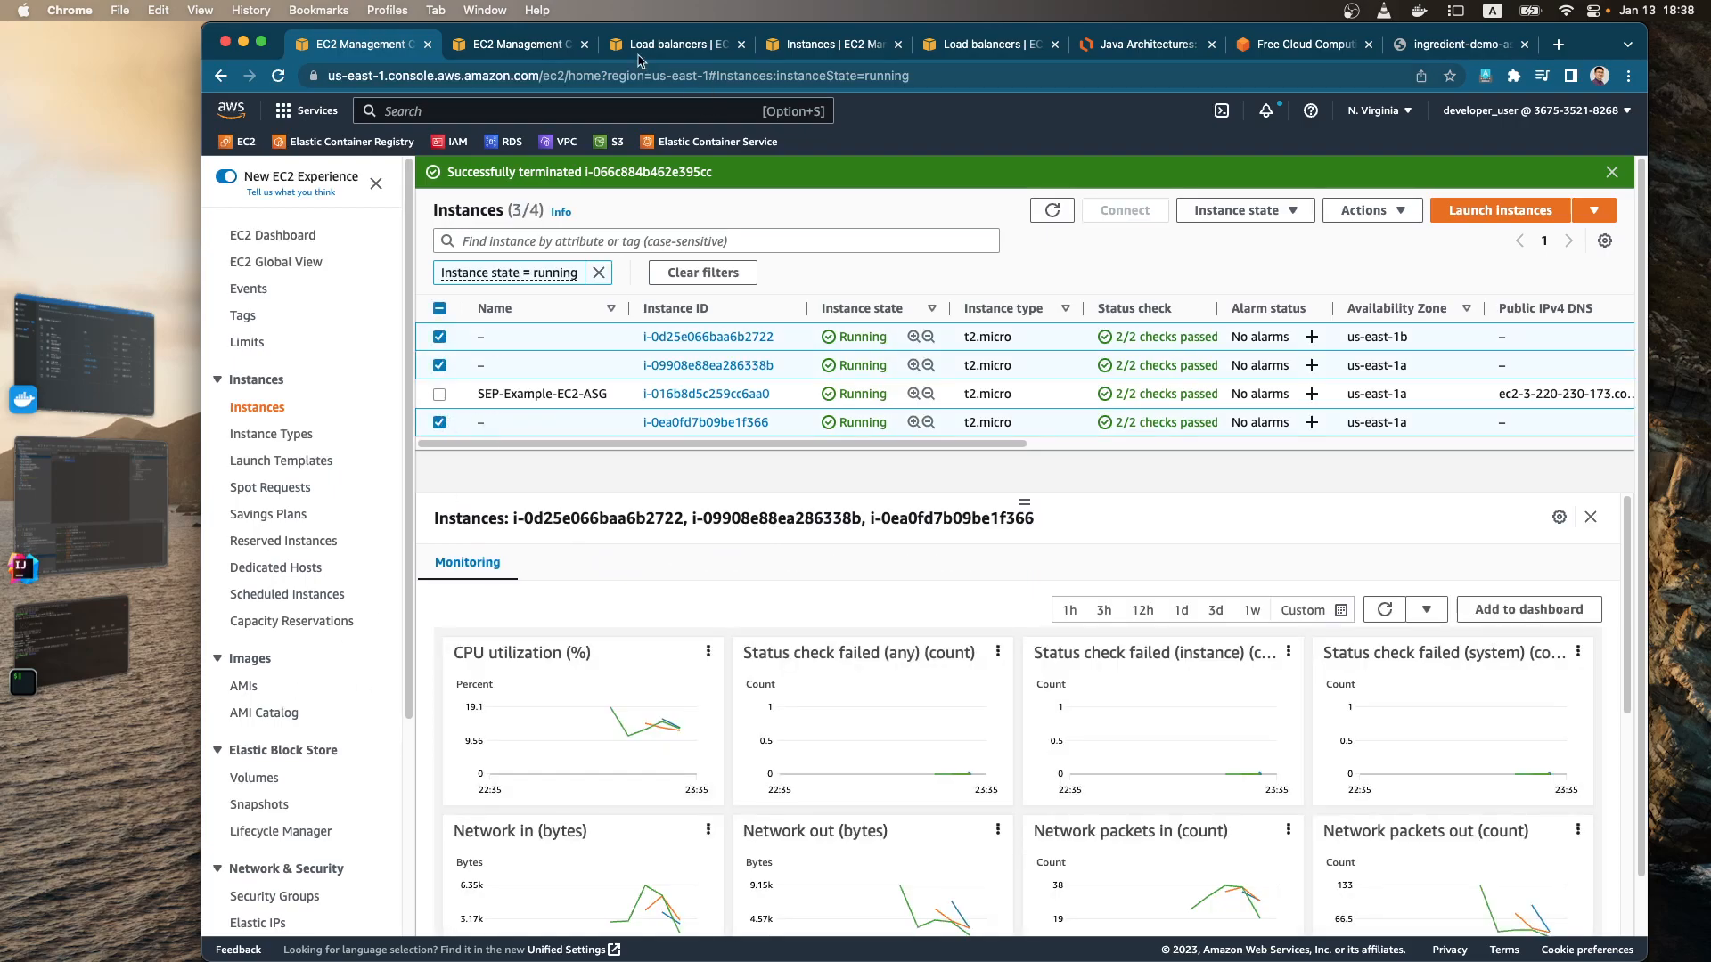
Step: List the target groups and open IngredientRestAPITG to check the health status of its registered targets
{"action": "left_click", "coordinate": [539, 48]}
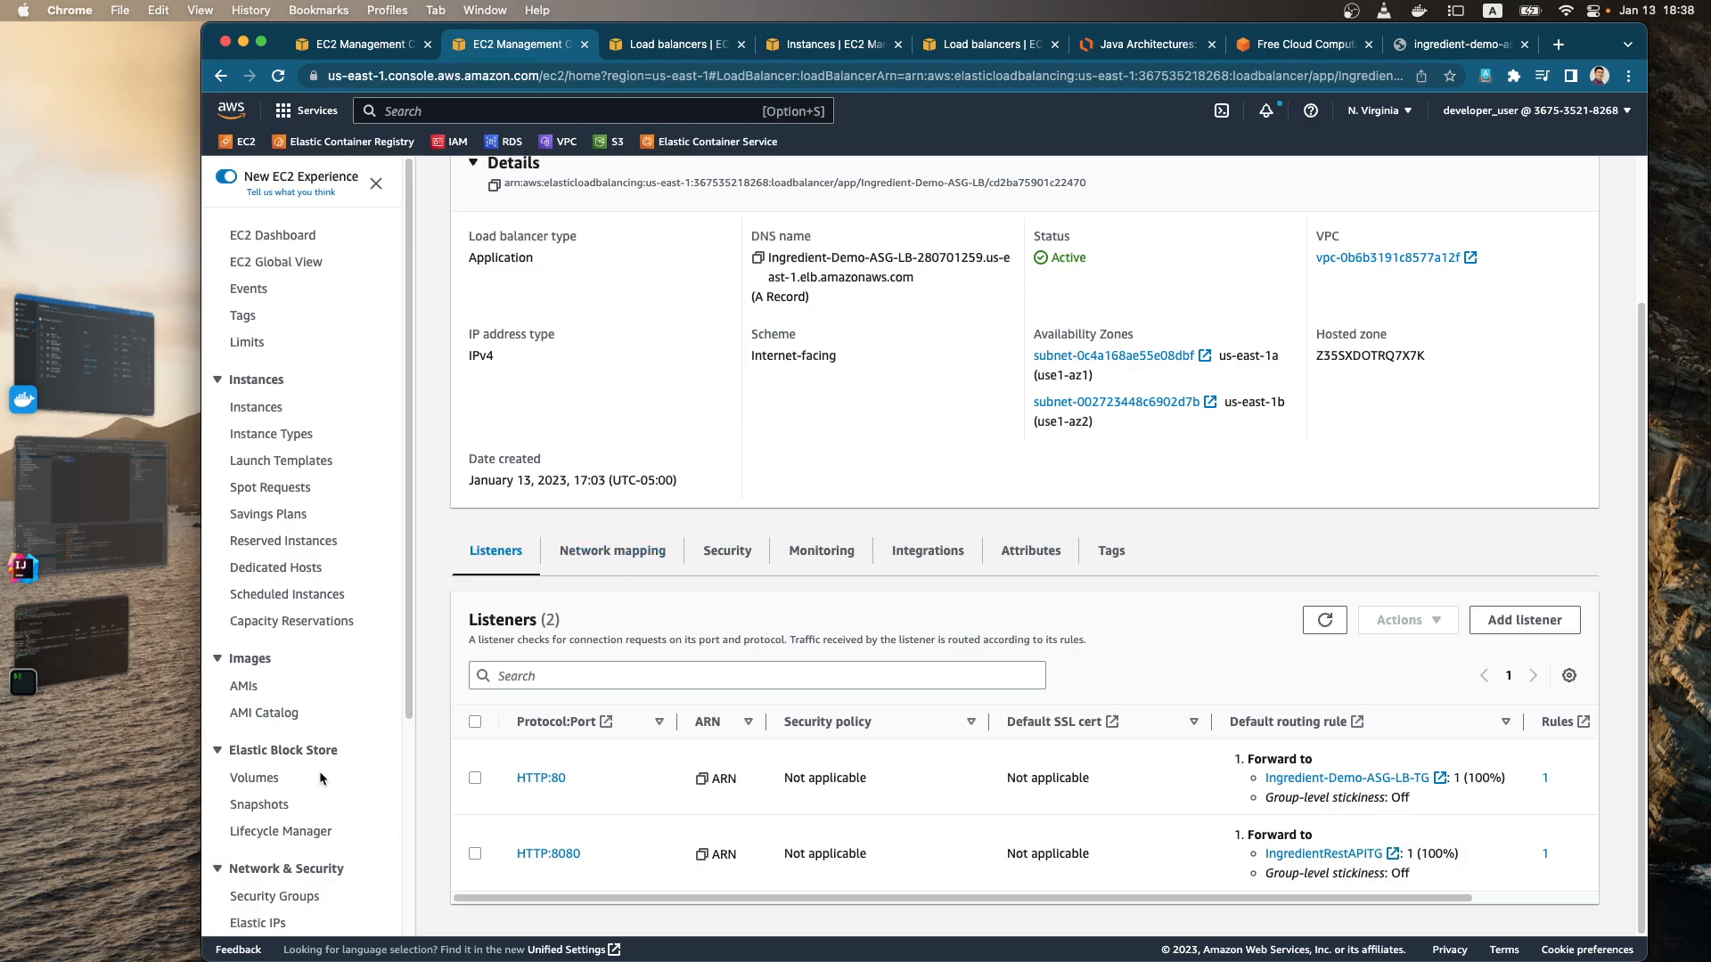
{"action": "scroll", "coordinate": [319, 771], "scroll_direction": "down", "scroll_amount": 5}
{"action": "left_click", "coordinate": [274, 801]}
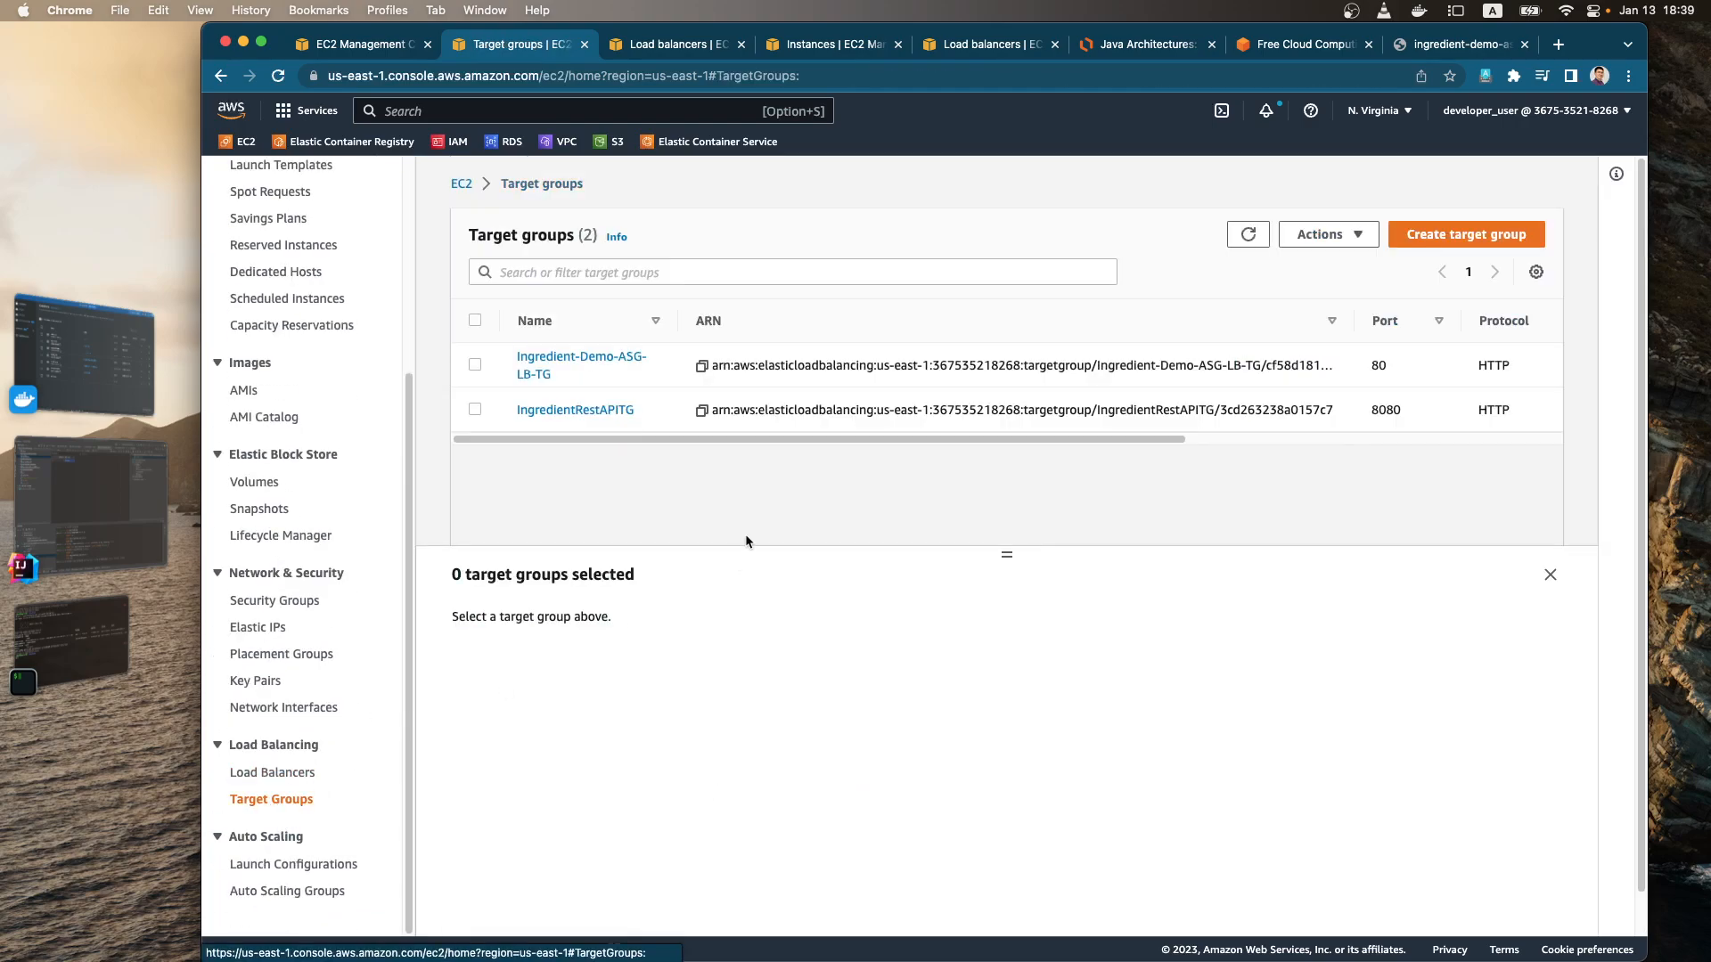
{"action": "left_click", "coordinate": [472, 411]}
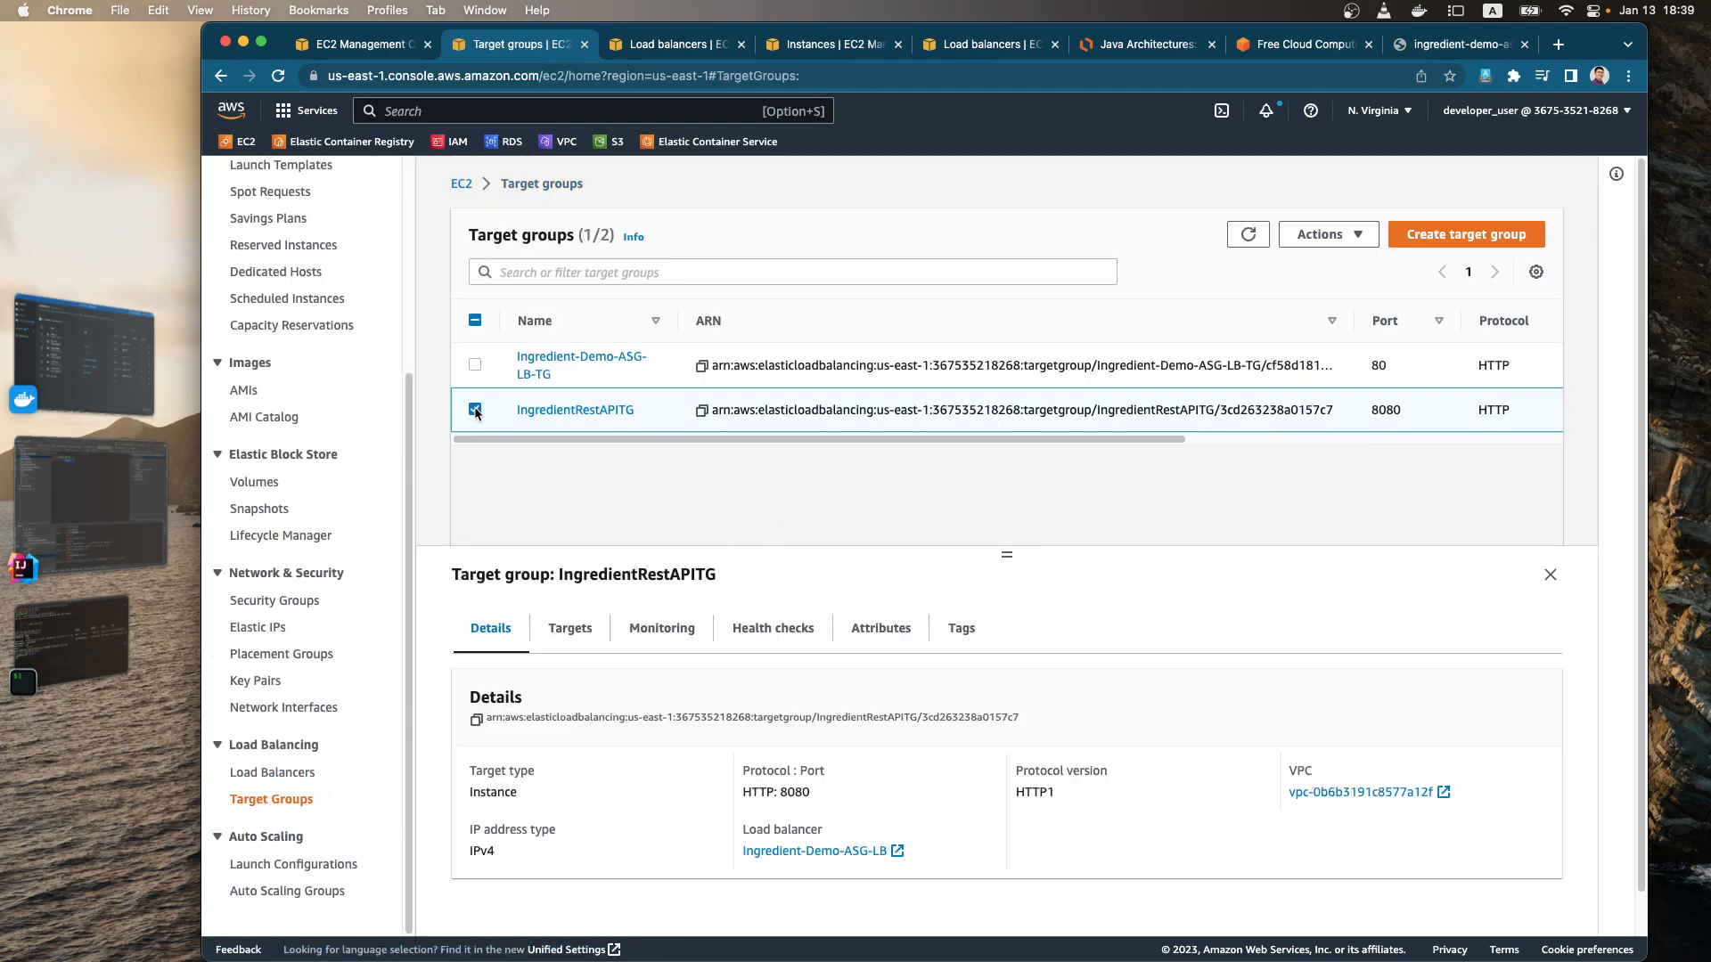
{"action": "scroll", "coordinate": [622, 570], "scroll_direction": "down", "scroll_amount": 1}
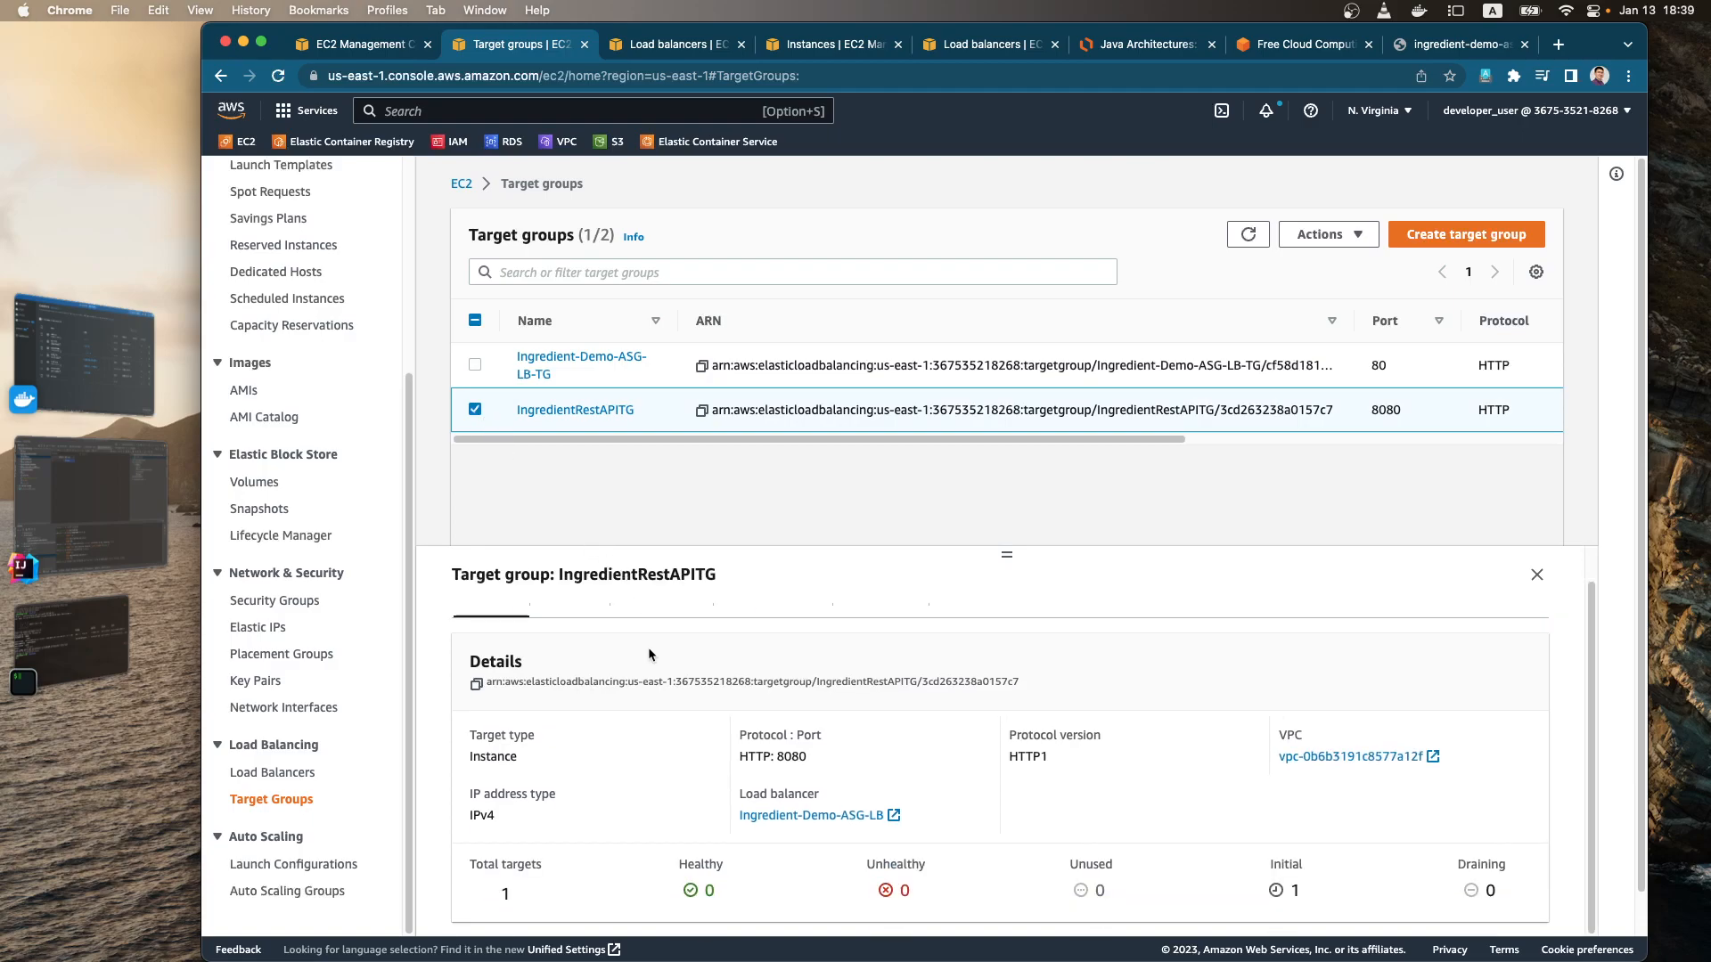
{"action": "left_click", "coordinate": [587, 410]}
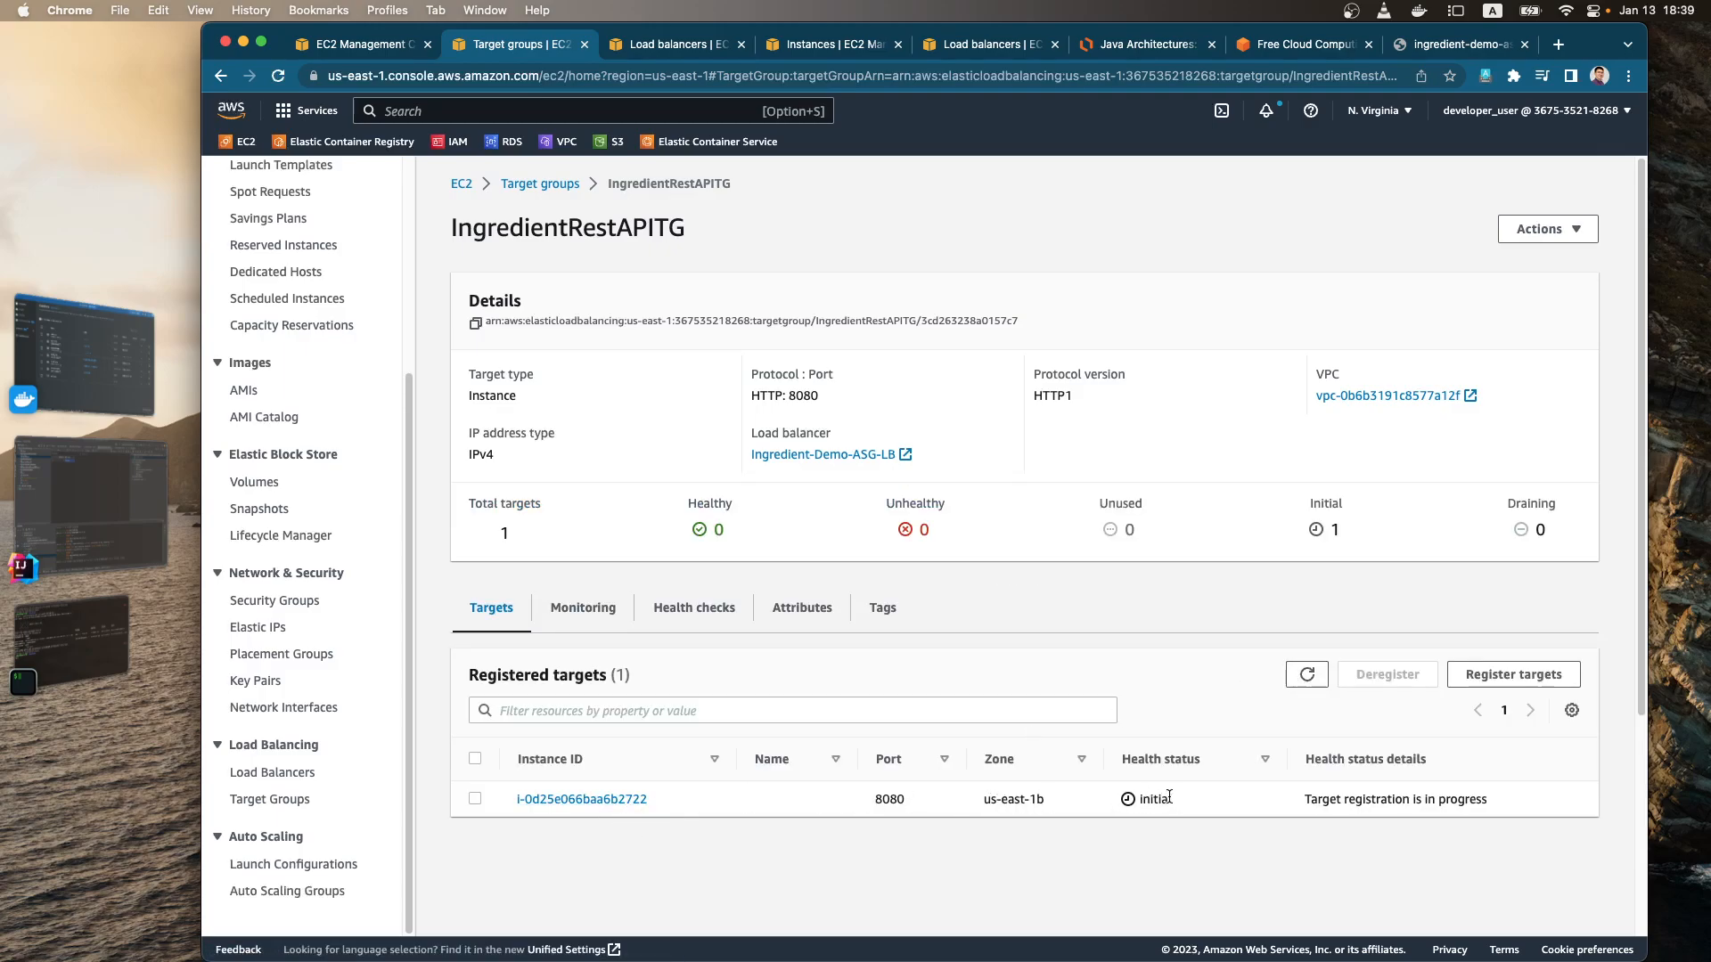
Step: Open the Ingredient-Demo-ASG-LB-TG target group and refresh its registered targets repeatedly to check their health status
{"action": "key", "text": "super+bracketleft"}
{"action": "left_click", "coordinate": [540, 374]}
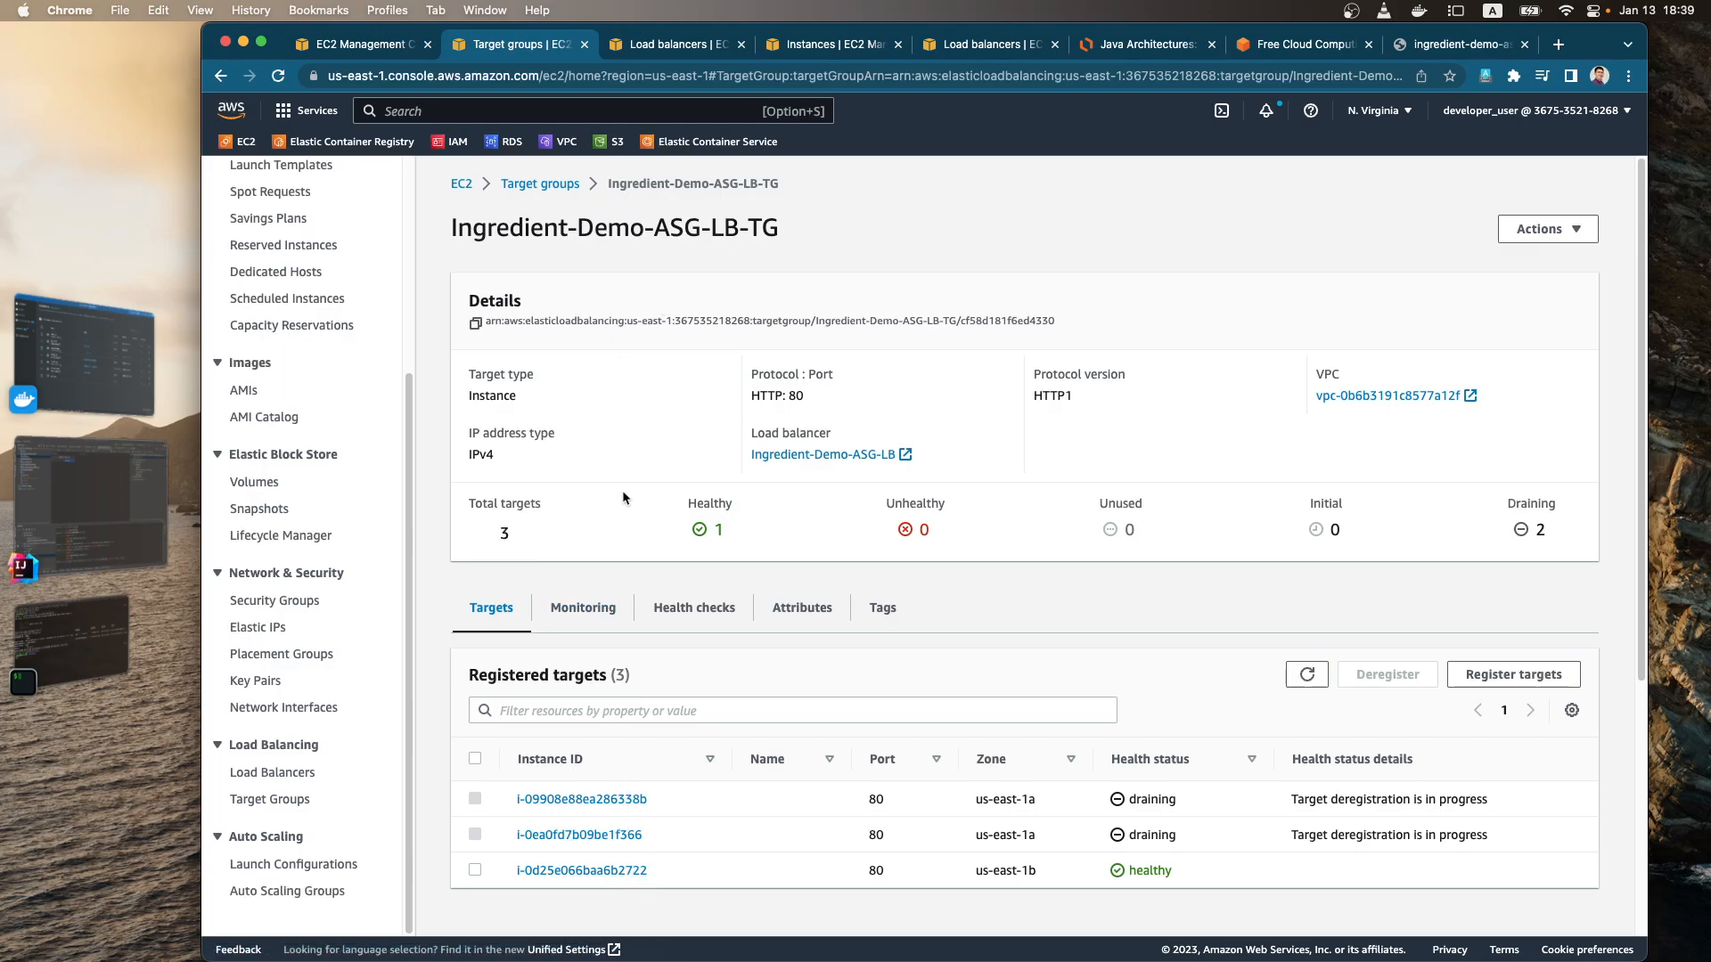
{"action": "left_click", "coordinate": [1309, 674]}
{"action": "left_click", "coordinate": [1318, 683]}
{"action": "left_click", "coordinate": [1318, 682]}
{"action": "left_click", "coordinate": [1319, 683]}
{"action": "left_click", "coordinate": [1319, 682]}
Step: Switch to the Java Architectures diagram in Lucidchart and rearrange the three Ec2 icons inside the upper Target Group box
{"action": "left_click", "coordinate": [693, 51]}
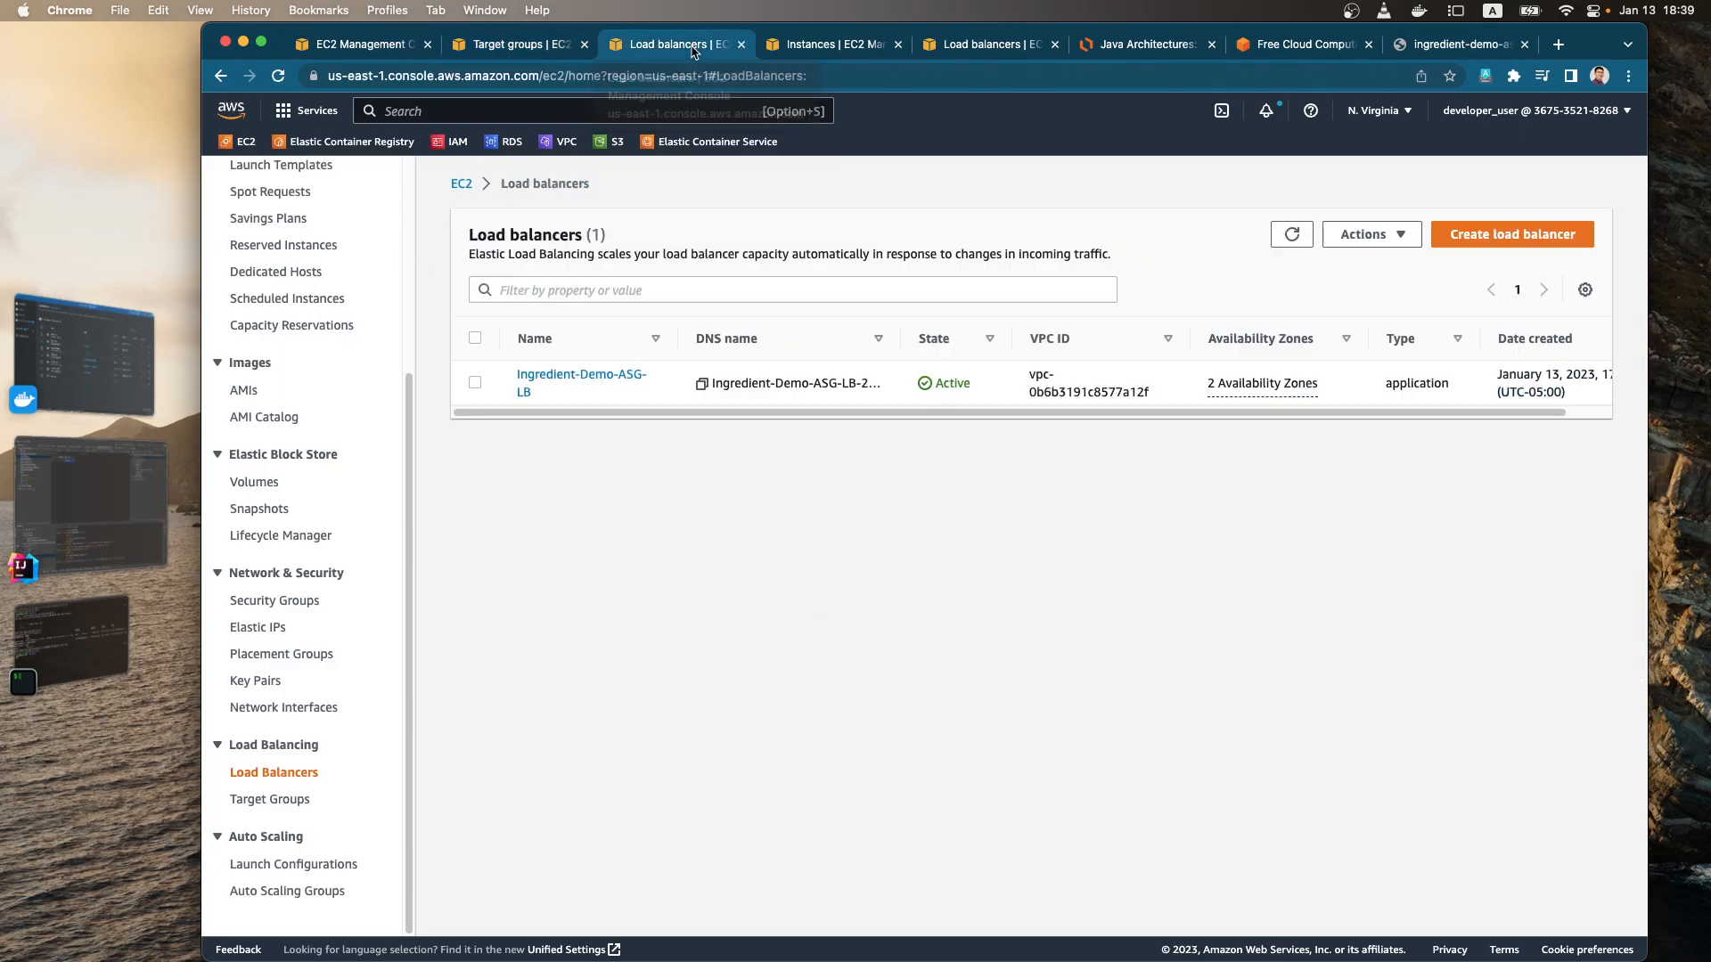
{"action": "left_click", "coordinate": [1135, 45]}
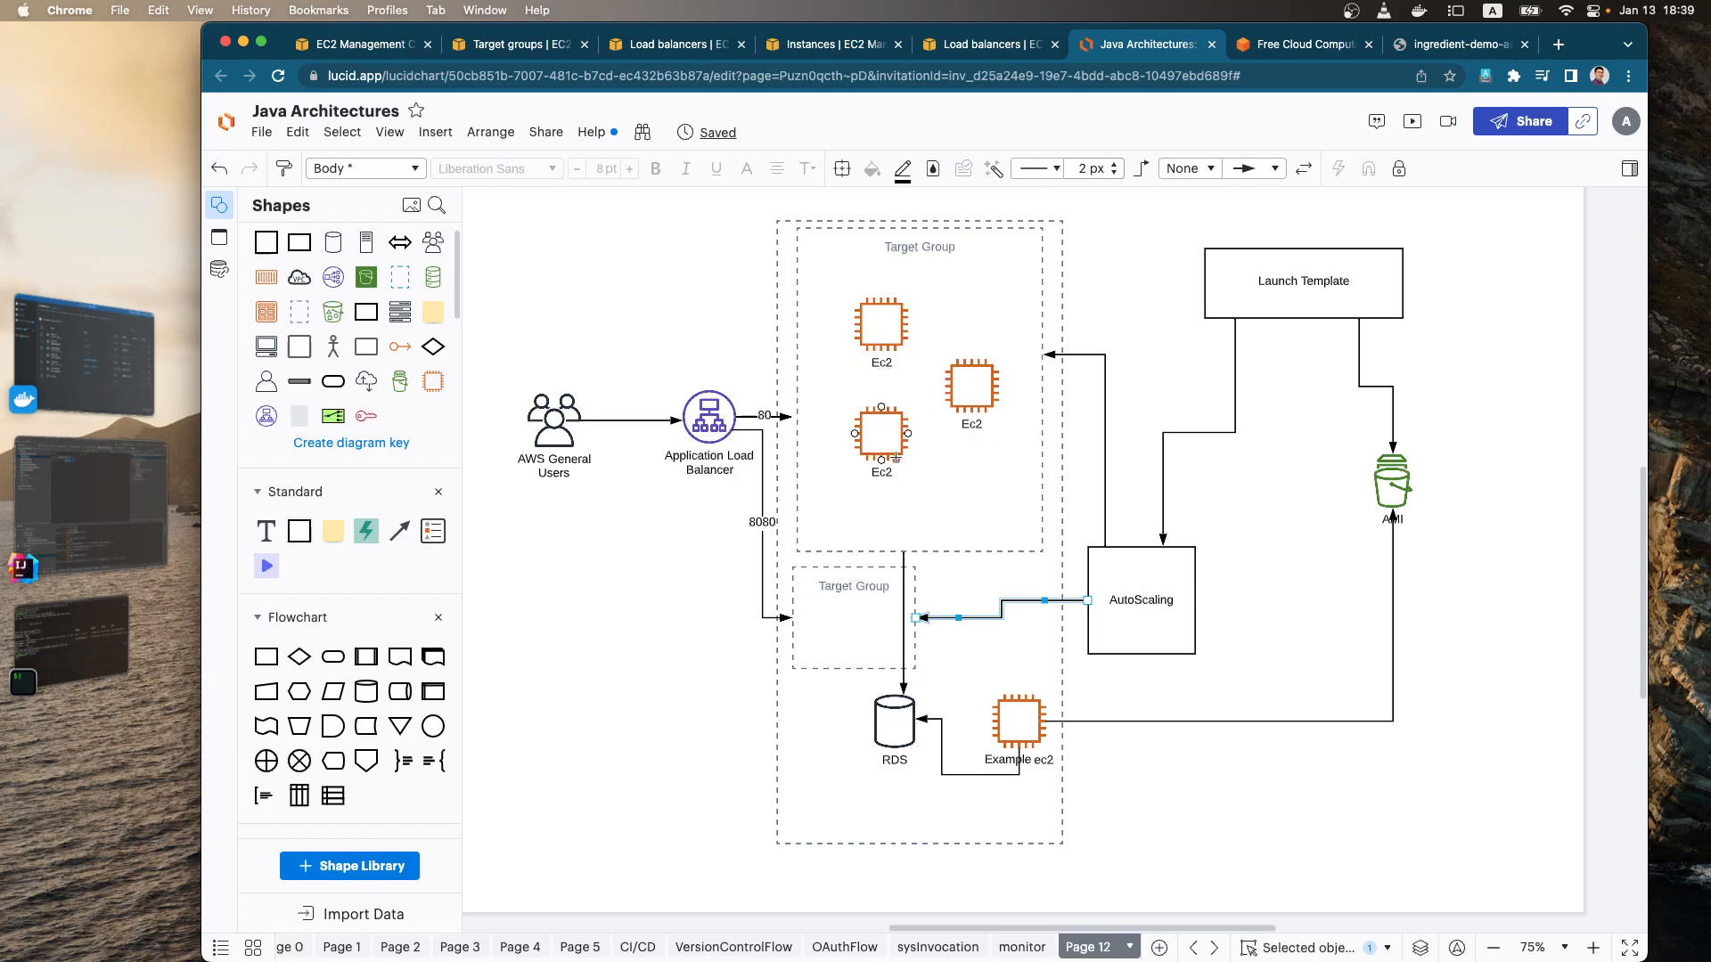
{"action": "mouse_move", "coordinate": [881, 452]}
{"action": "left_mouse_down"}
{"action": "mouse_move", "coordinate": [863, 606]}
{"action": "mouse_move", "coordinate": [856, 566]}
{"action": "mouse_move", "coordinate": [845, 620]}
{"action": "mouse_move", "coordinate": [868, 459]}
{"action": "mouse_move", "coordinate": [856, 433]}
{"action": "left_mouse_up"}
{"action": "left_click_drag", "start_coordinate": [971, 392], "coordinate": [961, 440]}
{"action": "mouse_move", "coordinate": [891, 314]}
{"action": "left_mouse_down"}
{"action": "mouse_move", "coordinate": [870, 492]}
{"action": "mouse_move", "coordinate": [891, 330]}
{"action": "left_mouse_up"}
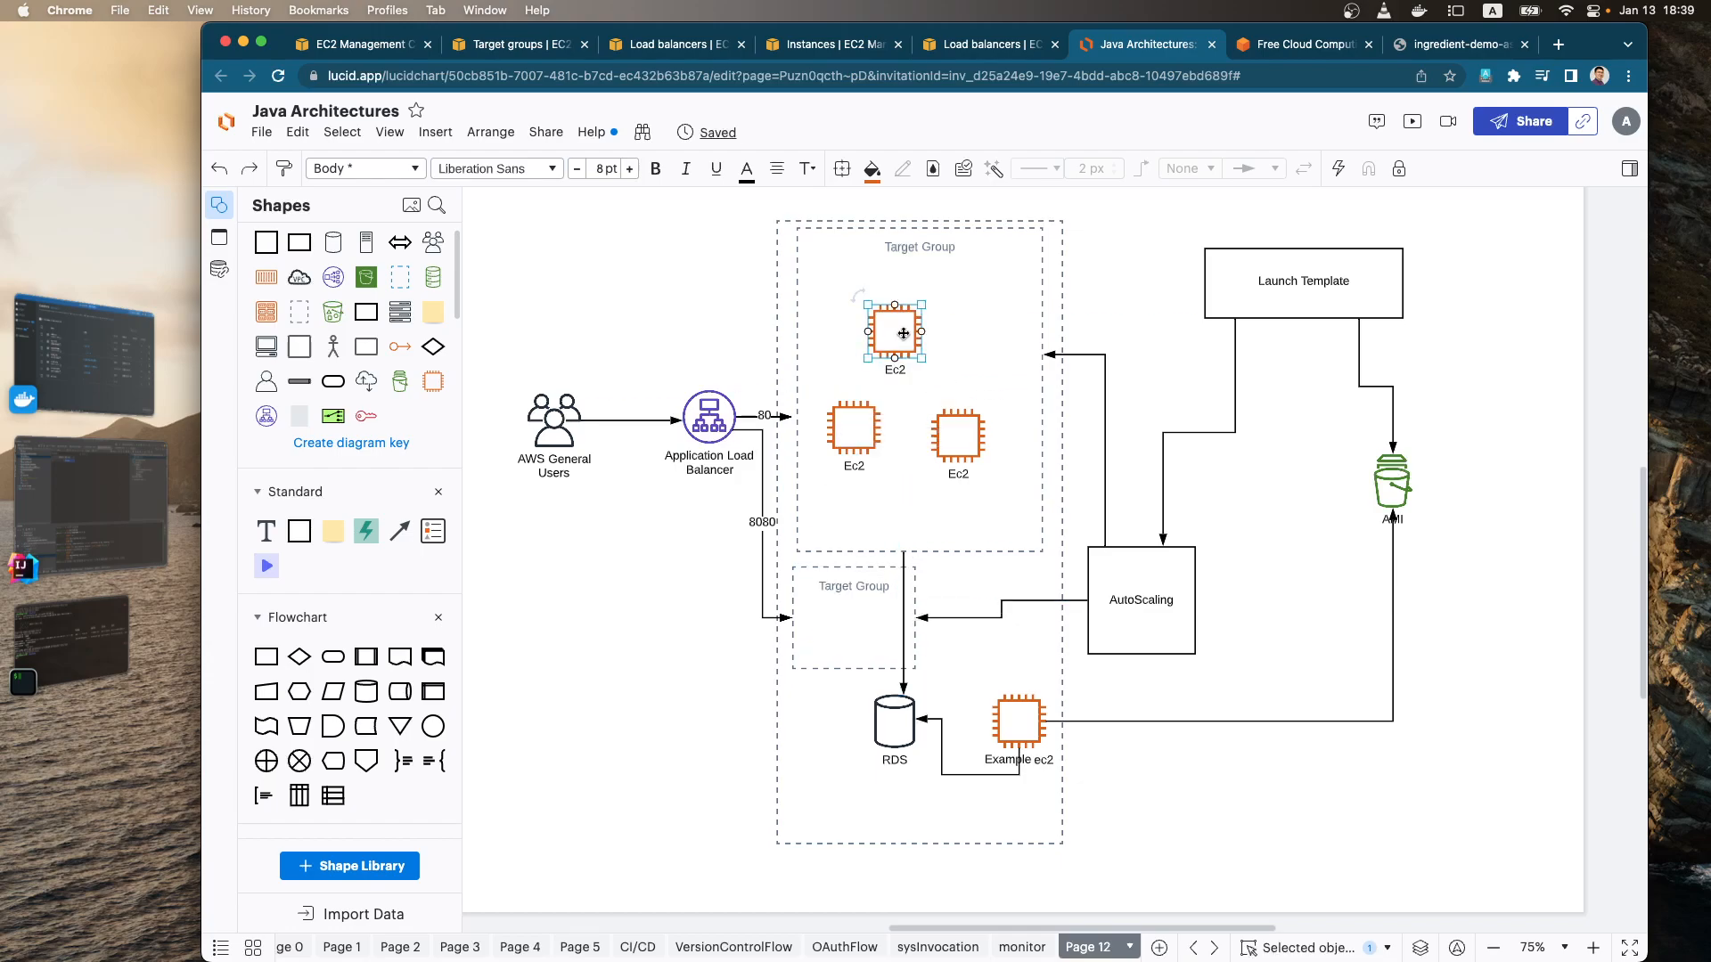
{"action": "left_click", "coordinate": [976, 371]}
{"action": "left_click_drag", "start_coordinate": [960, 432], "coordinate": [947, 404]}
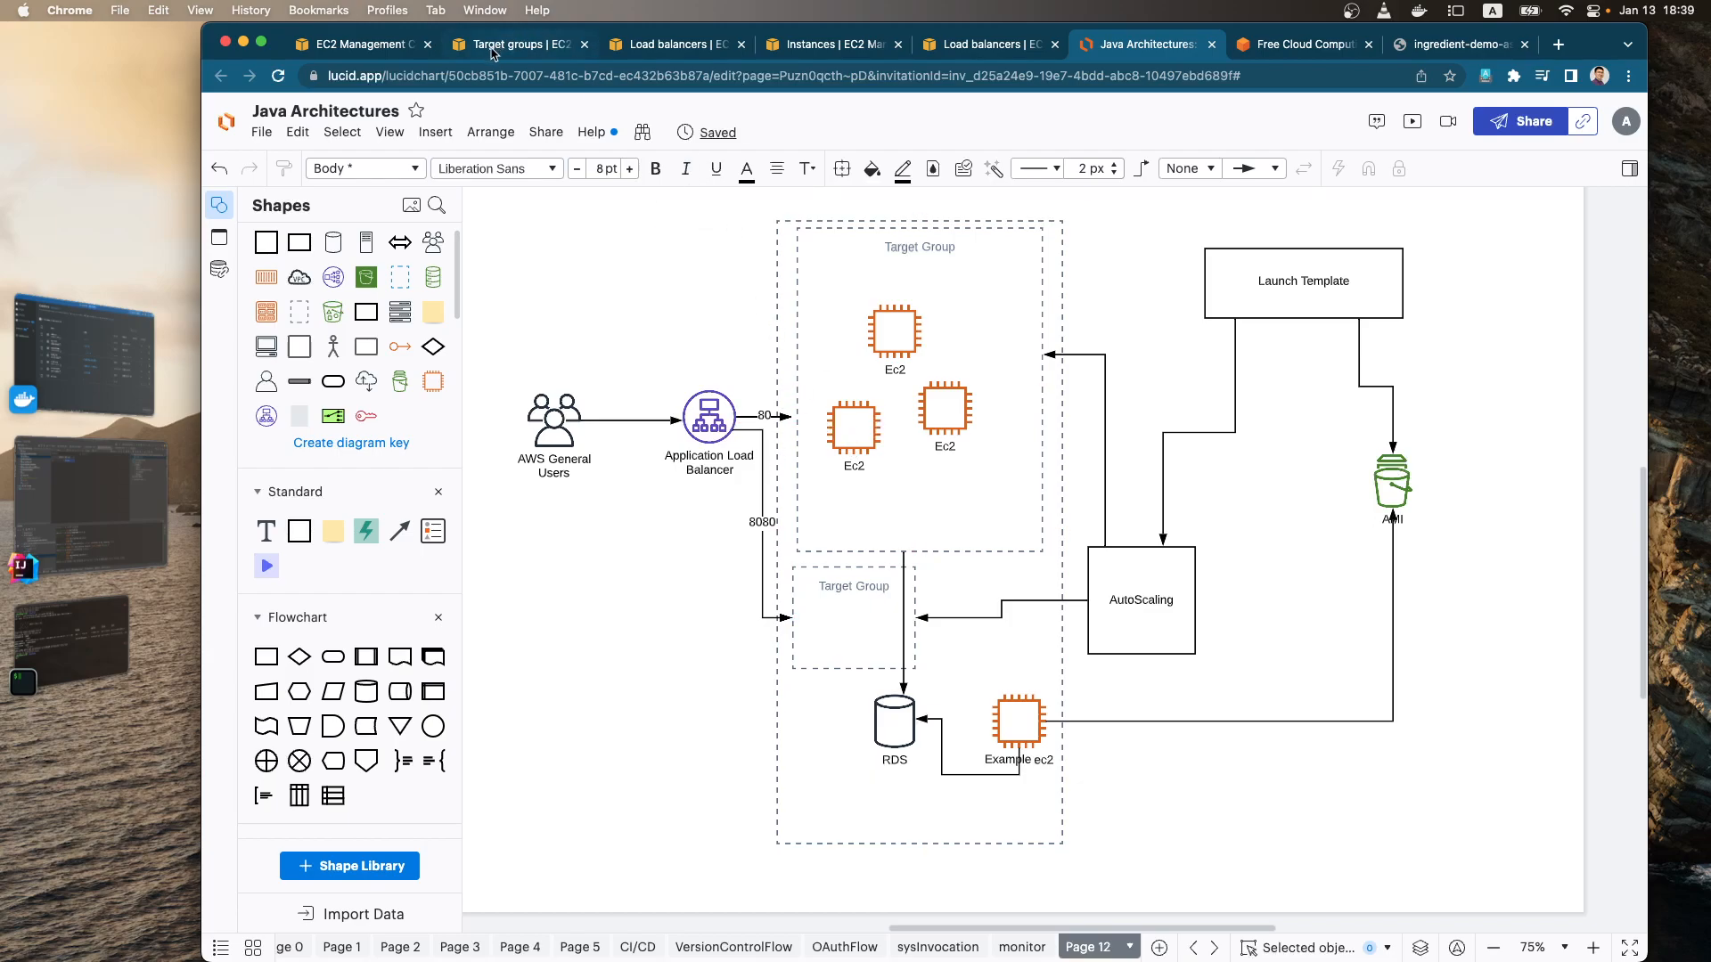
Step: Refresh the running EC2 instances list and the registered targets of Ingredient-Demo-ASG-LB-TG to check their status
{"action": "left_click", "coordinate": [392, 45]}
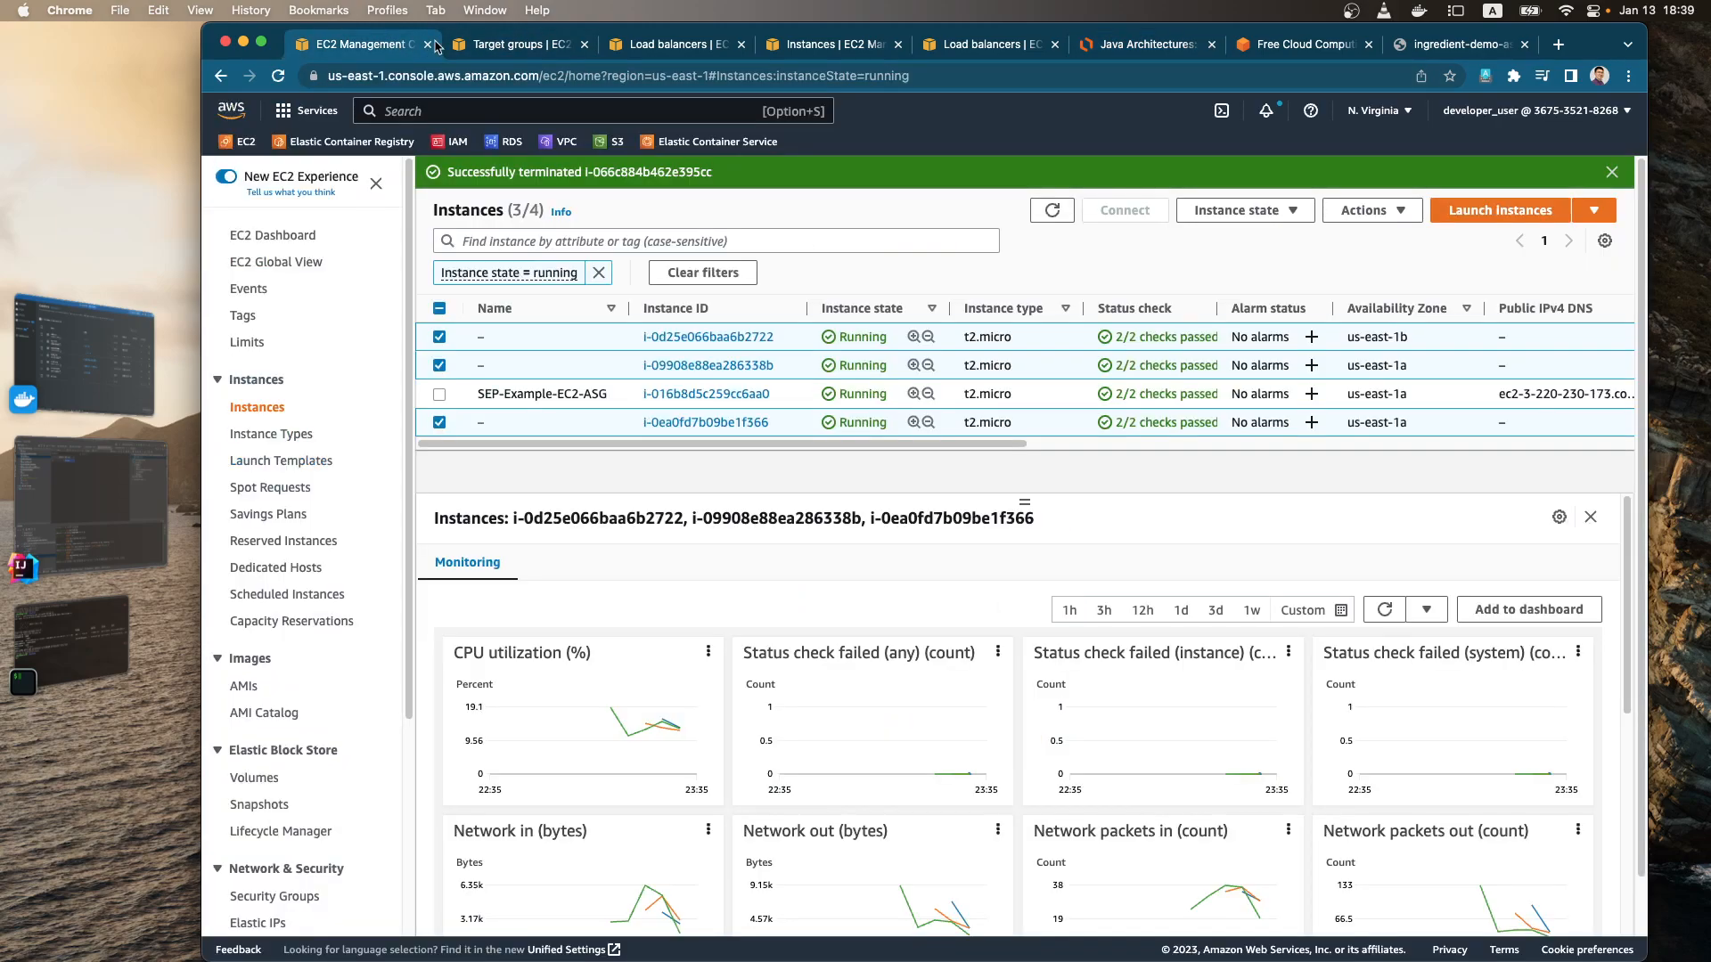
{"action": "left_click", "coordinate": [1052, 214]}
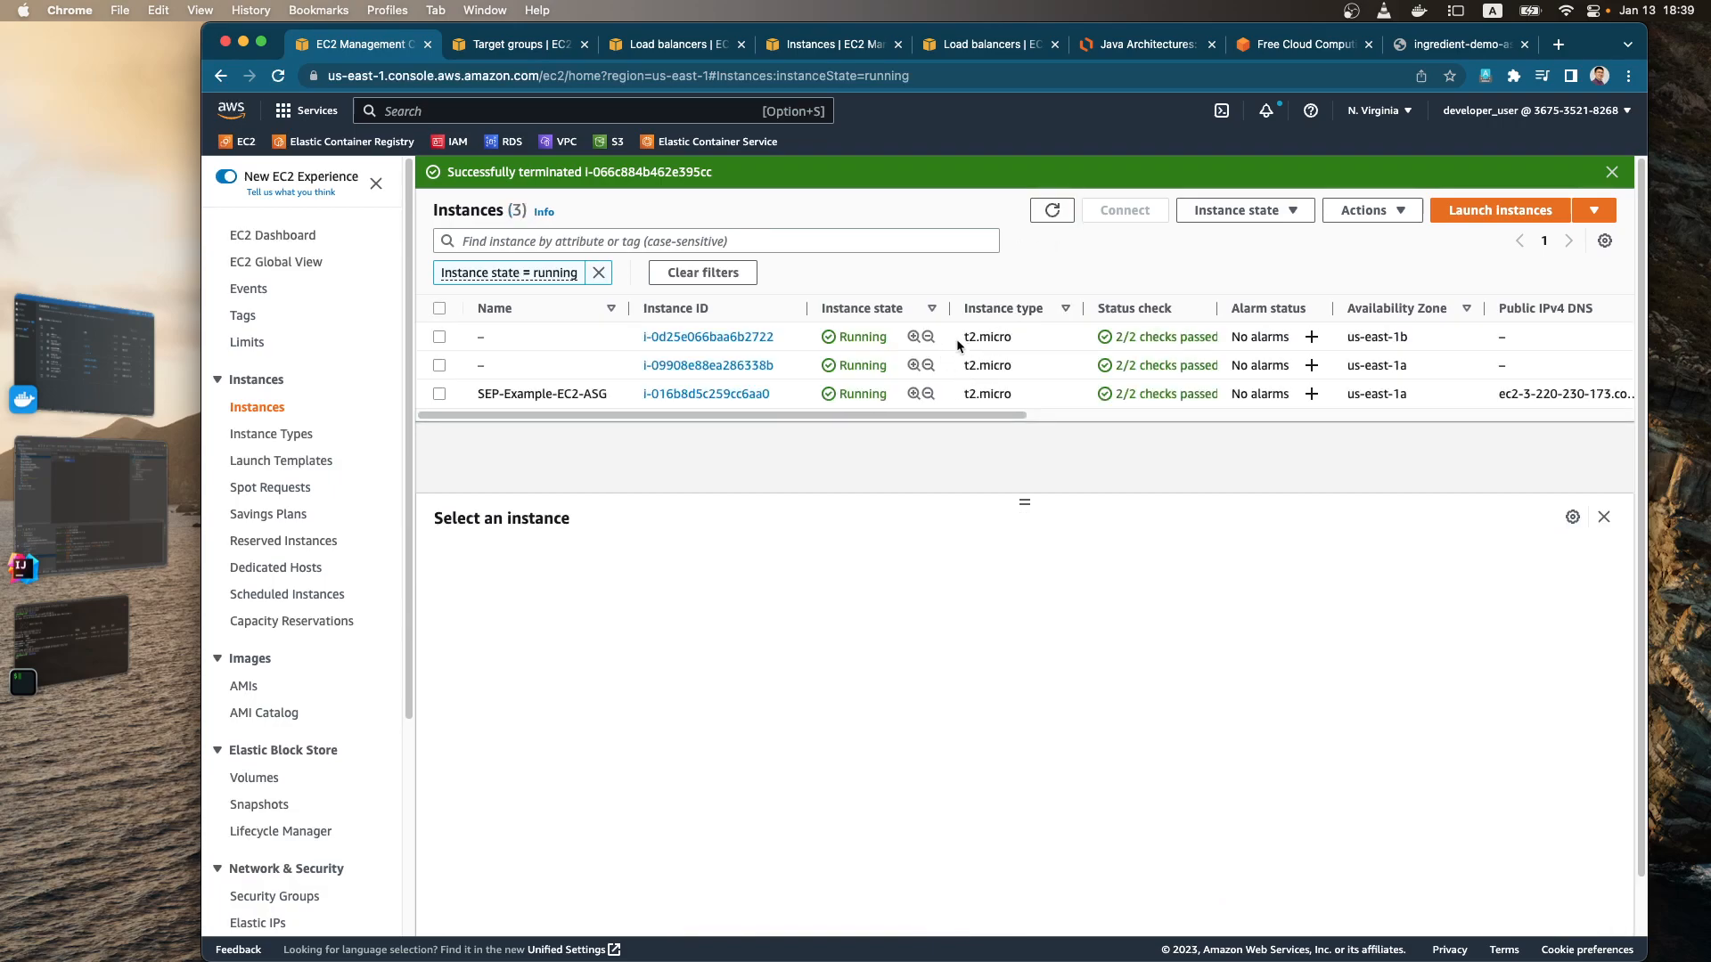
{"action": "left_click", "coordinate": [1052, 211]}
{"action": "left_click", "coordinate": [521, 51]}
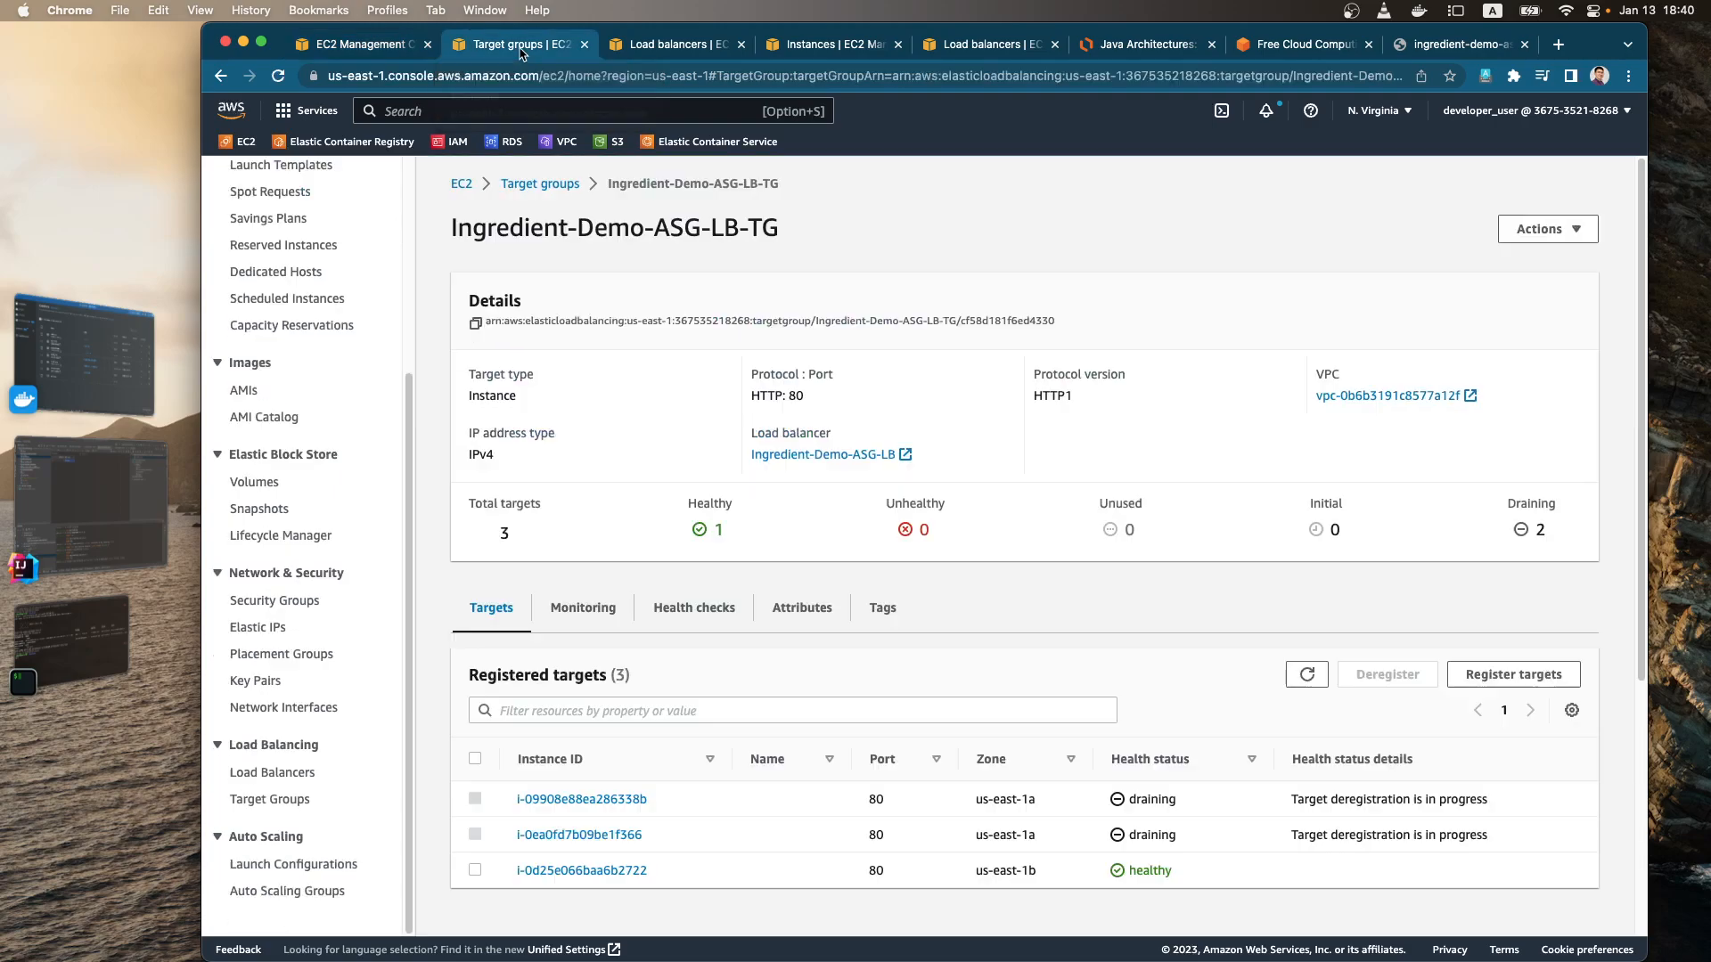
{"action": "left_click", "coordinate": [1311, 668]}
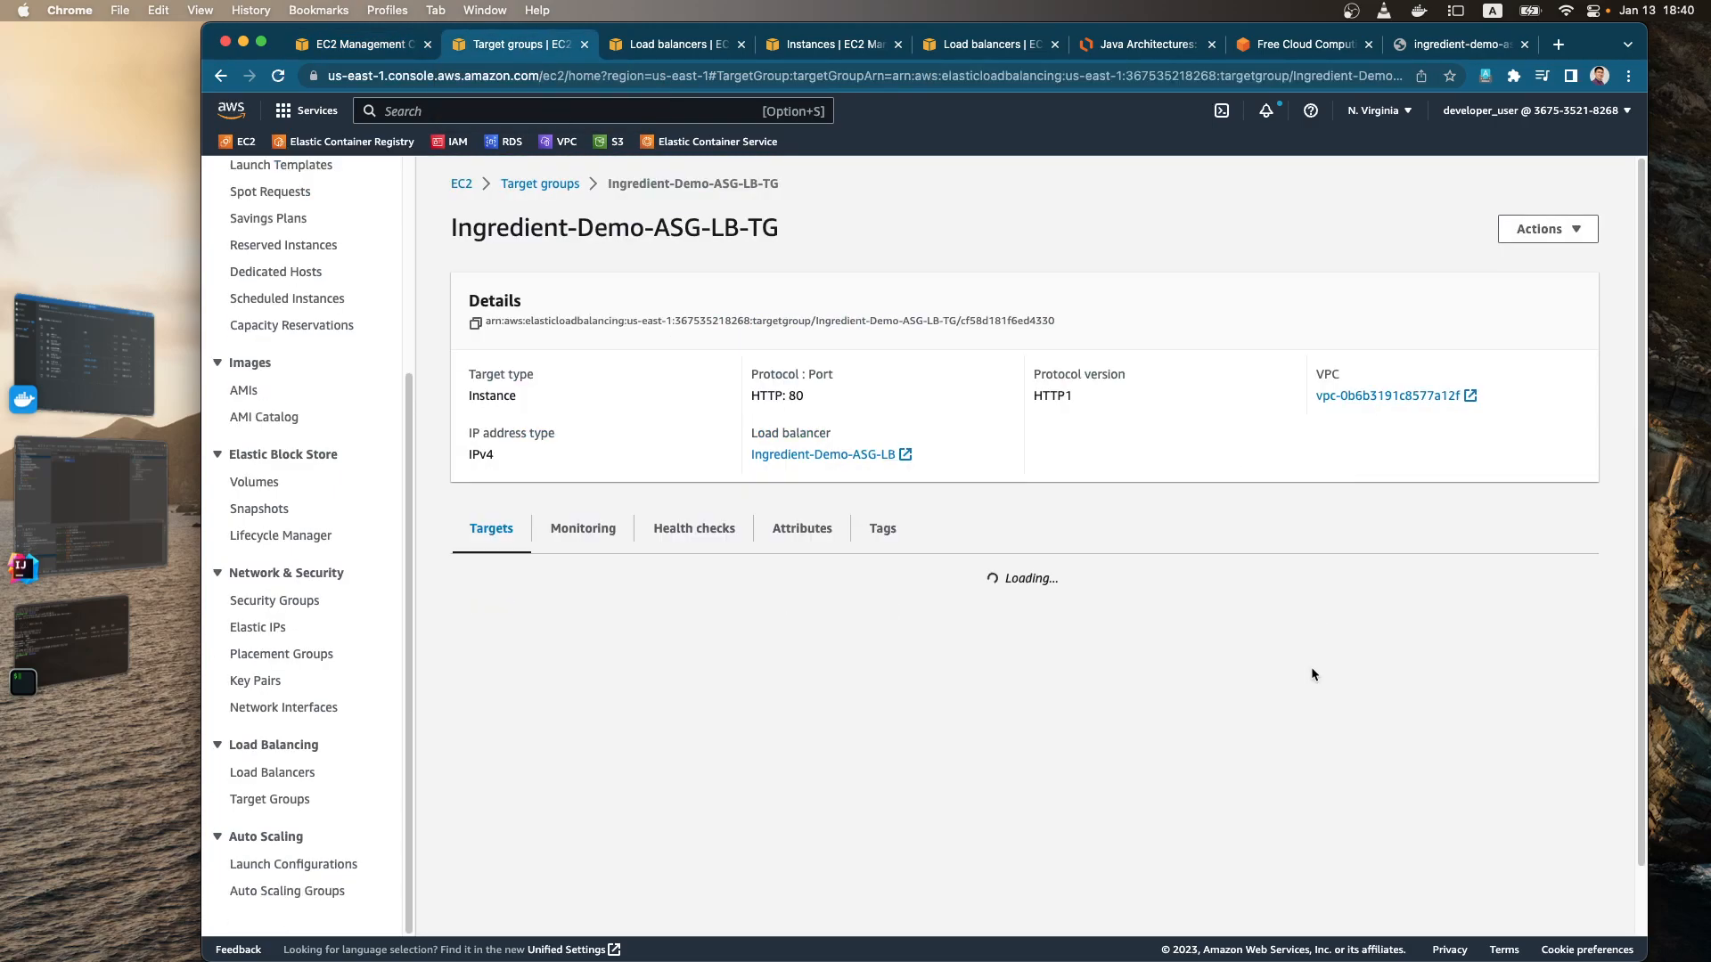
{"action": "left_click", "coordinate": [1310, 675]}
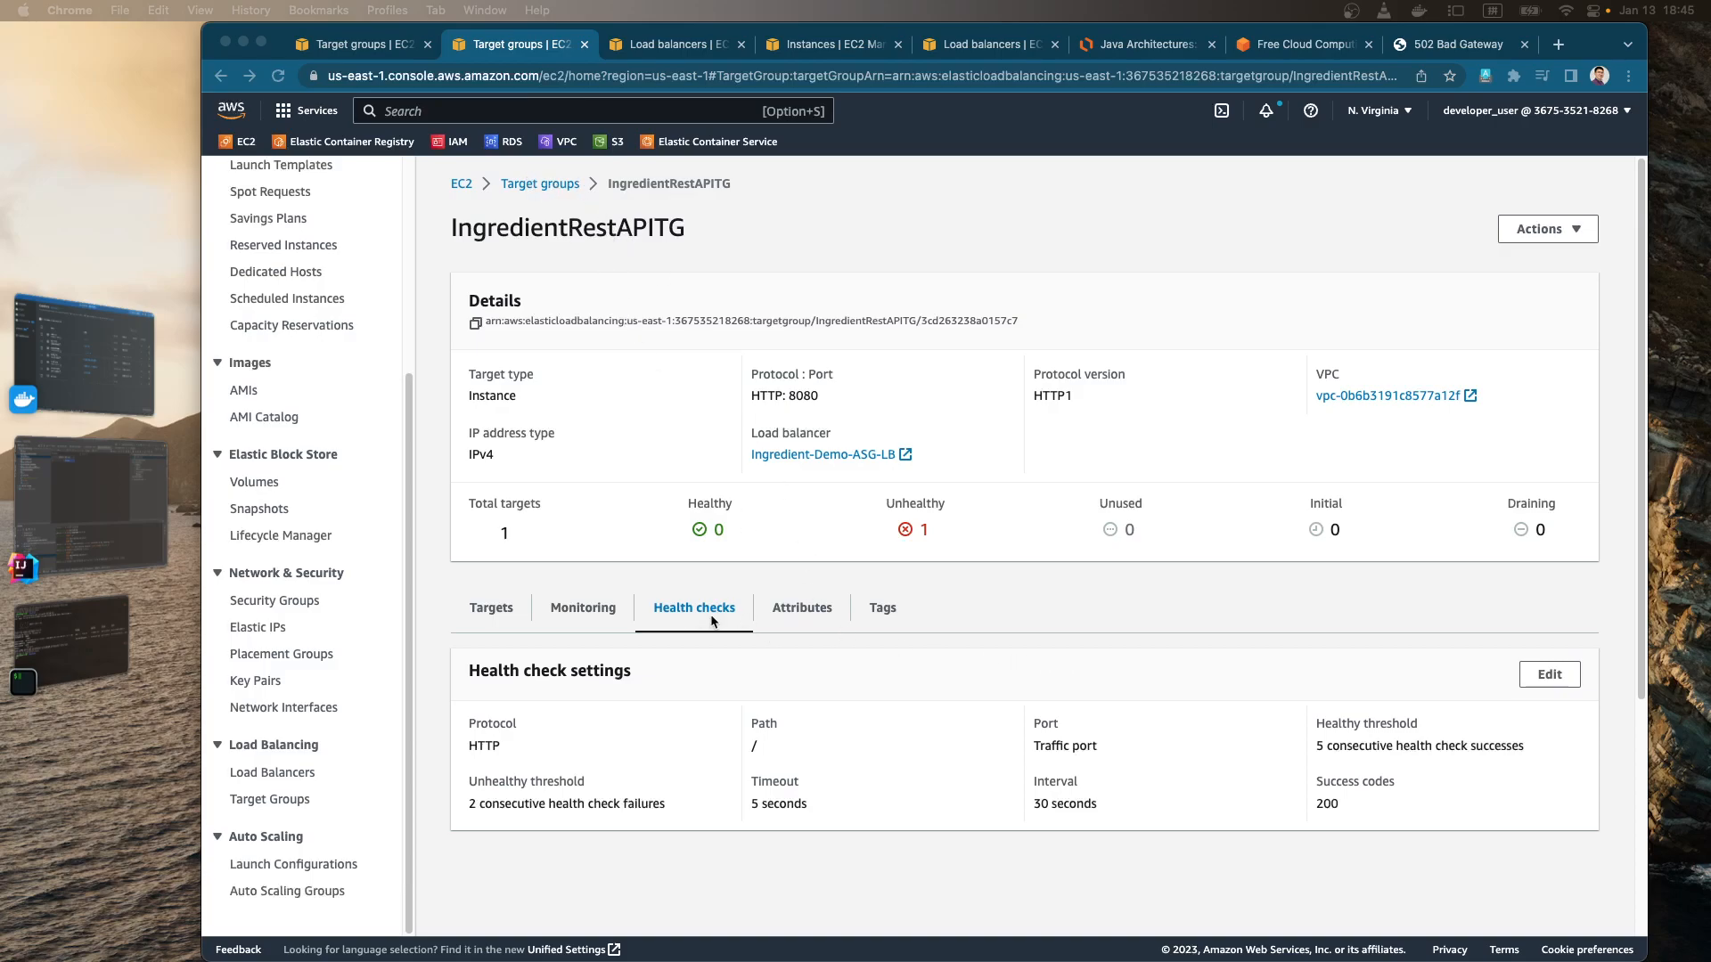
Step: Review the IngredientRestAPITG health check settings, set the health check path to /ingredient and save the changes
{"action": "left_click", "coordinate": [1123, 742]}
{"action": "left_click_drag", "start_coordinate": [795, 397], "coordinate": [809, 396]}
{"action": "left_click_drag", "start_coordinate": [760, 746], "coordinate": [745, 746]}
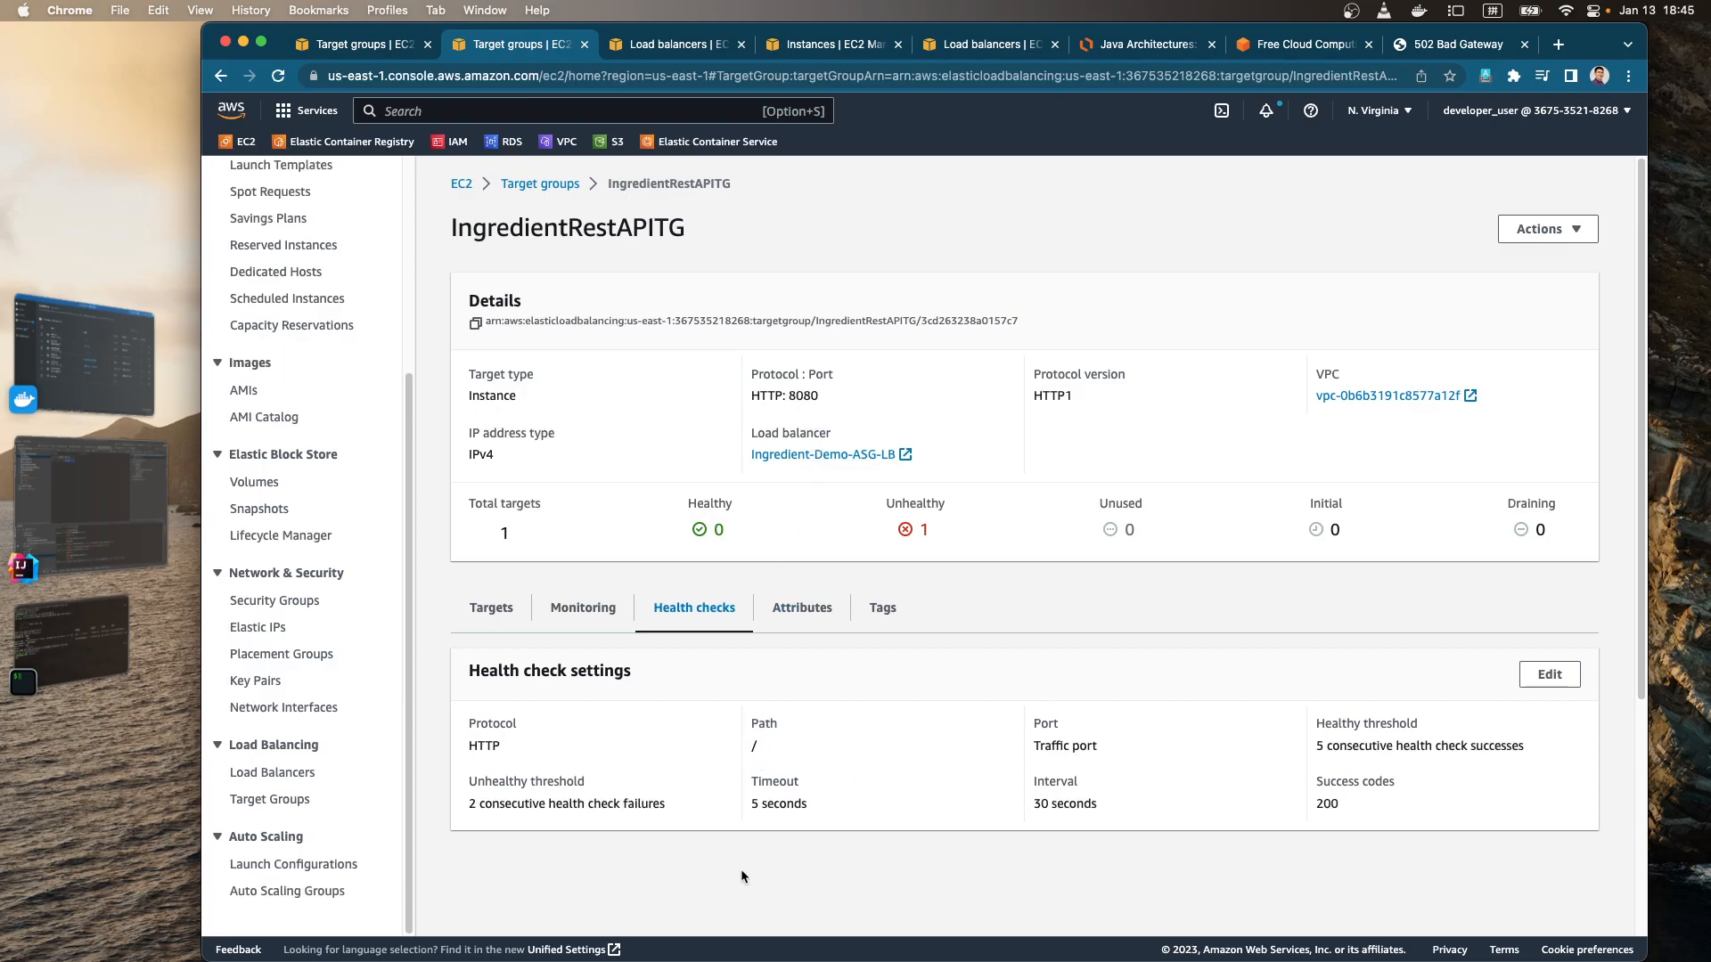
{"action": "left_click", "coordinate": [1549, 674]}
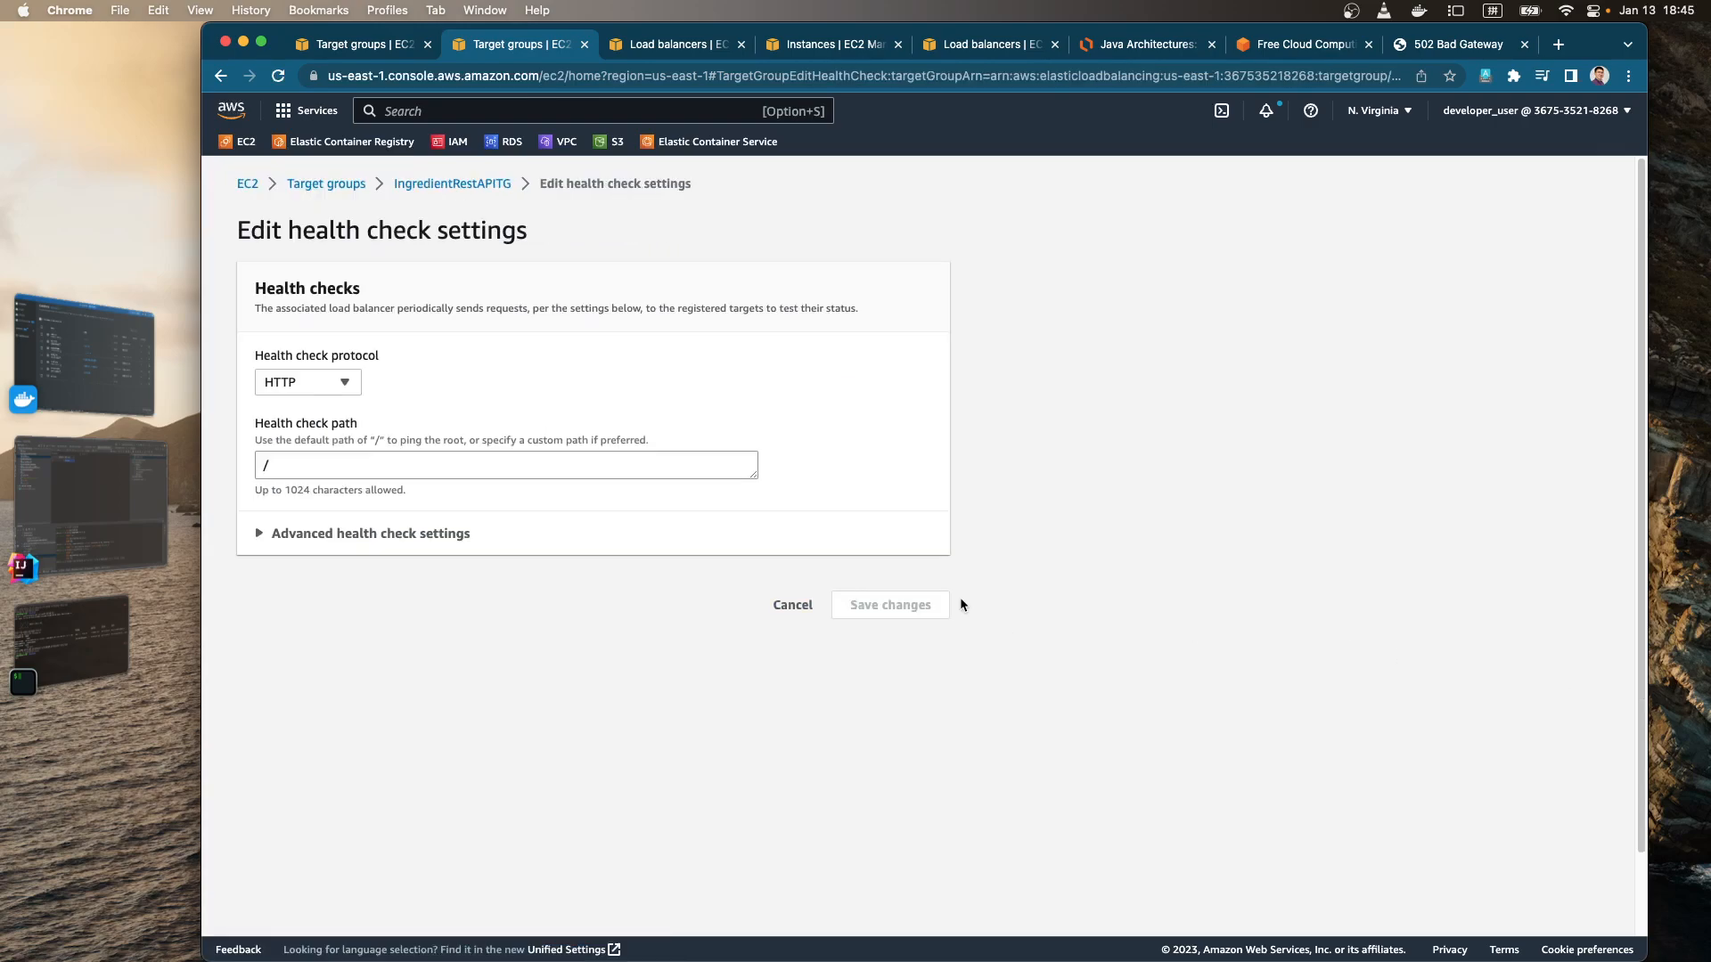
{"action": "left_click", "coordinate": [426, 467]}
{"action": "type", "text": "ingredient"}
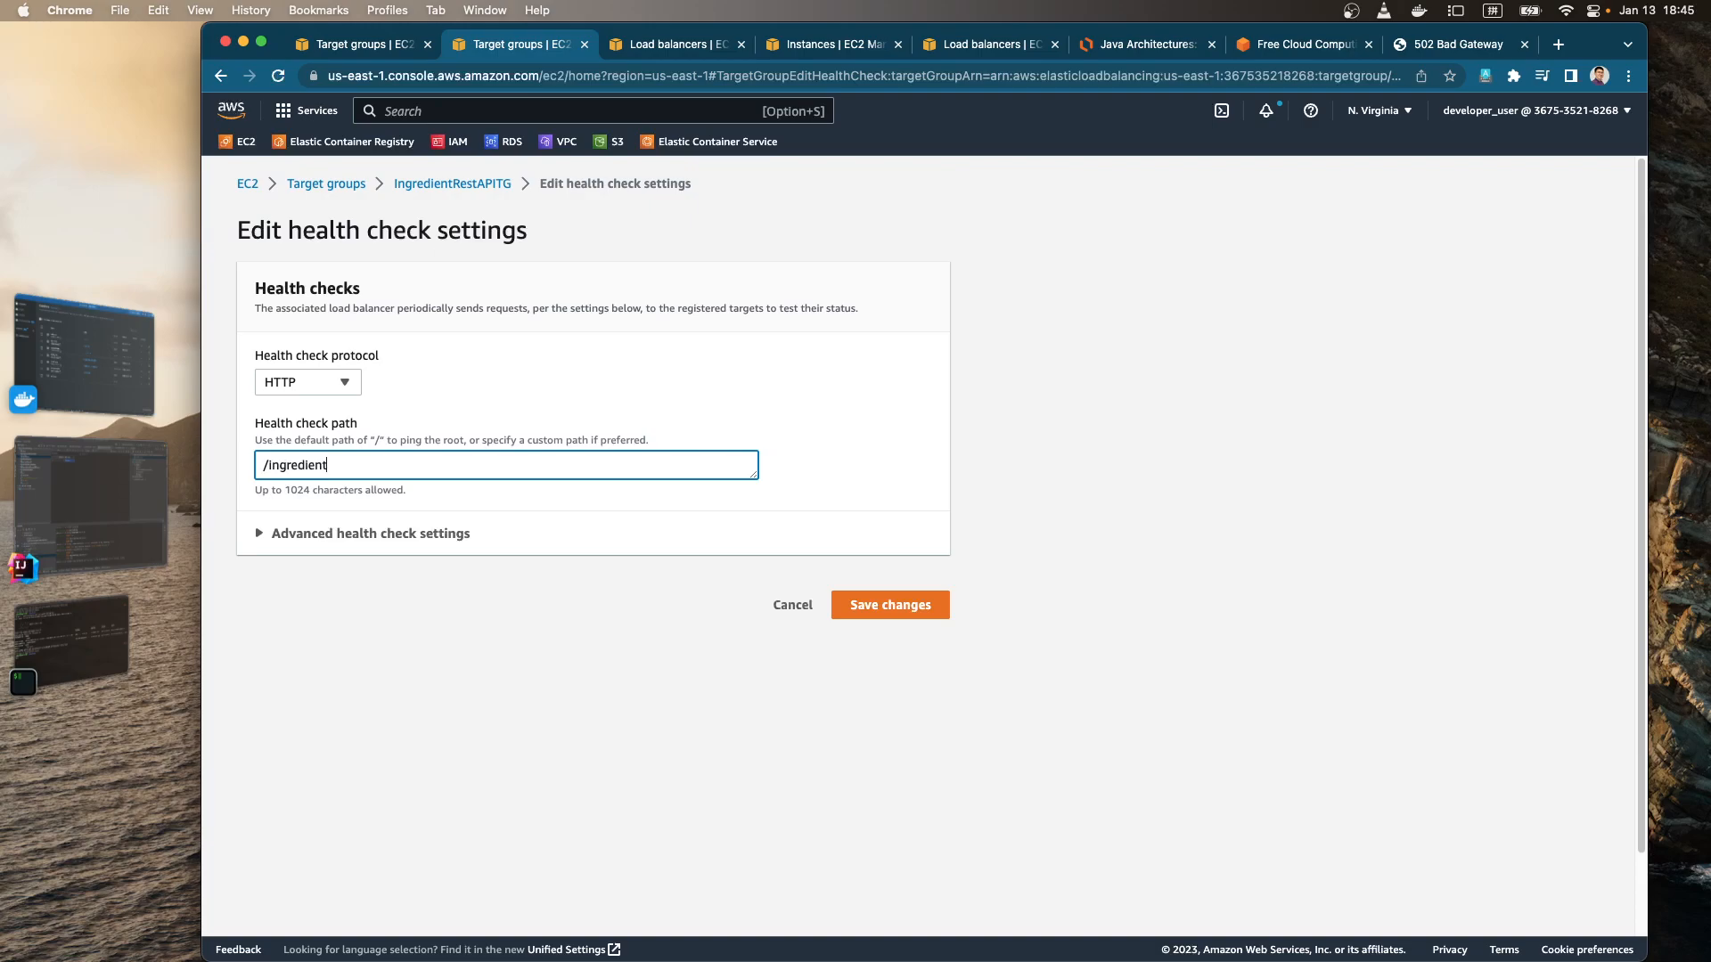
{"action": "key", "text": "ctrl+space"}
{"action": "left_click", "coordinate": [891, 607]}
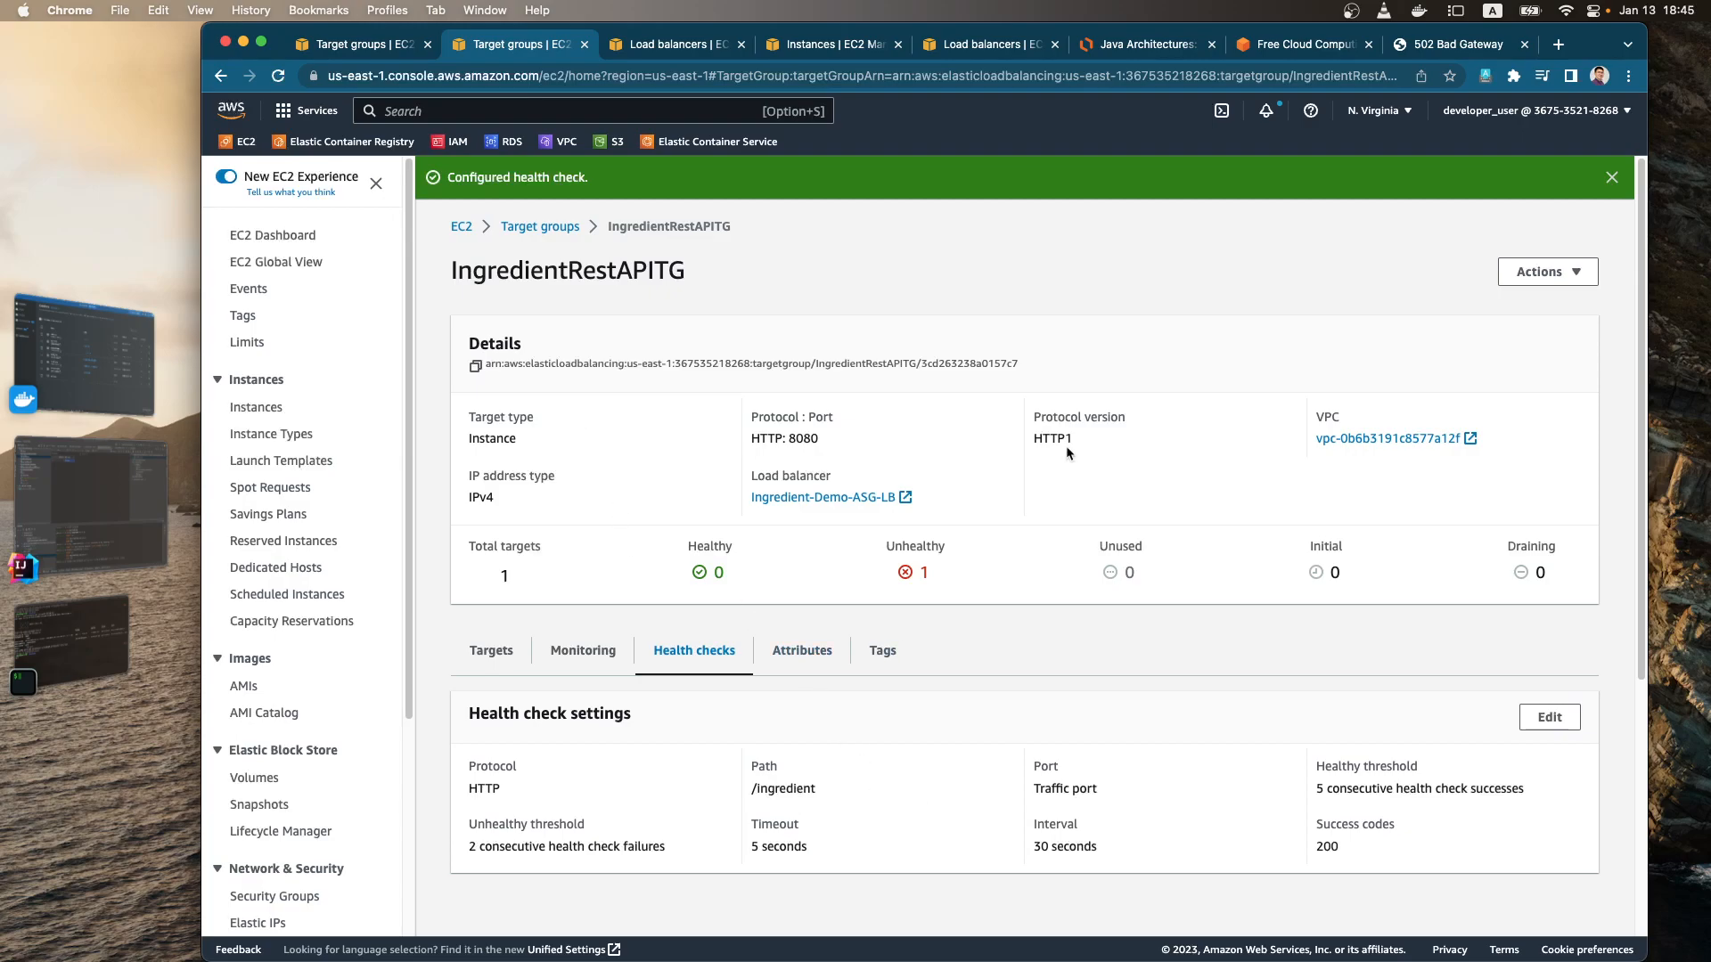
Step: Edit the IngredientRestAPITG health check settings again and override the health check port with 80
{"action": "left_click", "coordinate": [1550, 718]}
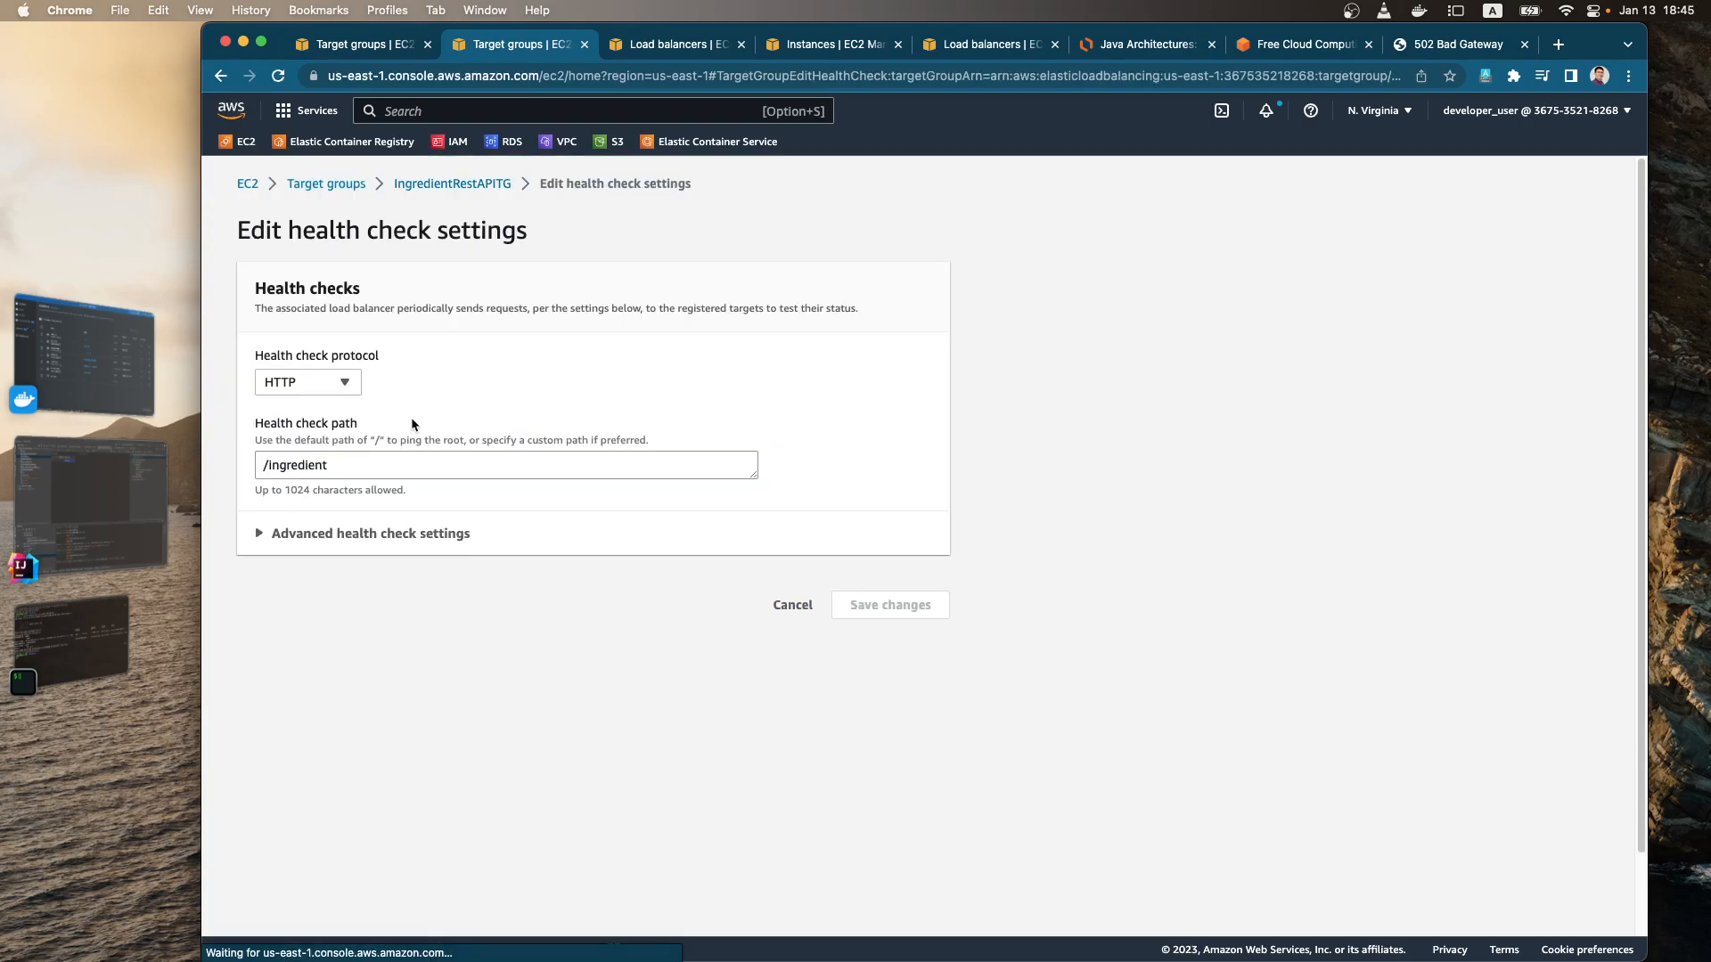
{"action": "left_click", "coordinate": [356, 383]}
{"action": "left_click", "coordinate": [420, 369]}
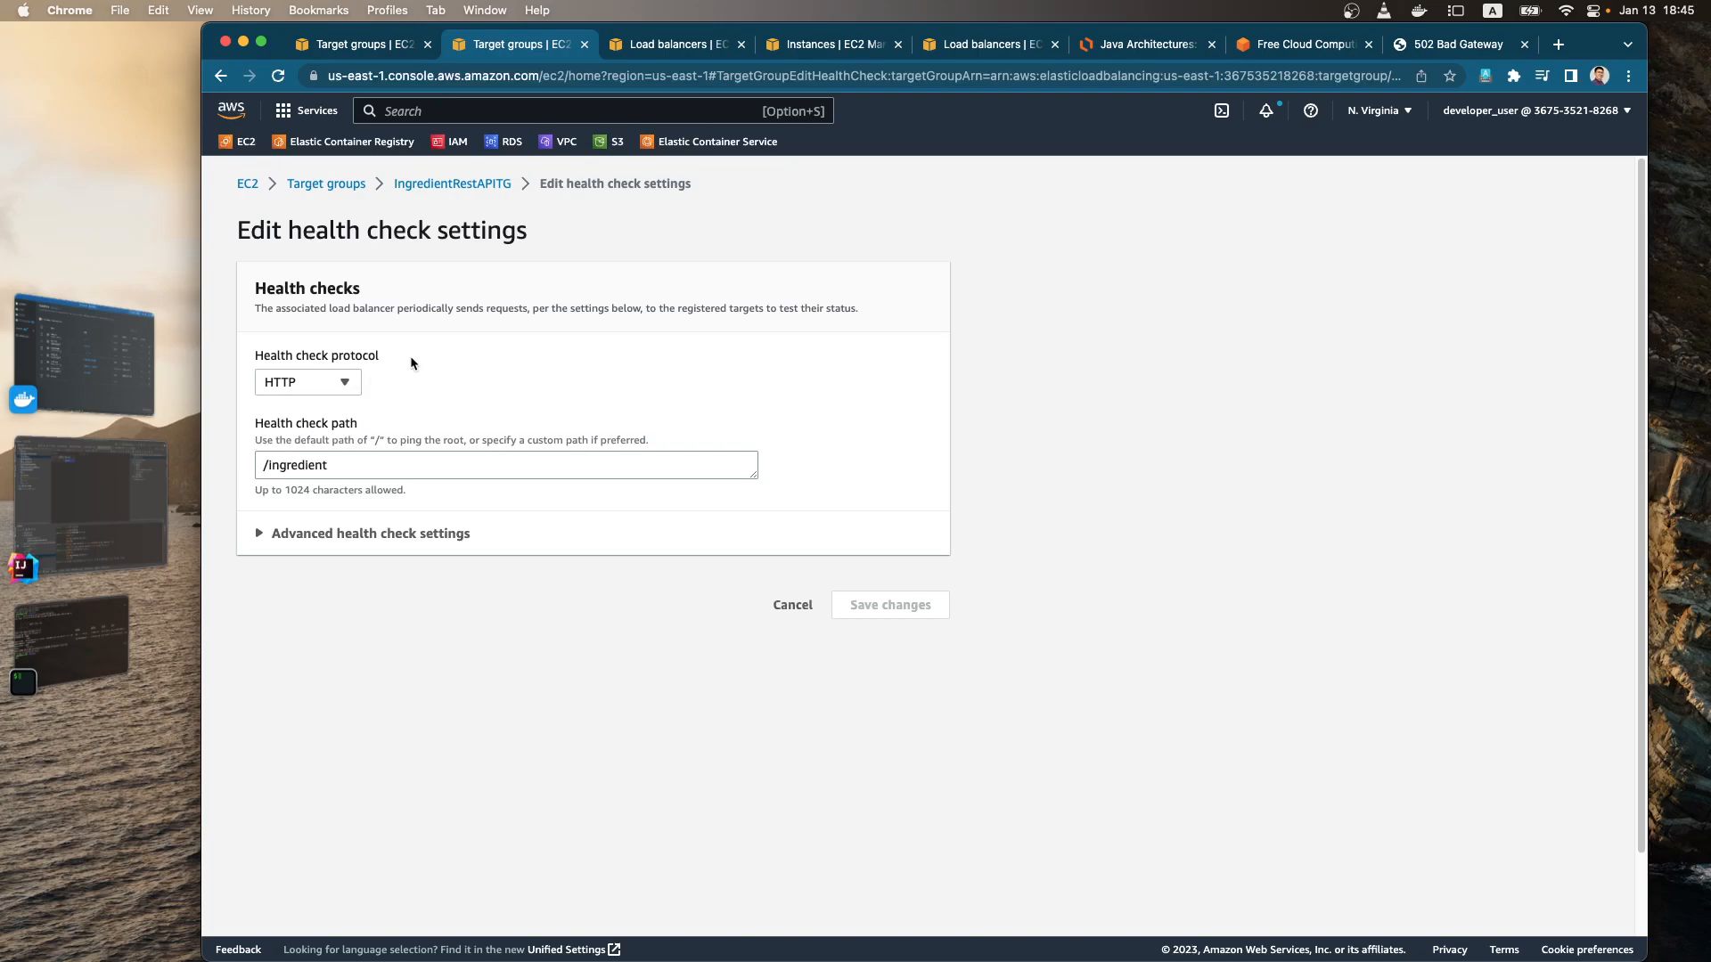
{"action": "left_click", "coordinate": [303, 533]}
{"action": "scroll", "coordinate": [308, 535], "scroll_direction": "down", "scroll_amount": 2}
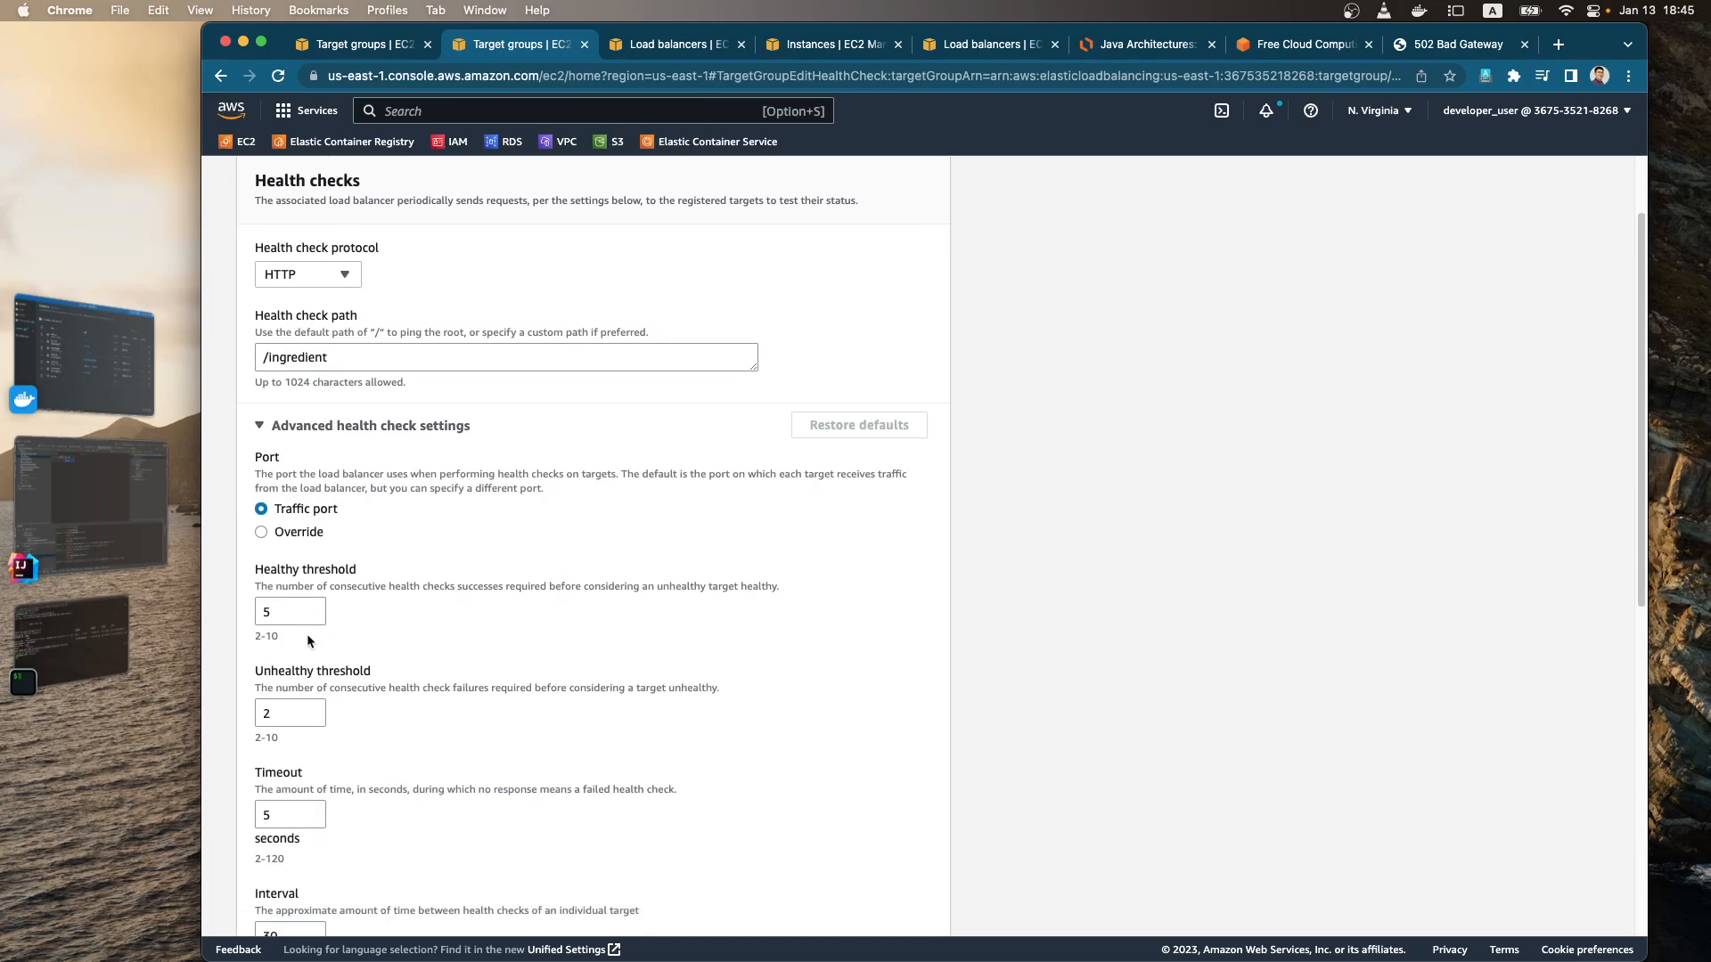
{"action": "left_click", "coordinate": [302, 533]}
{"action": "left_click", "coordinate": [291, 560]}
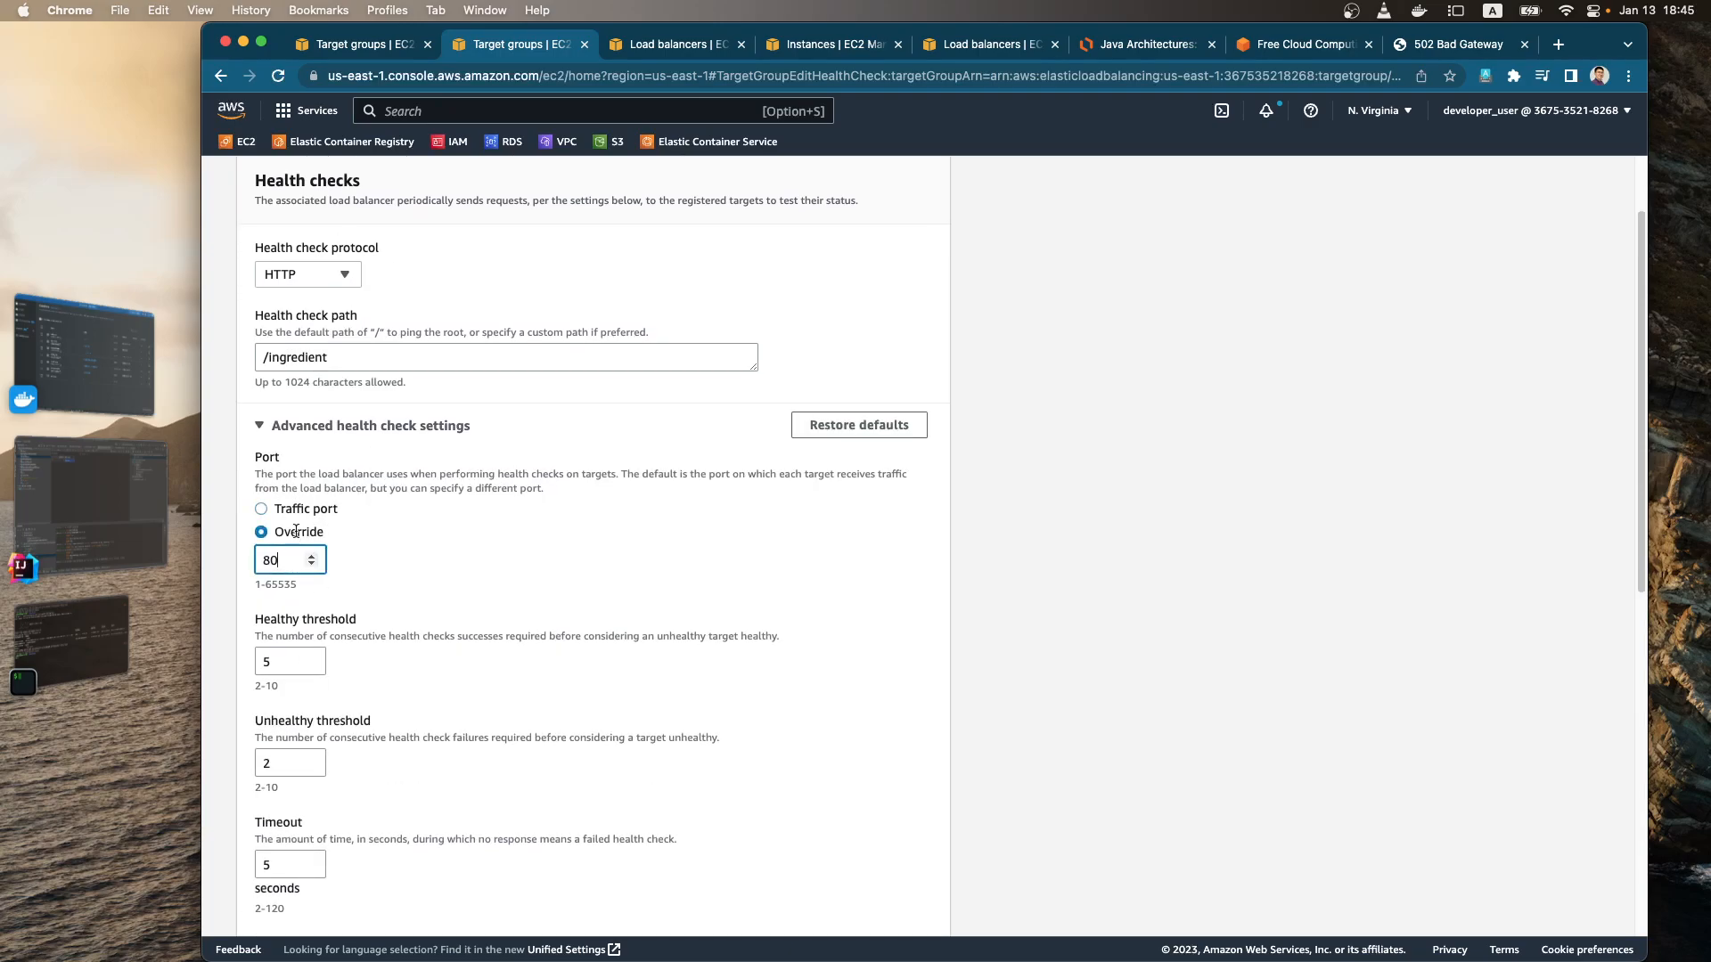
Step: Set the health check path to / and save the health check changes
{"action": "left_click_drag", "start_coordinate": [331, 357], "coordinate": [272, 364]}
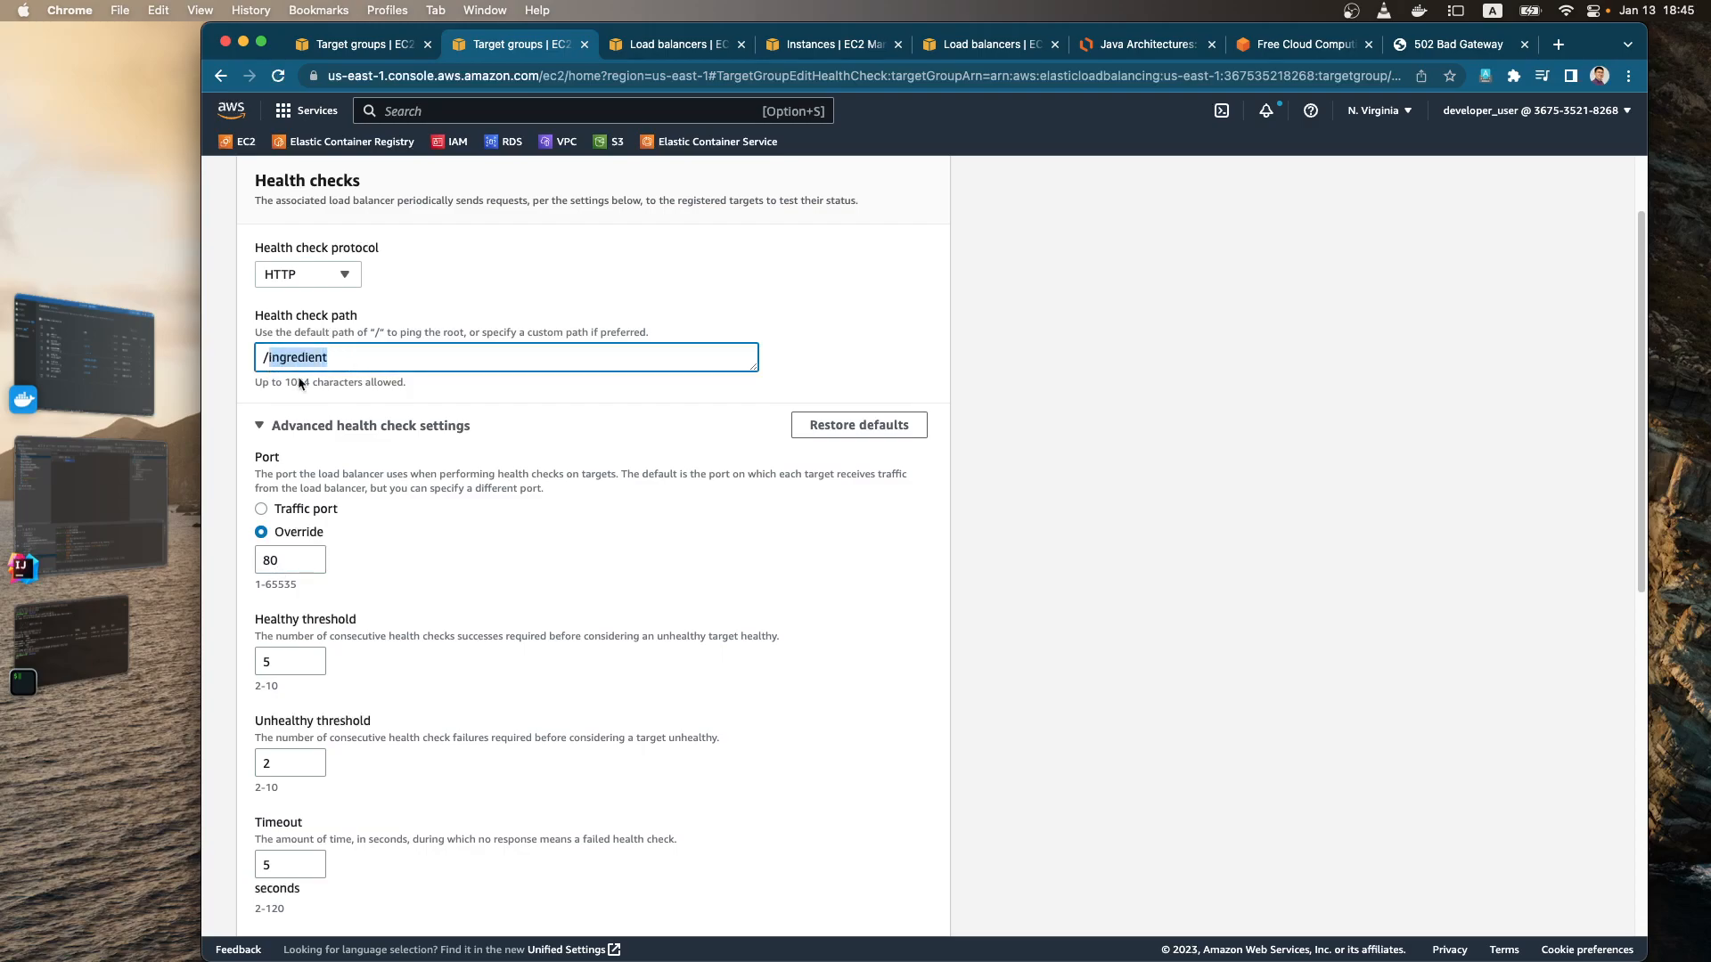
{"action": "key", "text": "BackSpace"}
{"action": "left_click", "coordinate": [864, 340]}
{"action": "scroll", "coordinate": [784, 501], "scroll_direction": "down", "scroll_amount": 10}
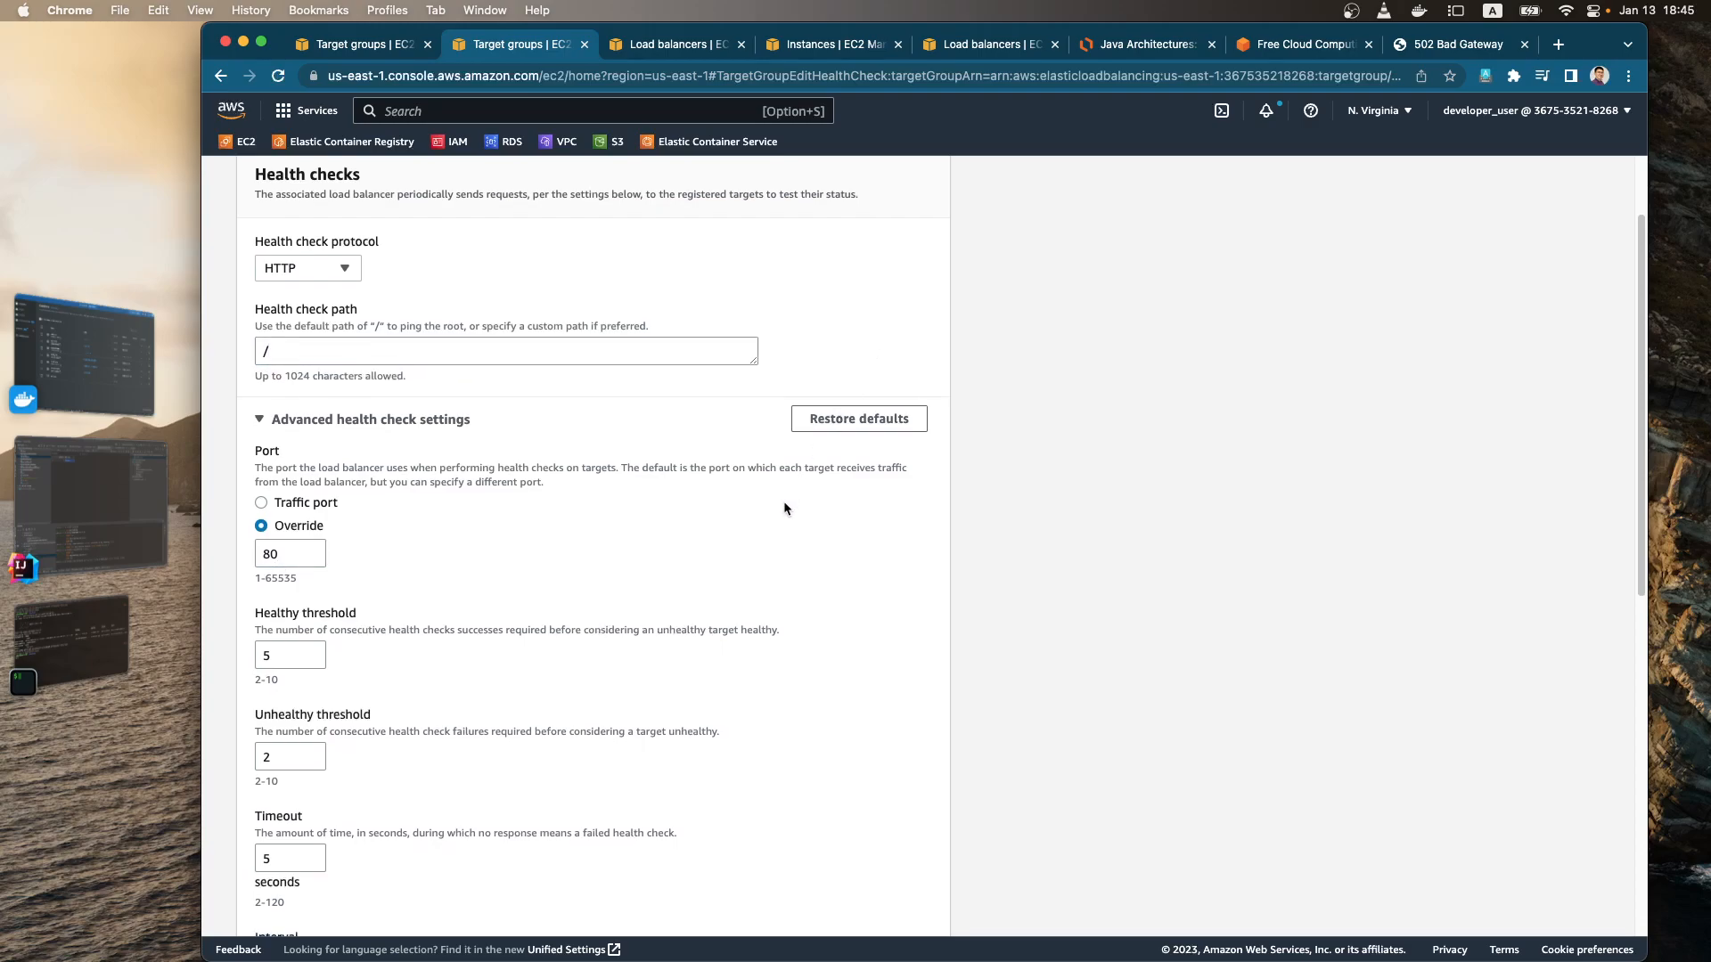
{"action": "left_click", "coordinate": [895, 524]}
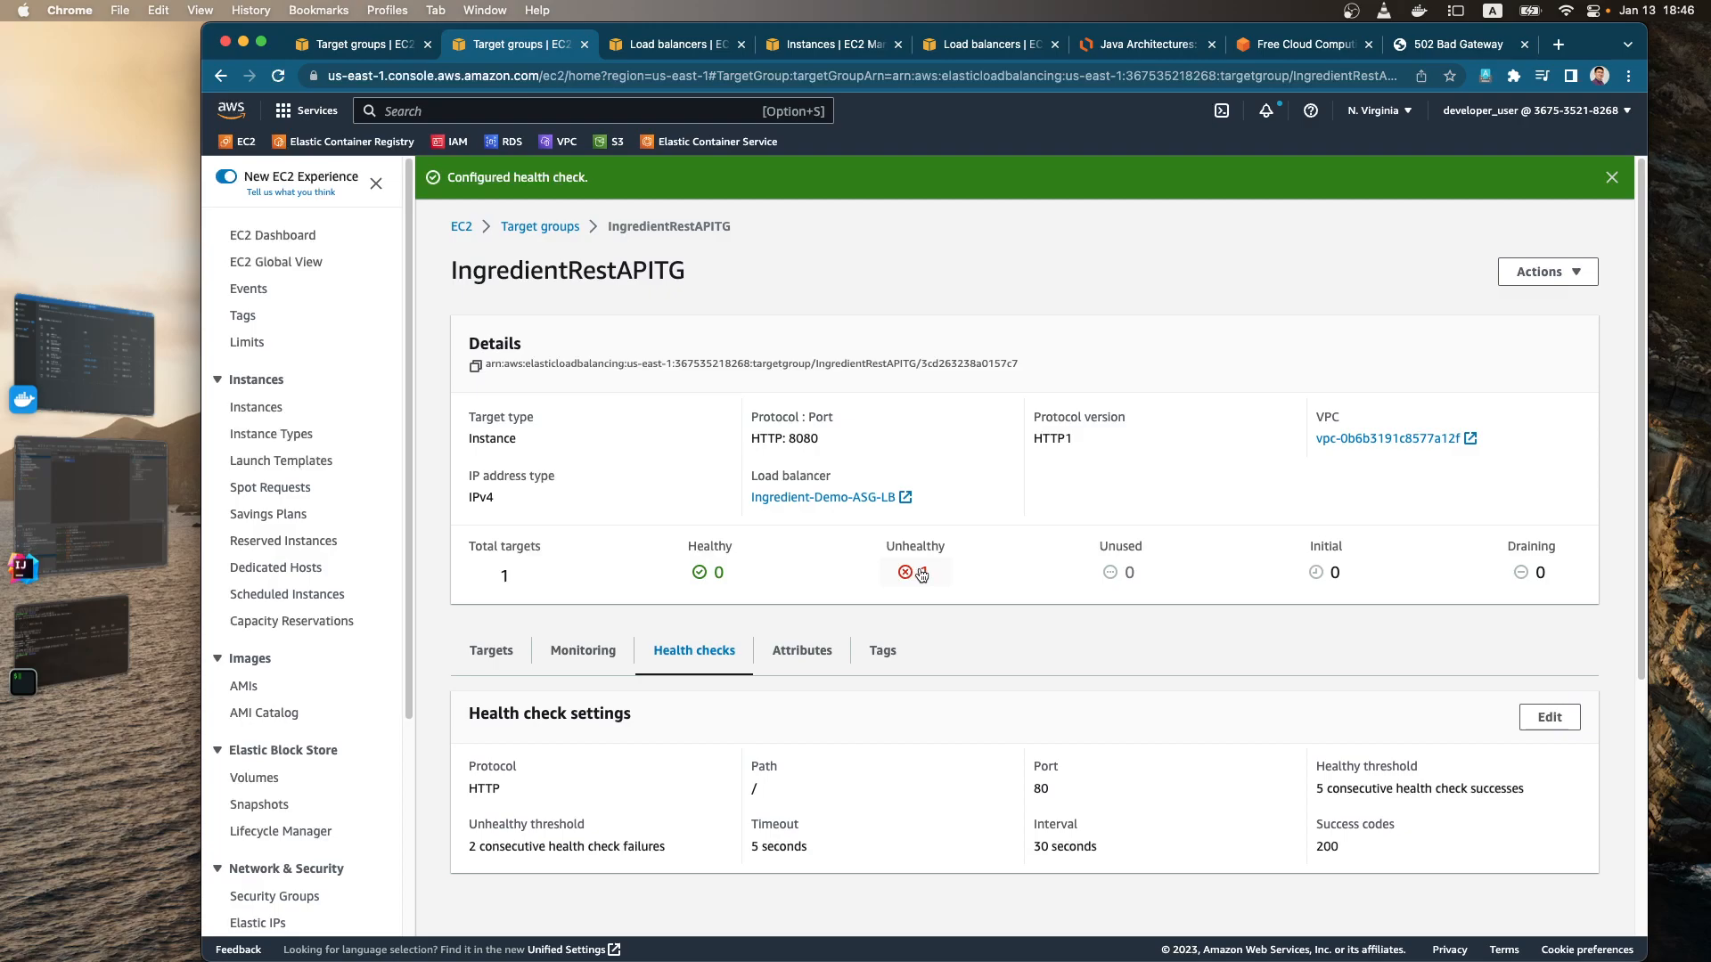
Step: Open the details of the Ingredient-Demo-ASG Auto Scaling group
{"action": "scroll", "coordinate": [535, 570], "scroll_direction": "down", "scroll_amount": 3}
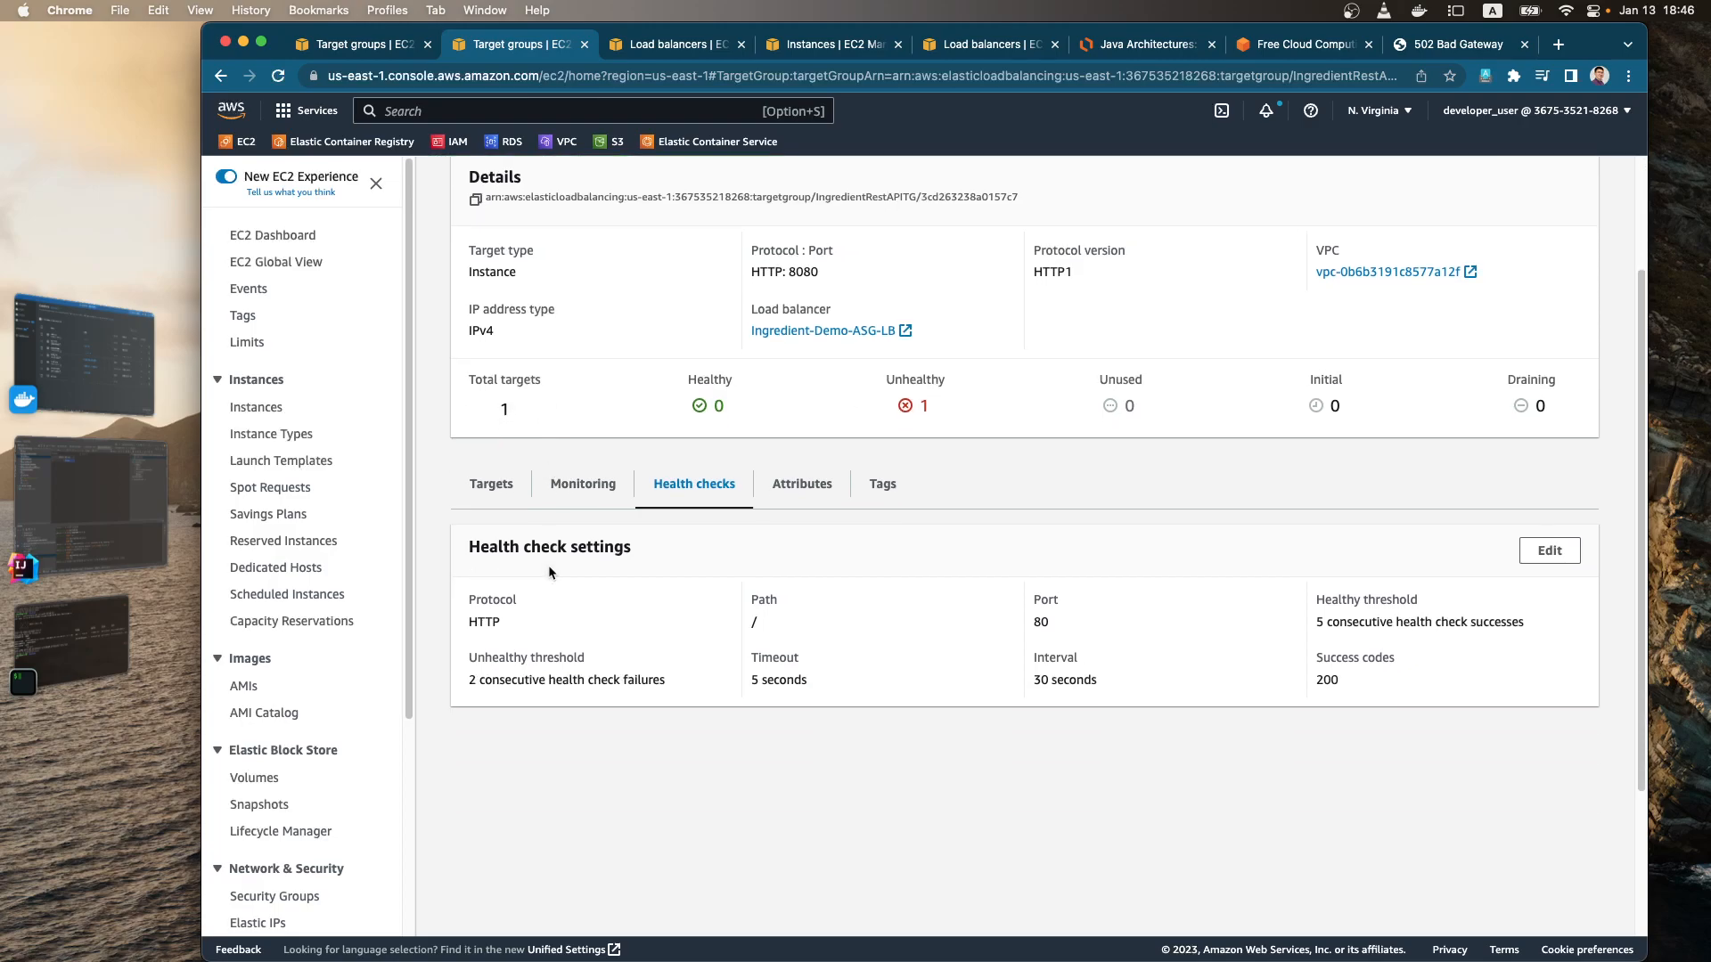
{"action": "scroll", "coordinate": [367, 709], "scroll_direction": "down", "scroll_amount": 3}
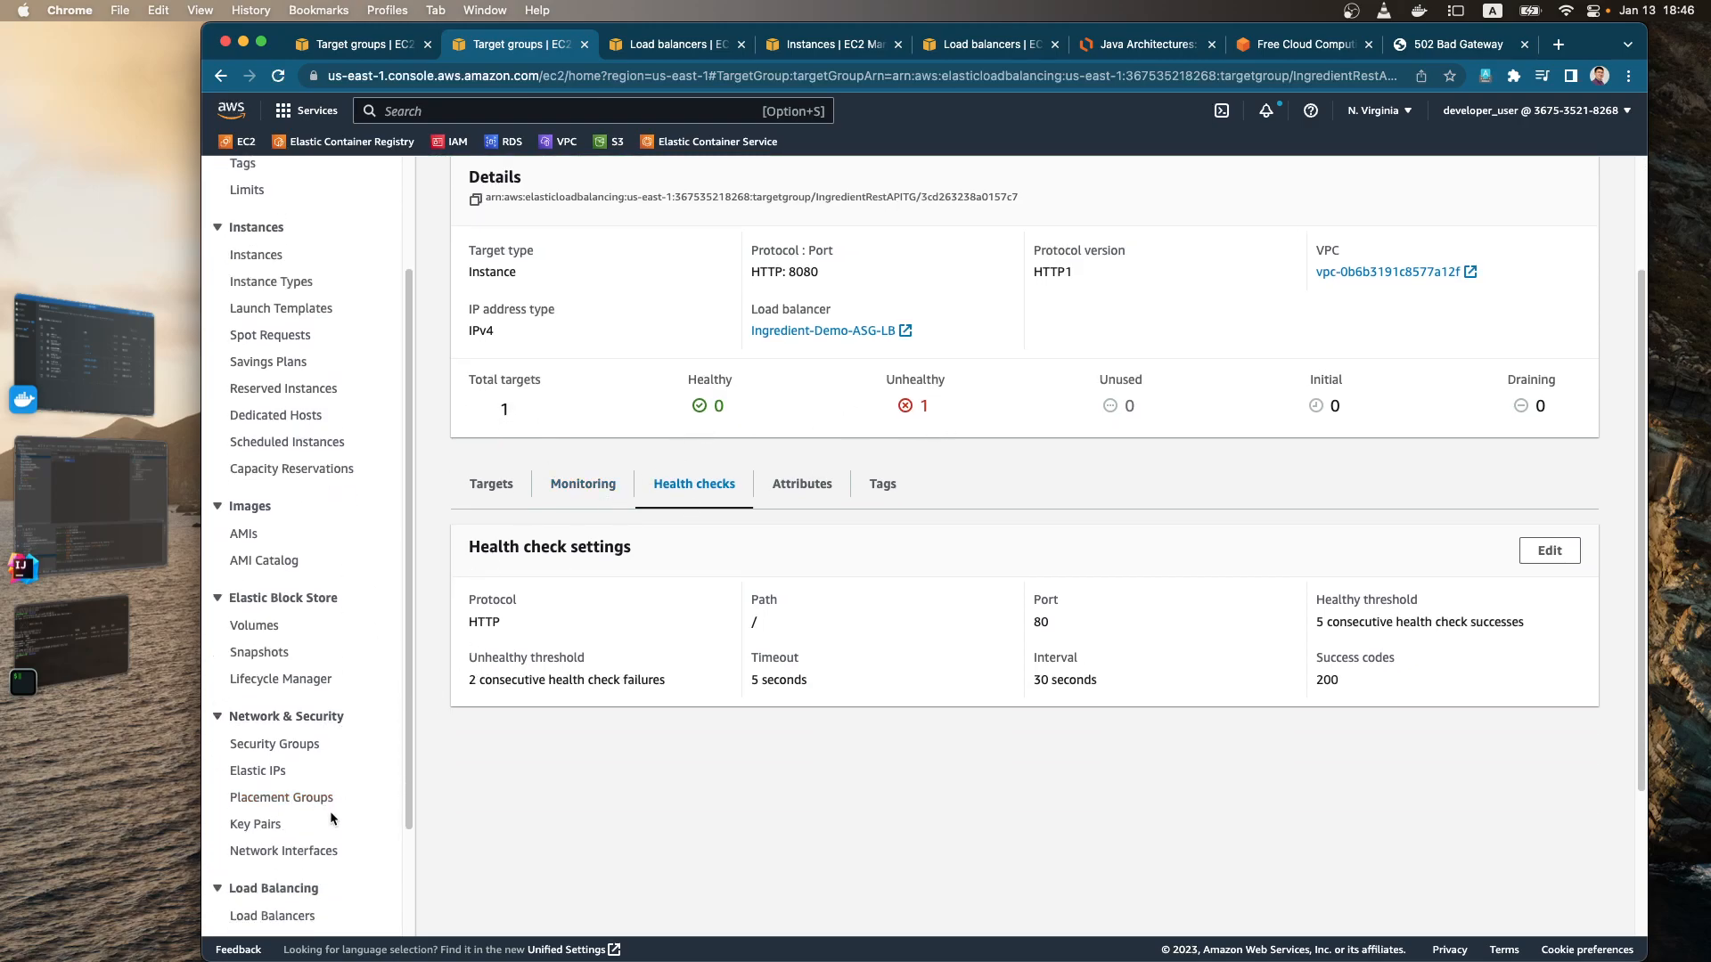
{"action": "left_click", "coordinate": [300, 906]}
{"action": "scroll", "coordinate": [301, 909], "scroll_direction": "down", "scroll_amount": 3}
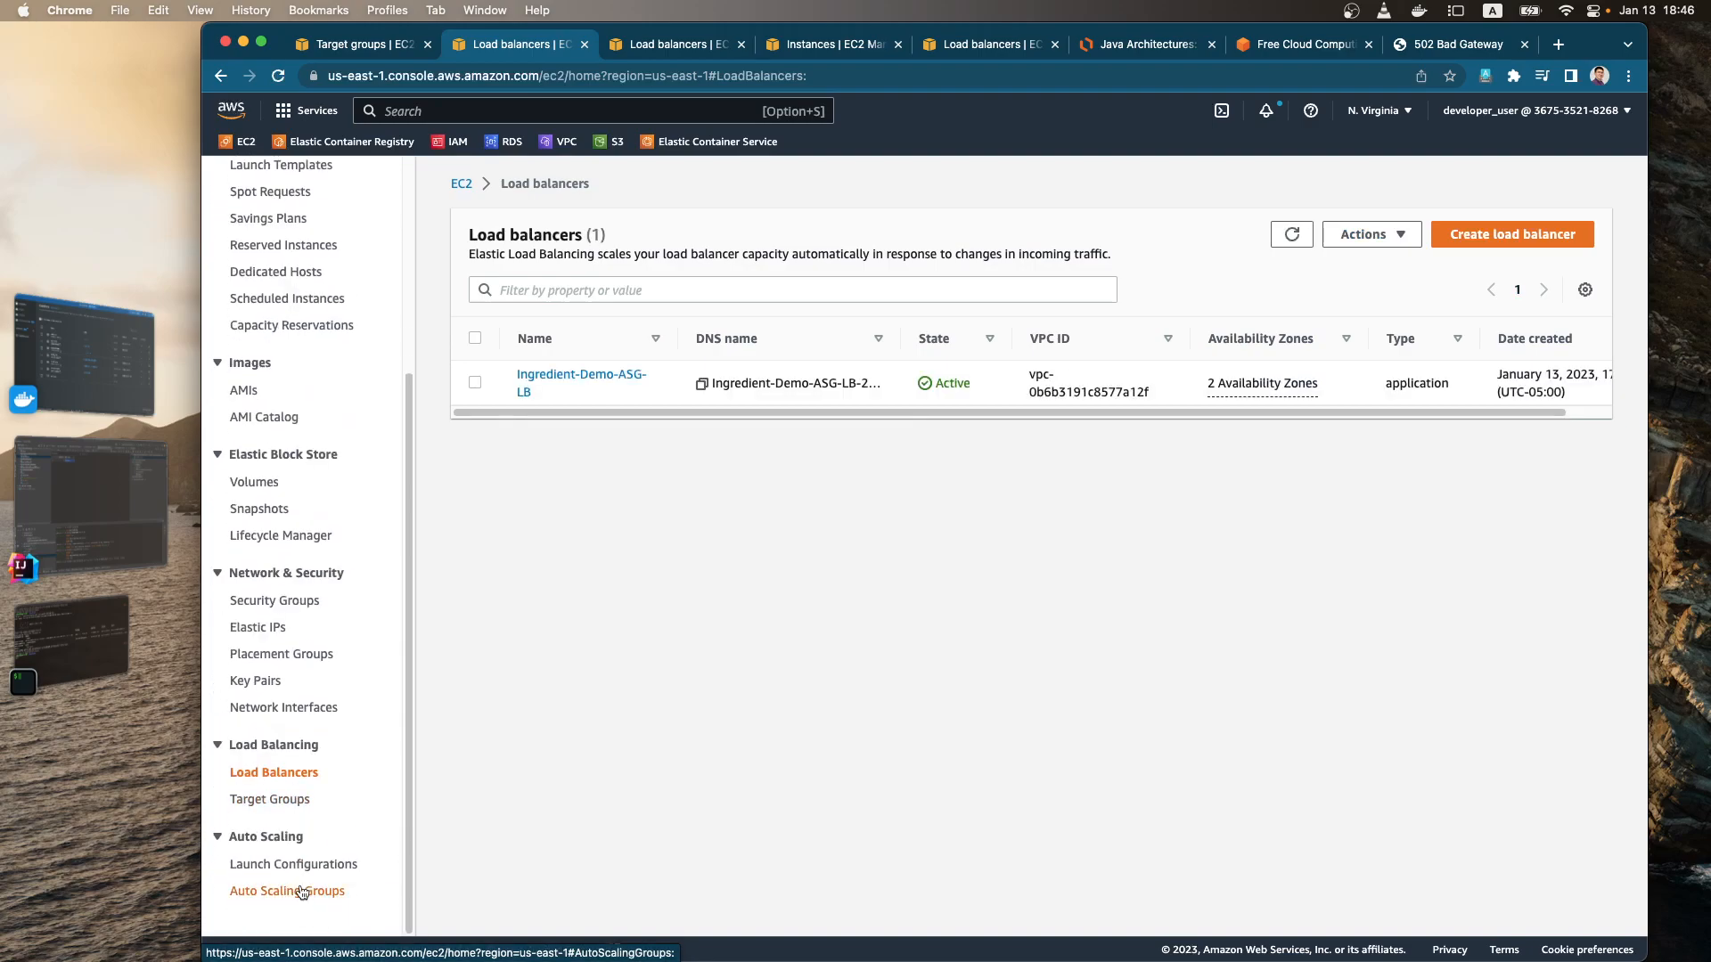
{"action": "left_click", "coordinate": [305, 890]}
{"action": "left_click", "coordinate": [611, 357]}
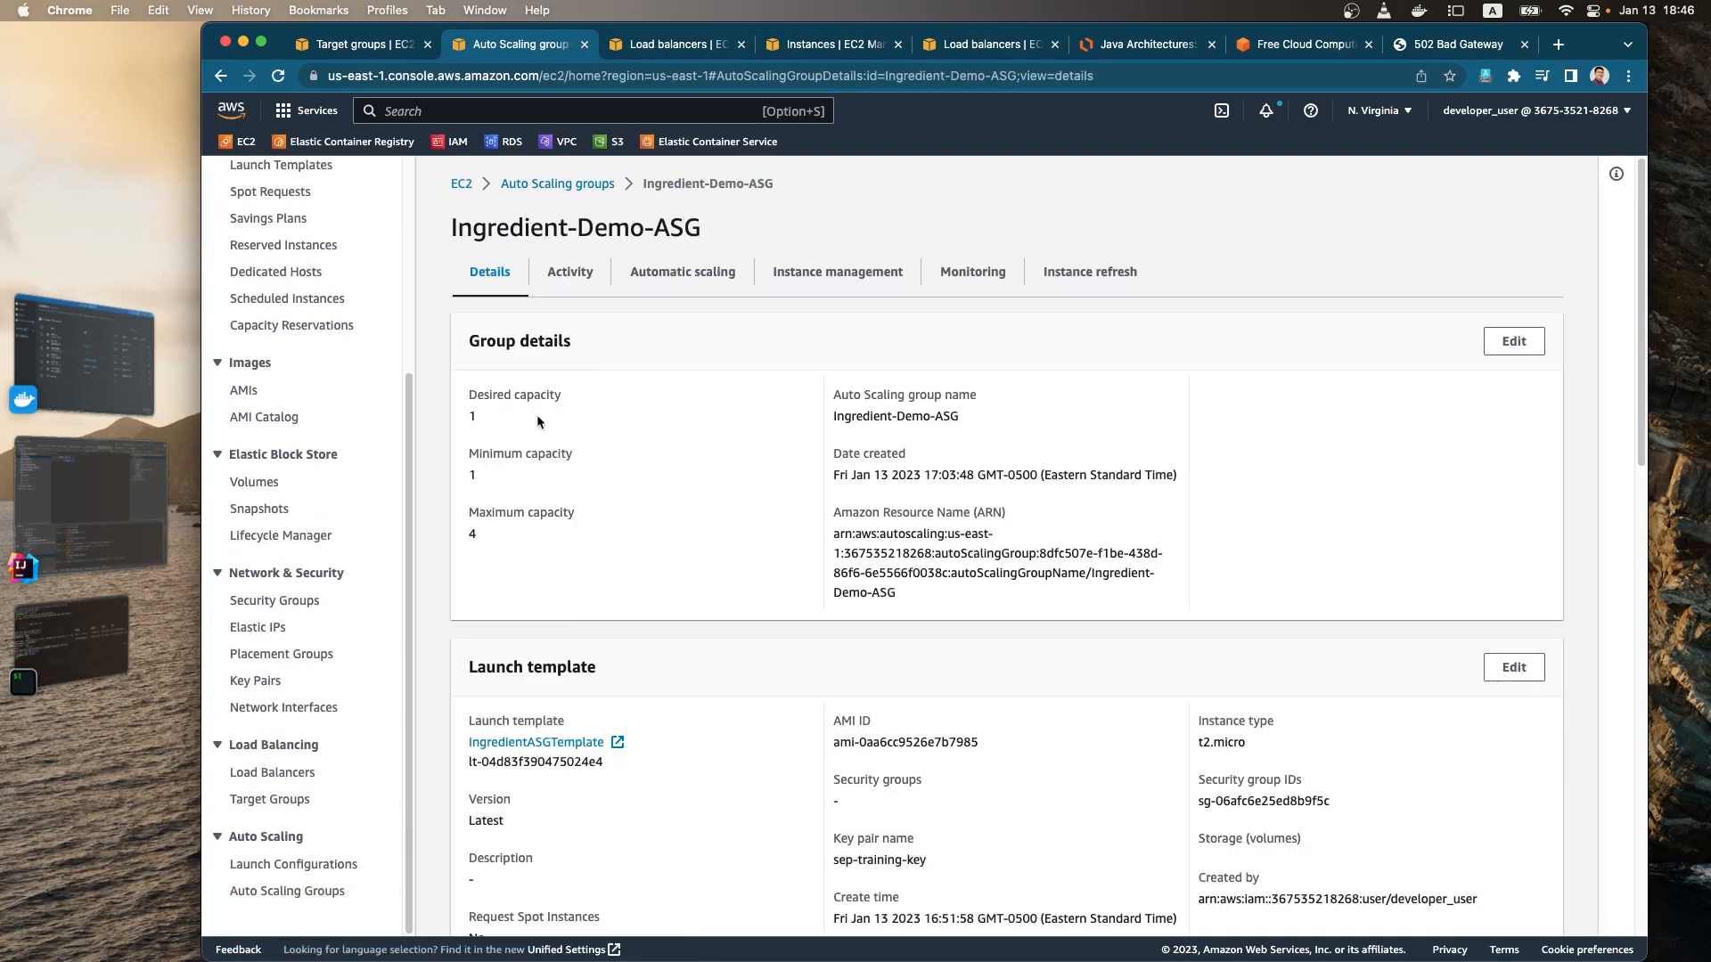
Step: Examine the desired capacity of Ingredient-Demo-ASG and show its managed instances
{"action": "double_click", "coordinate": [473, 416]}
{"action": "left_click", "coordinate": [577, 414]}
{"action": "double_click", "coordinate": [470, 417]}
{"action": "left_click", "coordinate": [480, 418]}
{"action": "left_click", "coordinate": [811, 280]}
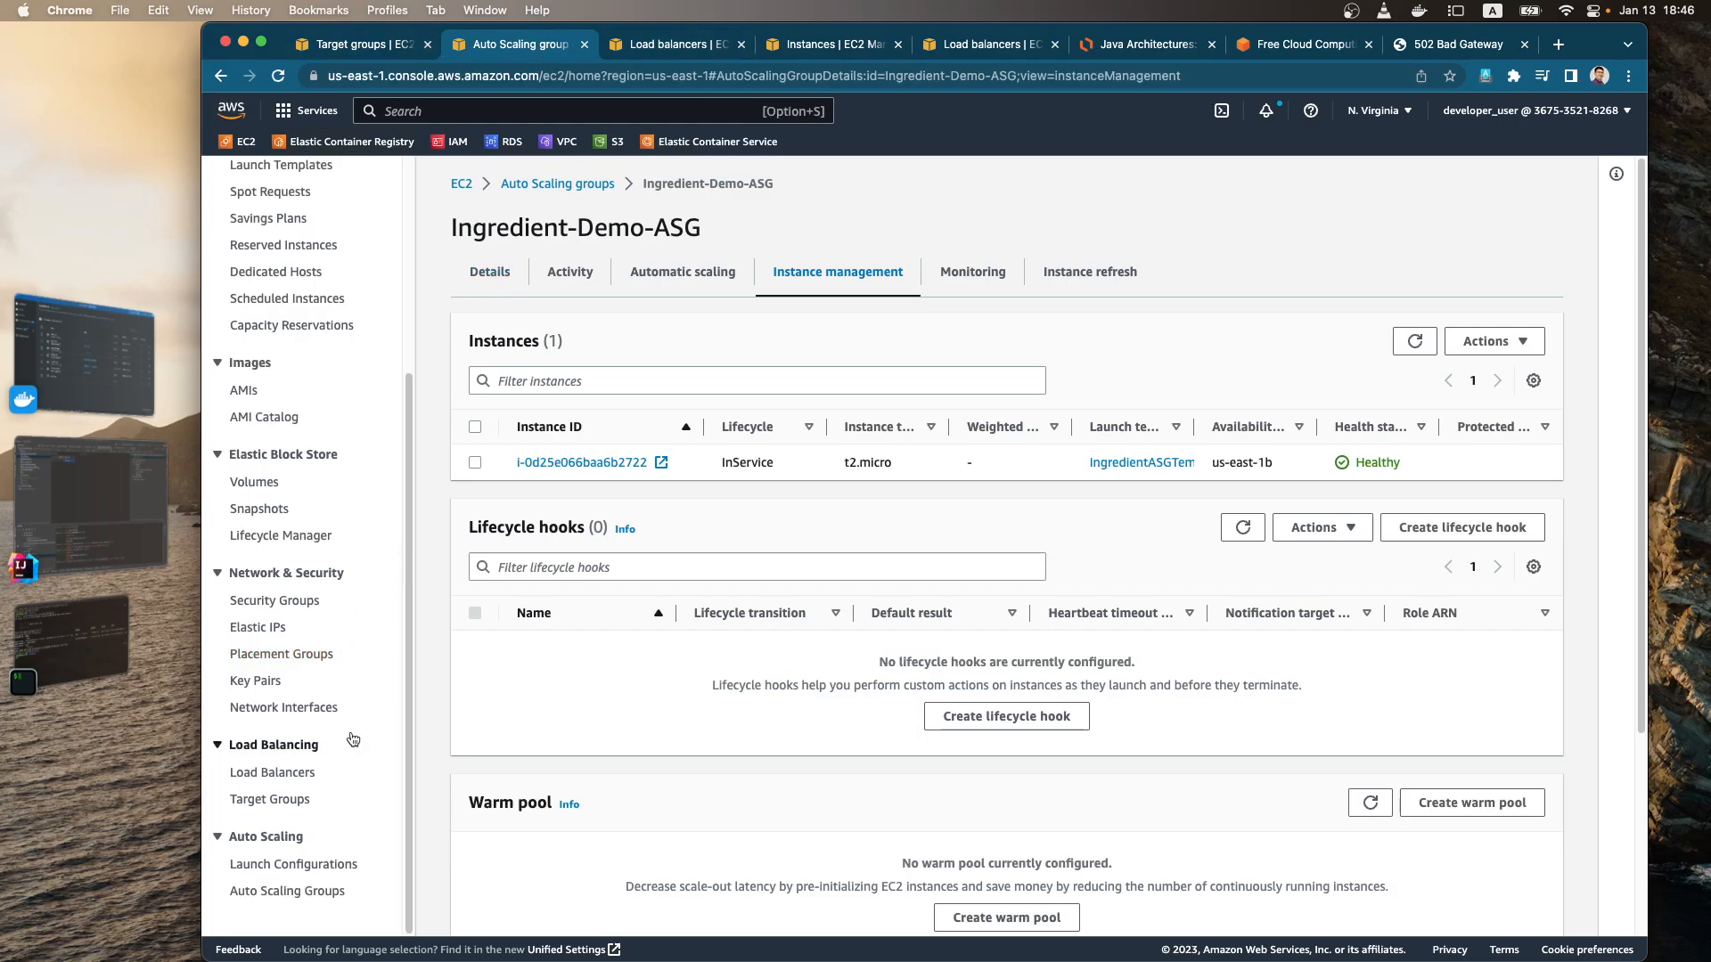
Step: Refresh the registered targets of the IngredientRestAPITG target group and bring up the load balancer's /ingredient page on port 8080
{"action": "left_click", "coordinate": [278, 799]}
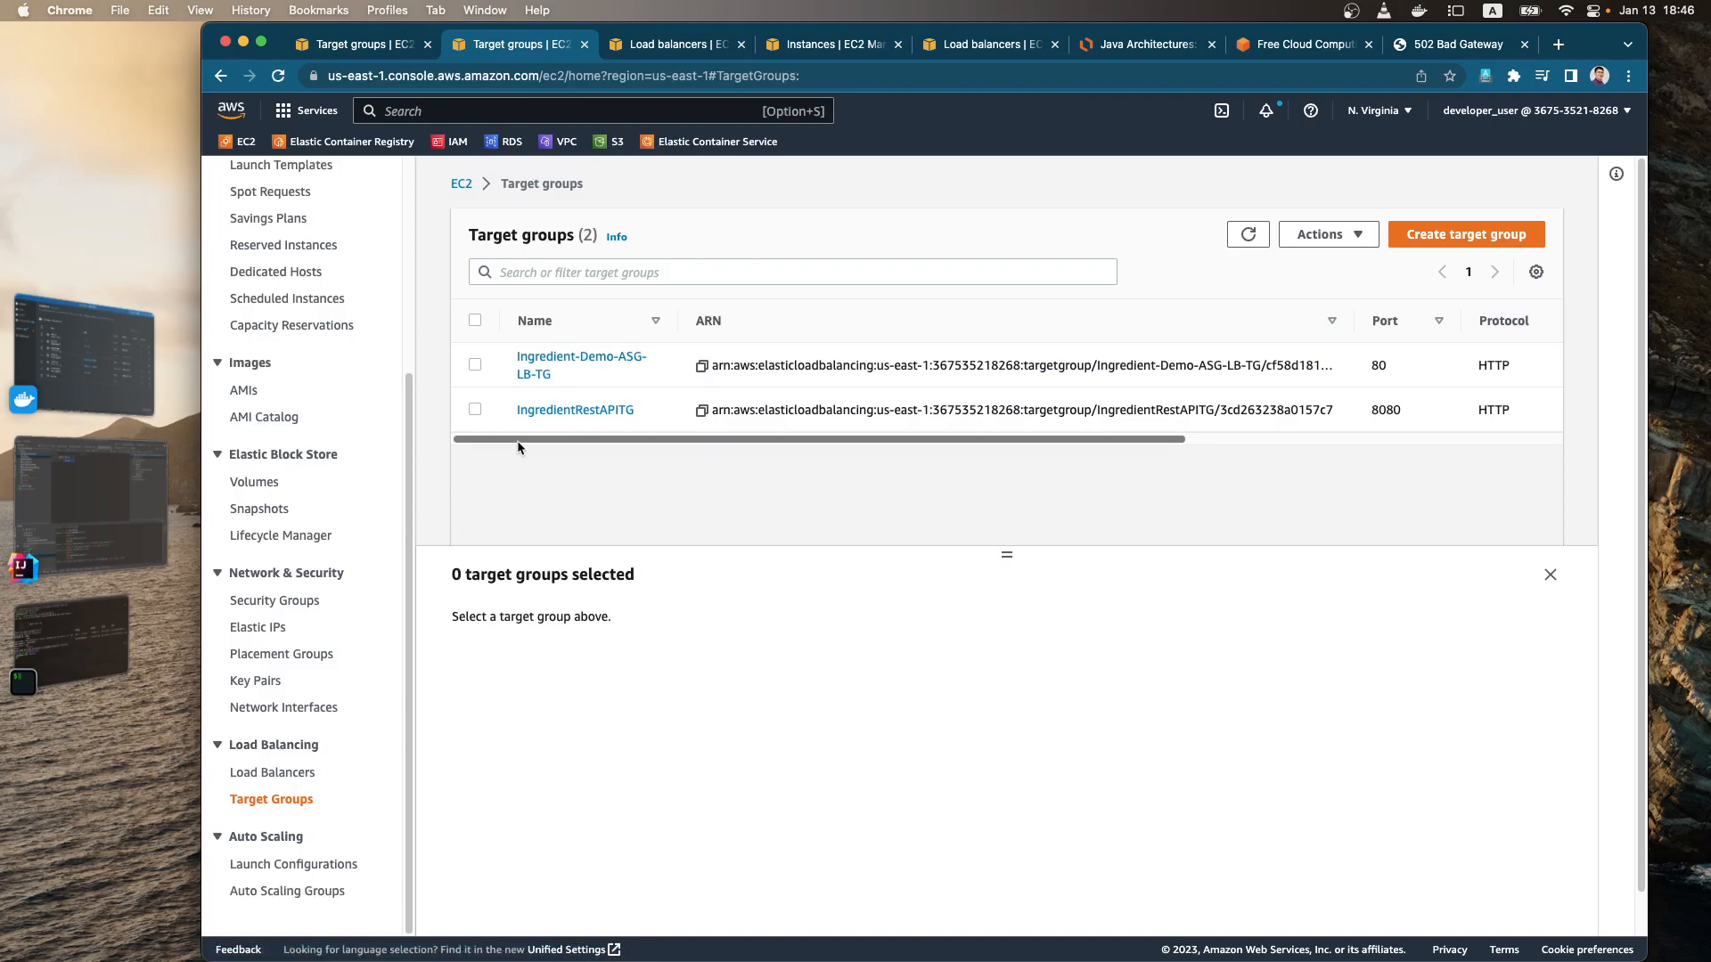
{"action": "left_click", "coordinate": [575, 410]}
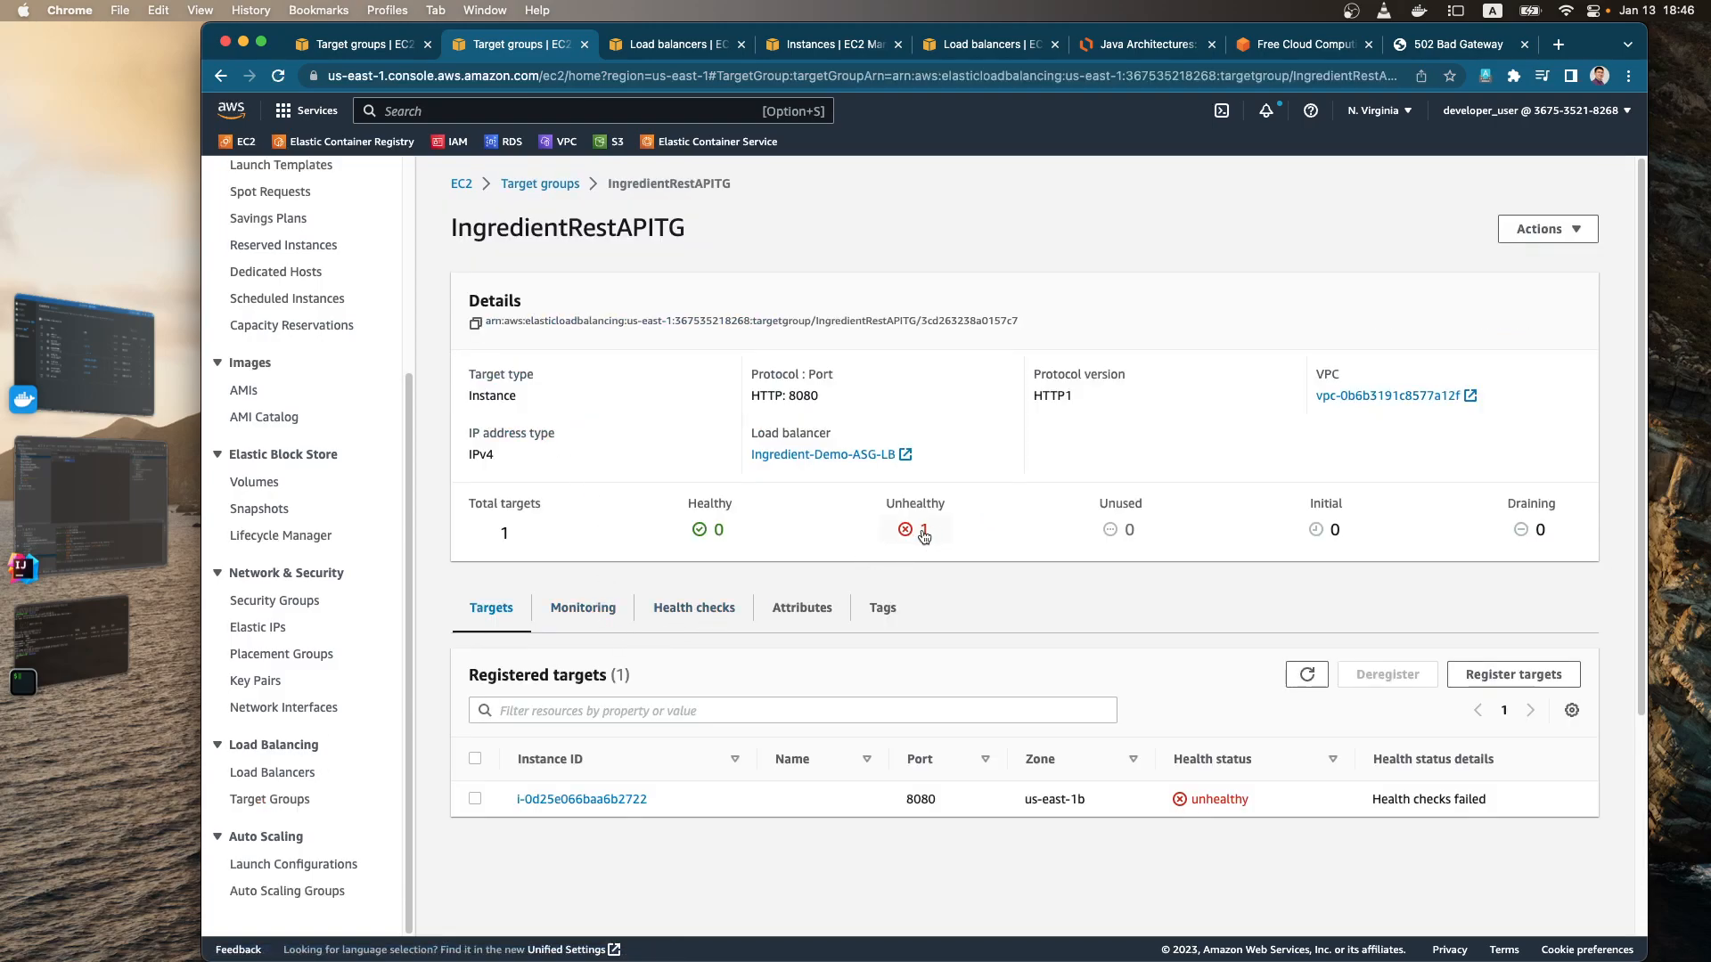
{"action": "left_click", "coordinate": [1307, 674]}
{"action": "left_click", "coordinate": [1454, 50]}
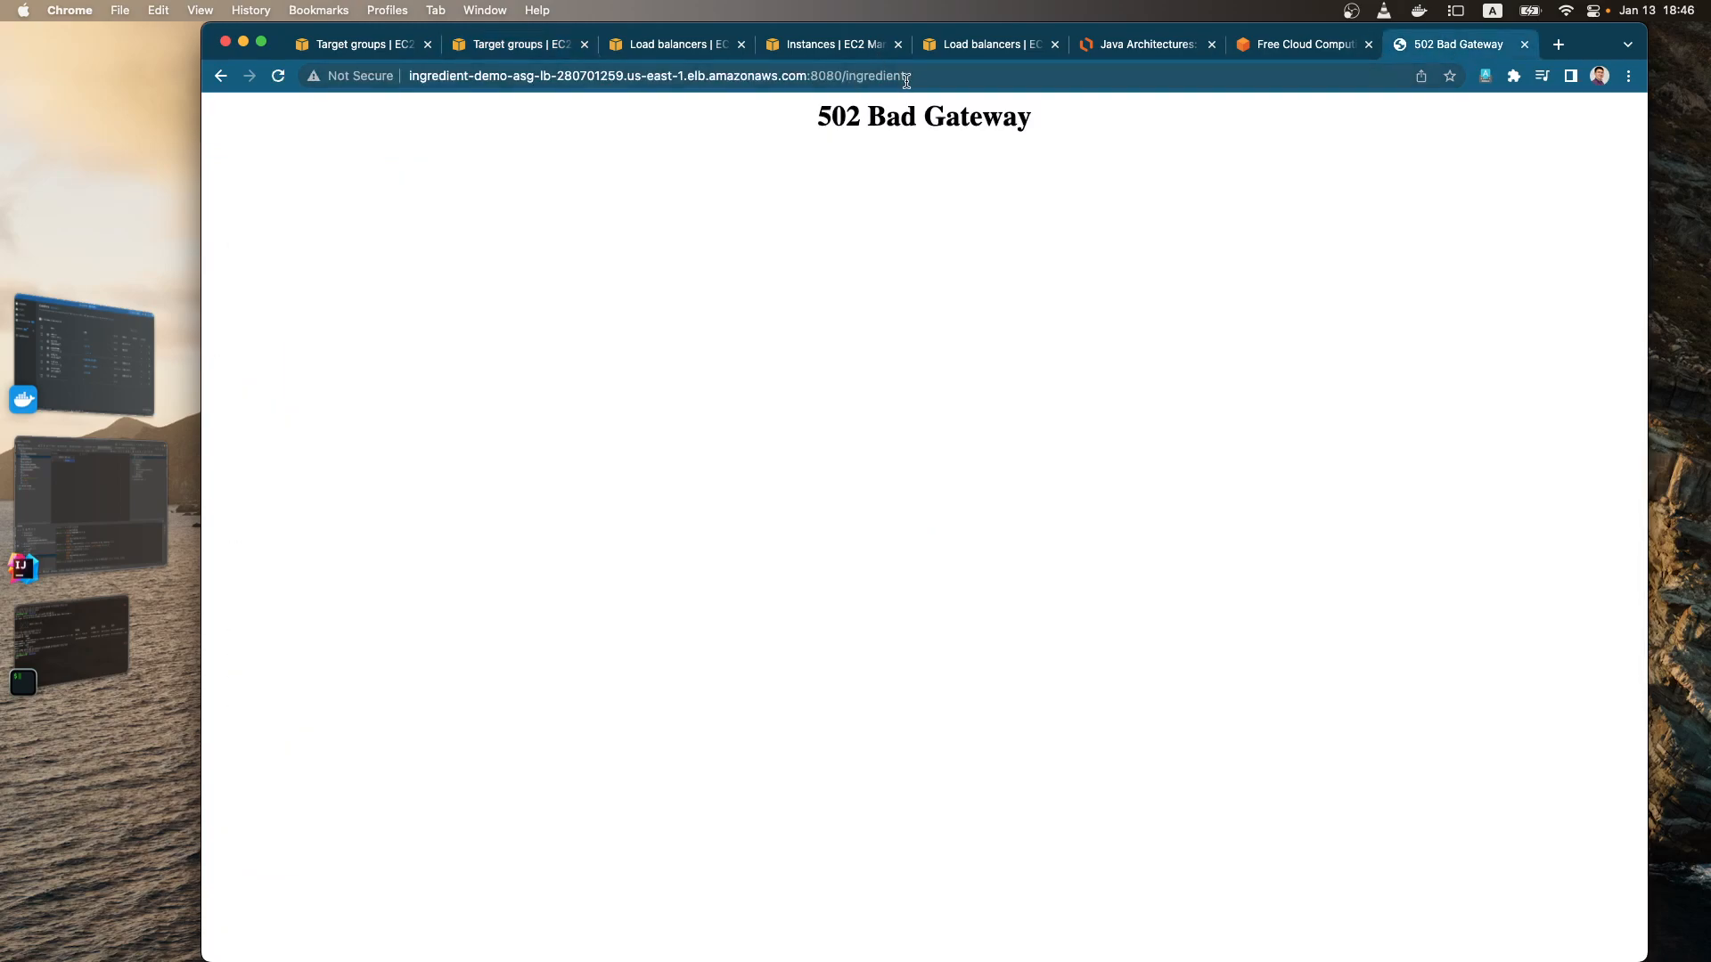
Step: Reload the load balancer's /ingredient page on port 8080 and check the port routing in the Java Architectures diagram
{"action": "left_click", "coordinate": [955, 75]}
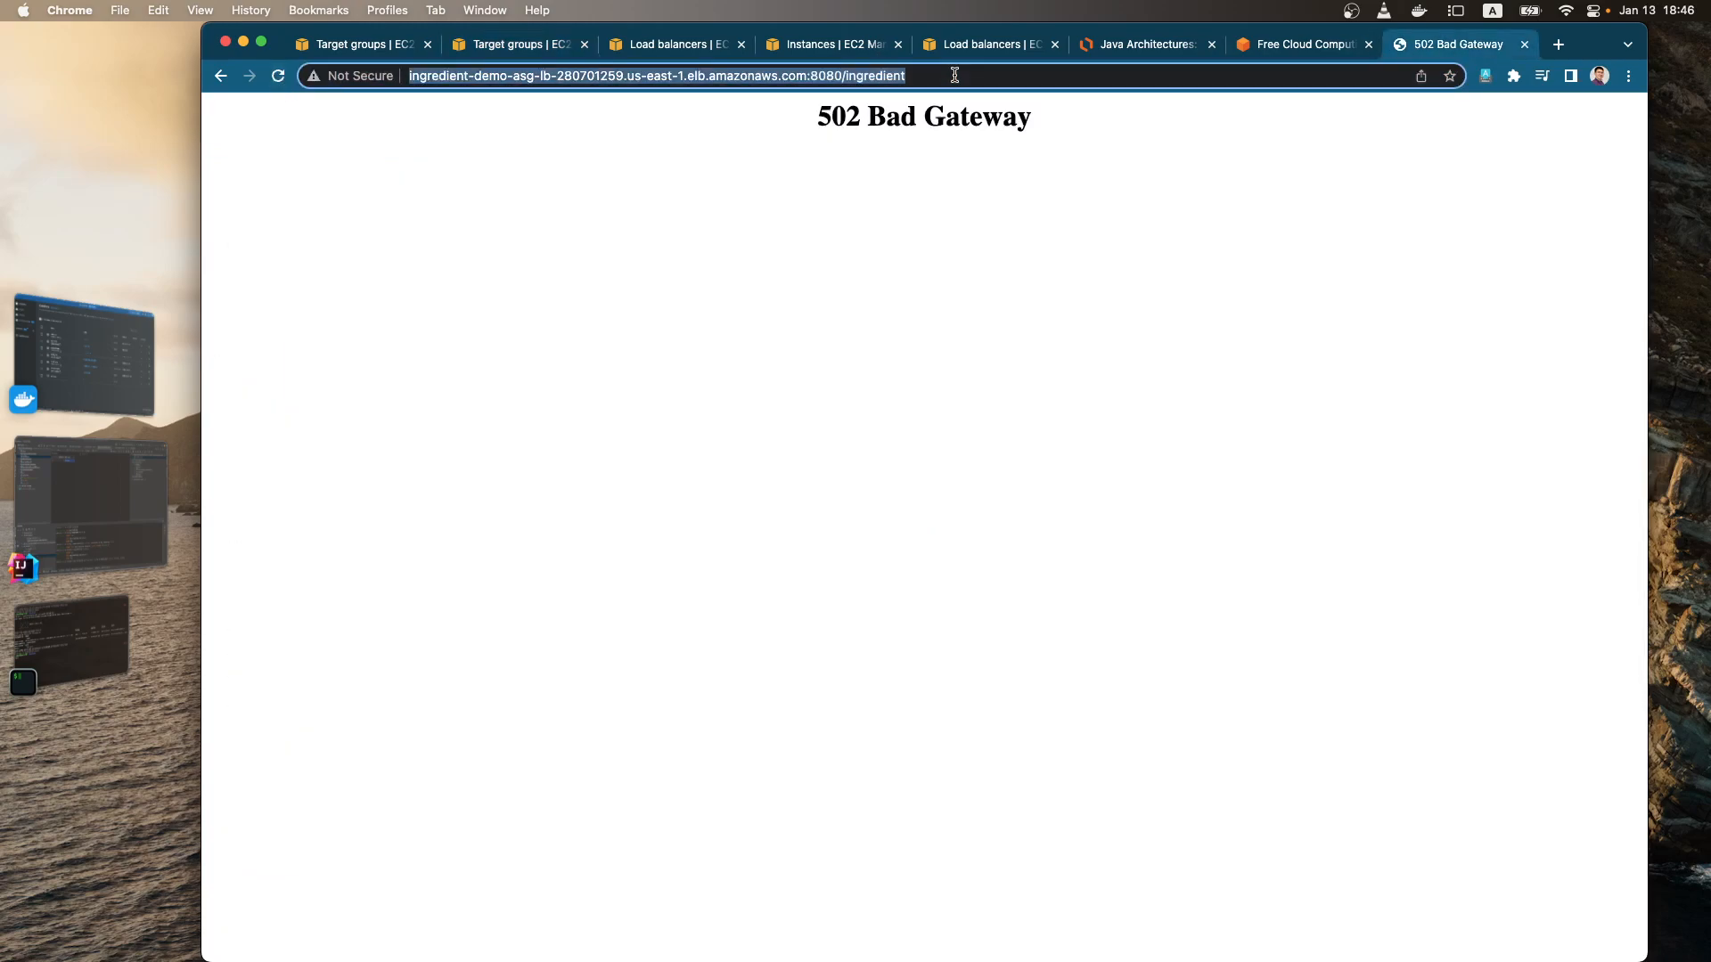
{"action": "key", "text": "Return"}
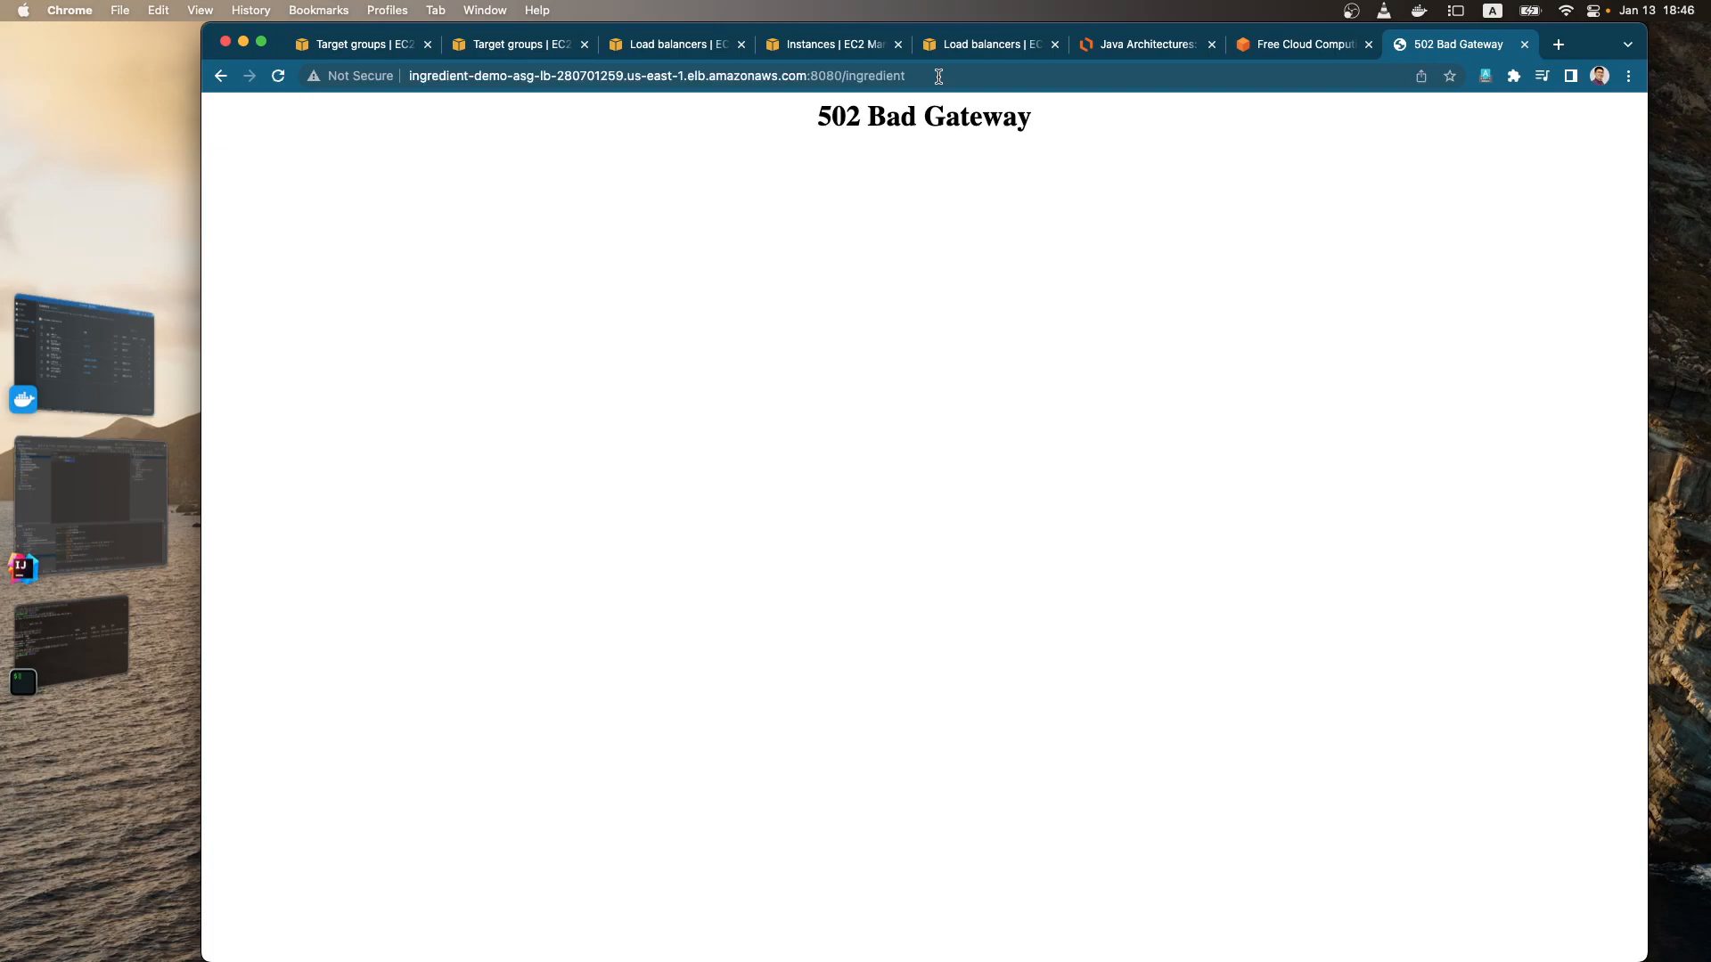
{"action": "left_click_drag", "start_coordinate": [832, 118], "coordinate": [986, 130]}
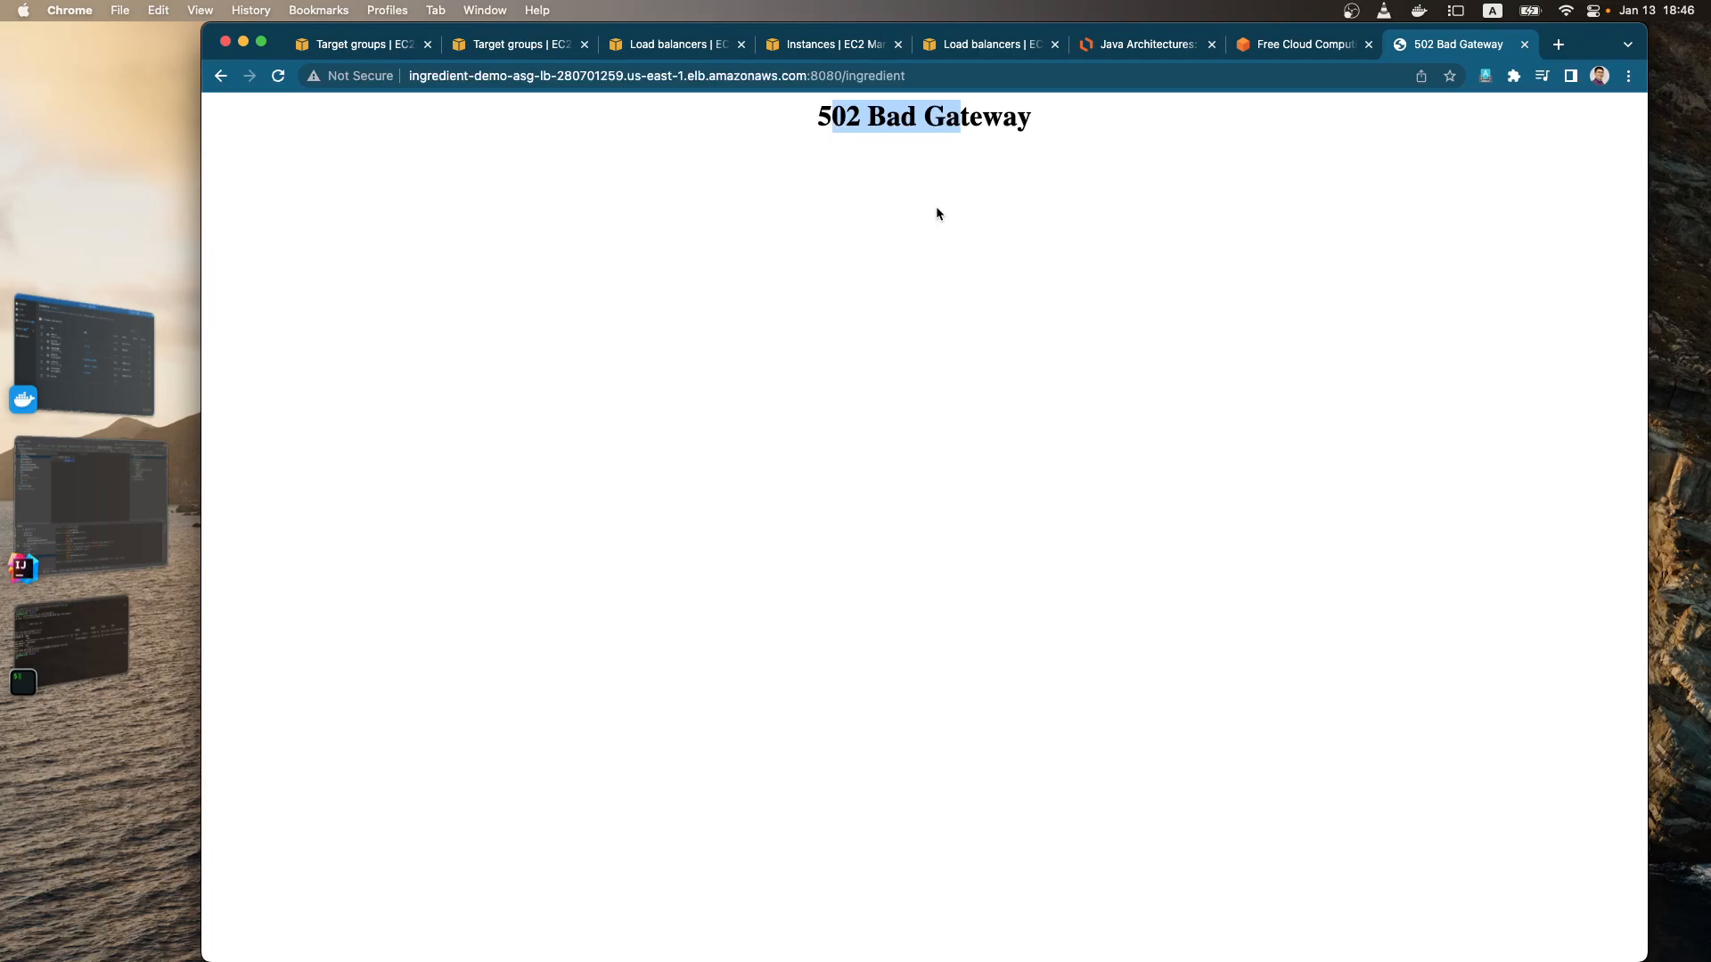
{"action": "left_click", "coordinate": [1157, 44]}
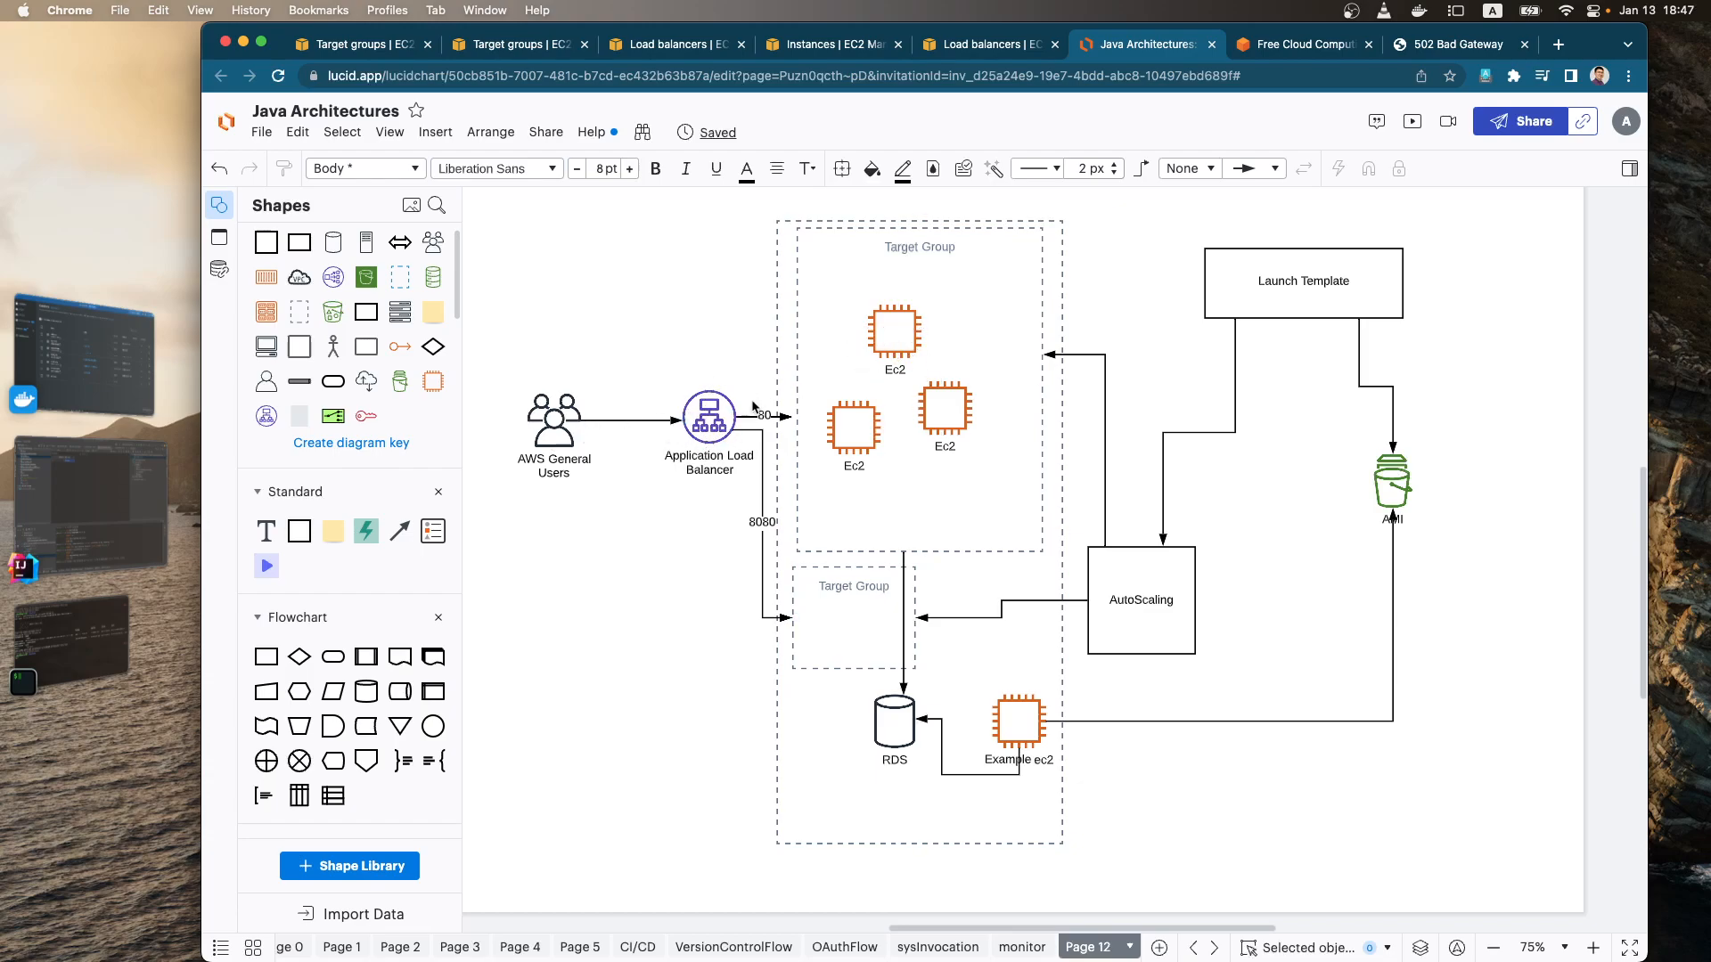
{"action": "left_click", "coordinate": [1458, 45]}
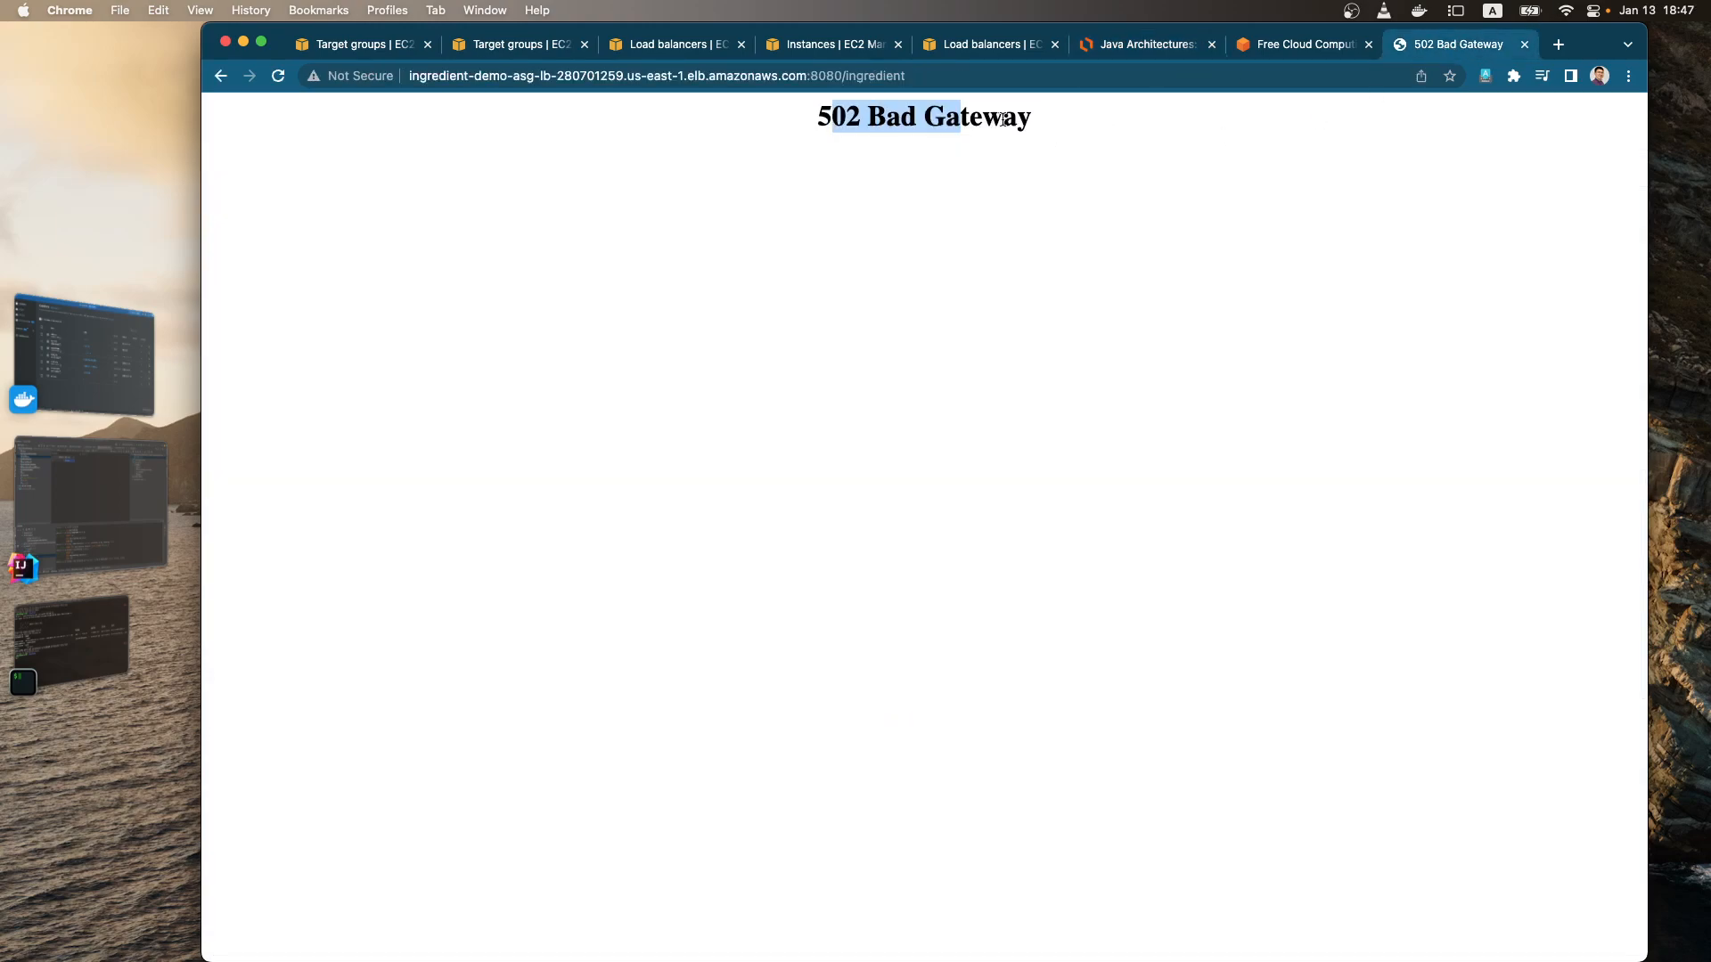
{"action": "left_click", "coordinate": [867, 124]}
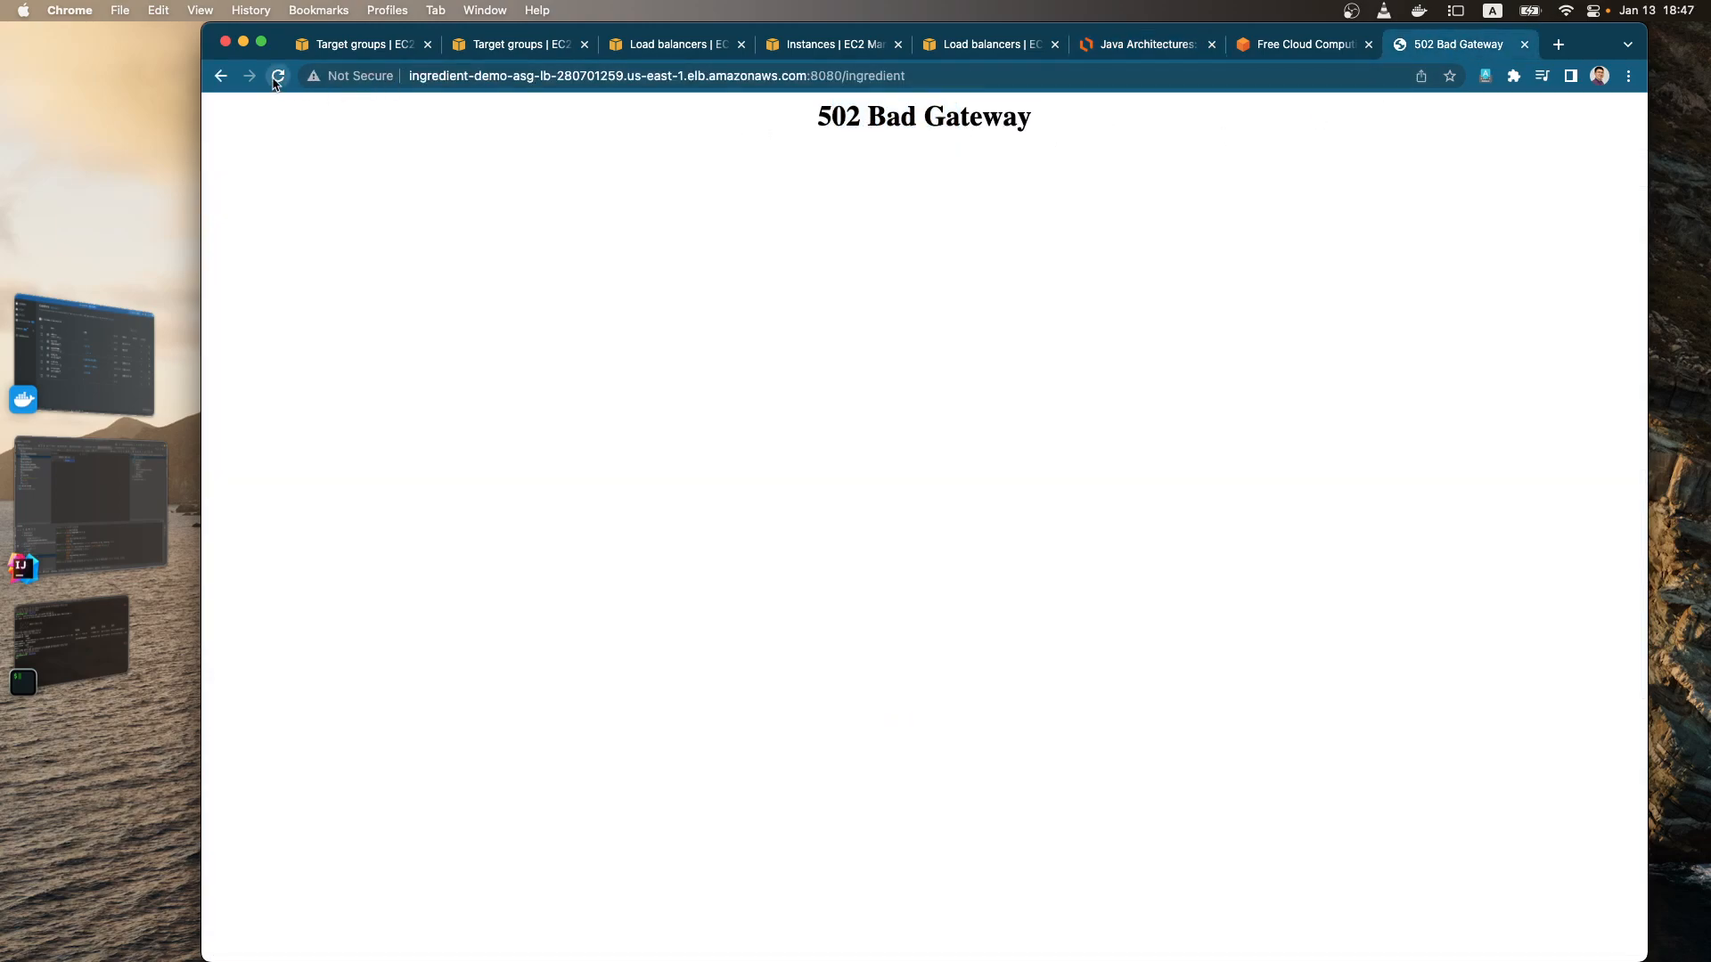
{"action": "left_click", "coordinate": [1298, 47]}
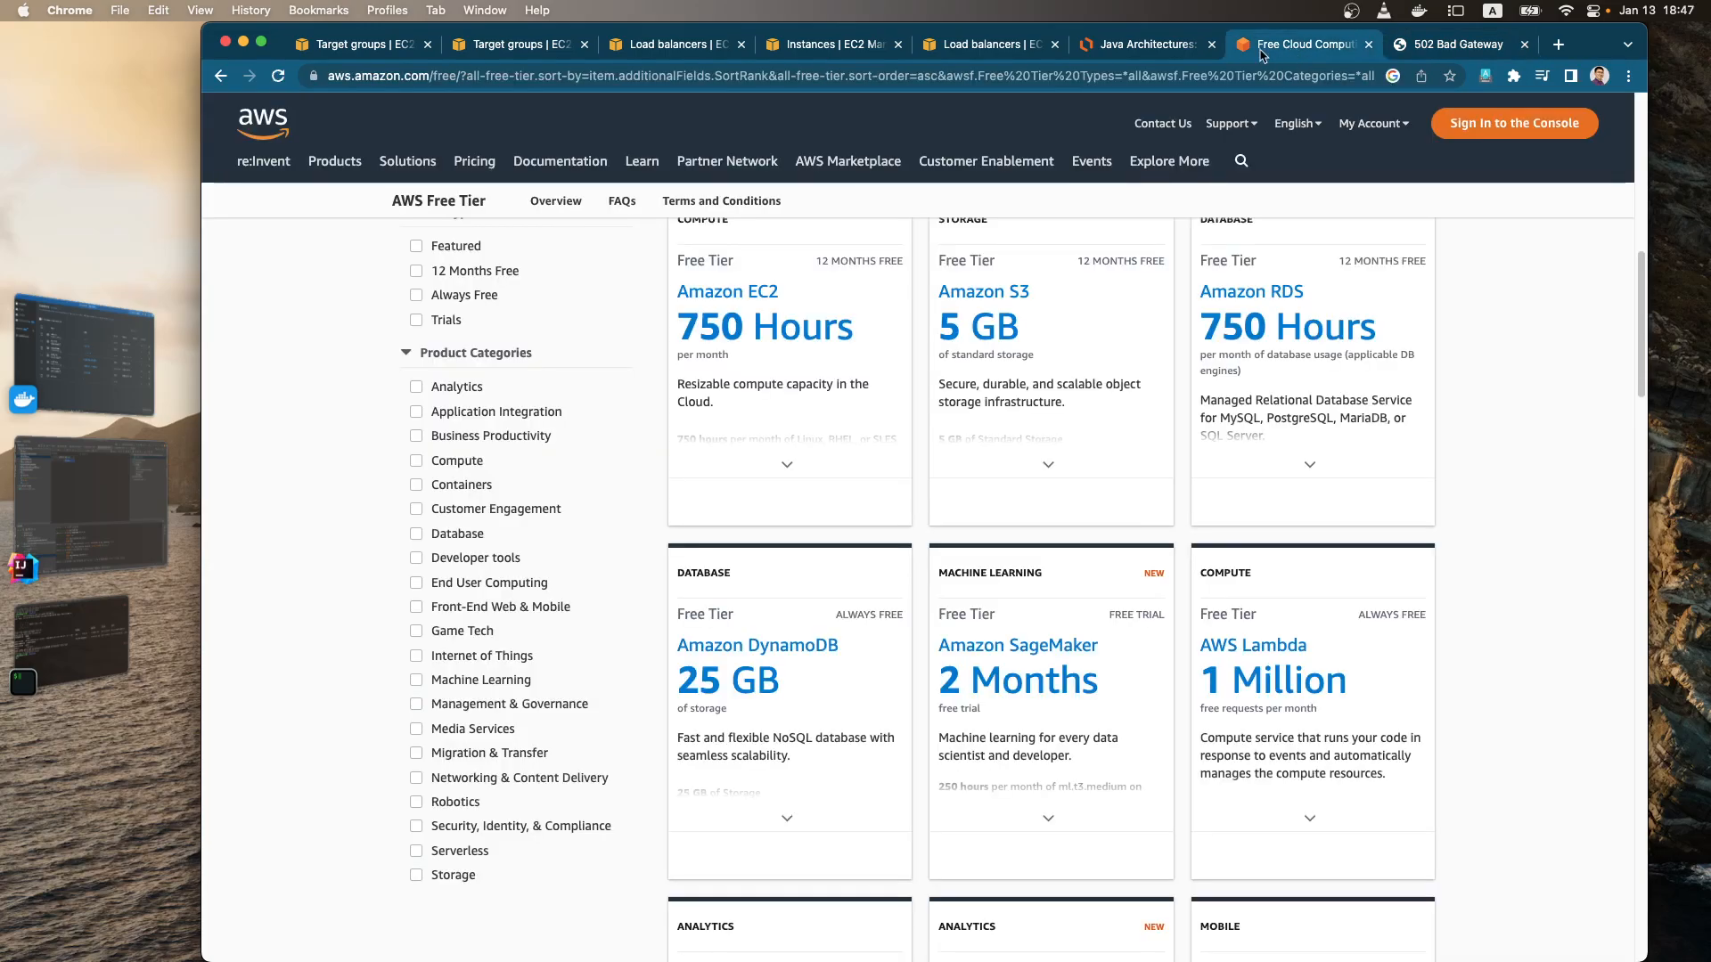
Step: Refresh the target groups list and show the target health counts of Ingredient-Demo-ASG-LB-TG
{"action": "left_click", "coordinate": [392, 49]}
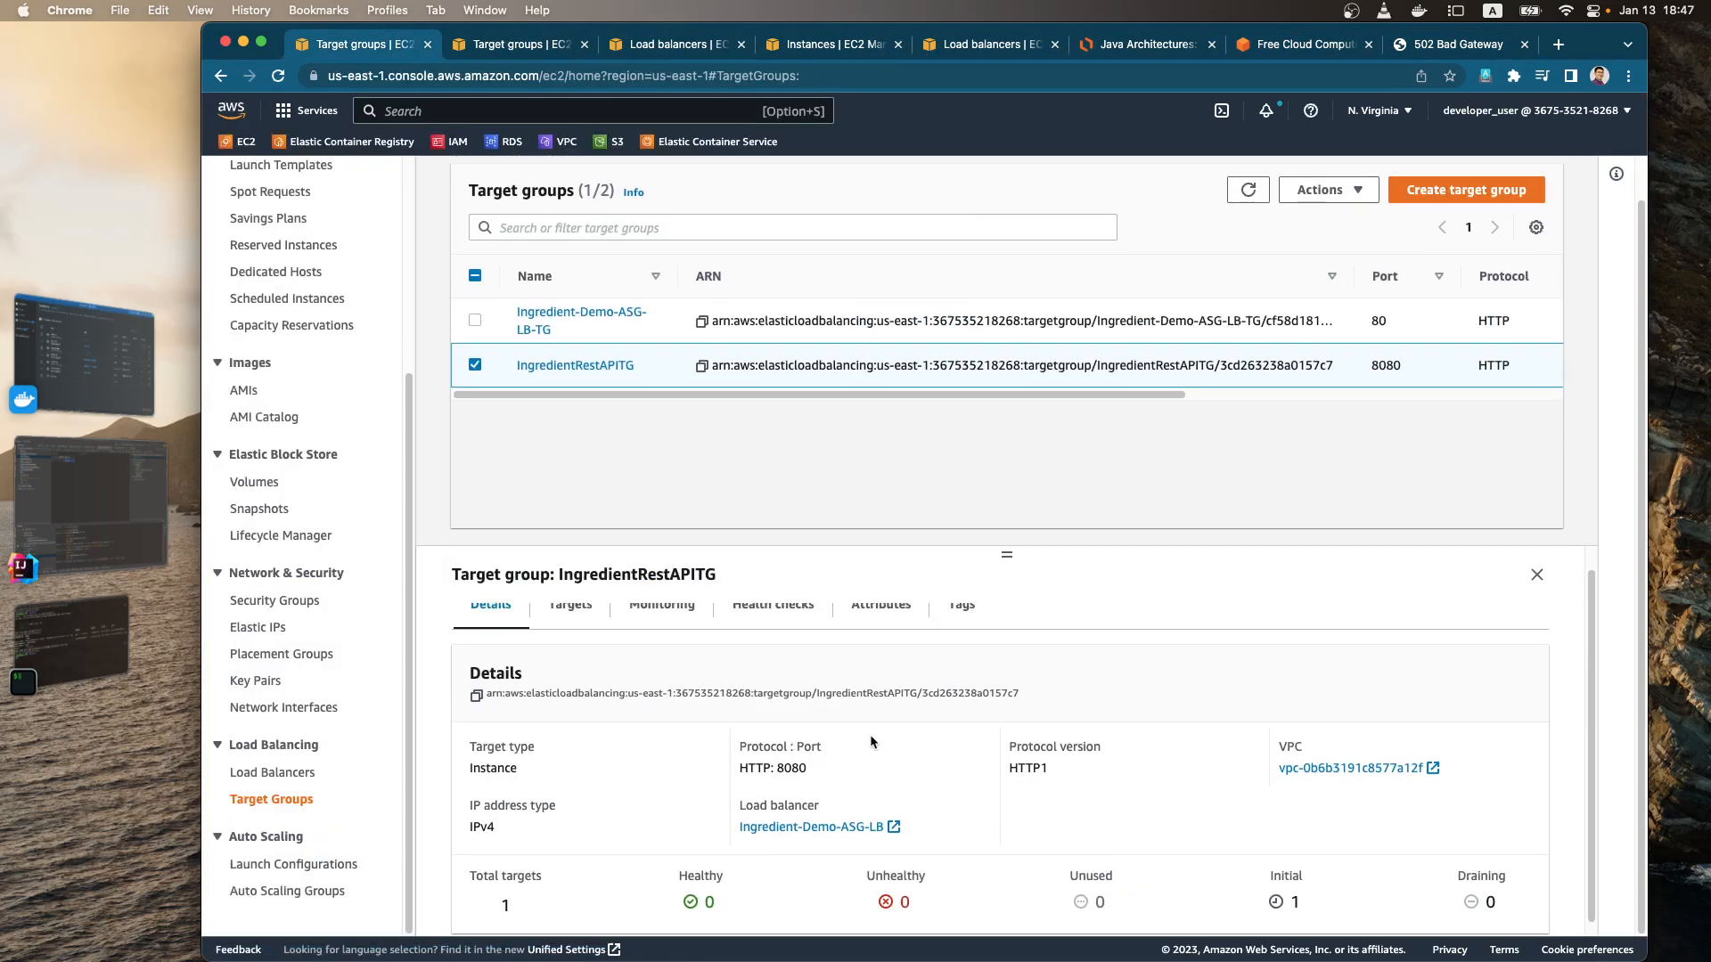
{"action": "scroll", "coordinate": [683, 532], "scroll_direction": "up", "scroll_amount": 1}
{"action": "scroll", "coordinate": [1134, 562], "scroll_direction": "up", "scroll_amount": 1}
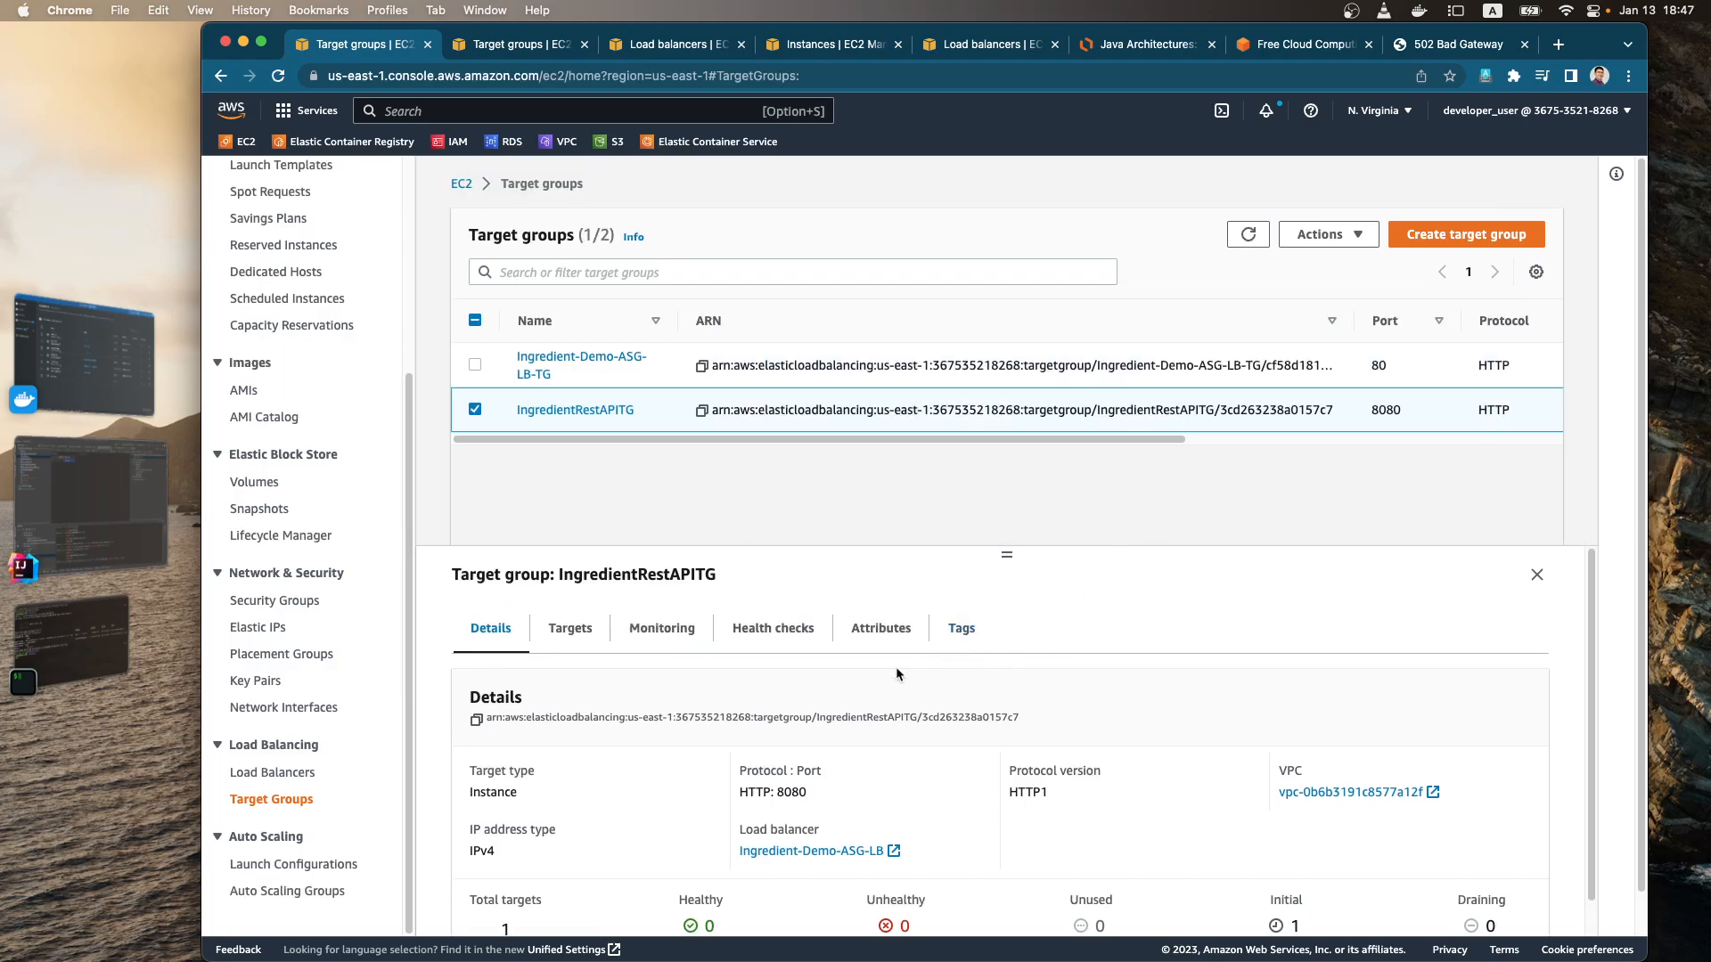
{"action": "left_click", "coordinate": [1259, 234]}
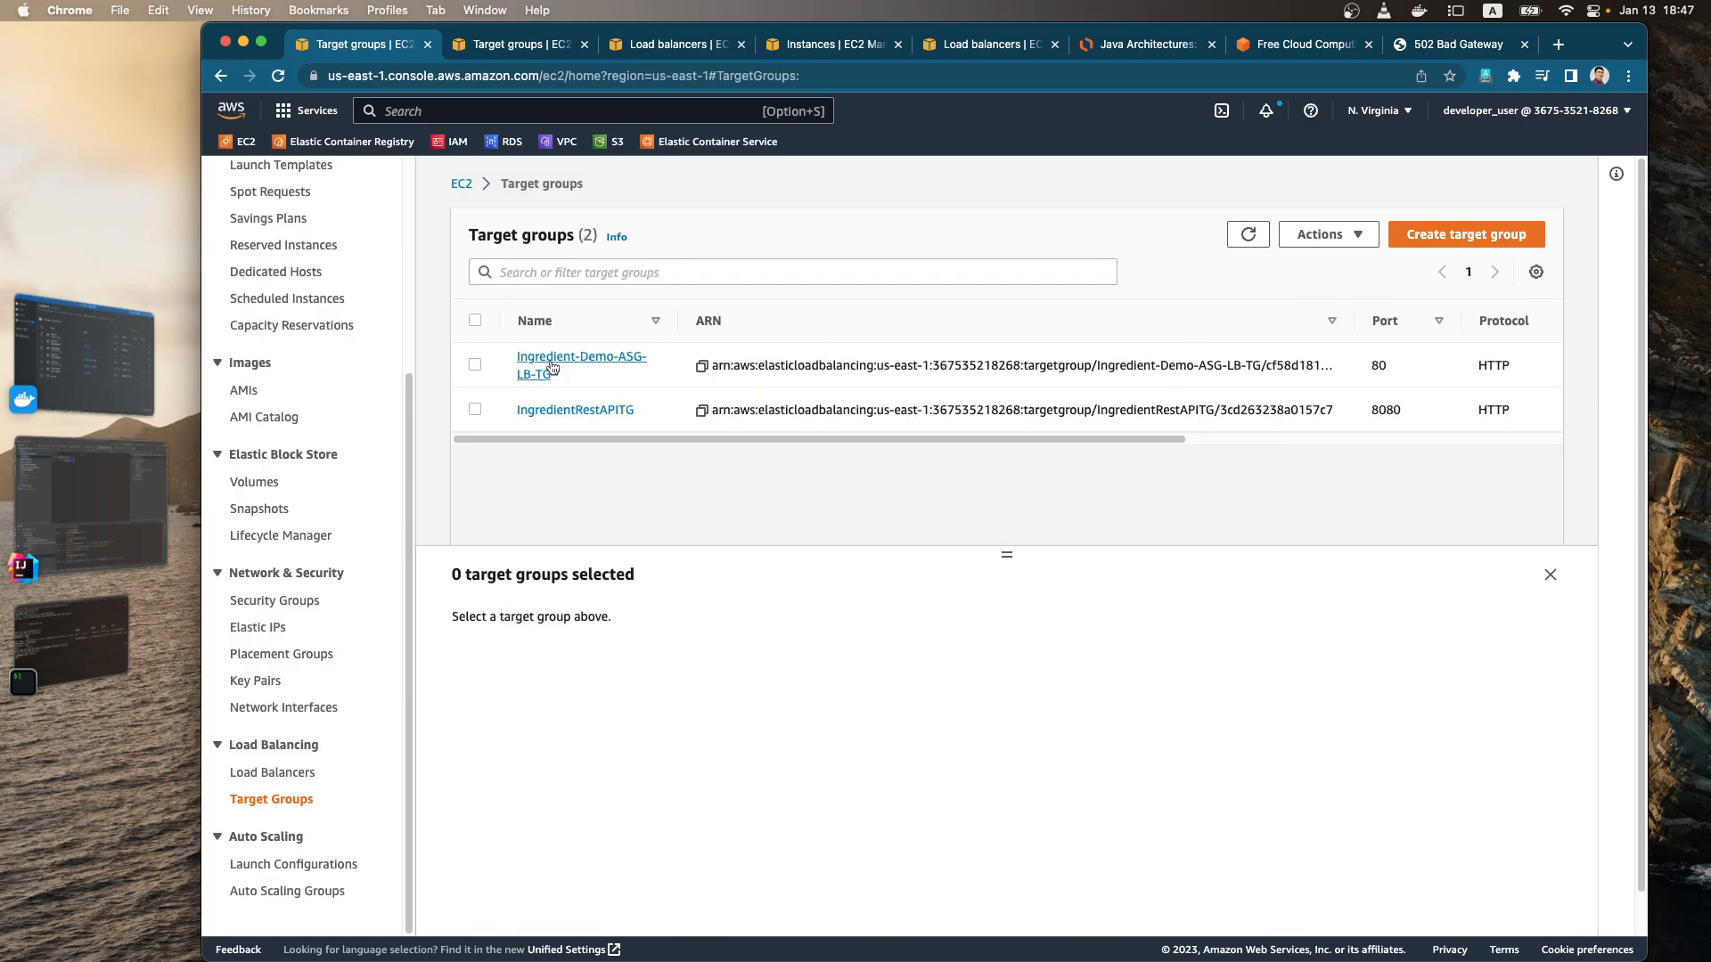
{"action": "left_click", "coordinate": [475, 364]}
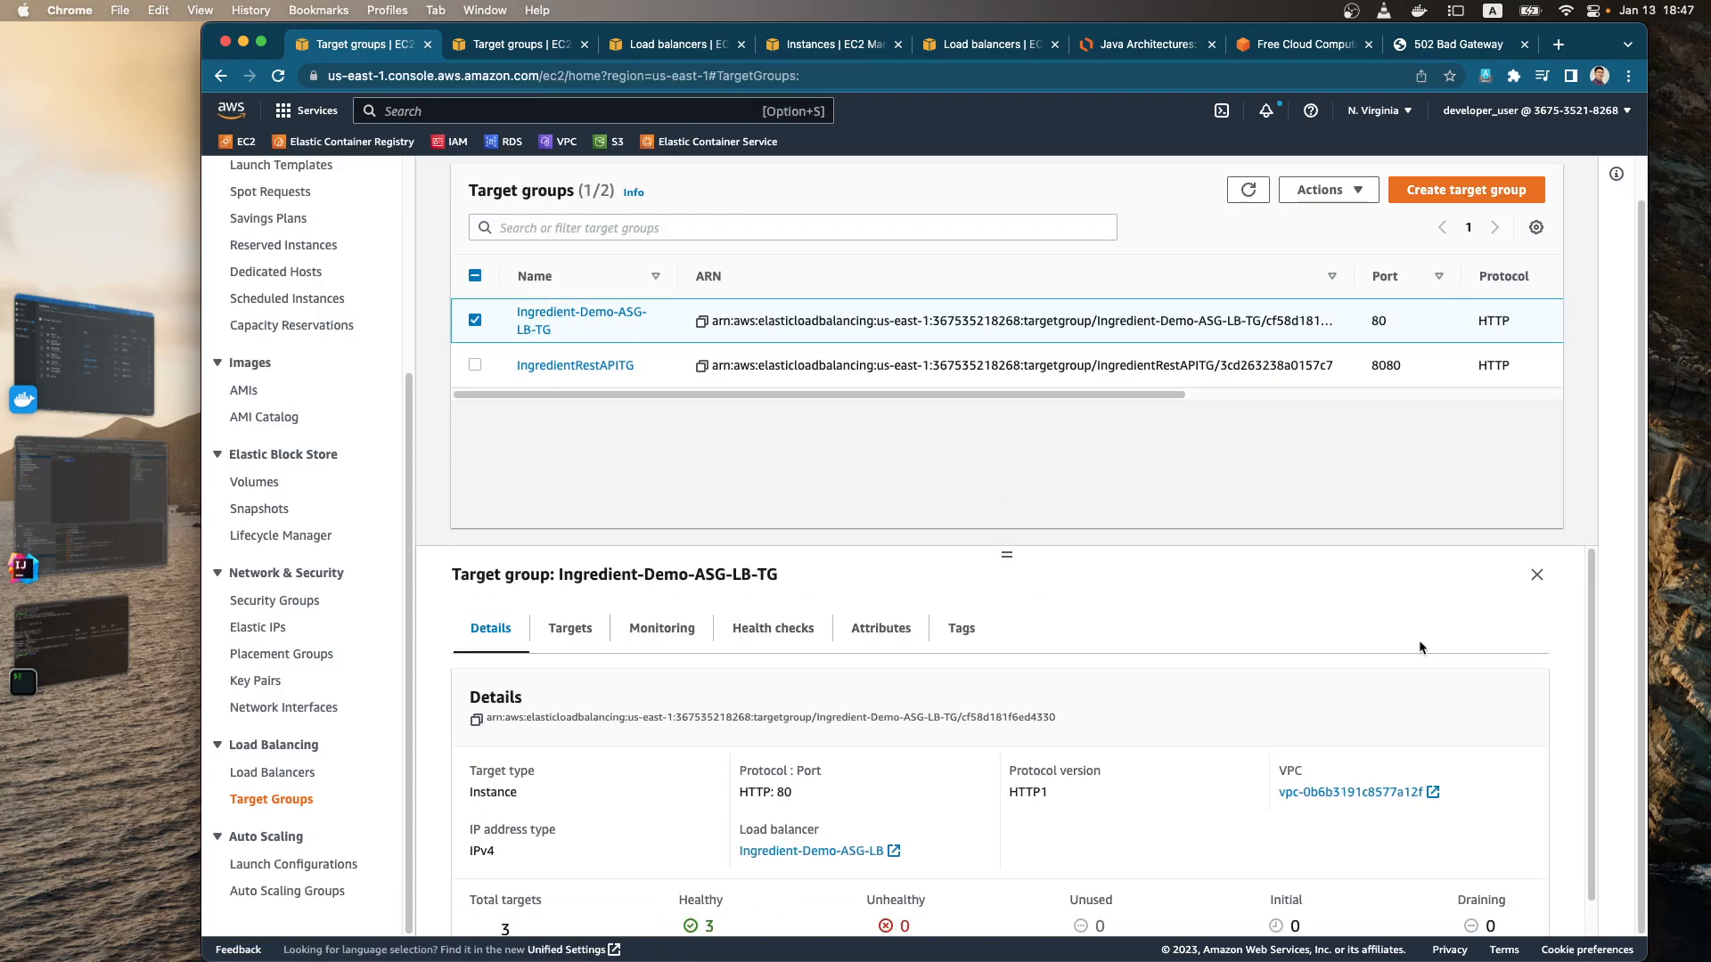
{"action": "scroll", "coordinate": [1346, 655], "scroll_direction": "down", "scroll_amount": 1}
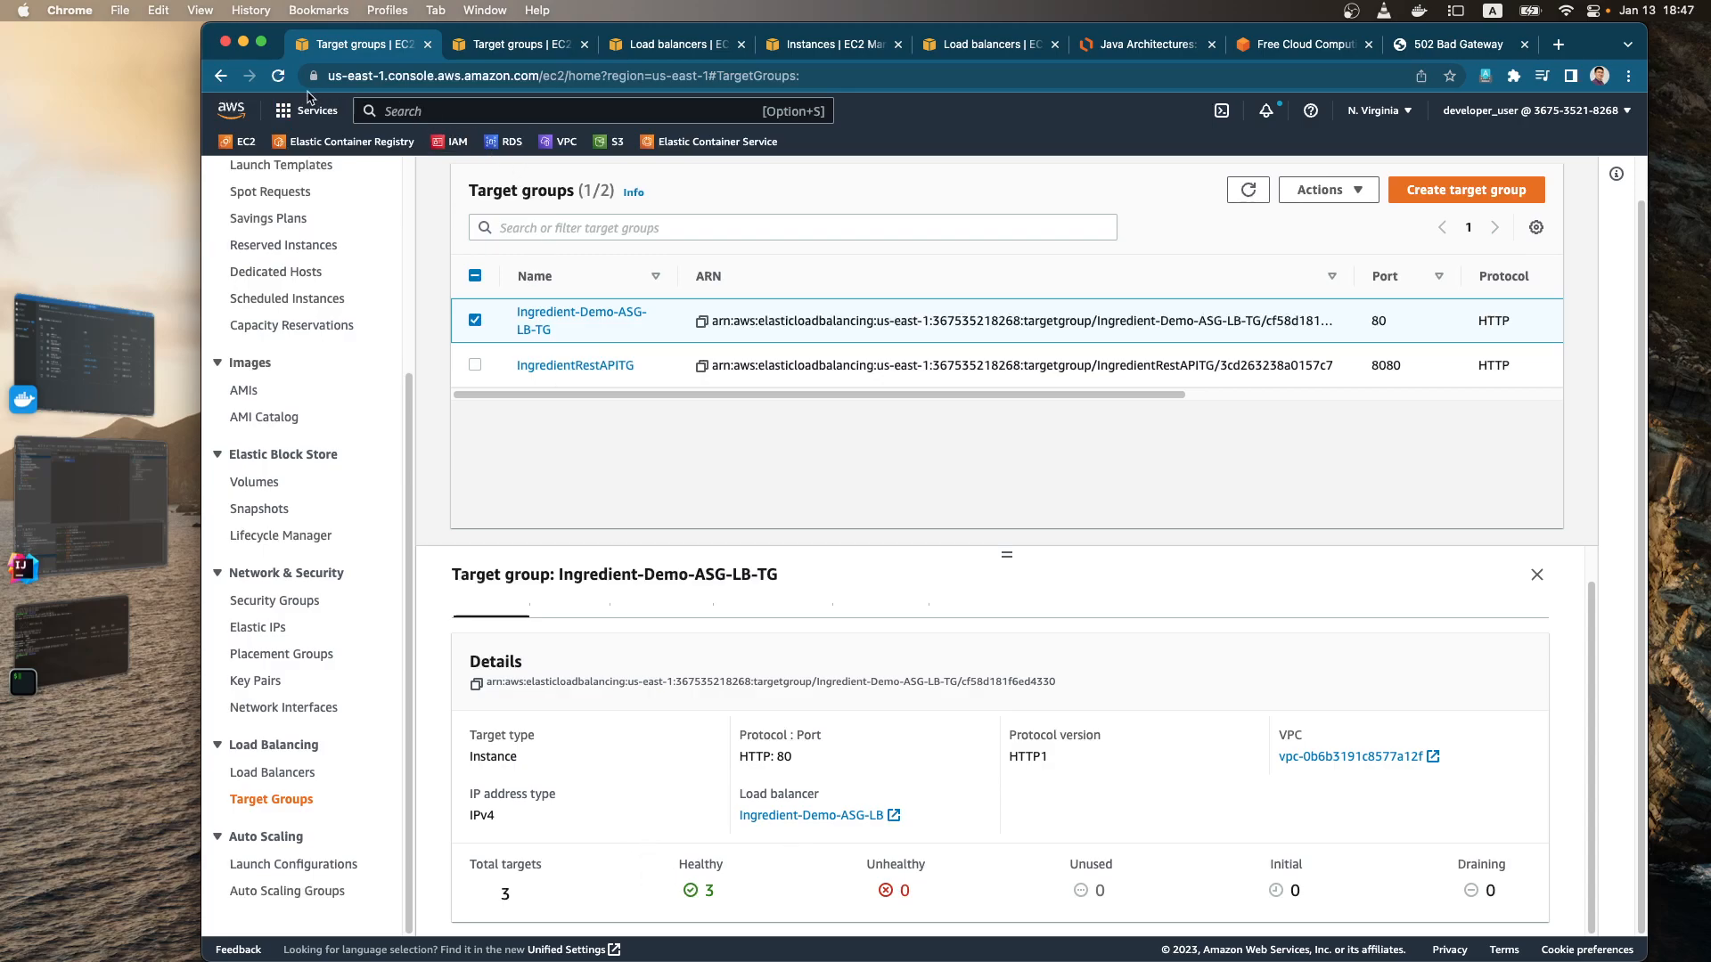
Step: Reload the target groups page and recheck the target health of Ingredient-Demo-ASG-LB-TG
{"action": "left_click", "coordinate": [277, 77]}
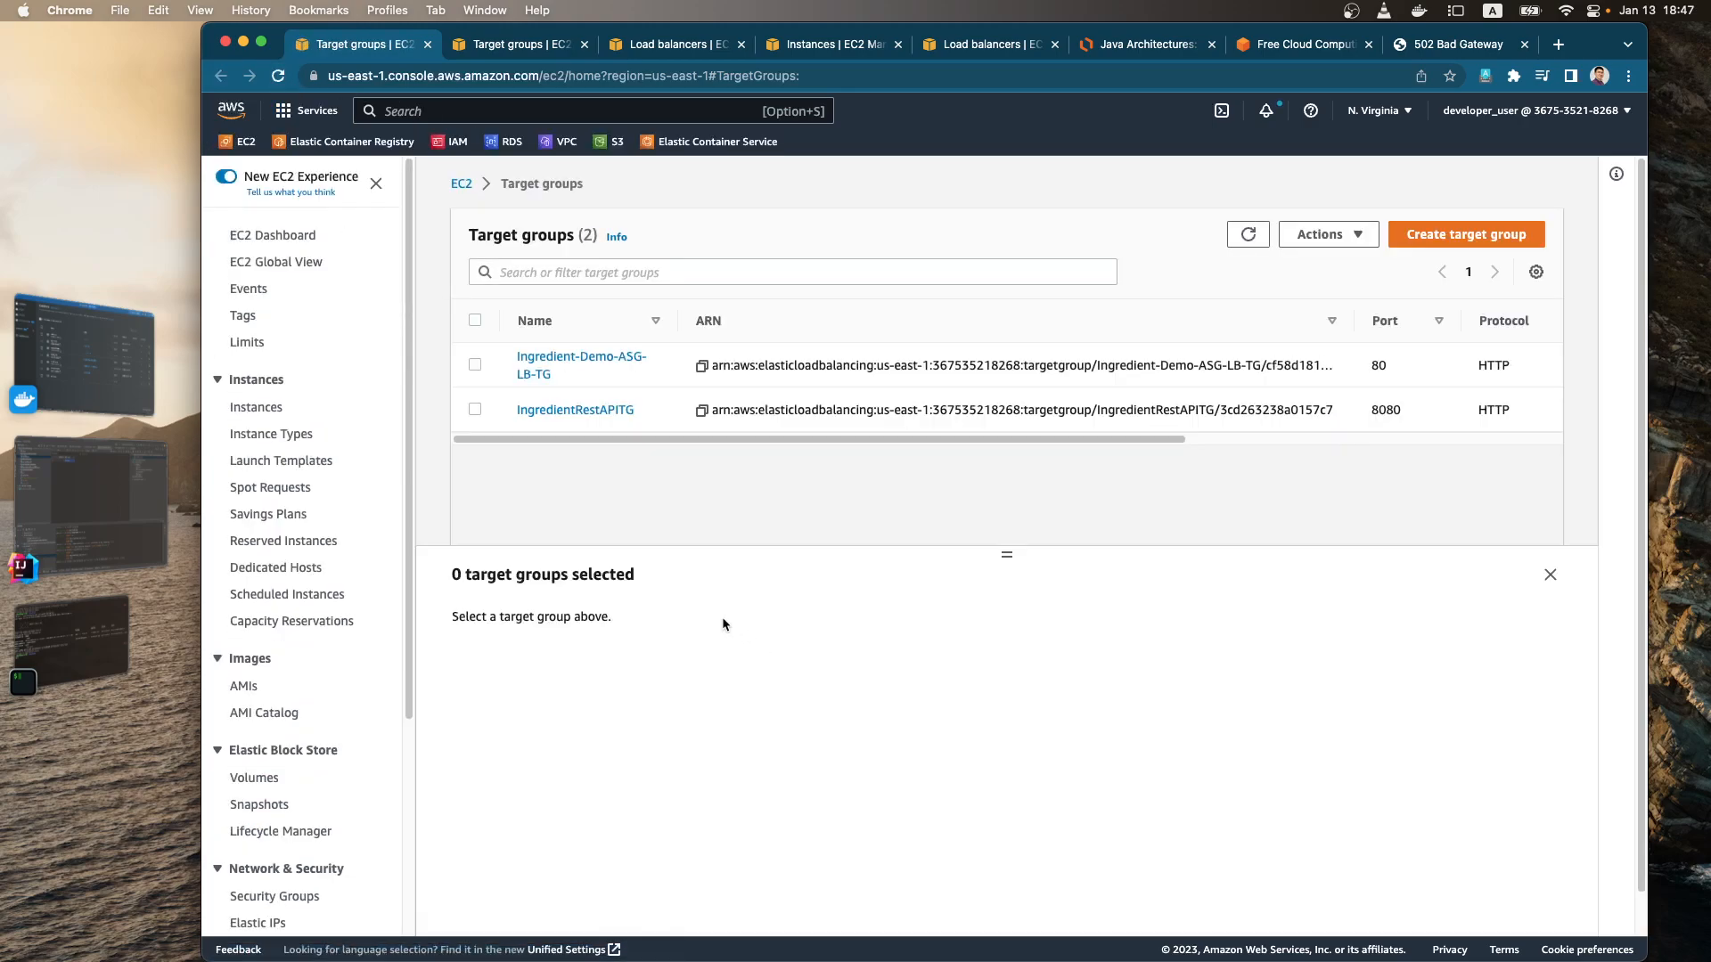
{"action": "left_click", "coordinate": [475, 365]}
{"action": "scroll", "coordinate": [654, 825], "scroll_direction": "down", "scroll_amount": 1}
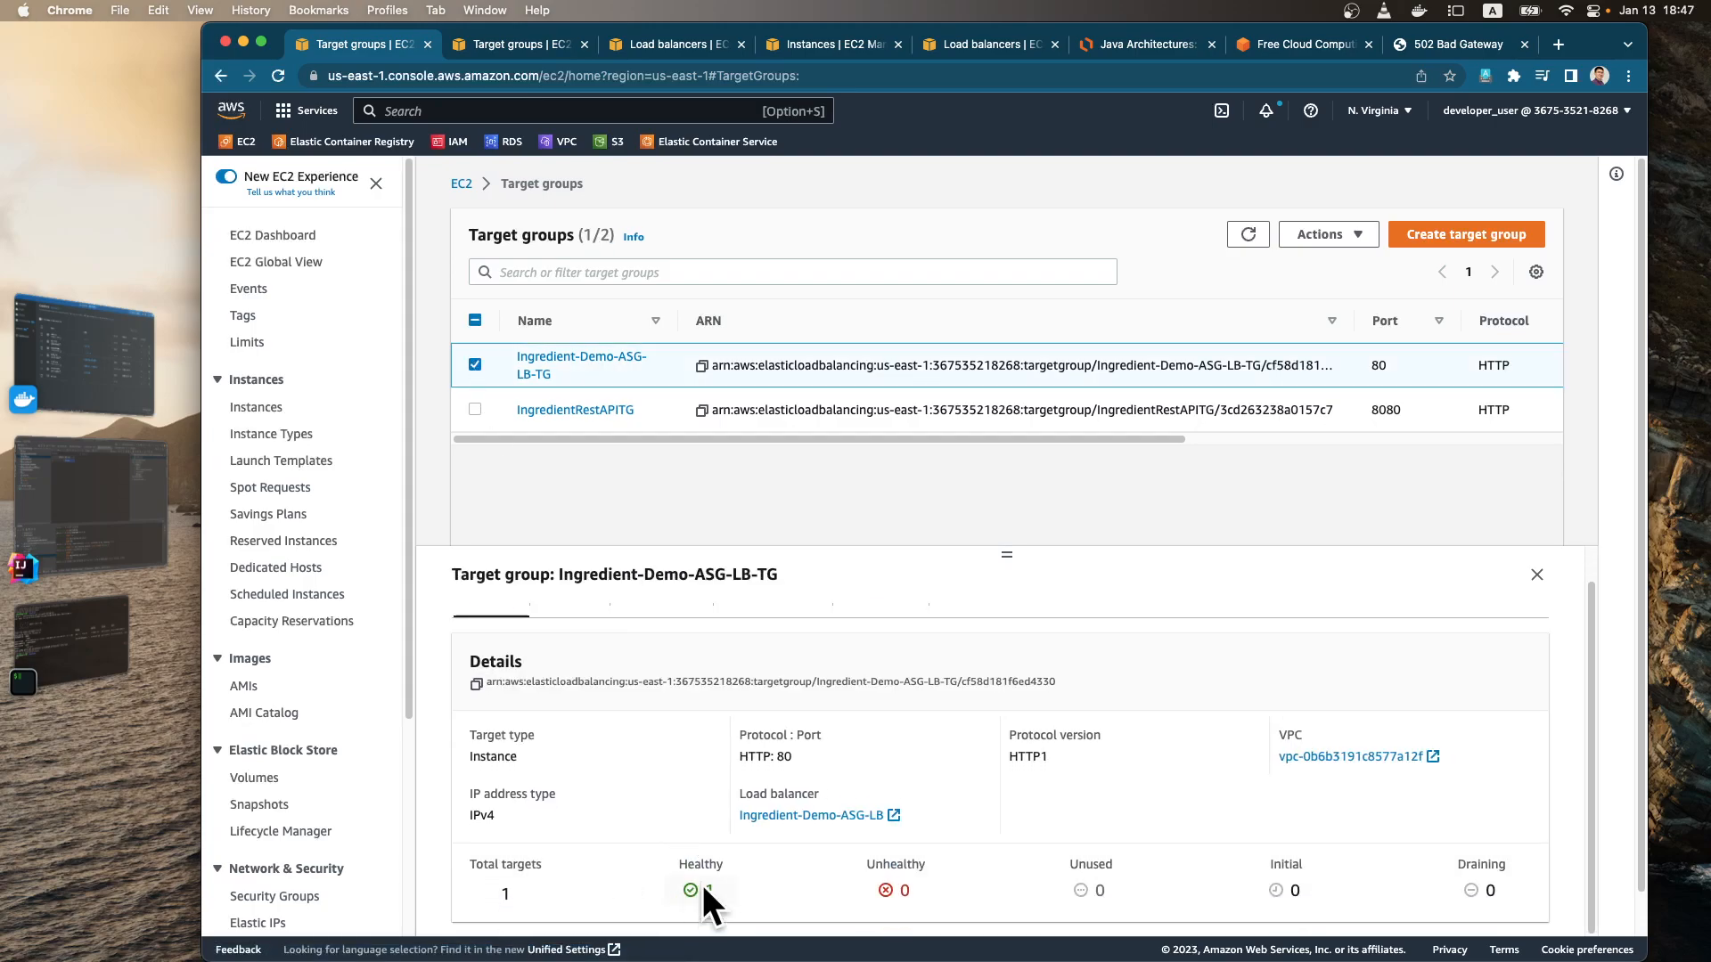
Step: Check the target health of IngredientRestAPITG, then open its full details and health check settings
{"action": "left_click", "coordinate": [475, 365]}
{"action": "left_click", "coordinate": [475, 409]}
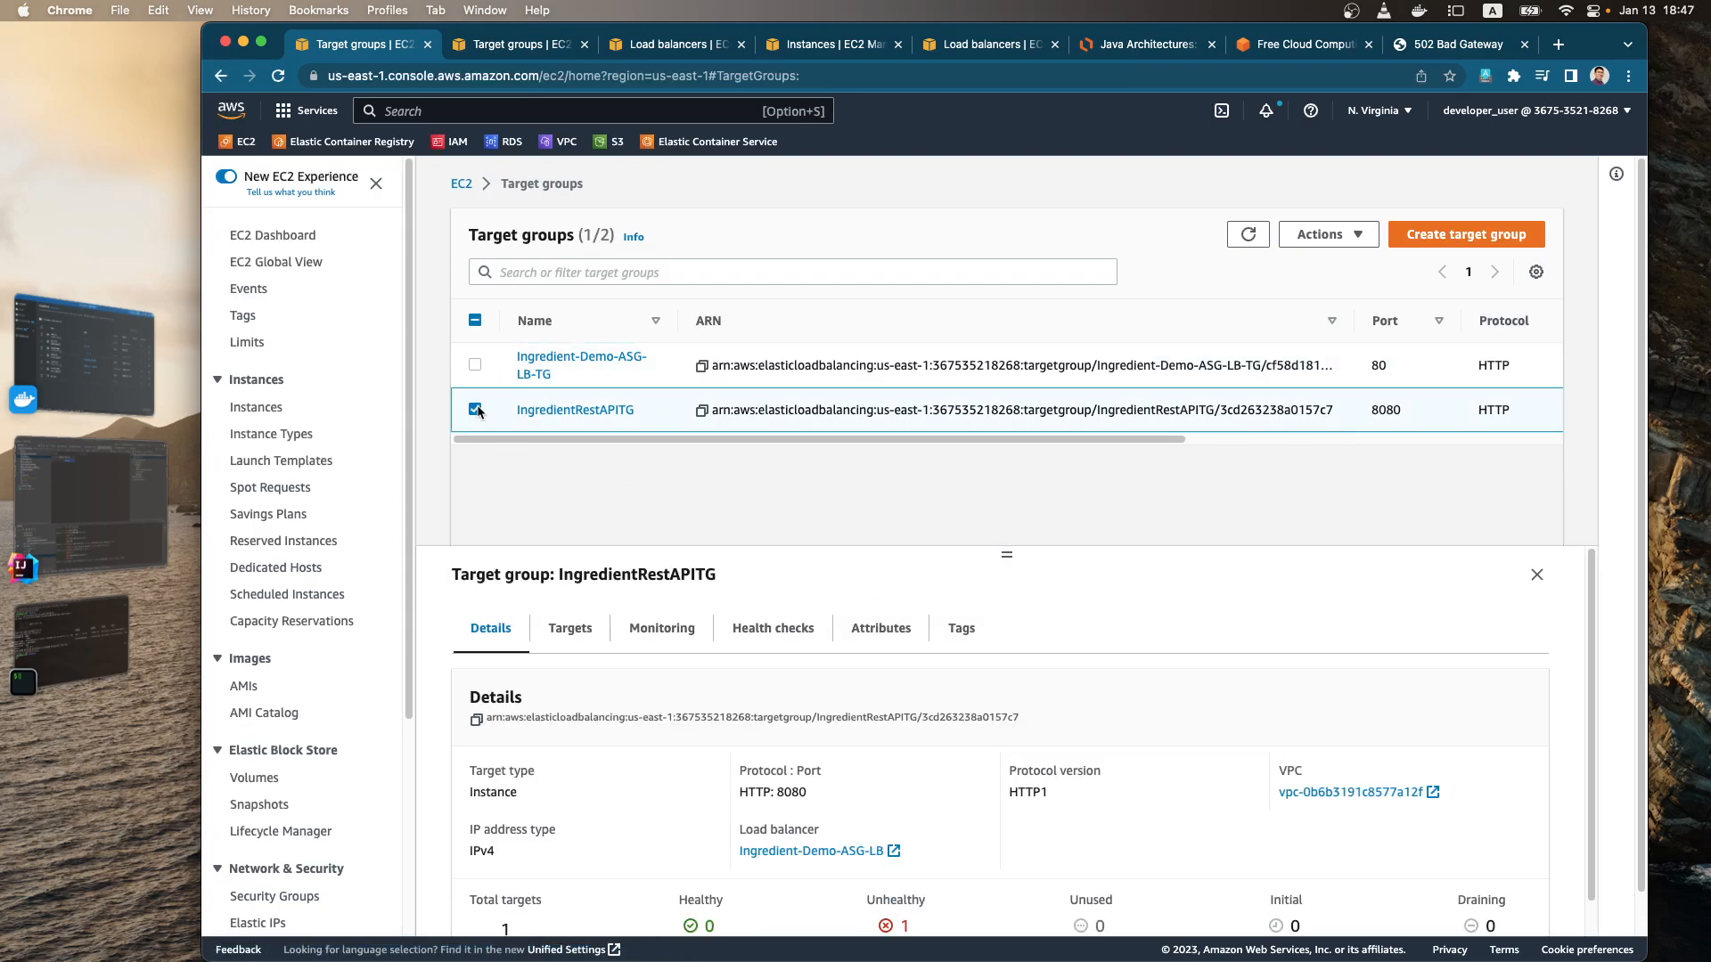
{"action": "scroll", "coordinate": [700, 724], "scroll_direction": "down", "scroll_amount": 2}
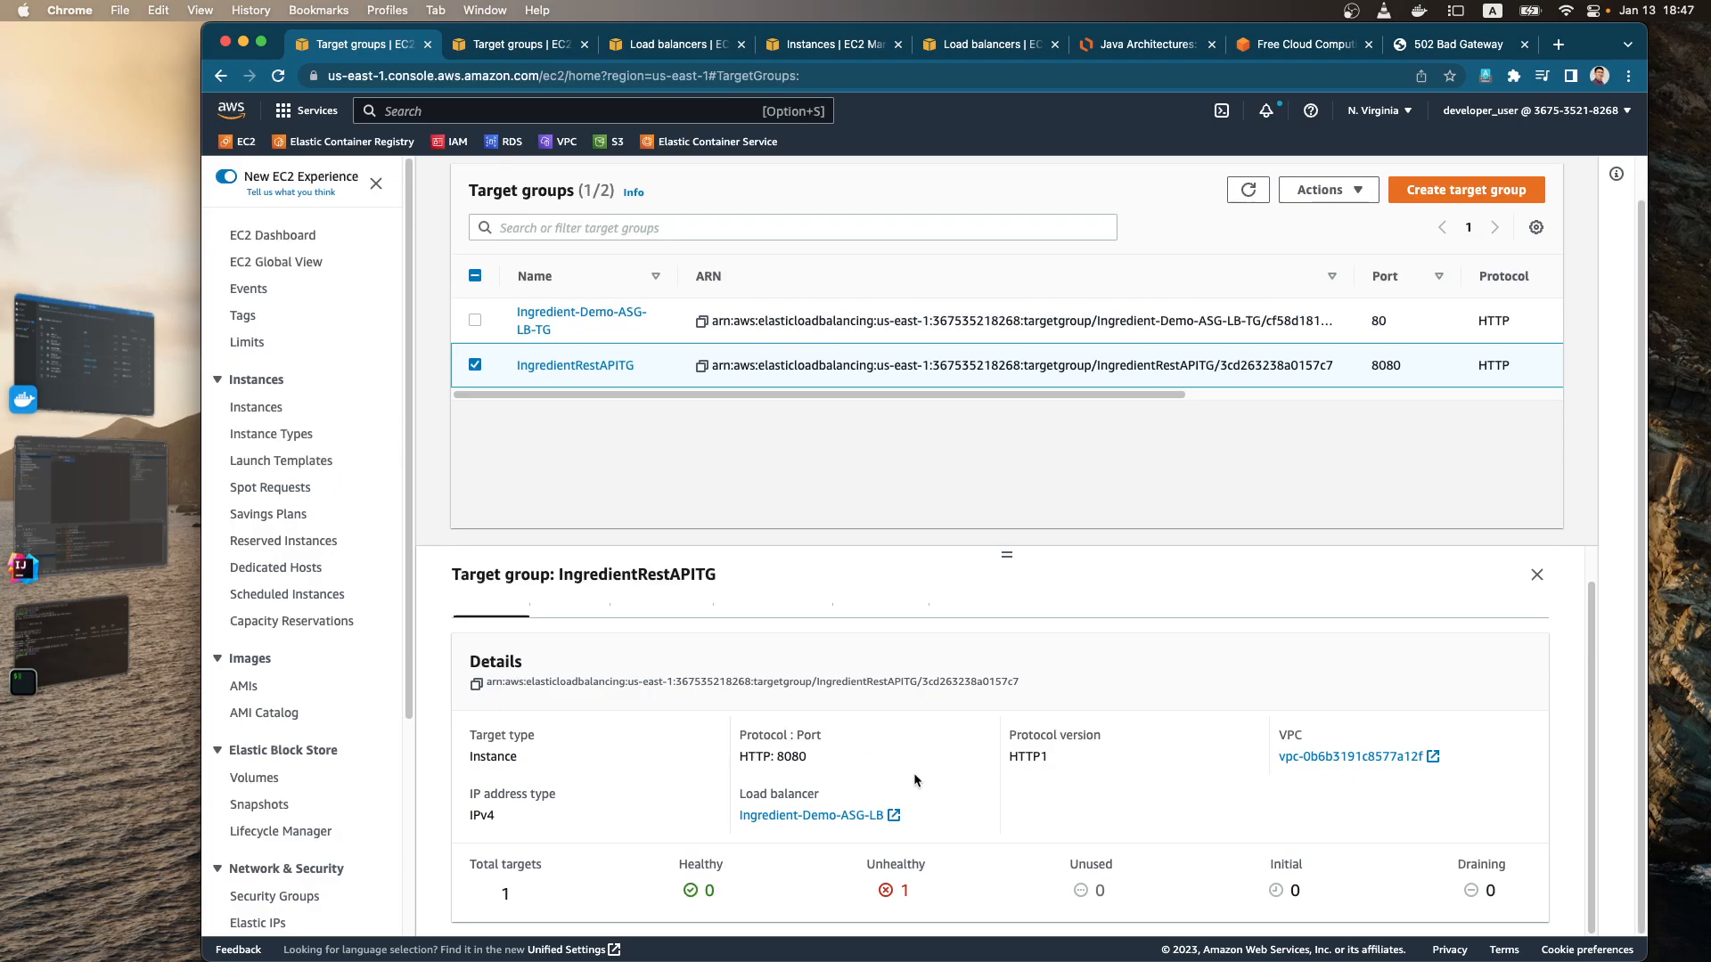
{"action": "left_click_drag", "start_coordinate": [1034, 544], "coordinate": [1017, 423]}
{"action": "left_click", "coordinate": [584, 370]}
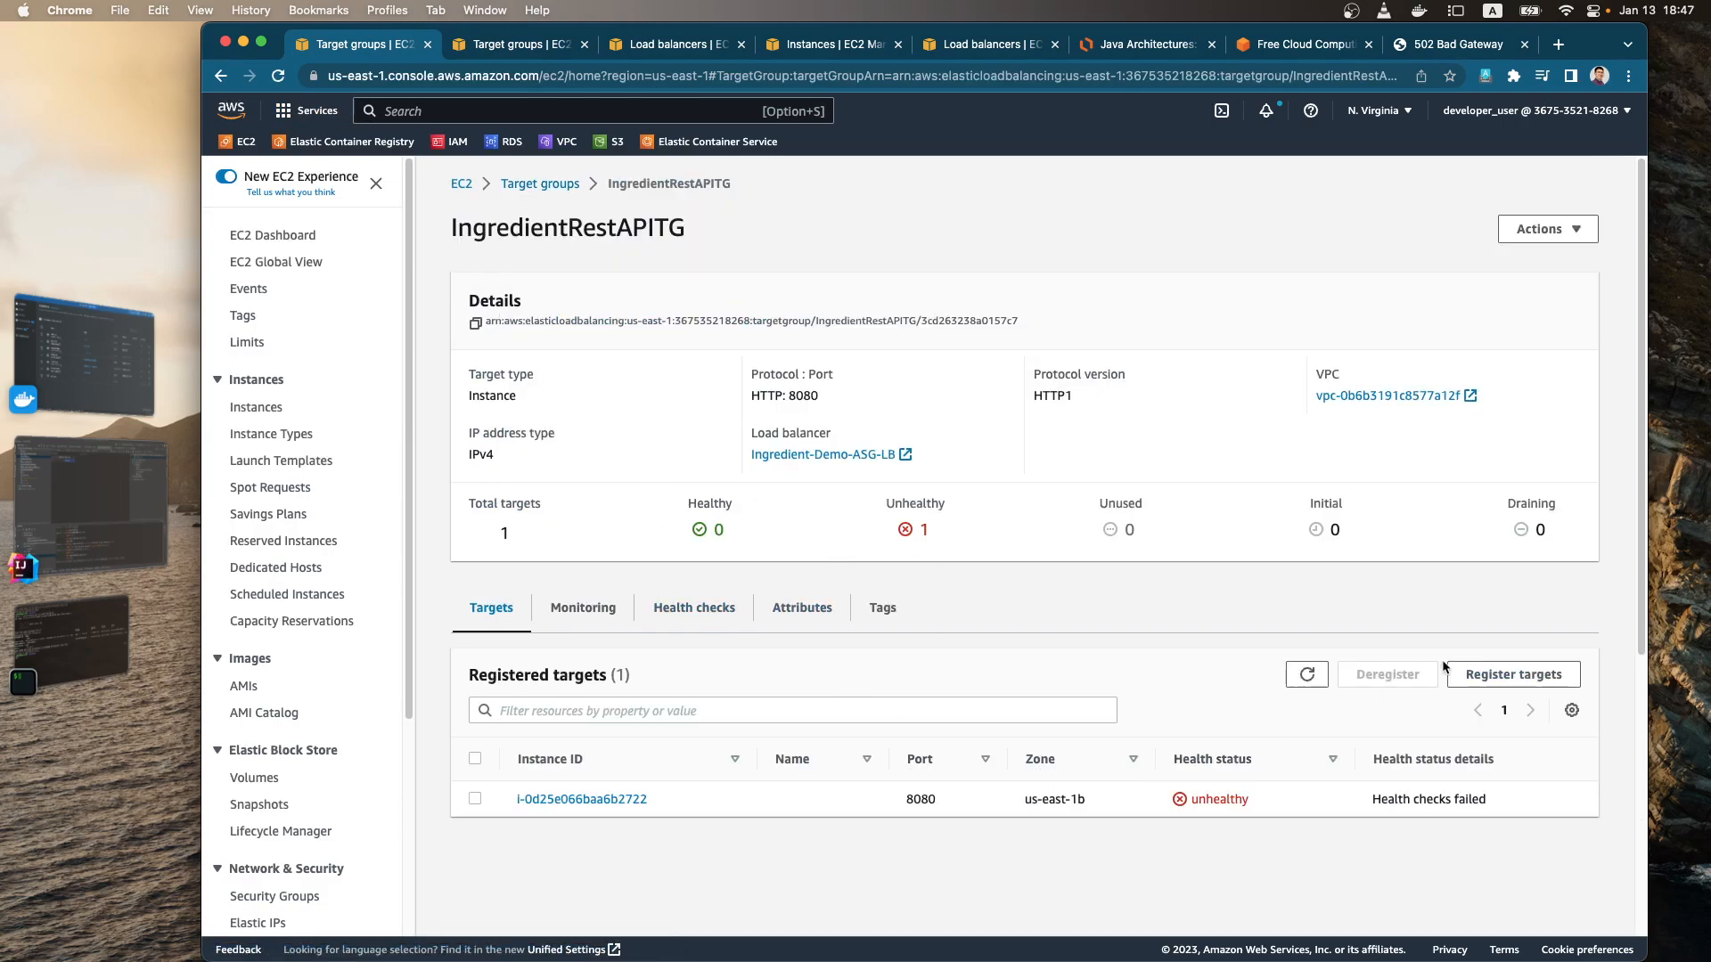
{"action": "left_click", "coordinate": [721, 616]}
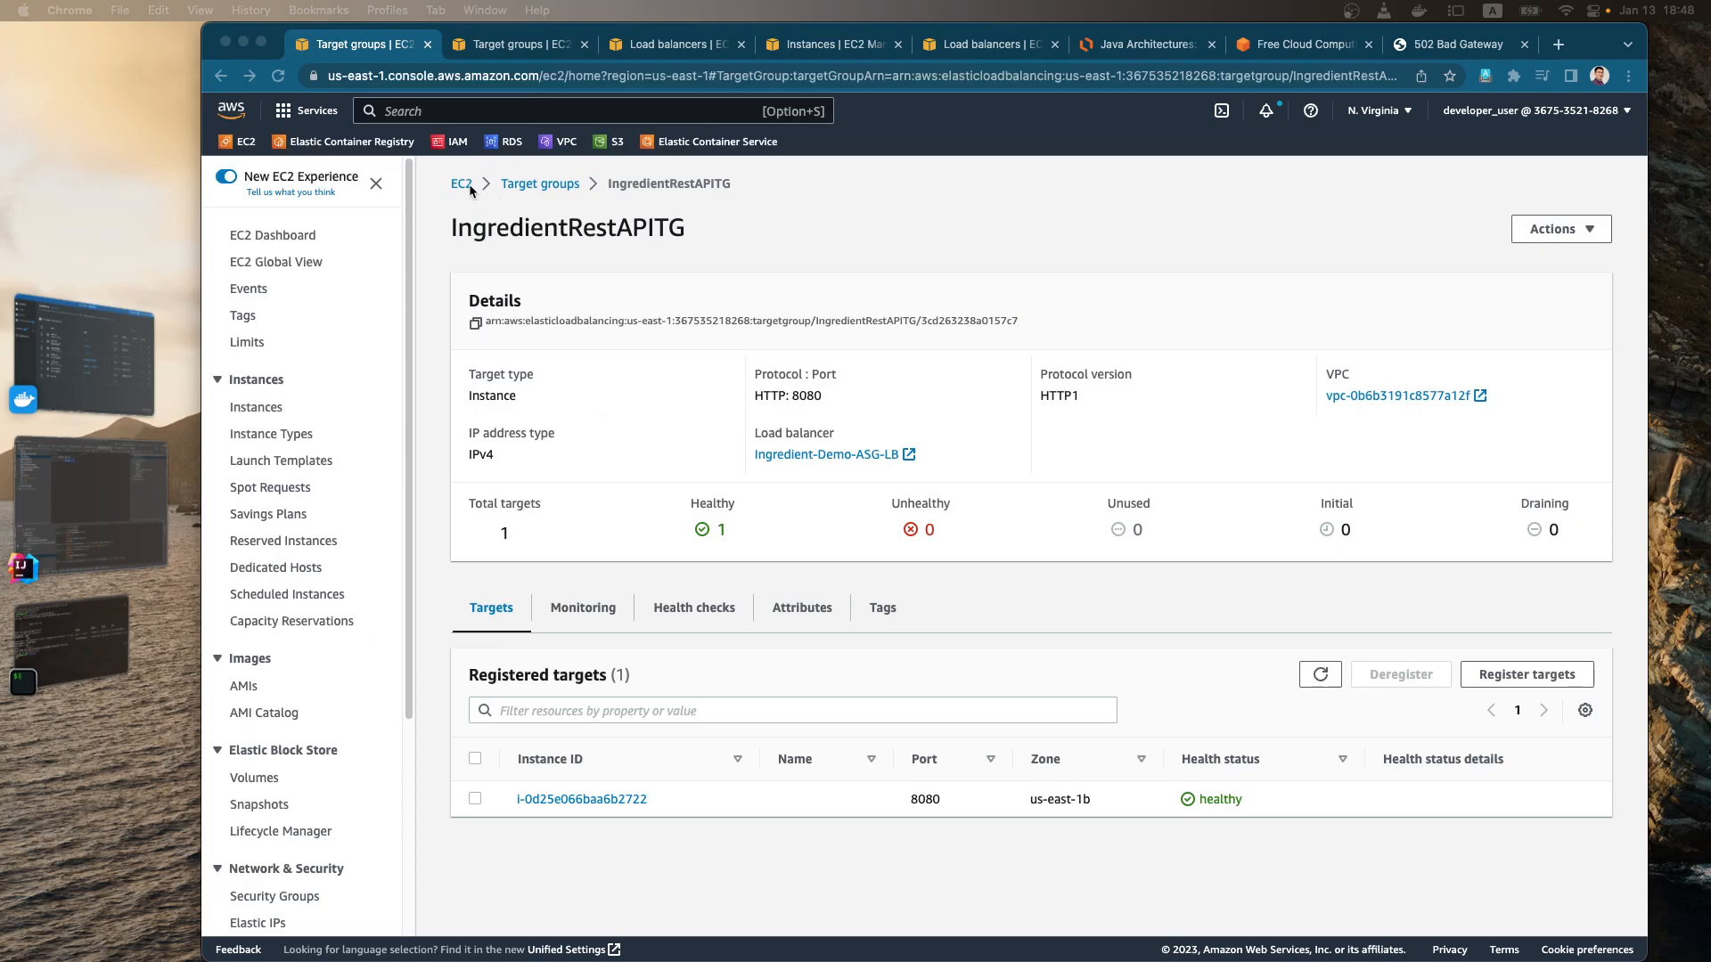
Step: Show the group details and capacity settings of the Ingredient-Demo-ASG Auto Scaling group
{"action": "scroll", "coordinate": [337, 649], "scroll_direction": "down", "scroll_amount": 5}
{"action": "left_click", "coordinate": [317, 892]}
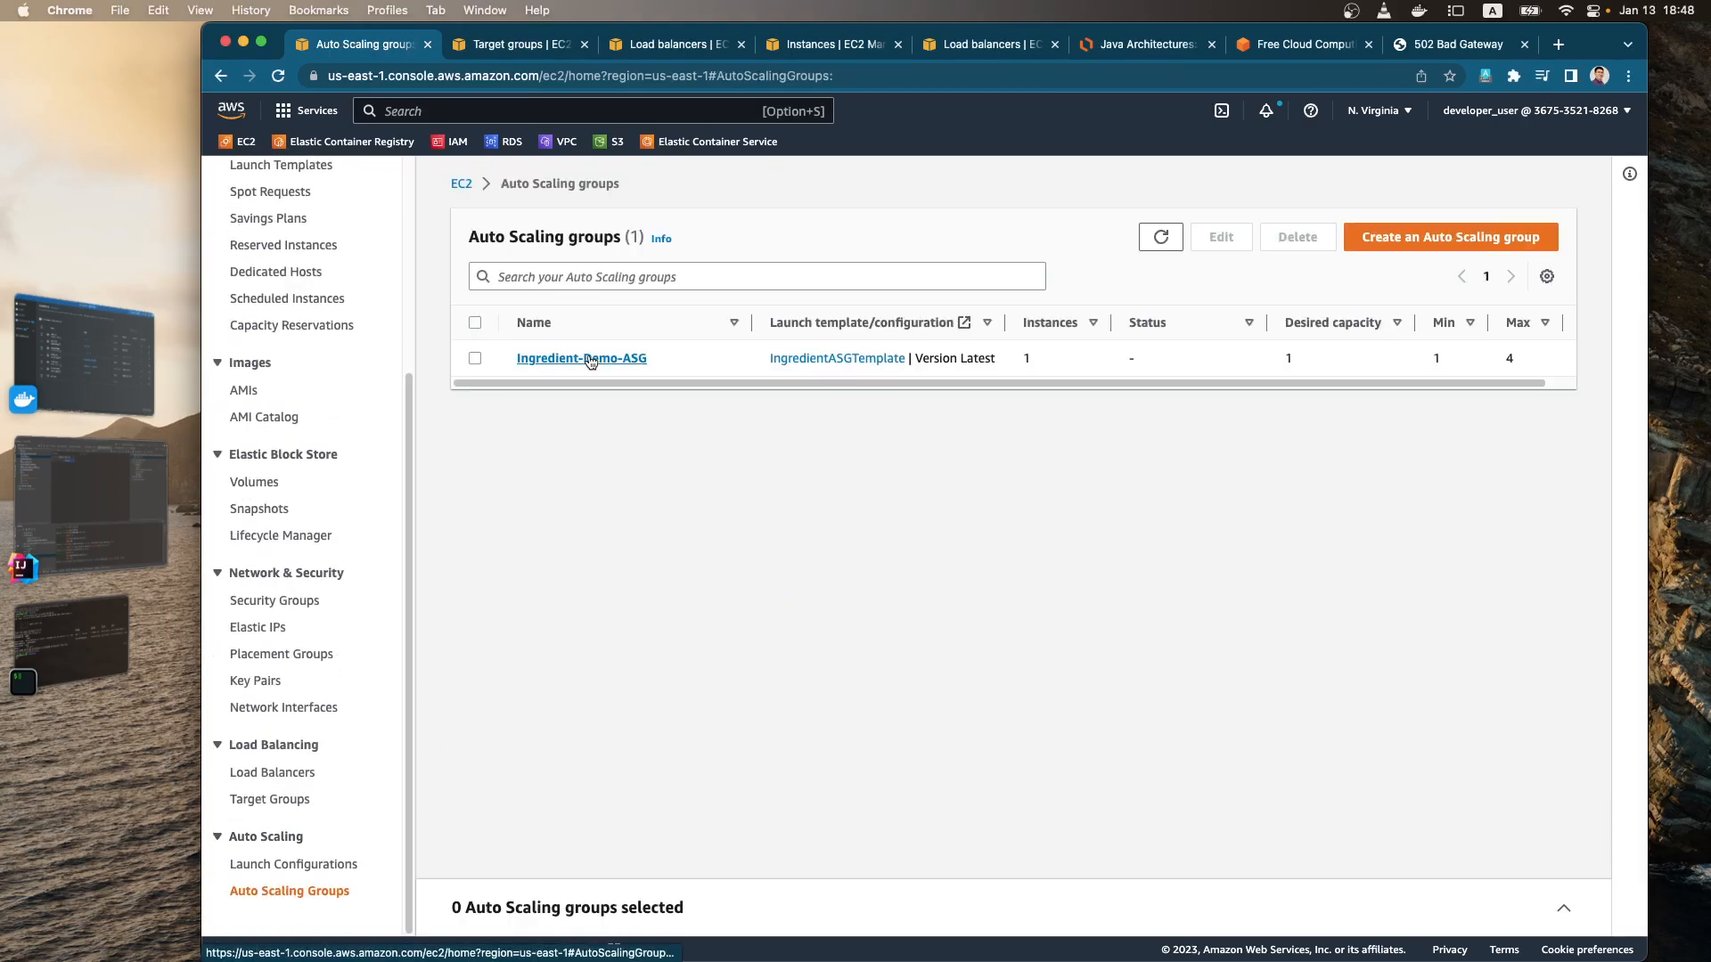
{"action": "left_click", "coordinate": [588, 358]}
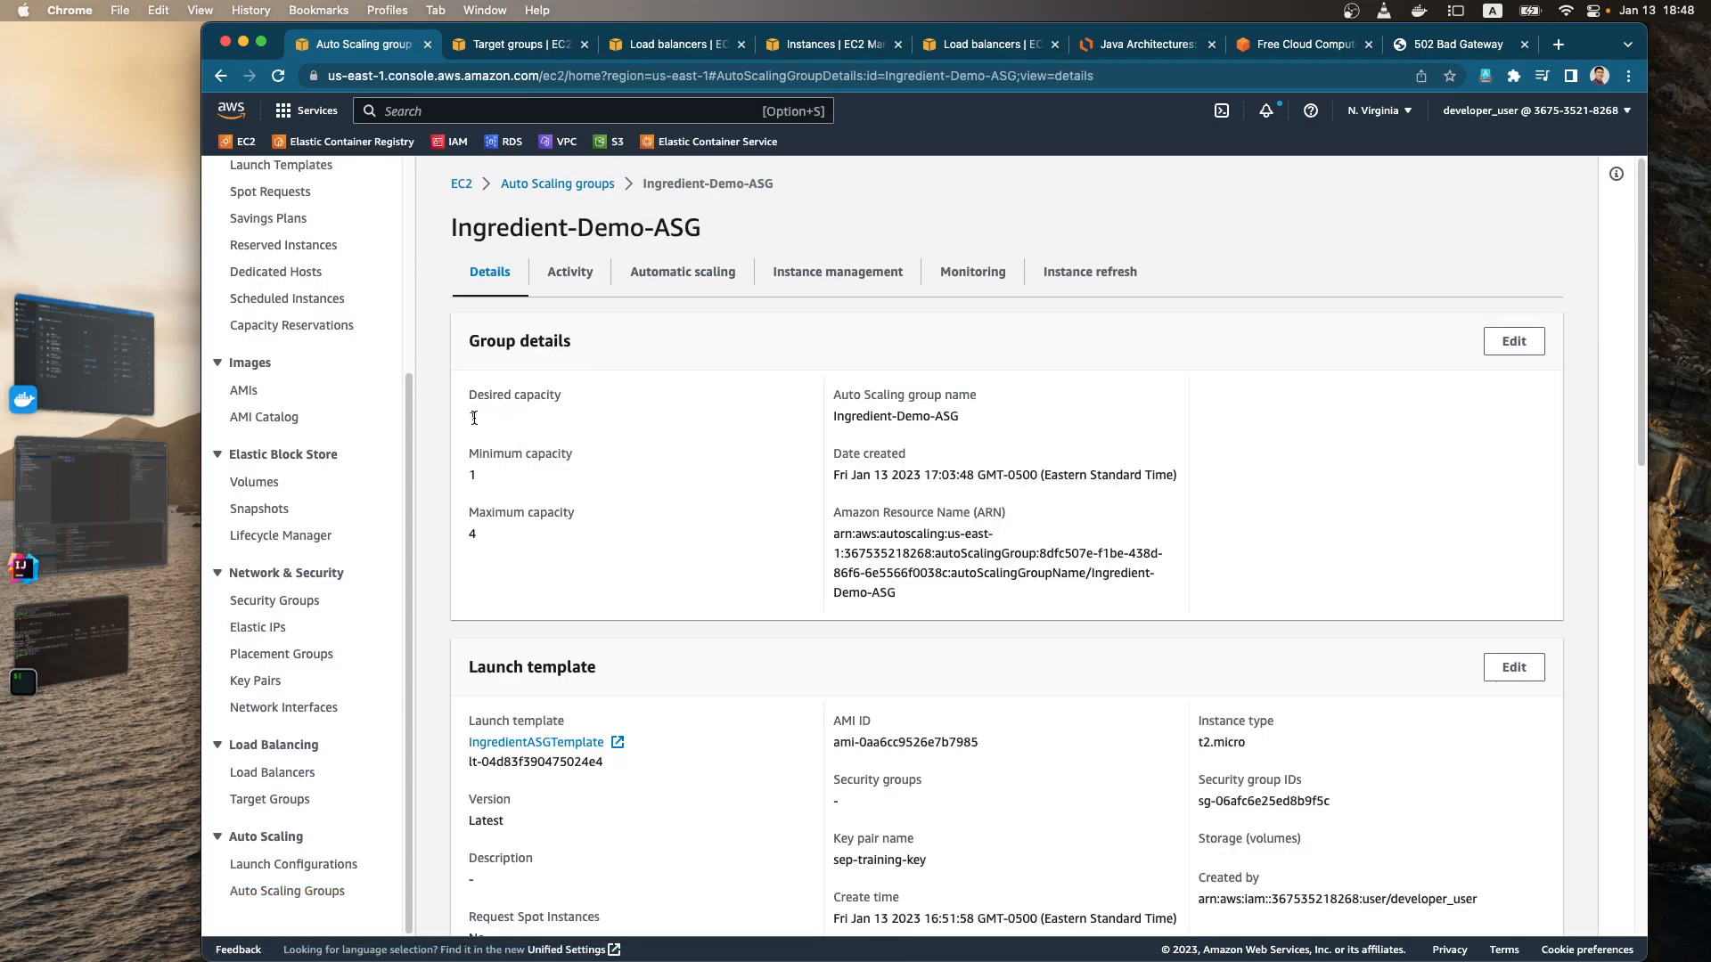
Step: Consult the architecture diagram and examine the listeners of the Ingredient-Demo-ASG-LB load balancer
{"action": "left_click", "coordinate": [1105, 49]}
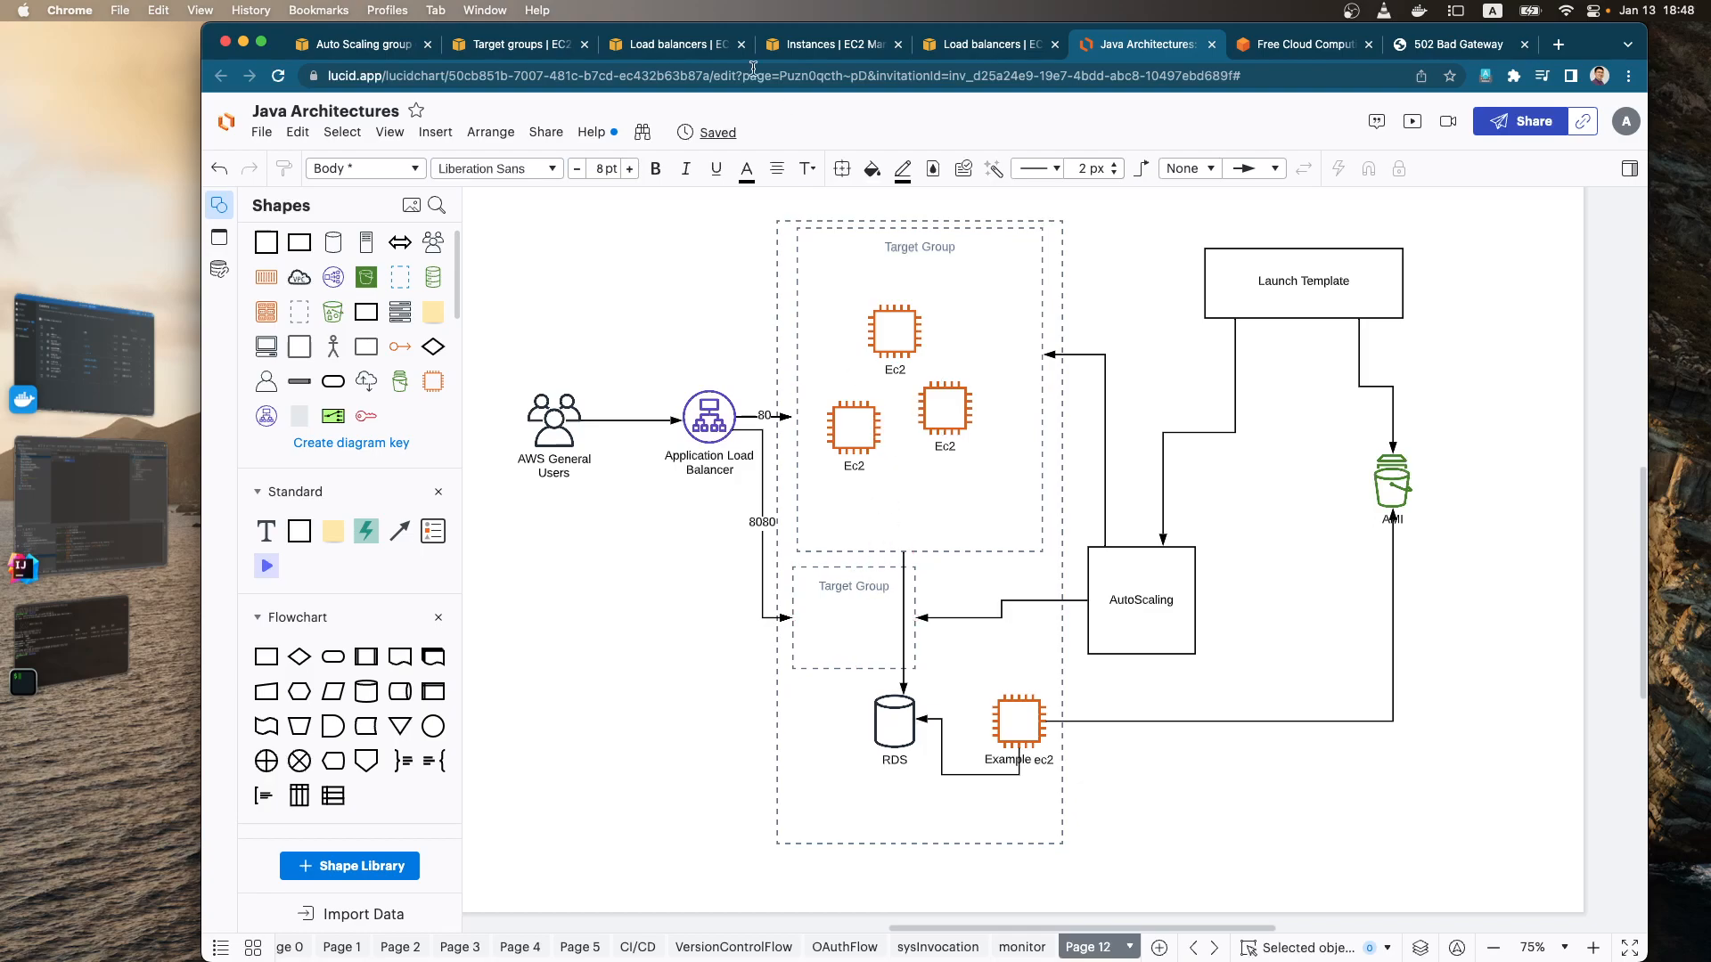
{"action": "left_click", "coordinate": [382, 51]}
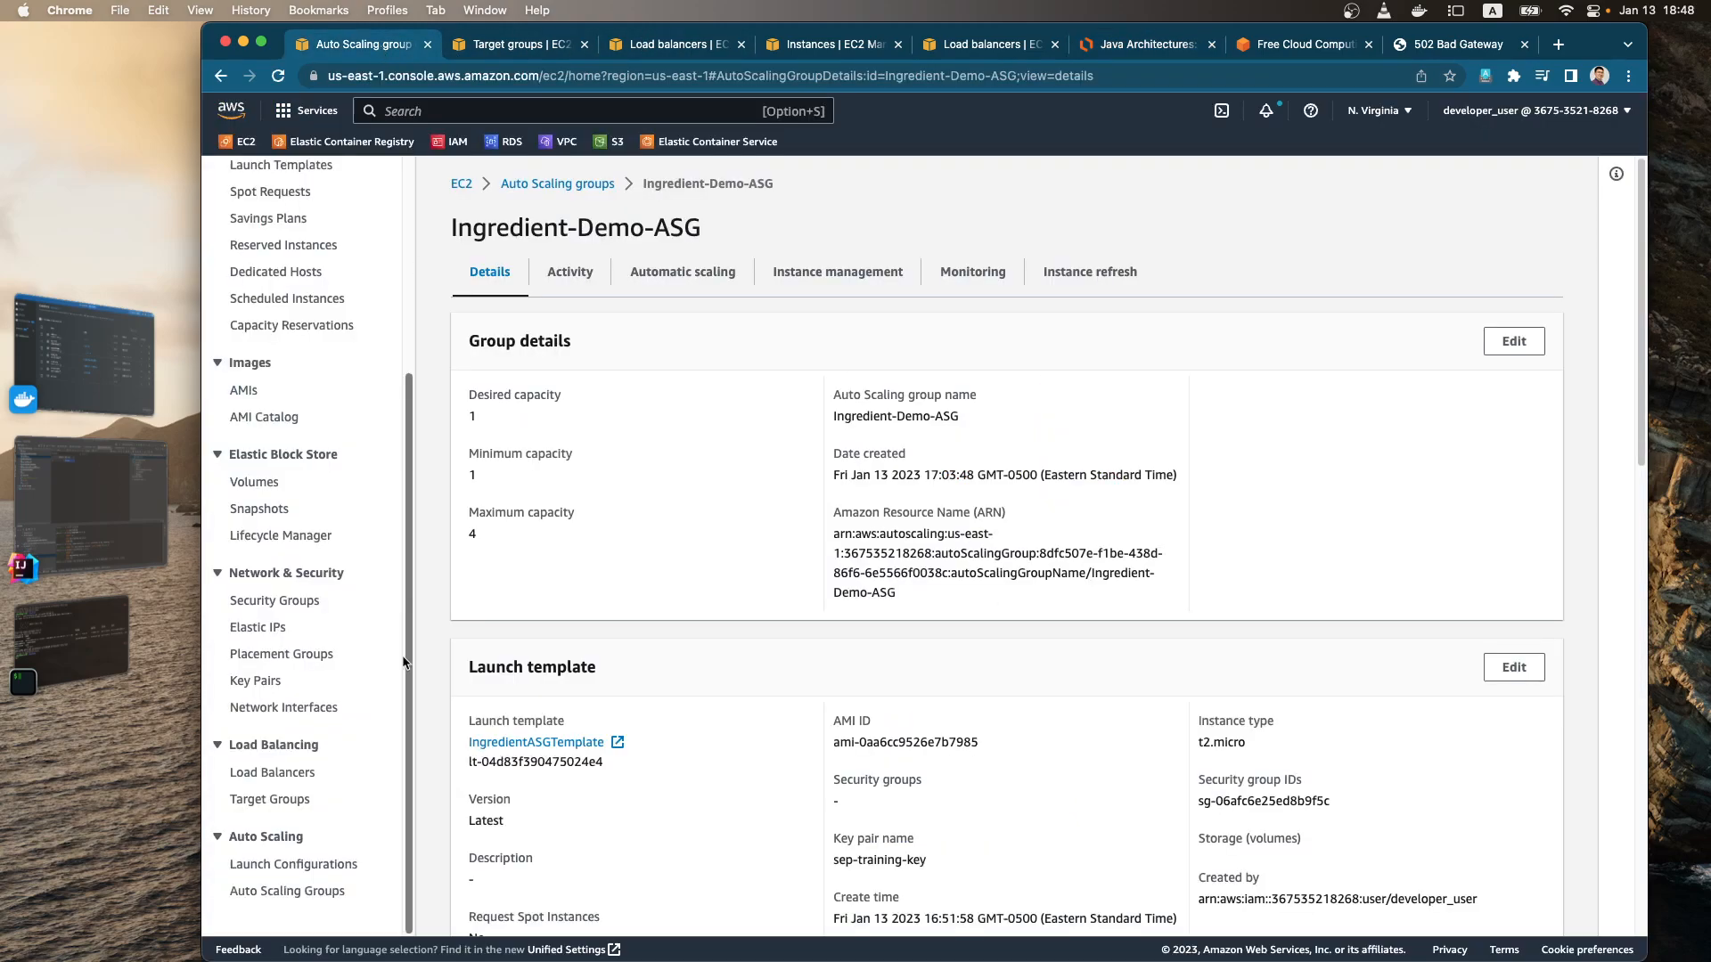
{"action": "left_click", "coordinate": [304, 763]}
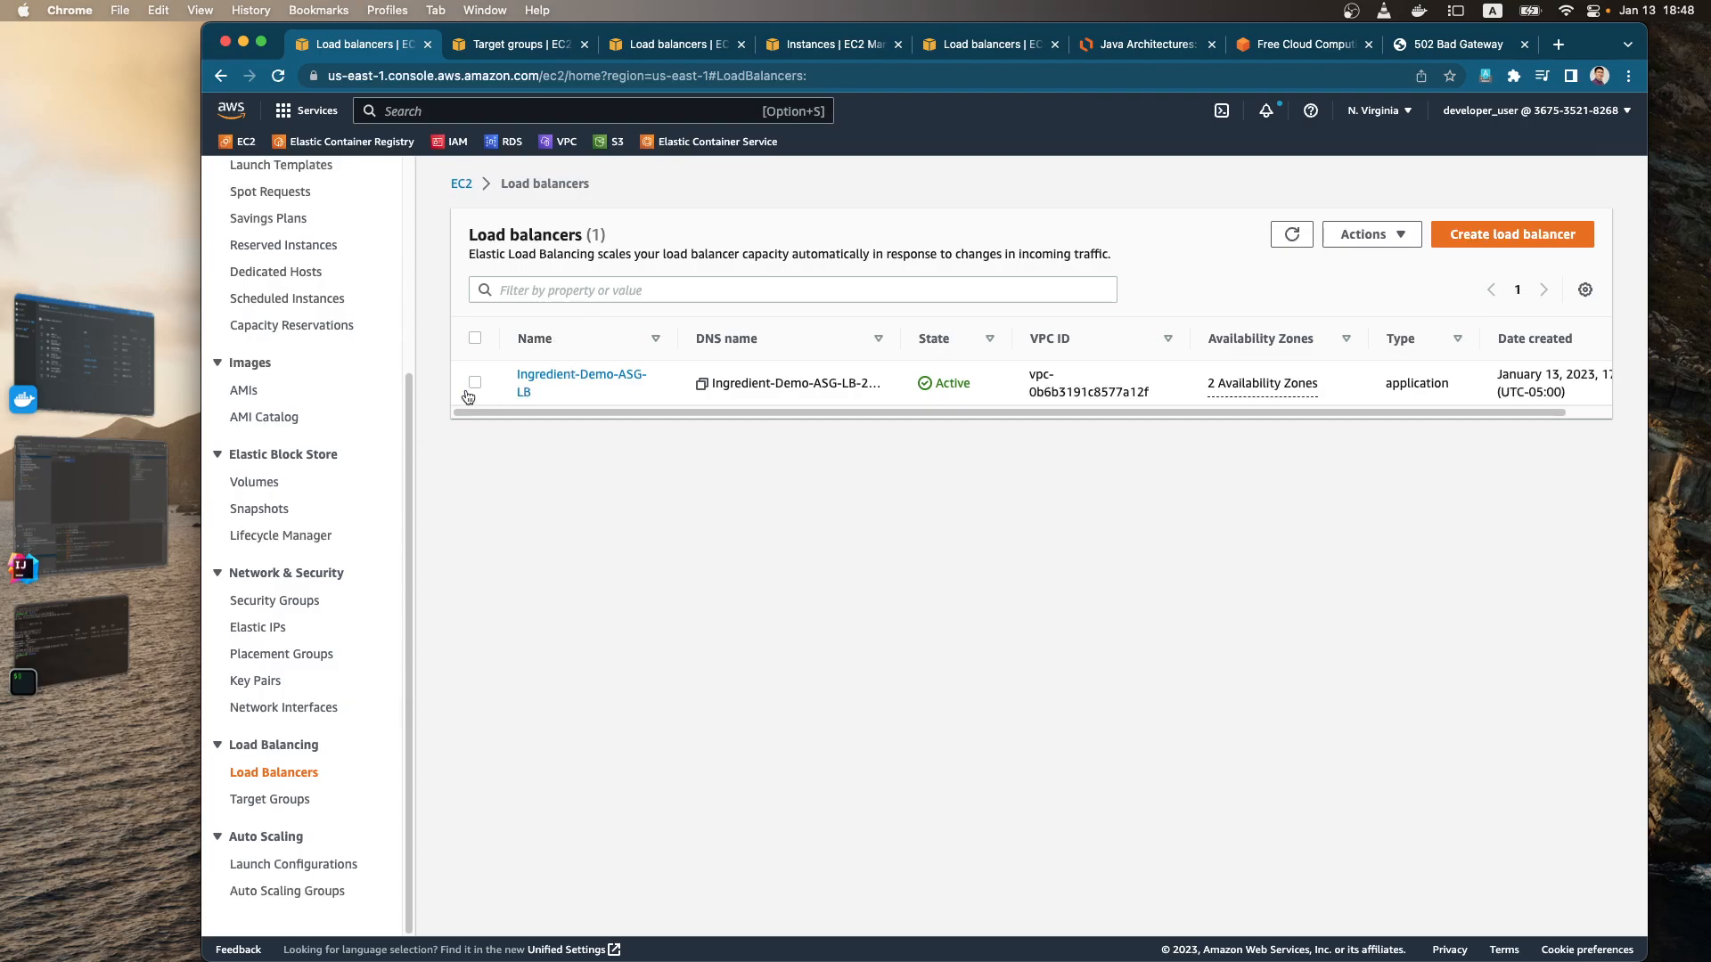
{"action": "left_click", "coordinate": [520, 382]}
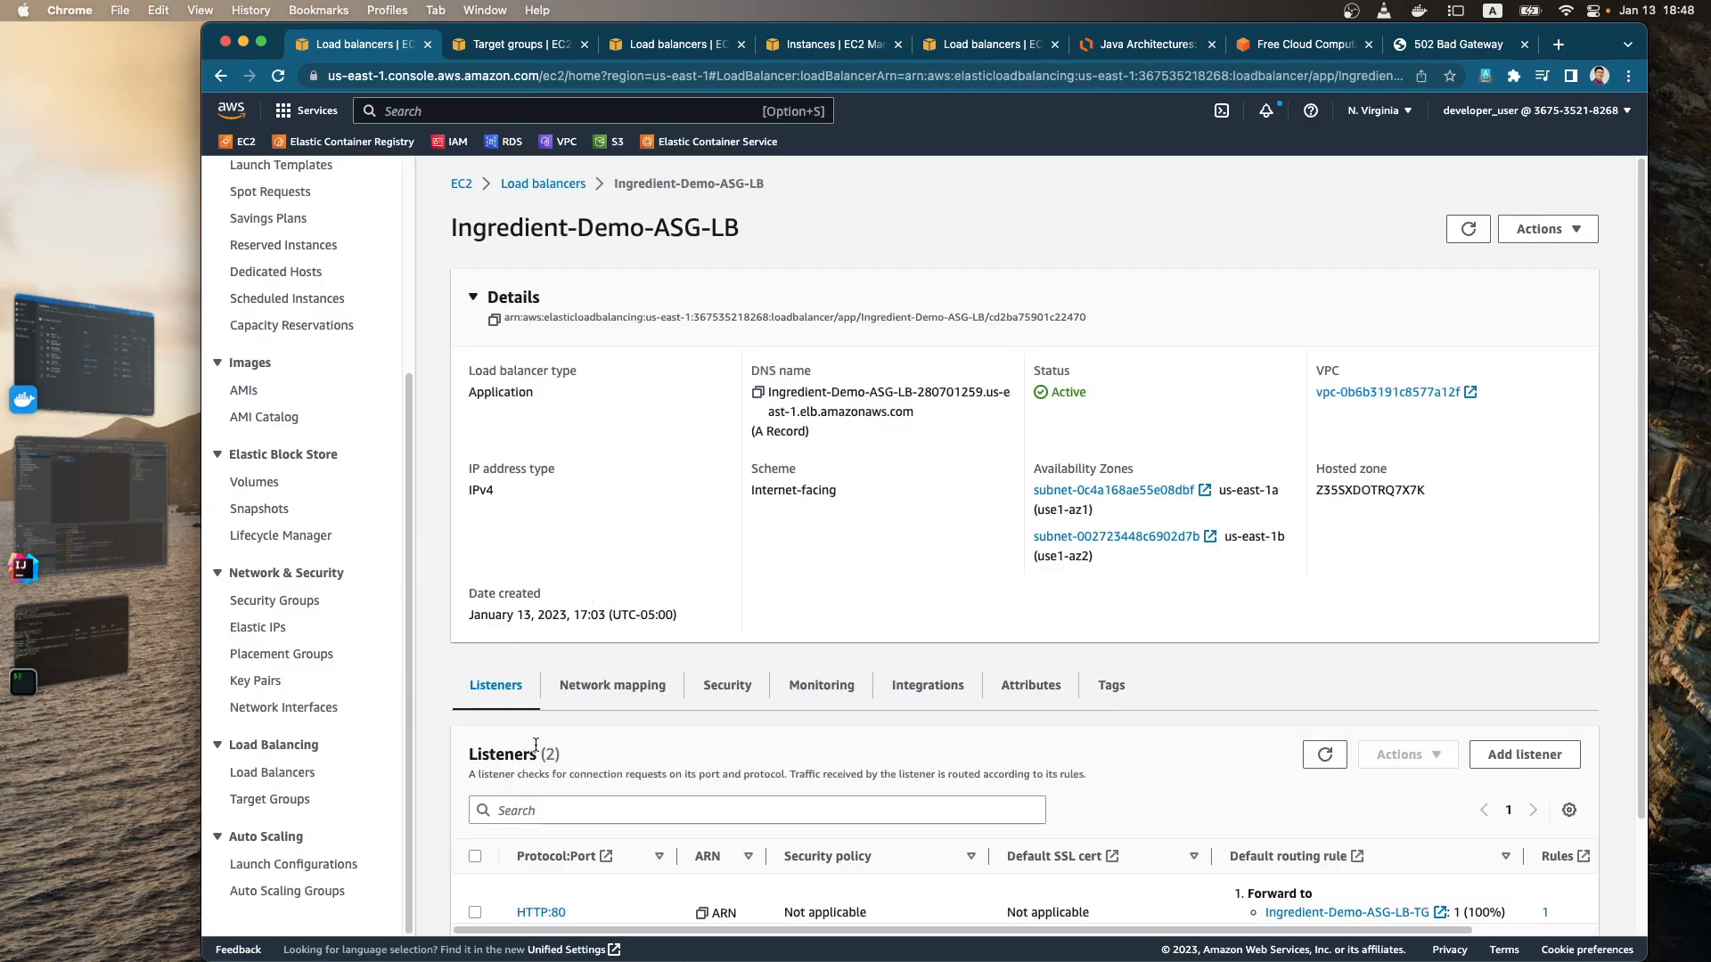
{"action": "scroll", "coordinate": [579, 784], "scroll_direction": "down", "scroll_amount": 3}
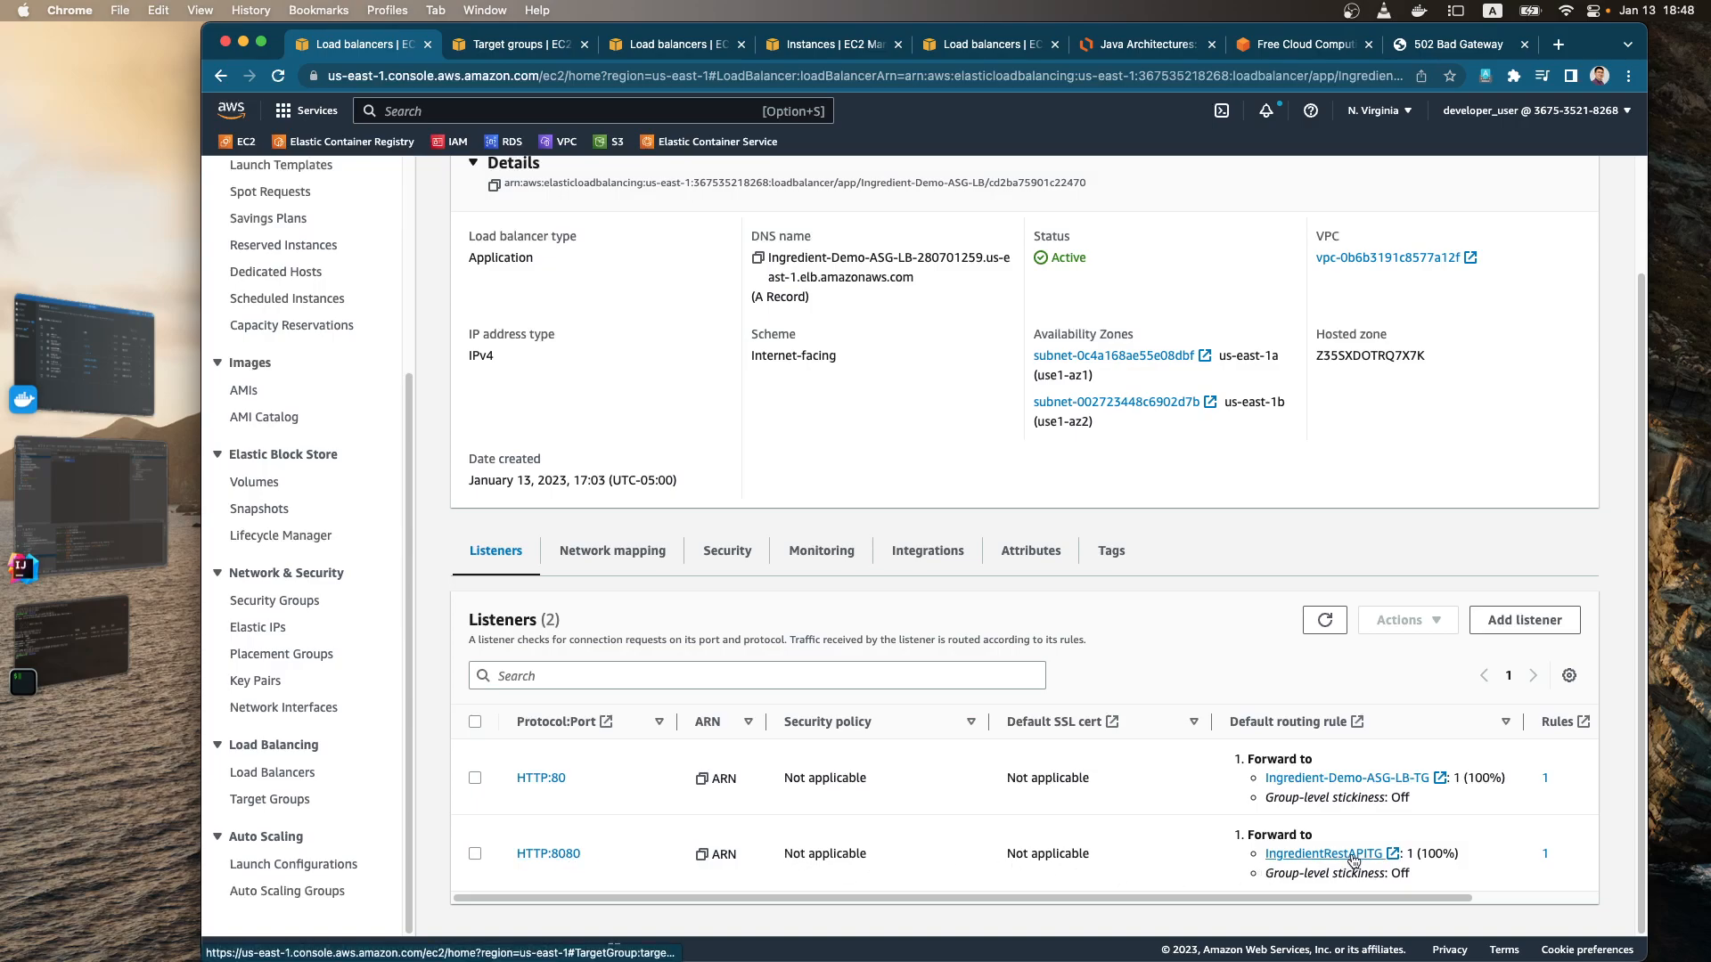
Step: Compare the target health counts of the Ingredient-Demo-ASG-LB-TG and IngredientRestAPITG target groups
{"action": "left_click", "coordinate": [274, 799]}
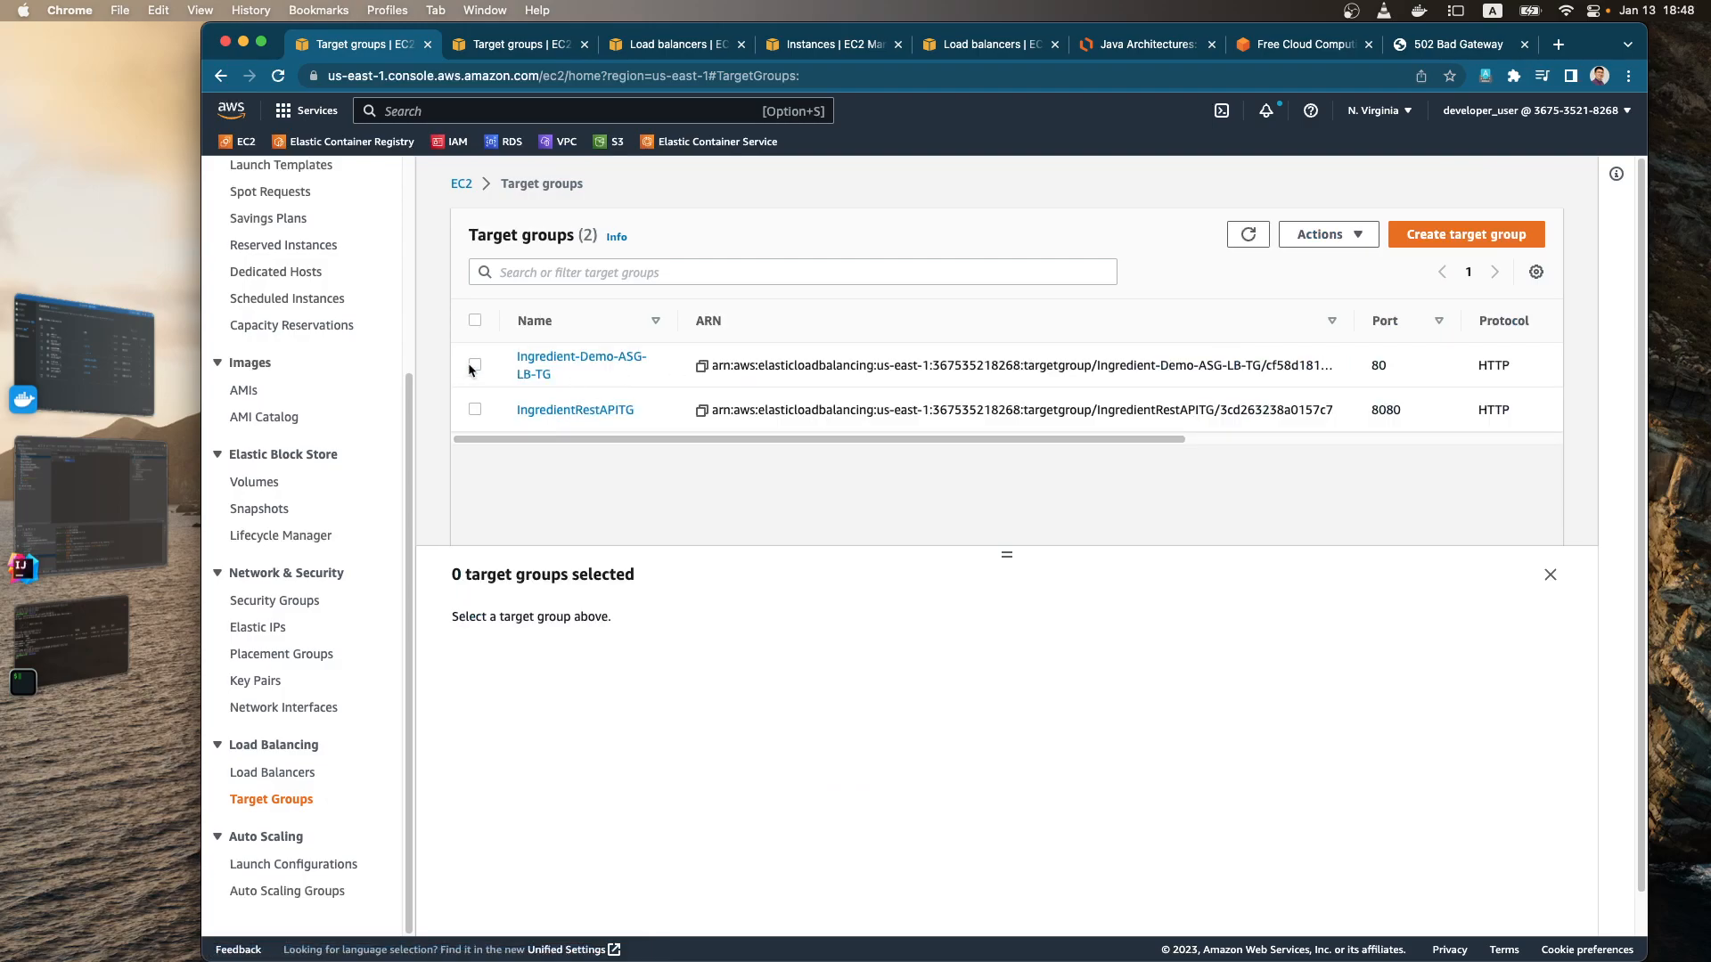
{"action": "left_click", "coordinate": [475, 365]}
{"action": "scroll", "coordinate": [686, 720], "scroll_direction": "down", "scroll_amount": 1}
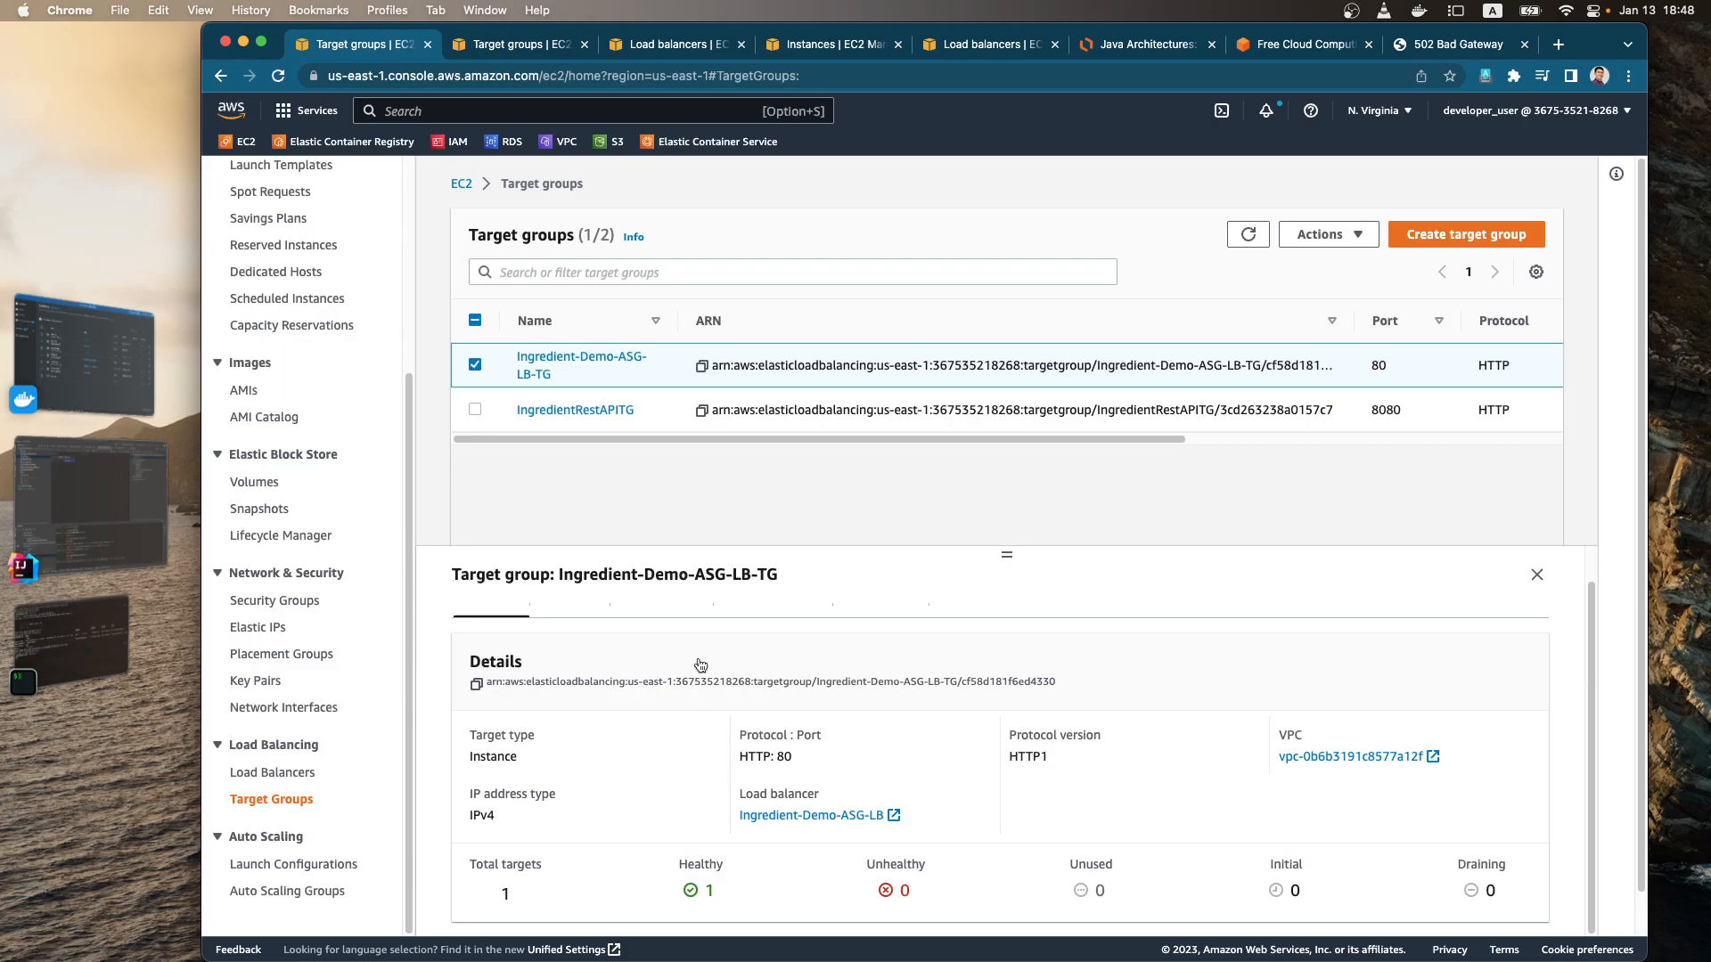
{"action": "left_click", "coordinate": [475, 365]}
{"action": "left_click", "coordinate": [475, 409]}
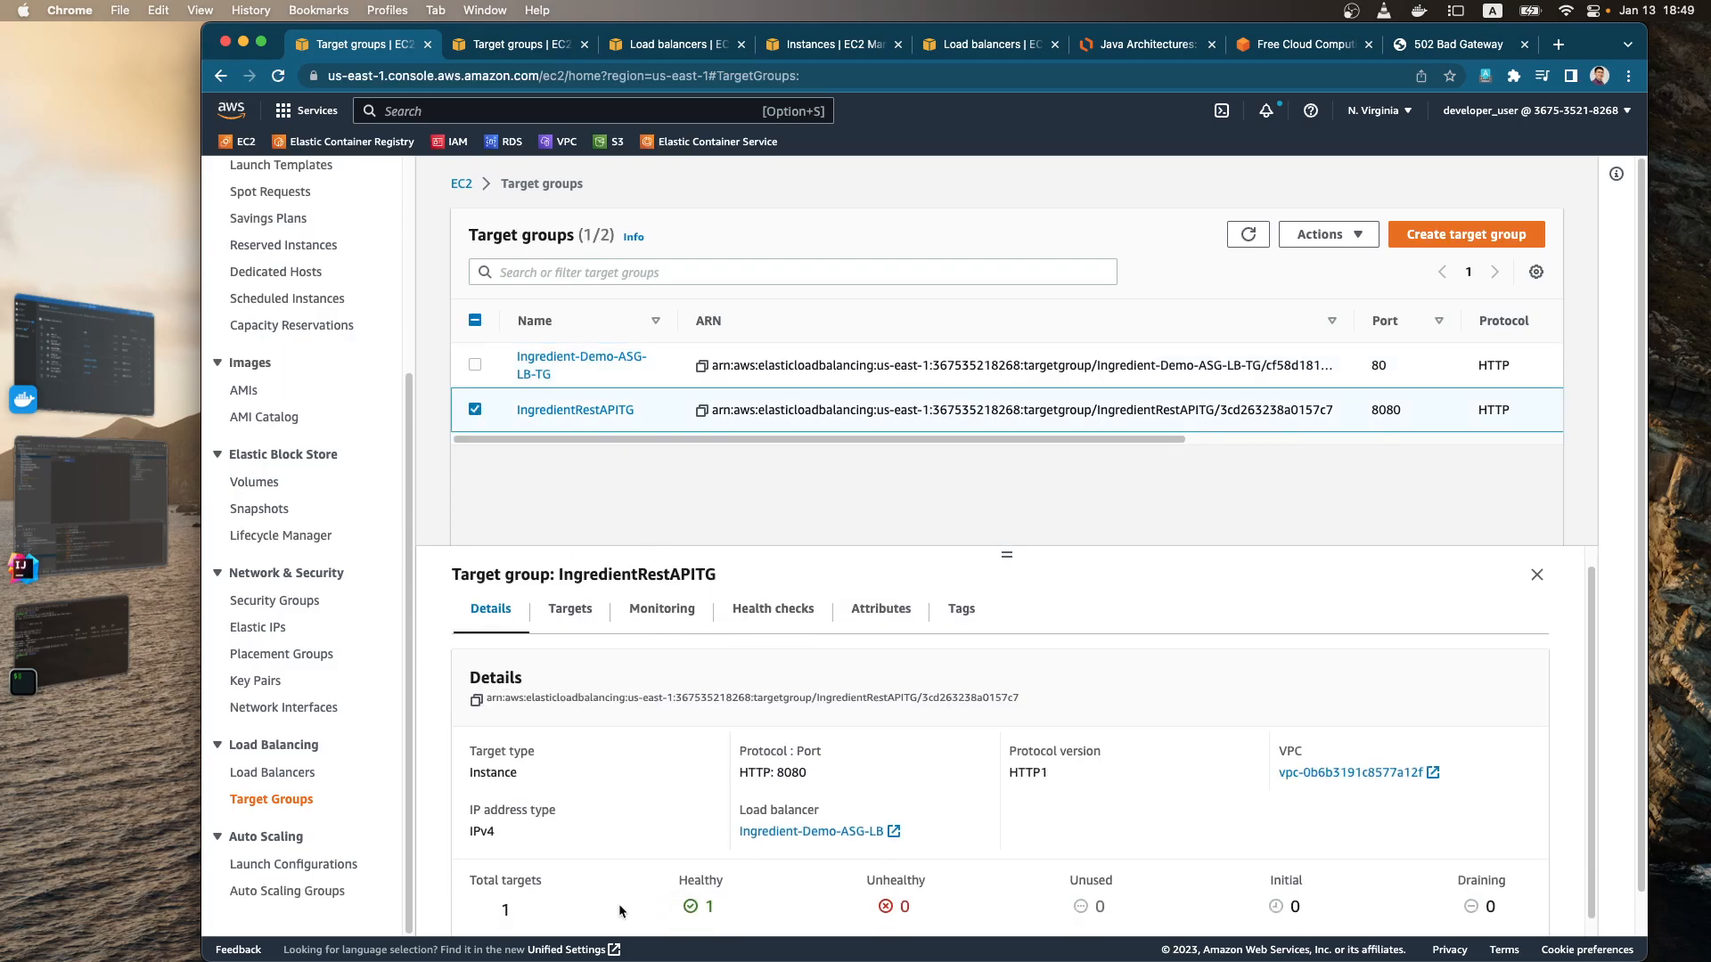
{"action": "scroll", "coordinate": [738, 878], "scroll_direction": "down", "scroll_amount": 1}
Step: Return to the load balancer's /ingredient page on port 8080 and request it again
{"action": "left_click", "coordinate": [1445, 54]}
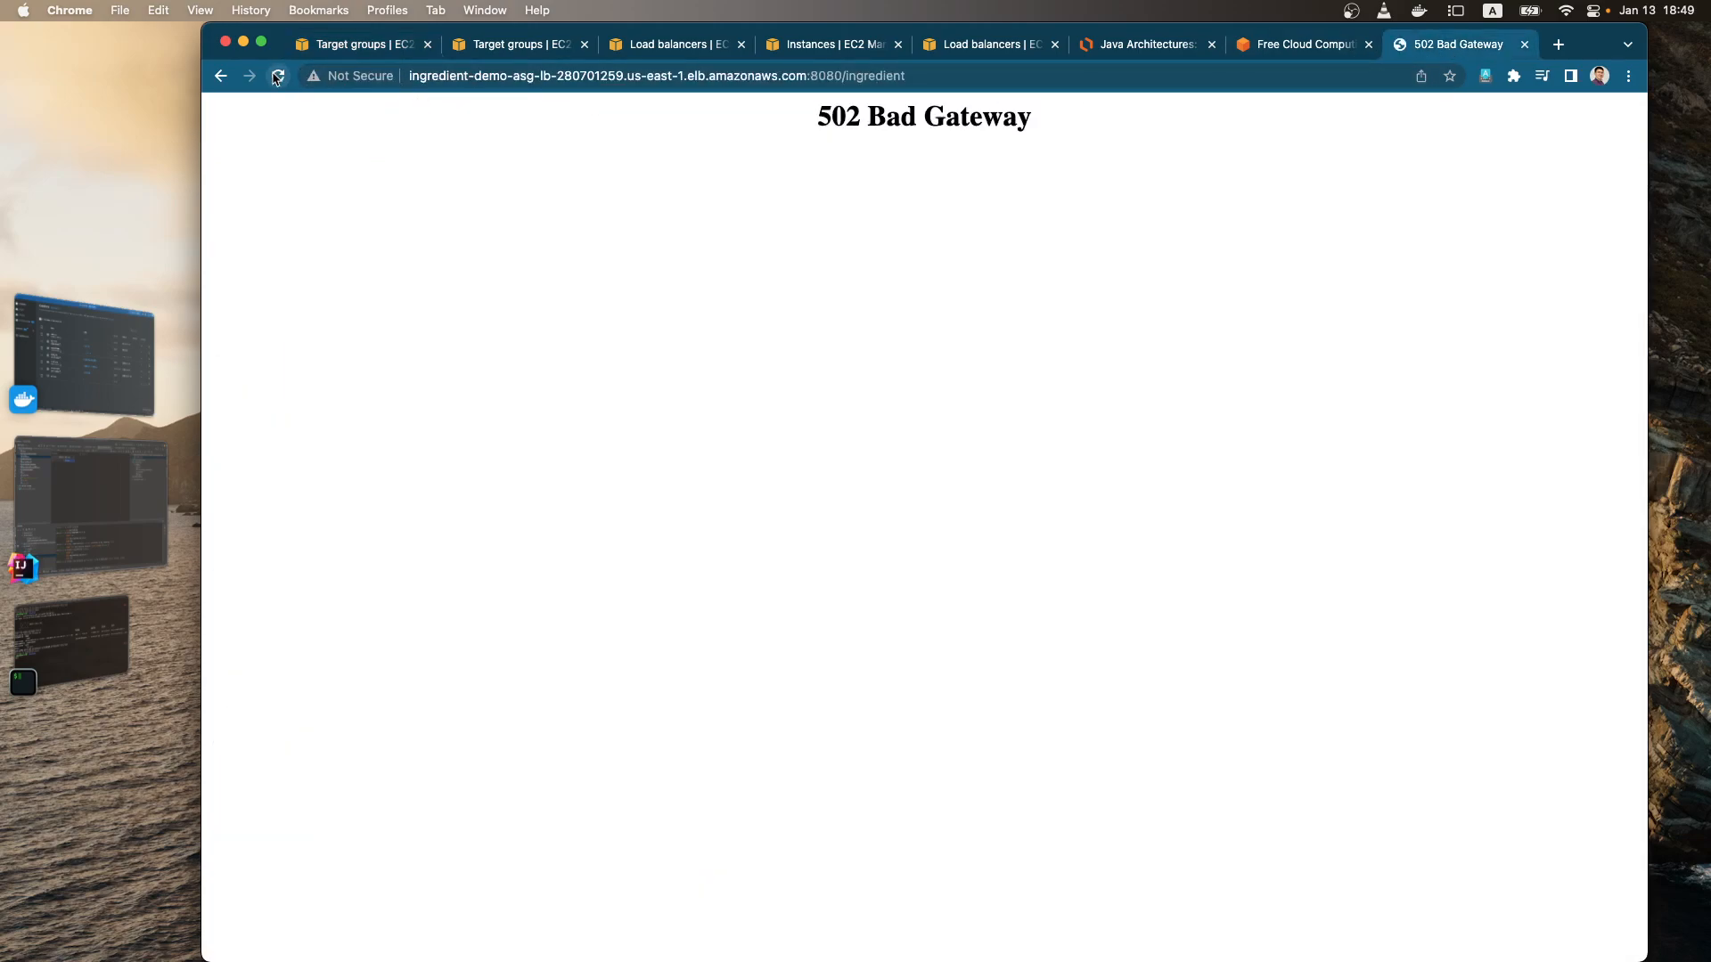
{"action": "left_click", "coordinate": [966, 76]}
{"action": "left_click", "coordinate": [982, 76]}
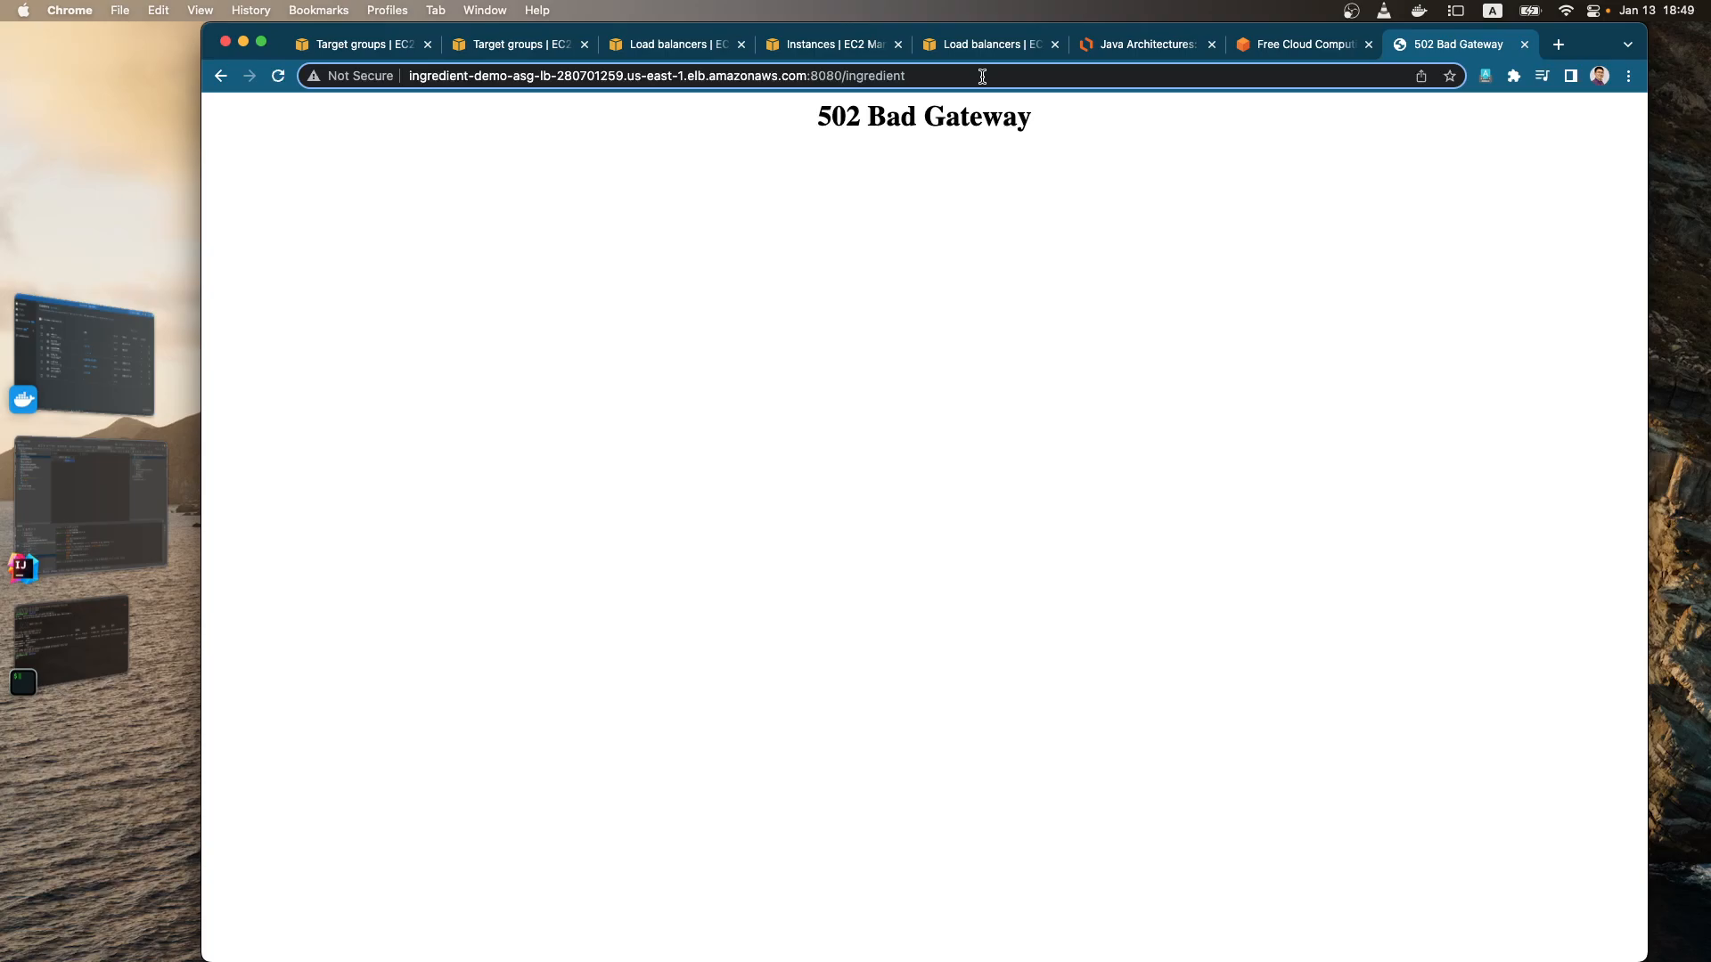
{"action": "key", "text": "Return"}
Step: Remove :8080/ingredient from the load balancer's address and load its root page on the default port
{"action": "left_click", "coordinate": [982, 77]}
{"action": "double_click", "coordinate": [812, 75]}
{"action": "left_click_drag", "start_coordinate": [812, 76], "coordinate": [980, 76]}
{"action": "key", "text": "BackSpace"}
{"action": "key", "text": "Return"}
Step: Add :8080 to the load balancer's address and load the root page on that port
{"action": "left_click", "coordinate": [953, 75]}
{"action": "left_click", "coordinate": [952, 75]}
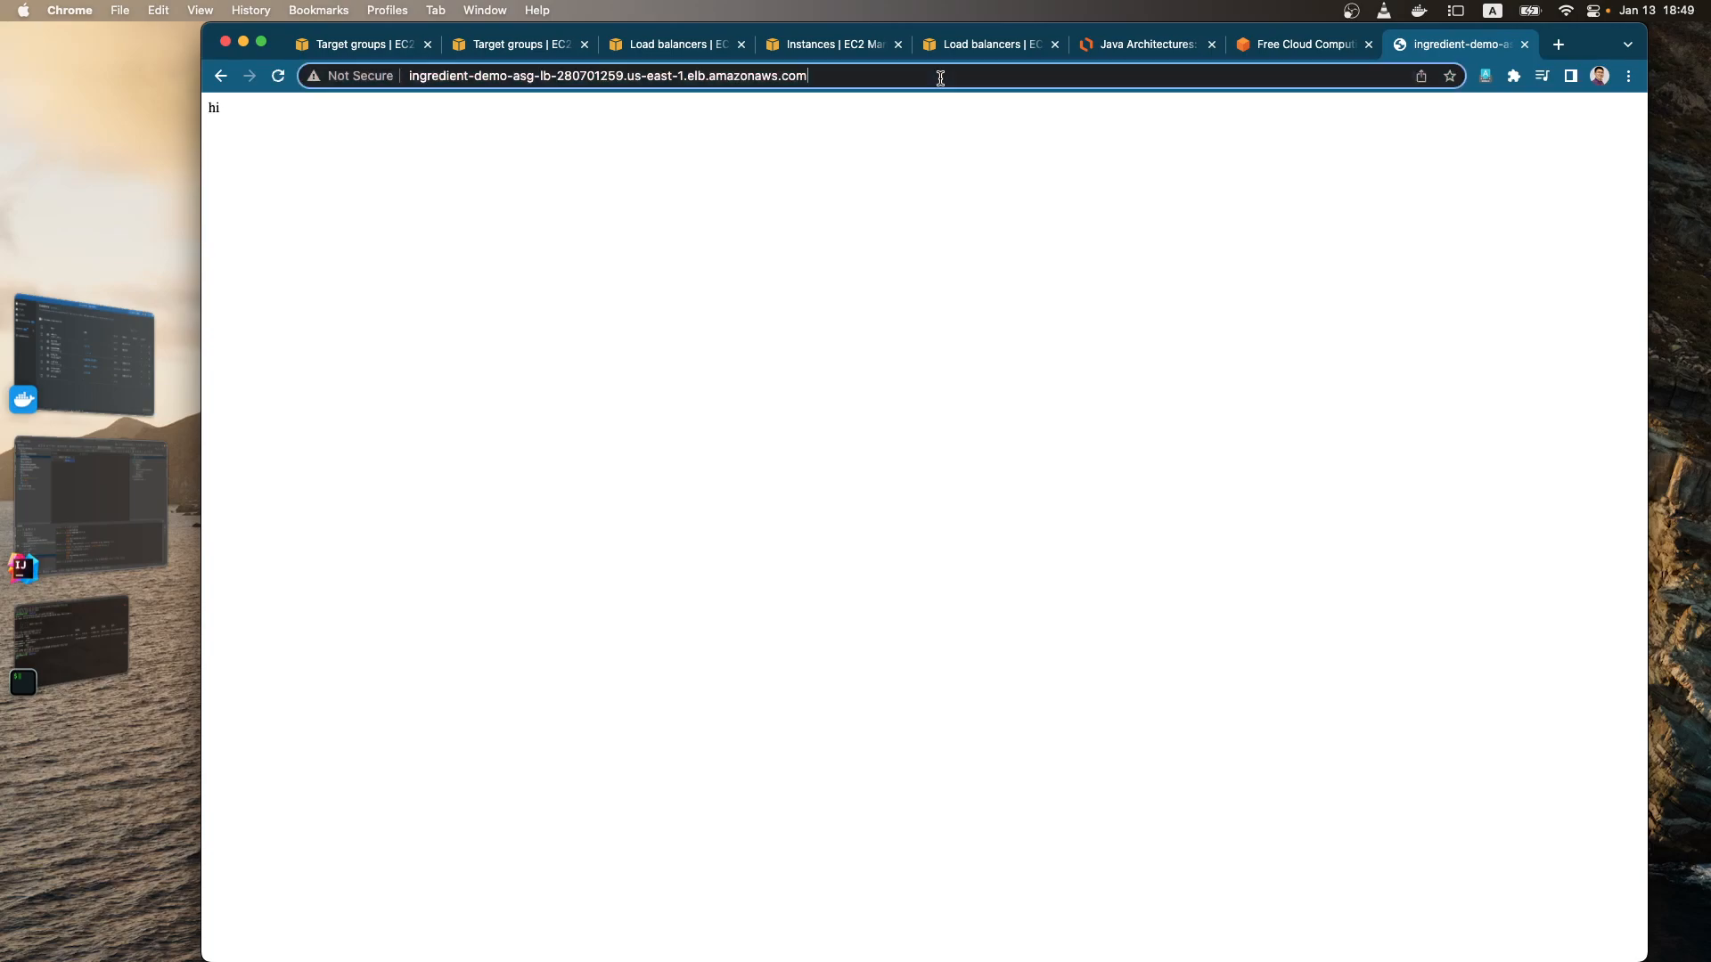
{"action": "type", "text": ":8080"}
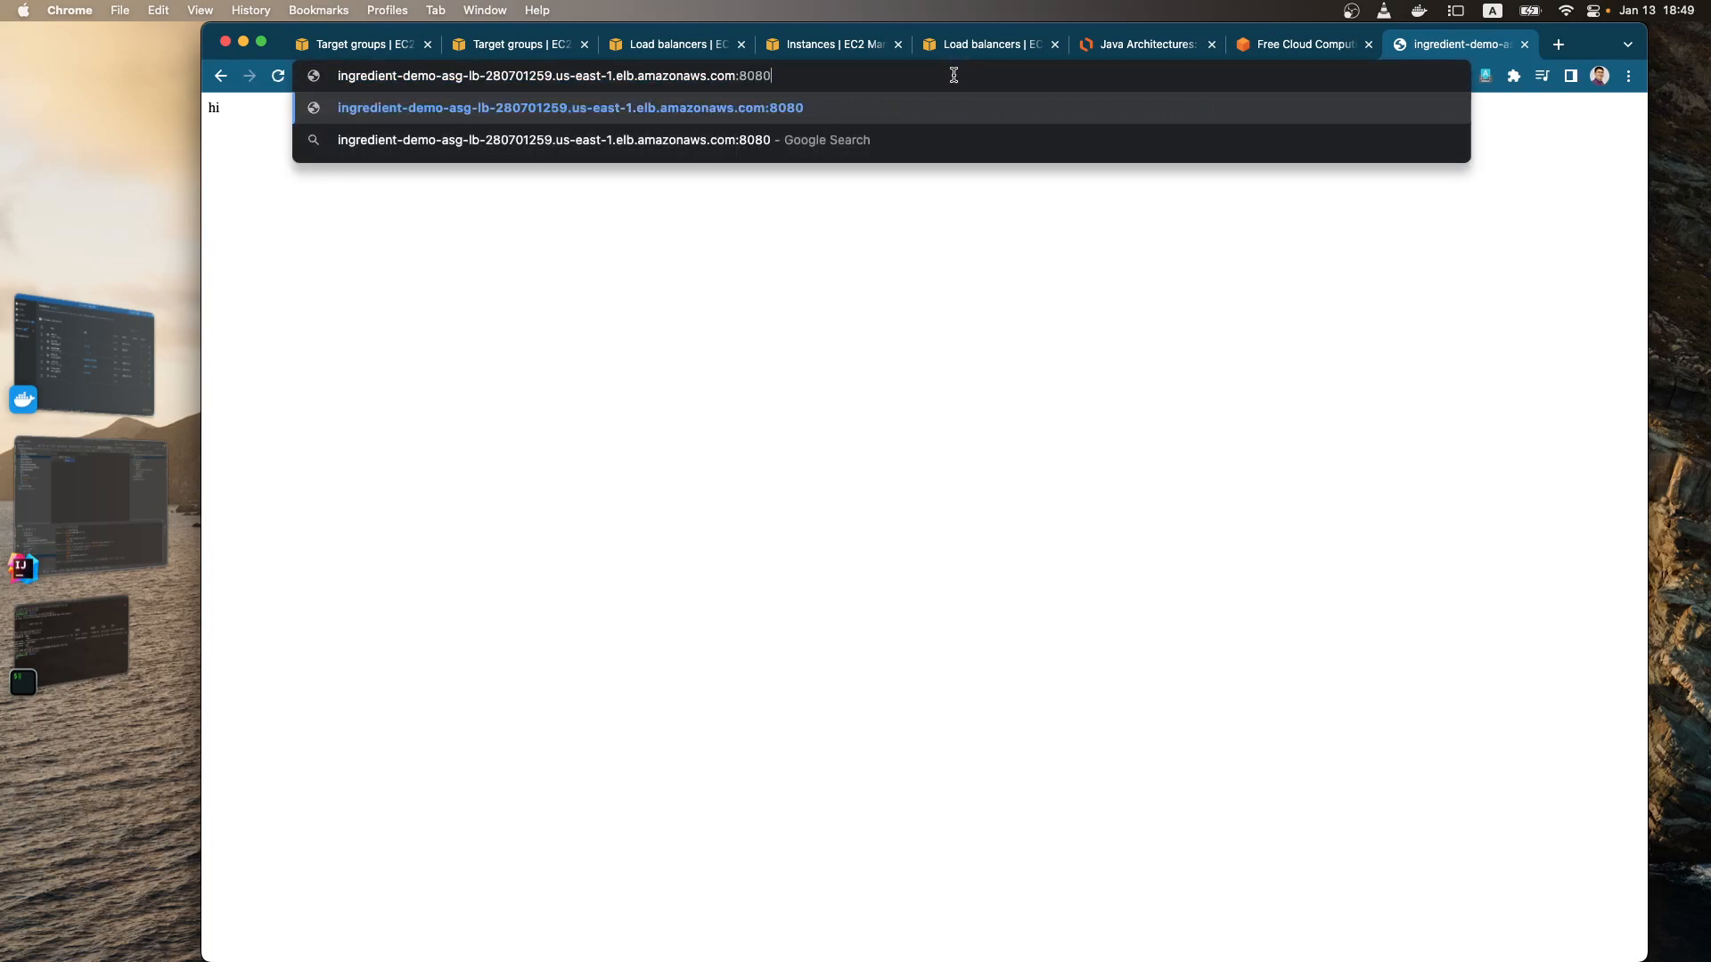
{"action": "key", "text": "Return"}
Step: Append /ingredient to the load balancer's port 8080 address and load that page
{"action": "left_click", "coordinate": [953, 75]}
{"action": "left_click", "coordinate": [955, 75]}
{"action": "type", "text": "/ing"}
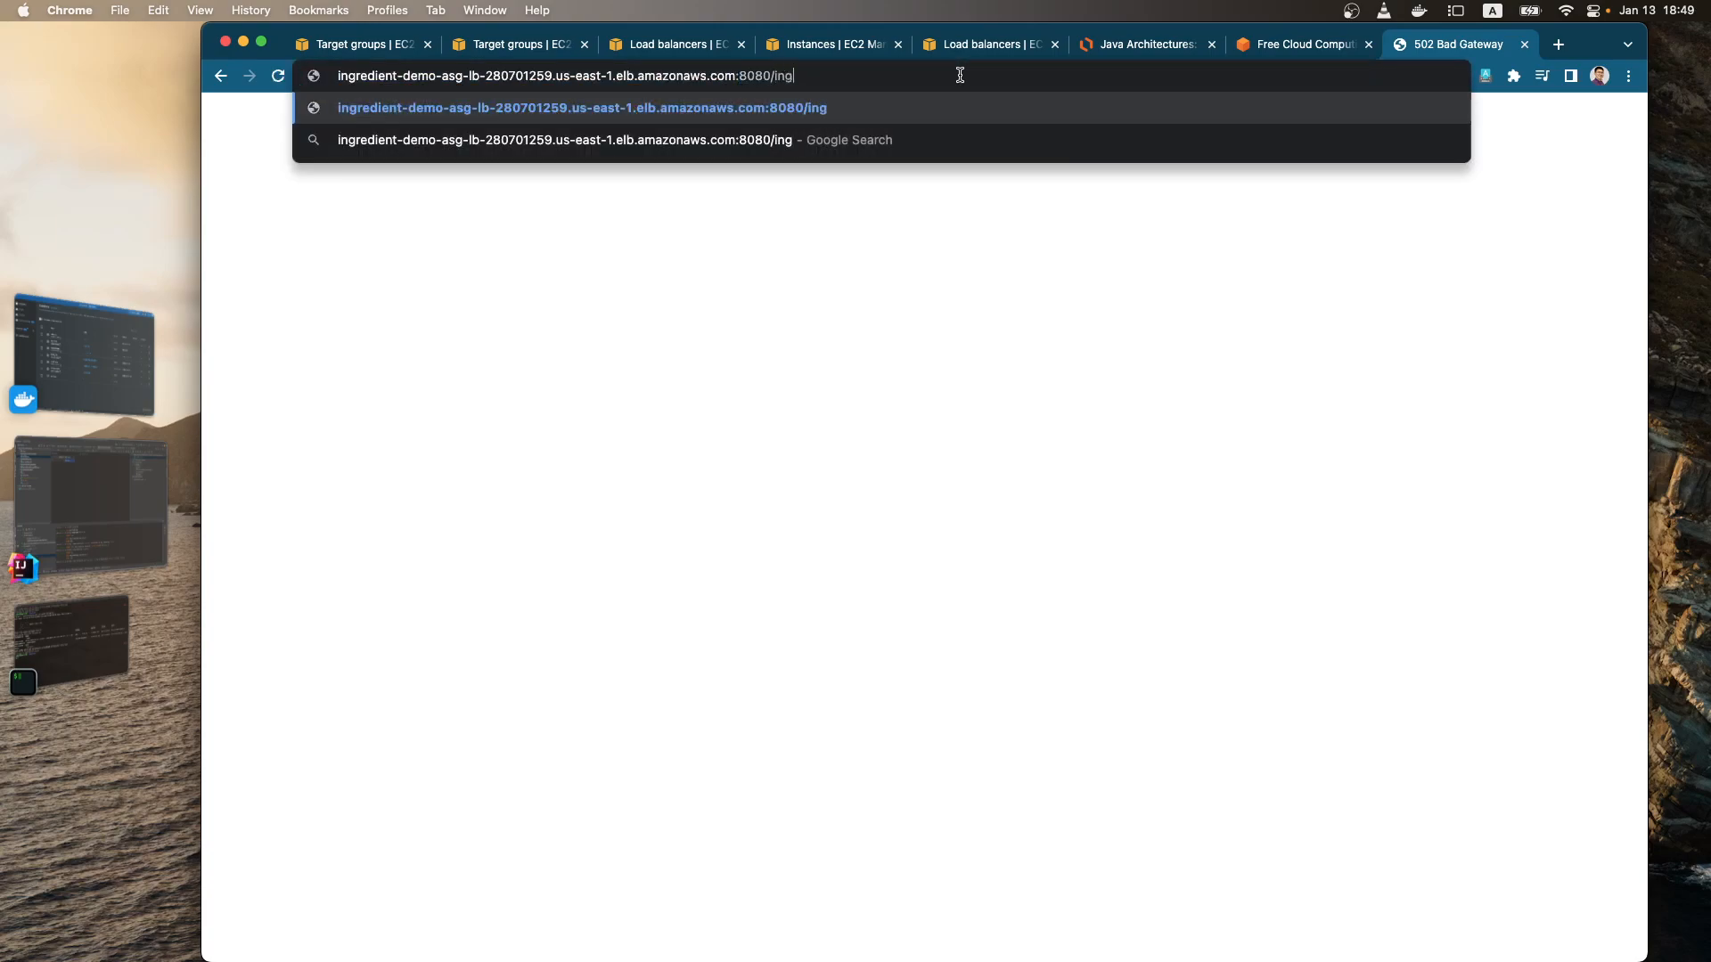
{"action": "type", "text": "redient"}
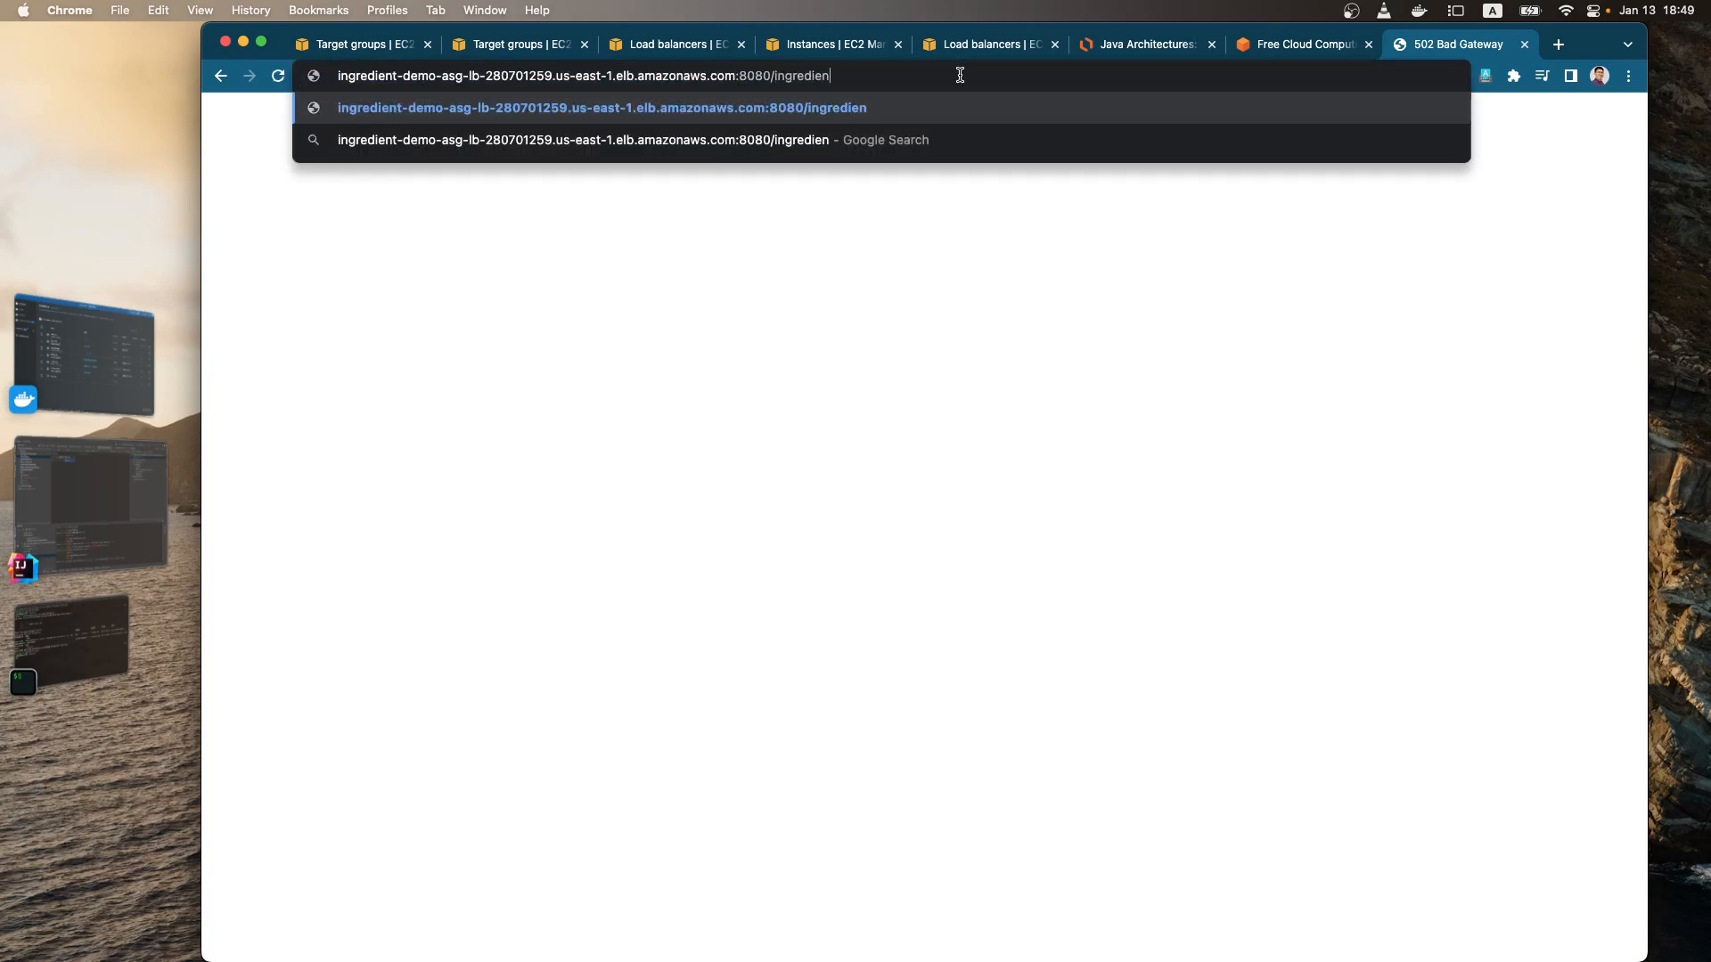
{"action": "key", "text": "Return"}
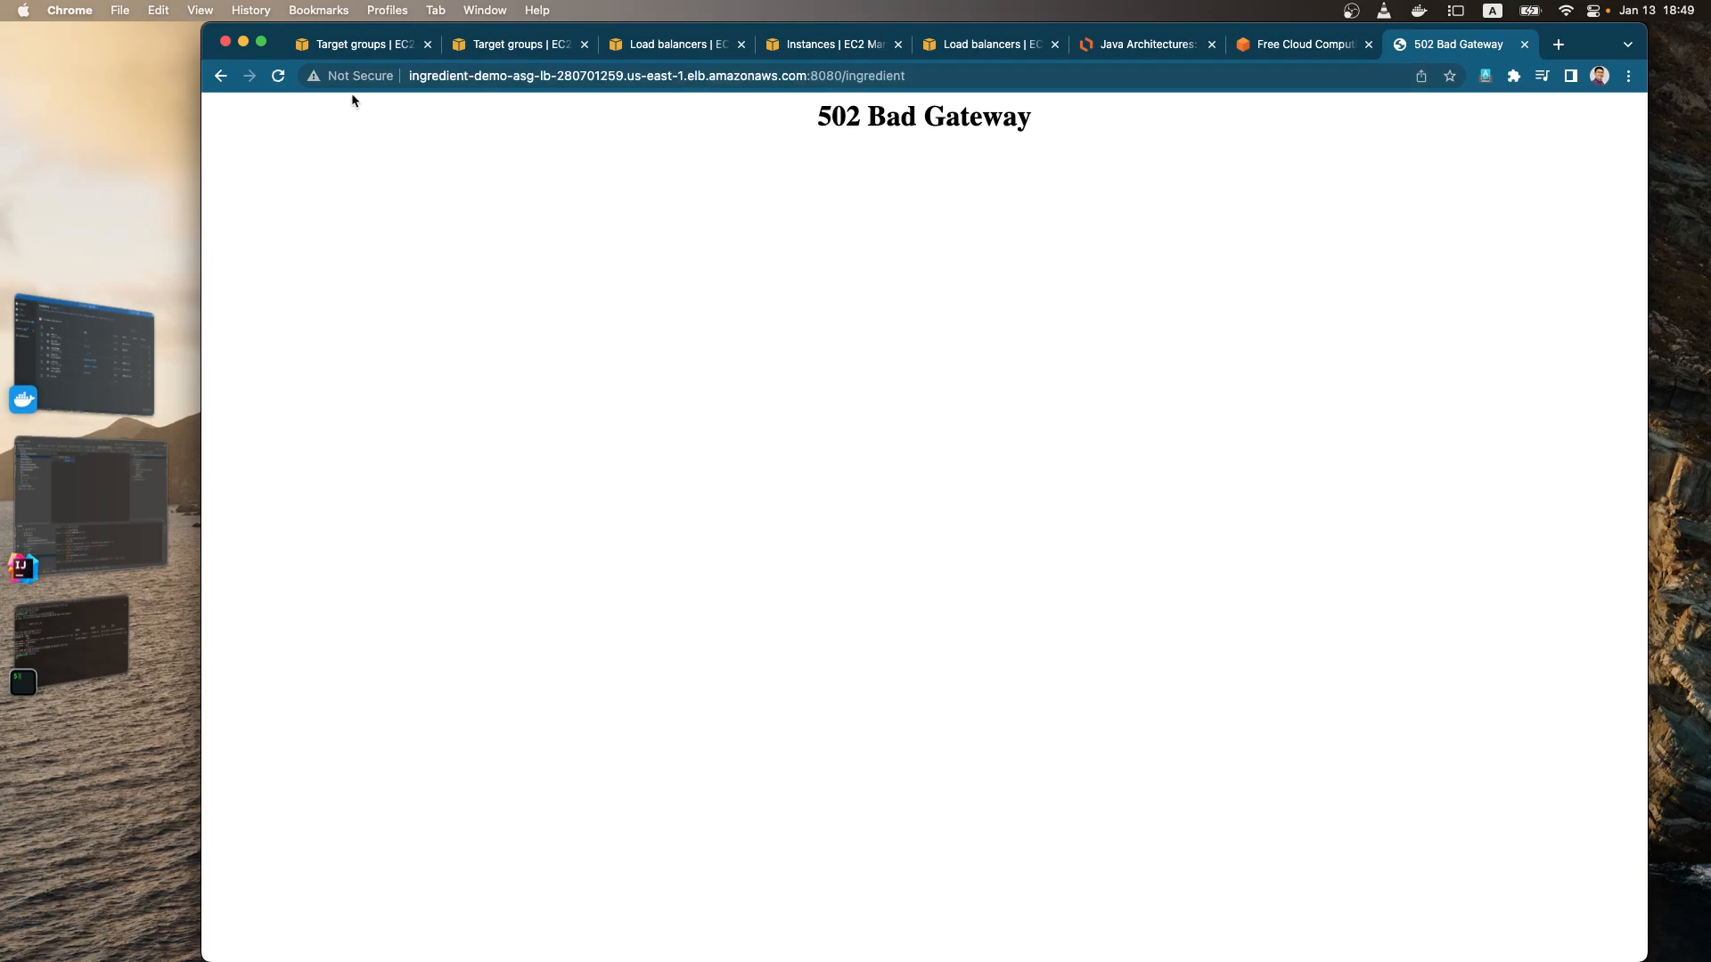
Step: Compare the IngredientRestAPITG target group's health details with the port 8080 /ingredient page and the Java Architectures diagram
{"action": "left_click", "coordinate": [367, 45]}
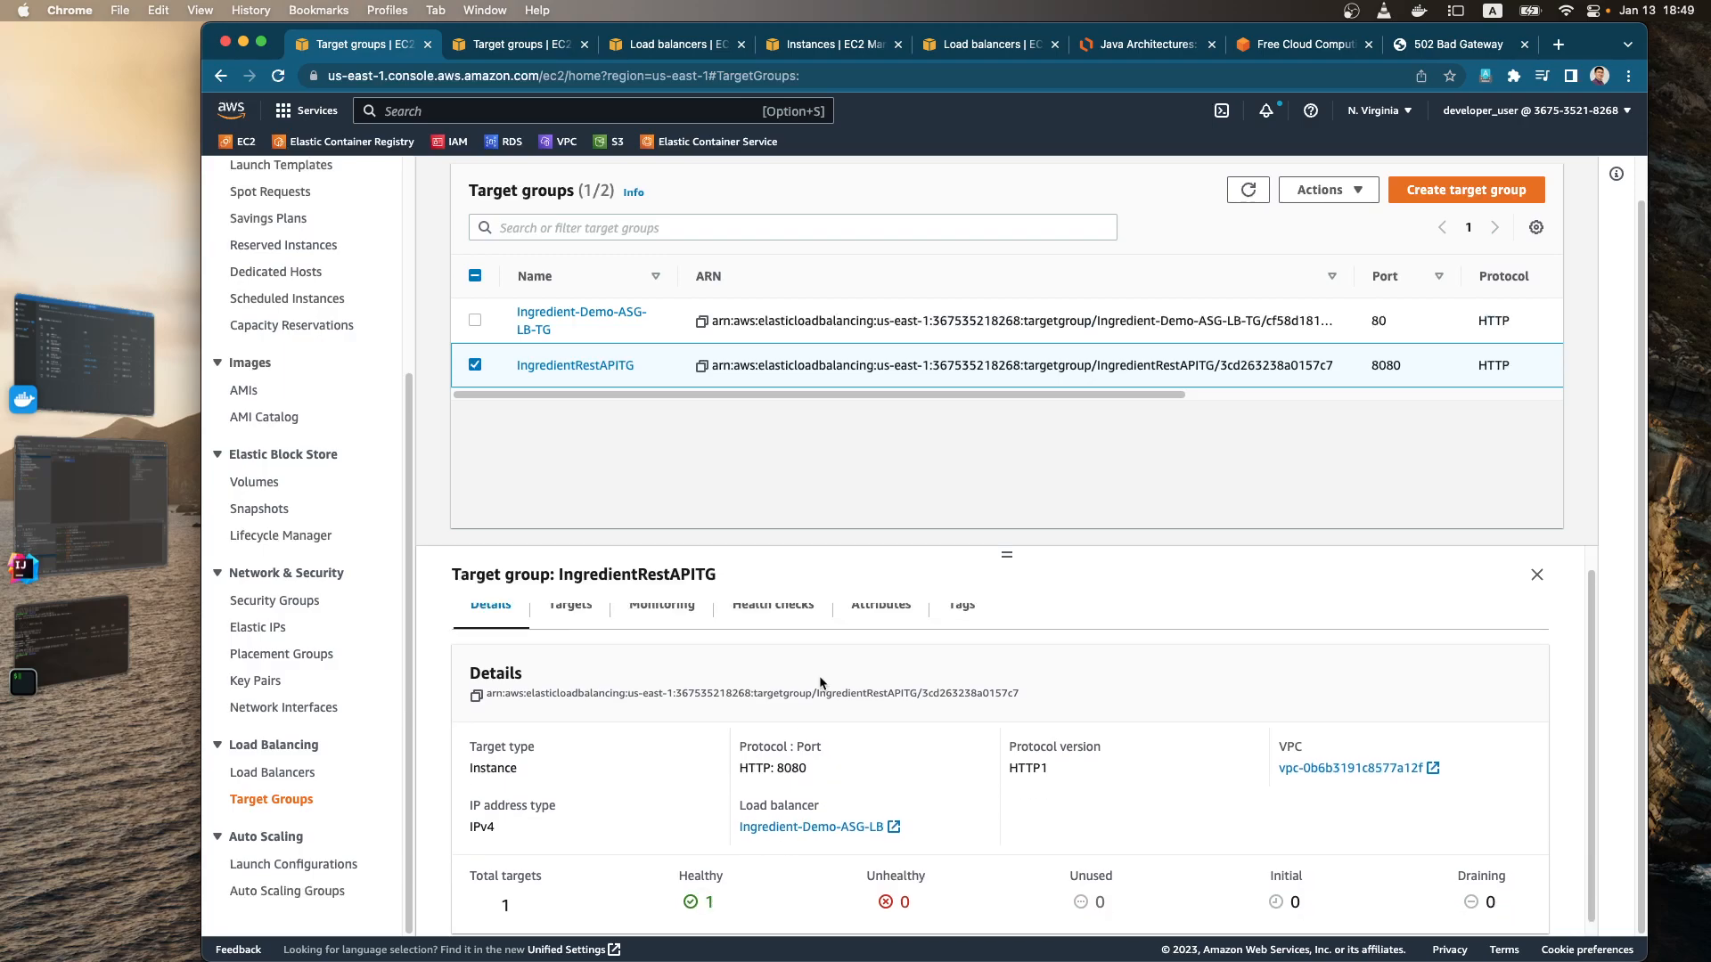
{"action": "scroll", "coordinate": [850, 704], "scroll_direction": "up", "scroll_amount": 1}
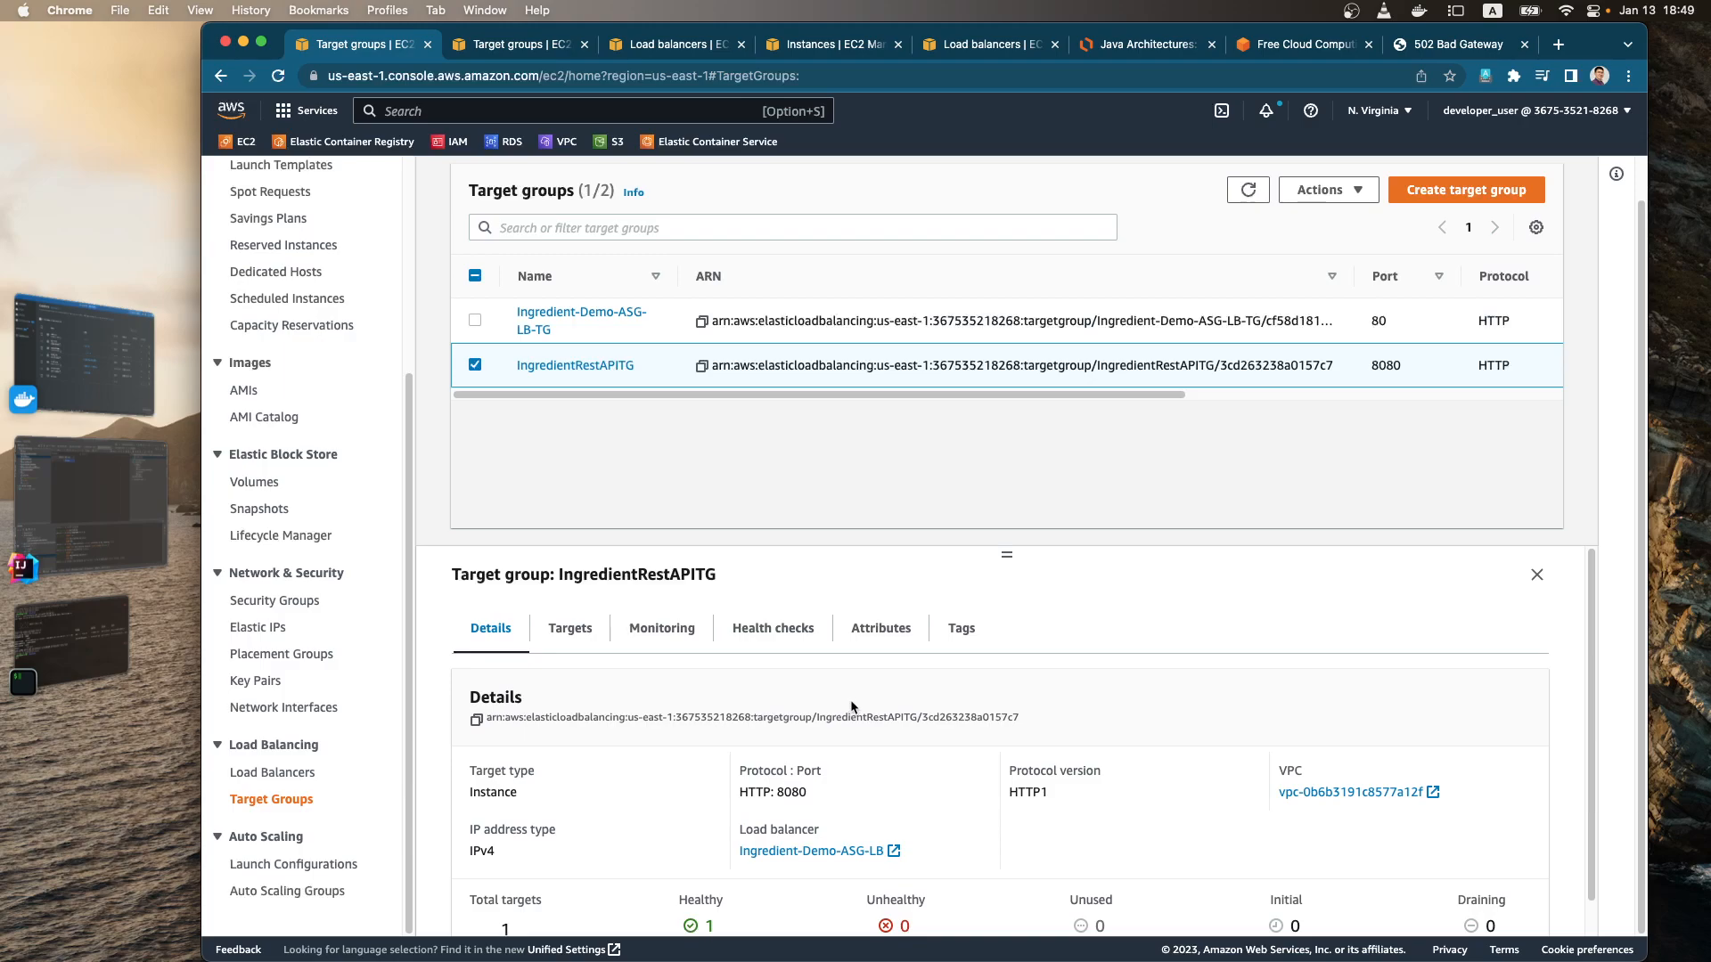
{"action": "left_click", "coordinate": [1456, 49]}
{"action": "left_click_drag", "start_coordinate": [971, 128], "coordinate": [837, 125]}
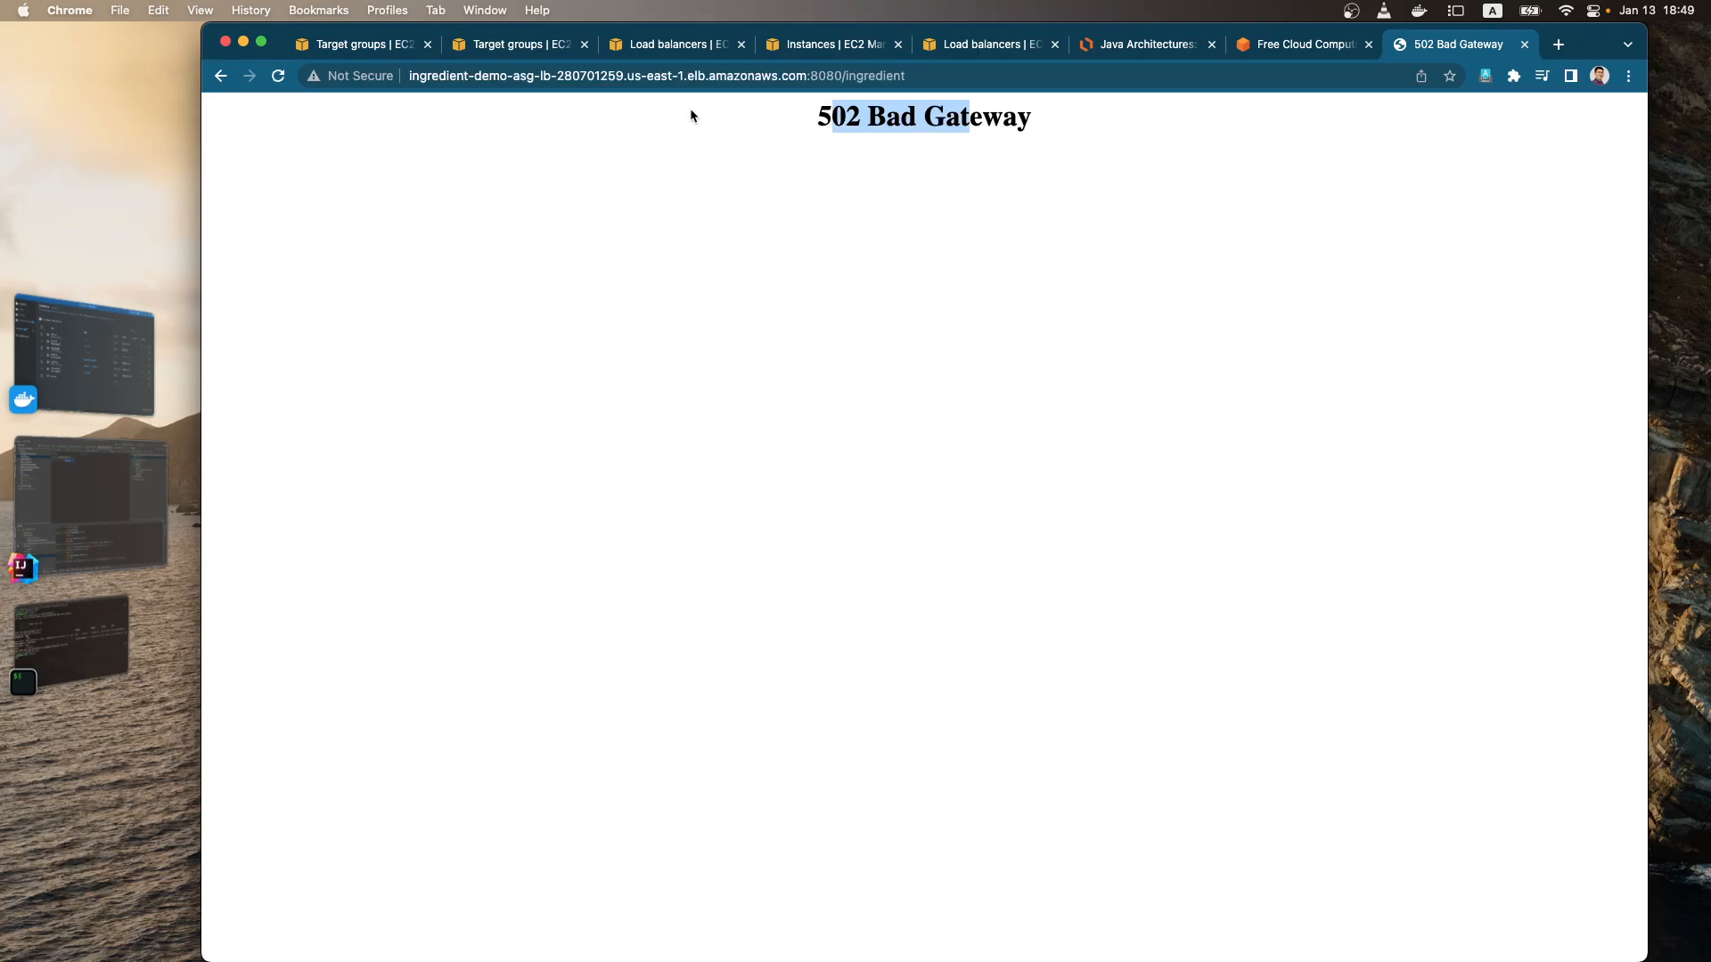
{"action": "left_click", "coordinate": [396, 49]}
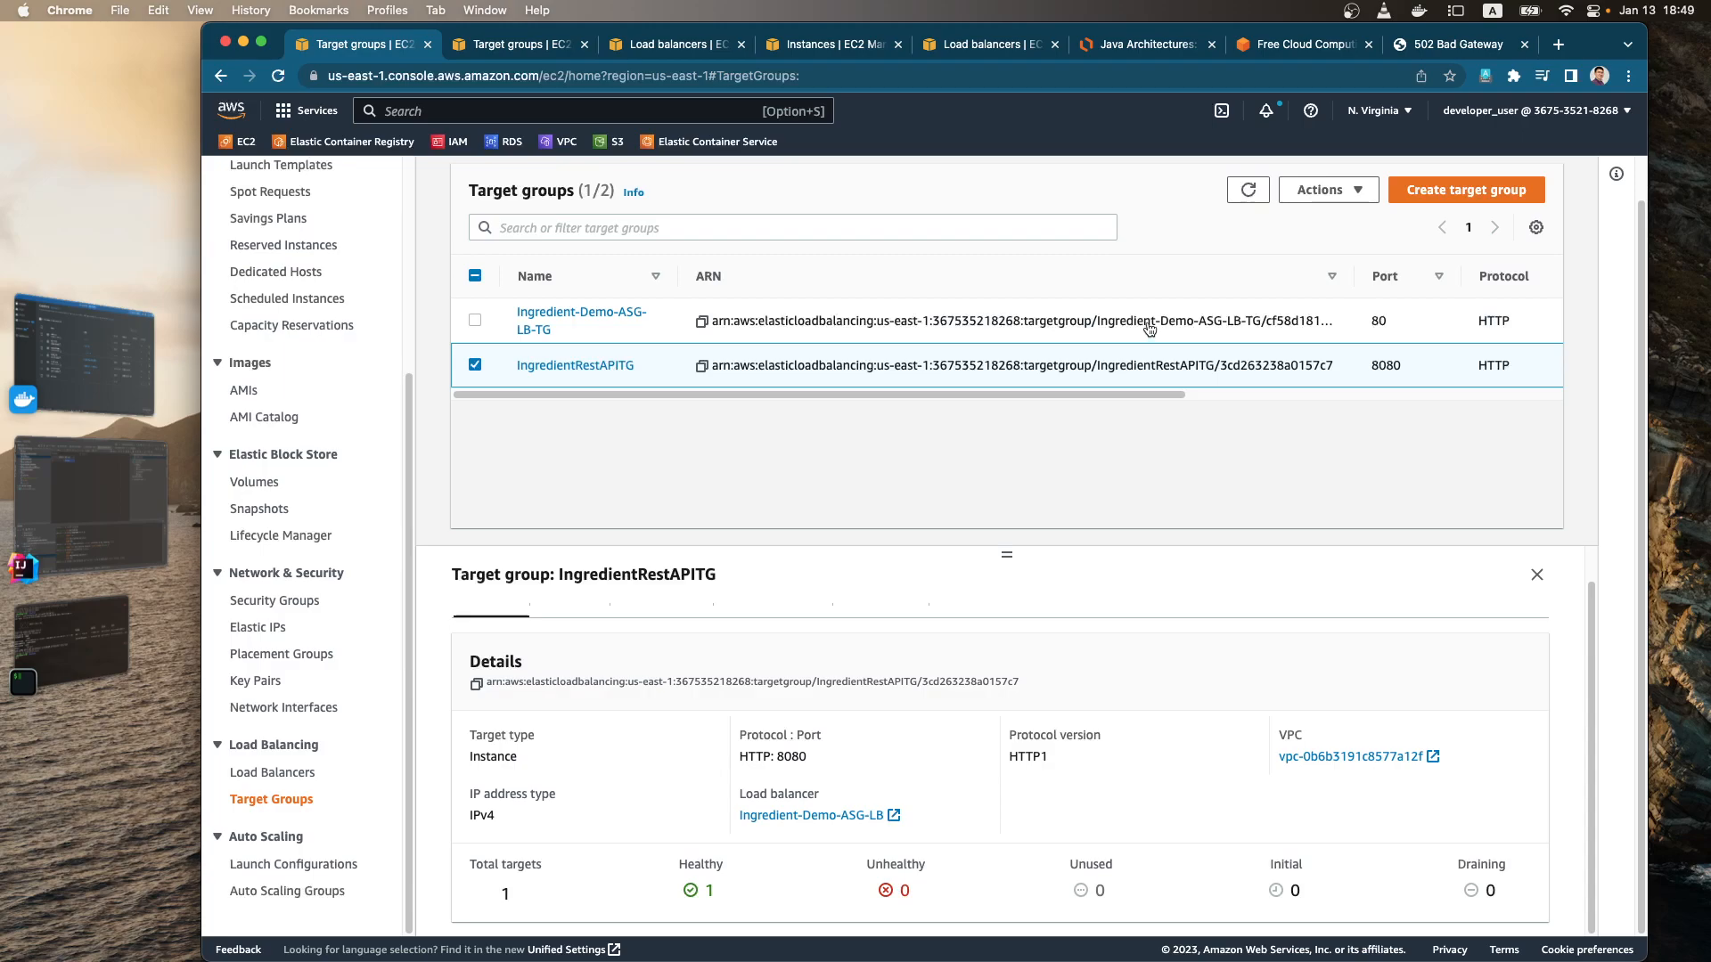
{"action": "left_click", "coordinate": [1158, 49]}
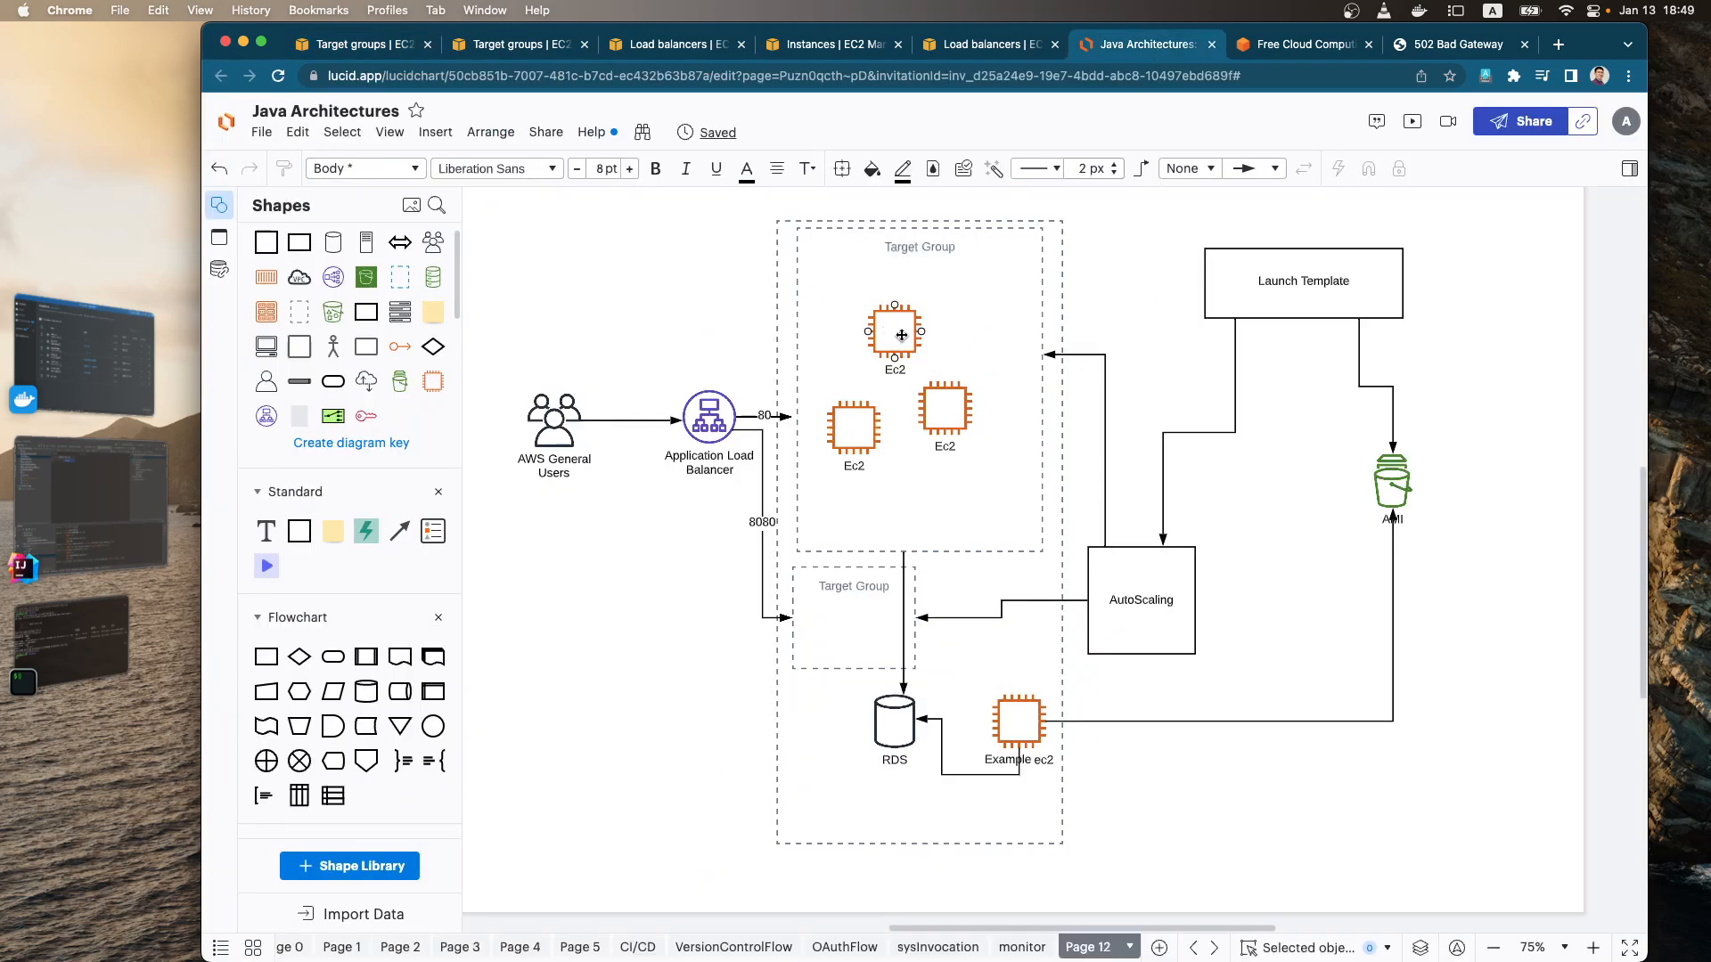
{"action": "left_click", "coordinate": [393, 49]}
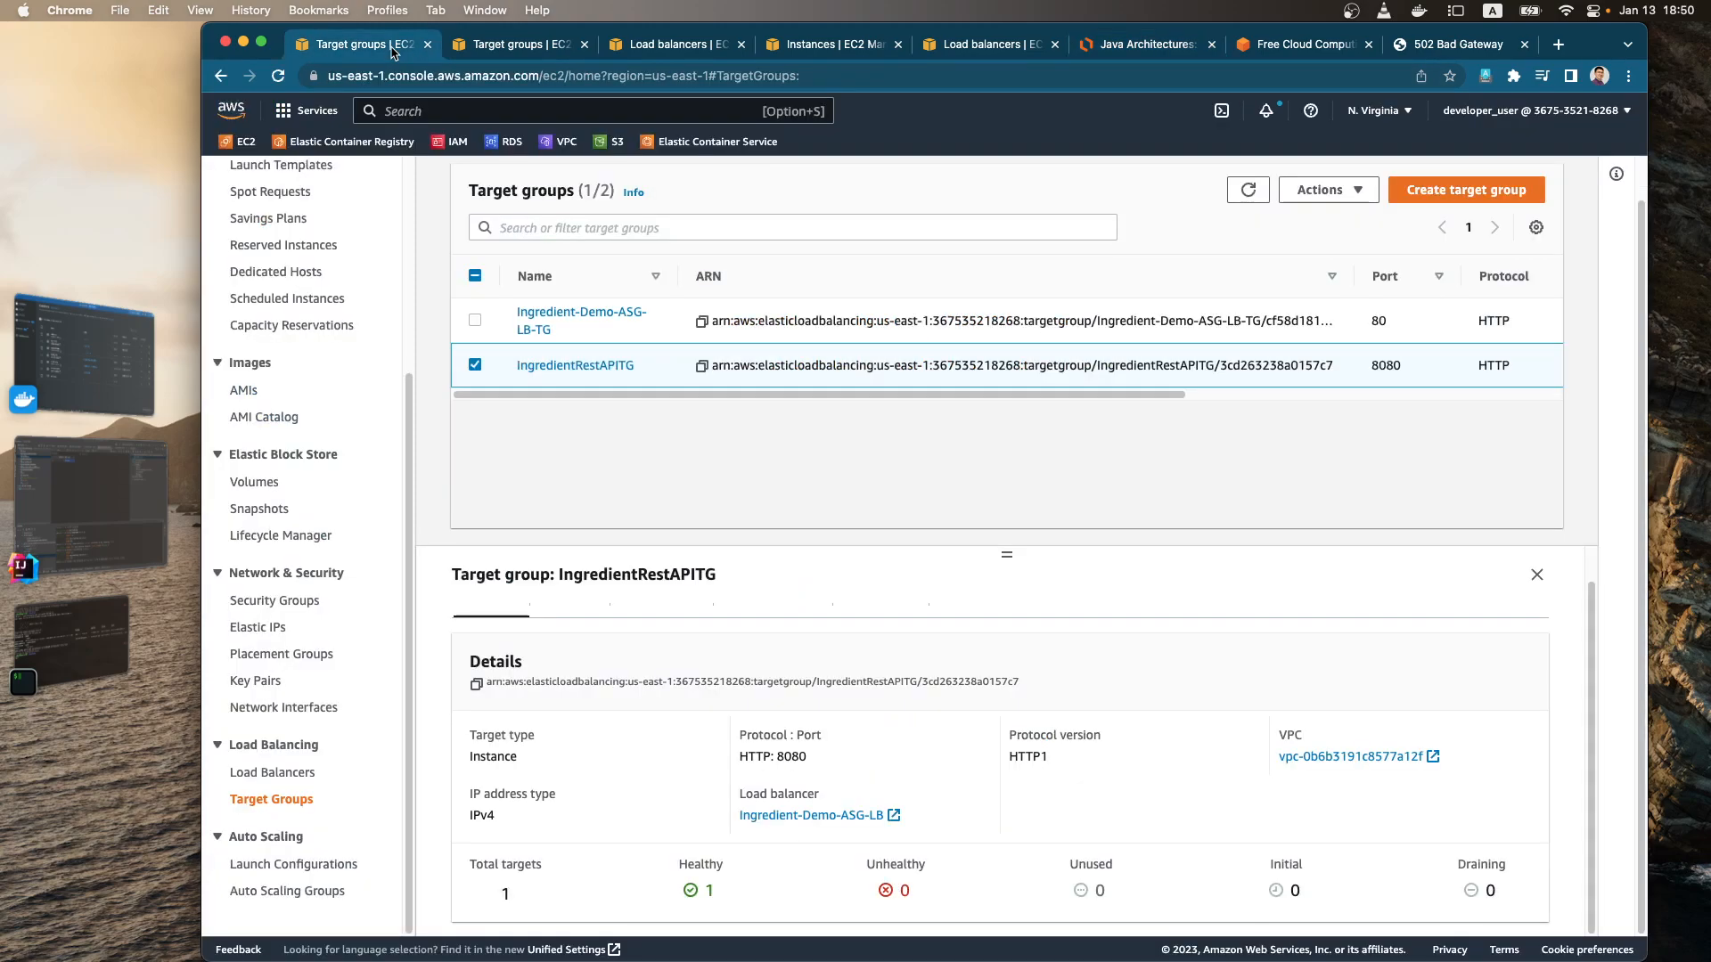
Step: View the EC2 load balancers list and return to the /ingredient page on port 8080
{"action": "left_click", "coordinate": [295, 771]}
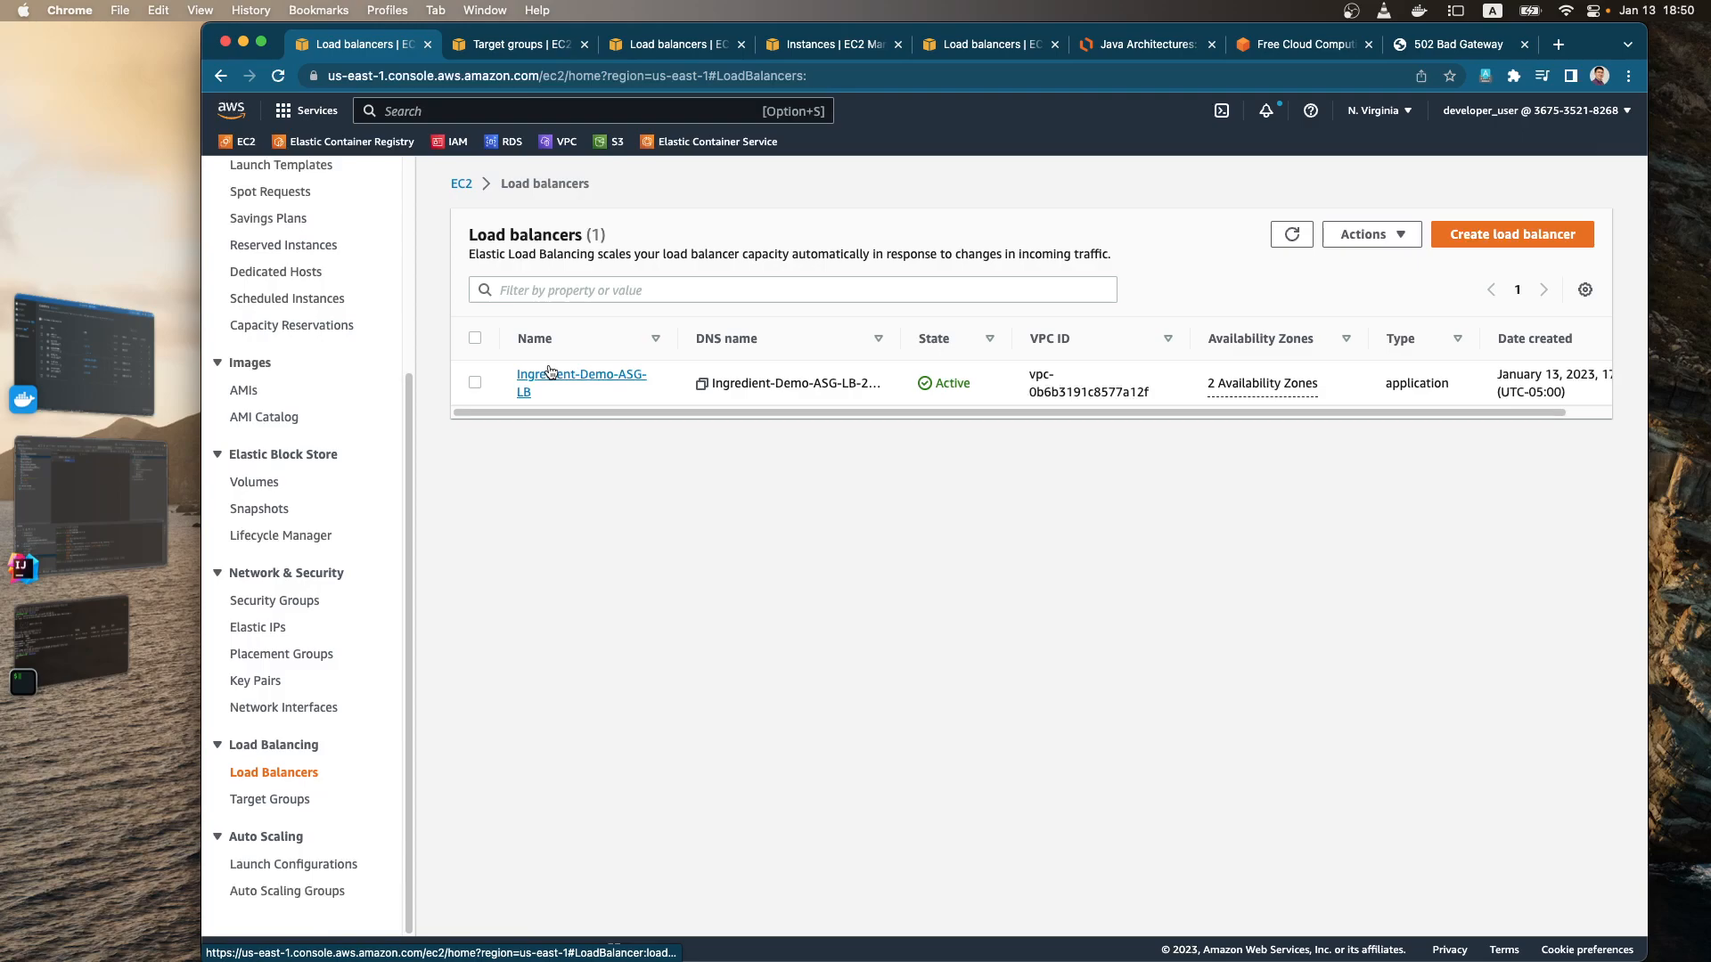
{"action": "scroll", "coordinate": [355, 473], "scroll_direction": "up", "scroll_amount": 5}
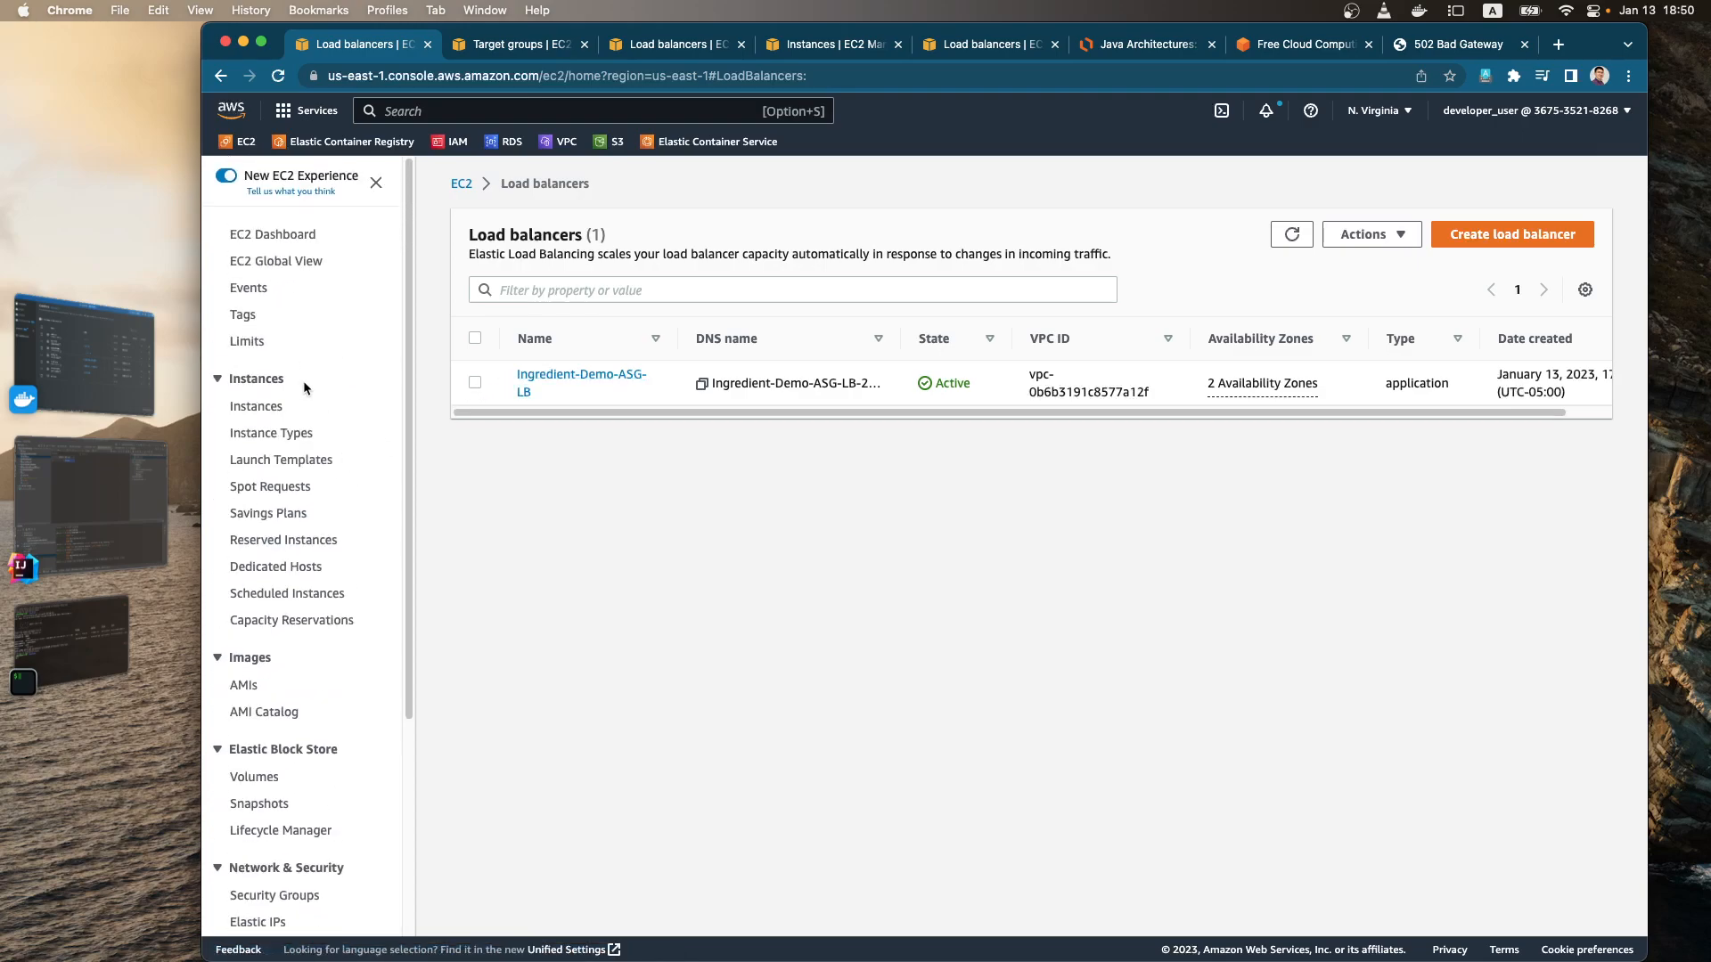
{"action": "scroll", "coordinate": [340, 477], "scroll_direction": "down", "scroll_amount": 5}
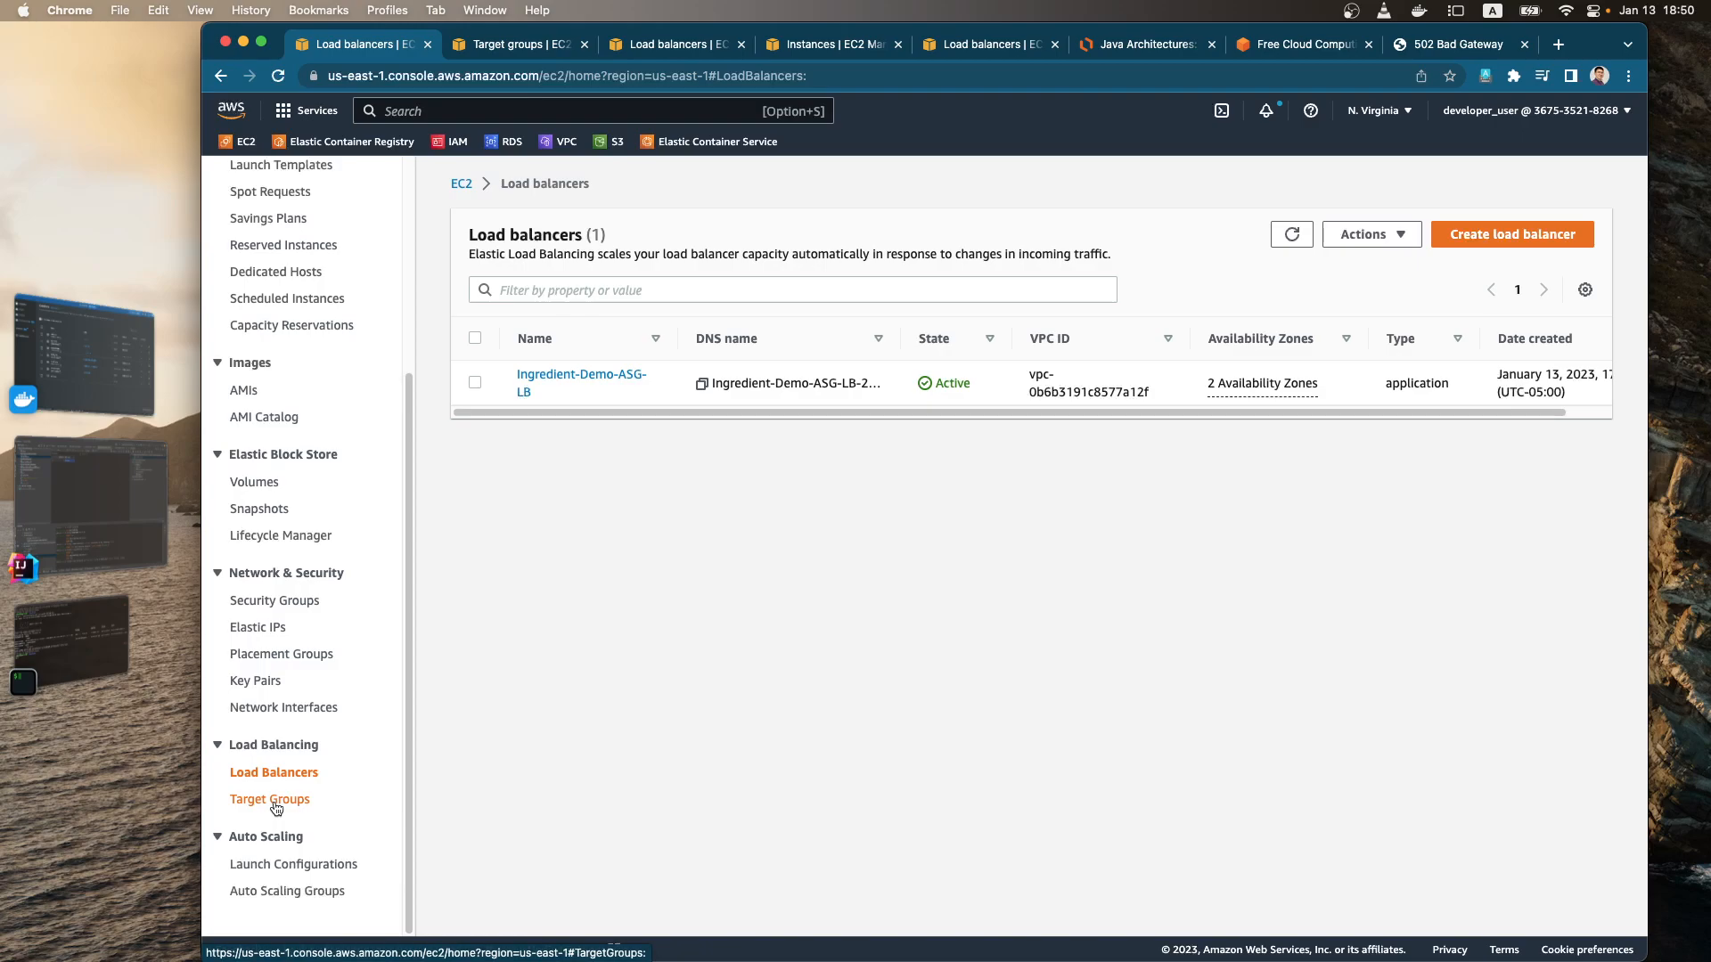
{"action": "left_click", "coordinate": [1458, 46]}
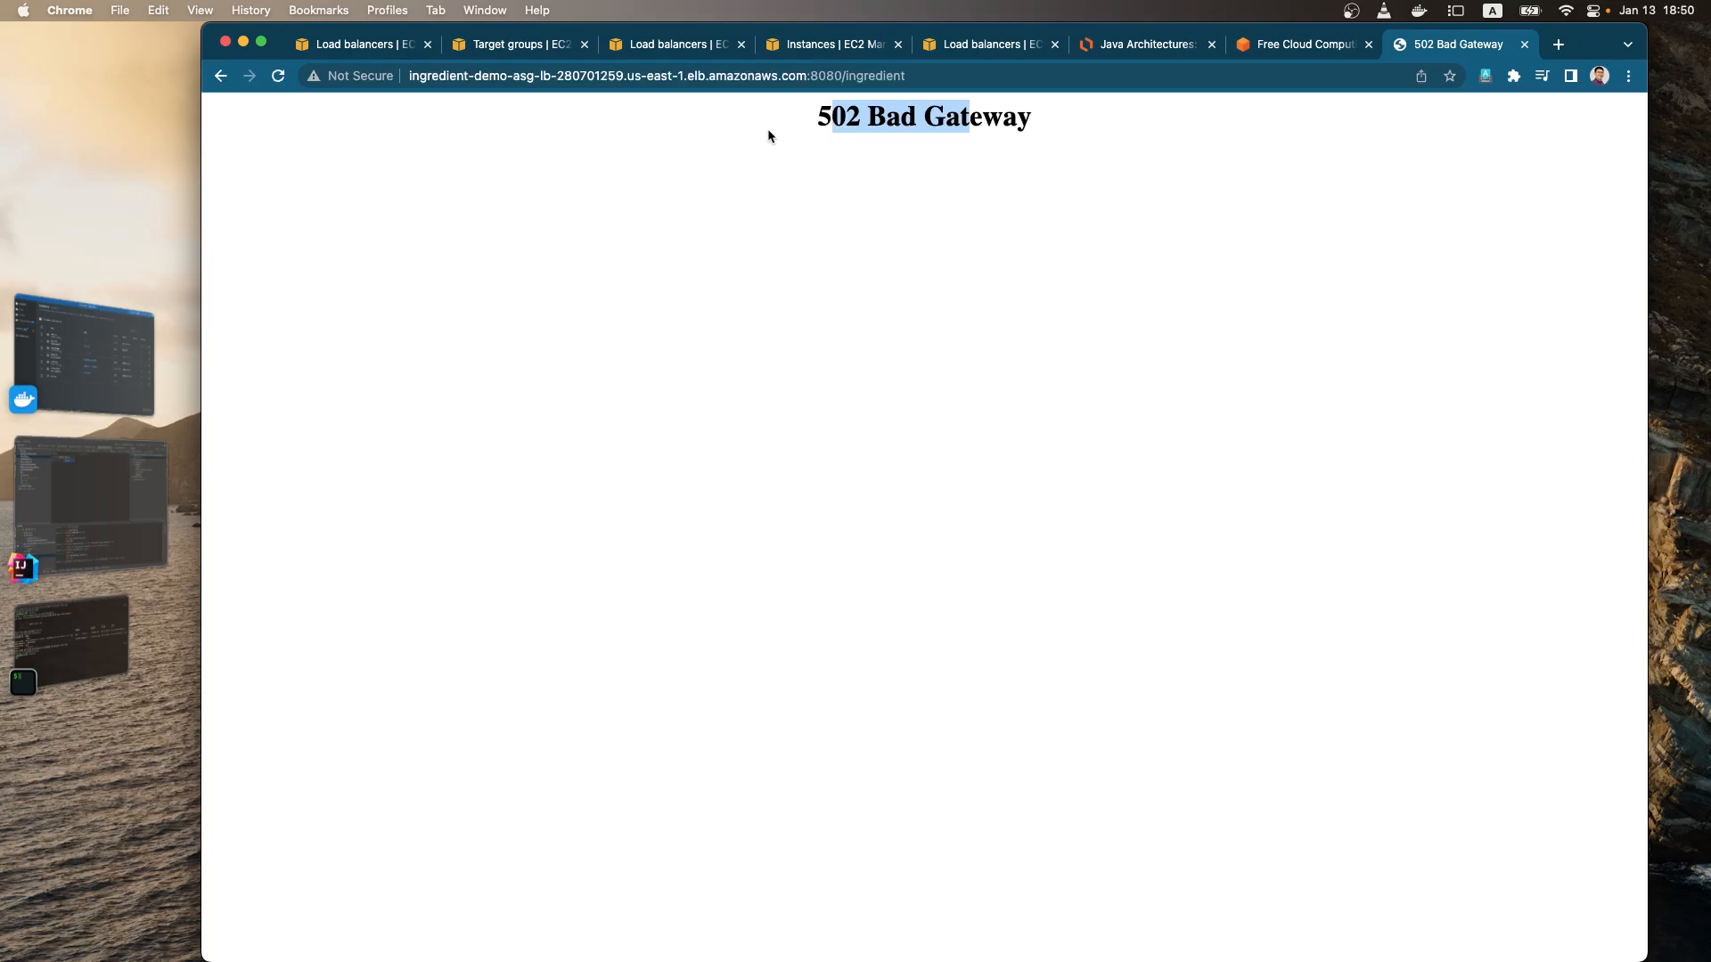
Step: Review the instance summary and networking details of the unnamed running EC2 instance
{"action": "left_click", "coordinate": [374, 50]}
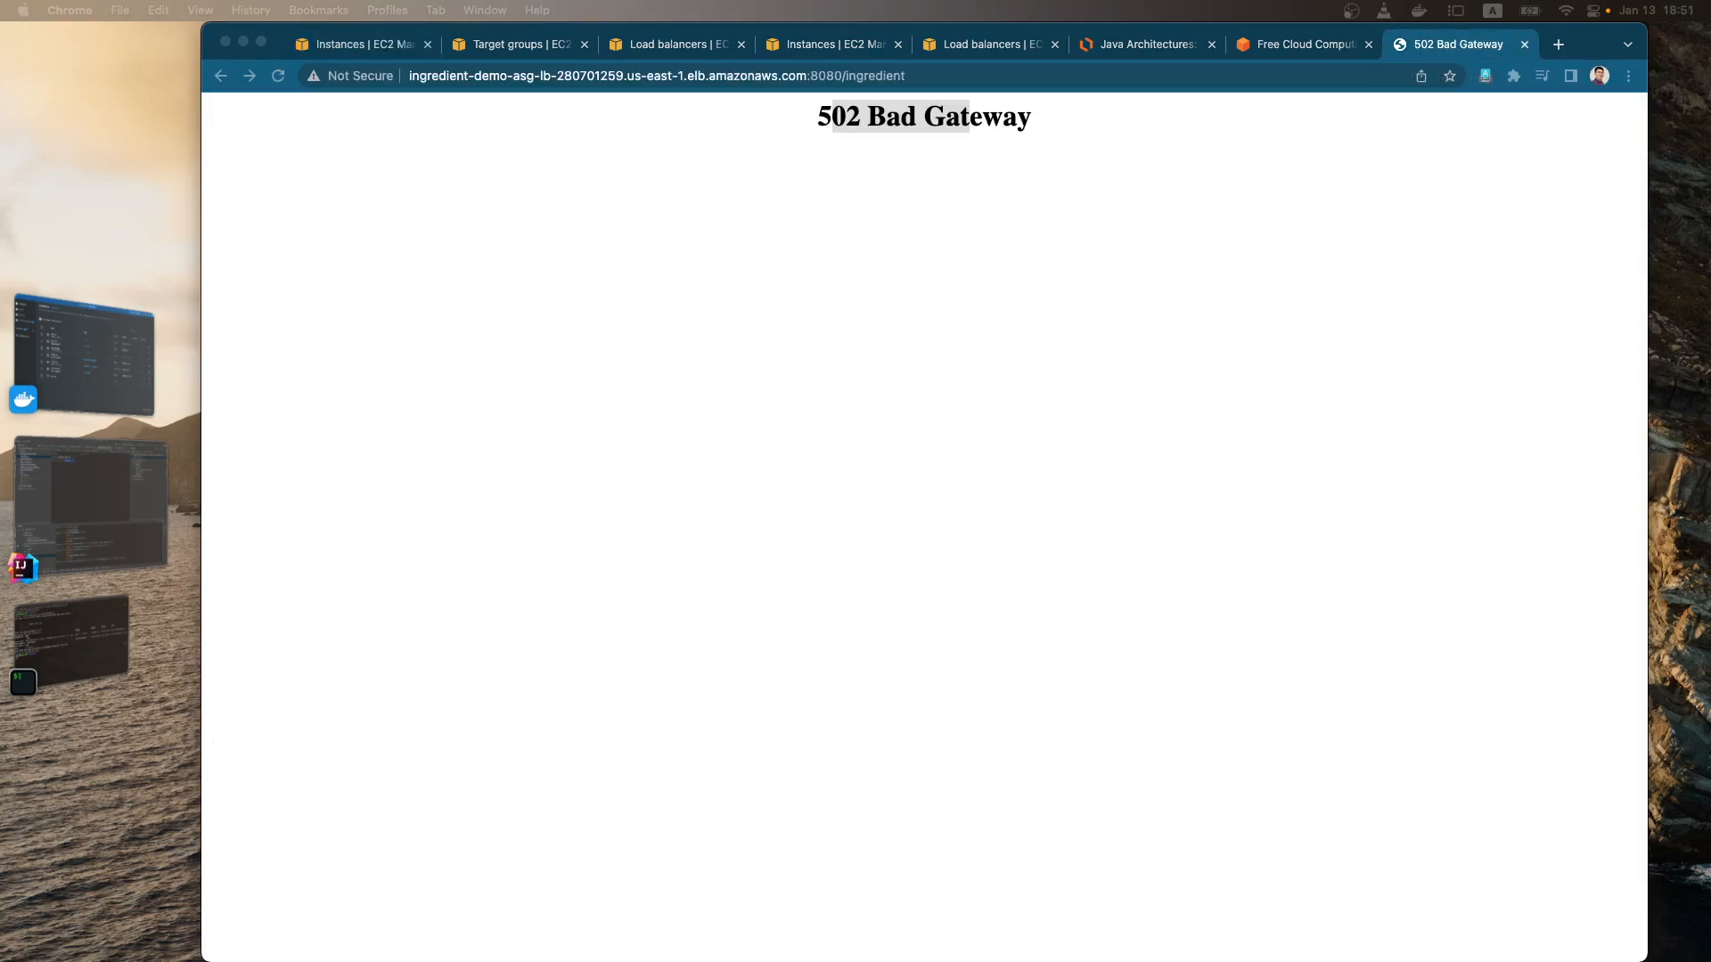
{"action": "left_click", "coordinate": [383, 47]}
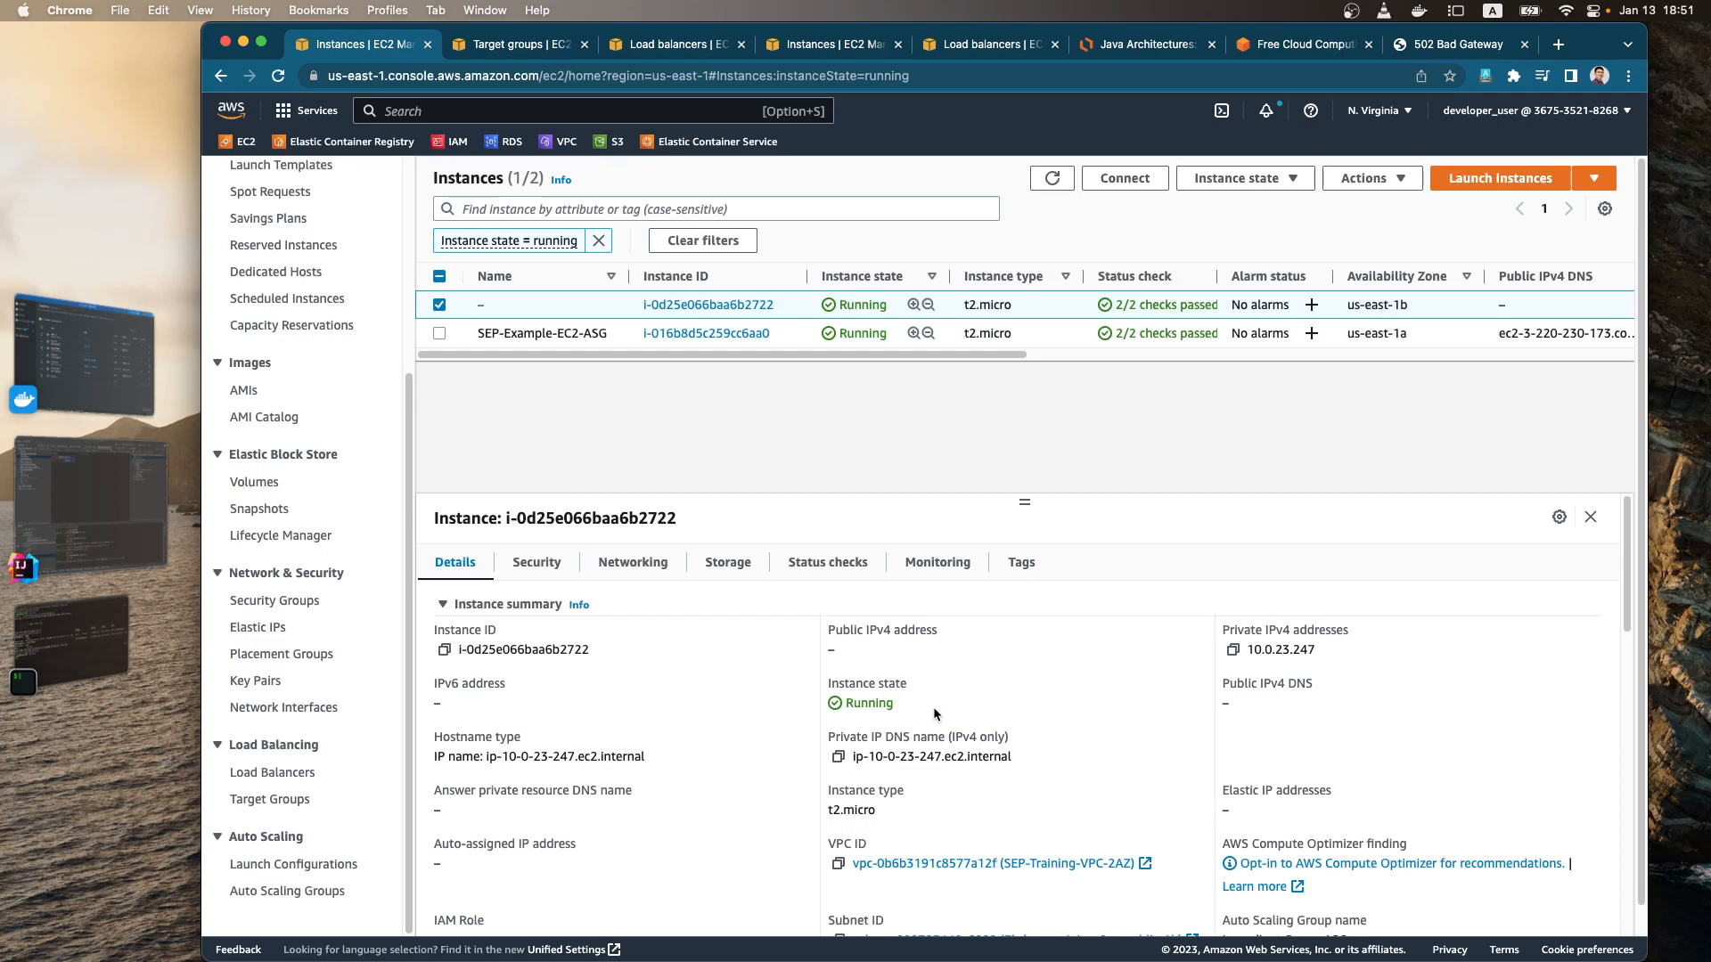
{"action": "scroll", "coordinate": [933, 708], "scroll_direction": "down", "scroll_amount": 2}
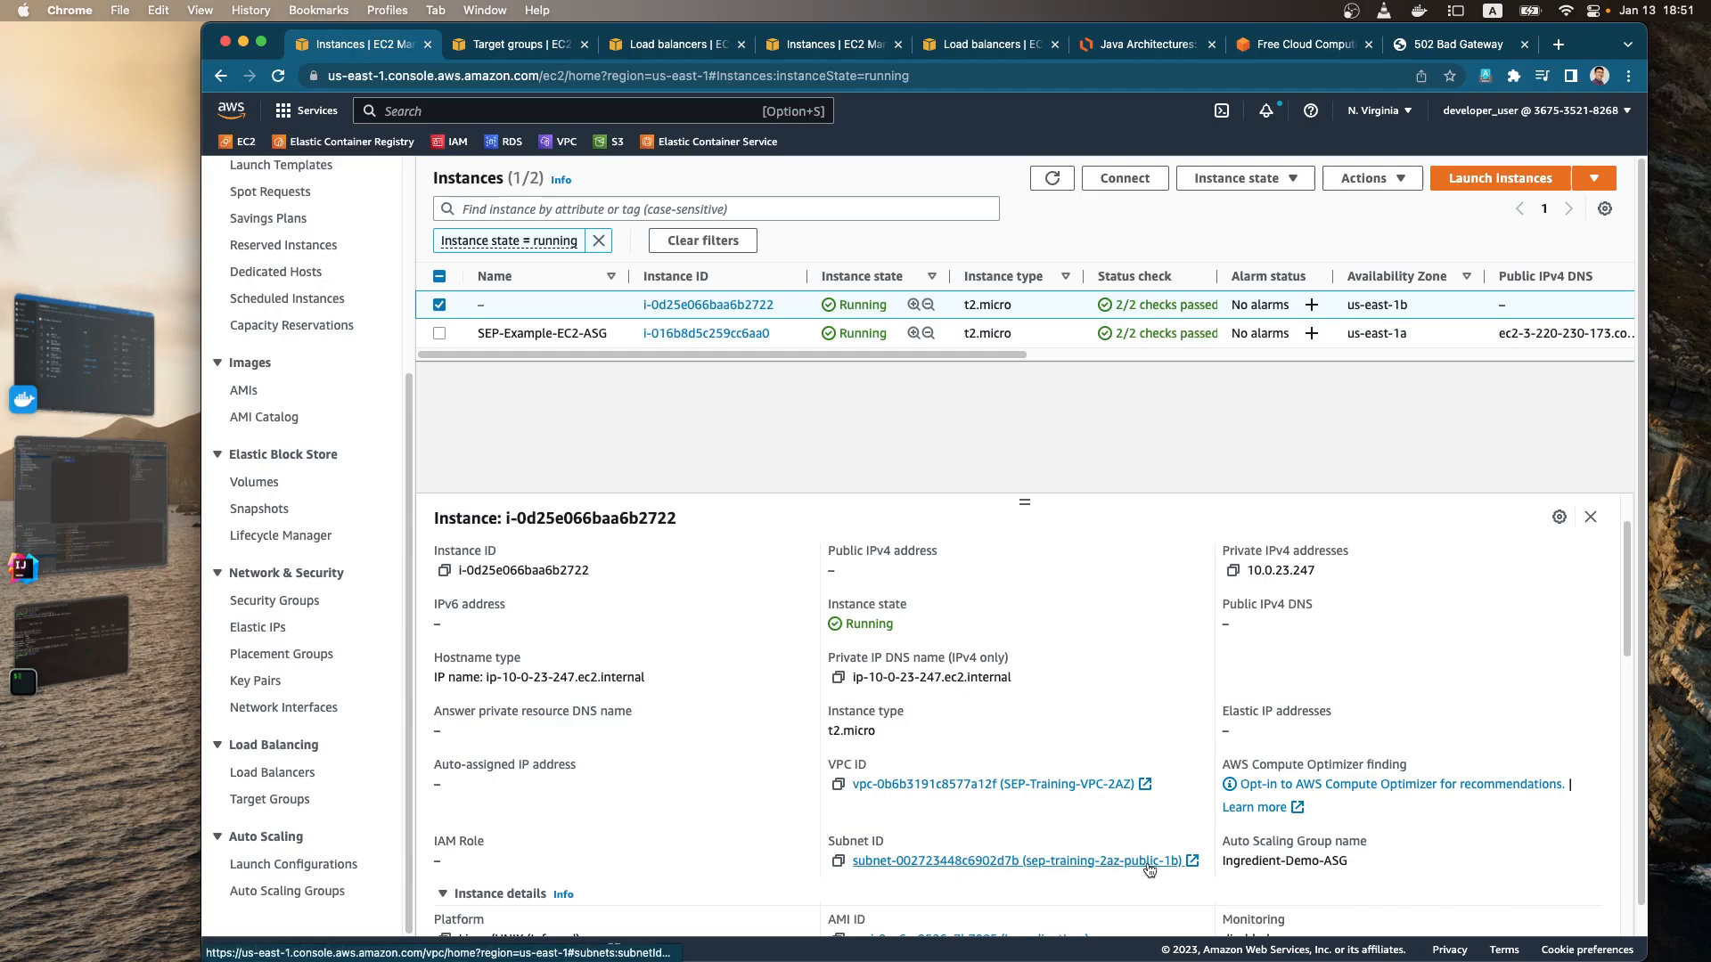
{"action": "scroll", "coordinate": [772, 569], "scroll_direction": "up", "scroll_amount": 2}
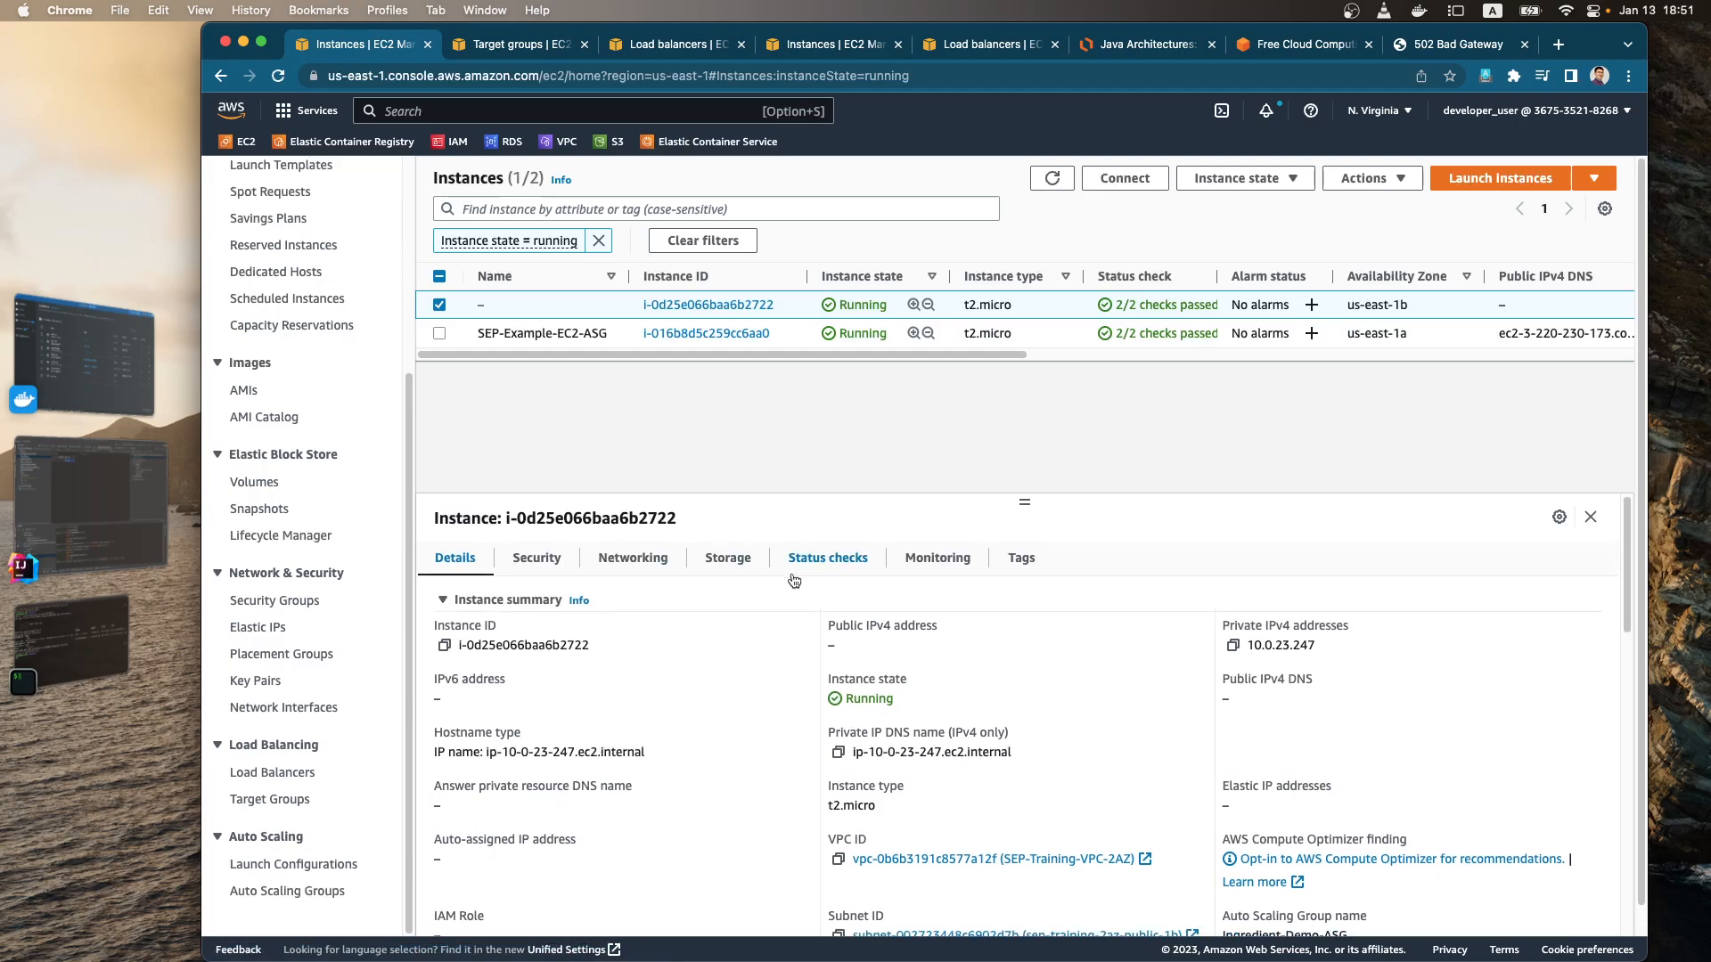
{"action": "left_click", "coordinate": [624, 566]}
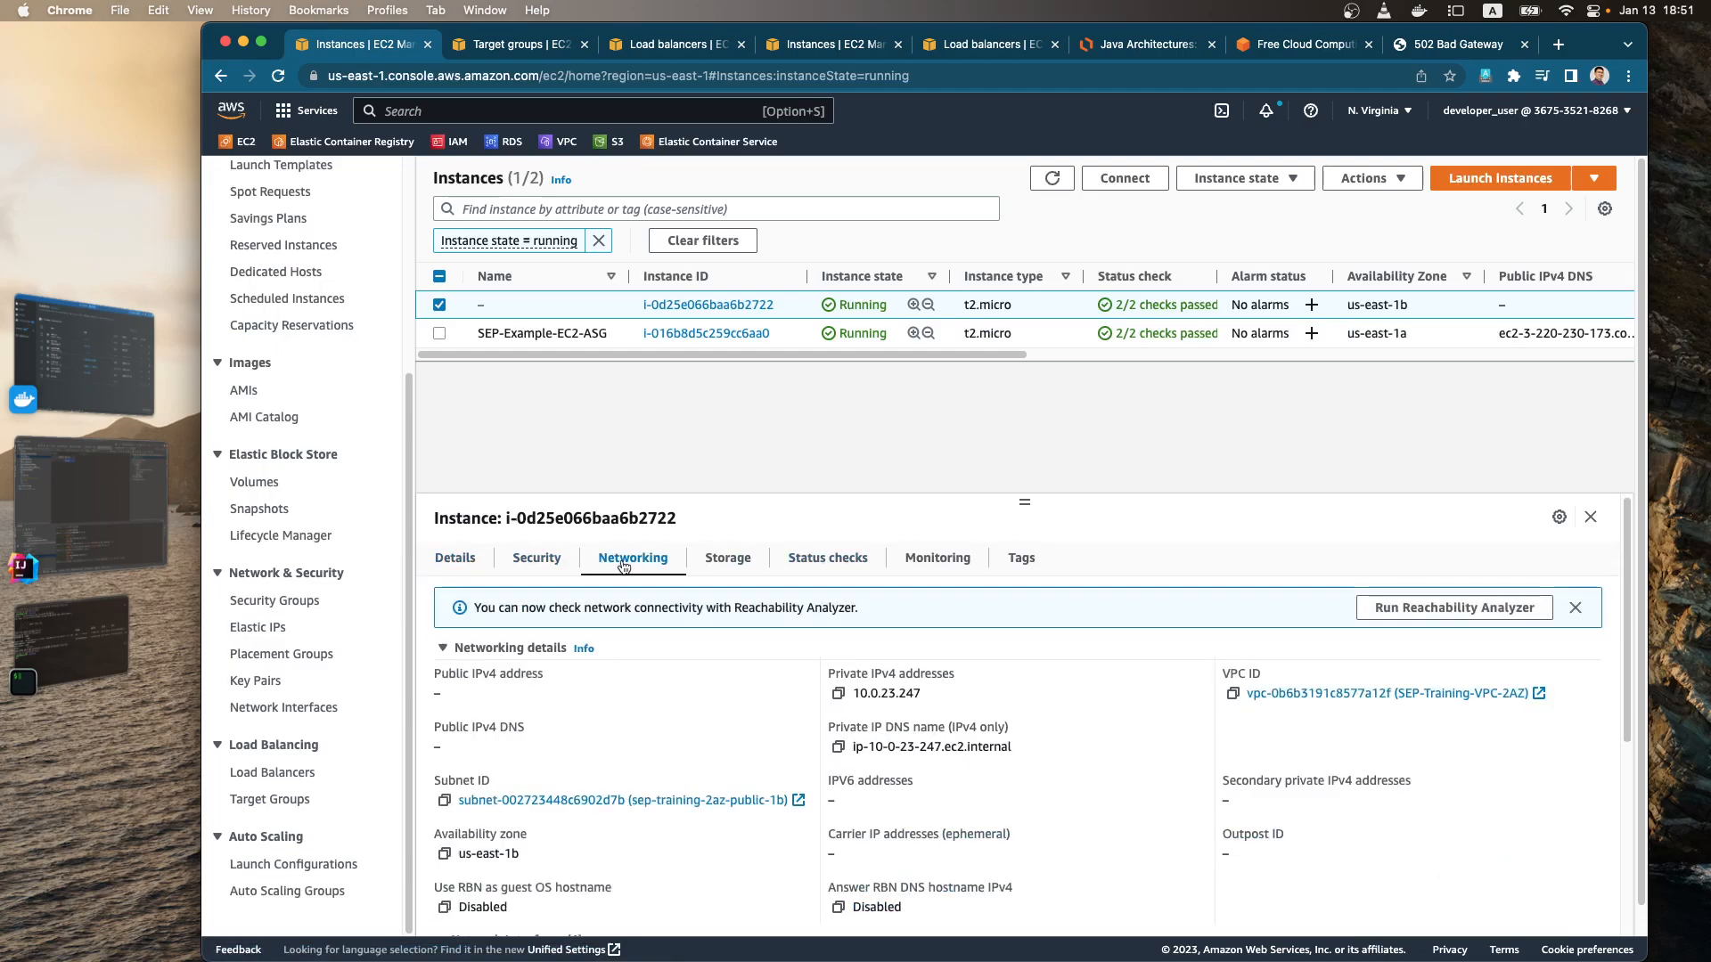
{"action": "left_click", "coordinate": [1576, 610]}
{"action": "scroll", "coordinate": [867, 690], "scroll_direction": "down", "scroll_amount": 4}
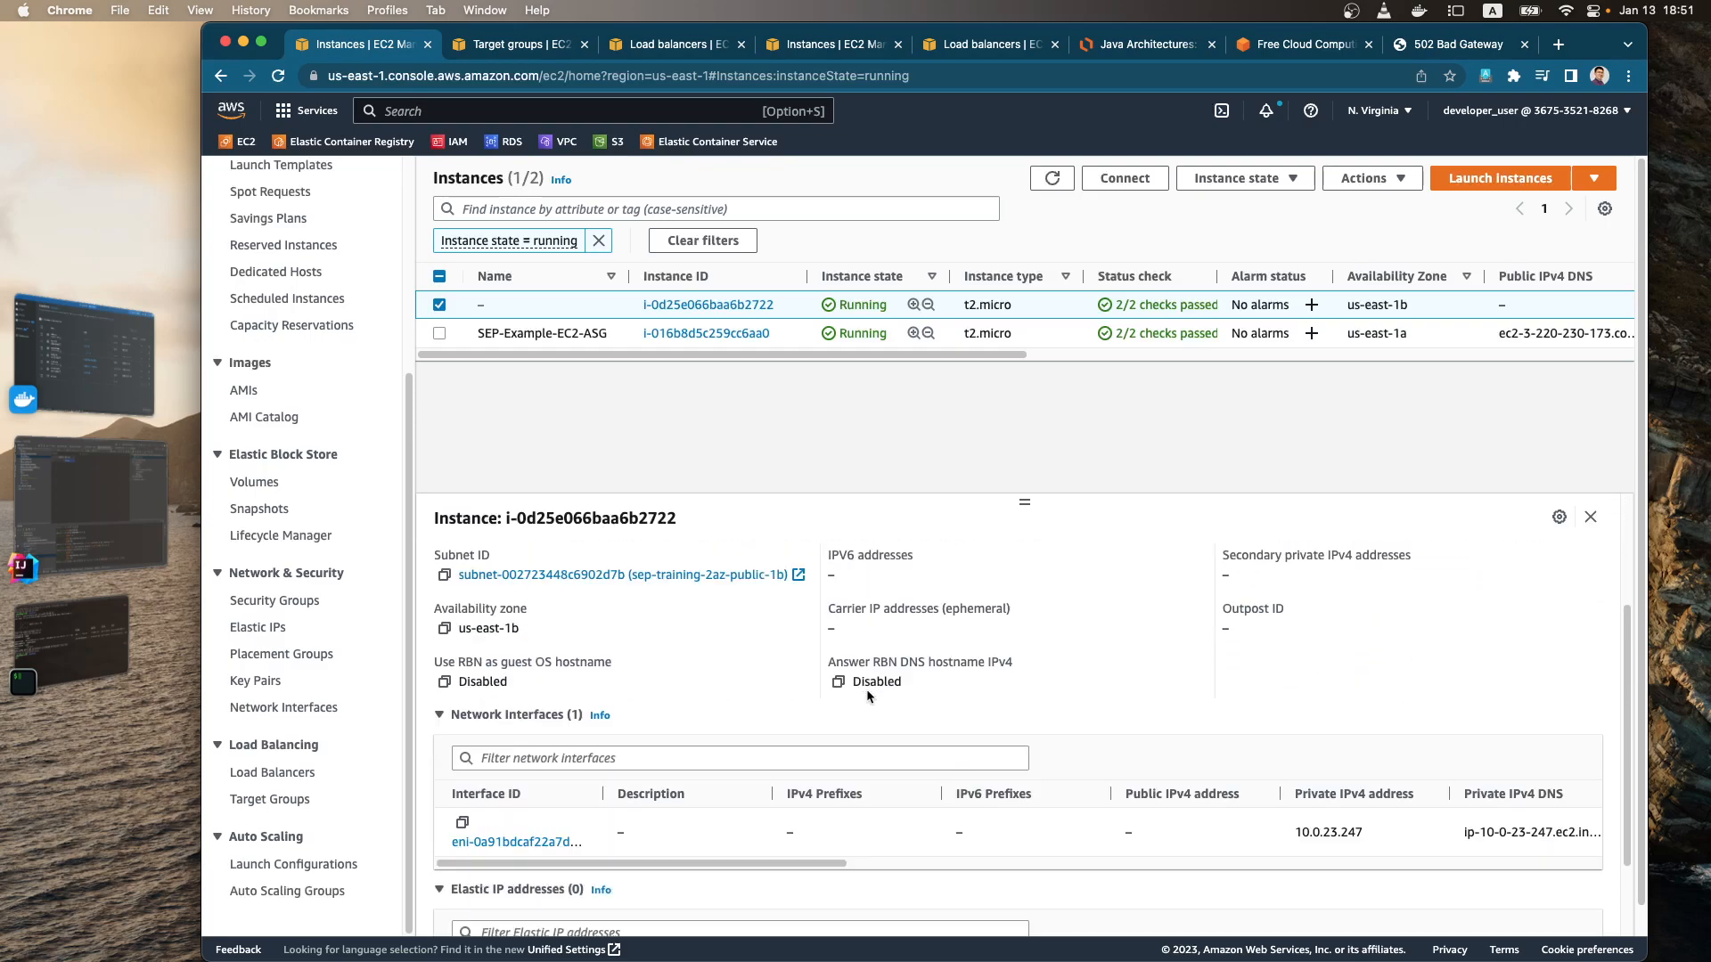
Step: Open IP address management for the unnamed instance and expand its eth0 interface
{"action": "left_click", "coordinate": [1386, 185]}
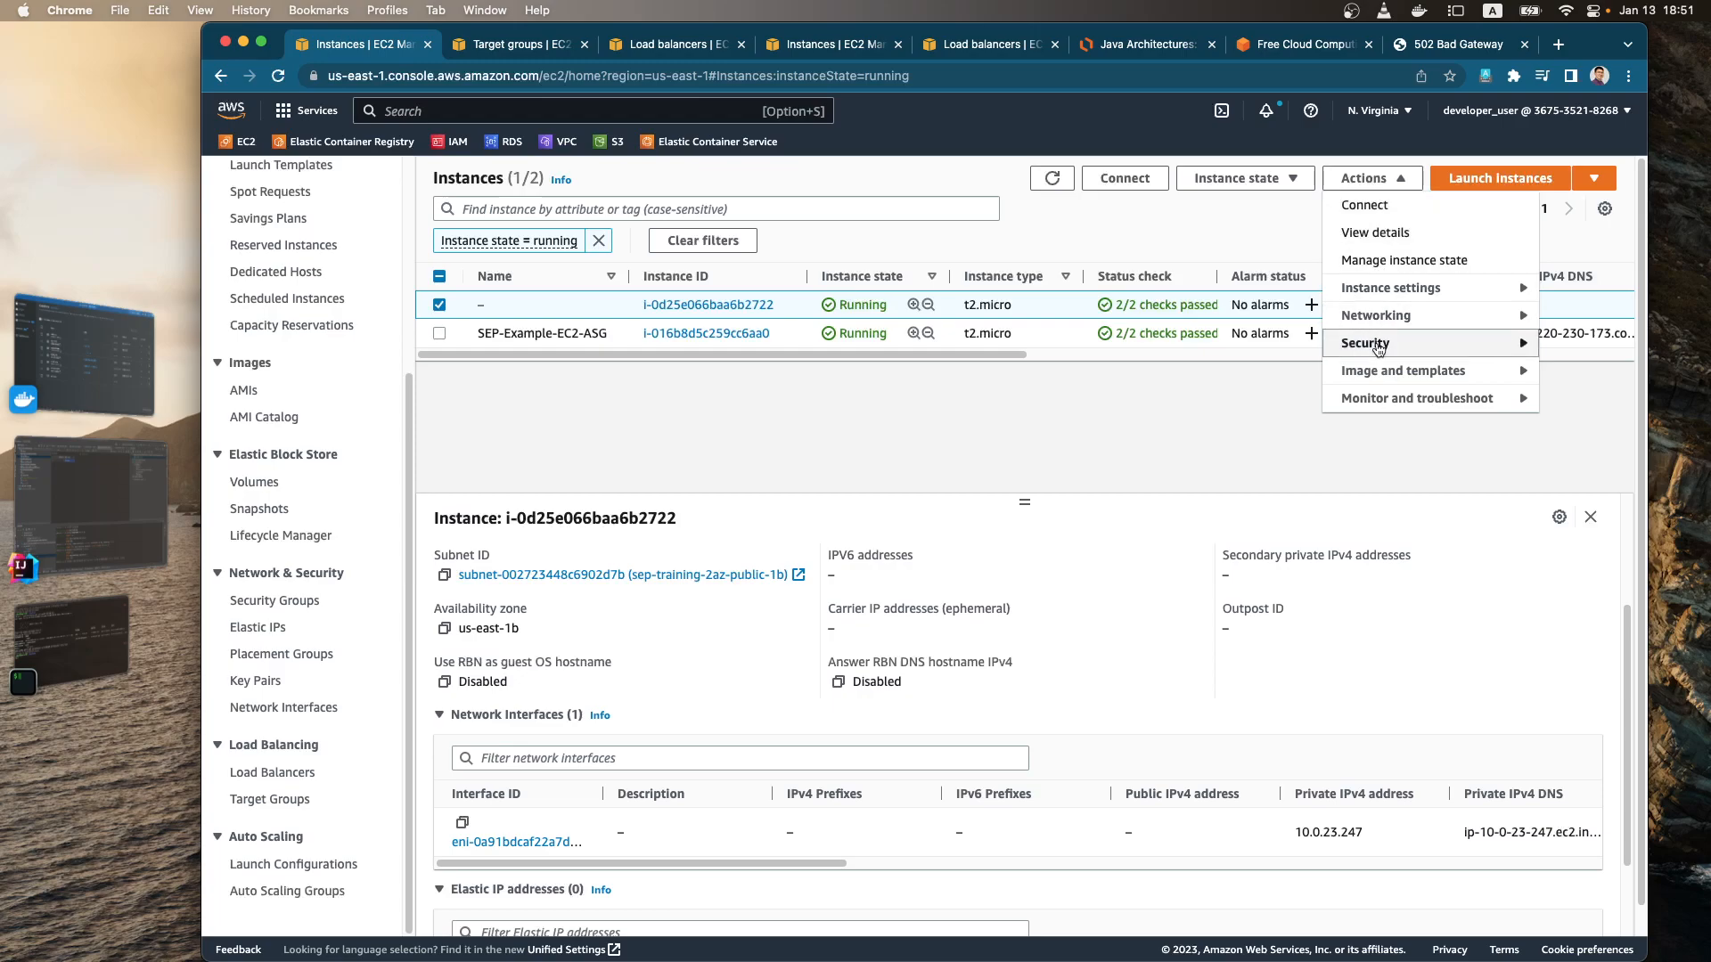
{"action": "mouse_move", "coordinate": [1368, 322]}
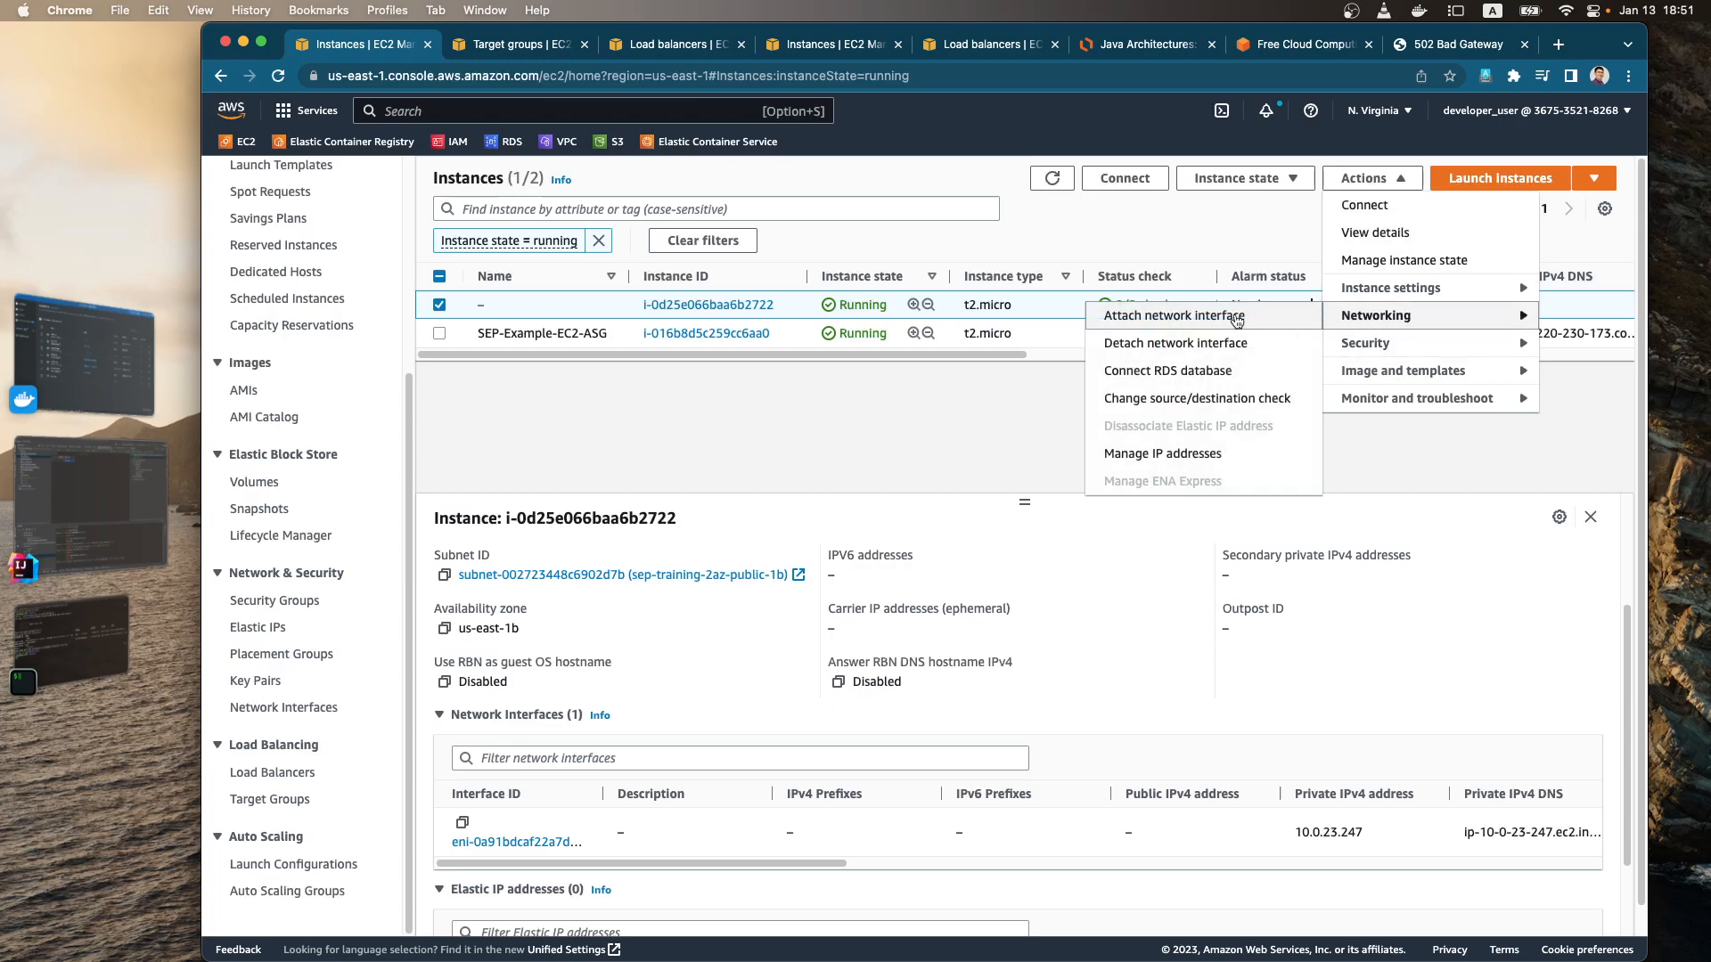
{"action": "left_click", "coordinate": [1193, 457]}
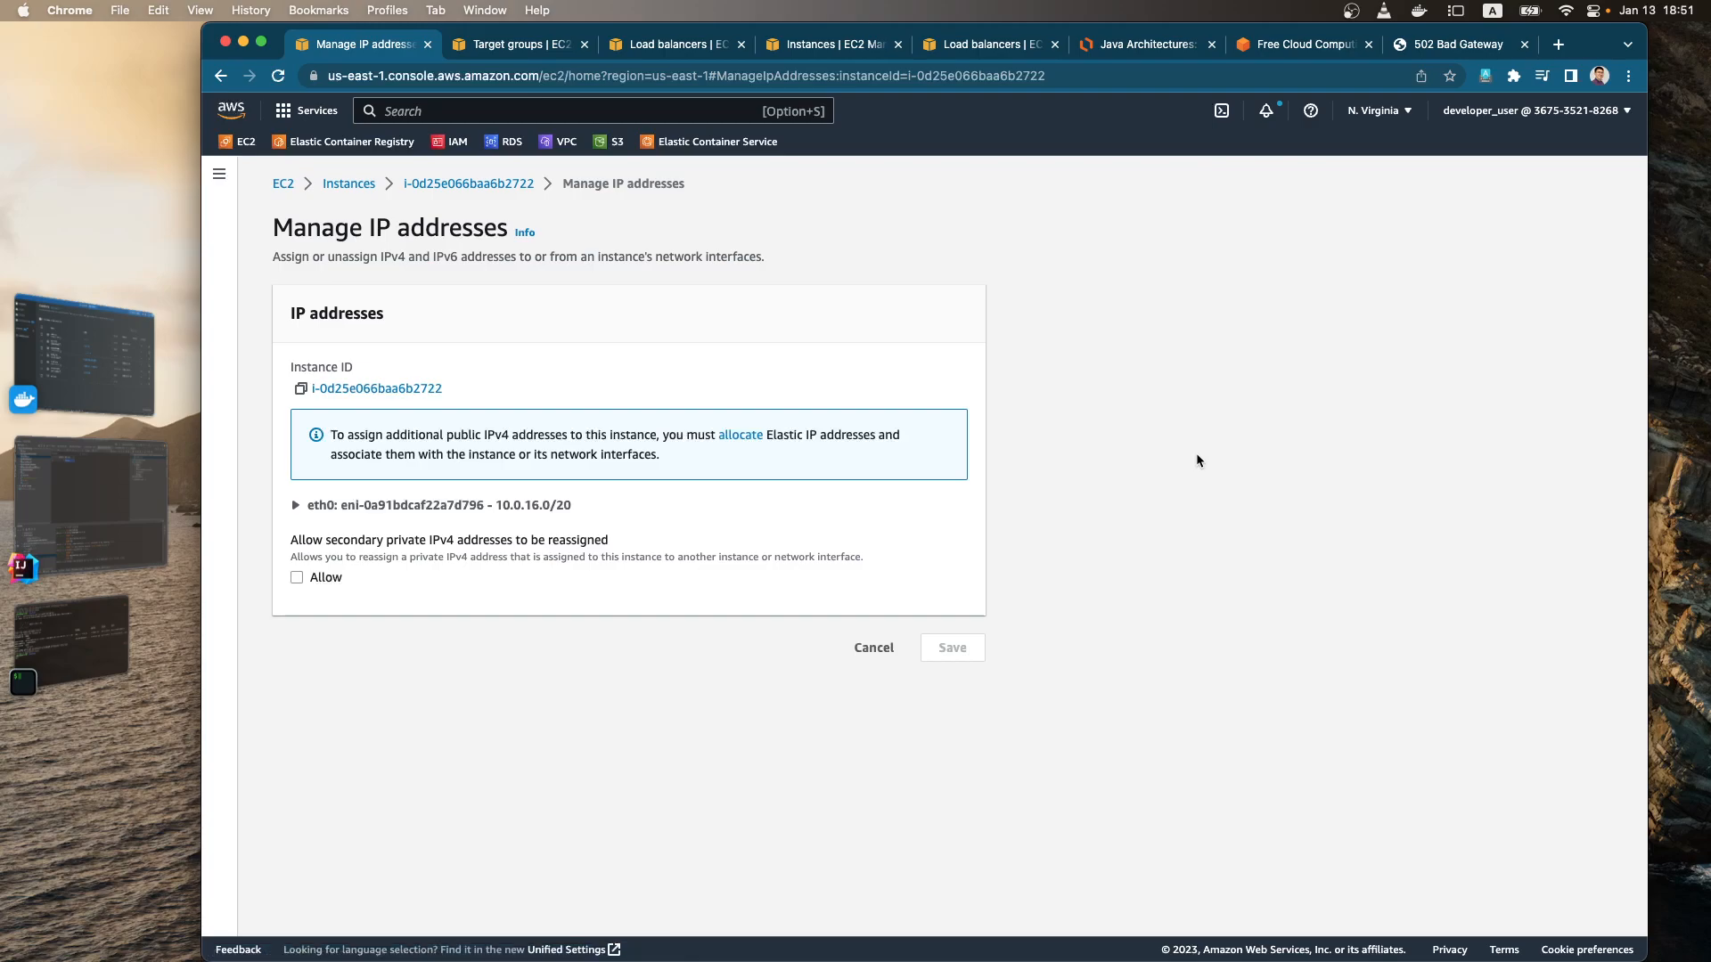
{"action": "left_click", "coordinate": [295, 506]}
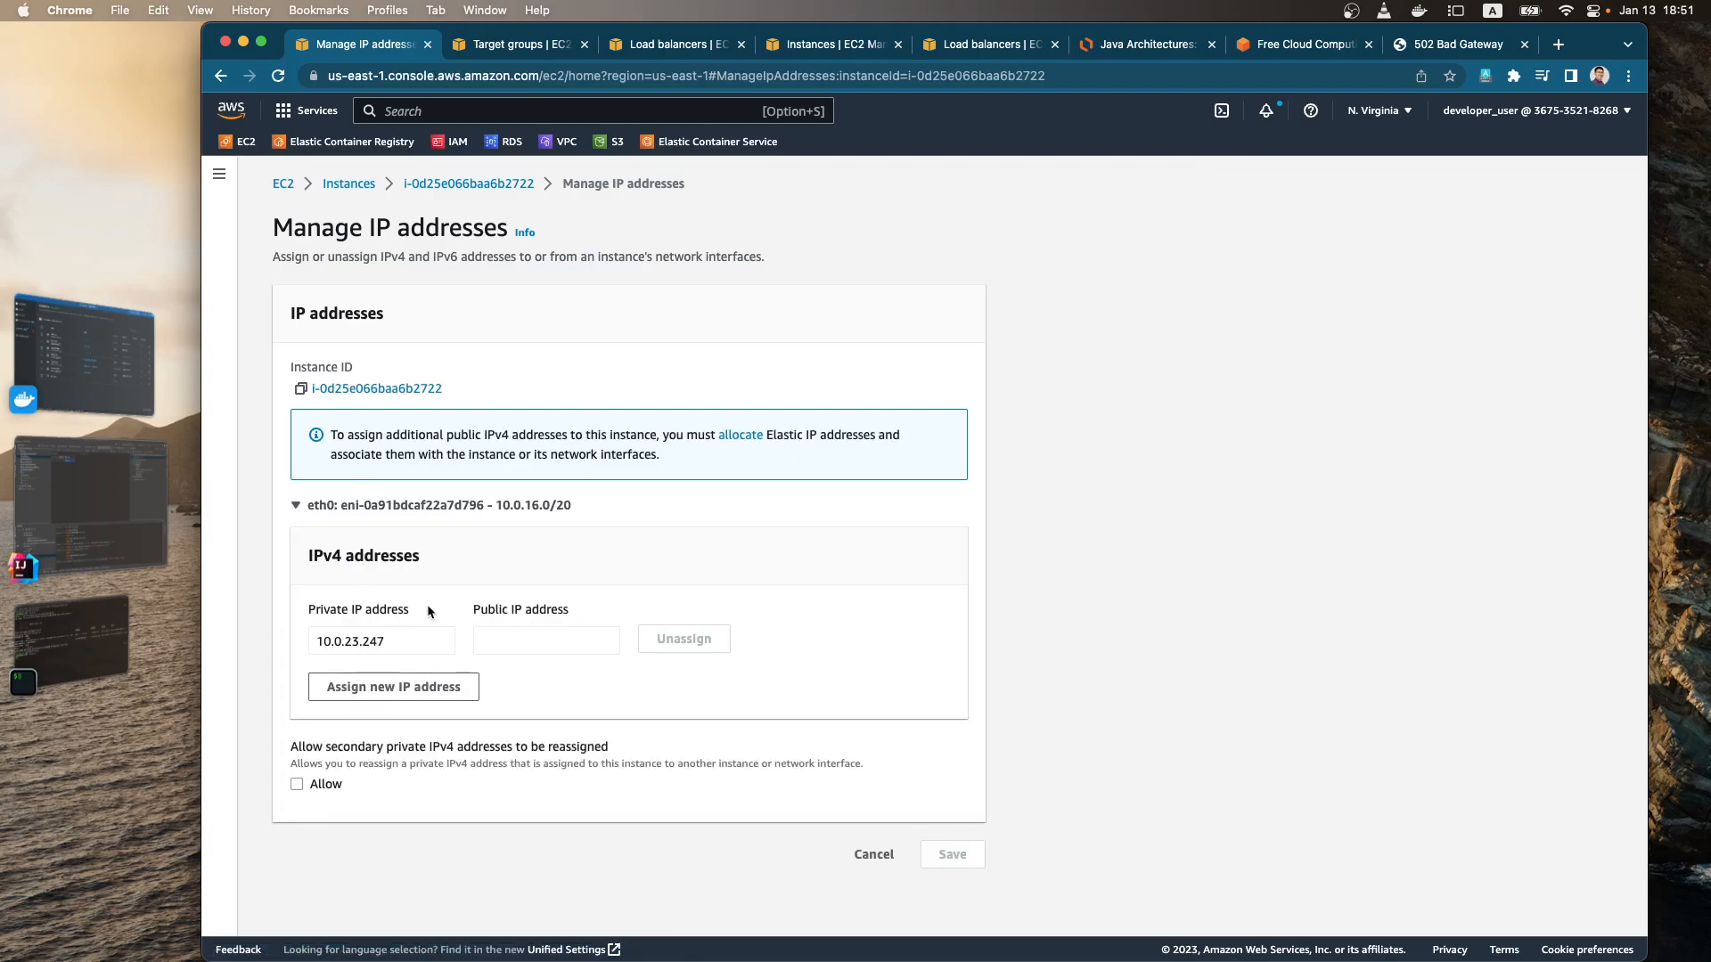
Step: Open the Elastic IP addresses list and examine the unnamed address 34.207.51.143
{"action": "left_click", "coordinate": [741, 437], "text": "super"}
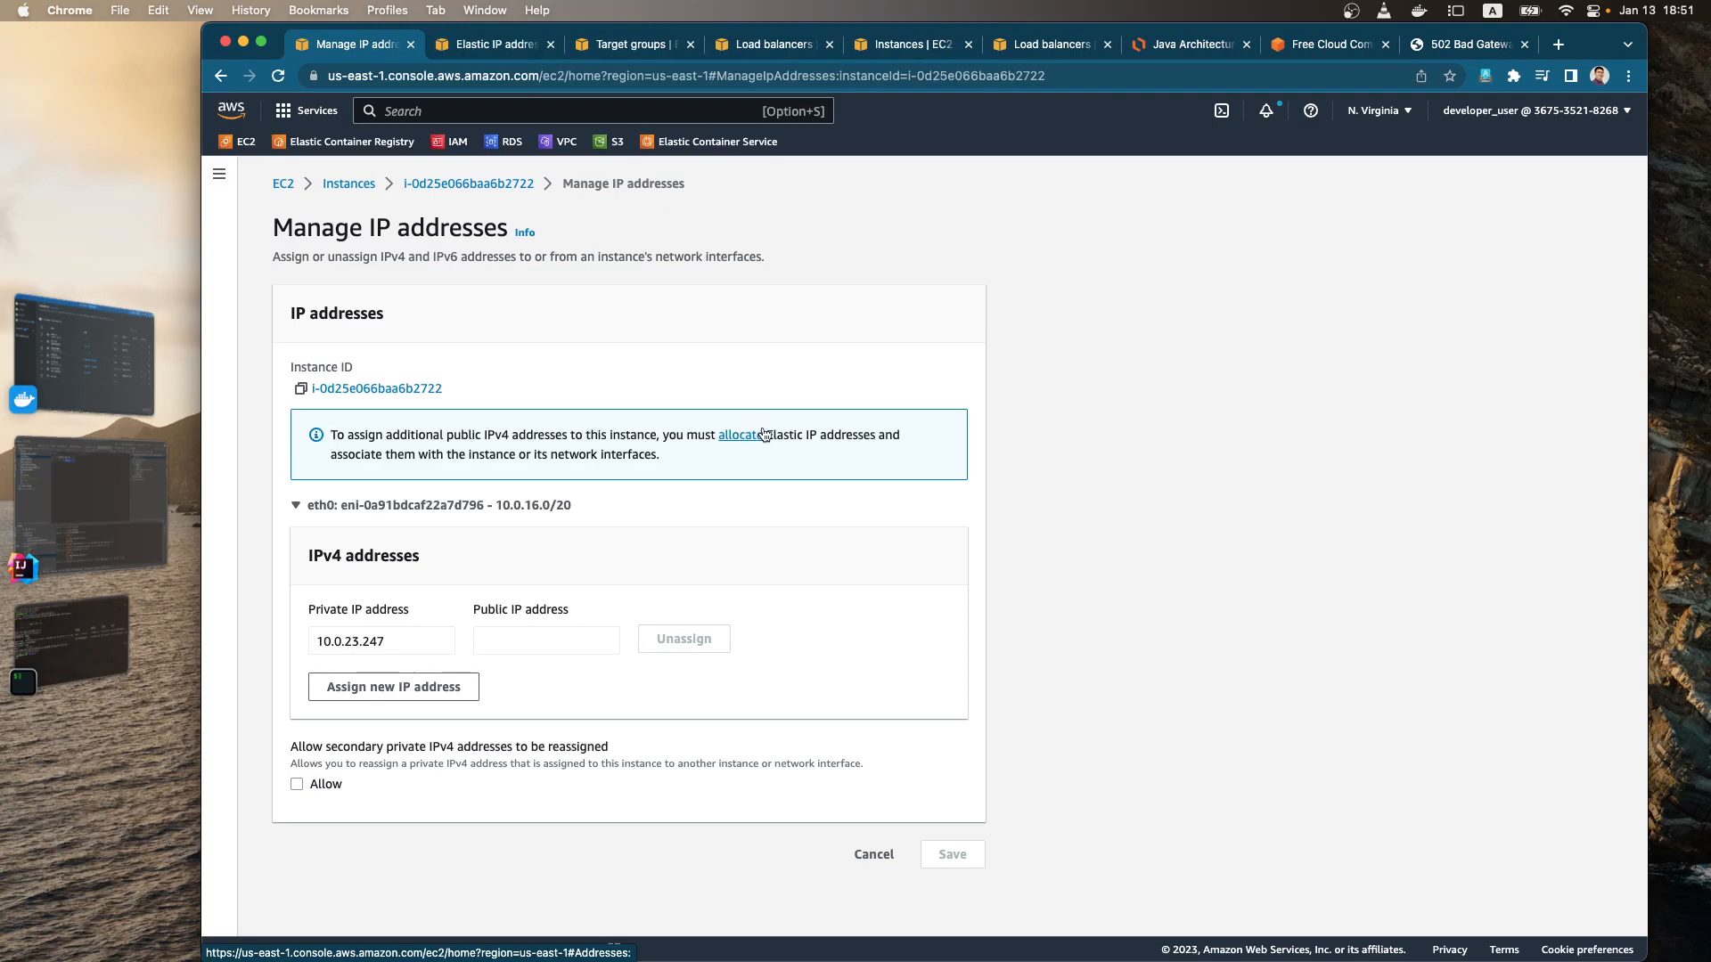
{"action": "left_click", "coordinate": [503, 46]}
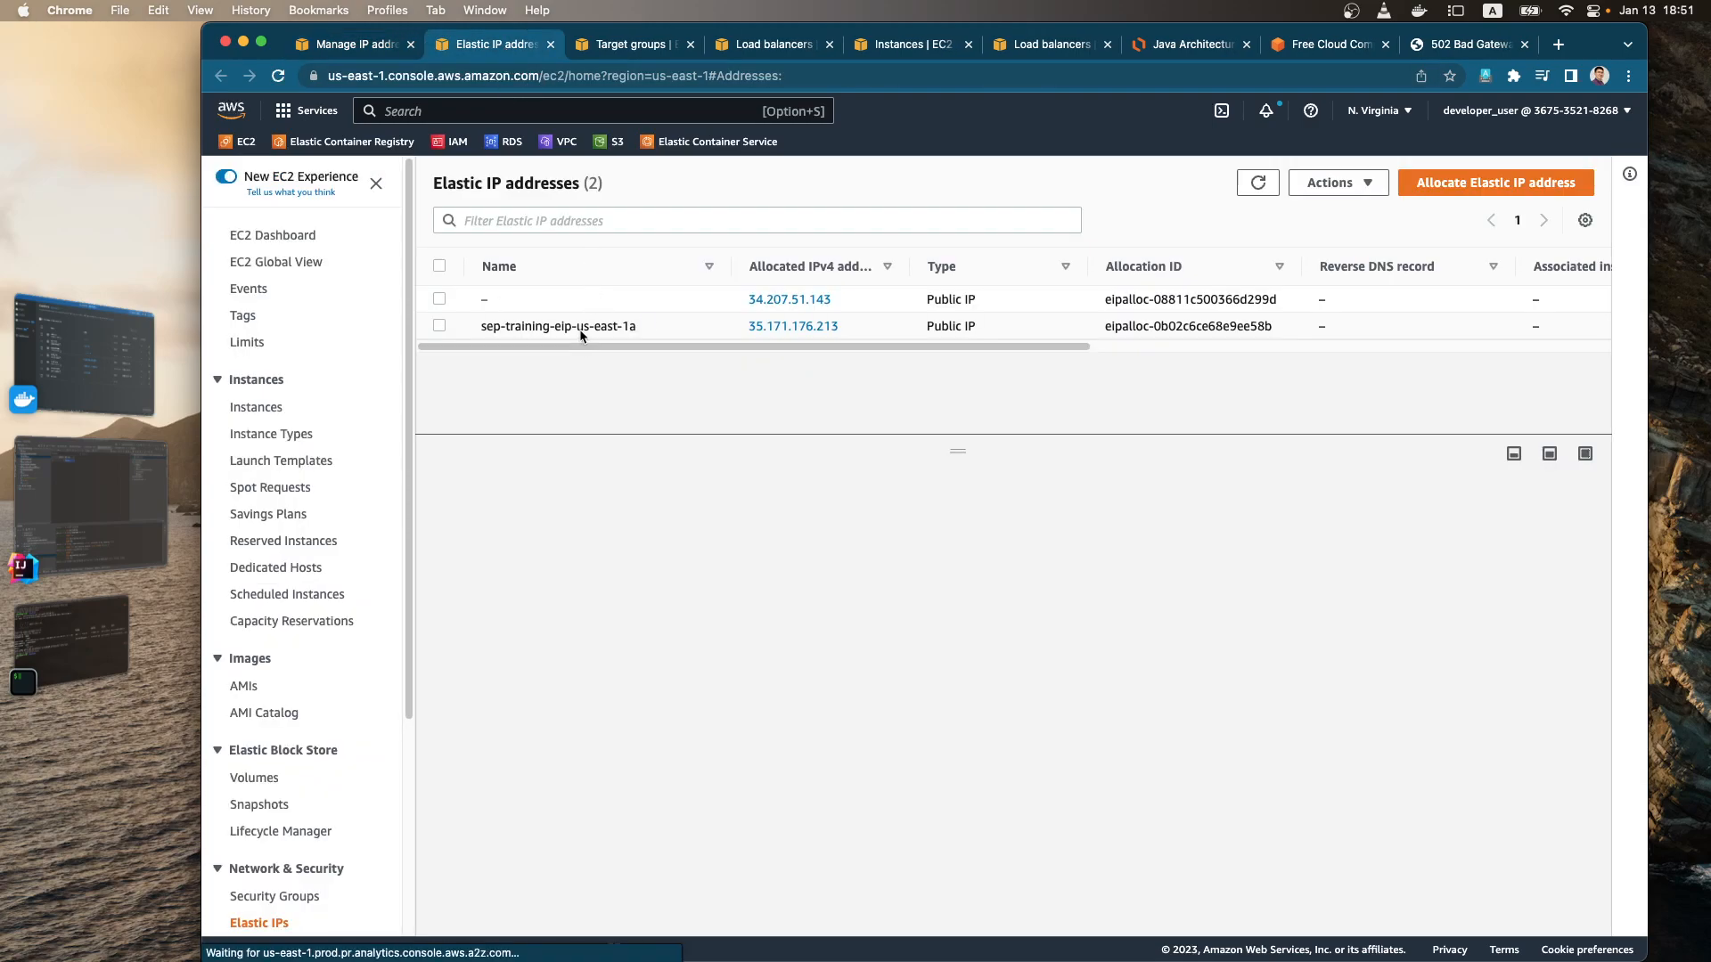
{"action": "left_click", "coordinate": [971, 301]}
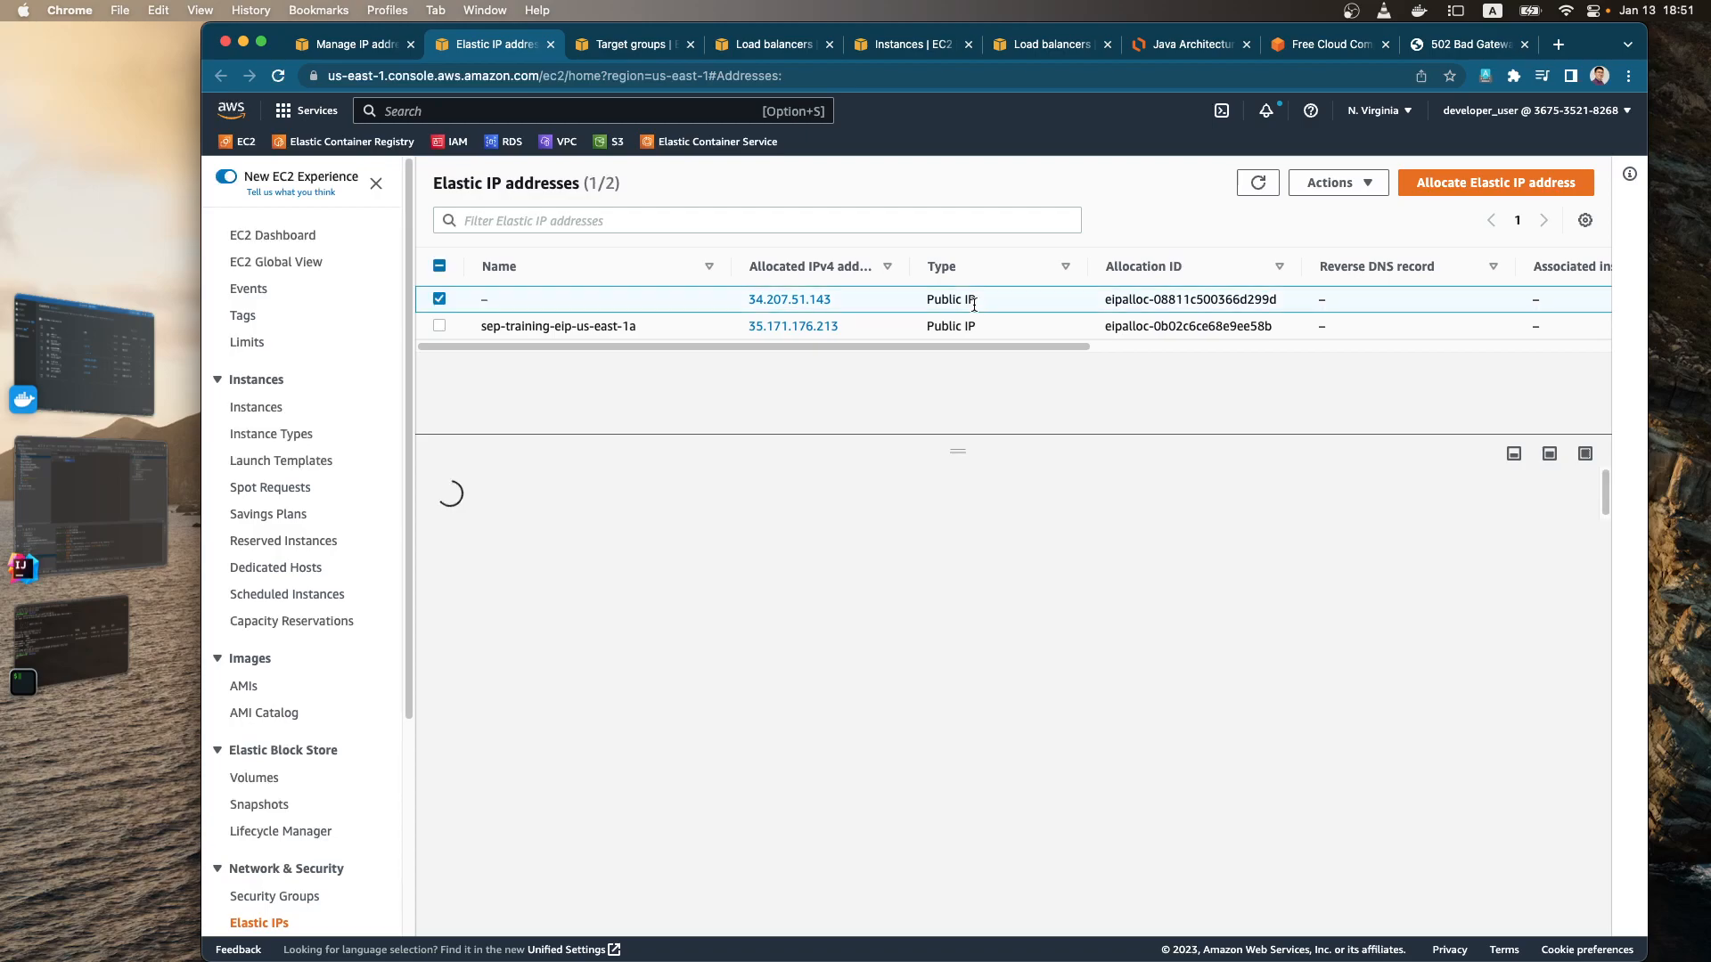
{"action": "left_click_drag", "start_coordinate": [813, 350], "coordinate": [1202, 350]}
{"action": "left_click_drag", "start_coordinate": [1305, 350], "coordinate": [770, 349]}
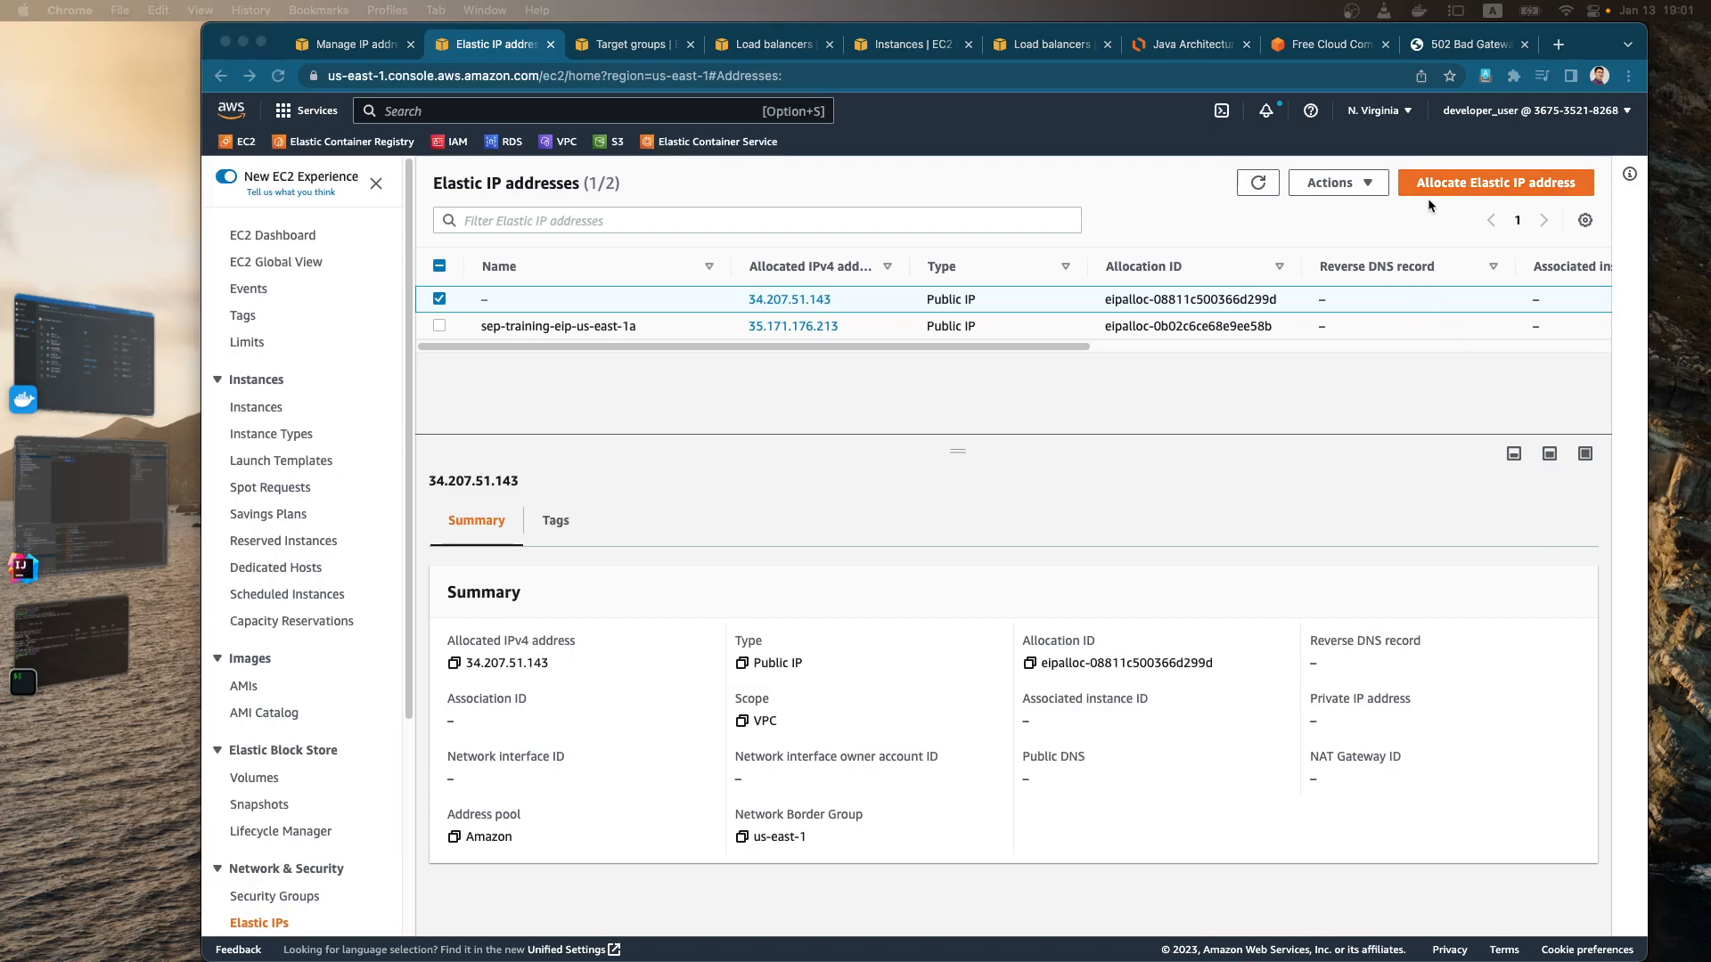
Step: Allocate a new Elastic IP address from Amazon's IPv4 pool in us-east-1 and clear the address list's filter
{"action": "left_click", "coordinate": [1426, 204]}
{"action": "left_click", "coordinate": [1461, 187]}
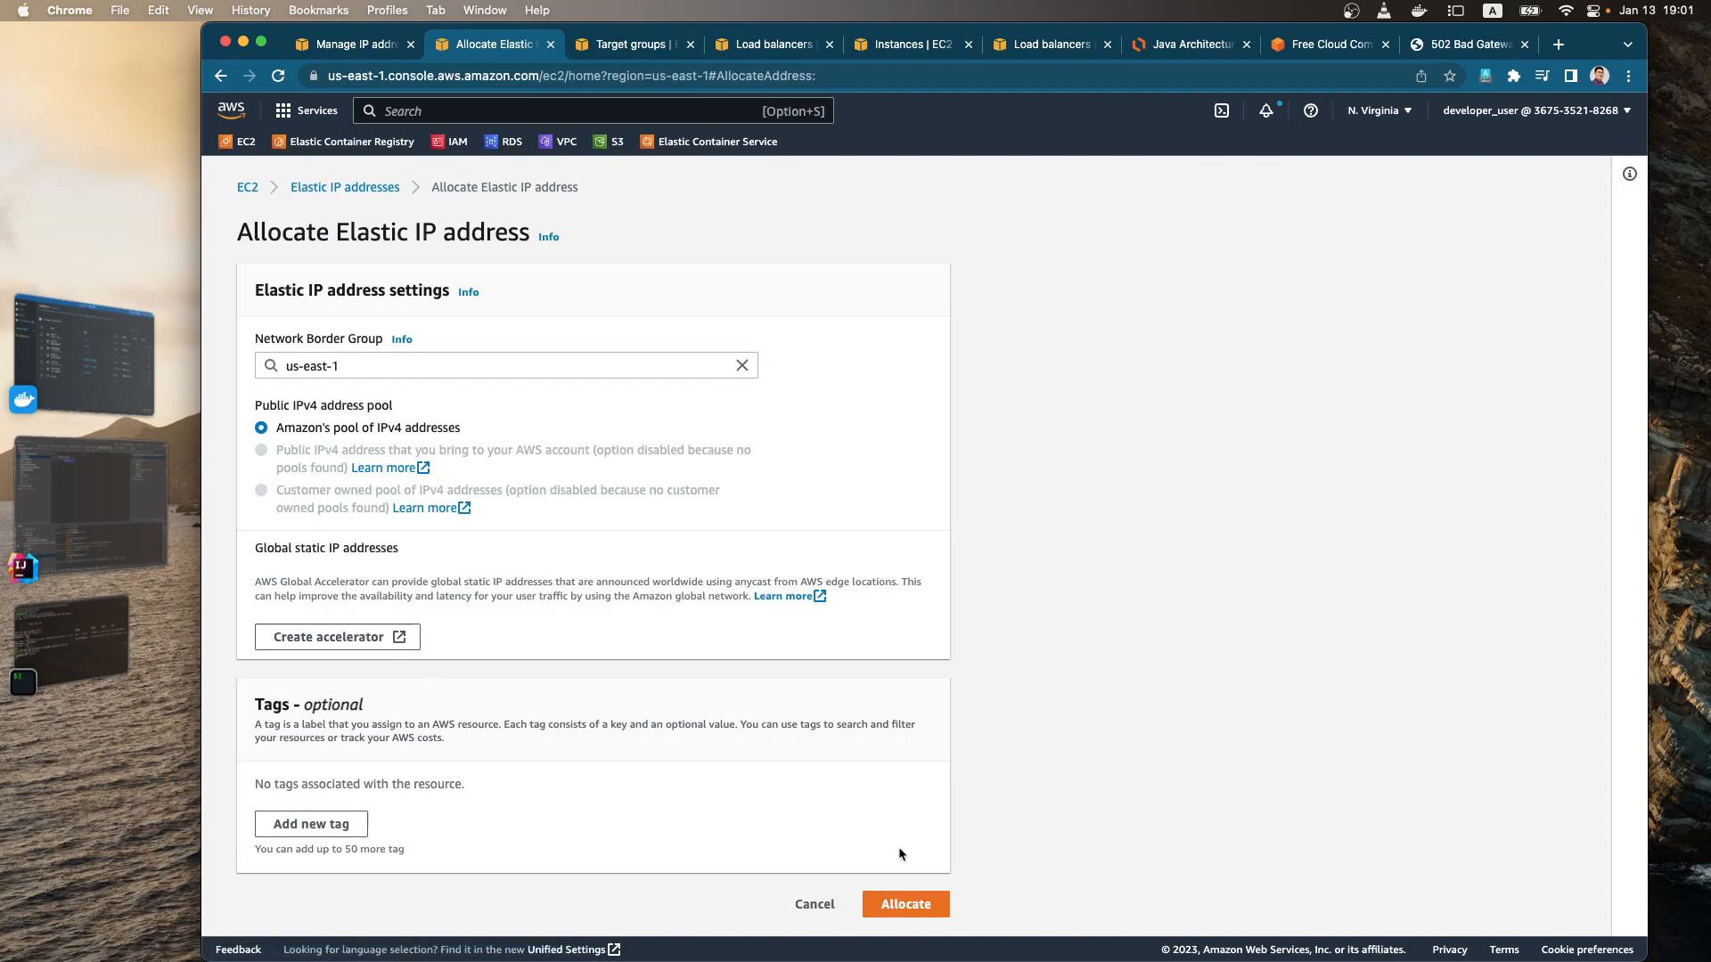
{"action": "left_click", "coordinate": [919, 907]}
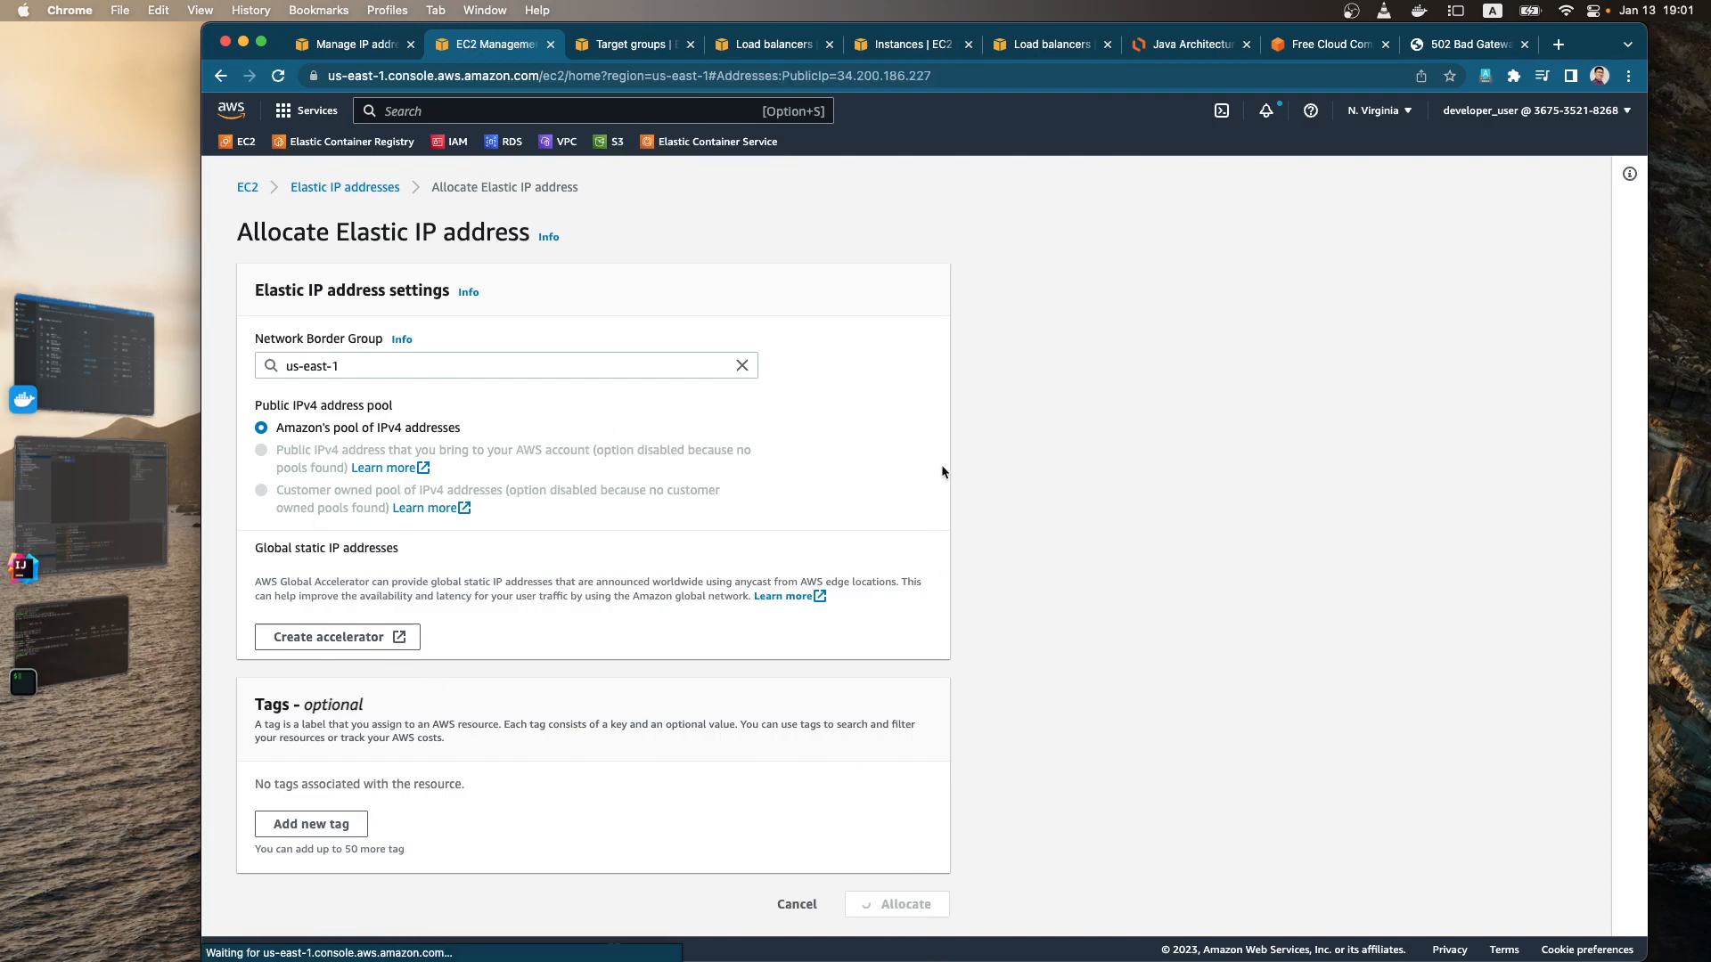
{"action": "left_click", "coordinate": [1258, 246]}
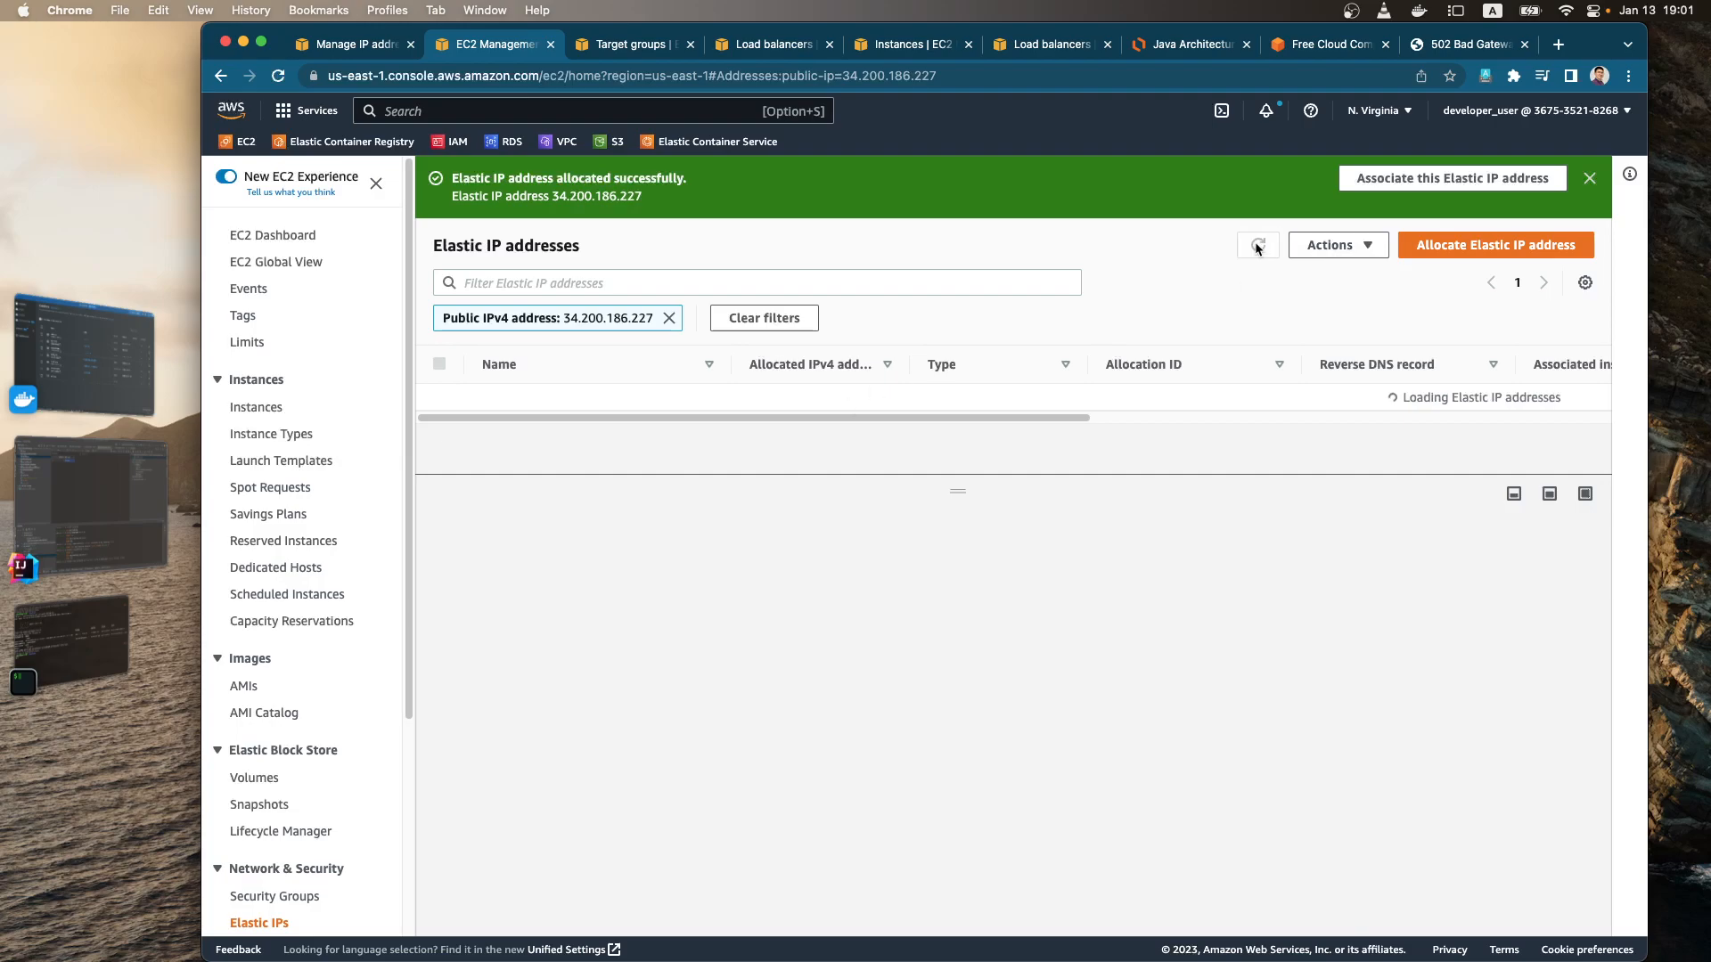
{"action": "left_click", "coordinate": [670, 318]}
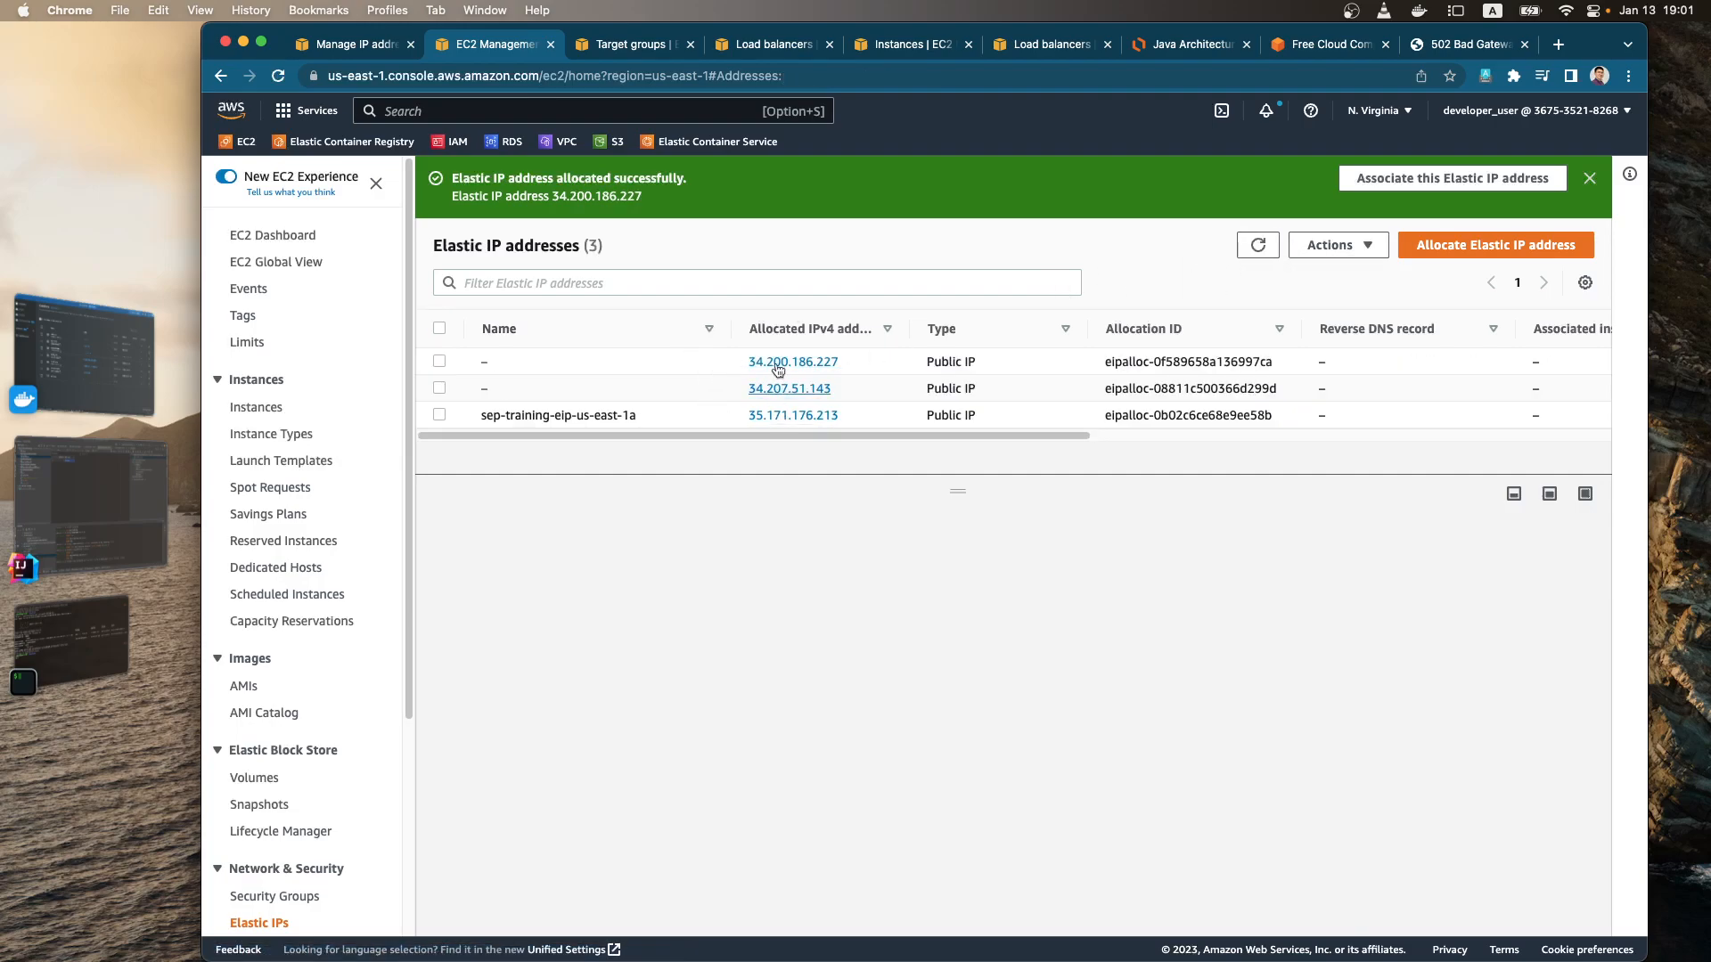
Step: Release the unnamed Elastic IP address 34.207.51.143
{"action": "left_click", "coordinate": [440, 388]}
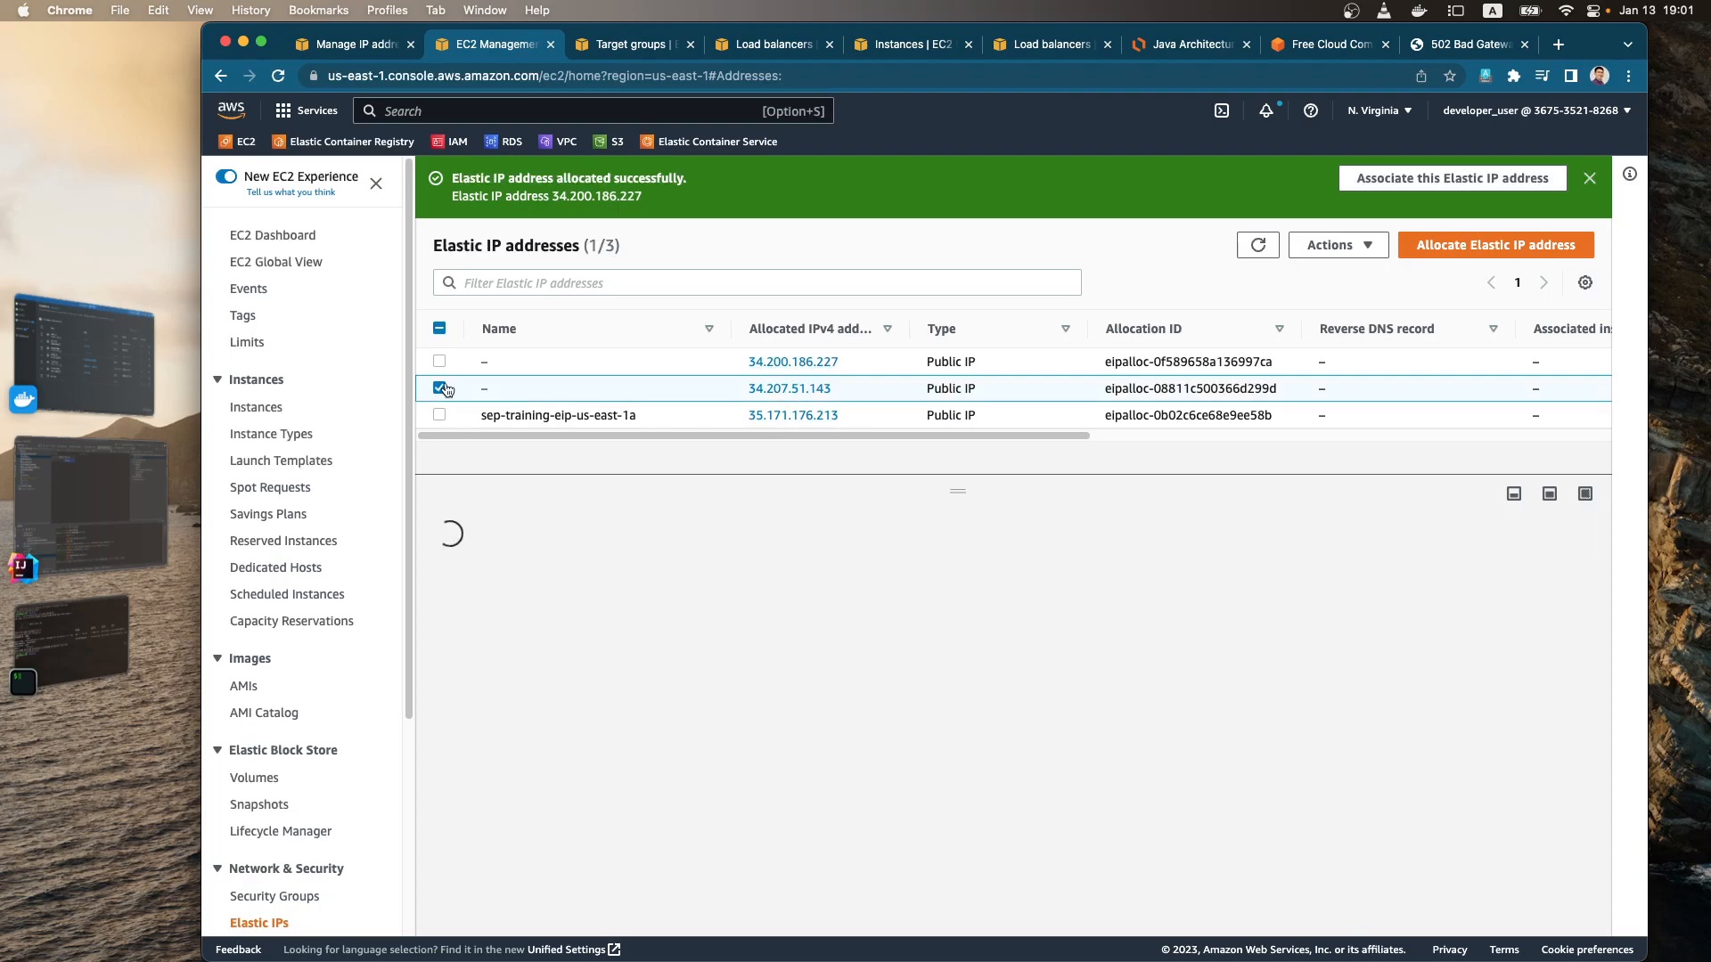
{"action": "left_click", "coordinate": [1359, 249]}
{"action": "scroll", "coordinate": [1390, 379], "scroll_direction": "down", "scroll_amount": 2}
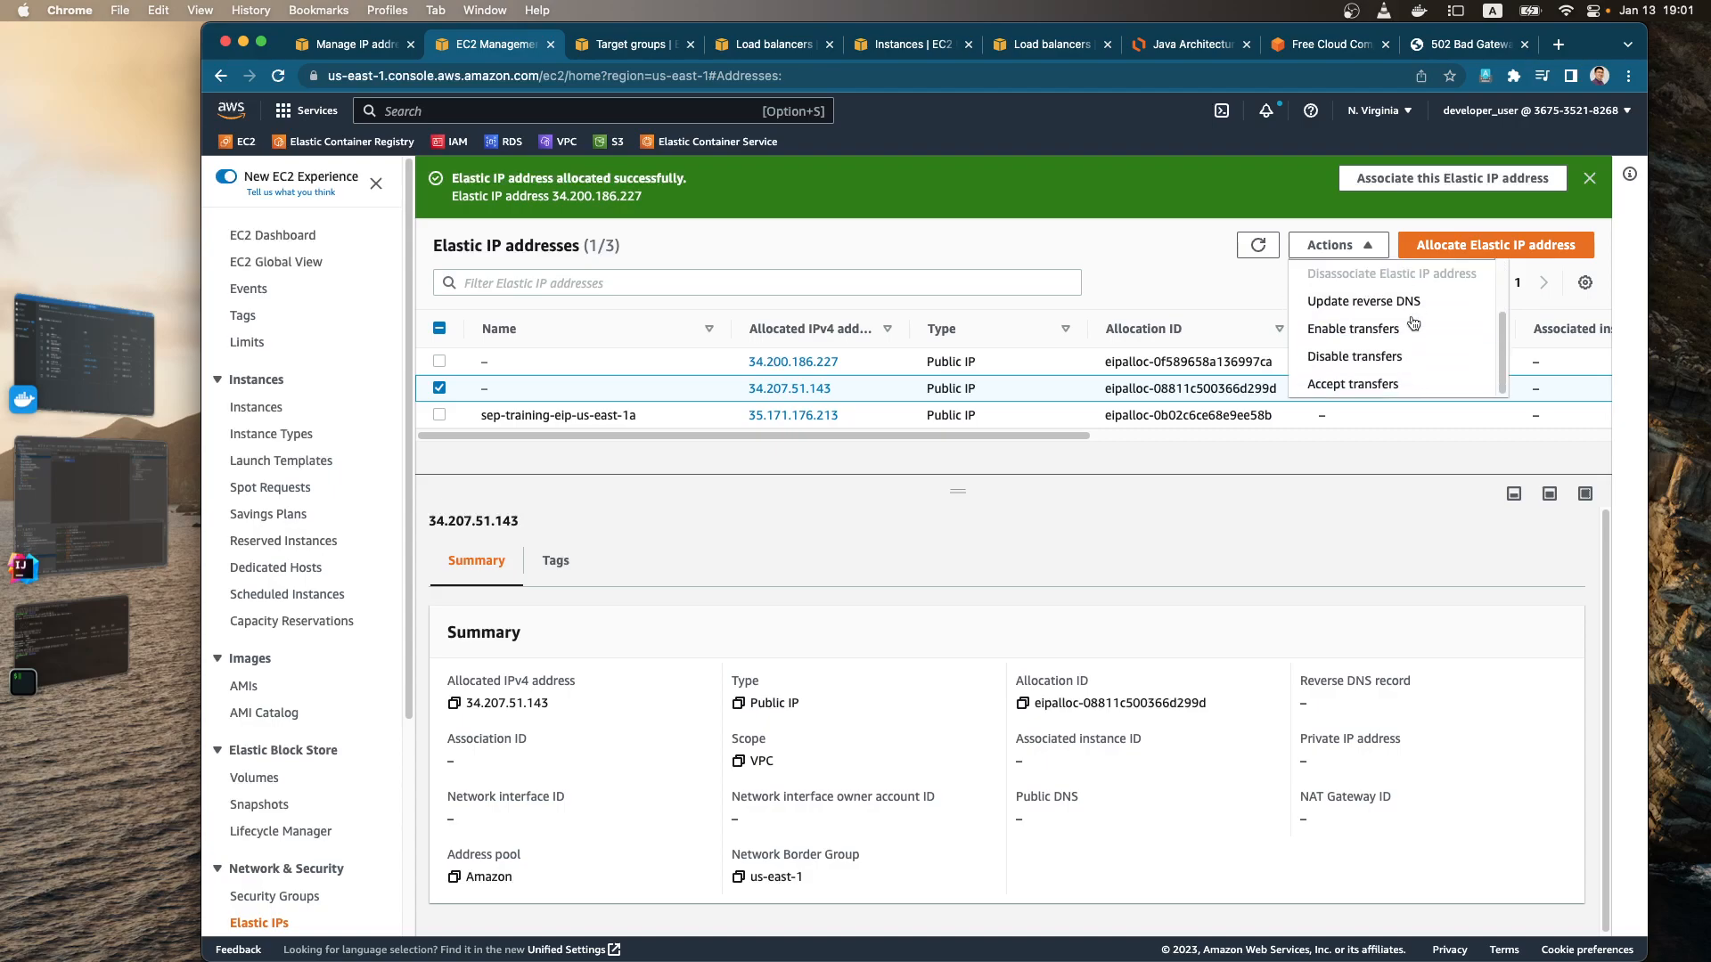
{"action": "scroll", "coordinate": [1392, 364], "scroll_direction": "up", "scroll_amount": 3}
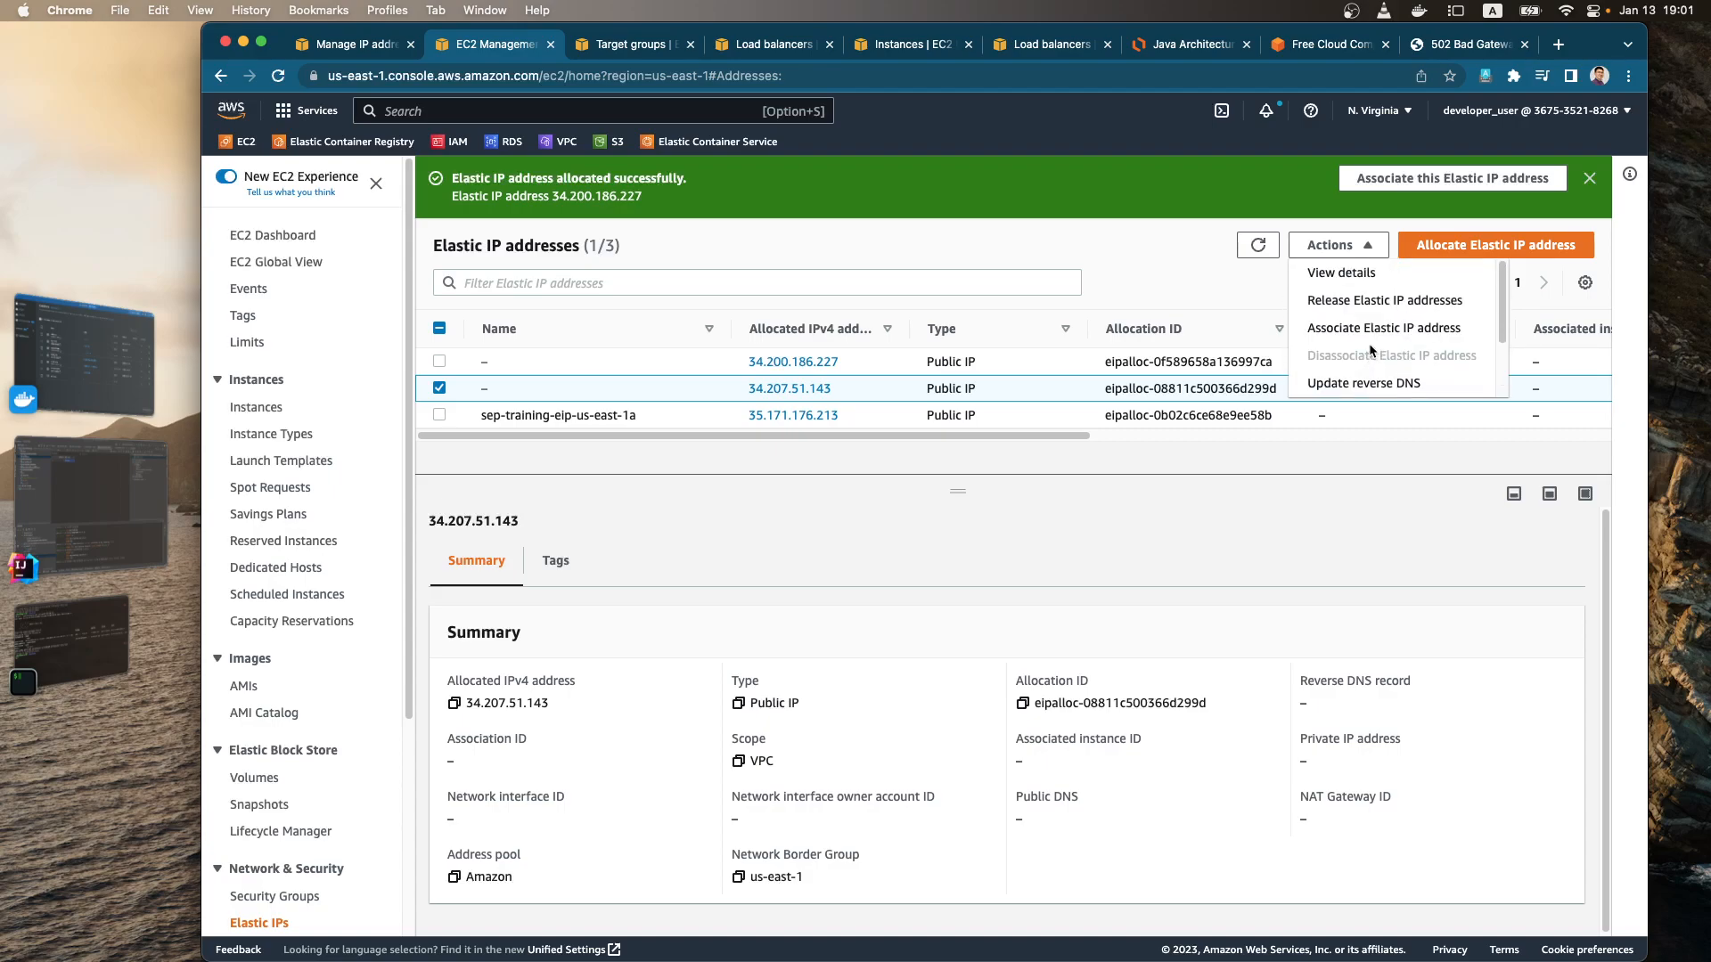
{"action": "scroll", "coordinate": [1387, 351], "scroll_direction": "down", "scroll_amount": 2}
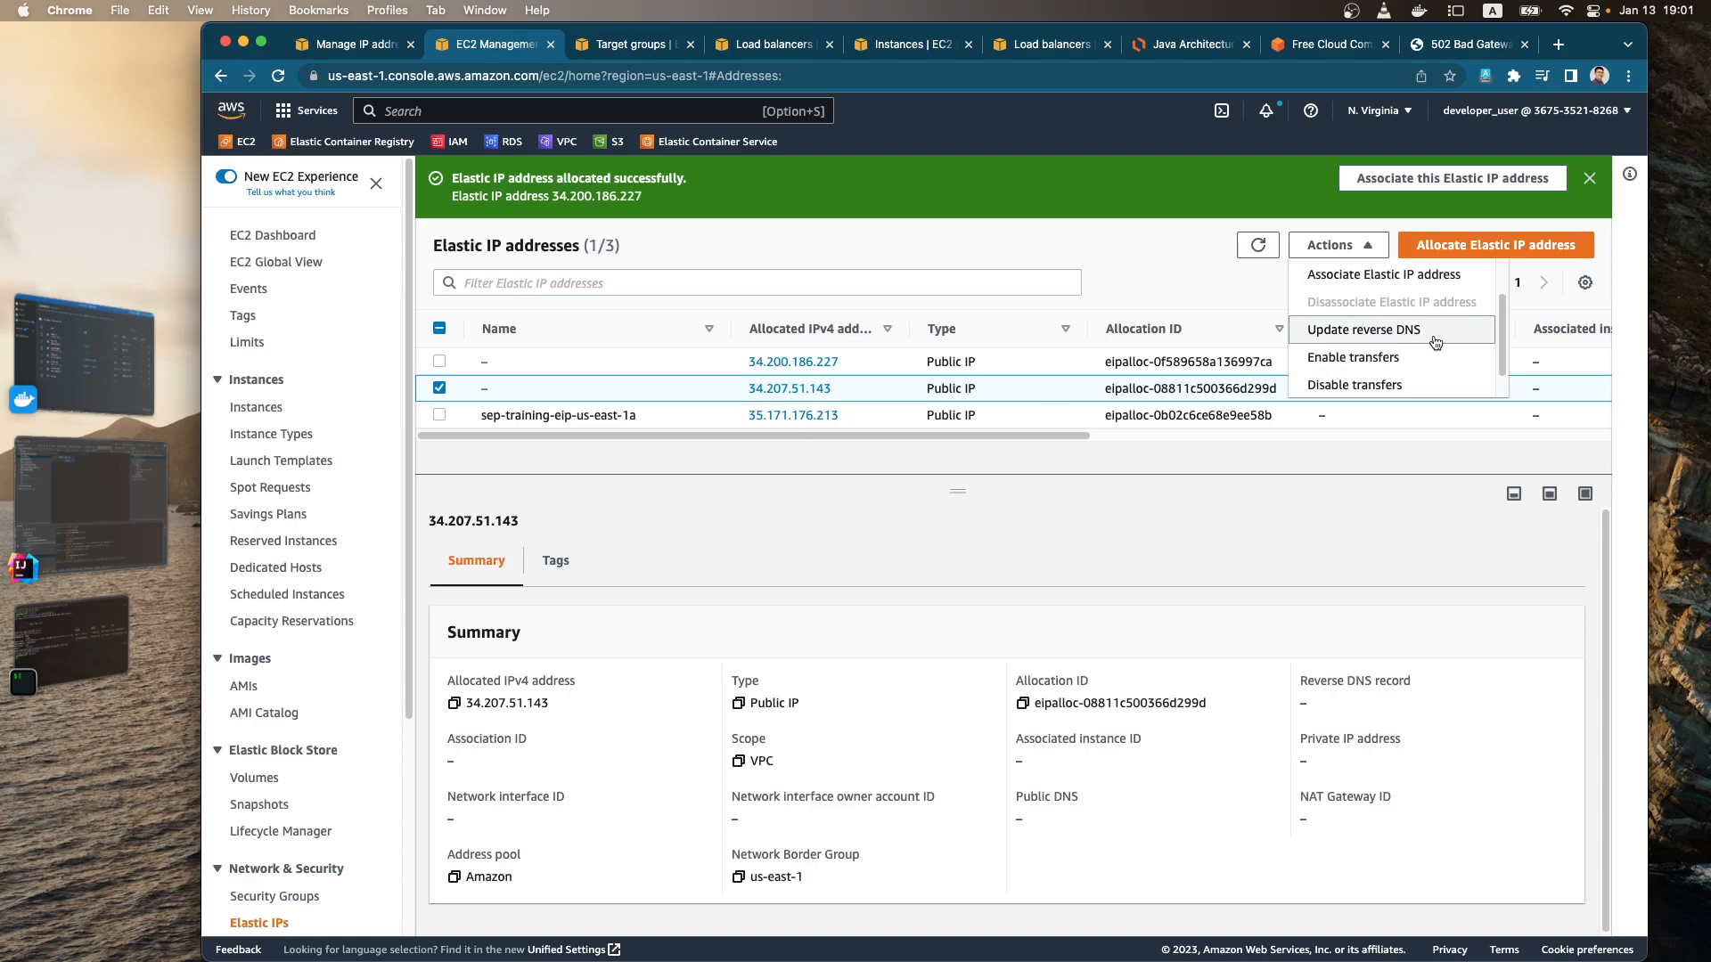
{"action": "scroll", "coordinate": [1426, 334], "scroll_direction": "up", "scroll_amount": 2}
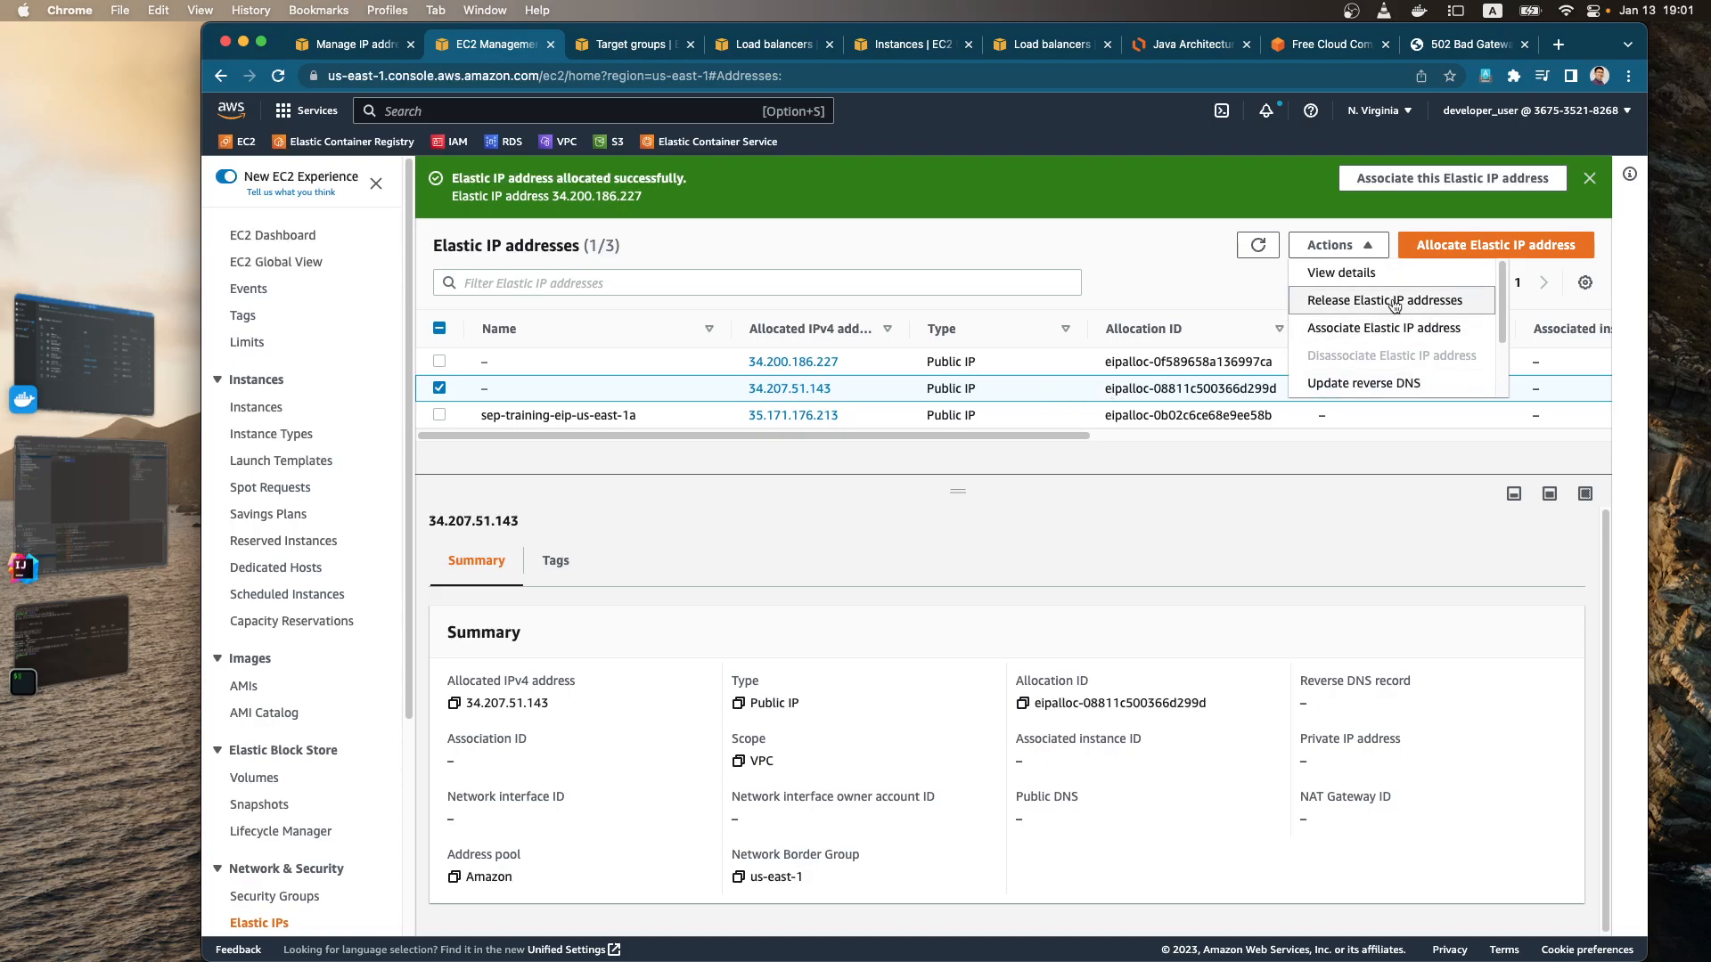
{"action": "left_click", "coordinate": [1402, 302]}
{"action": "key", "text": "Return"}
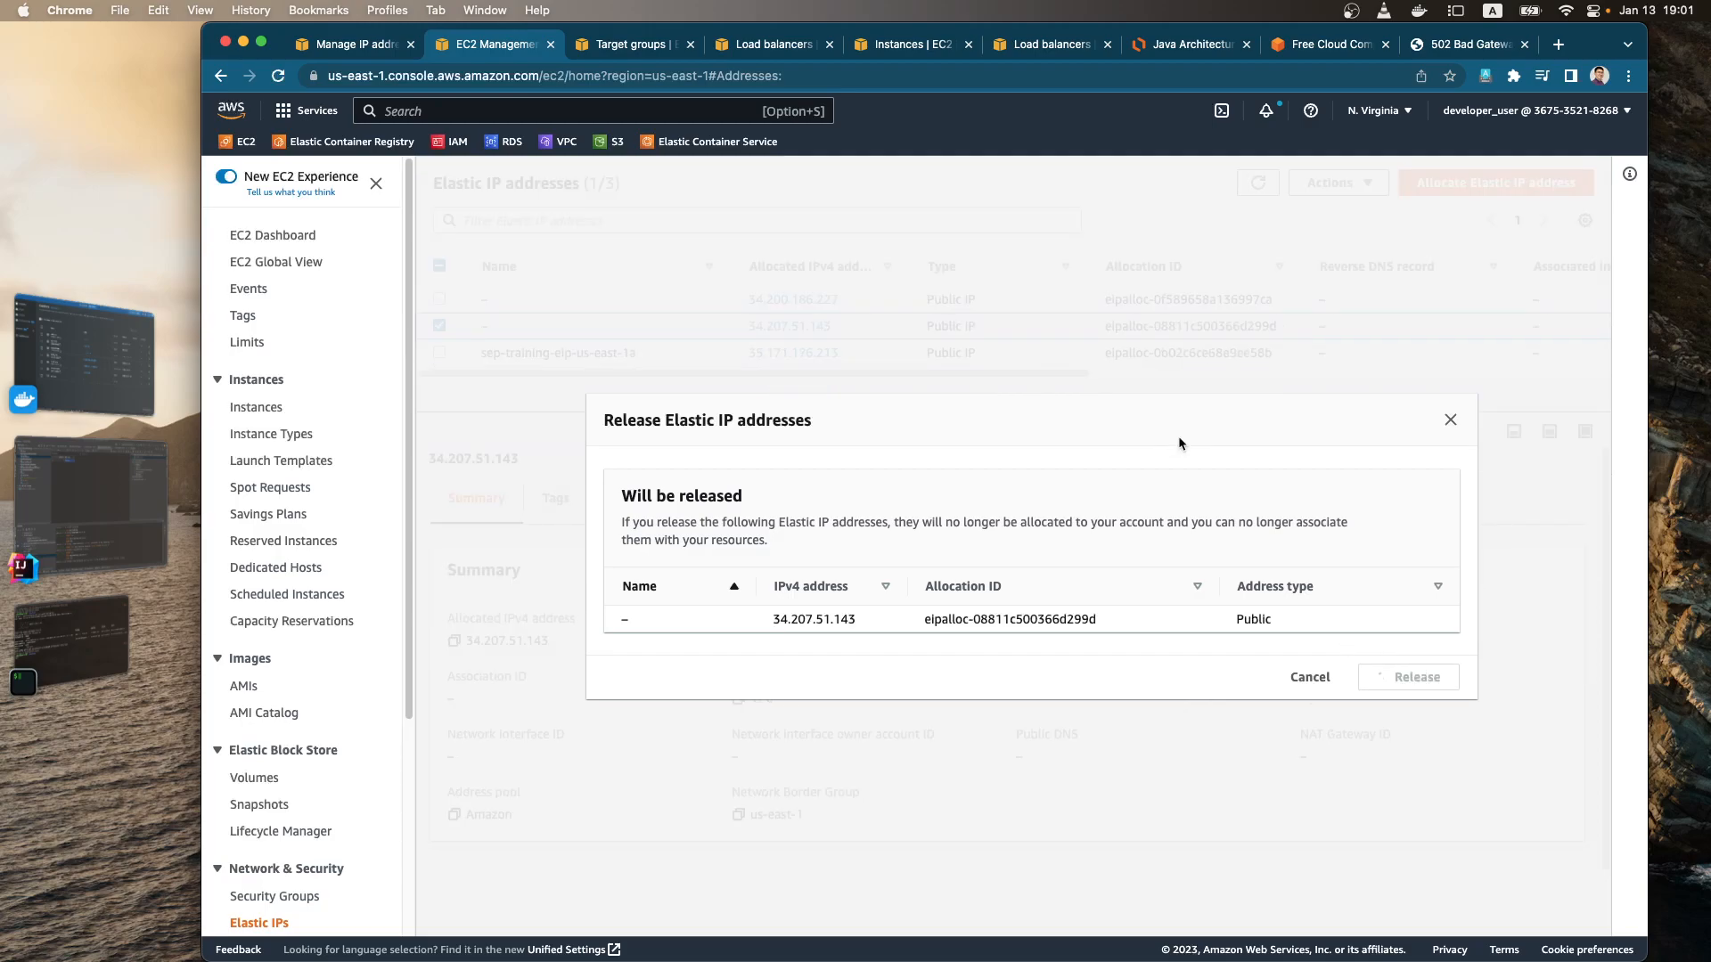
Step: Associate the Elastic IP address 34.200.186.227 with the running instance i-0d25e066baa6b2722
{"action": "left_click", "coordinate": [996, 364]}
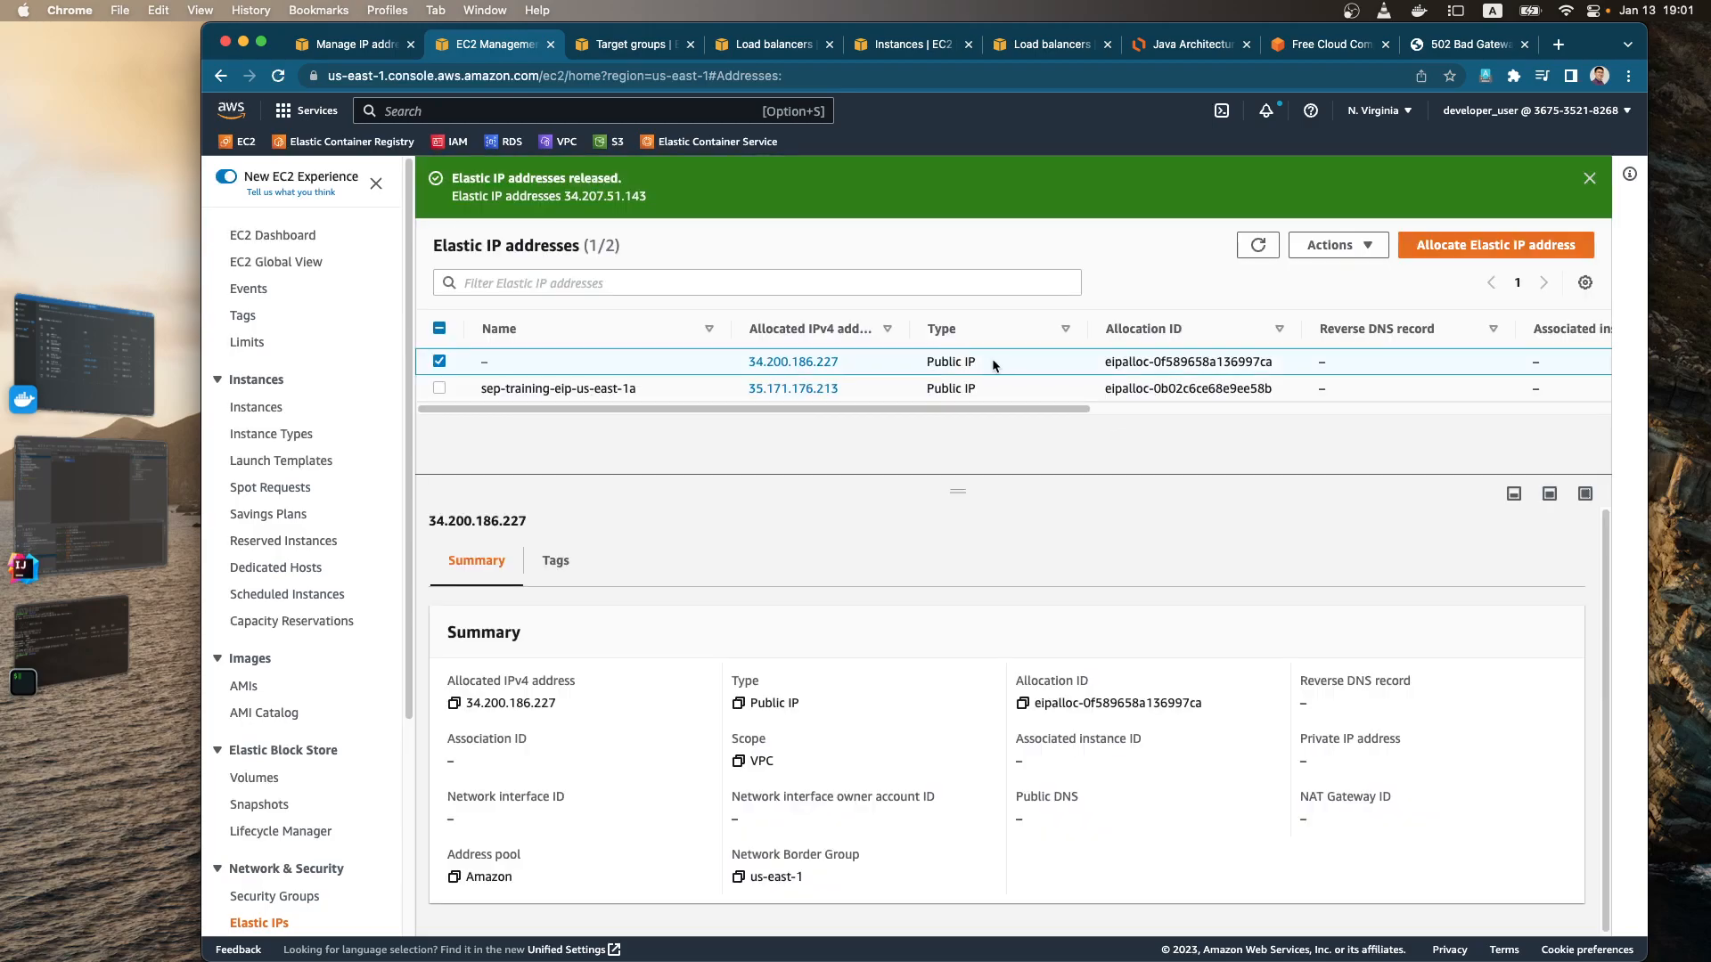
{"action": "left_click", "coordinate": [1337, 246]}
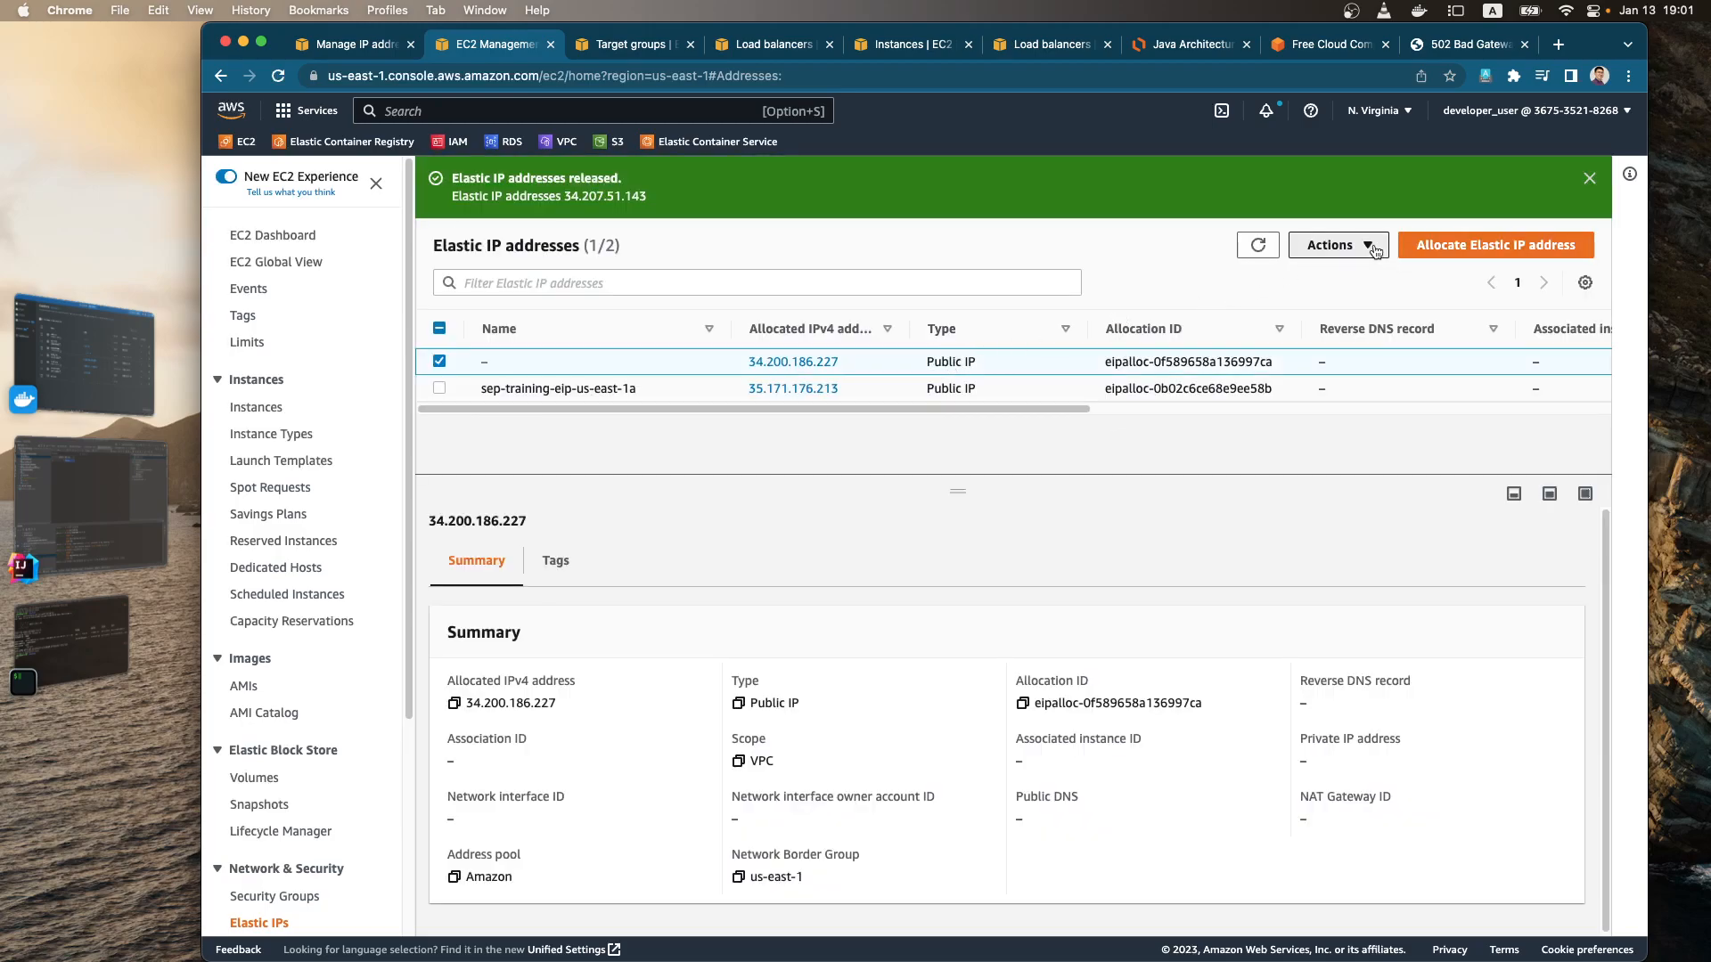
{"action": "left_click", "coordinate": [1360, 326]}
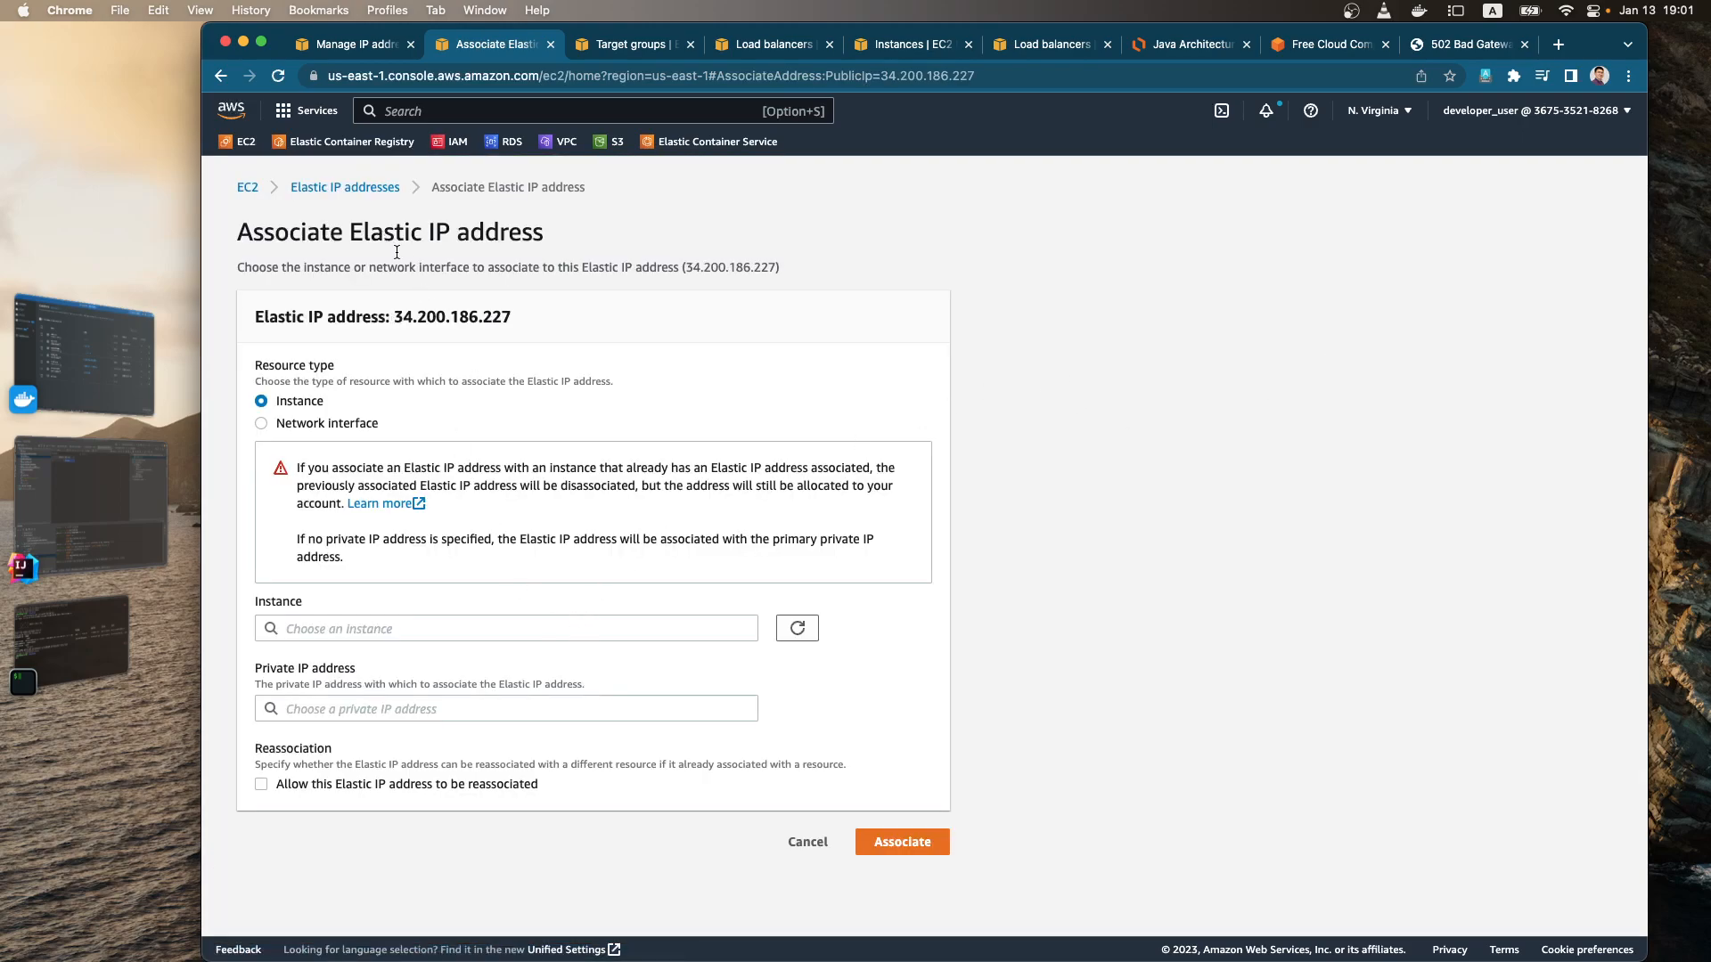
{"action": "left_click", "coordinate": [712, 627]}
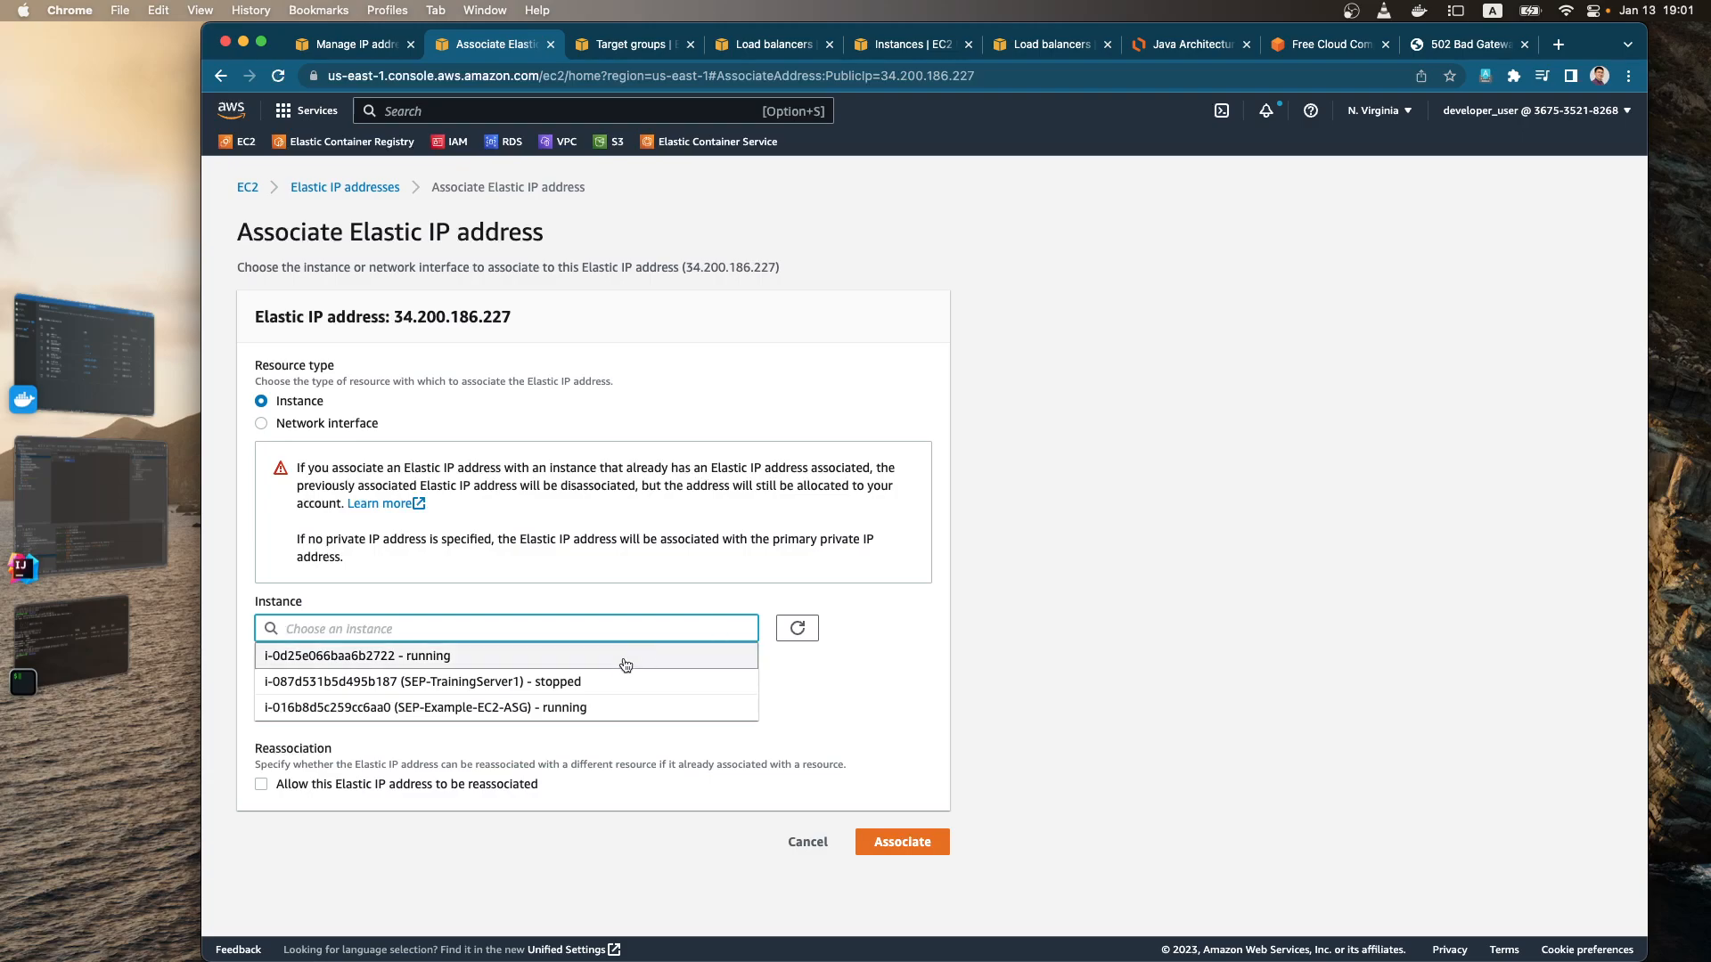
{"action": "left_click", "coordinate": [515, 660]}
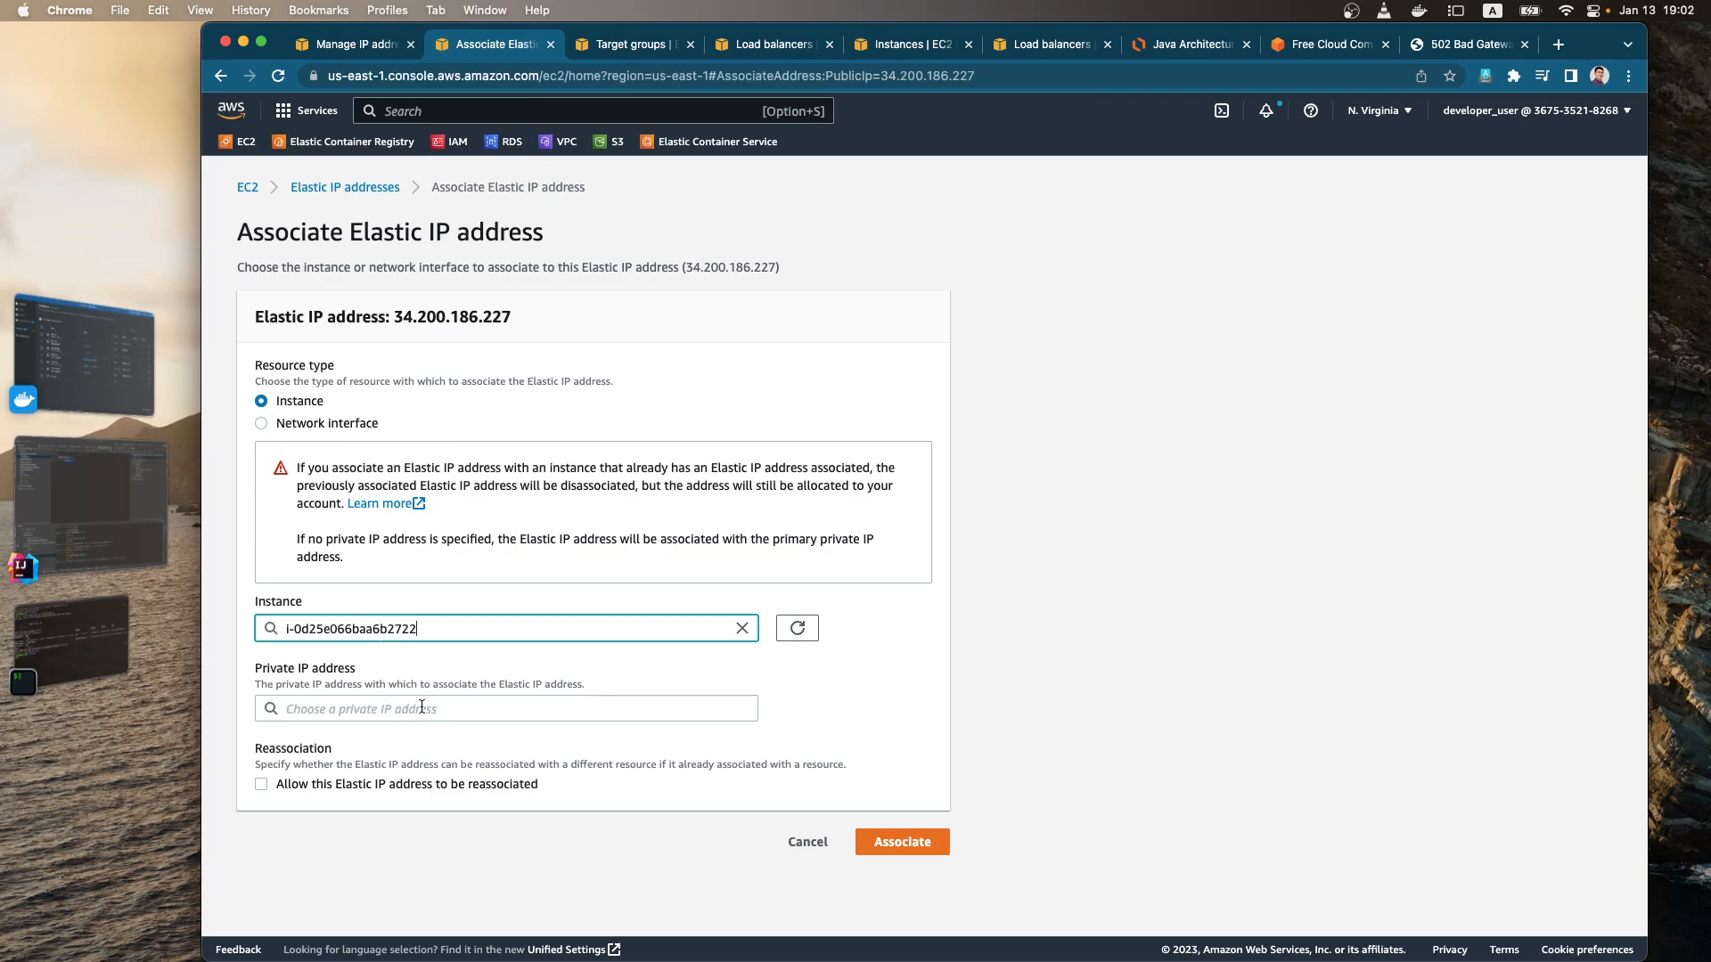
{"action": "left_click", "coordinate": [885, 842]}
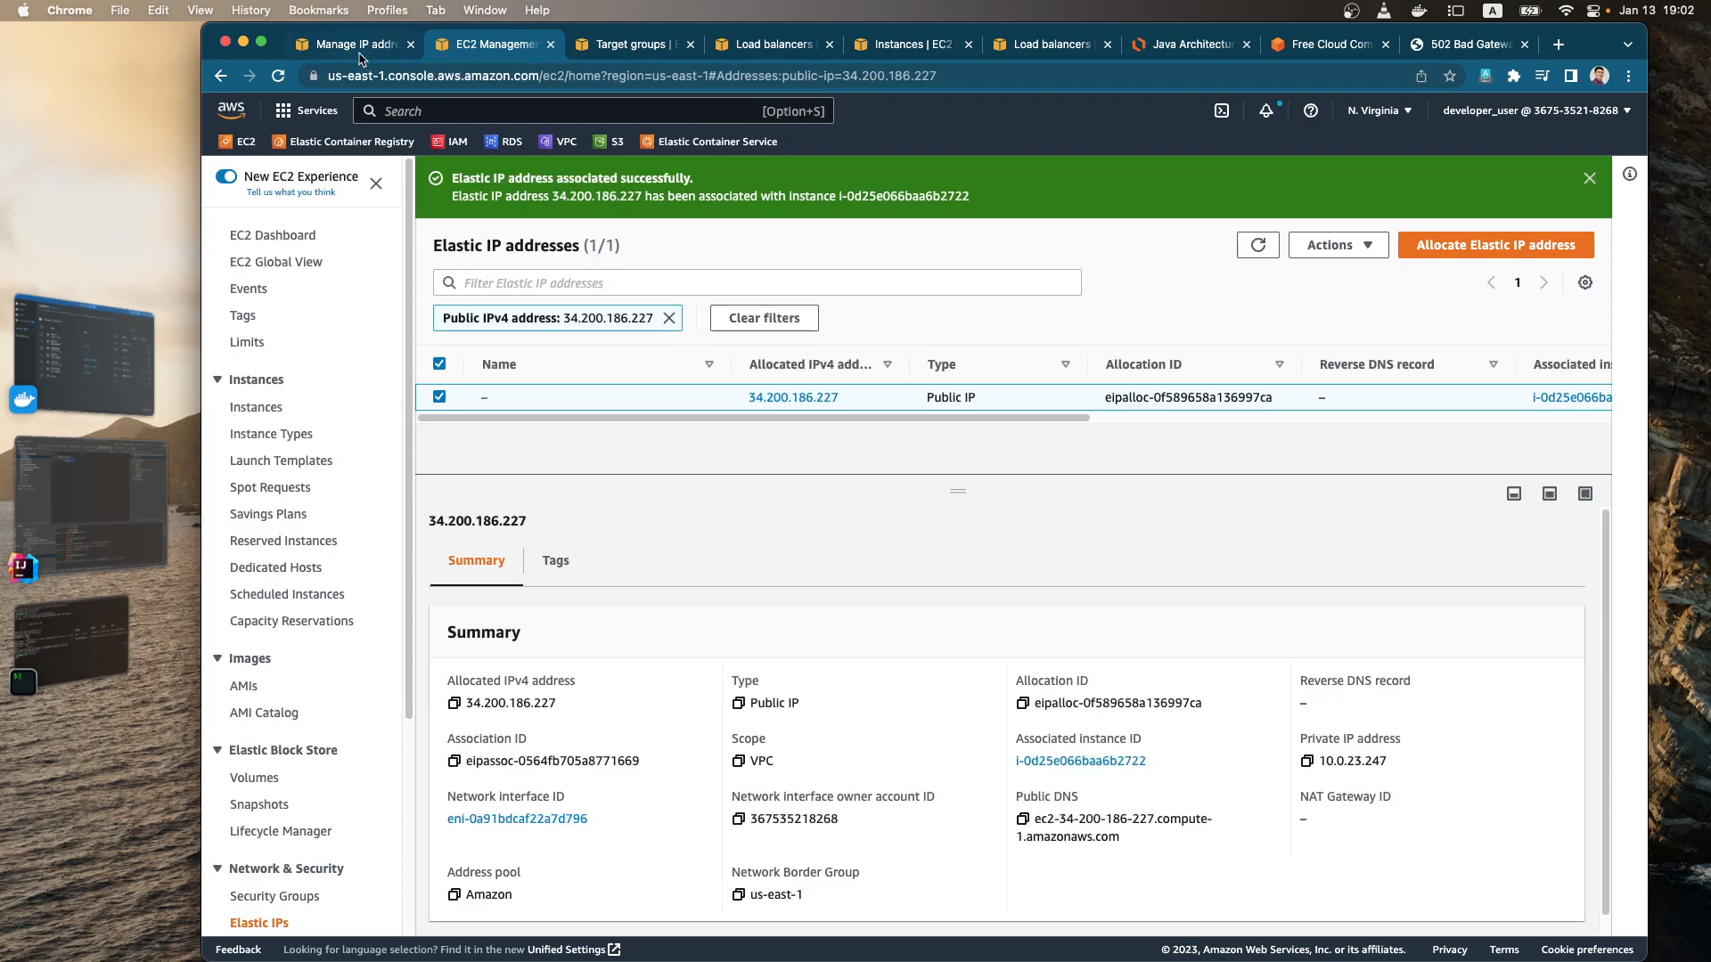
Step: Open the list of running instances and copy the public IPv4 address of the unnamed instance
{"action": "left_click", "coordinate": [364, 54]}
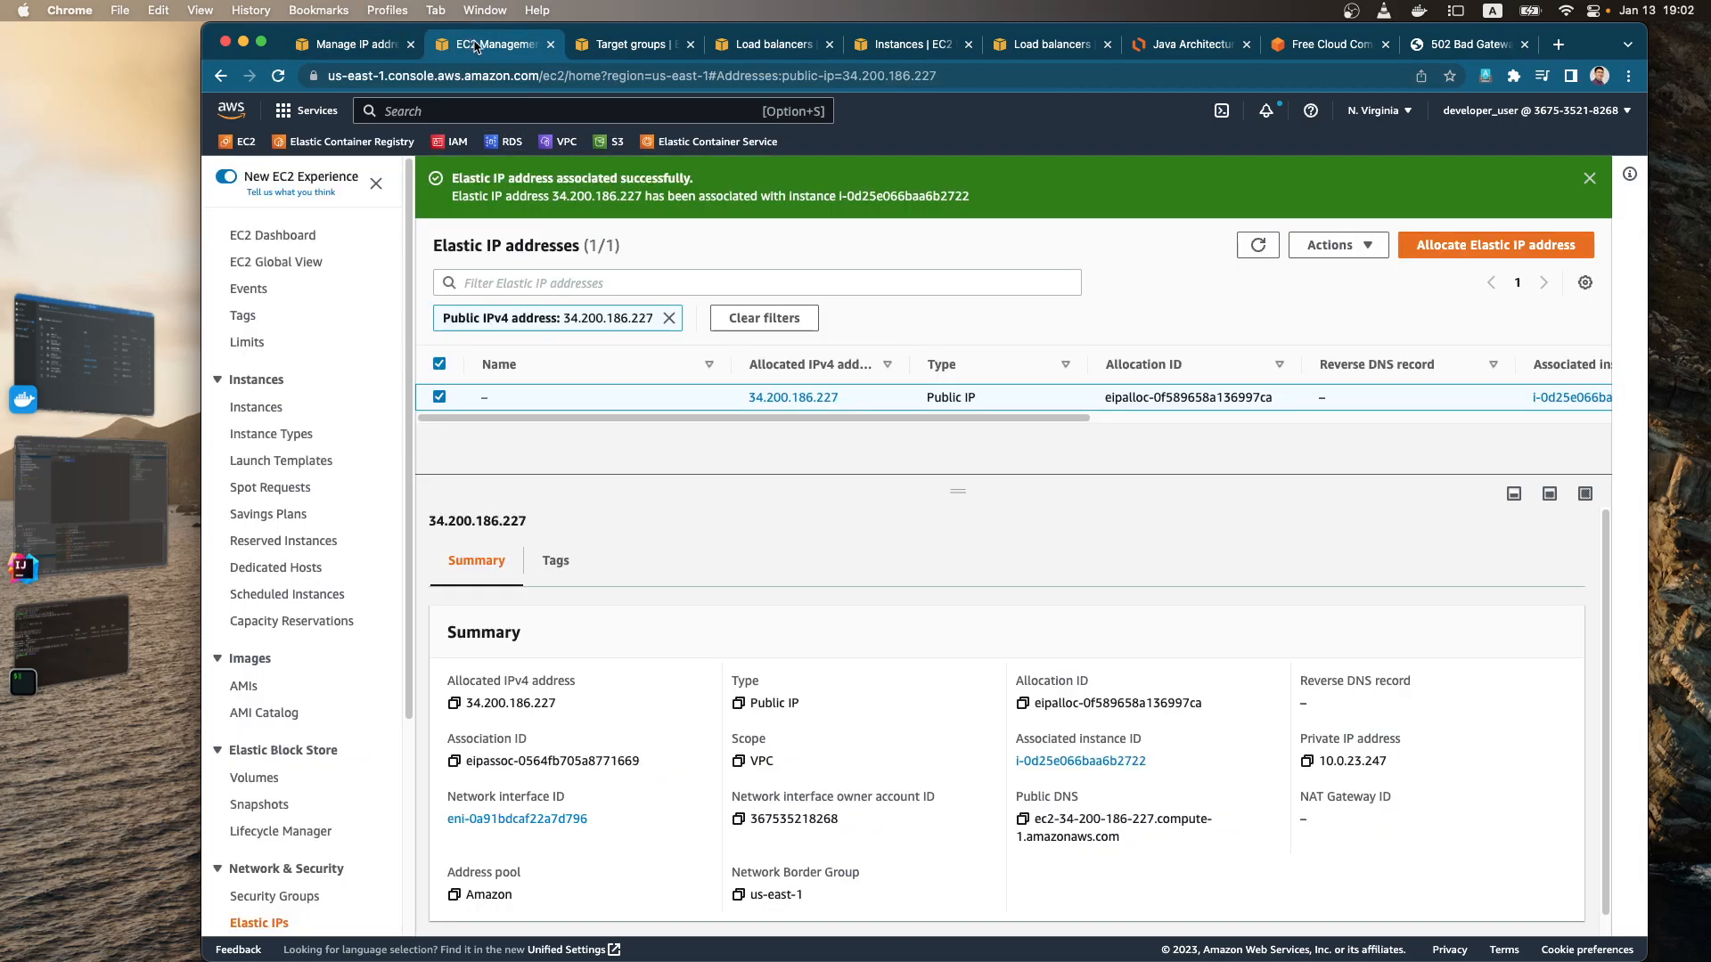
{"action": "left_click", "coordinate": [470, 44]}
{"action": "left_click", "coordinate": [284, 236]}
{"action": "left_click", "coordinate": [526, 387]}
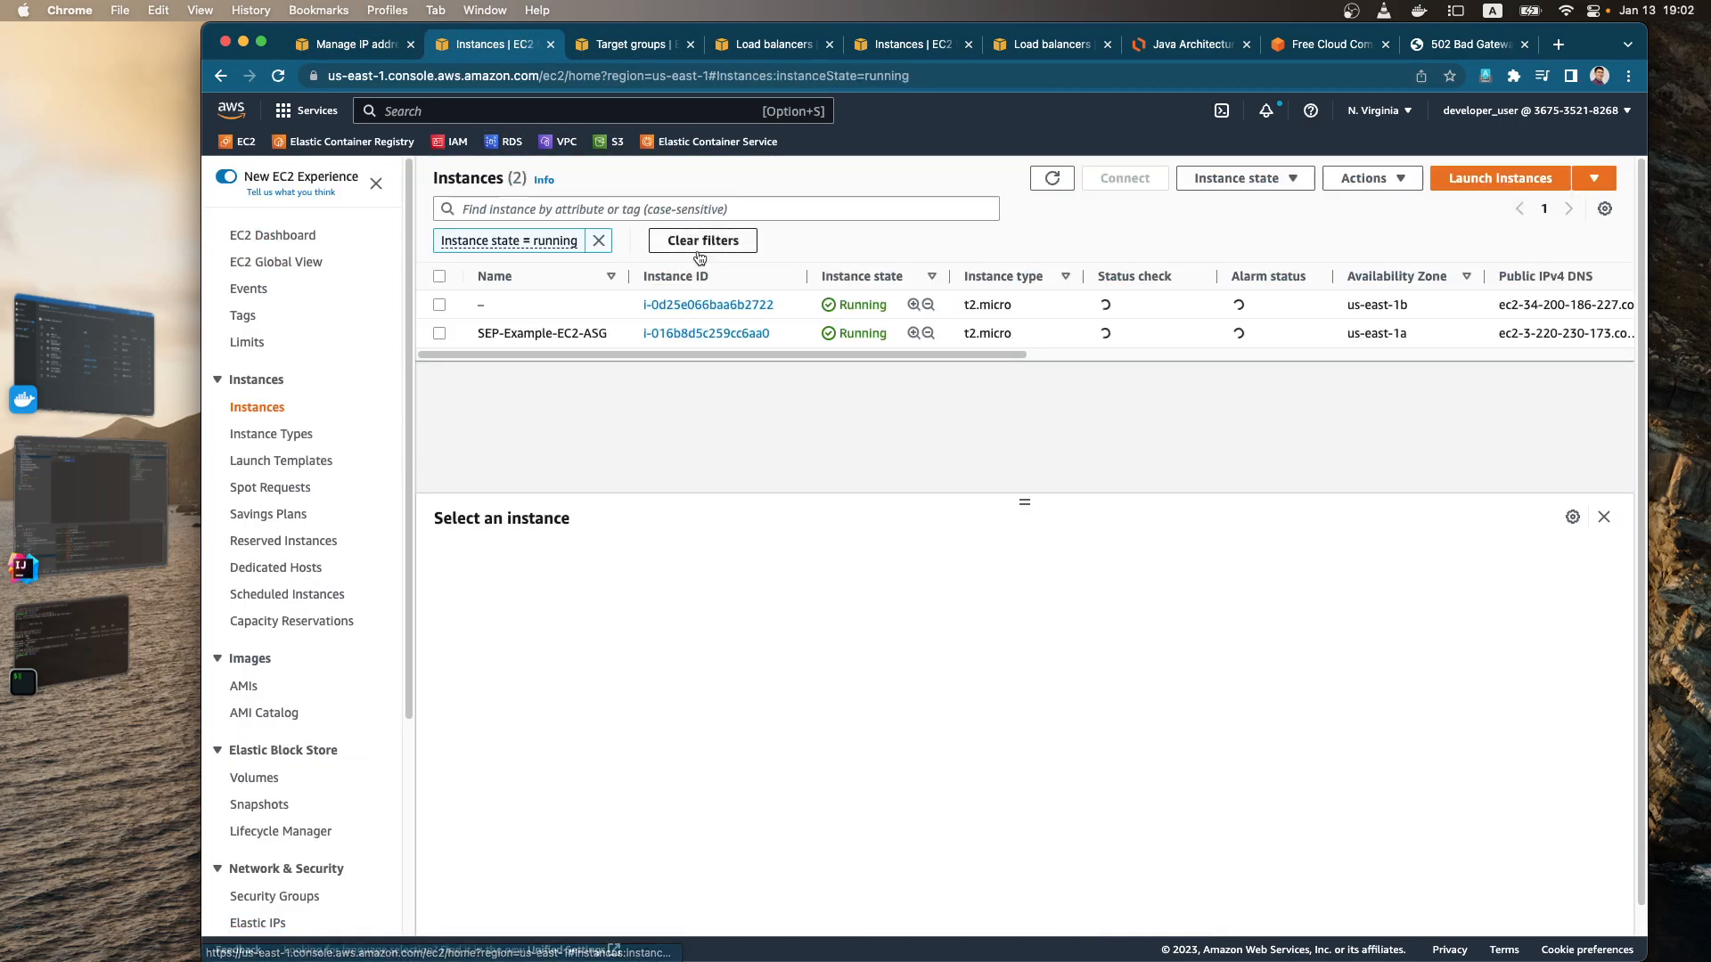
{"action": "left_click", "coordinate": [546, 305]}
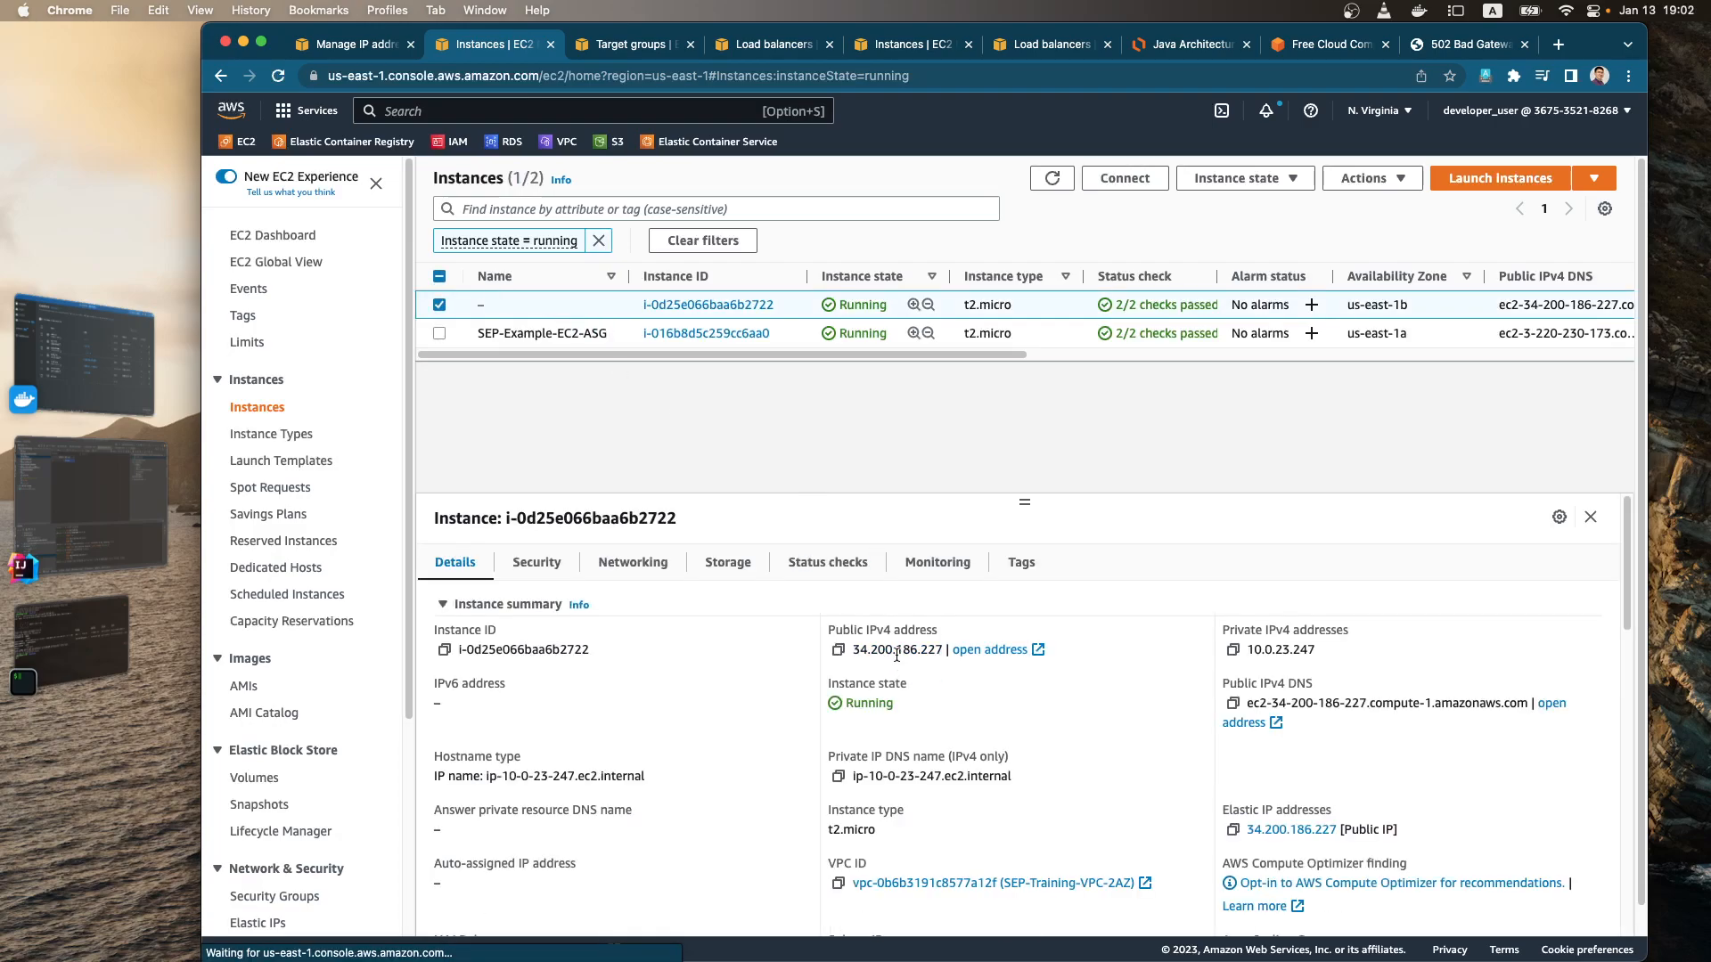
{"action": "left_click", "coordinate": [837, 649]}
{"action": "left_click", "coordinate": [89, 633]}
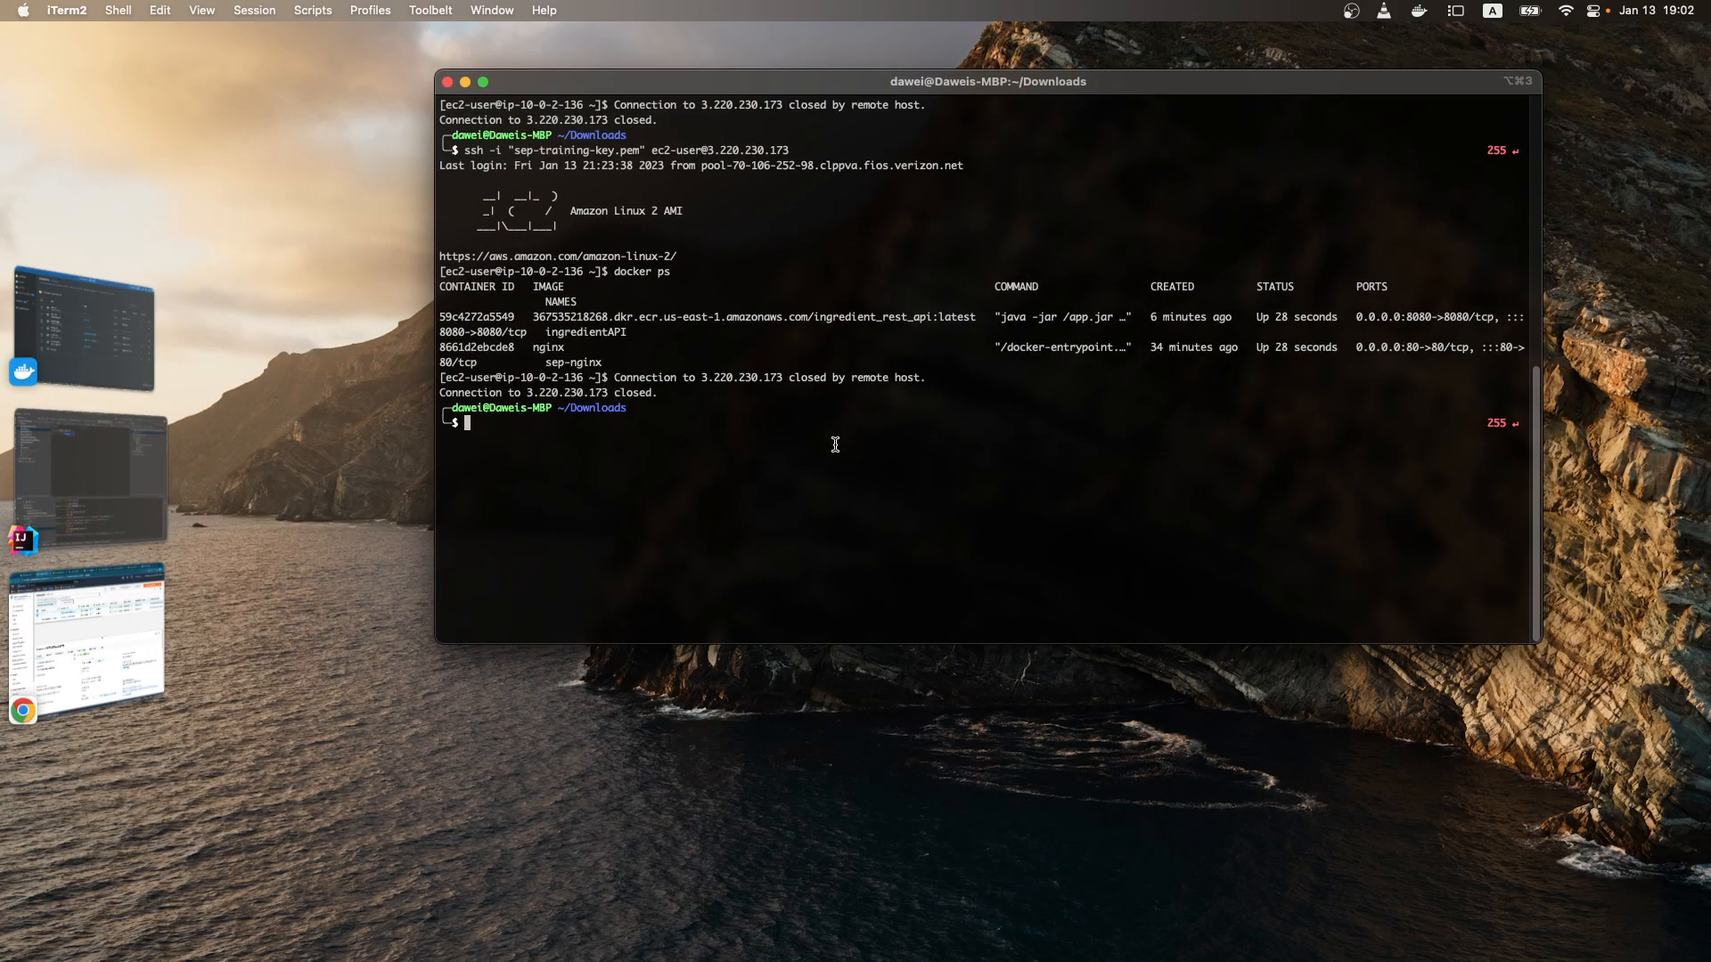
{"action": "type", "text": "!"}
{"action": "key", "text": "Return"}
{"action": "key", "text": "BackSpace"}
{"action": "key", "text": "BackSpace"}
{"action": "key", "text": "BackSpace"}
{"action": "key", "text": "BackSpace"}
{"action": "key", "text": "BackSpace"}
{"action": "key", "text": "BackSpace"}
{"action": "key", "text": "BackSpace"}
{"action": "key", "text": "BackSpace"}
{"action": "key", "text": "BackSpace"}
{"action": "key", "text": "BackSpace"}
{"action": "key", "text": "BackSpace"}
{"action": "key", "text": "BackSpace"}
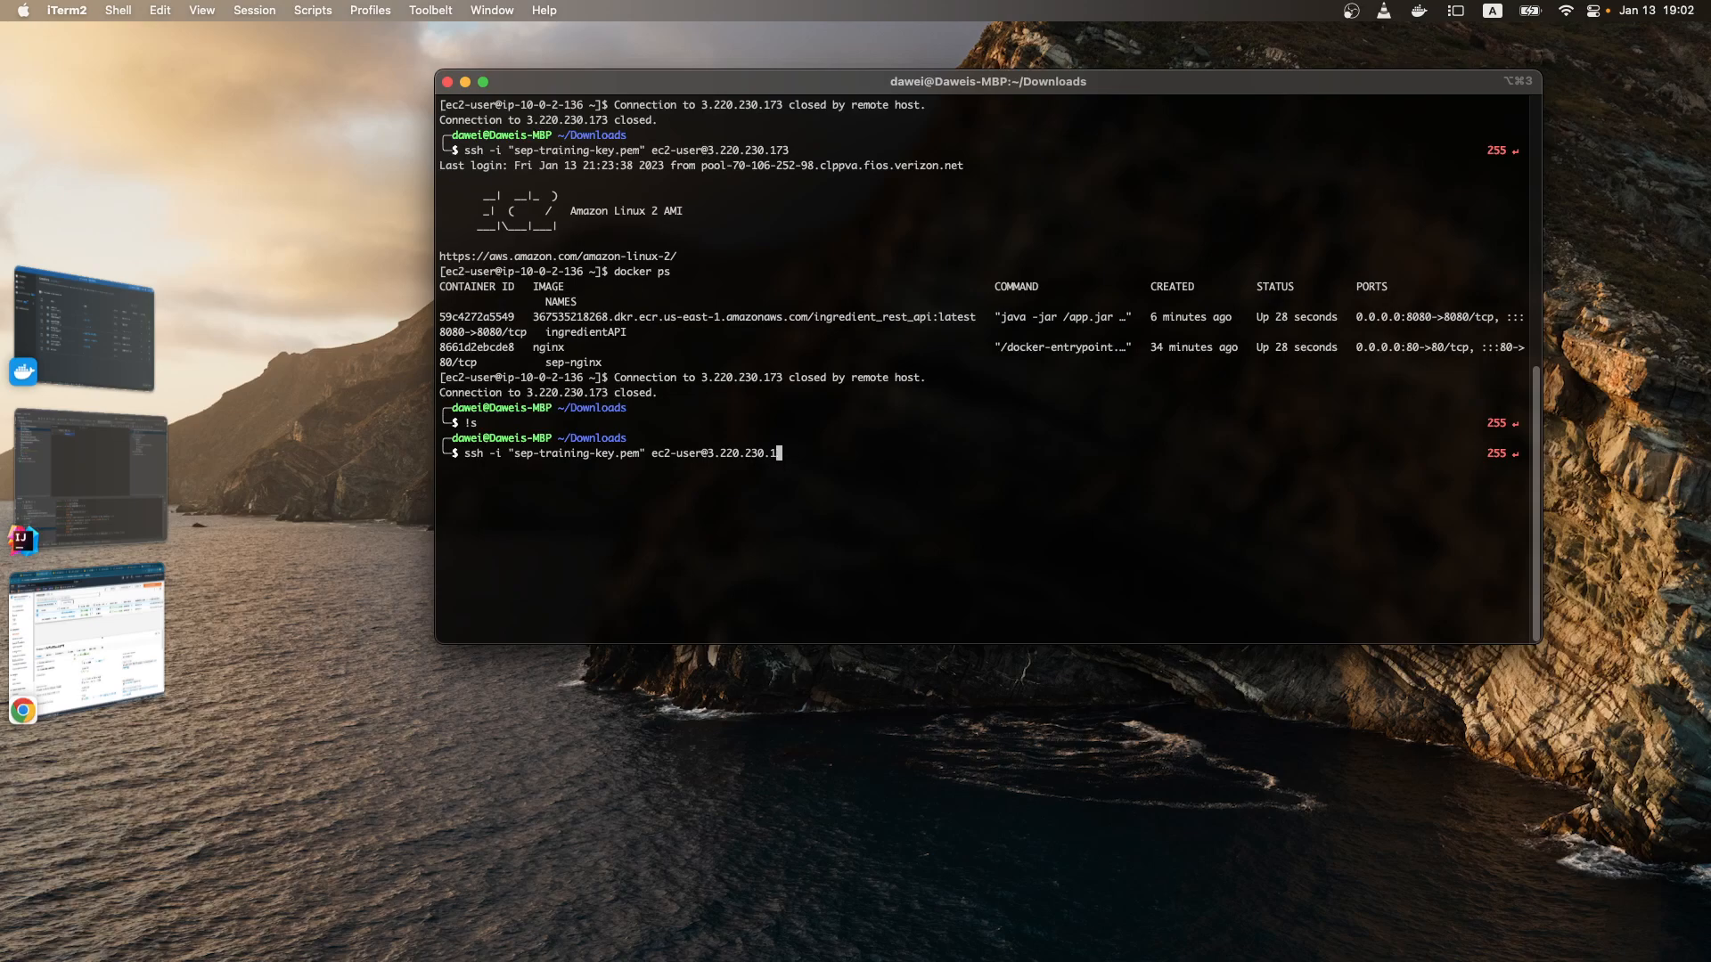
{"action": "key", "text": "BackSpace"}
{"action": "key", "text": "super+v"}
{"action": "key", "text": "Return"}
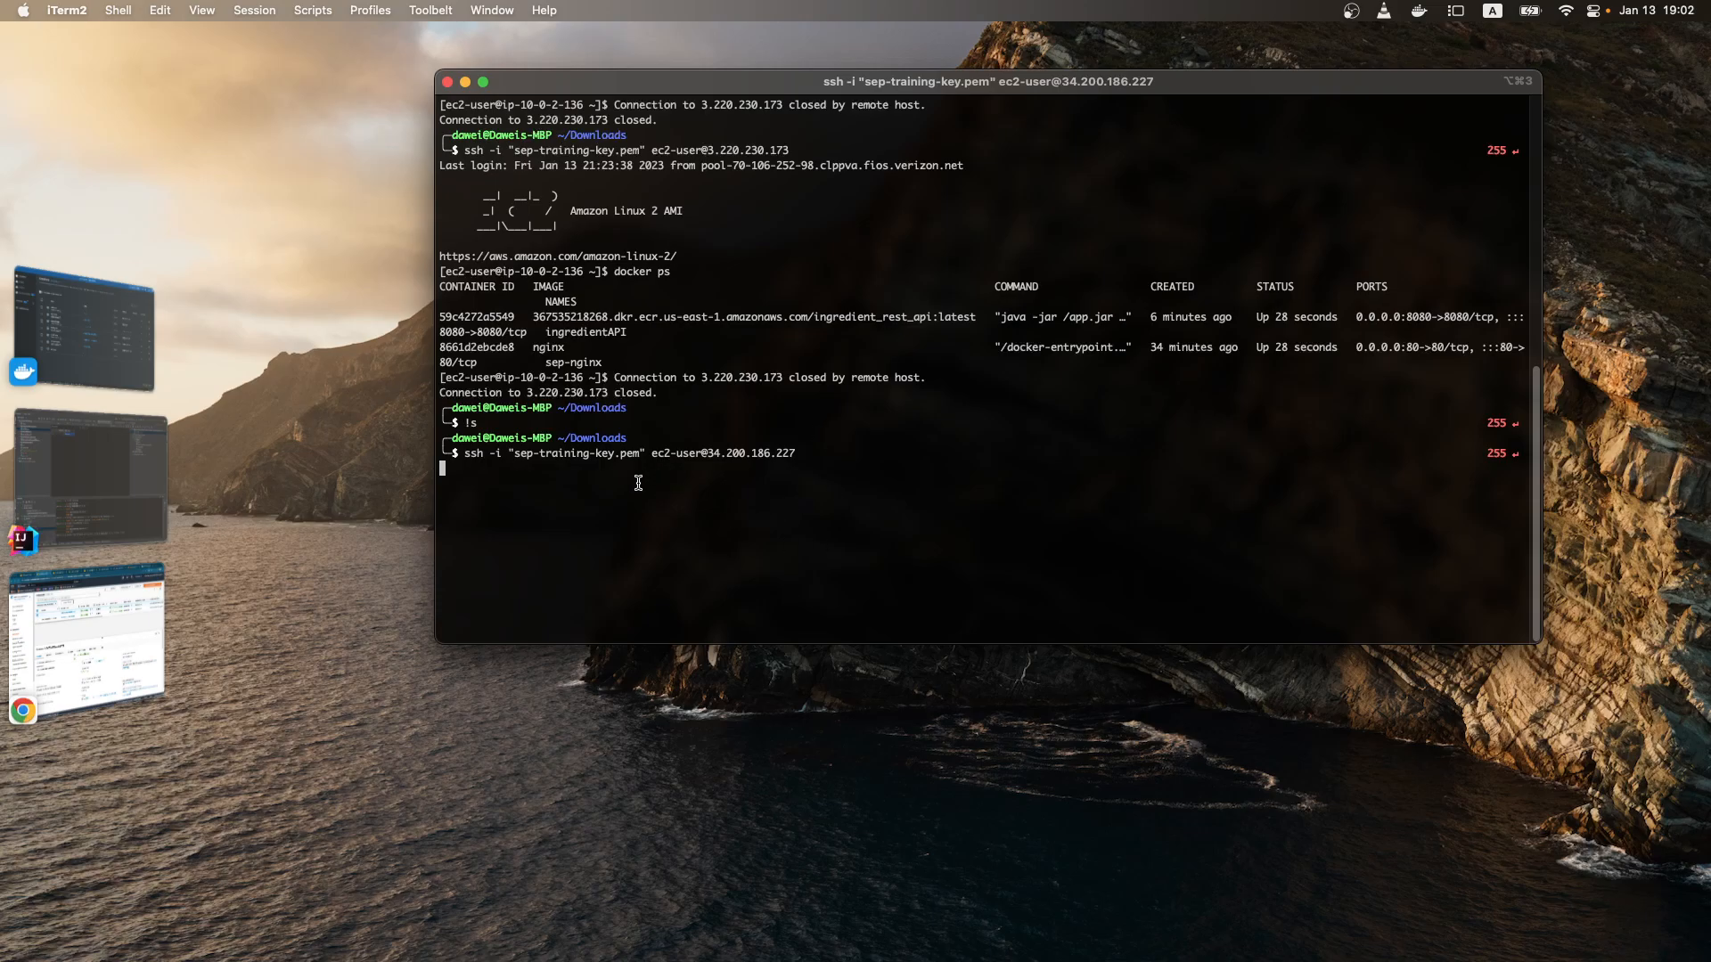
Step: Switch to Chrome and open the inbound rules of the unnamed instance's security group, IngredientDockerASGNode-SG, for editing
{"action": "key", "text": "super+Tab"}
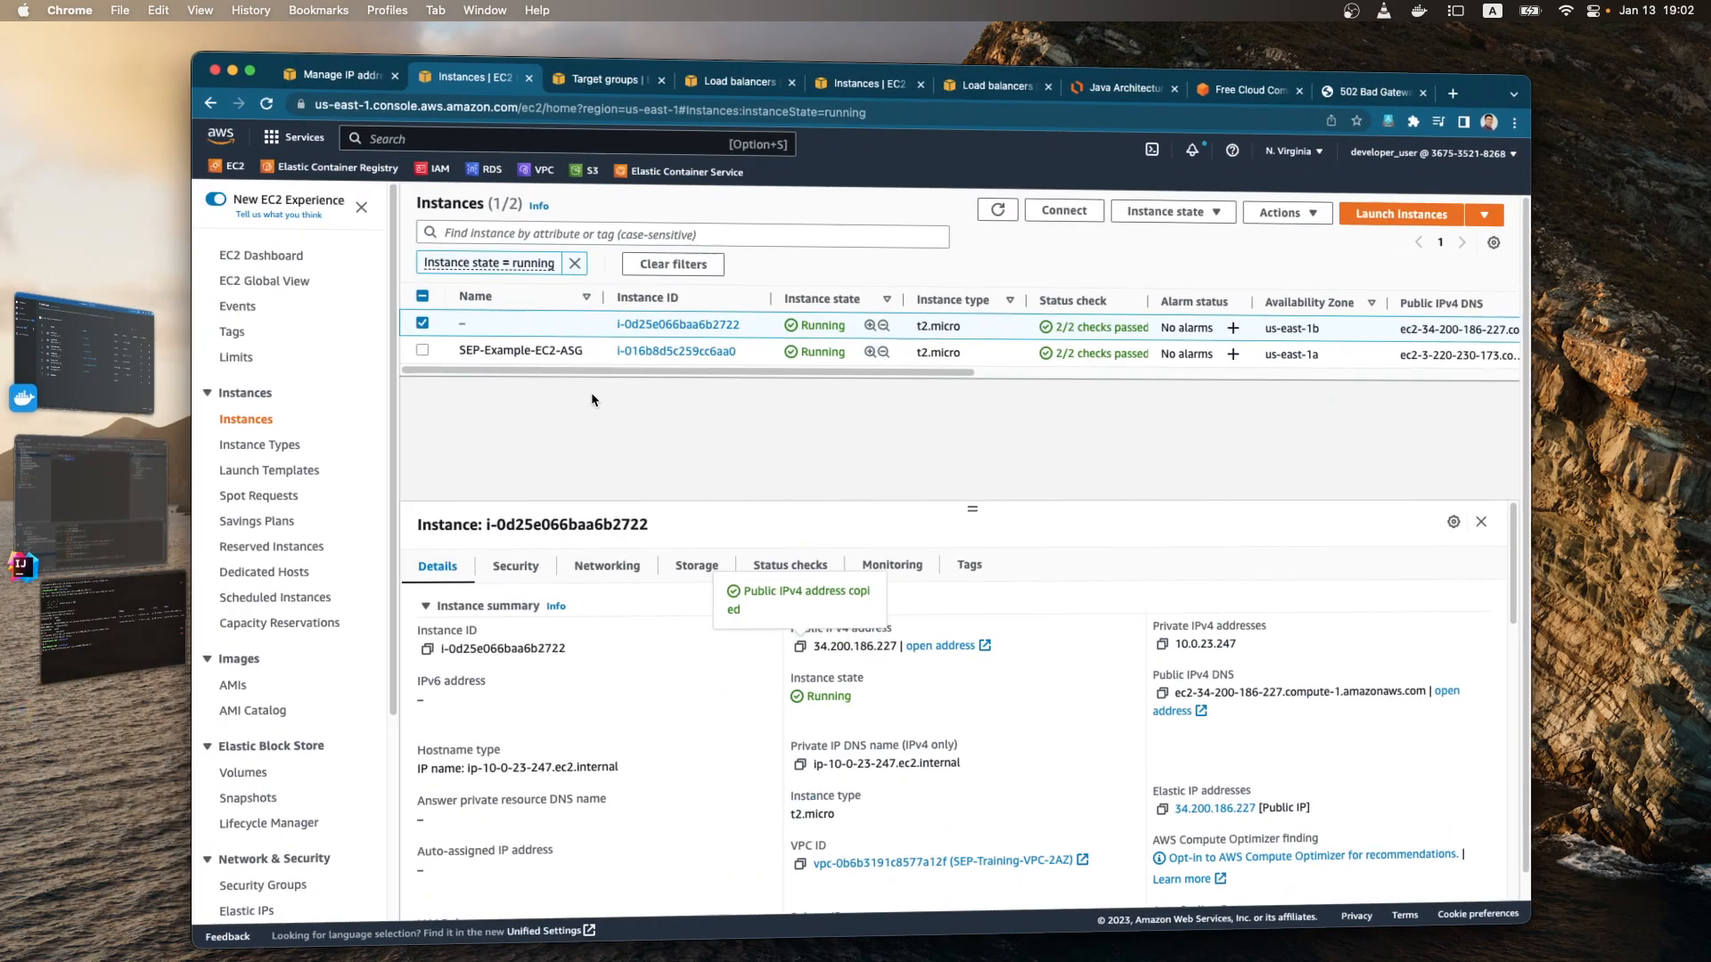
{"action": "left_click", "coordinate": [557, 570]}
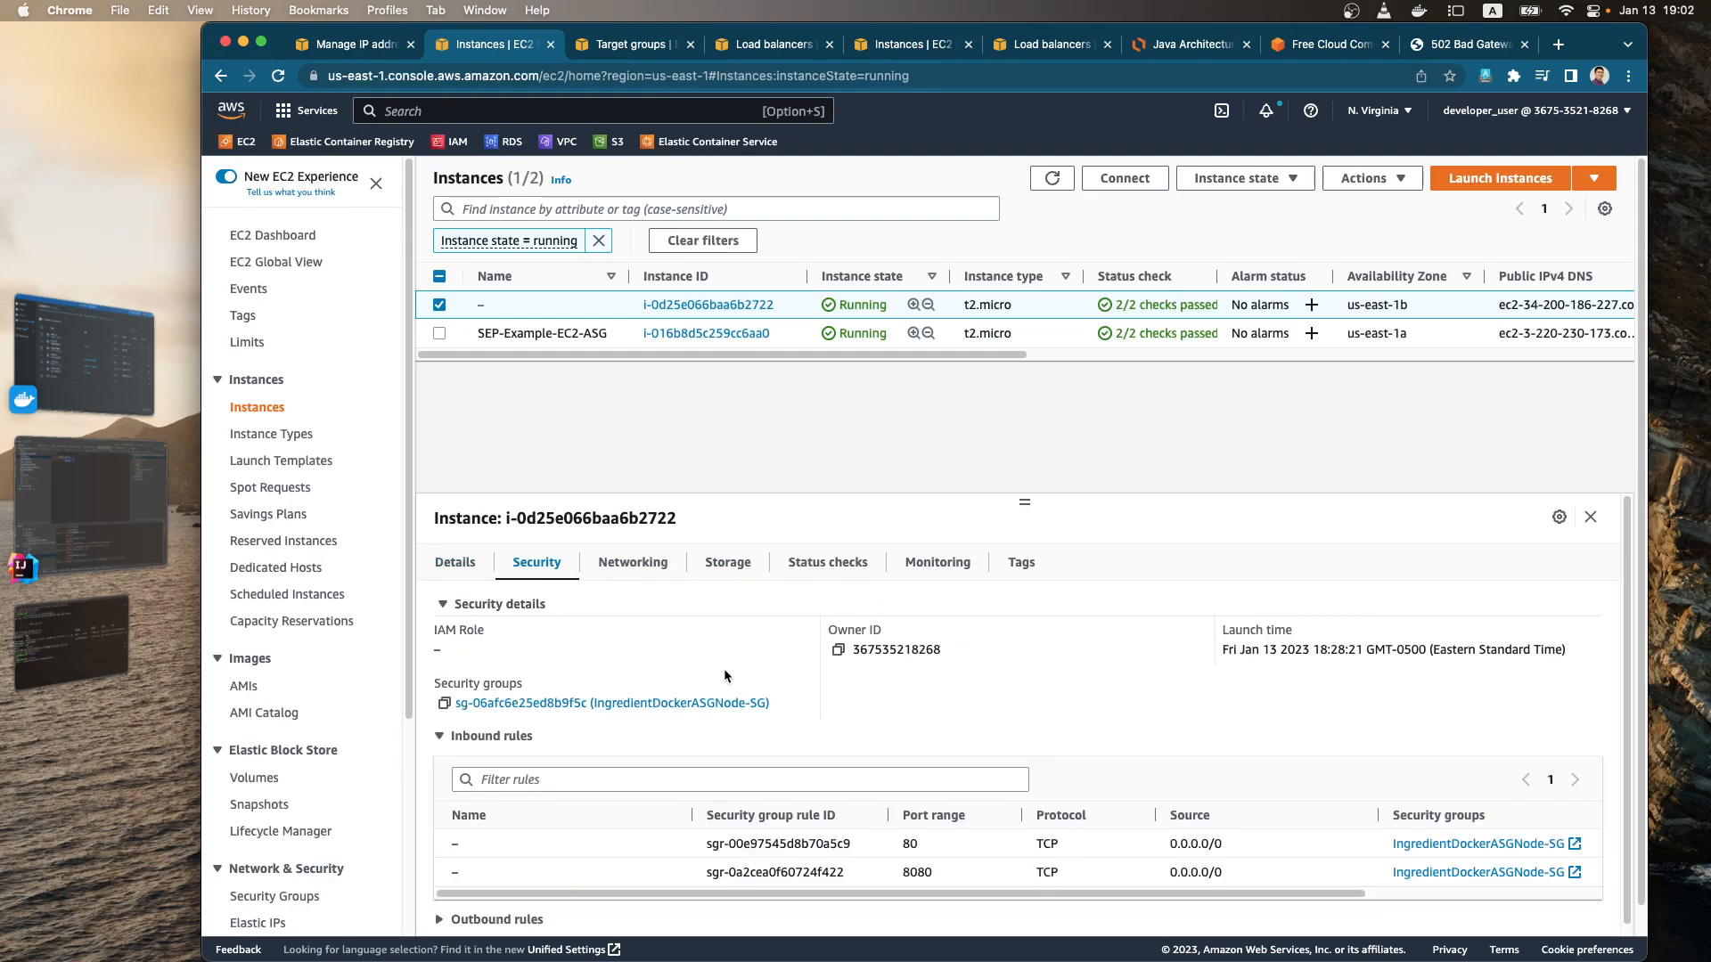
{"action": "left_click", "coordinate": [603, 703]}
{"action": "left_click", "coordinate": [1518, 642]}
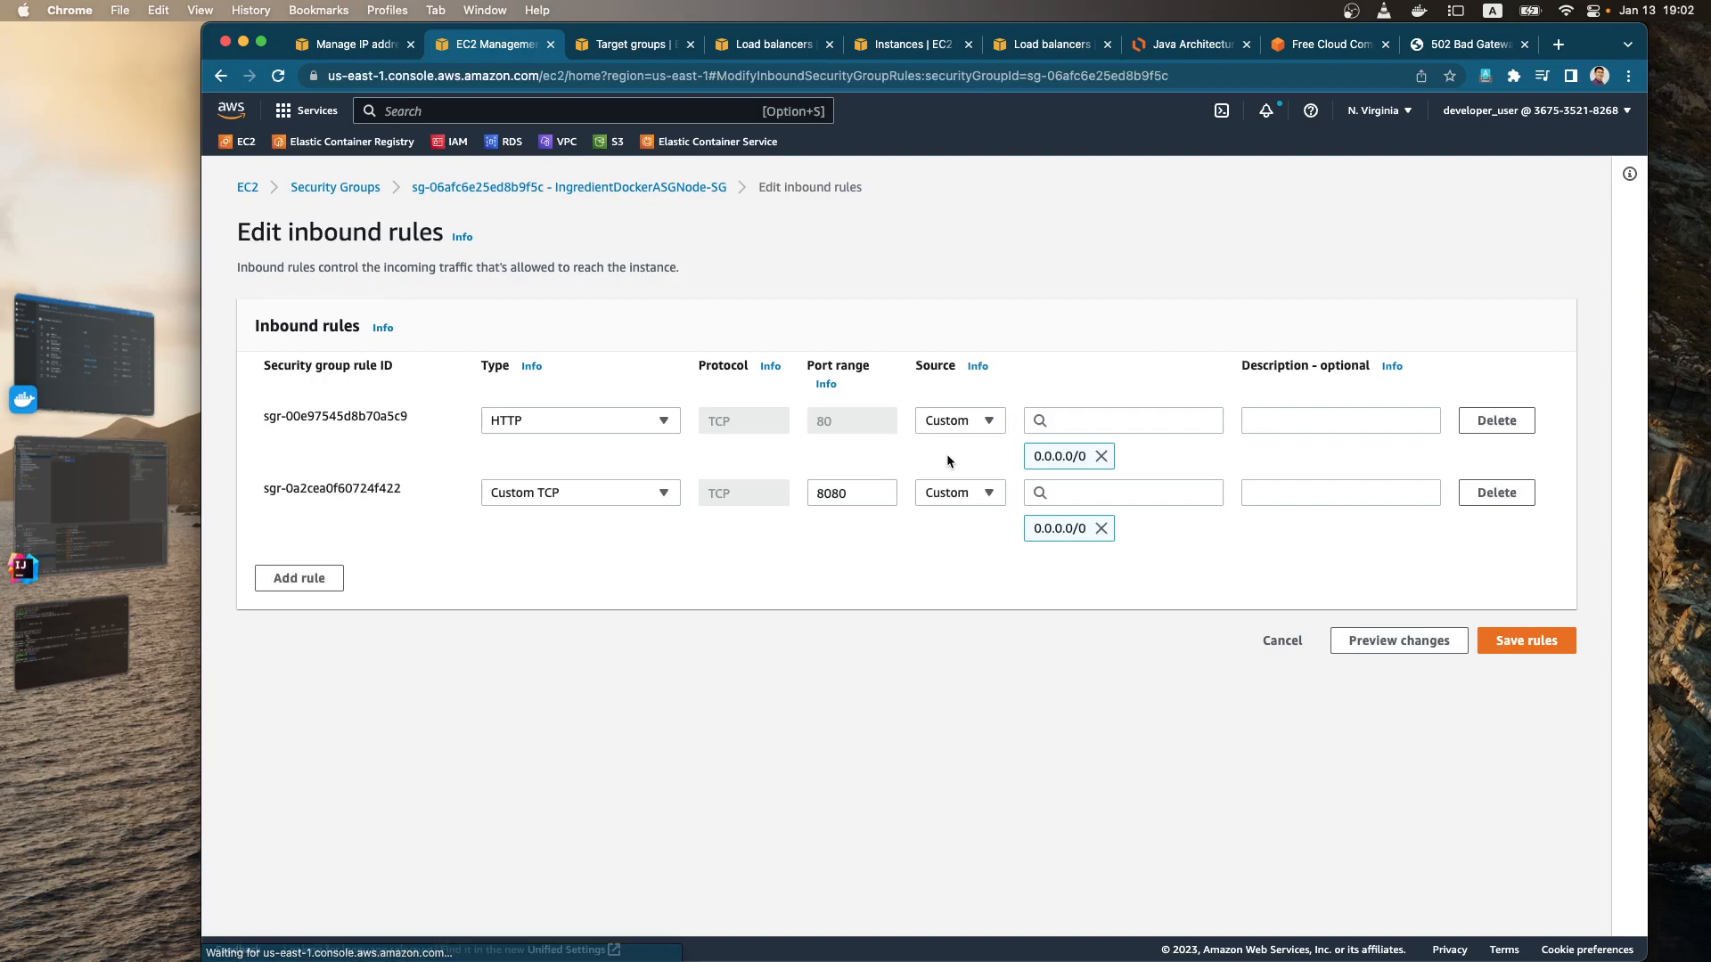
Step: Add an inbound SSH rule with My IP as the source and save the security group's rules
{"action": "left_click", "coordinate": [332, 587]}
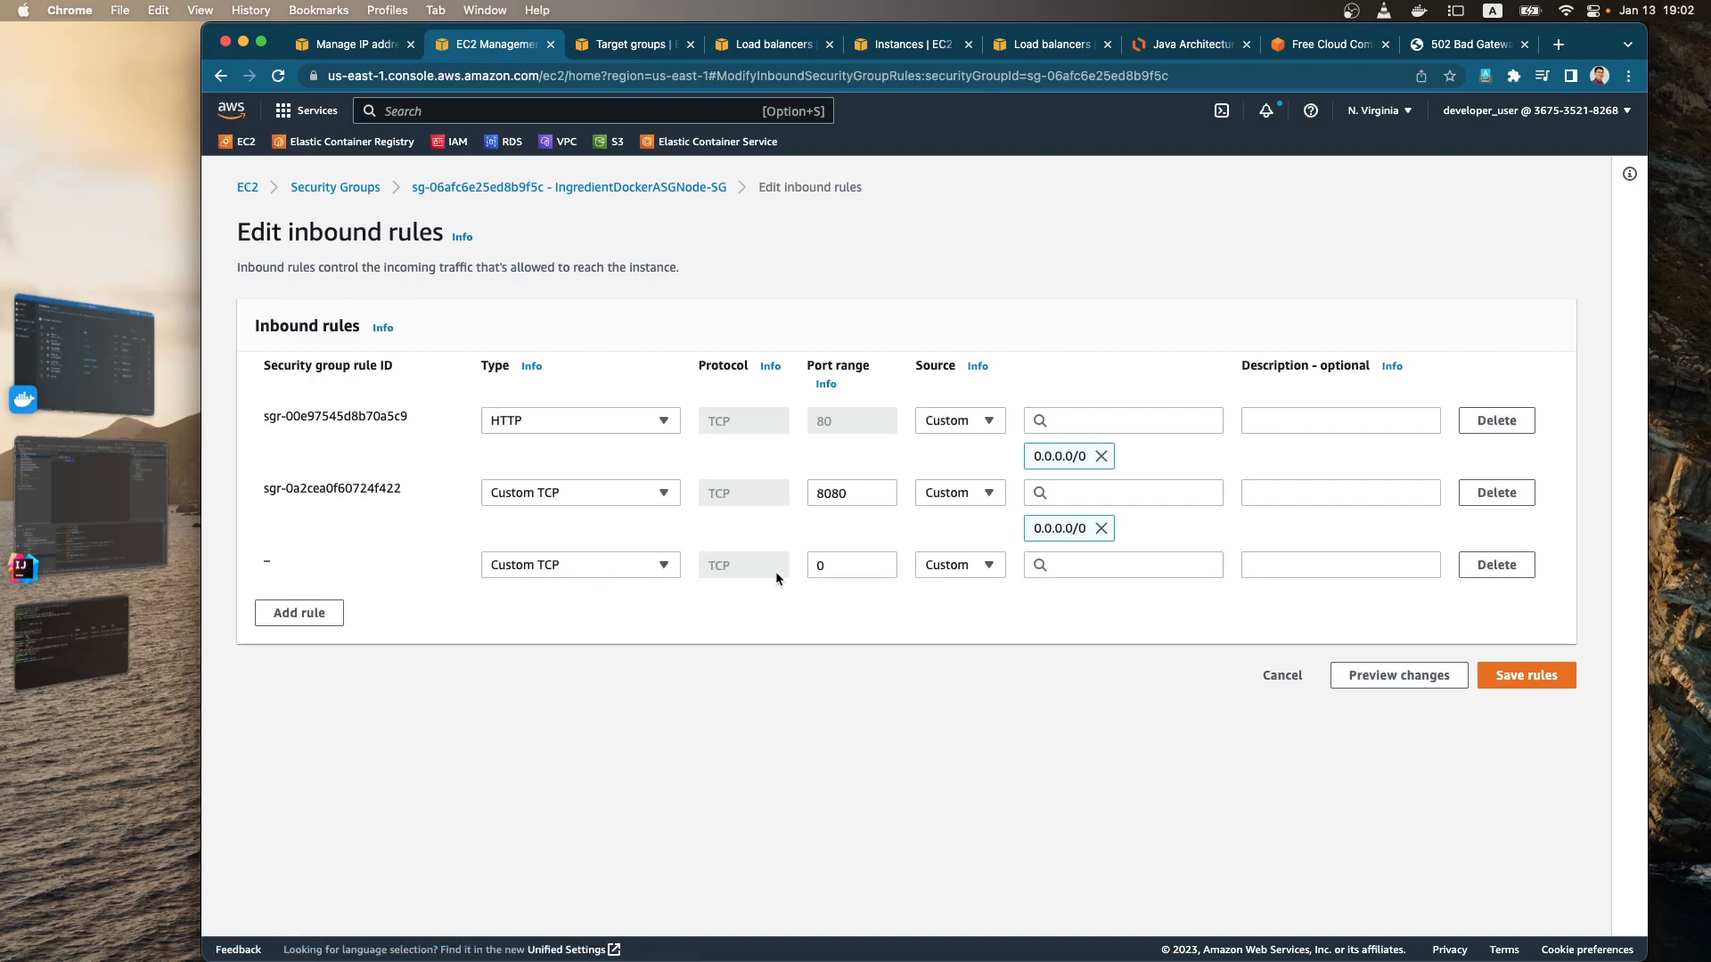
{"action": "left_click", "coordinate": [620, 570]}
{"action": "type", "text": "ss"}
{"action": "key", "text": "Return"}
{"action": "left_click", "coordinate": [1091, 567]}
{"action": "left_click", "coordinate": [986, 567]}
{"action": "left_click", "coordinate": [955, 713]}
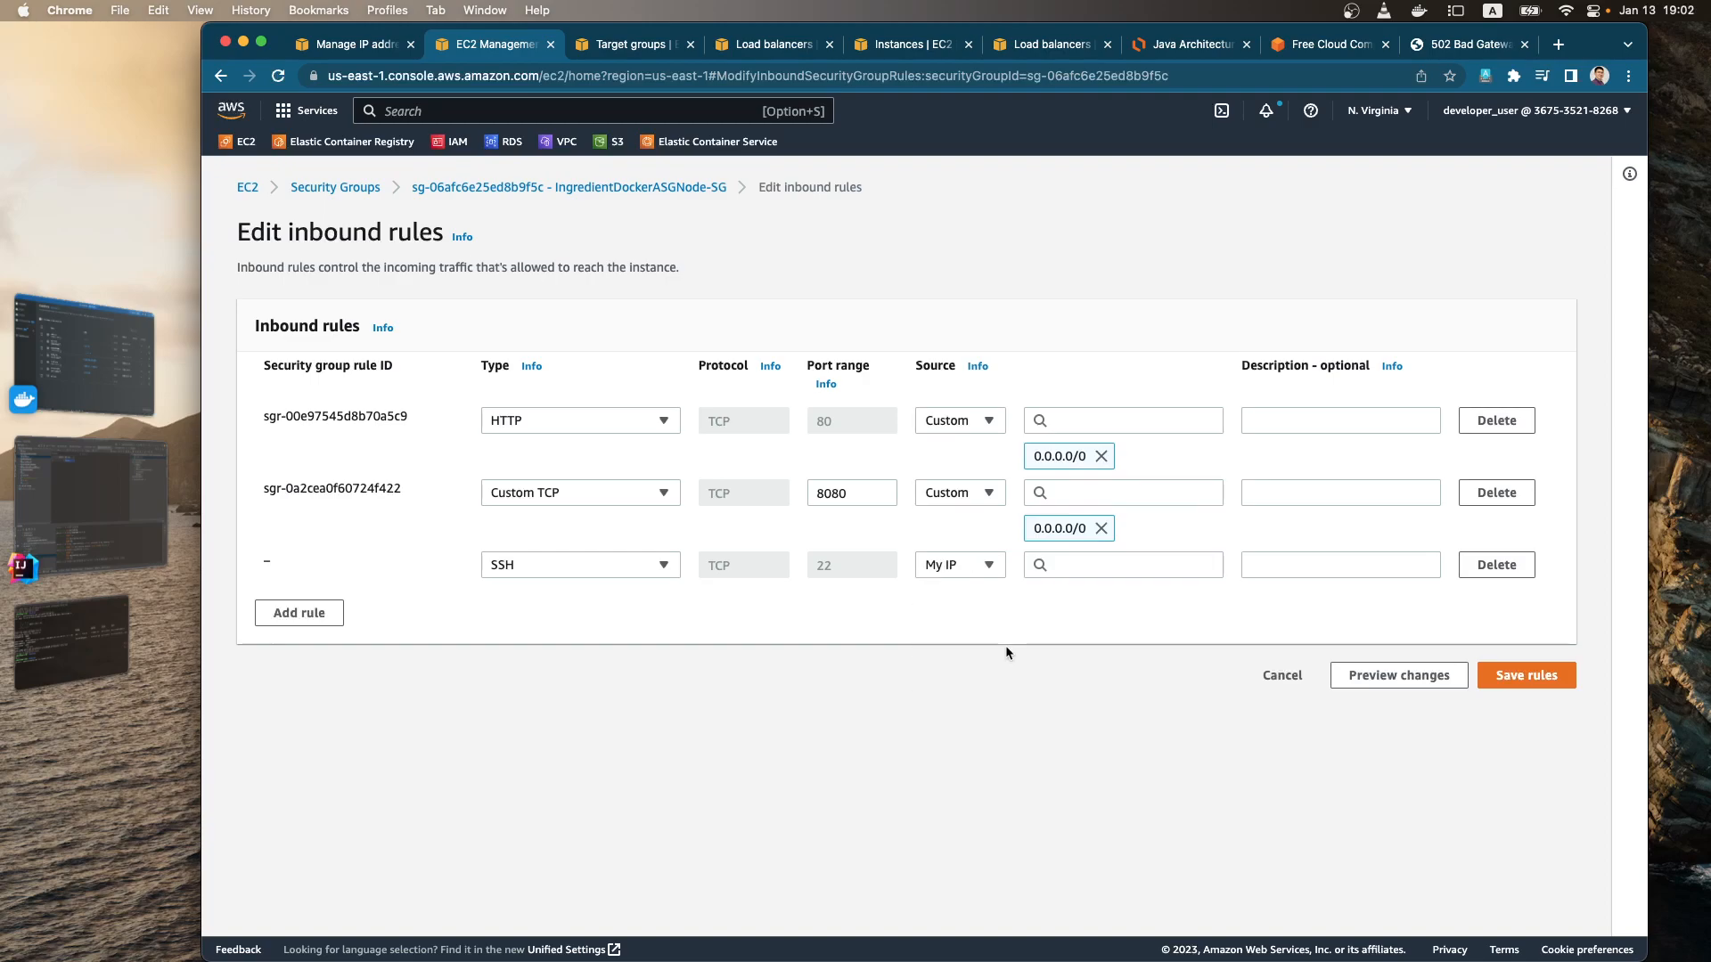
{"action": "left_click", "coordinate": [1527, 711]}
Step: Return to the iTerm2 terminal and accept the host's key fingerprint with yes to complete the SSH login
{"action": "key", "text": "super+Tab"}
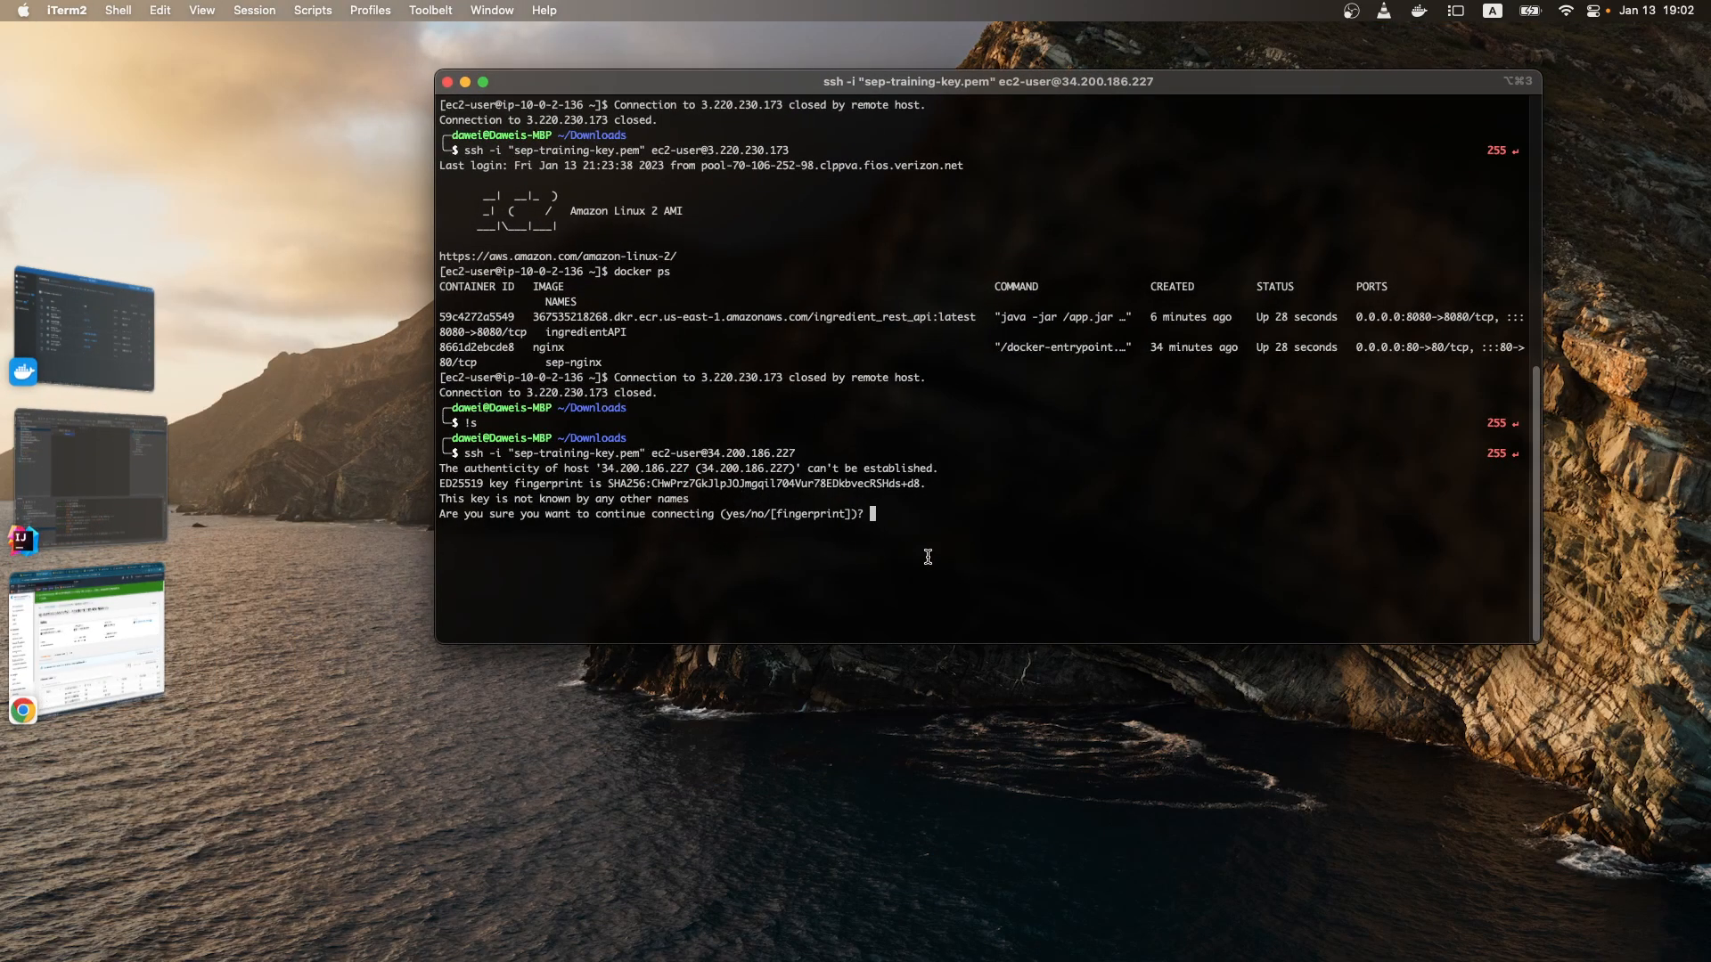
{"action": "type", "text": "yes"}
{"action": "key", "text": "Return"}
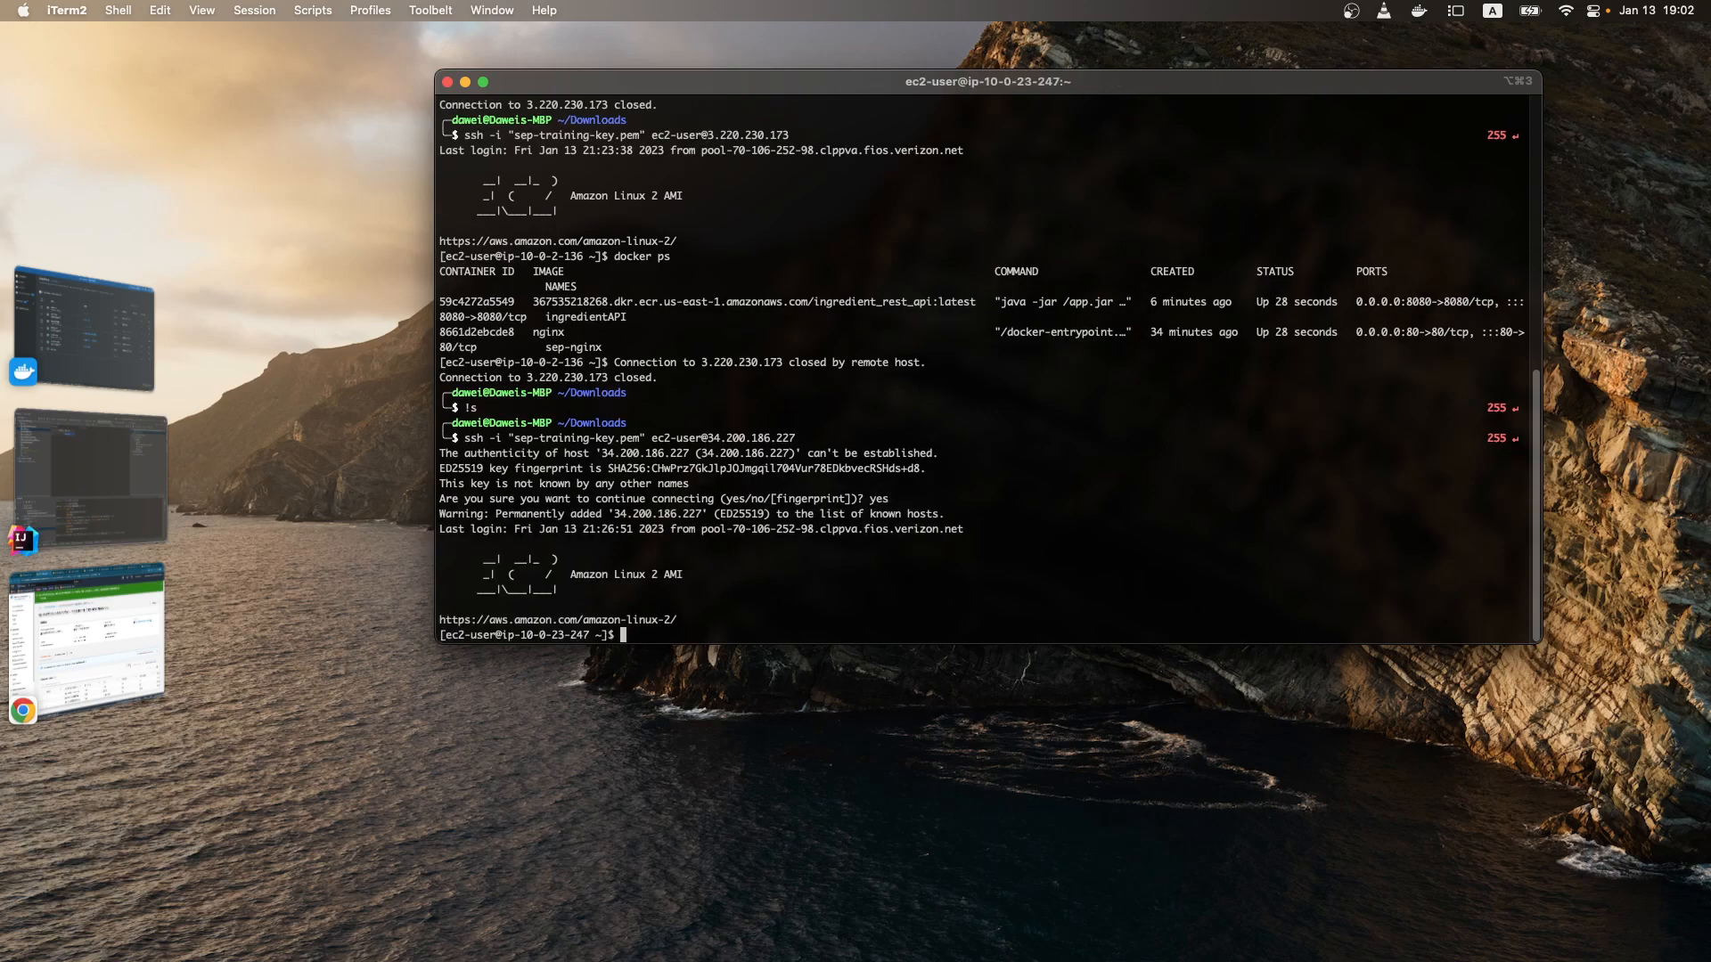
Step: List the running Docker containers, enlarge the terminal window and examine the ingredientAPI and sep-nginx entries
{"action": "type", "text": "docker ps"}
{"action": "key", "text": "Return"}
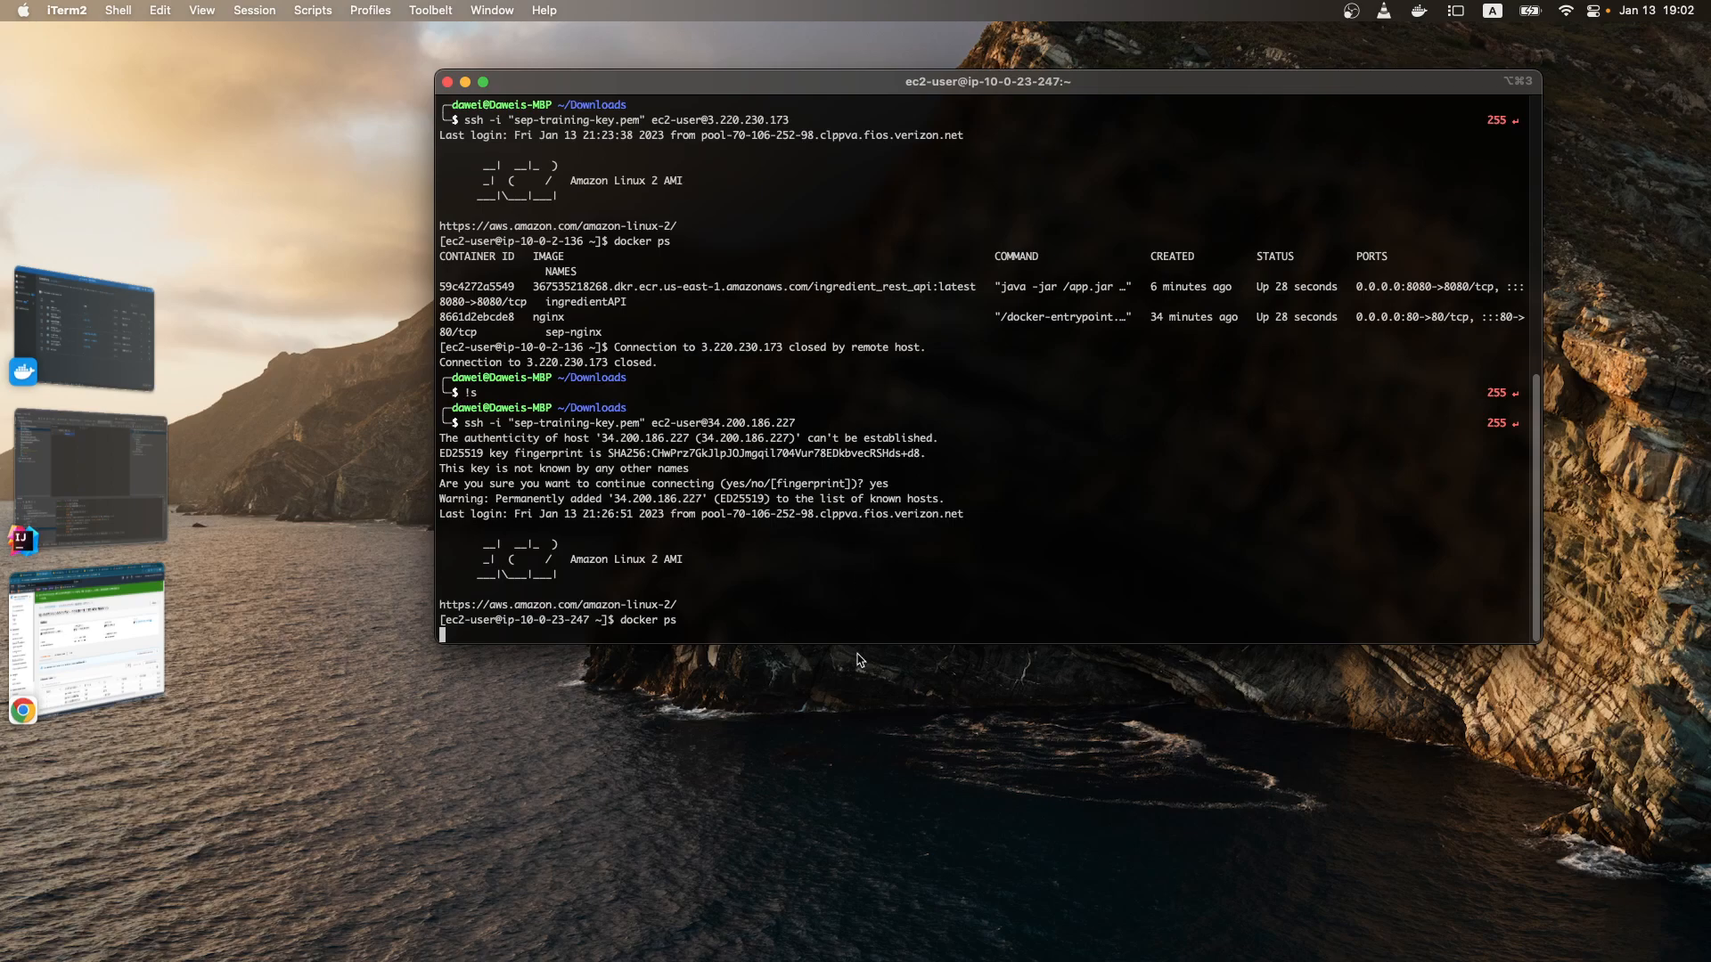
{"action": "left_click_drag", "start_coordinate": [920, 640], "coordinate": [880, 734]}
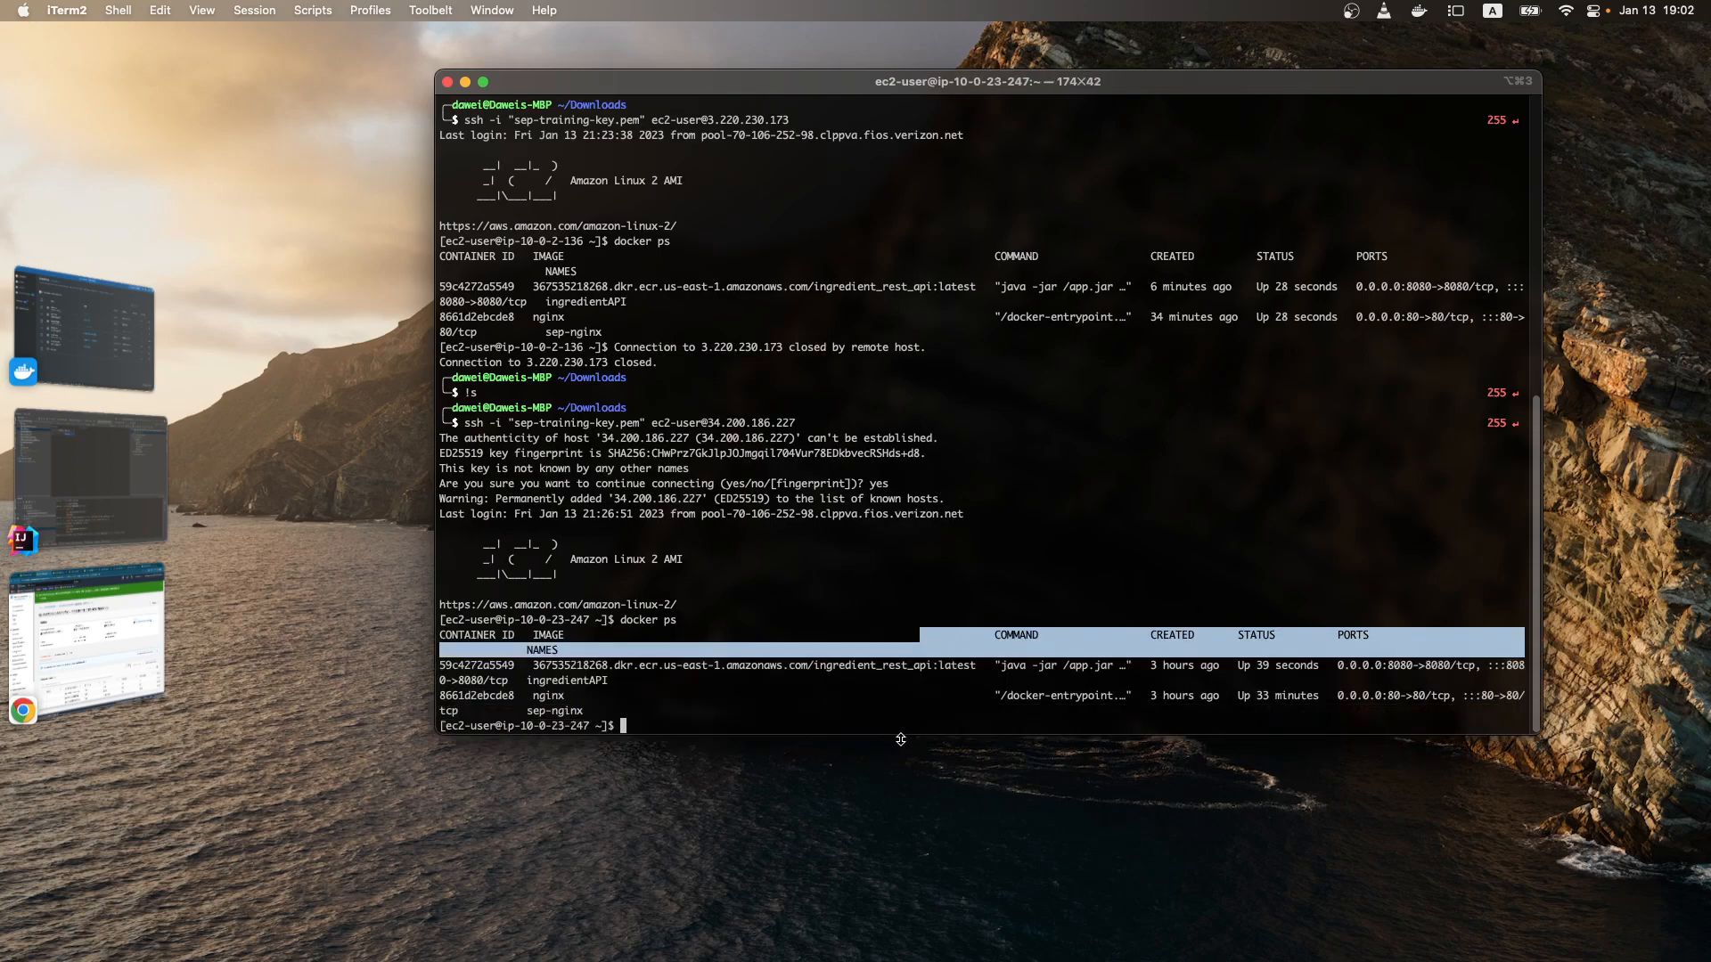
{"action": "left_click", "coordinate": [510, 692]}
{"action": "left_click_drag", "start_coordinate": [437, 735], "coordinate": [256, 765]}
{"action": "triple_click", "coordinate": [1048, 727]}
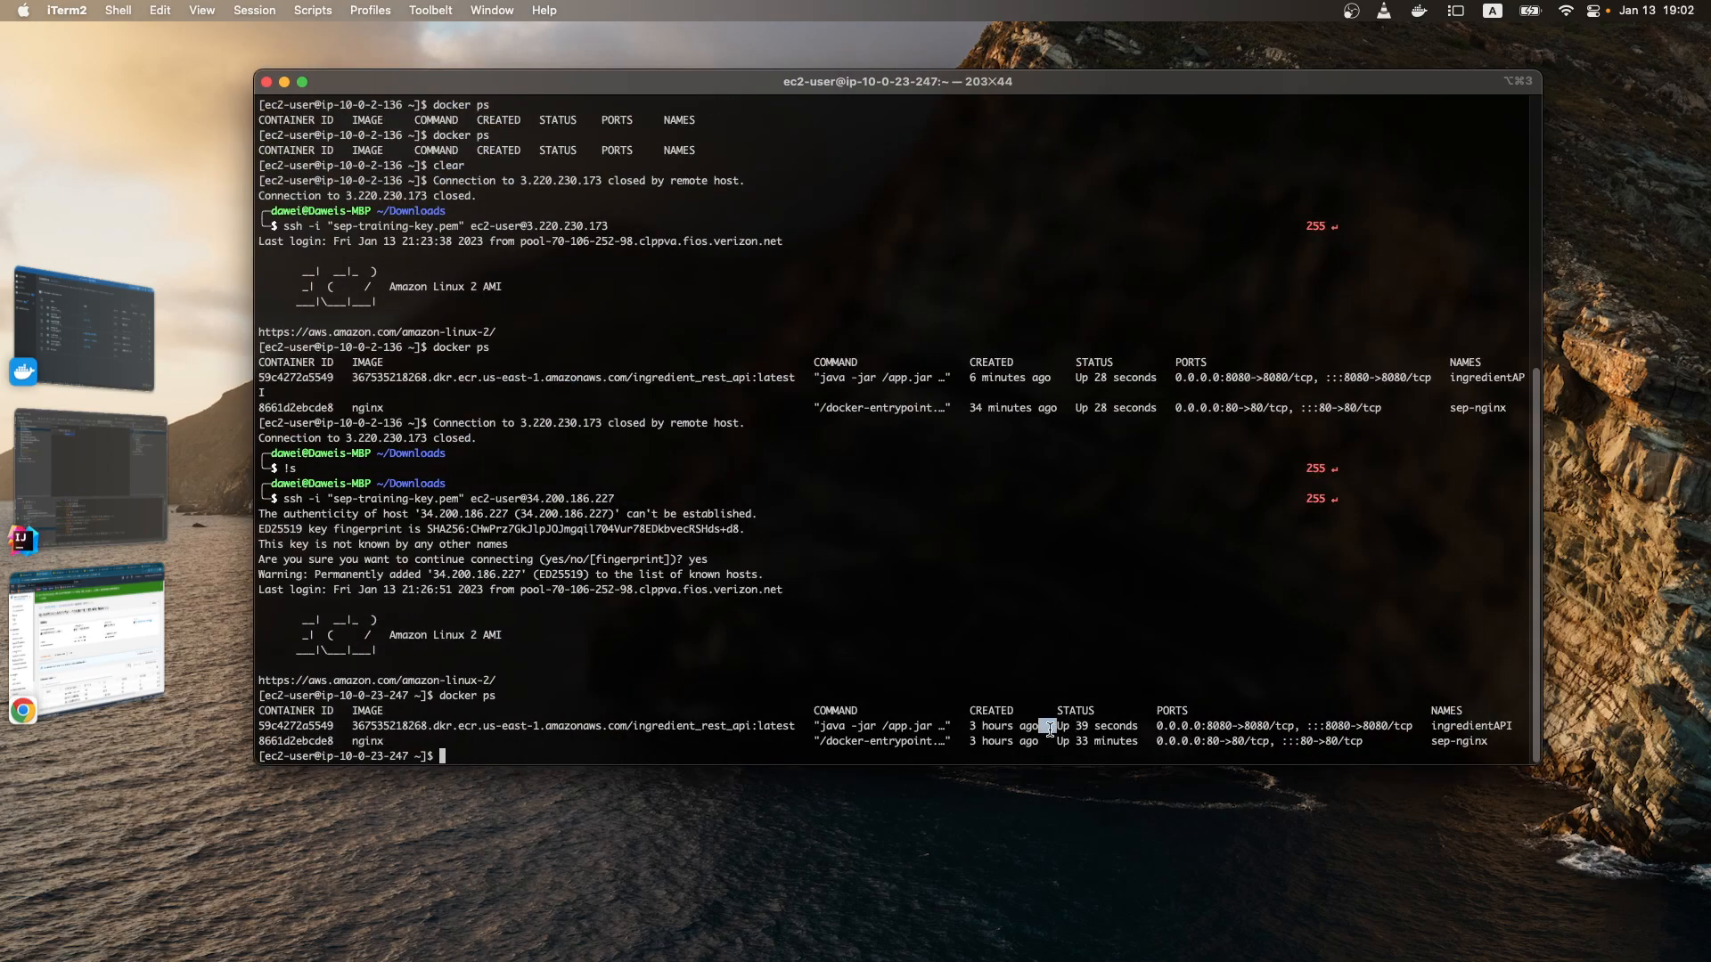
{"action": "triple_click", "coordinate": [1027, 739]}
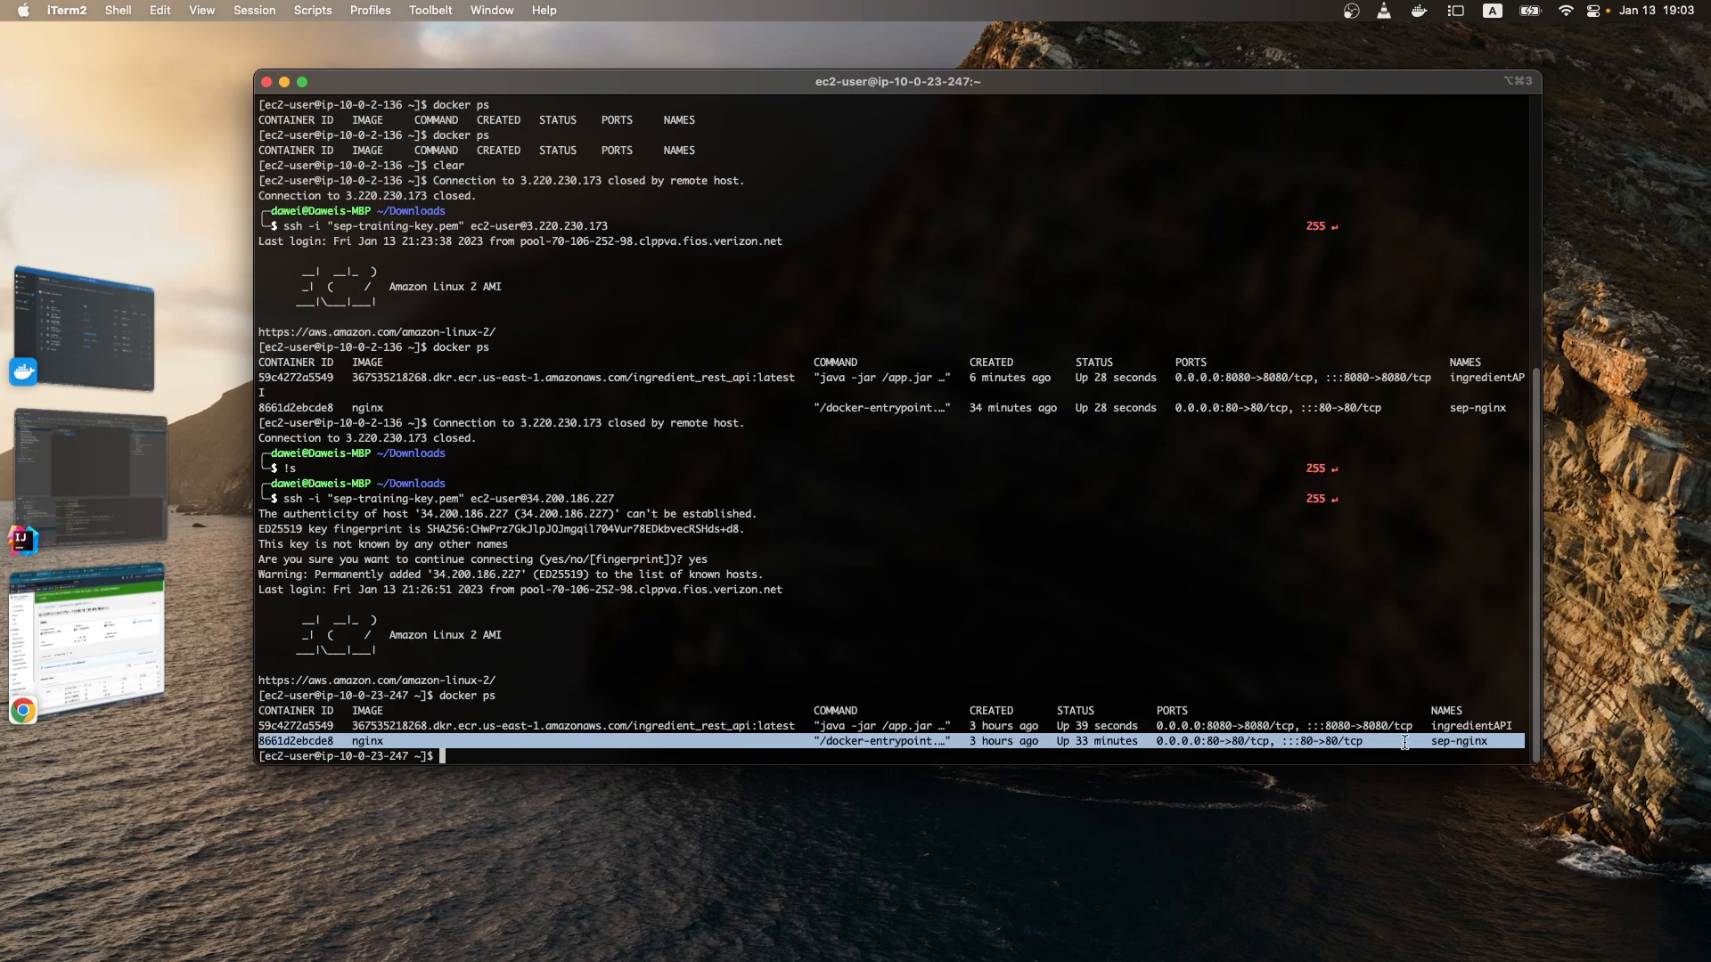
{"action": "double_click", "coordinate": [1461, 725]}
{"action": "double_click", "coordinate": [1458, 741]}
{"action": "left_click", "coordinate": [1455, 732]}
{"action": "double_click", "coordinate": [1454, 742]}
{"action": "double_click", "coordinate": [1453, 730]}
{"action": "left_click", "coordinate": [1326, 709]}
Step: Show the logs of the ingredientAPI container with docker logs and read through the startup errors
{"action": "type", "text": "docker log"}
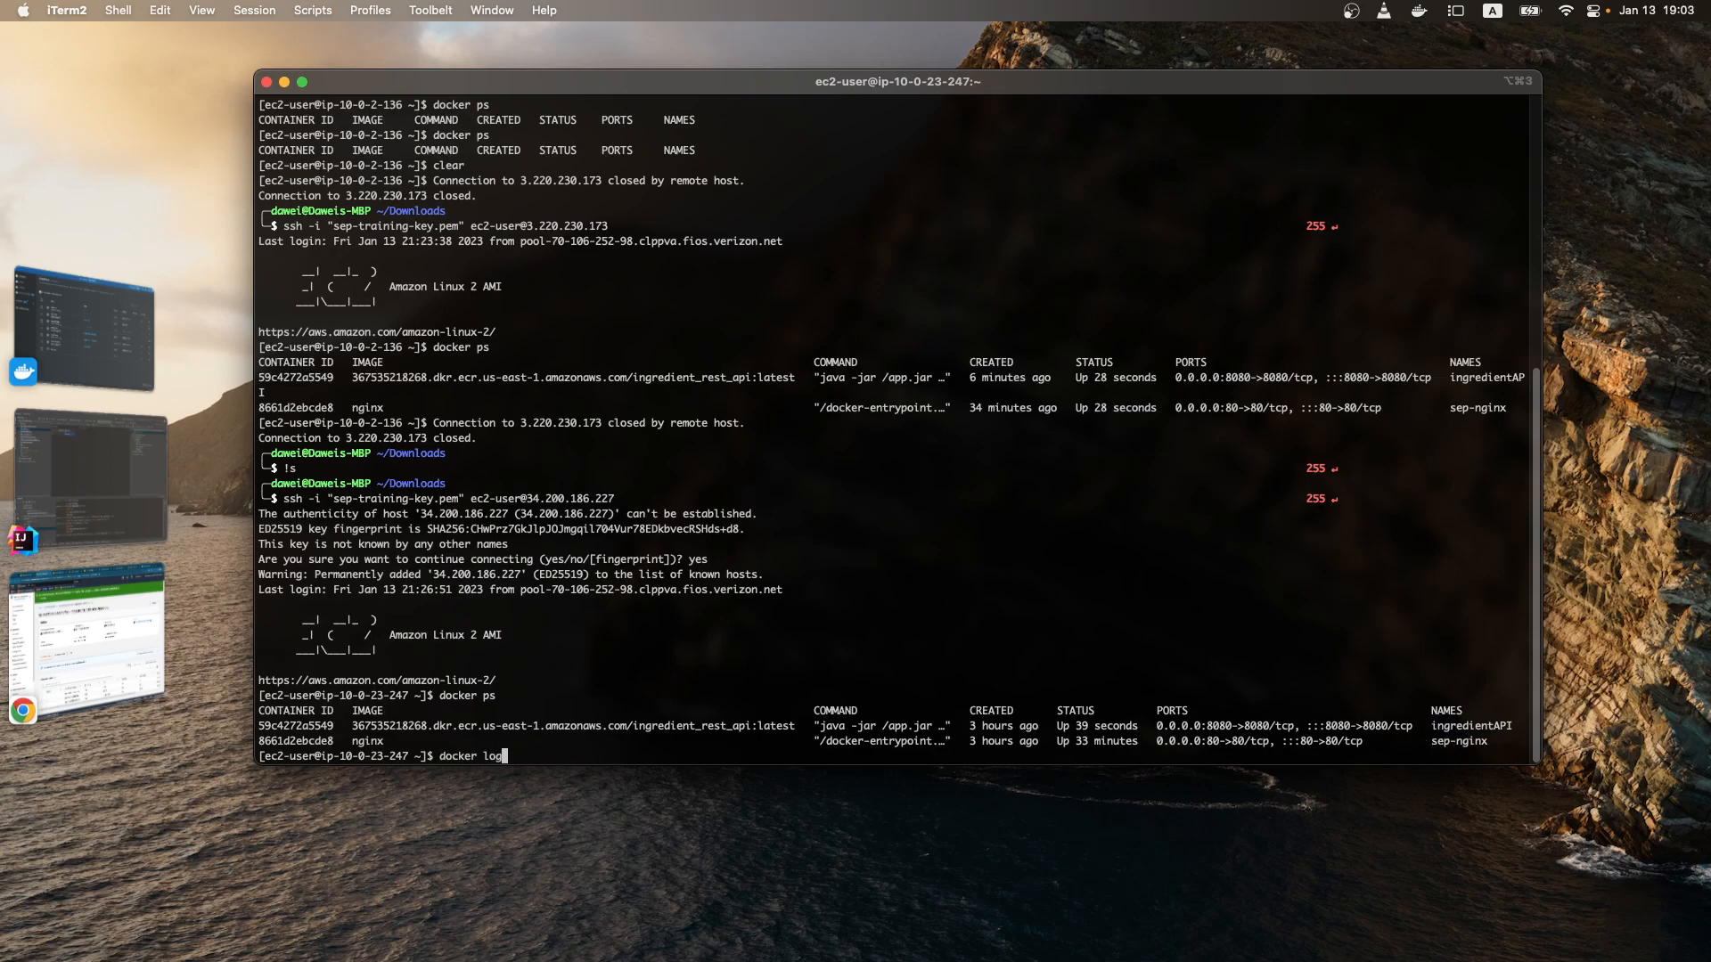
{"action": "type", "text": "s ingredientAPI"}
{"action": "key", "text": "Return"}
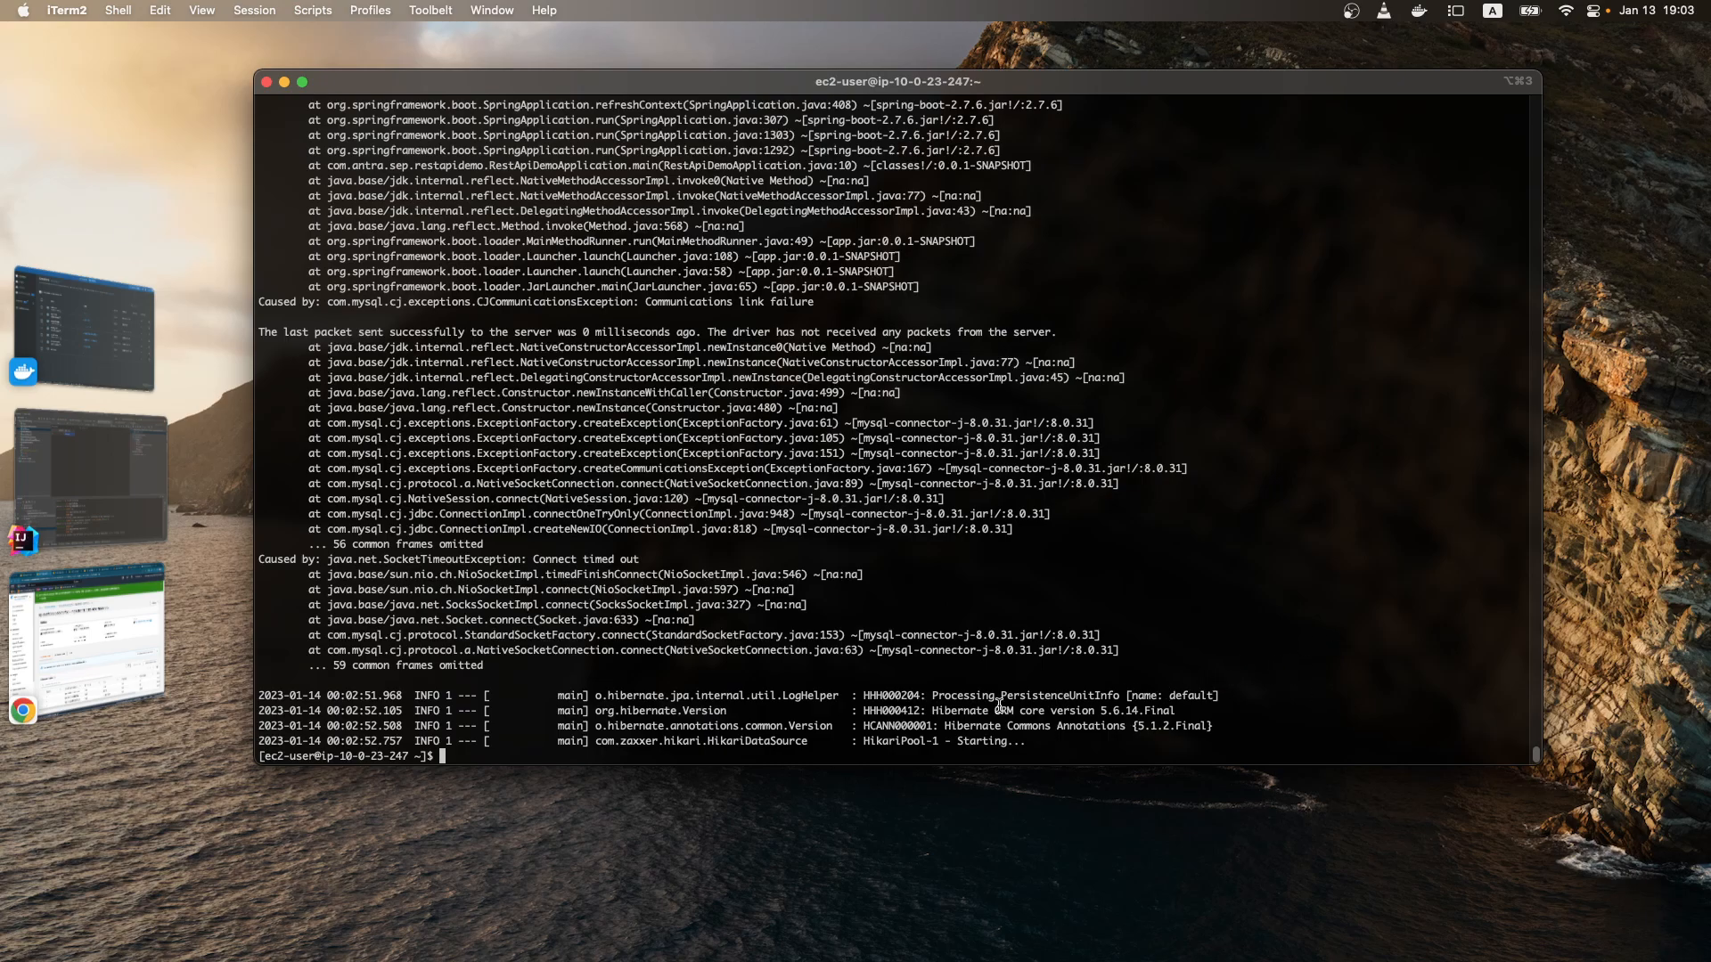
{"action": "scroll", "coordinate": [869, 700], "scroll_direction": "up", "scroll_amount": 20}
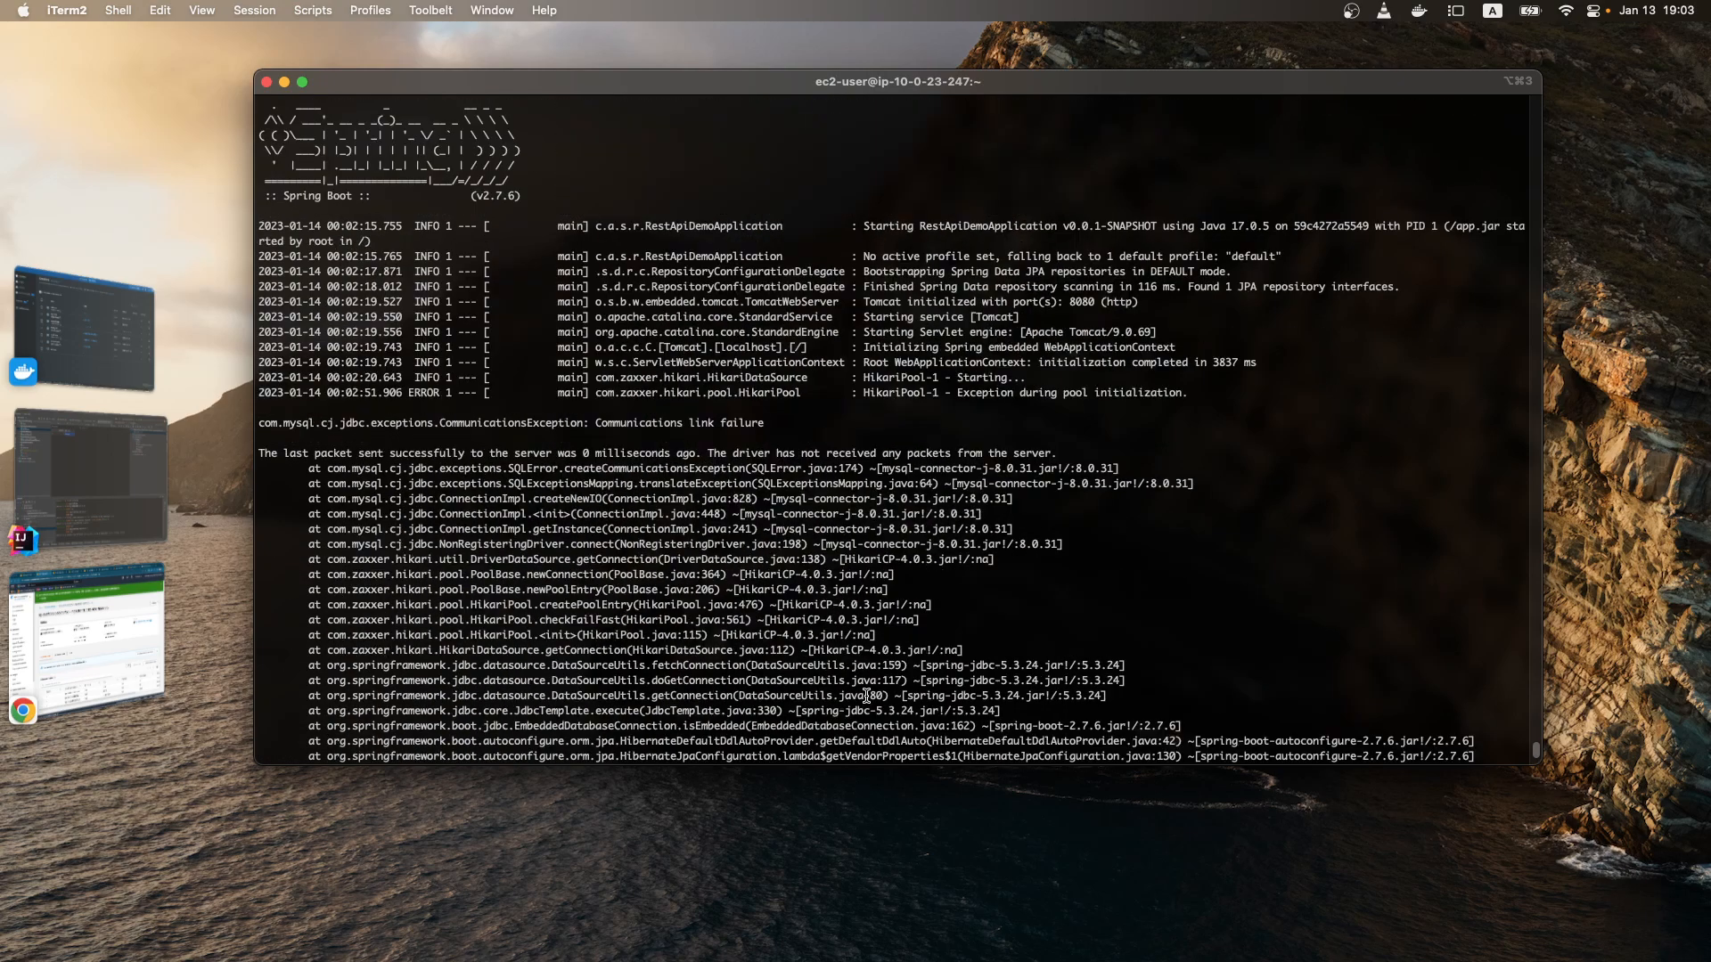
{"action": "scroll", "coordinate": [719, 599], "scroll_direction": "down", "scroll_amount": 20}
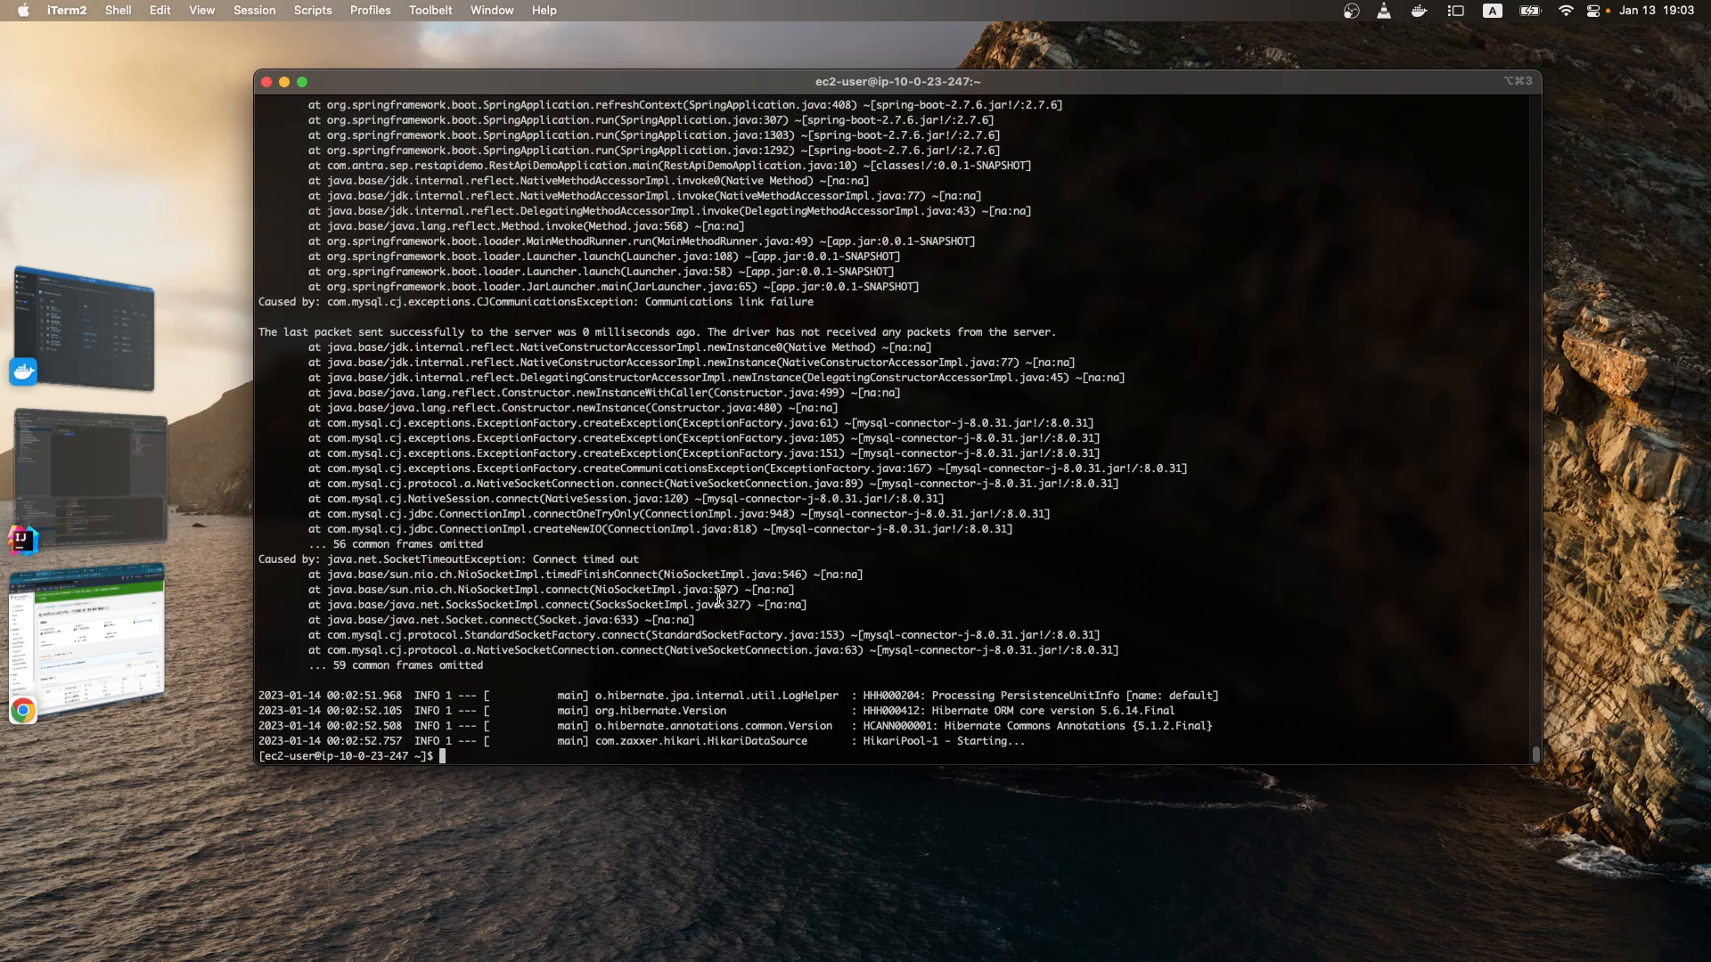
Step: Rerun the ingredientAPI log command twice to check for newer entries
{"action": "key", "text": "Up"}
{"action": "key", "text": "Return"}
{"action": "key", "text": "Up"}
{"action": "key", "text": "Return"}
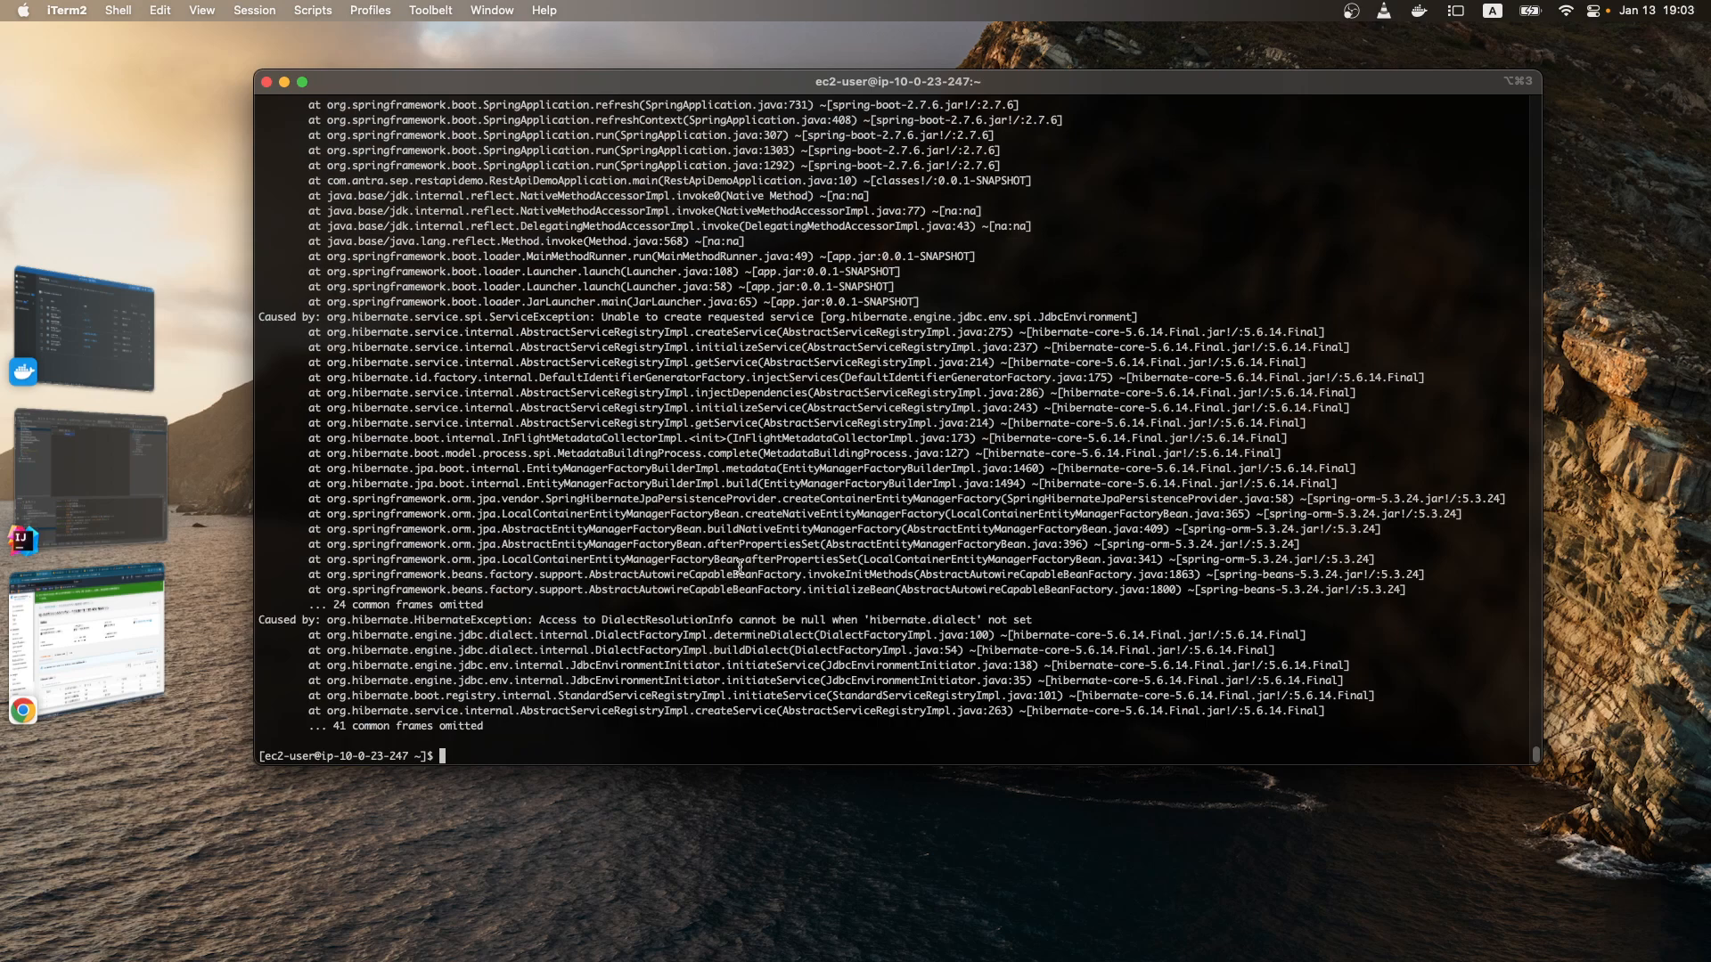
Step: Run docker ps to check the containers' status again and examine the Hibernate exception in the log
{"action": "type", "text": "docker ps"}
{"action": "key", "text": "Return"}
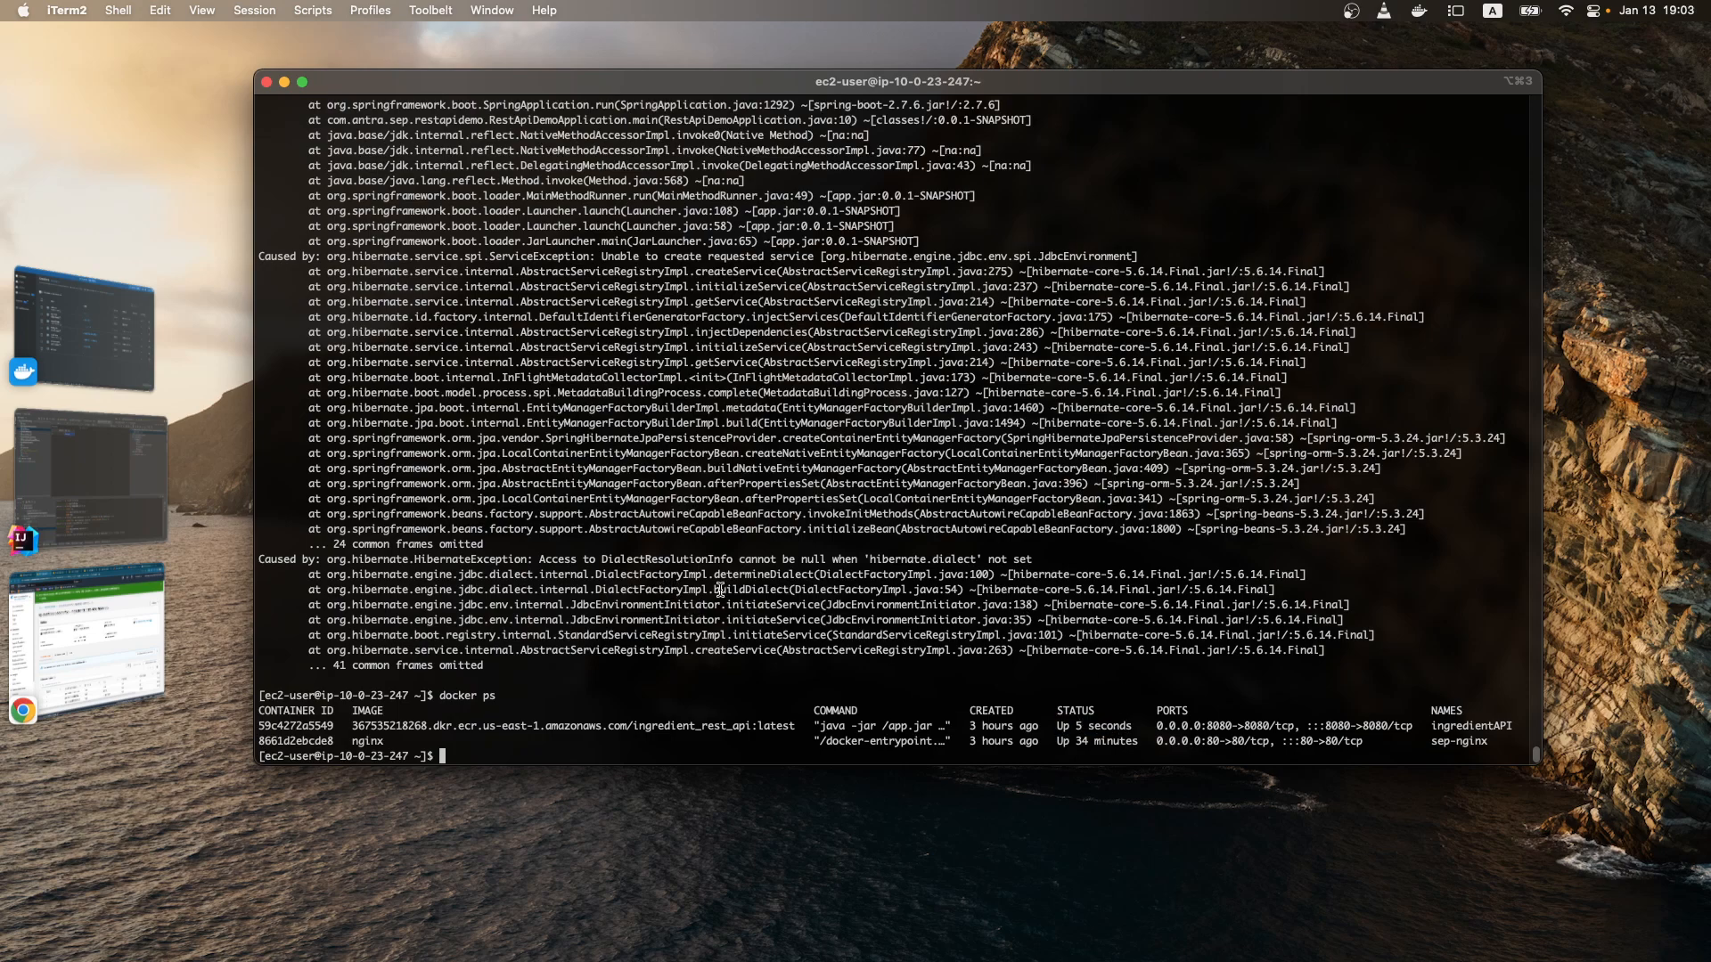
{"action": "left_click_drag", "start_coordinate": [664, 560], "coordinate": [909, 606]}
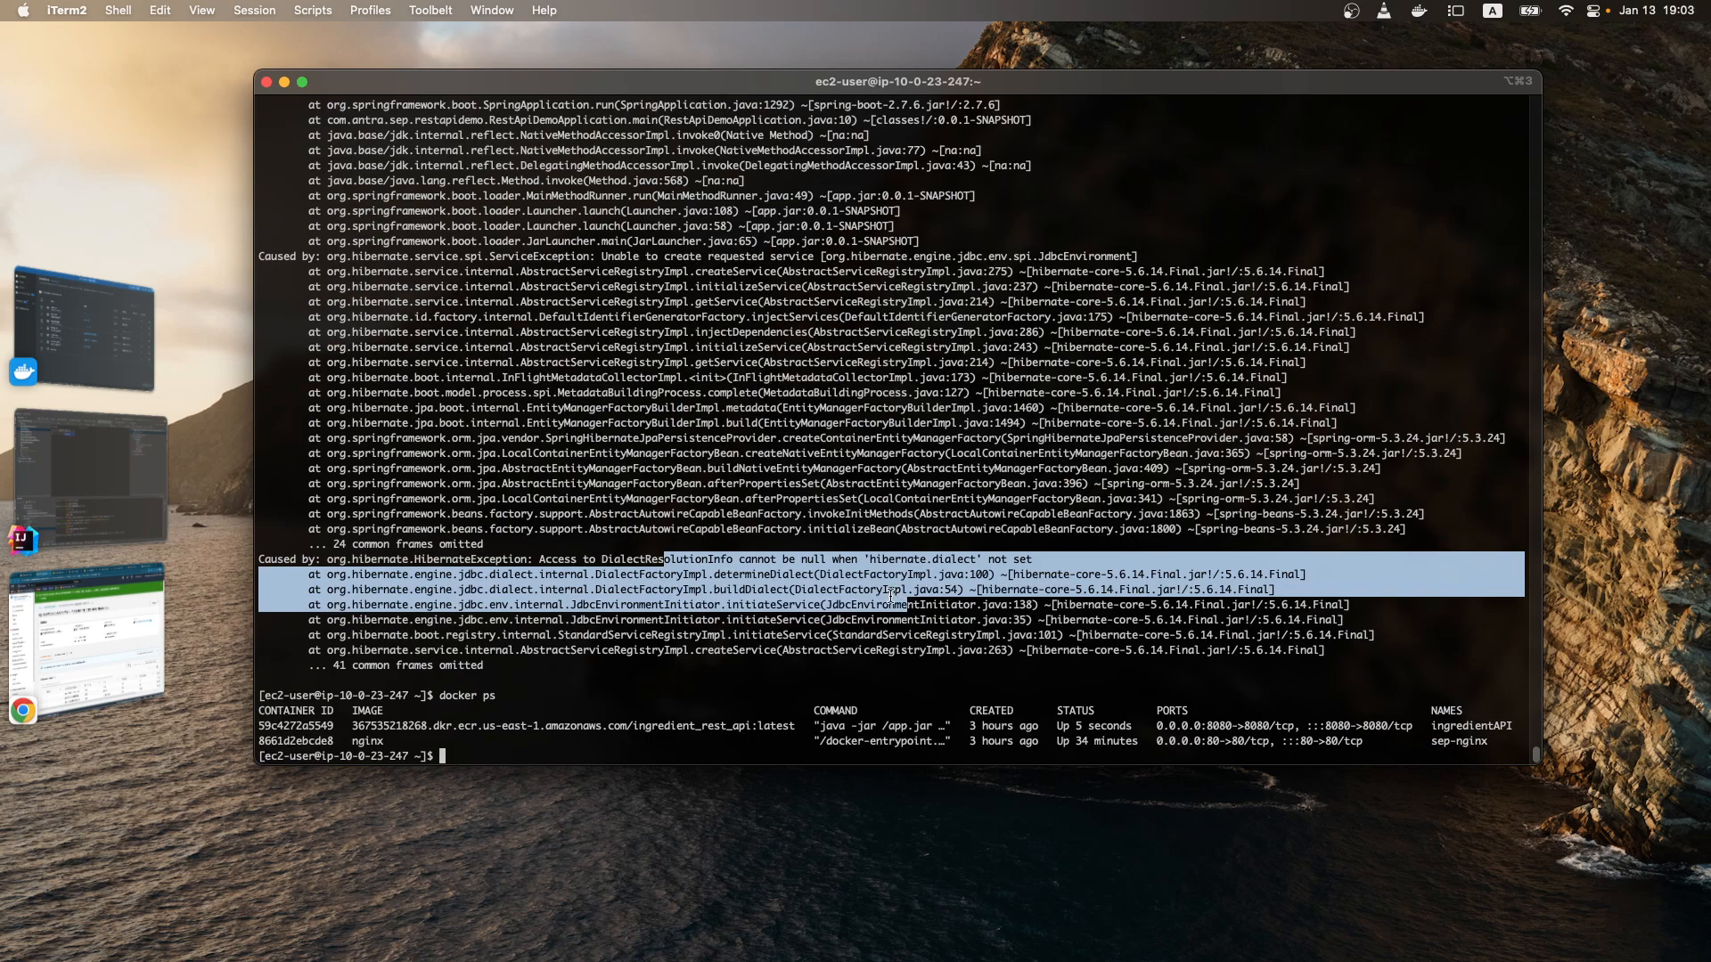
{"action": "left_click", "coordinate": [738, 640]}
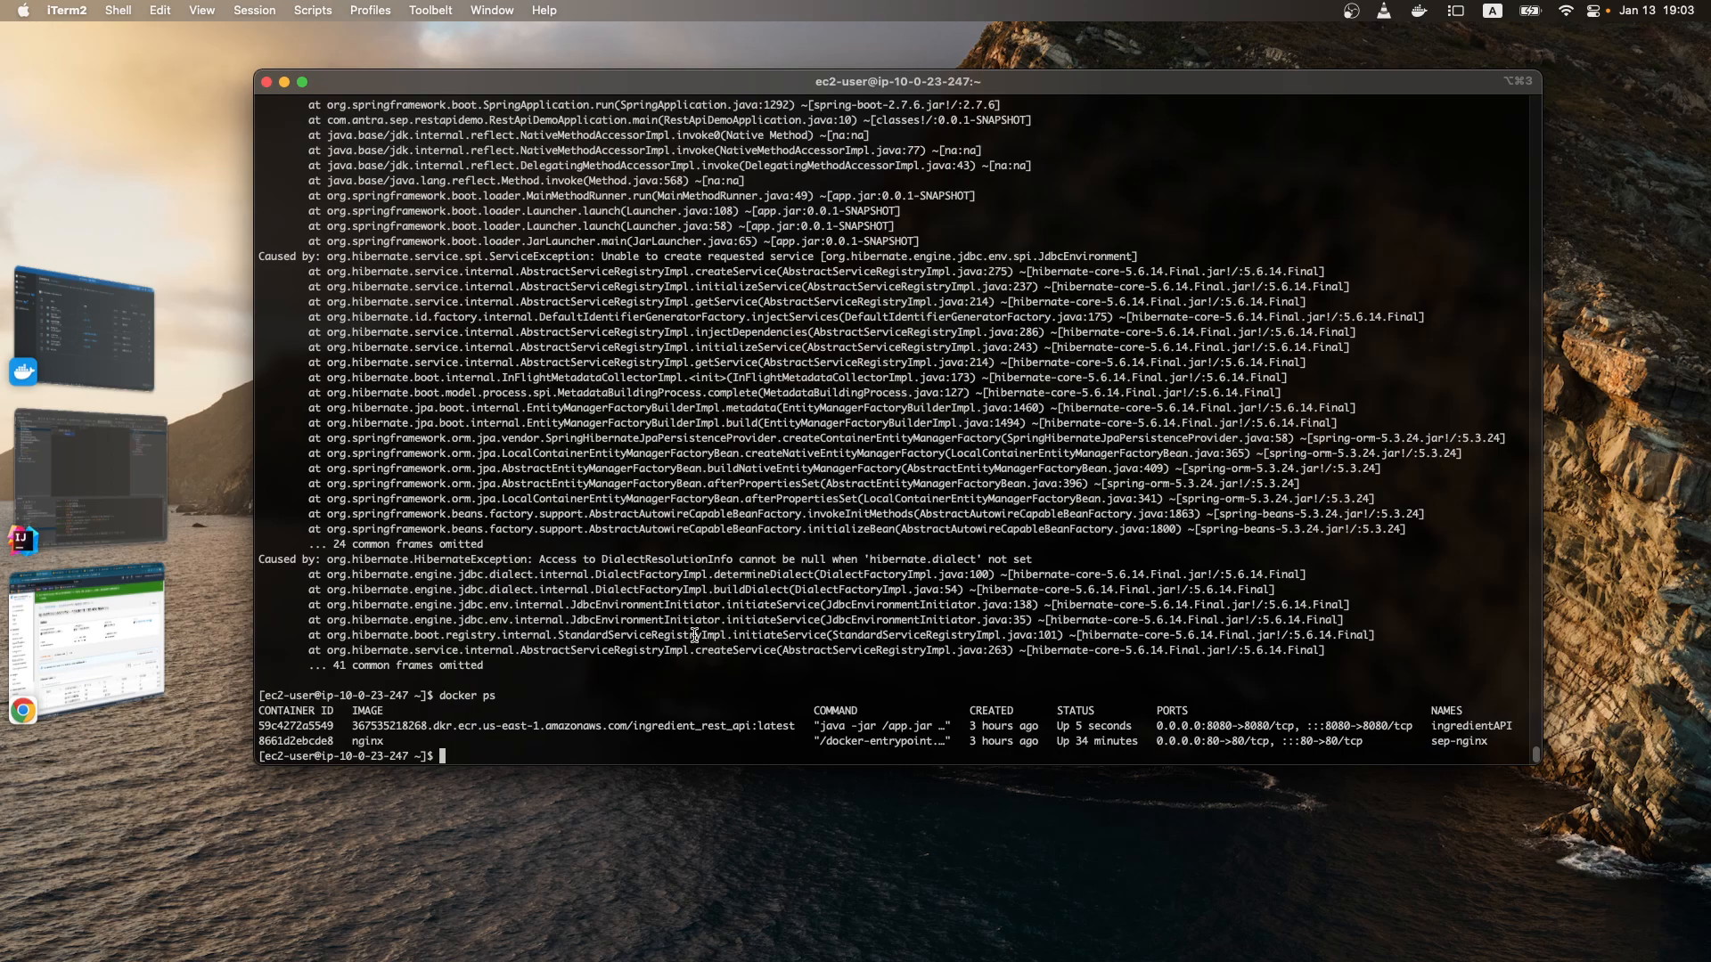
Step: Switch to Chrome, open the RDS databases list in a new tab and select sep-training-asg-rds
{"action": "left_click", "coordinate": [99, 624]}
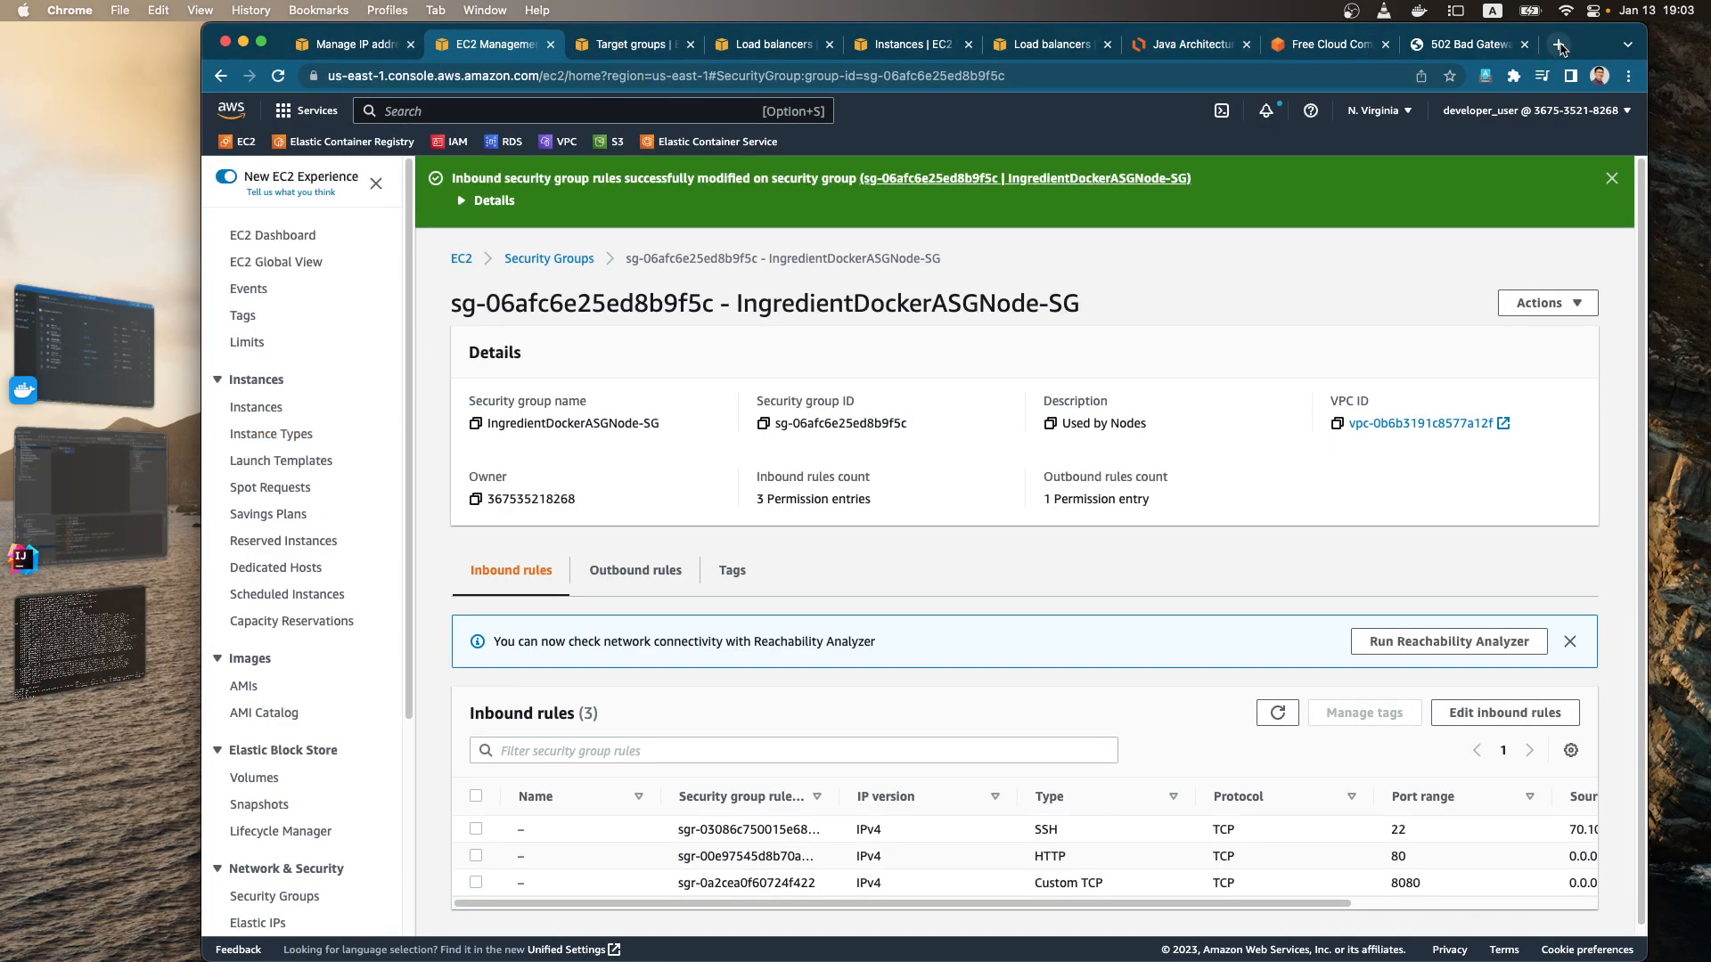
{"action": "left_click", "coordinate": [513, 144], "text": "super"}
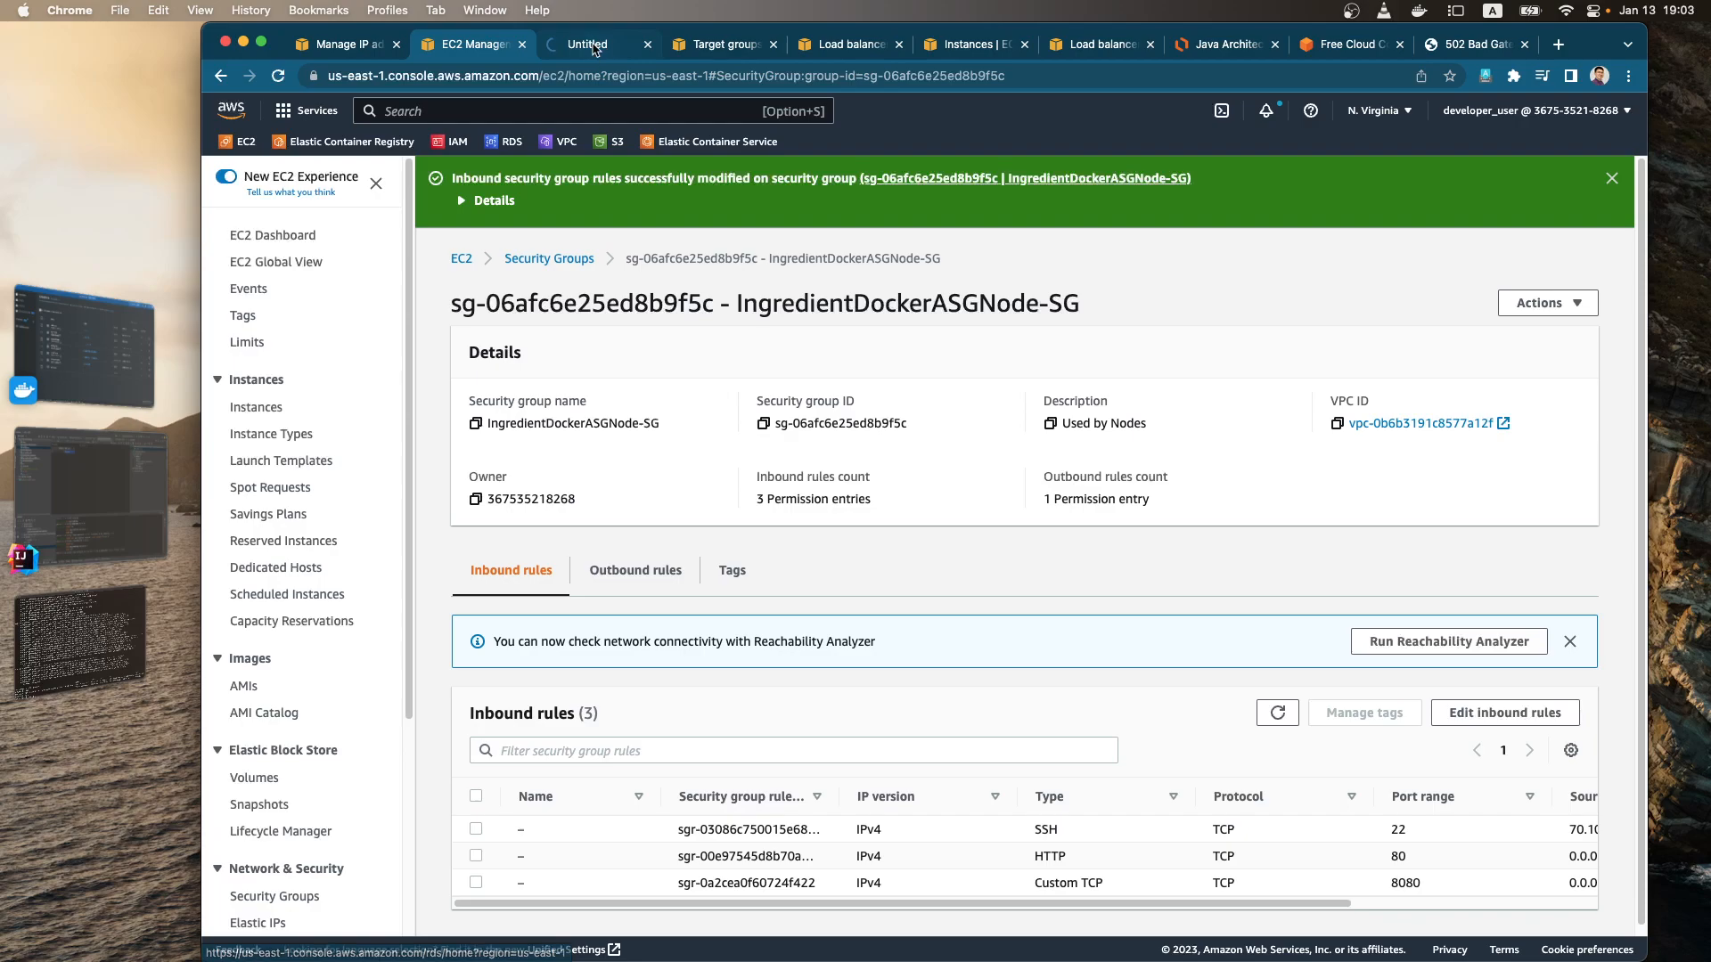
{"action": "left_click", "coordinate": [589, 43]}
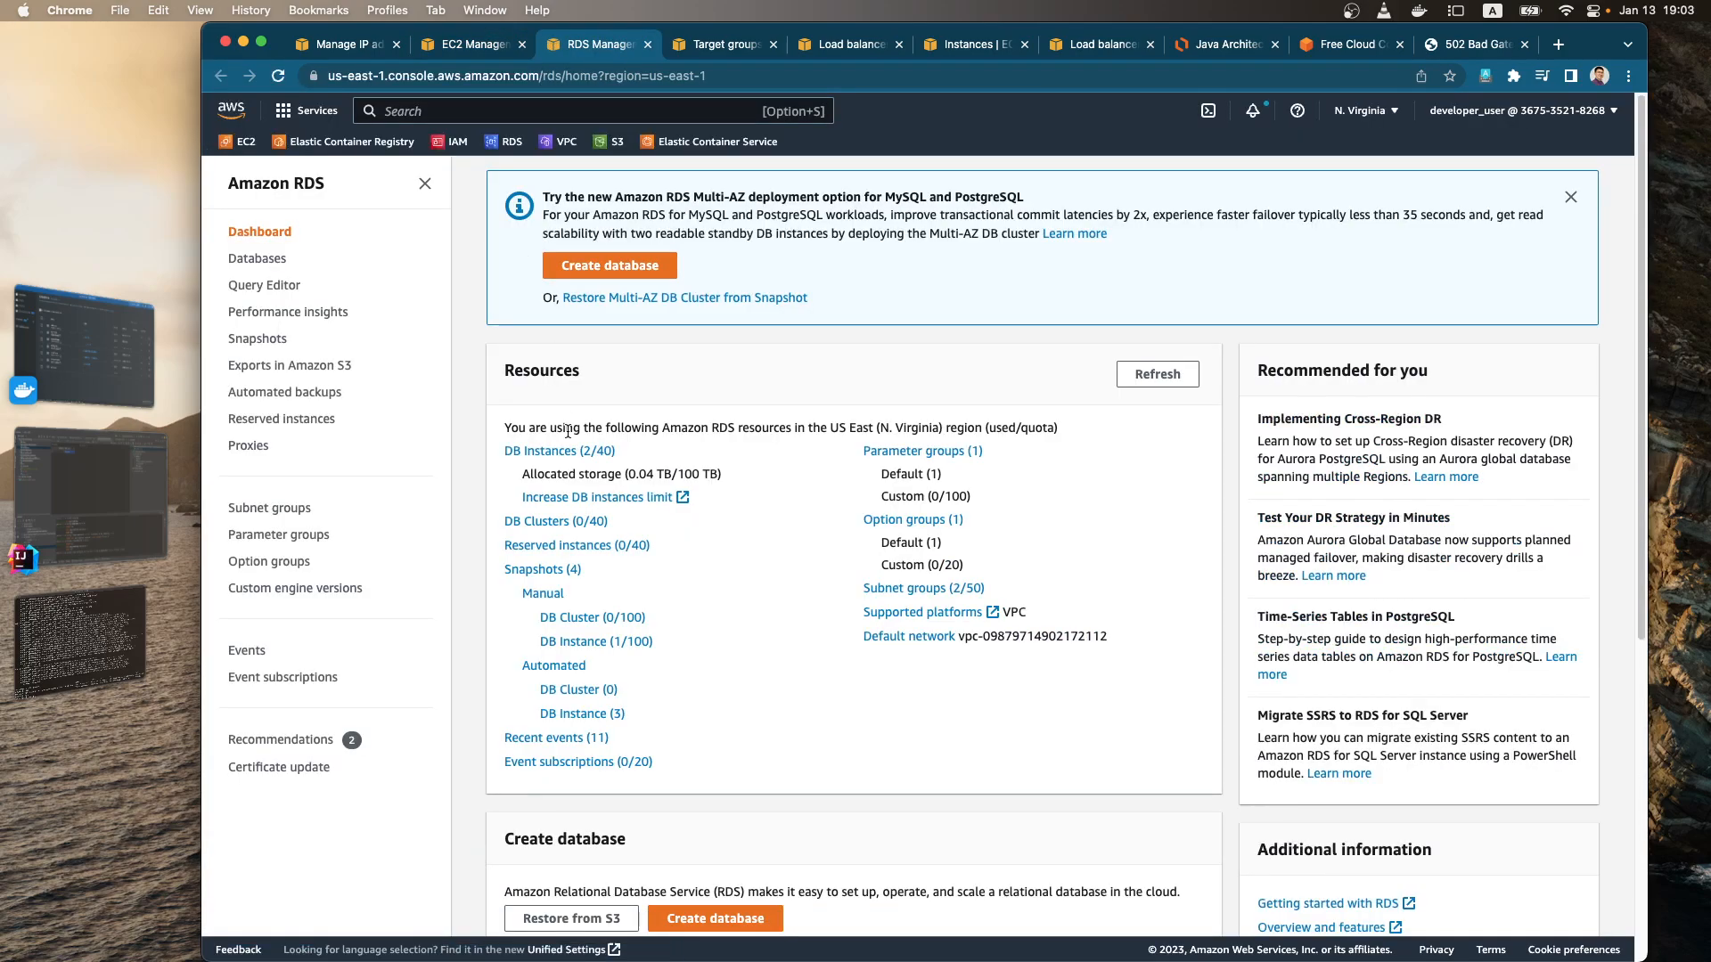
{"action": "left_click", "coordinate": [611, 452]}
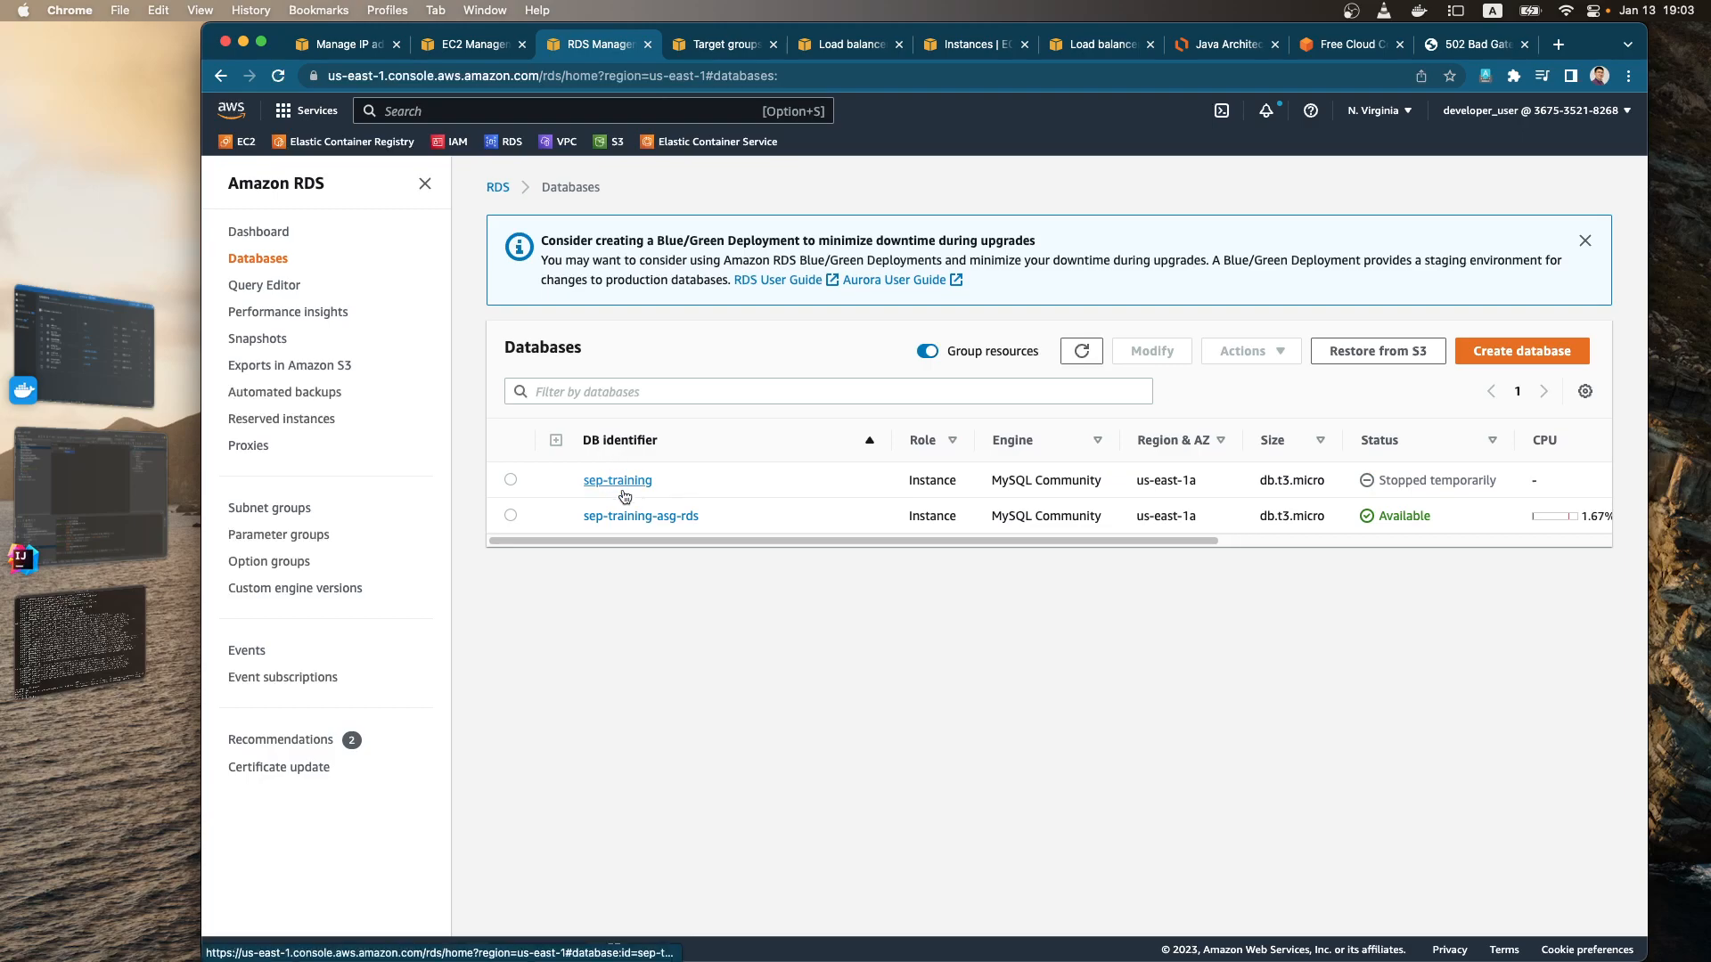
{"action": "left_click", "coordinate": [511, 516]}
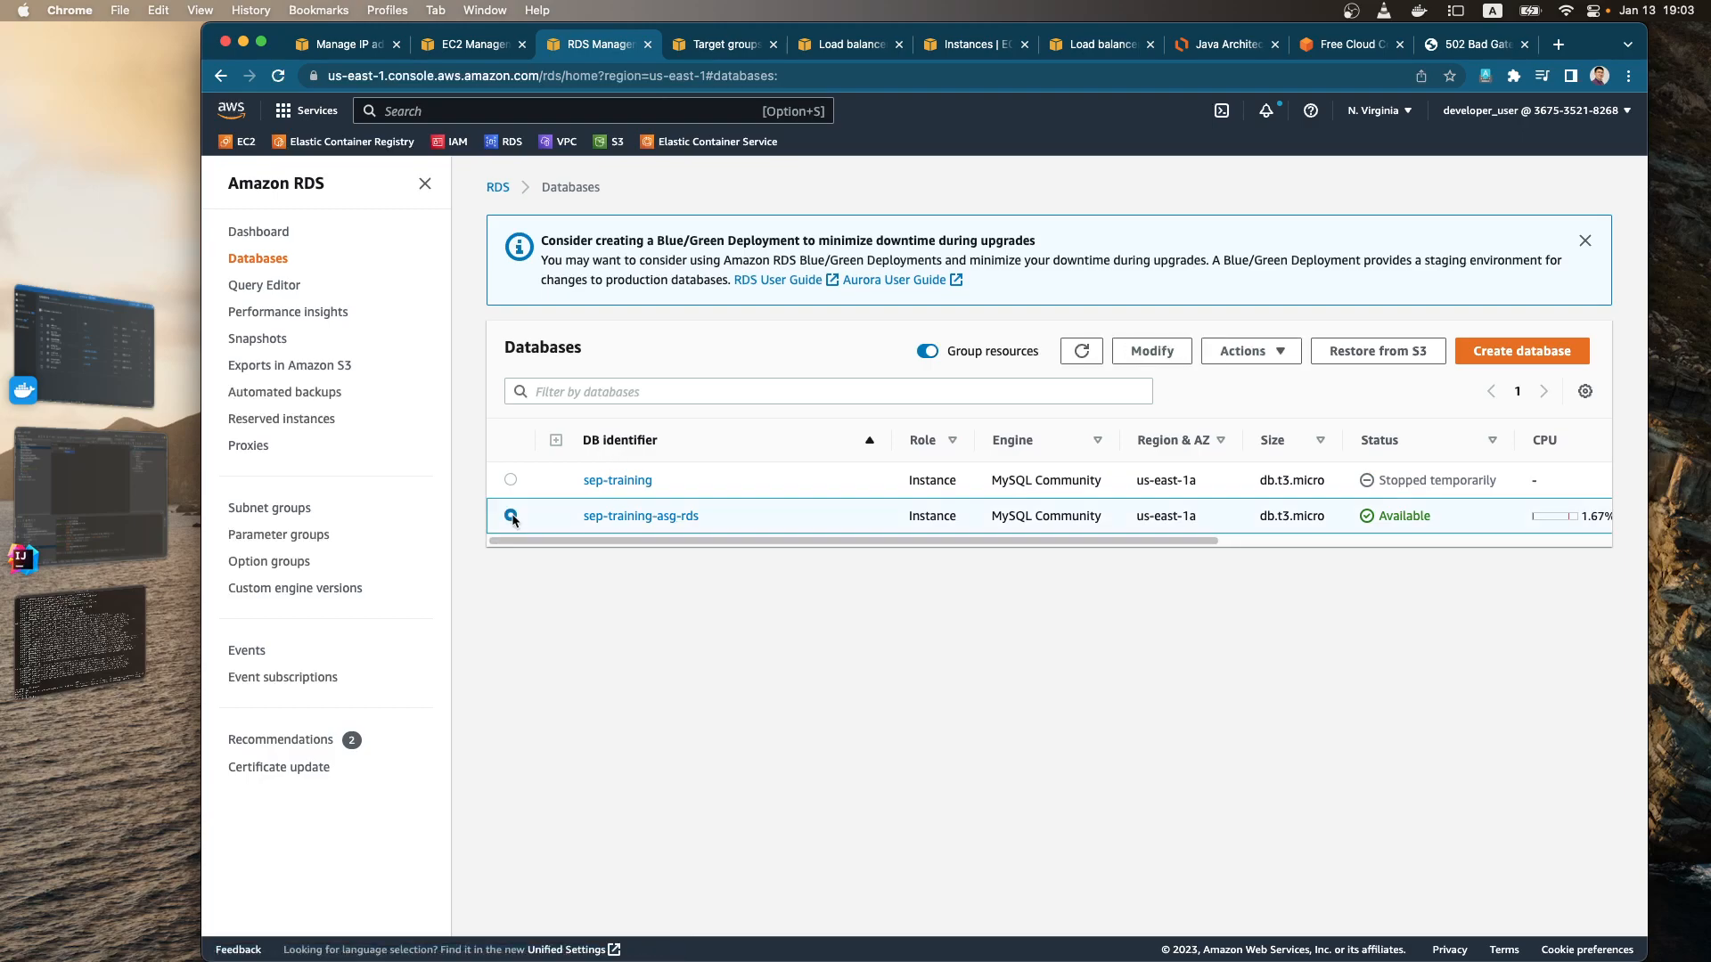
Step: Open the details of the sep-training-asg-rds database and go to its VPC security group rds-2az-sg
{"action": "left_click", "coordinate": [634, 517]}
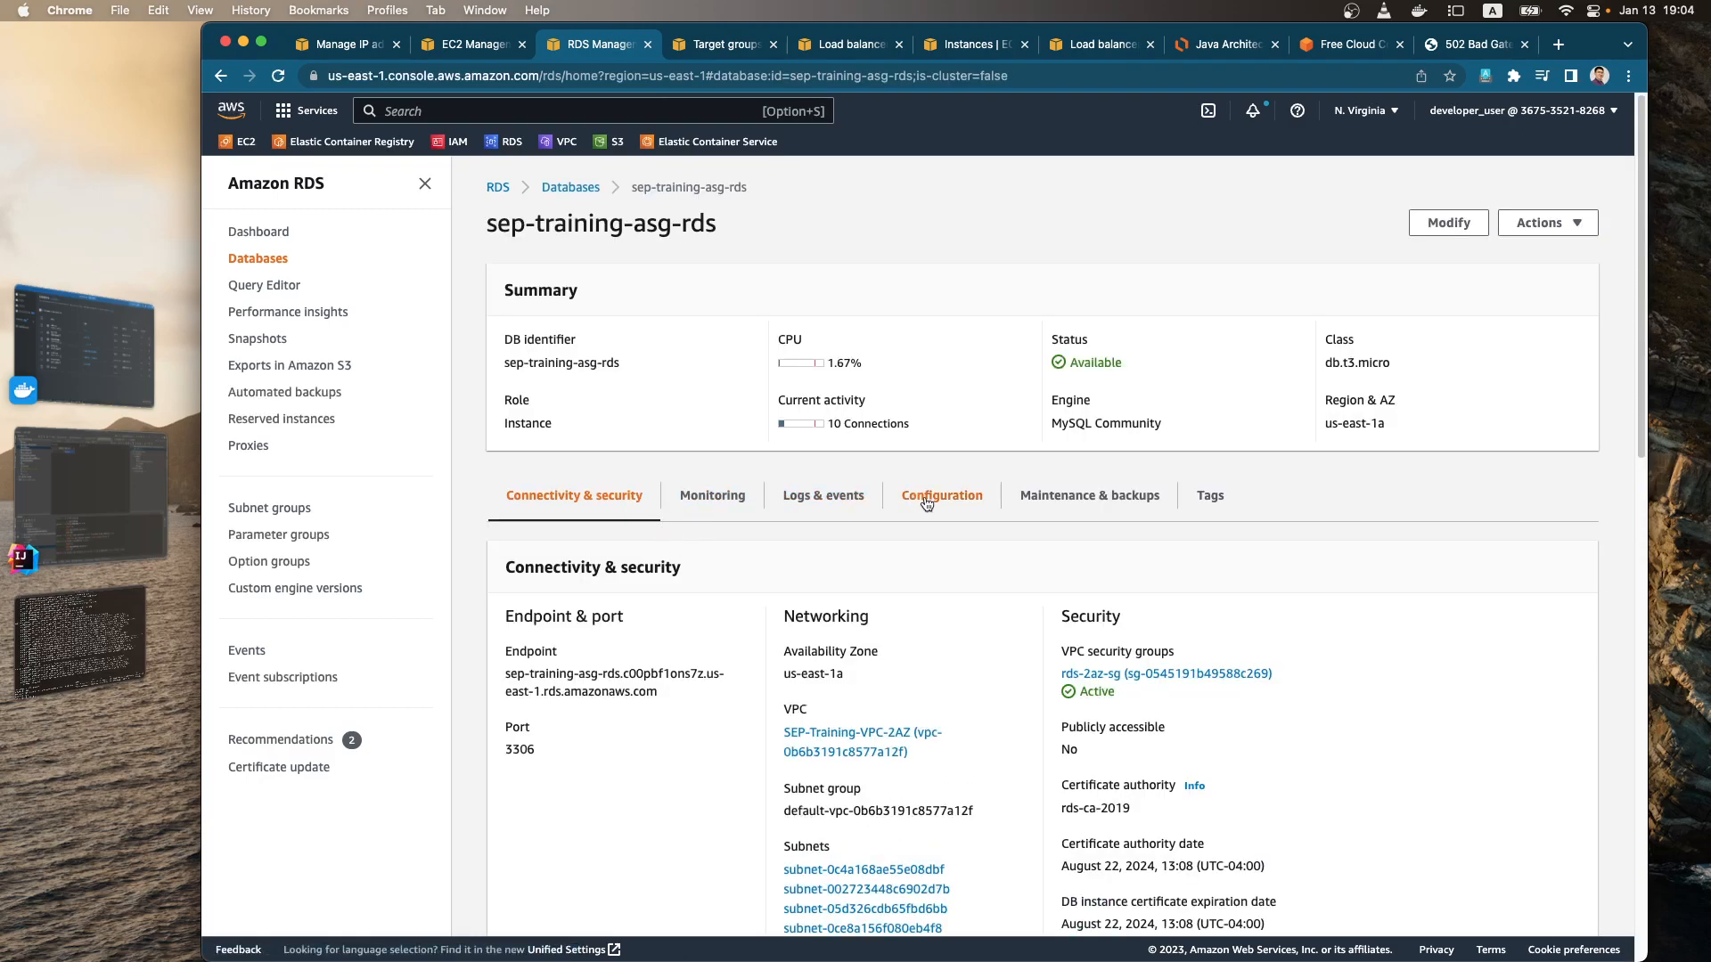
{"action": "scroll", "coordinate": [753, 581], "scroll_direction": "down", "scroll_amount": 1}
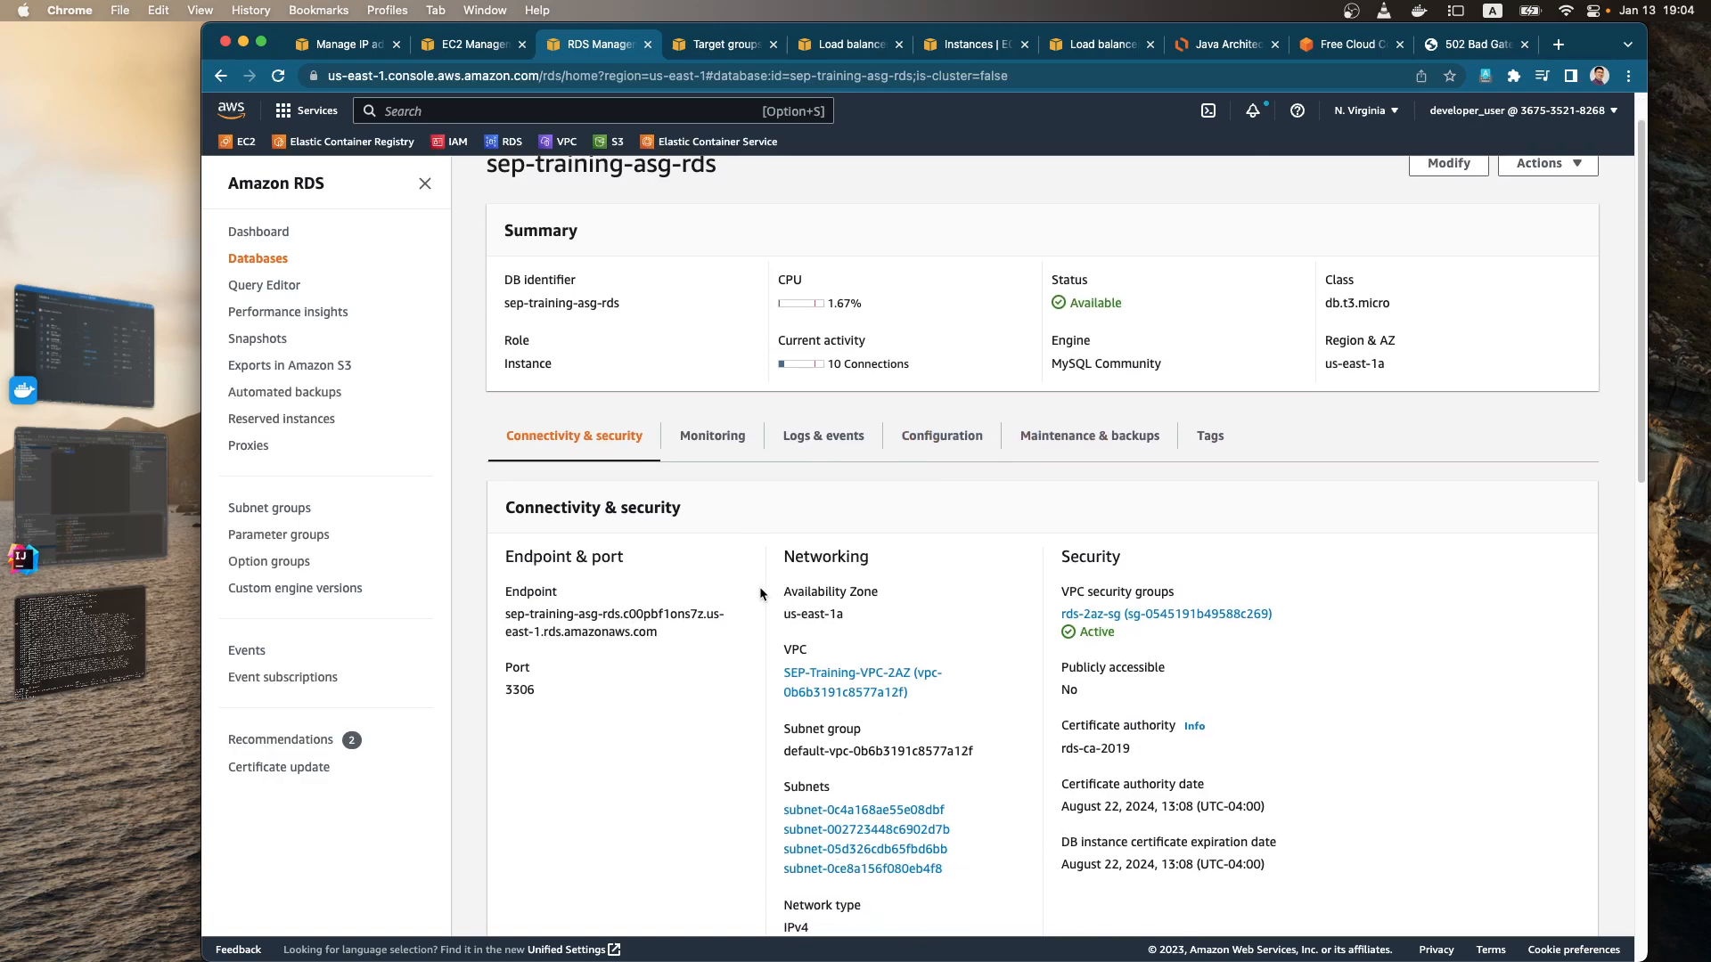
{"action": "scroll", "coordinate": [761, 588], "scroll_direction": "down", "scroll_amount": 2}
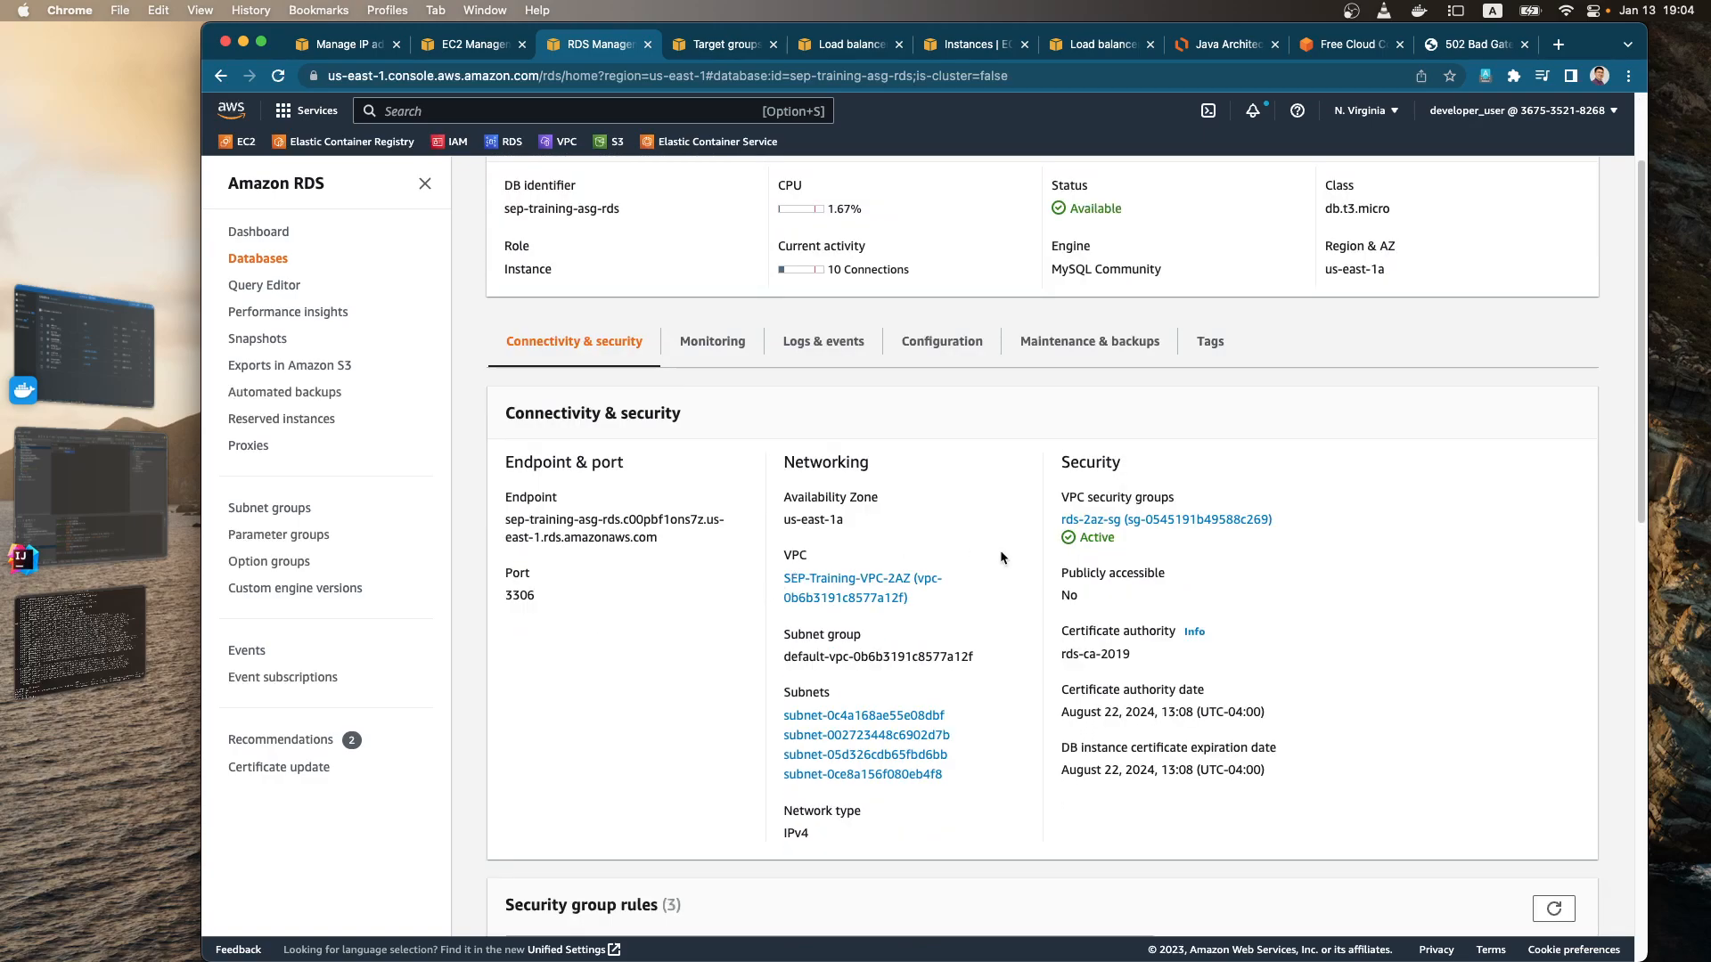
{"action": "left_click", "coordinate": [1145, 524]}
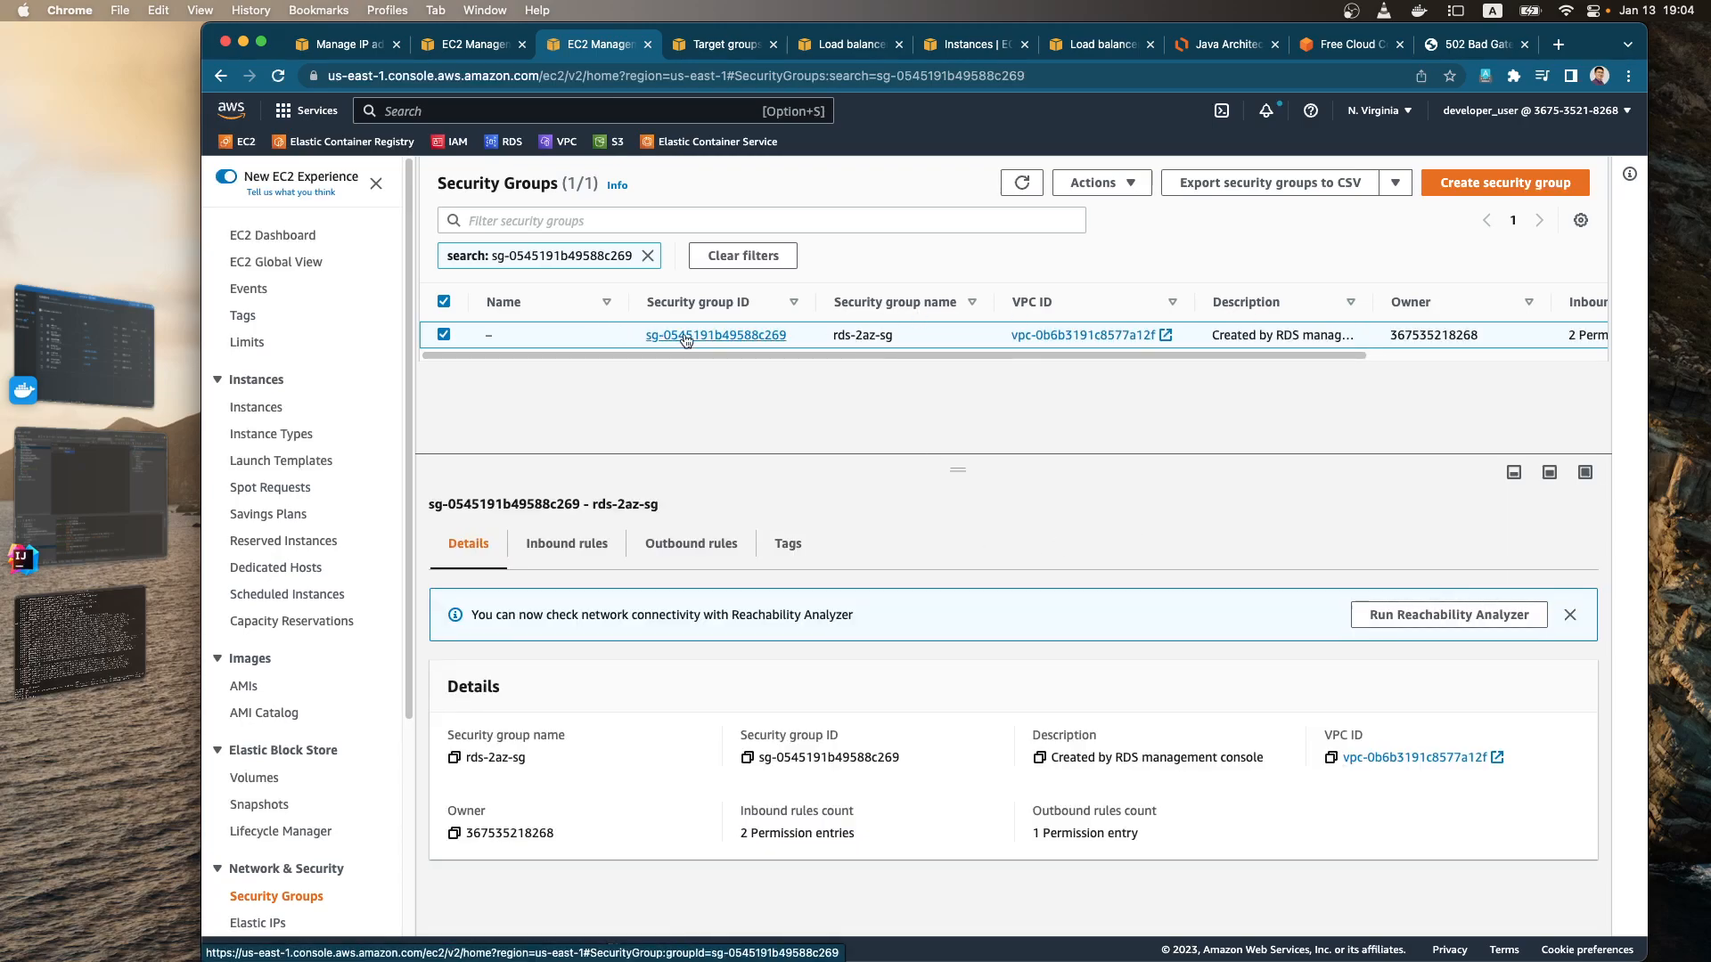
Step: Start editing the inbound rules of rds-2az-sg and delete the MYSQL/Aurora rule whose source is a single /32 IP address
{"action": "left_click", "coordinate": [565, 544]}
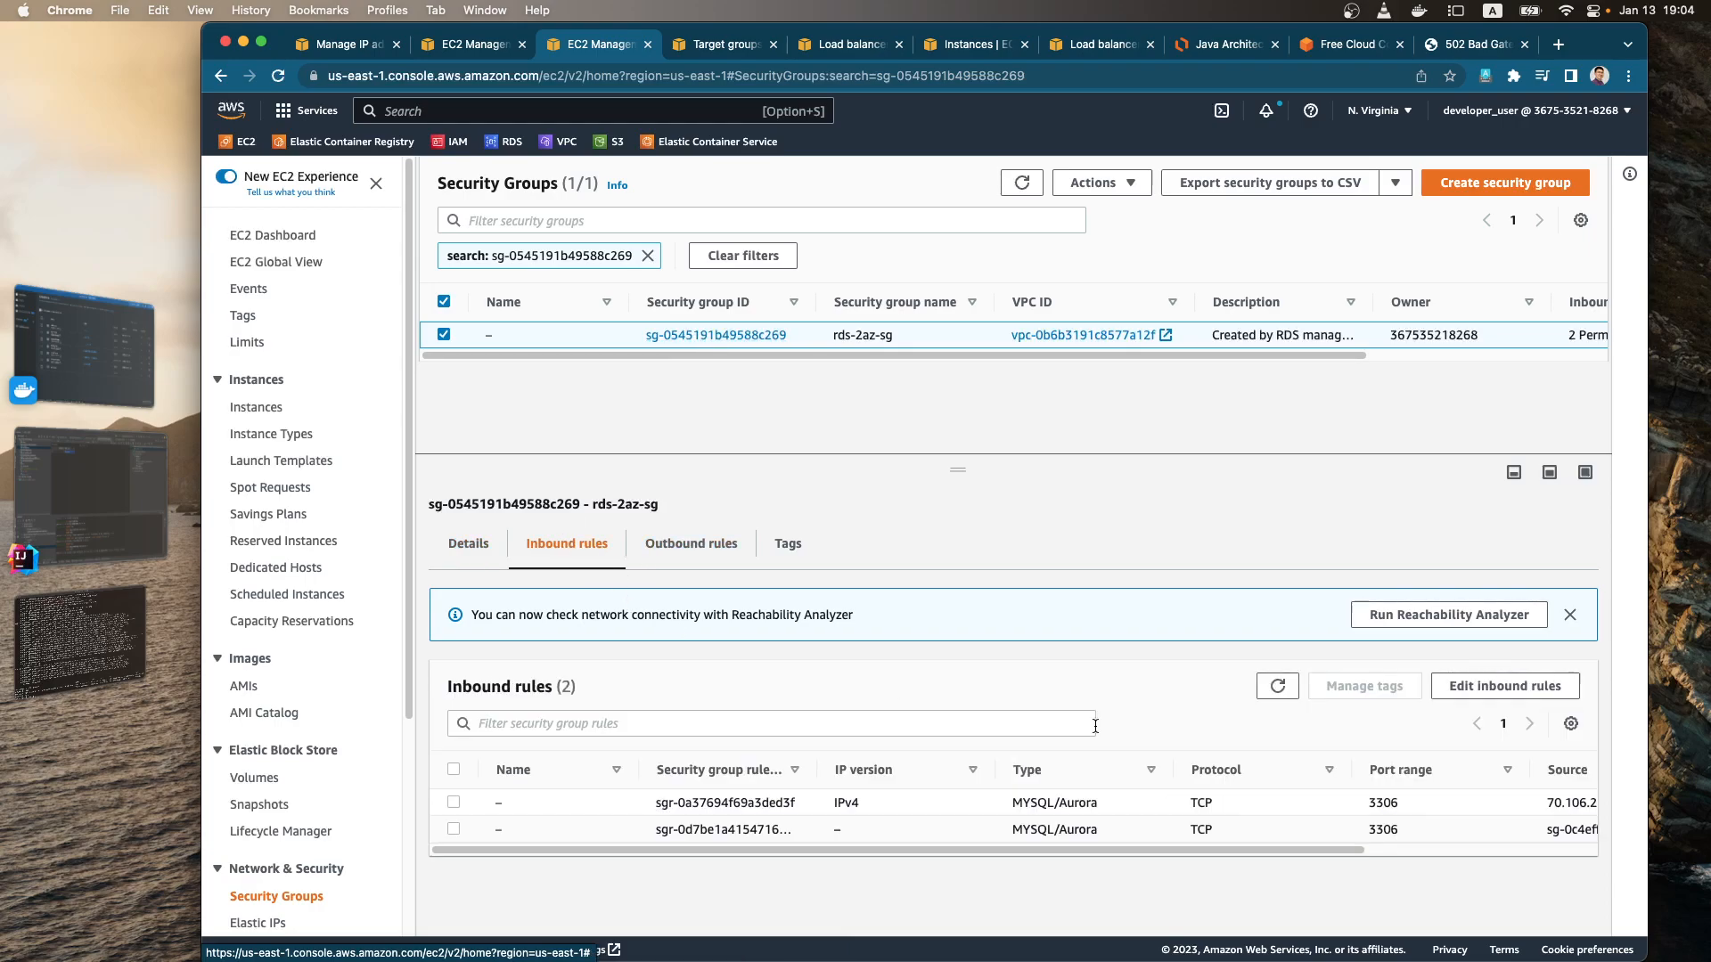
{"action": "left_click", "coordinate": [1505, 687]}
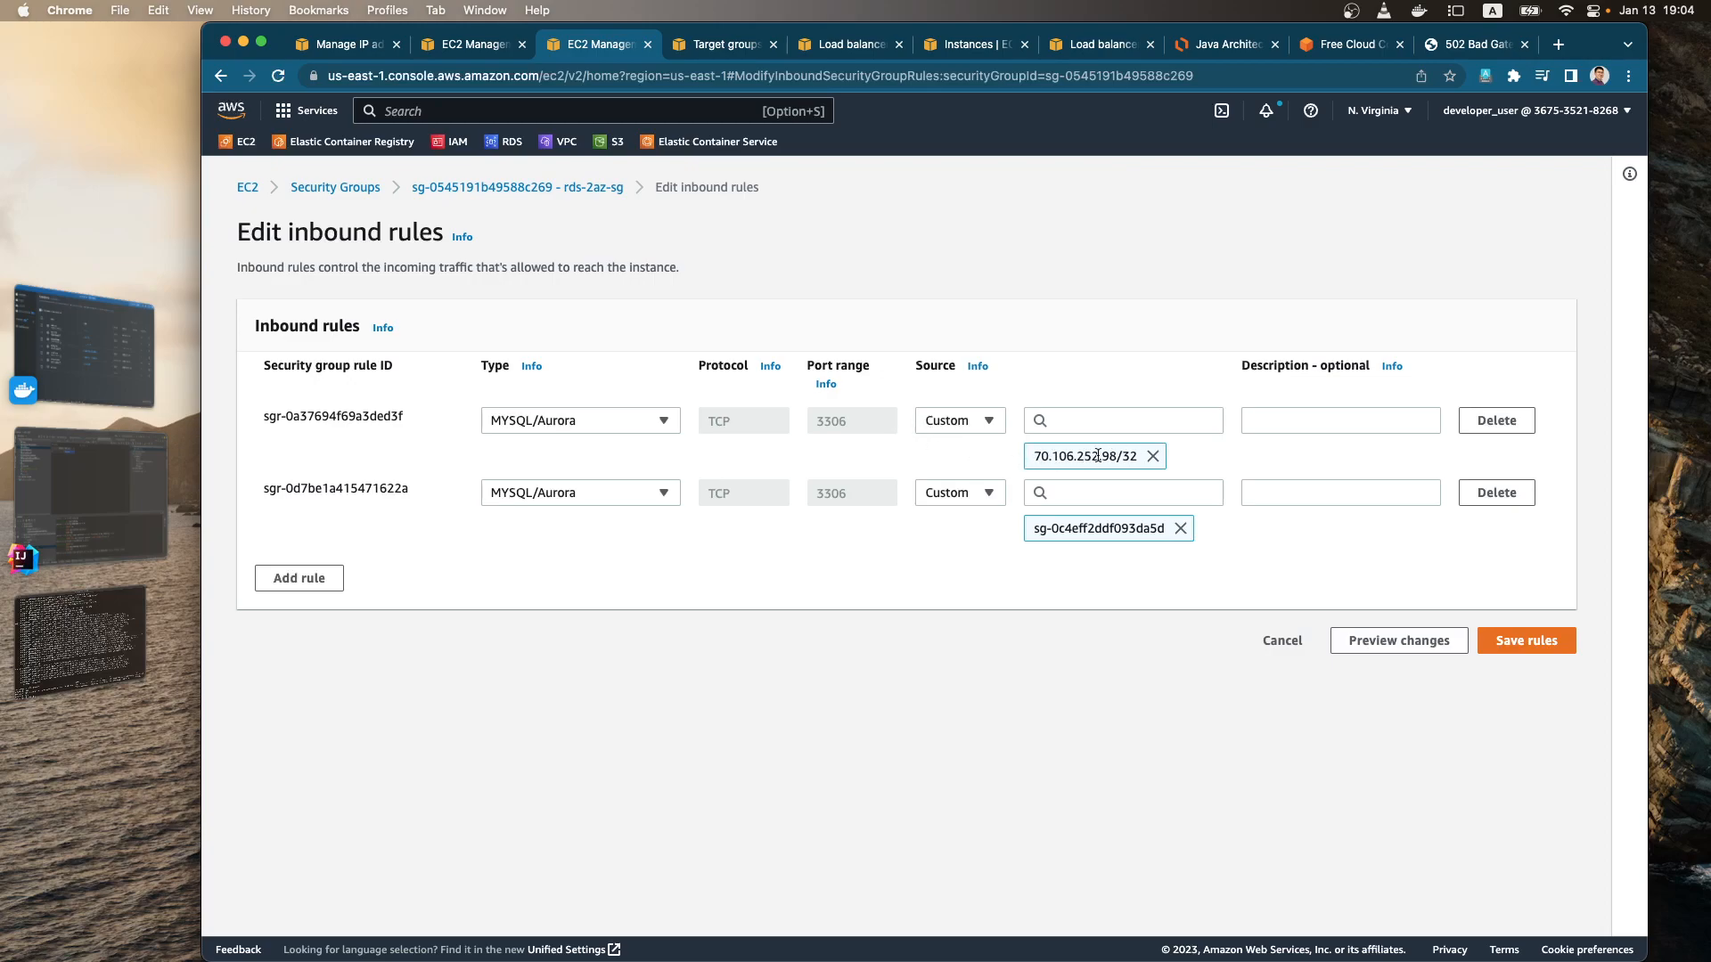
{"action": "left_click", "coordinate": [1497, 420]}
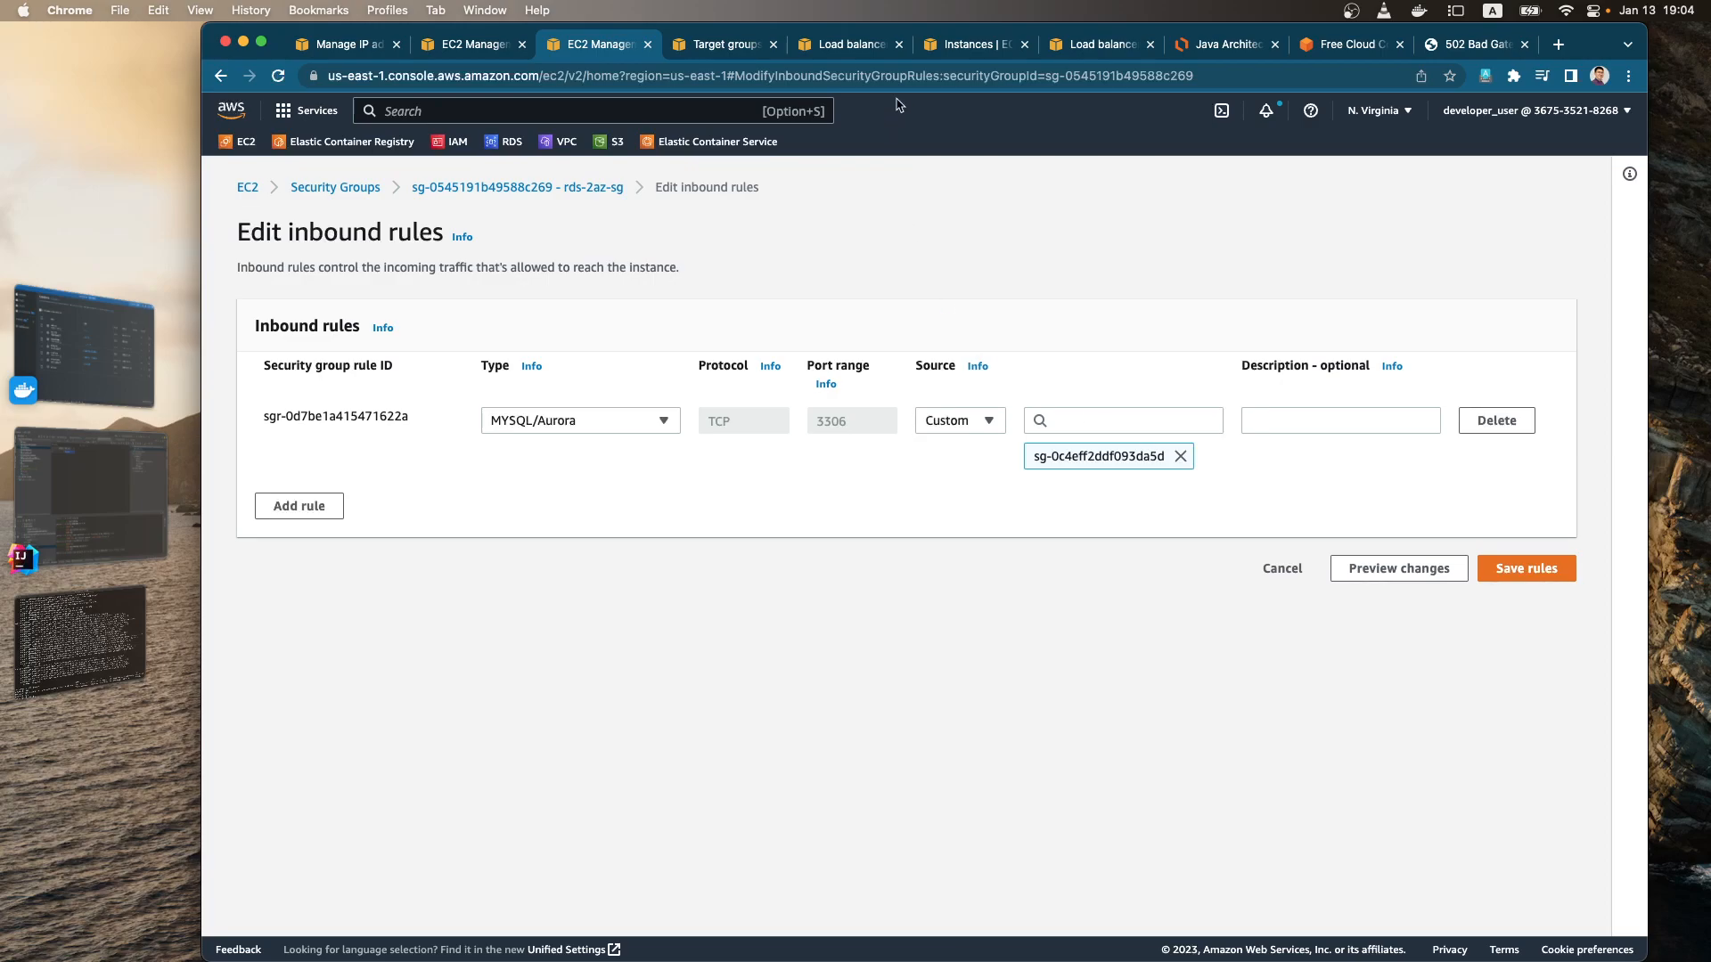
Step: Look up the security group of the unnamed running Auto Scaling instance, and return to the rds-2az-sg inbound rules
{"action": "left_click", "coordinate": [477, 46]}
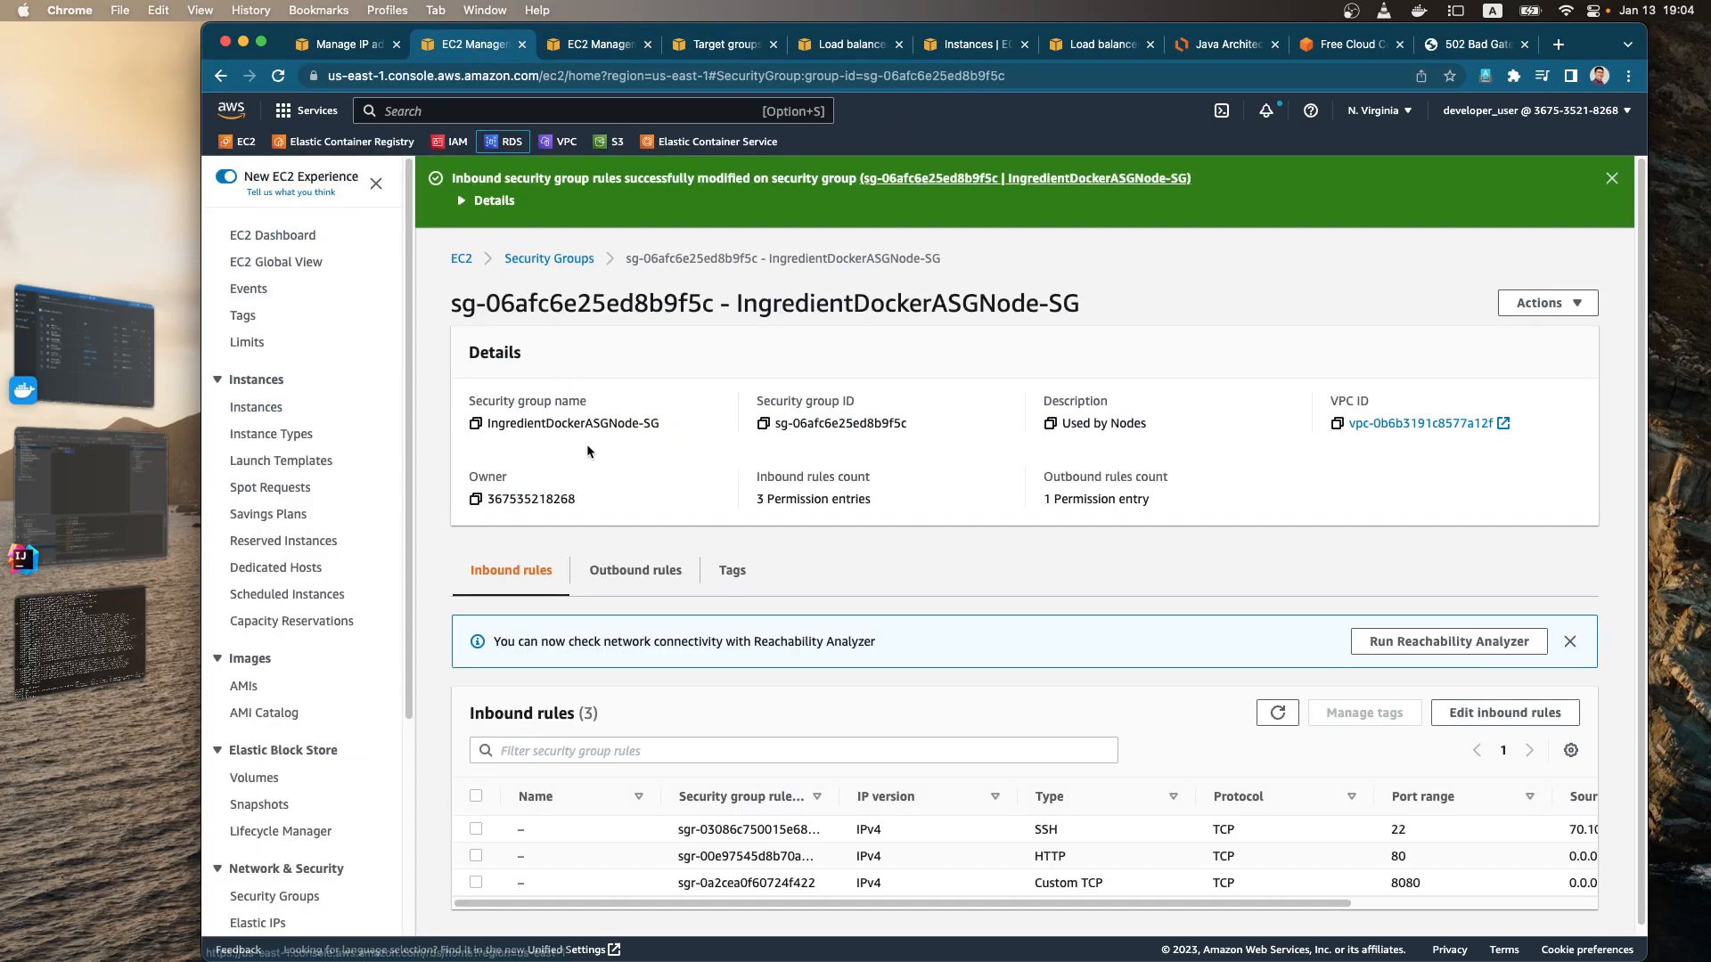
{"action": "left_click", "coordinate": [452, 260]}
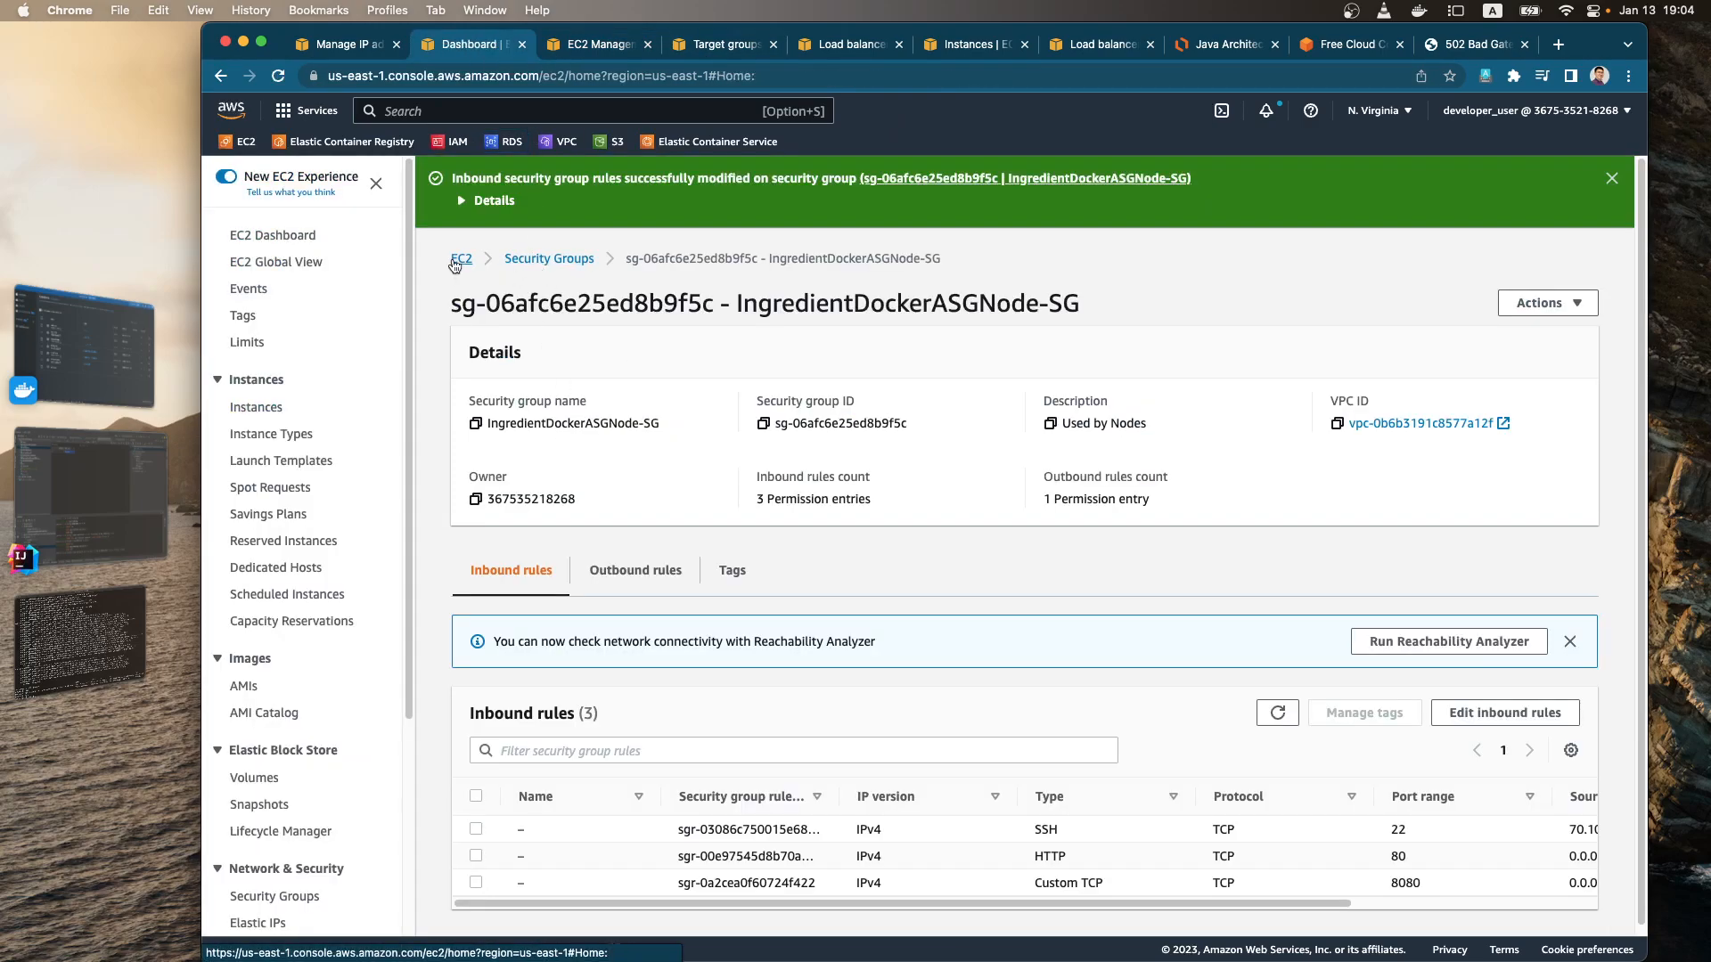
{"action": "left_click", "coordinate": [547, 292]}
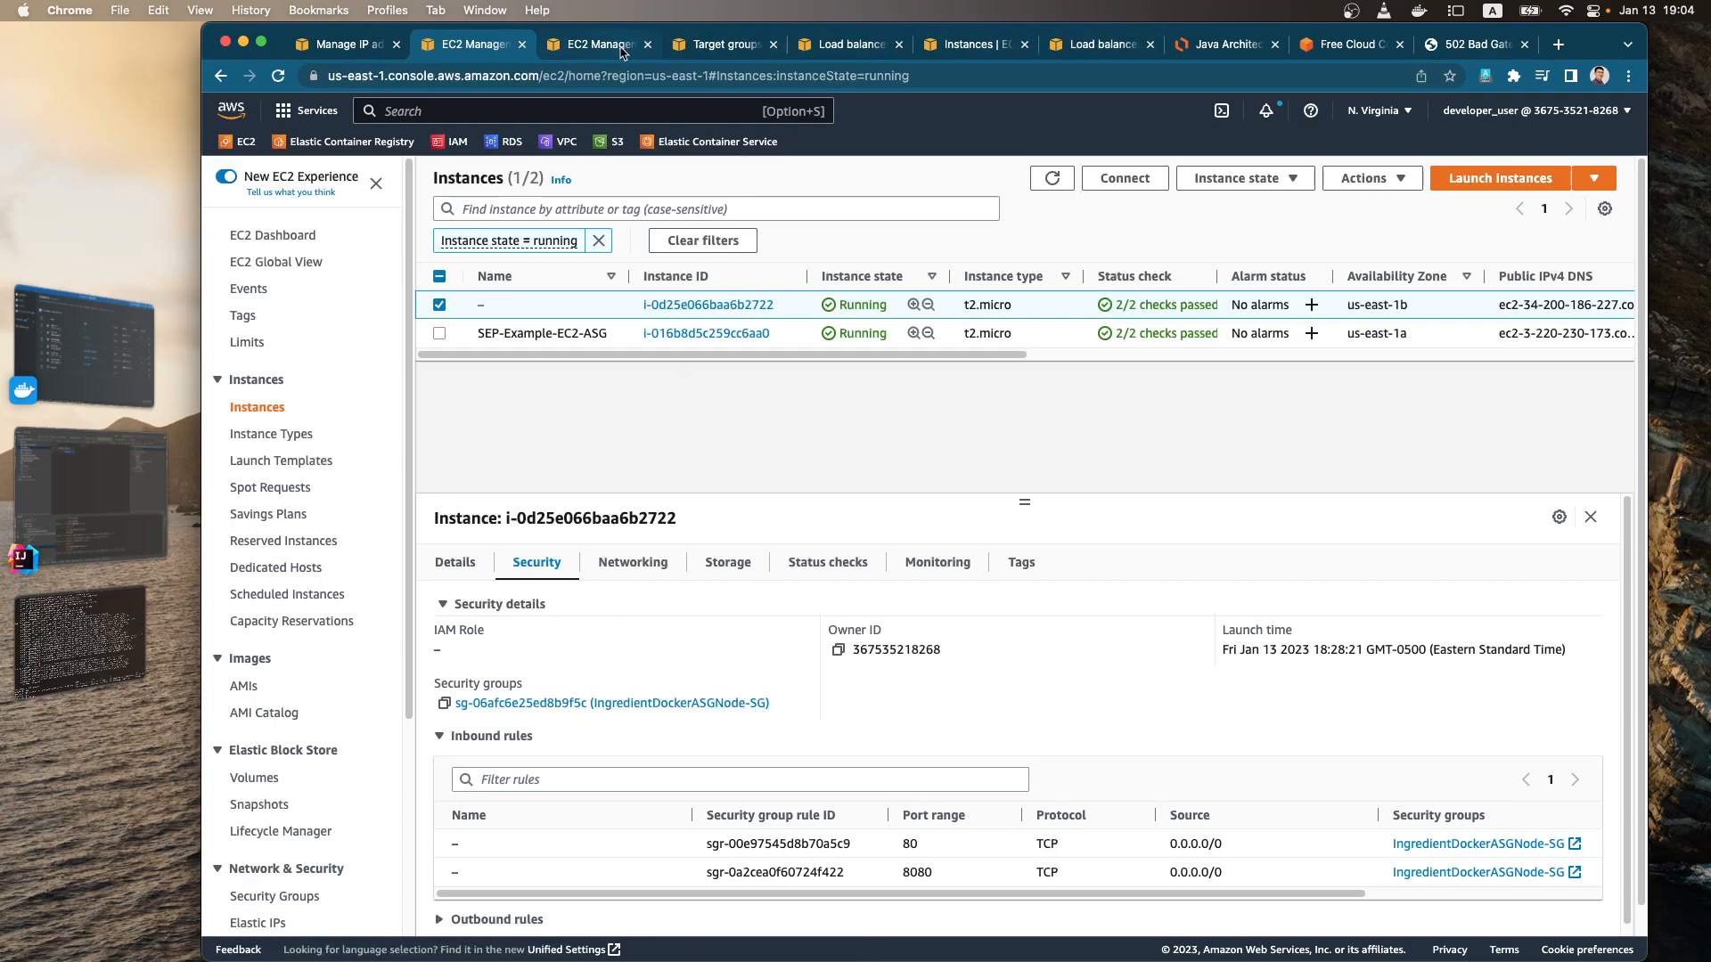
{"action": "left_click", "coordinate": [602, 46]}
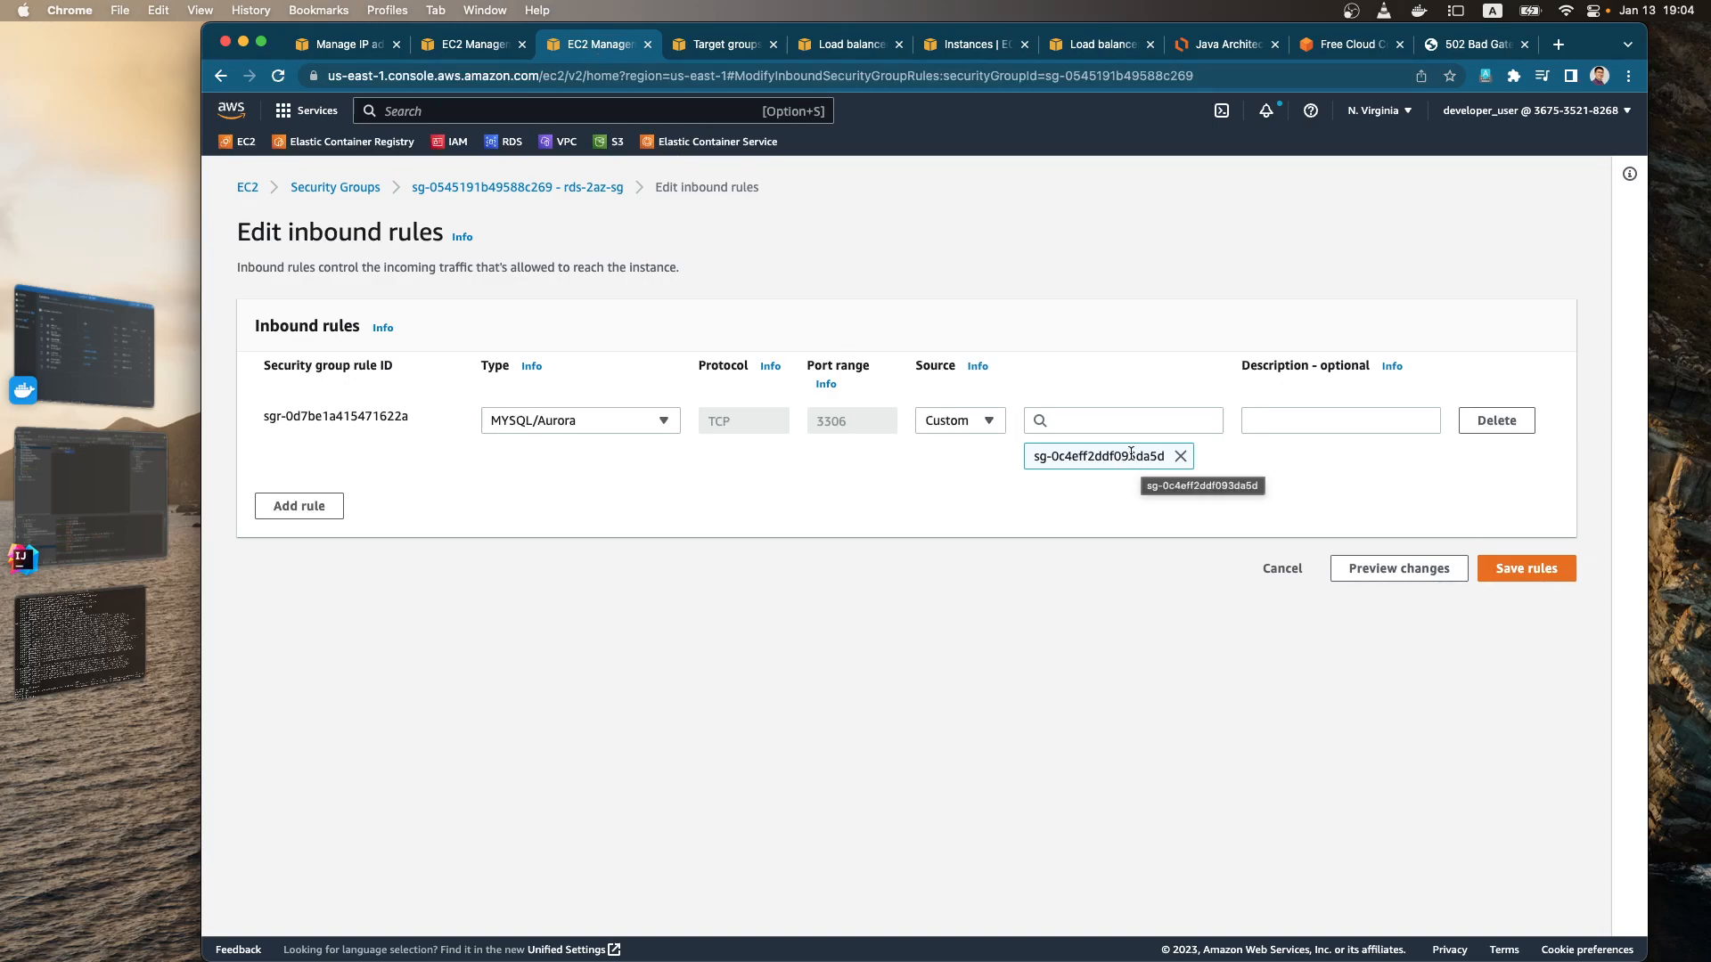
Step: Add a MYSQL/Aurora inbound rule with the IngredientDockerASGNode-SG security group as custom source and save the rules
{"action": "left_click", "coordinate": [306, 506]}
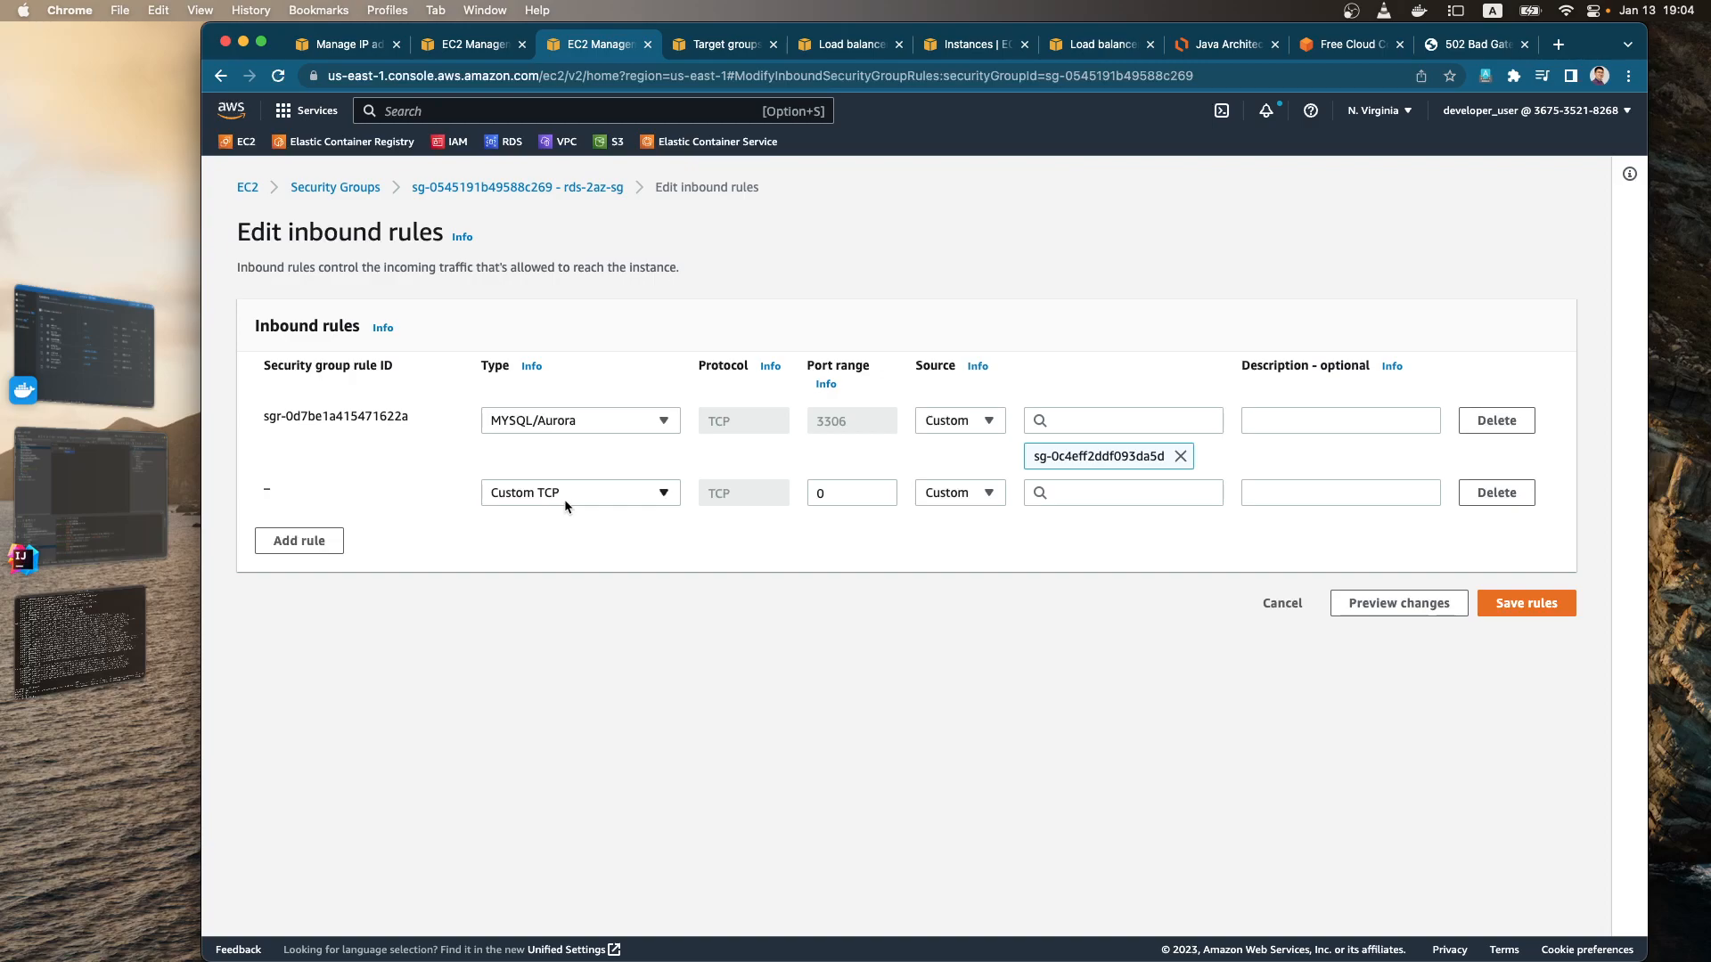
{"action": "left_click", "coordinate": [605, 494]}
{"action": "type", "text": "my"}
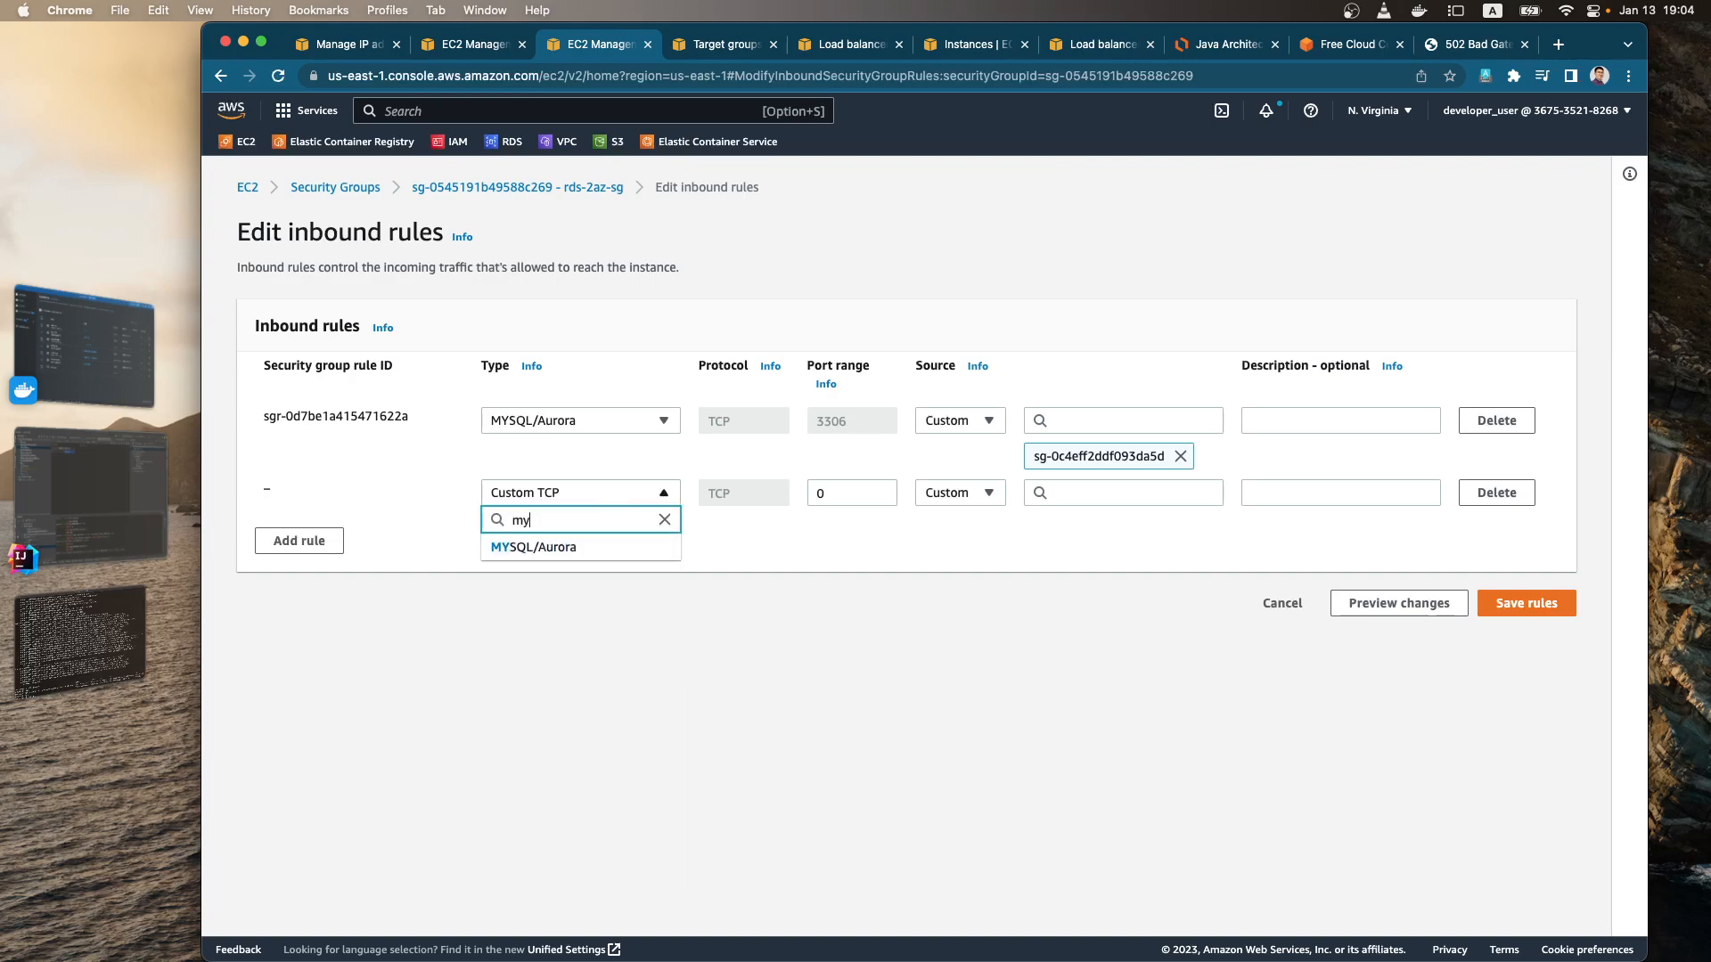
{"action": "left_click", "coordinate": [621, 547]}
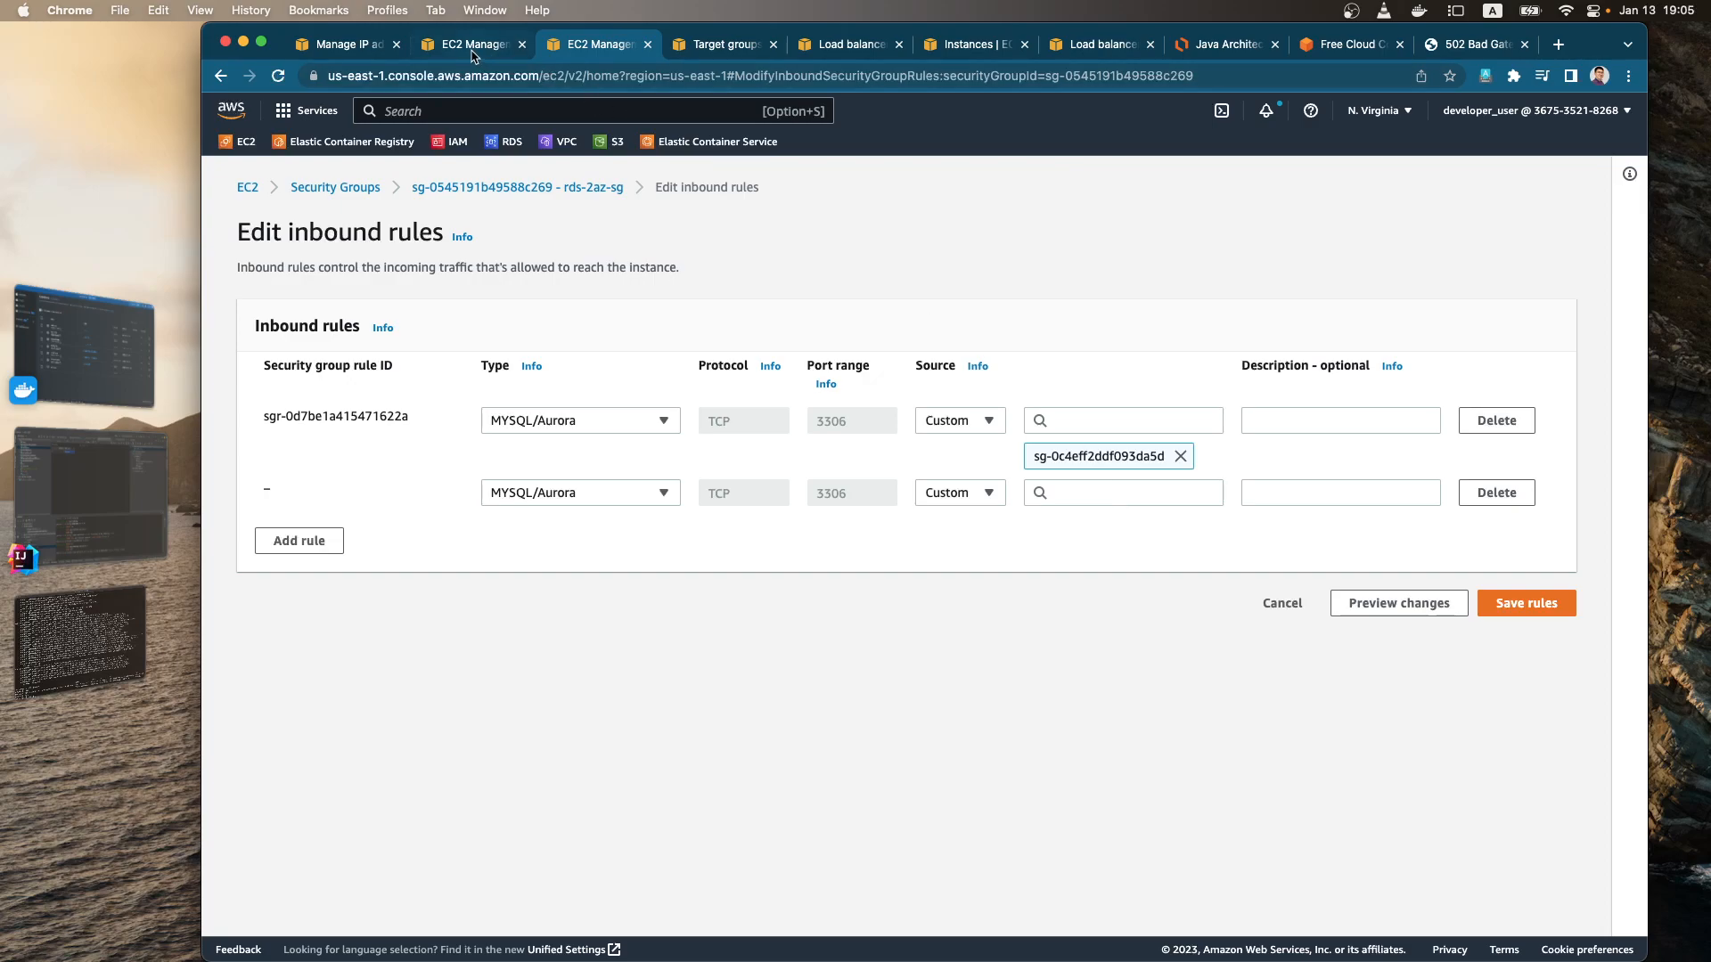
{"action": "left_click", "coordinate": [1138, 498]}
{"action": "scroll", "coordinate": [1158, 677], "scroll_direction": "down", "scroll_amount": 5}
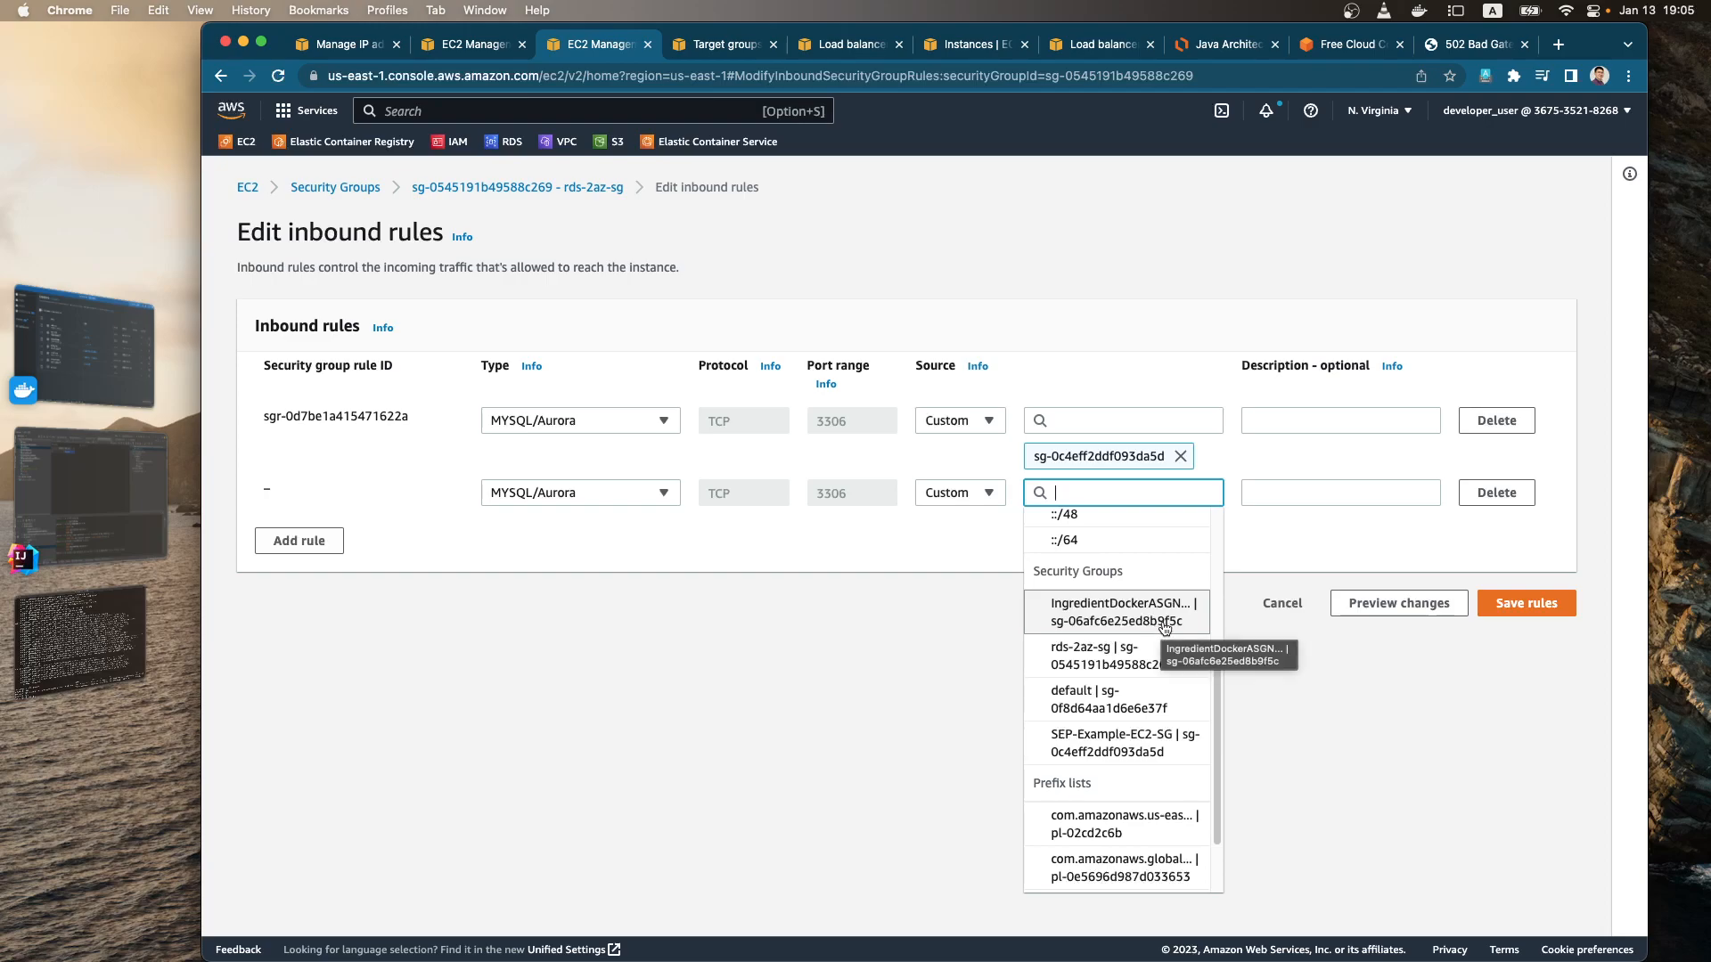
{"action": "left_click", "coordinate": [1164, 624]}
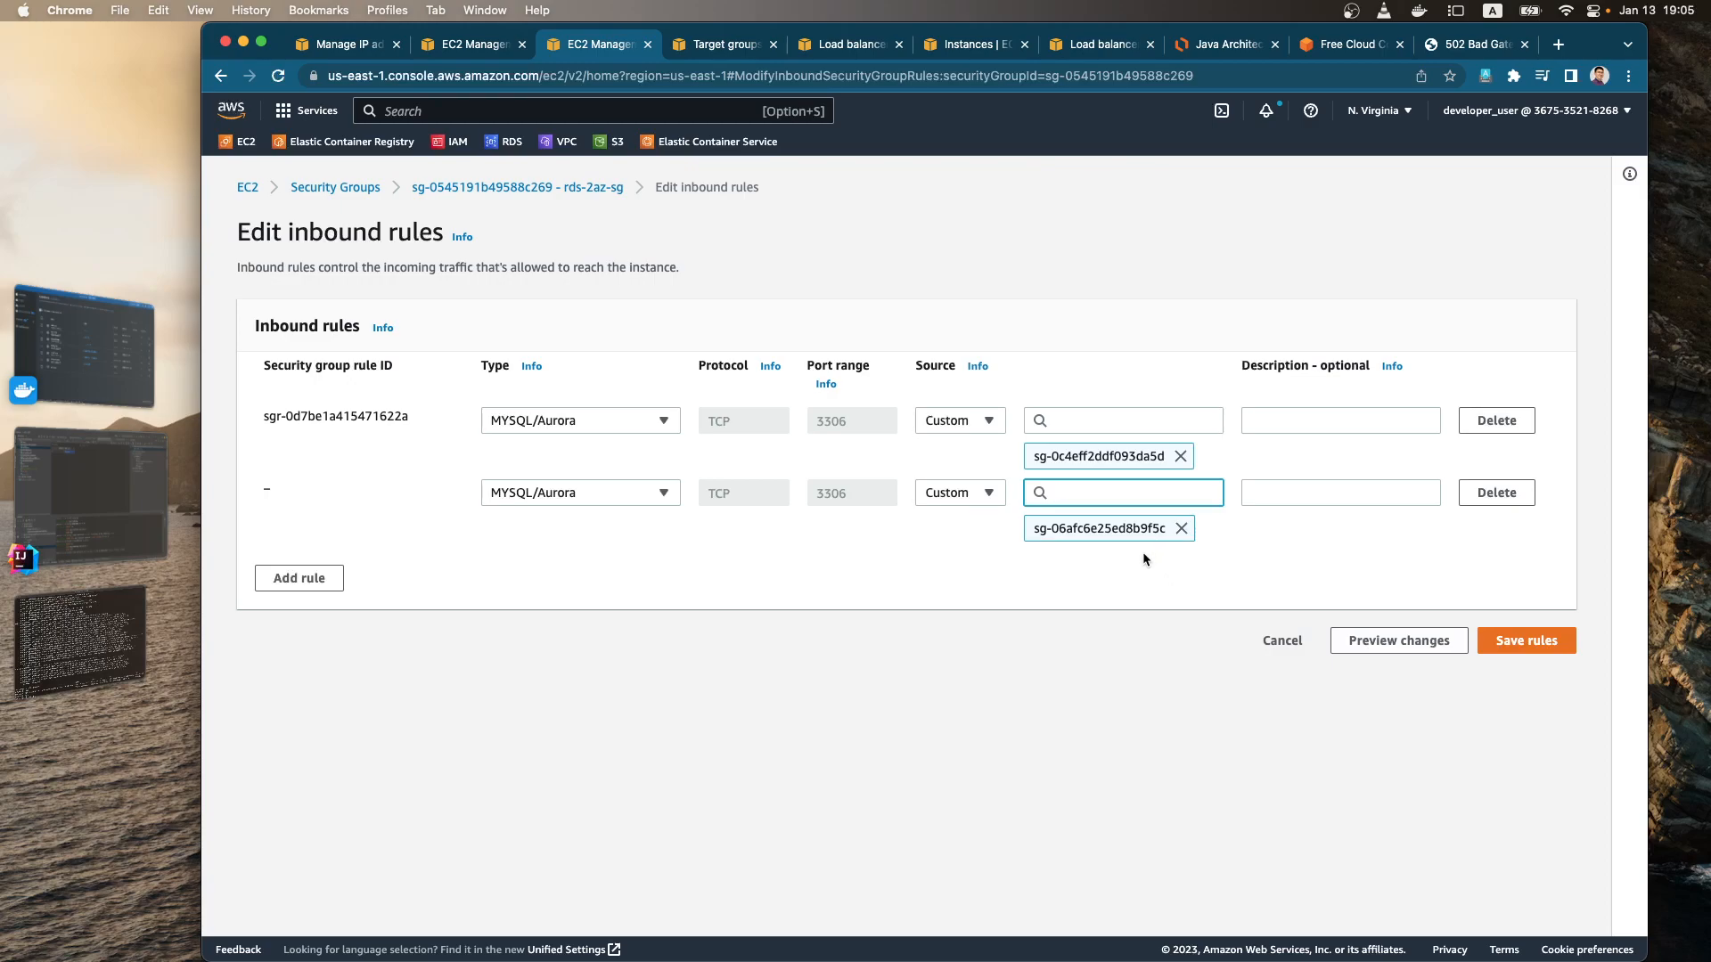
{"action": "left_click", "coordinate": [1526, 641]}
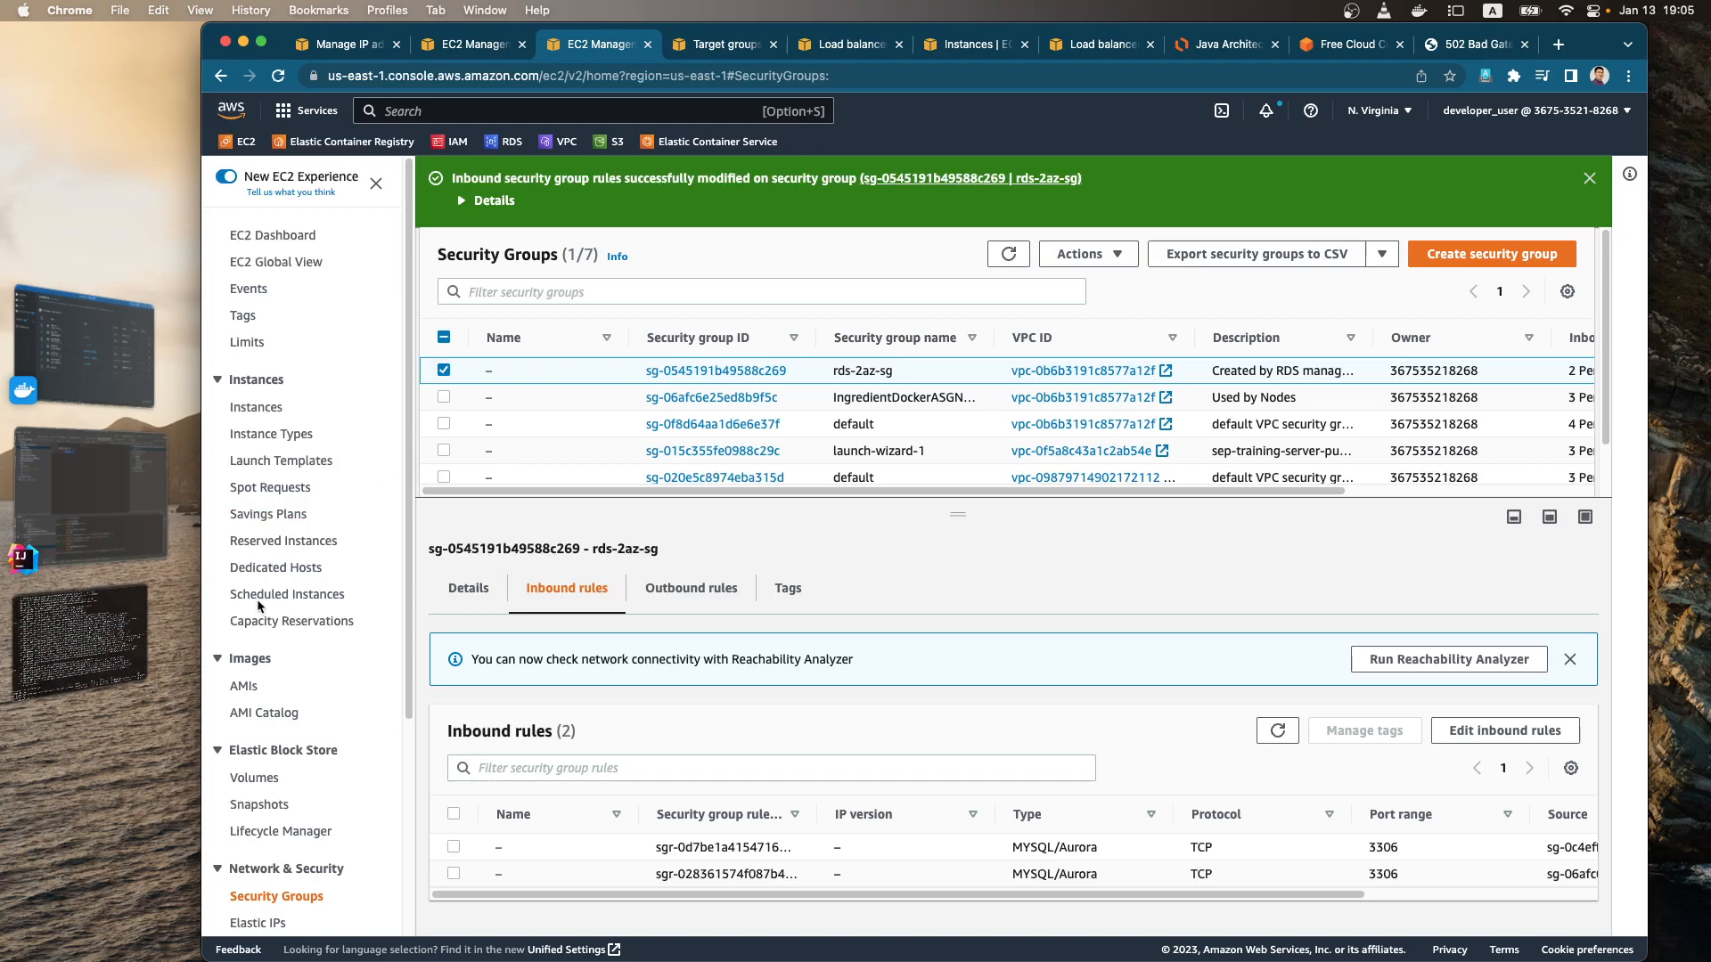
Step: Switch to iTerm2 and run docker ps twice to check the status of the containers
{"action": "left_click", "coordinate": [107, 640]}
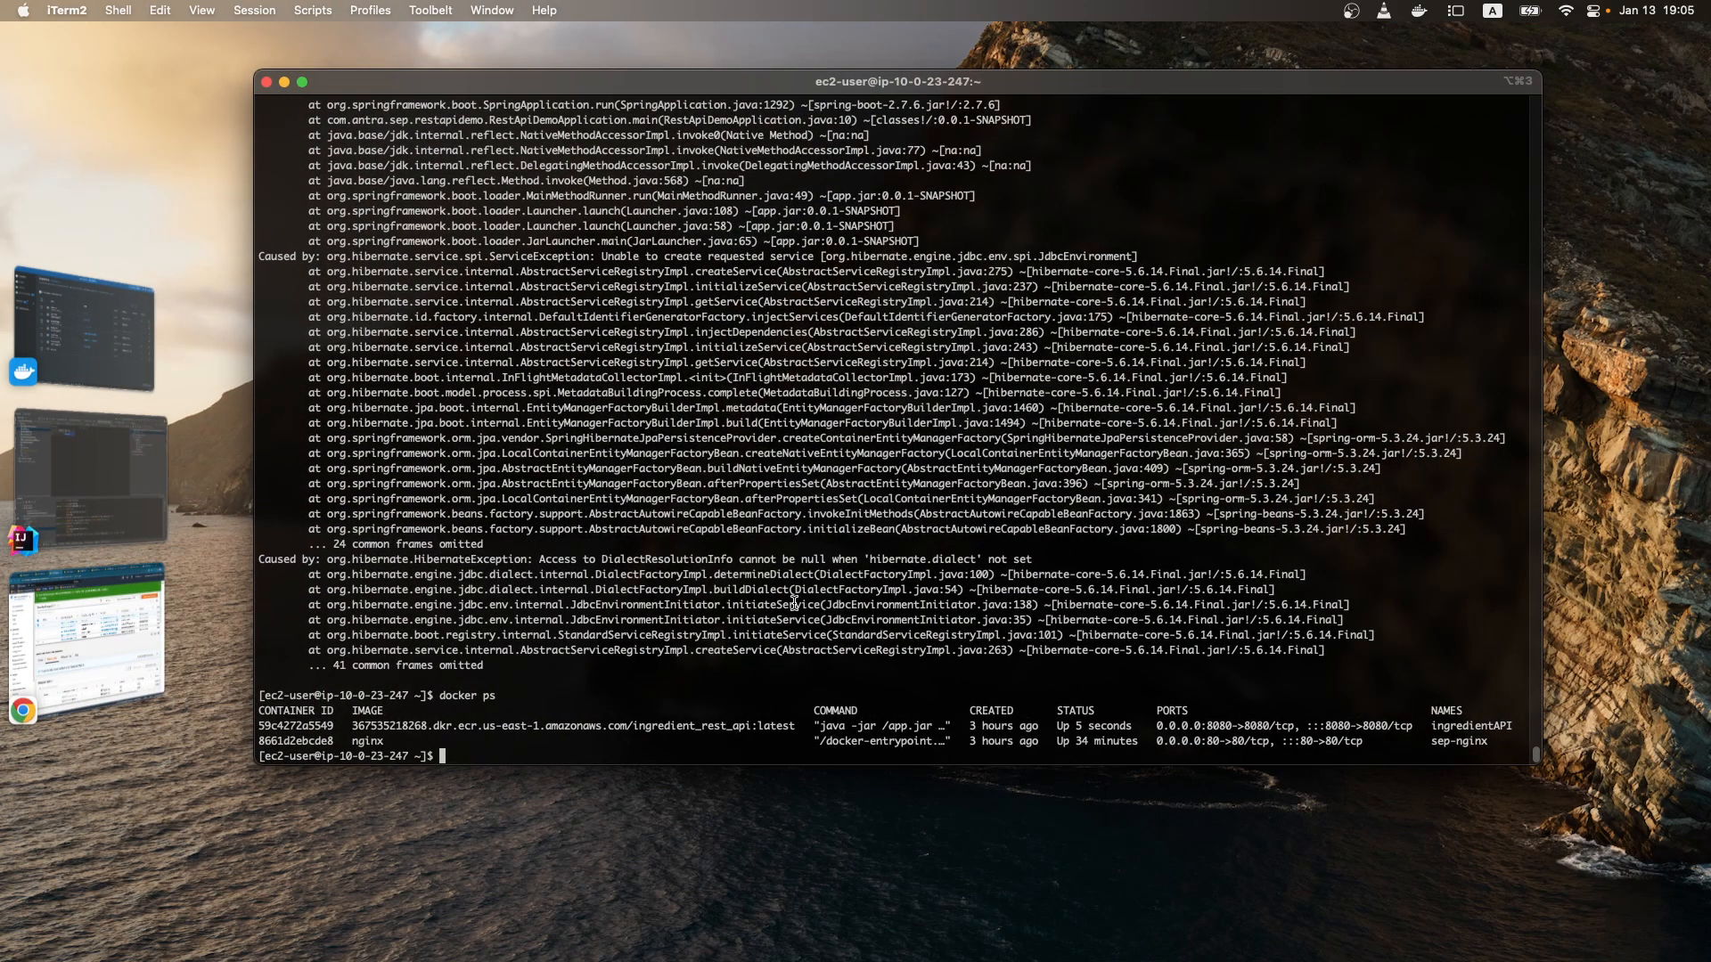
{"action": "key", "text": "Up"}
{"action": "key", "text": "Up"}
{"action": "key", "text": "Down"}
{"action": "key", "text": "Return"}
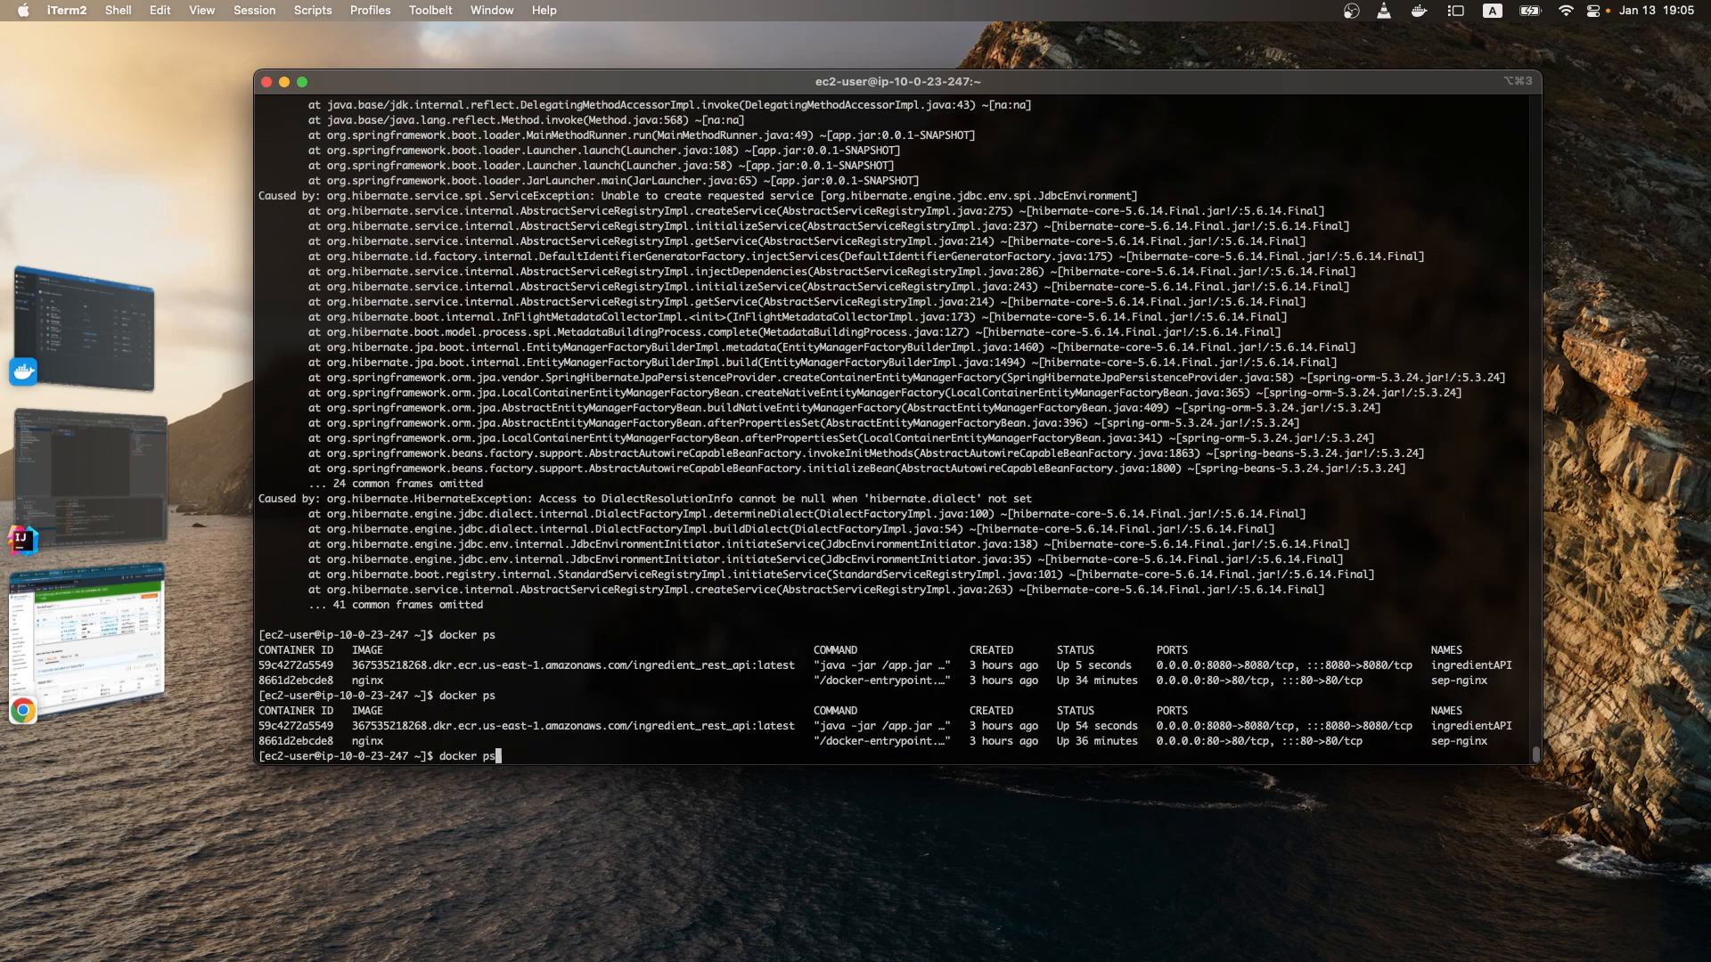
{"action": "key", "text": "Up"}
{"action": "key", "text": "Return"}
Step: Show the ingredientAPI container's logs with docker logs and examine the database connection pool and application startup entries
{"action": "key", "text": "Up"}
{"action": "key", "text": "Up"}
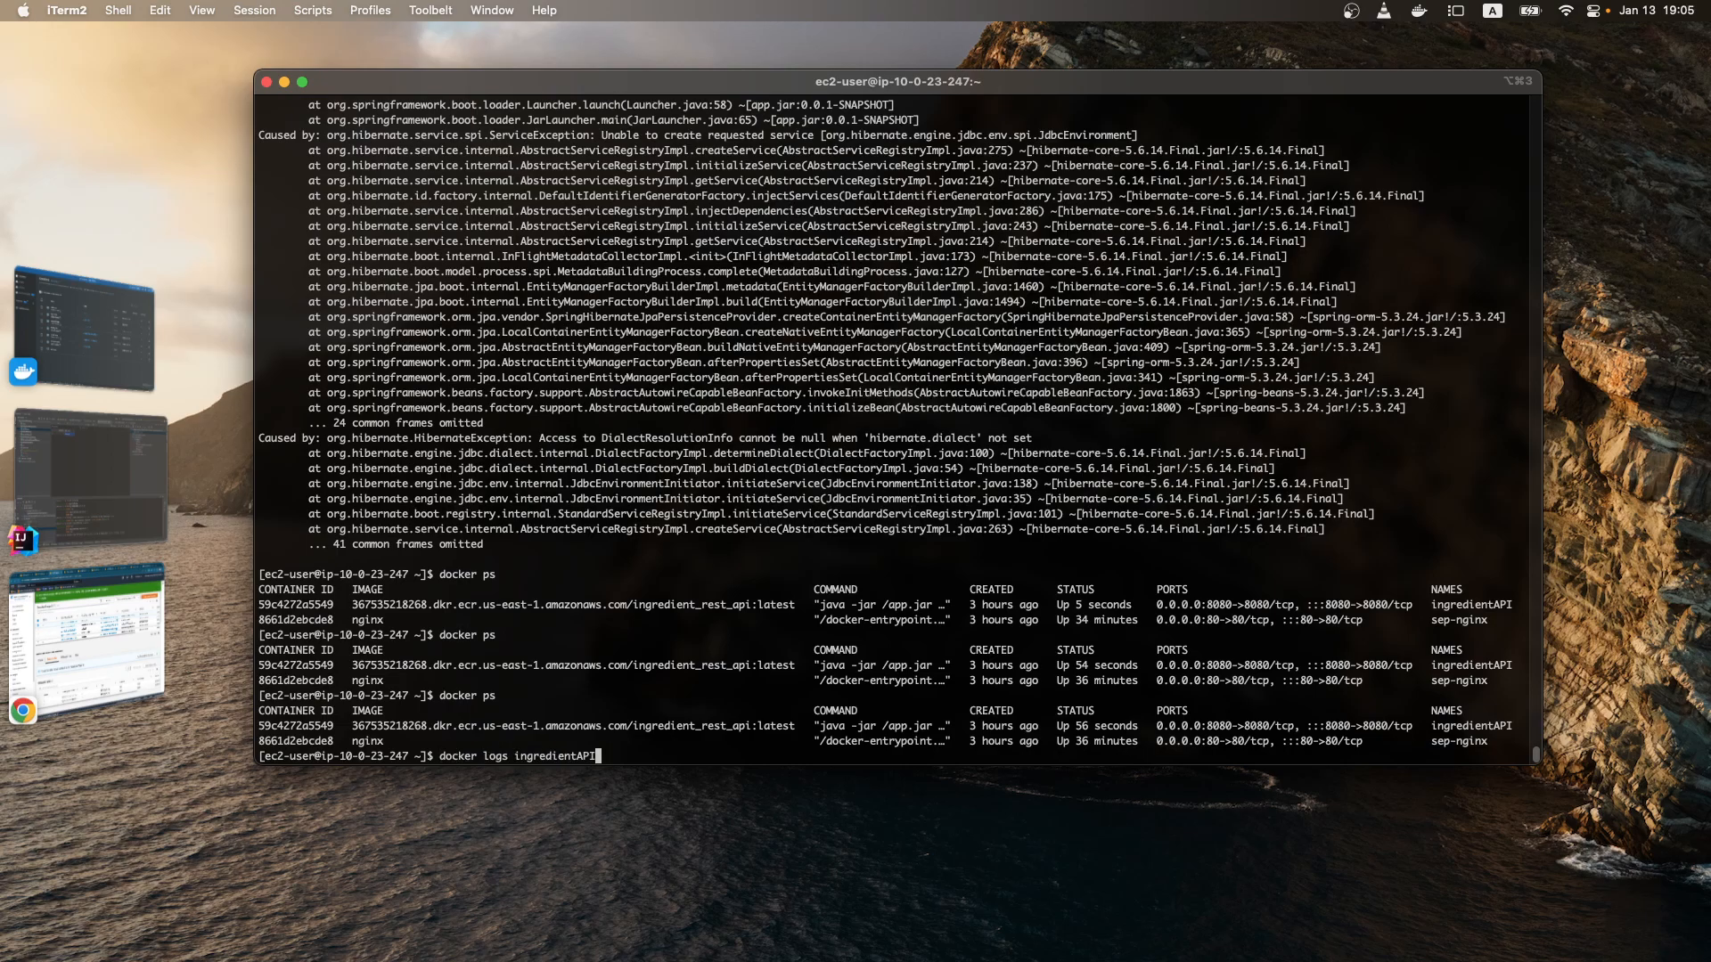
{"action": "key", "text": "Return"}
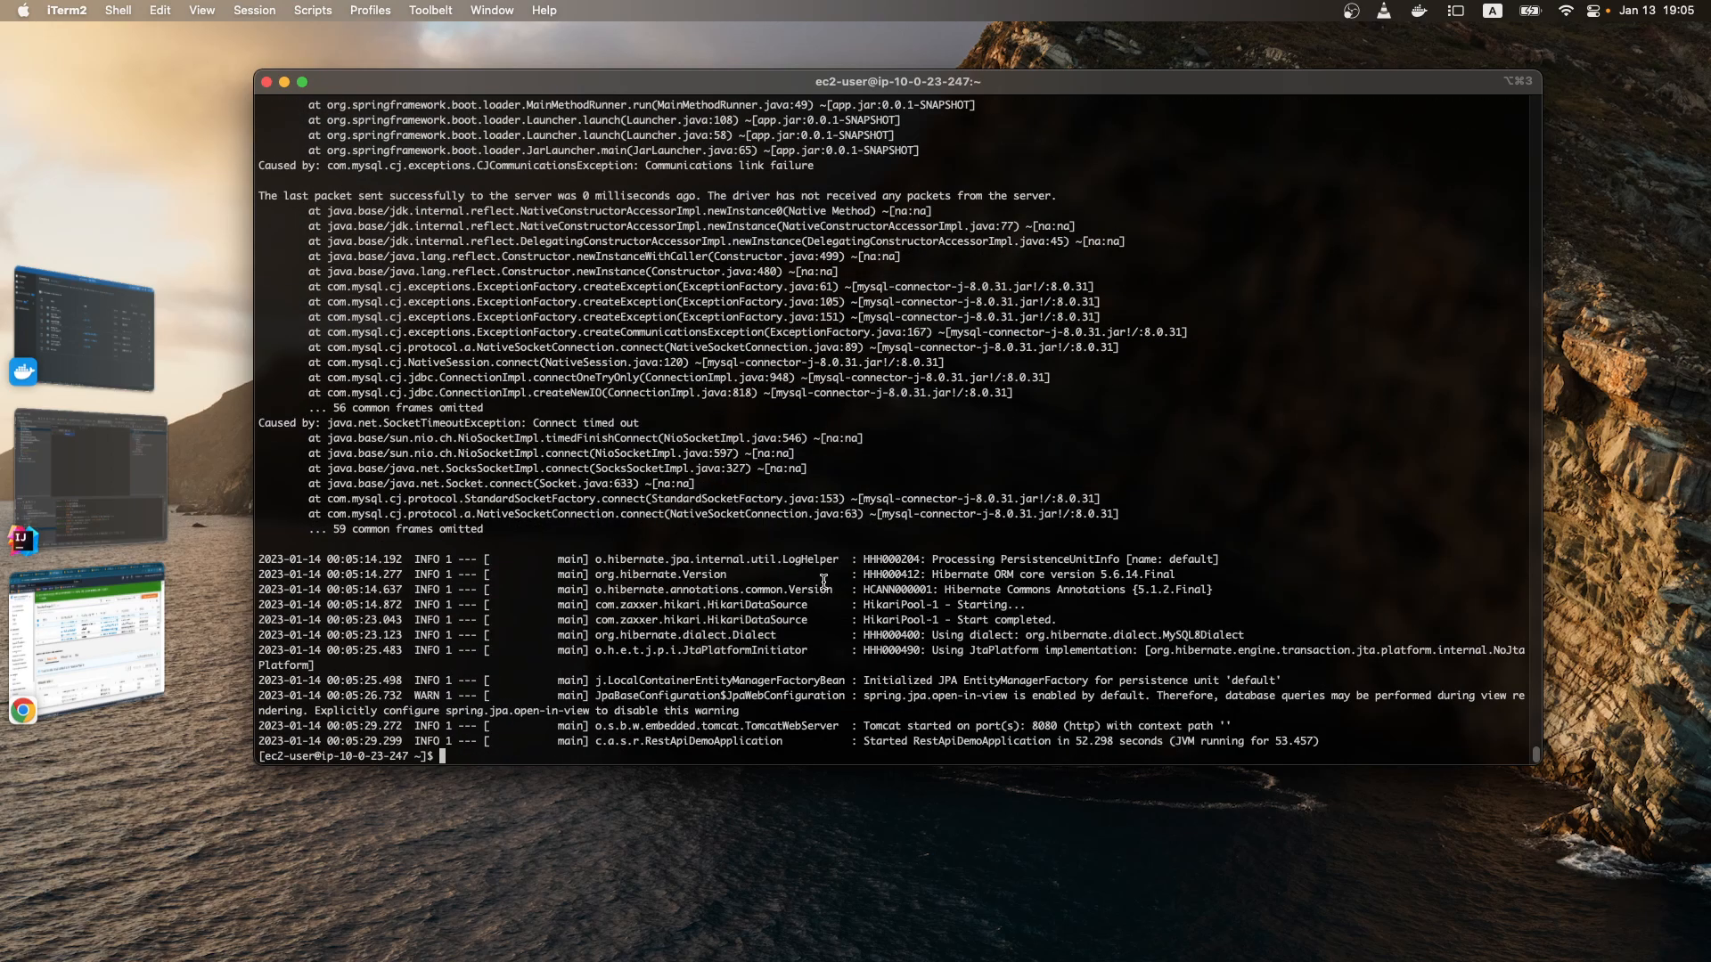
{"action": "left_click_drag", "start_coordinate": [1026, 739], "coordinate": [907, 634]}
{"action": "double_click", "coordinate": [905, 614]}
{"action": "left_click", "coordinate": [898, 607]}
{"action": "triple_click", "coordinate": [897, 604]}
{"action": "left_click", "coordinate": [897, 604]}
Step: Switch to Chrome and reload the load balancer's /ingredient address on port 8080 to test the API response
{"action": "left_click", "coordinate": [112, 644]}
{"action": "left_click", "coordinate": [1475, 45]}
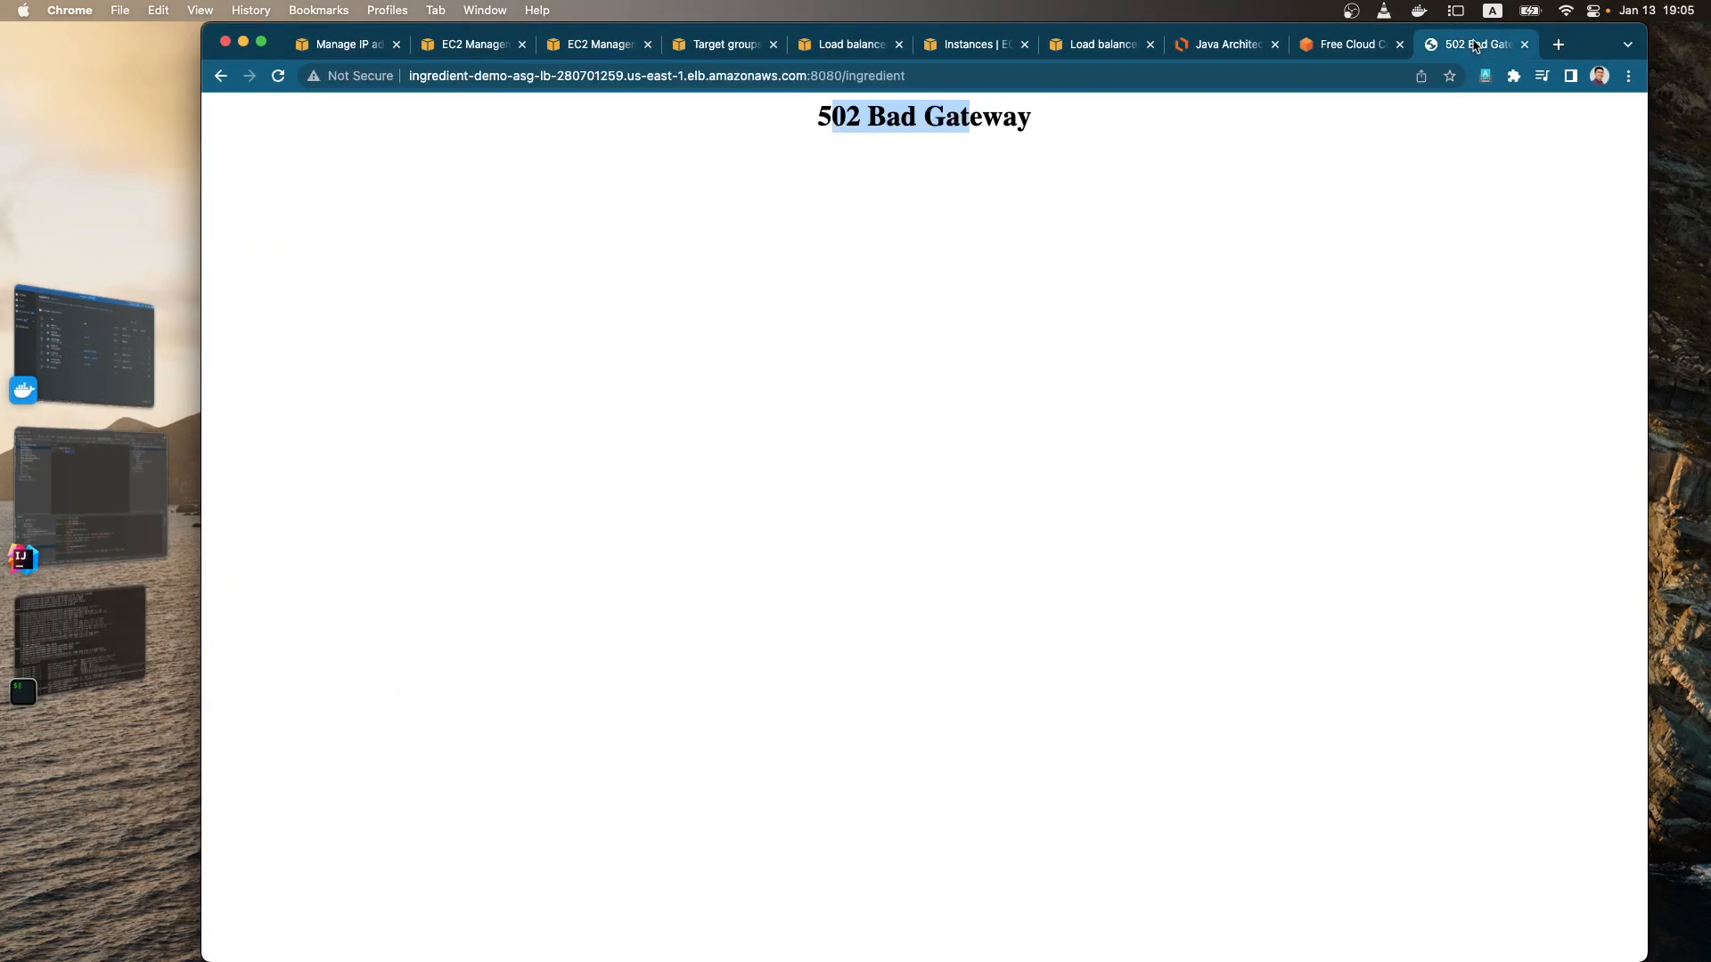
{"action": "left_click", "coordinate": [997, 82]}
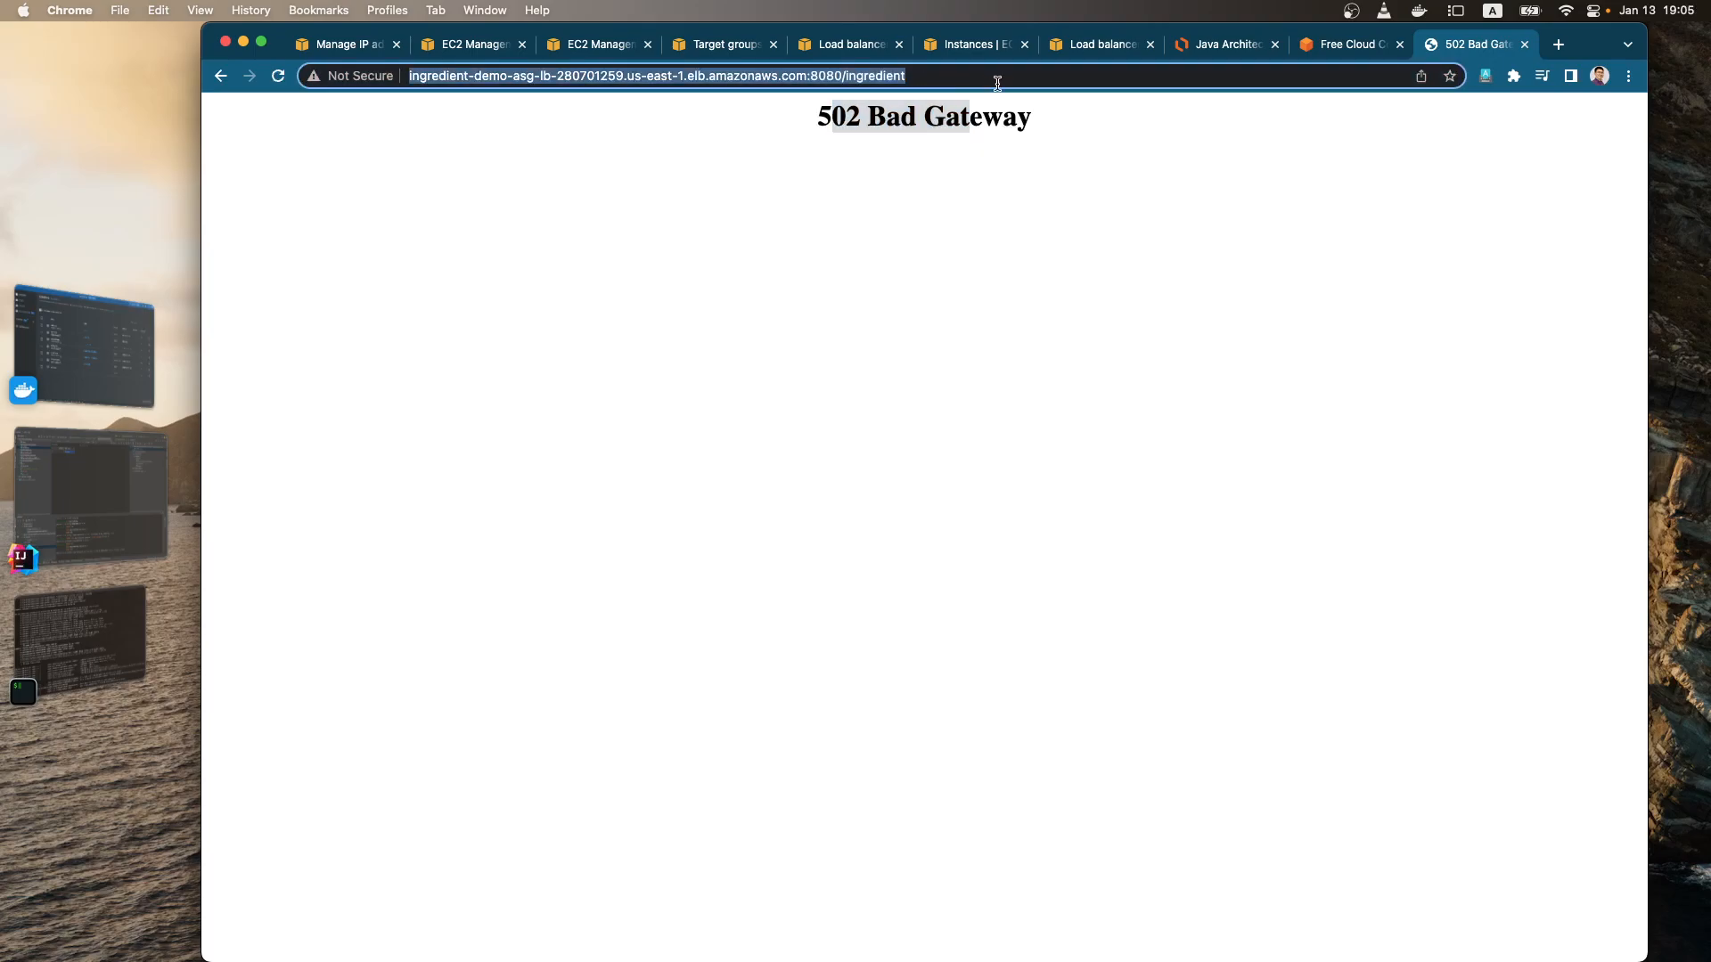
{"action": "key", "text": "Return"}
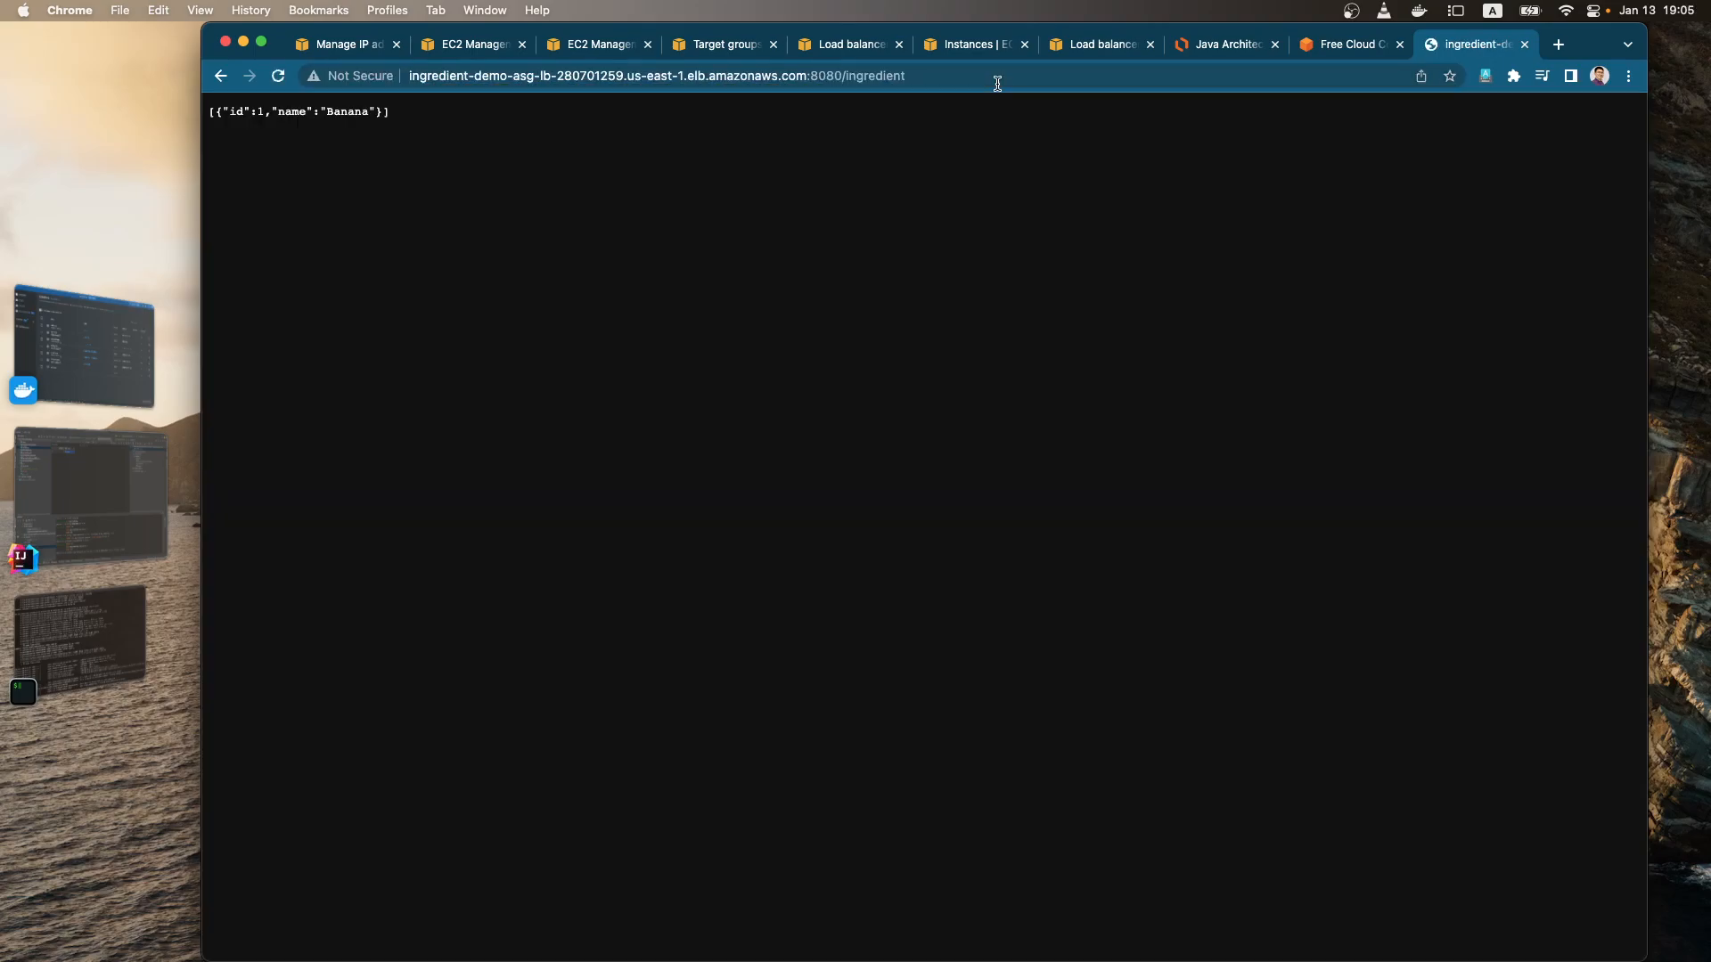
{"action": "left_click_drag", "start_coordinate": [392, 112], "coordinate": [272, 155]}
{"action": "left_click", "coordinate": [936, 79]}
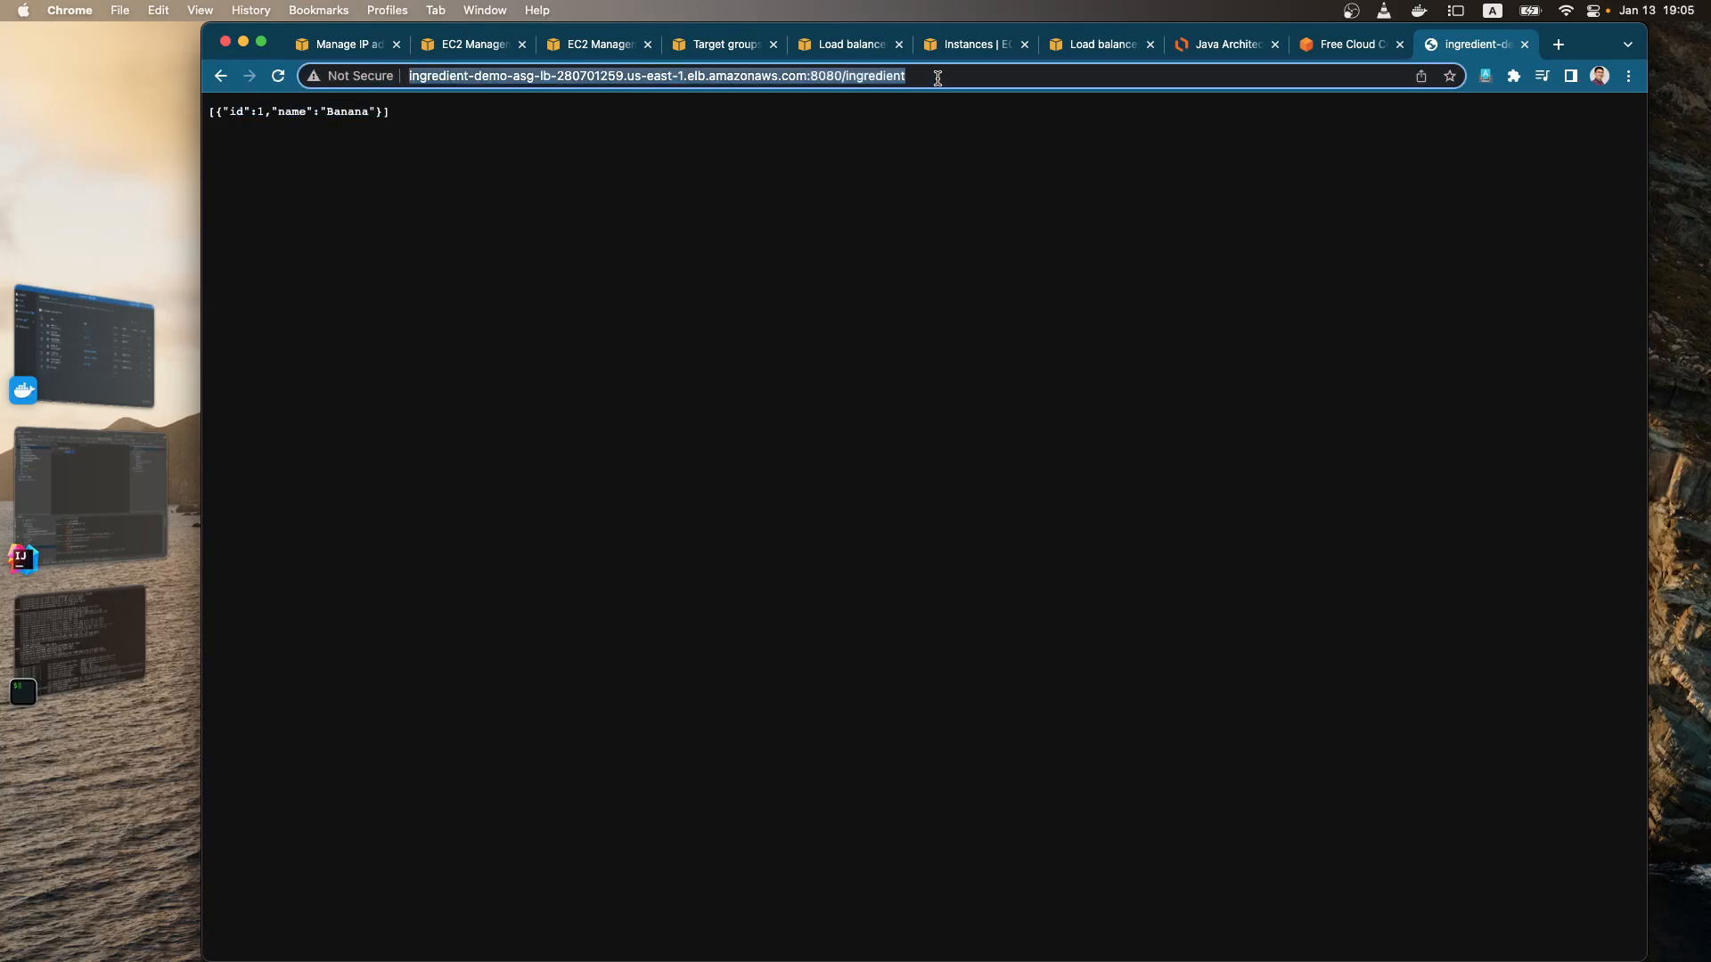
{"action": "left_click", "coordinate": [279, 78]}
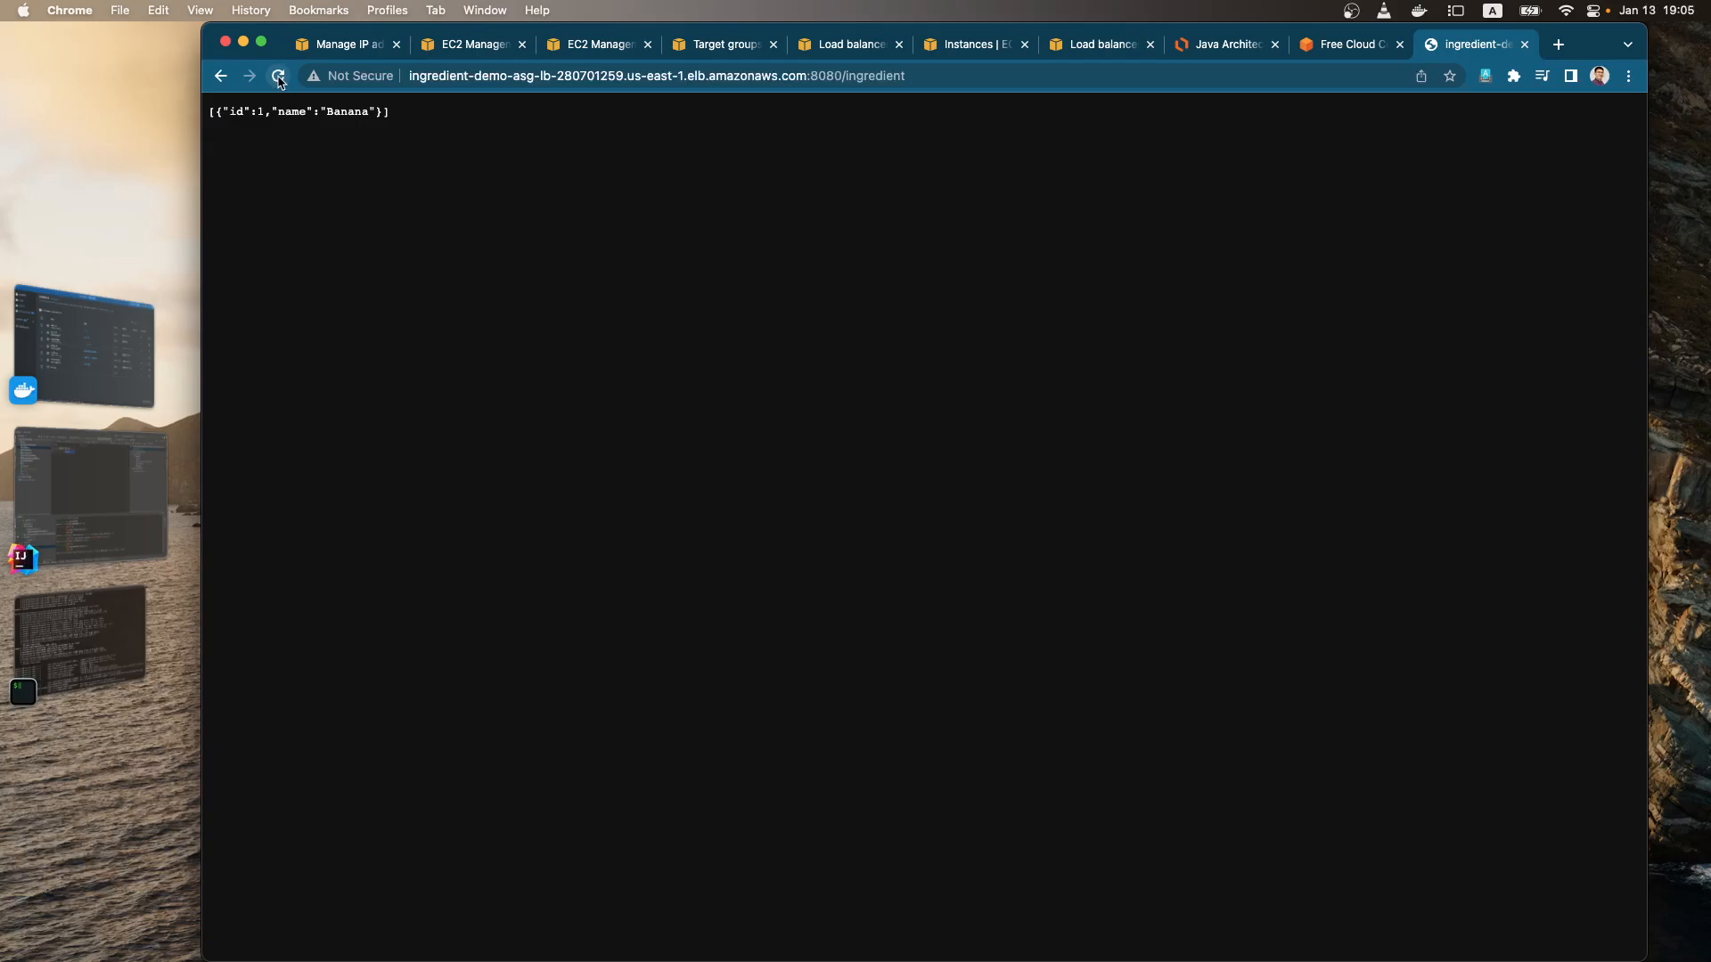
{"action": "left_click", "coordinate": [361, 46]}
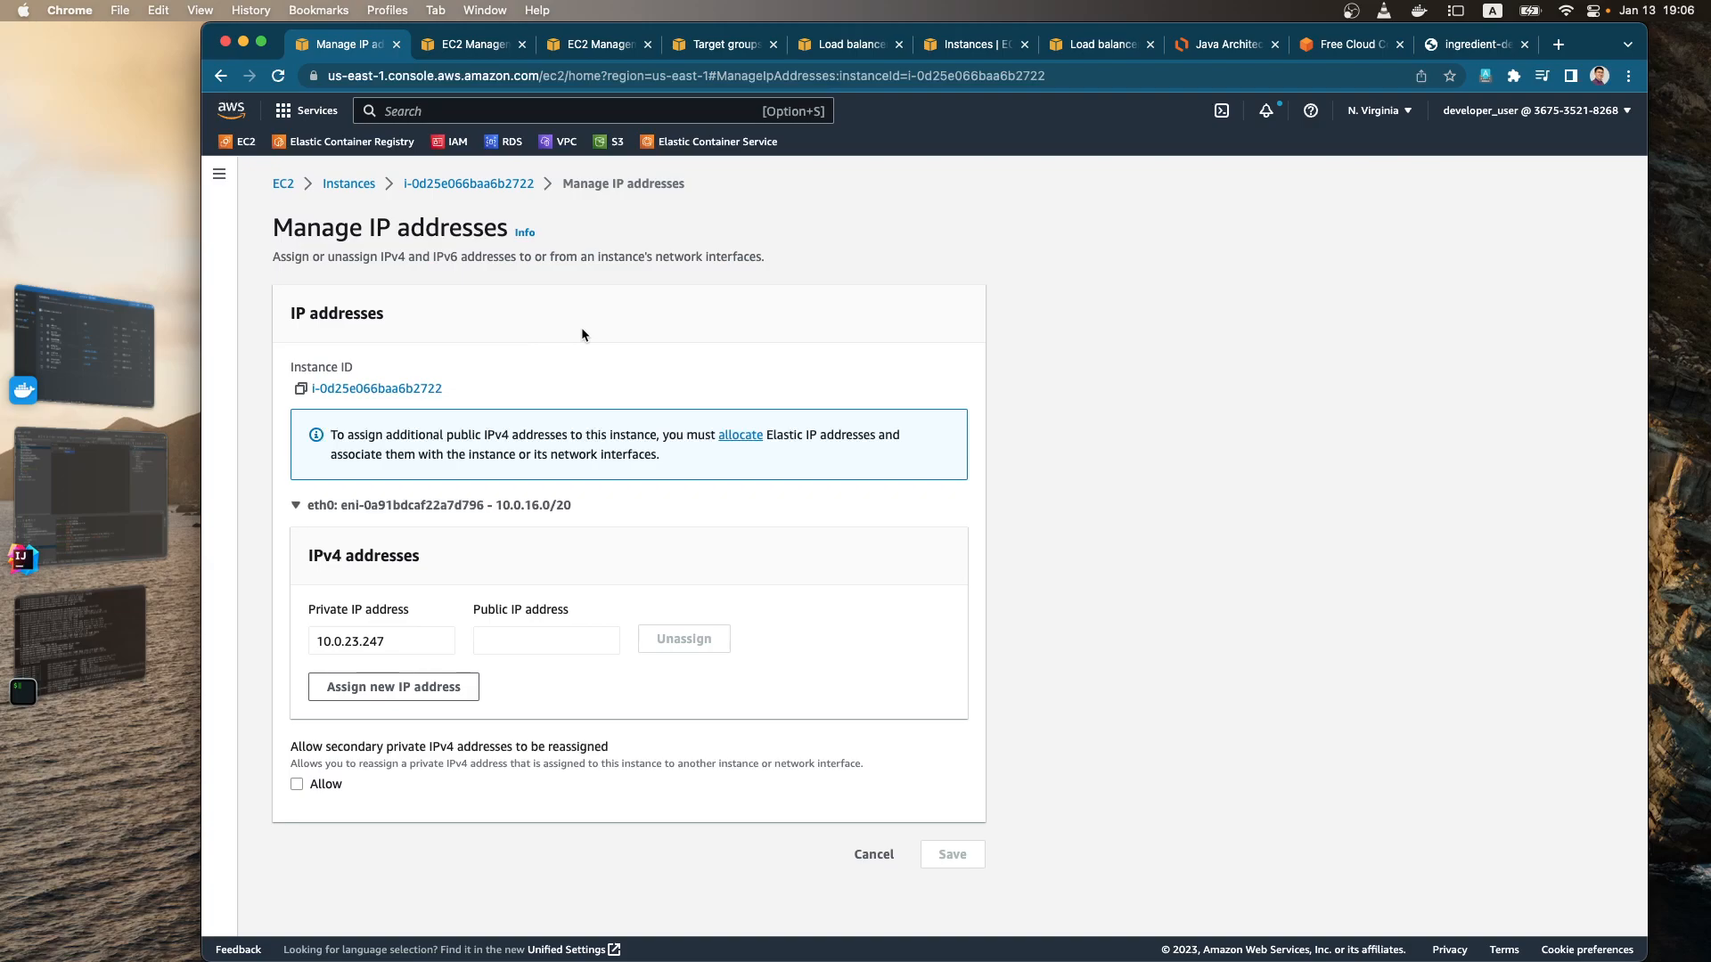
{"action": "left_click", "coordinate": [120, 634]}
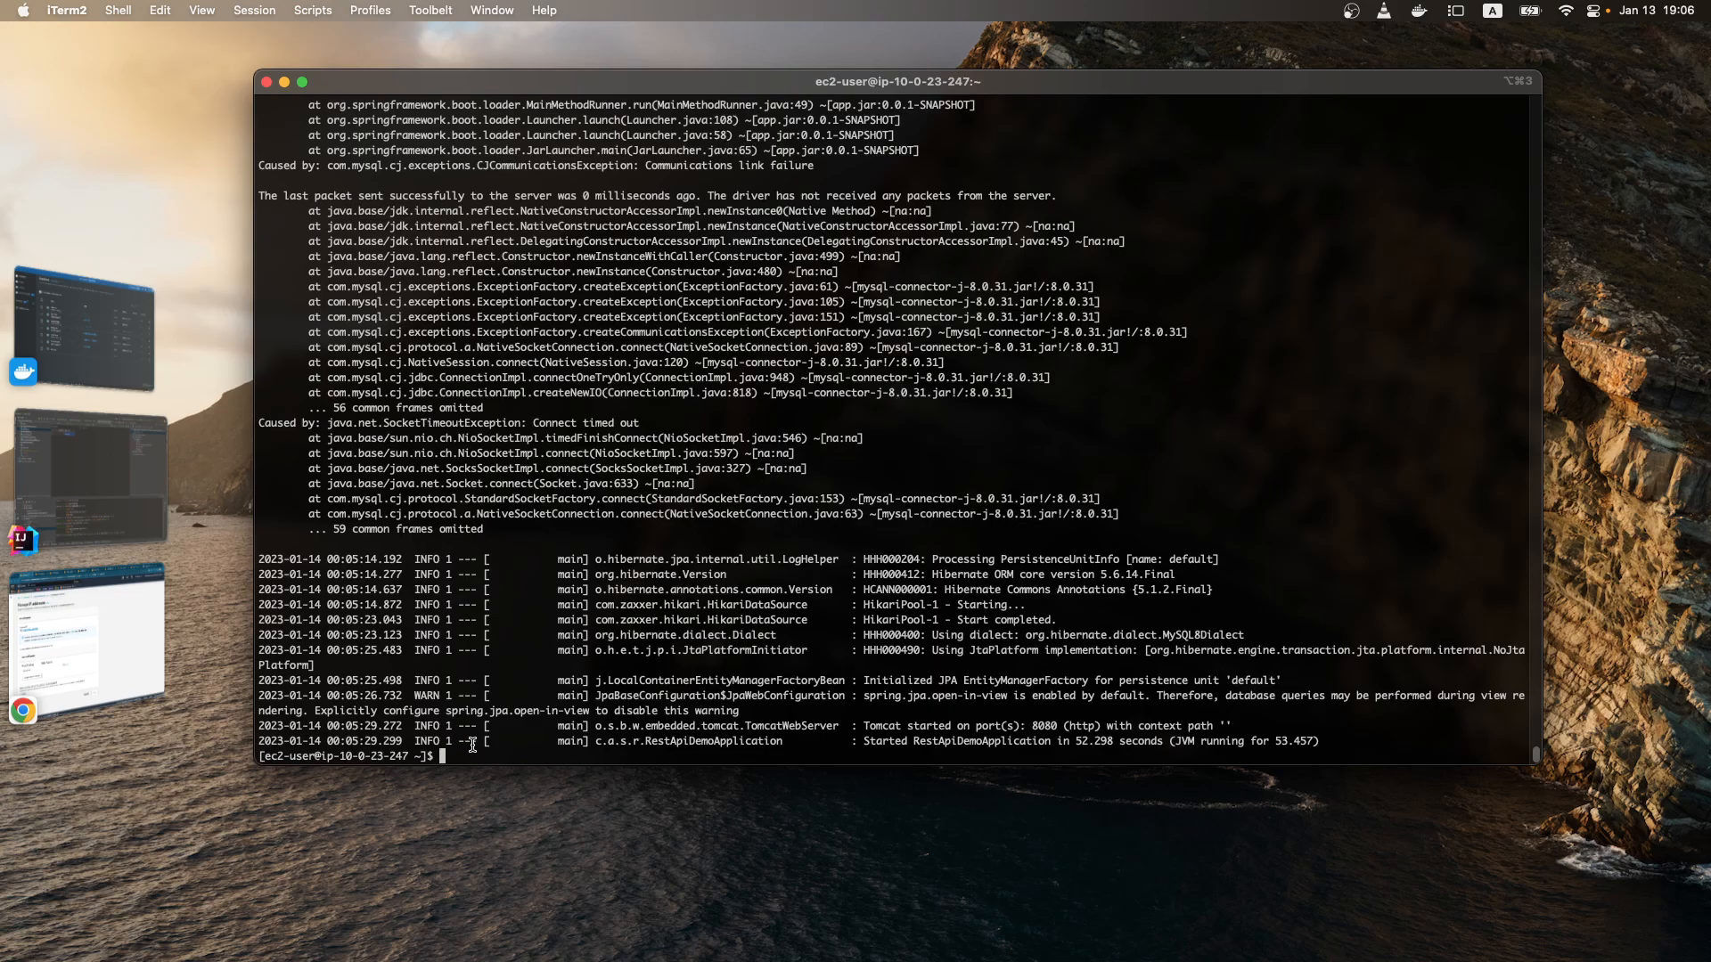
{"action": "left_click", "coordinate": [87, 642]}
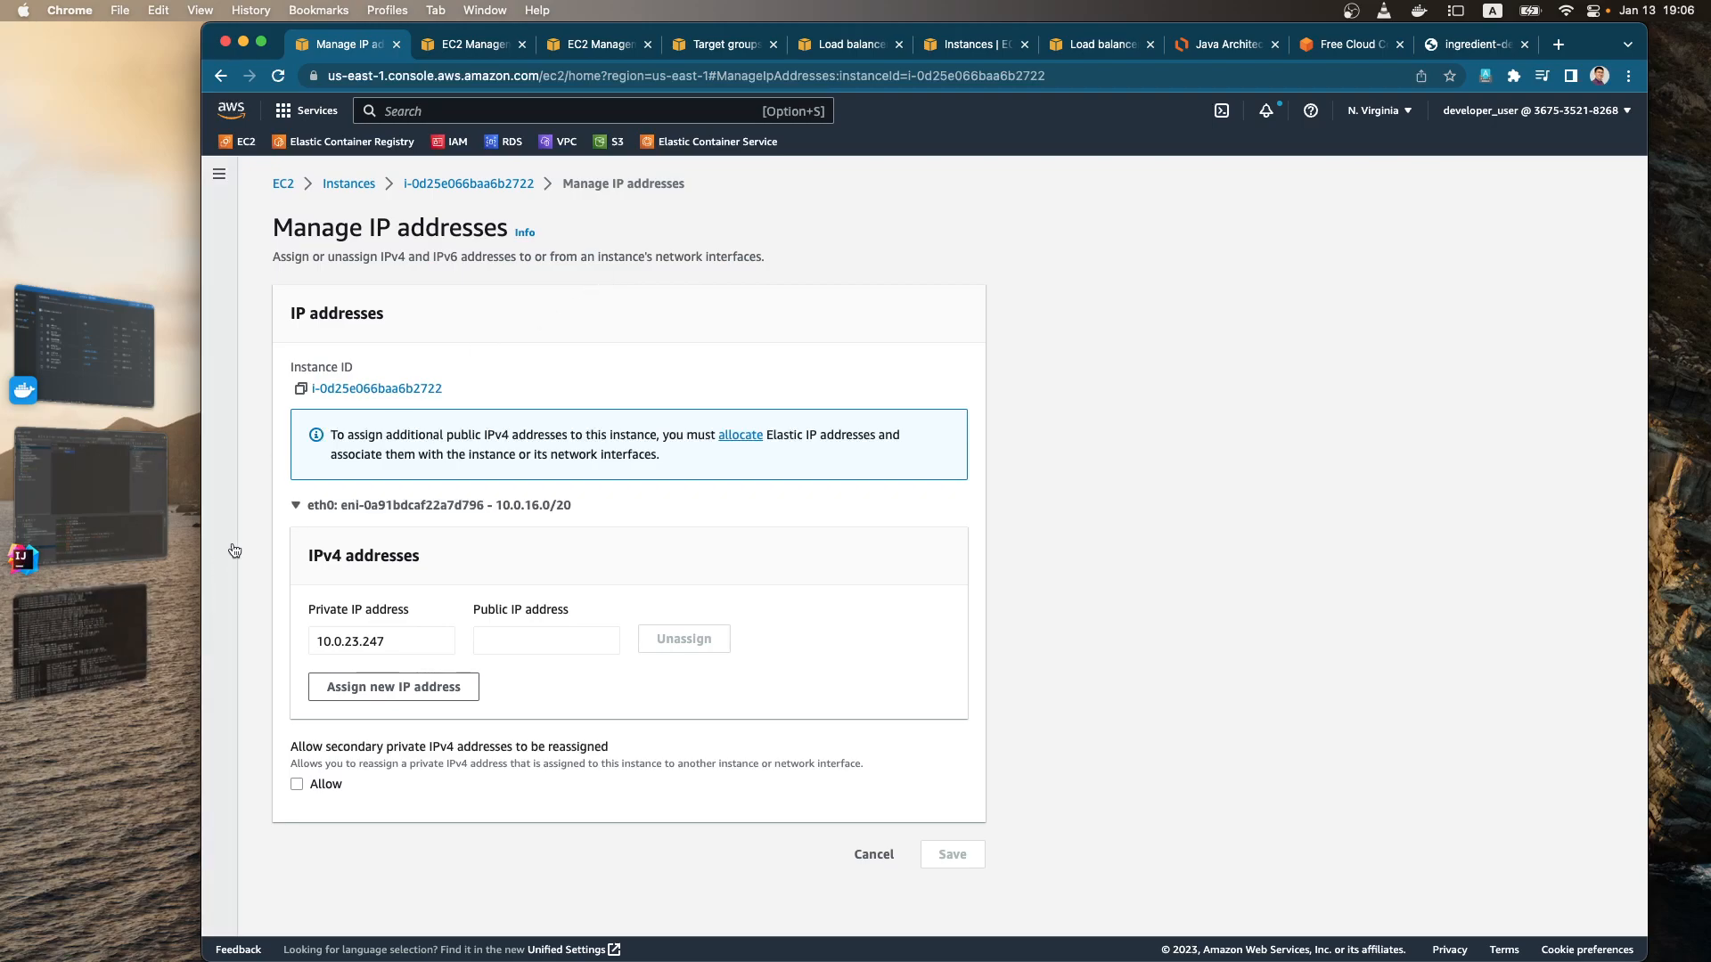
Step: Open the EC2 dashboard, review the Java Architectures diagram in Lucidchart, and list the running EC2 instances
{"action": "left_click", "coordinate": [283, 184]}
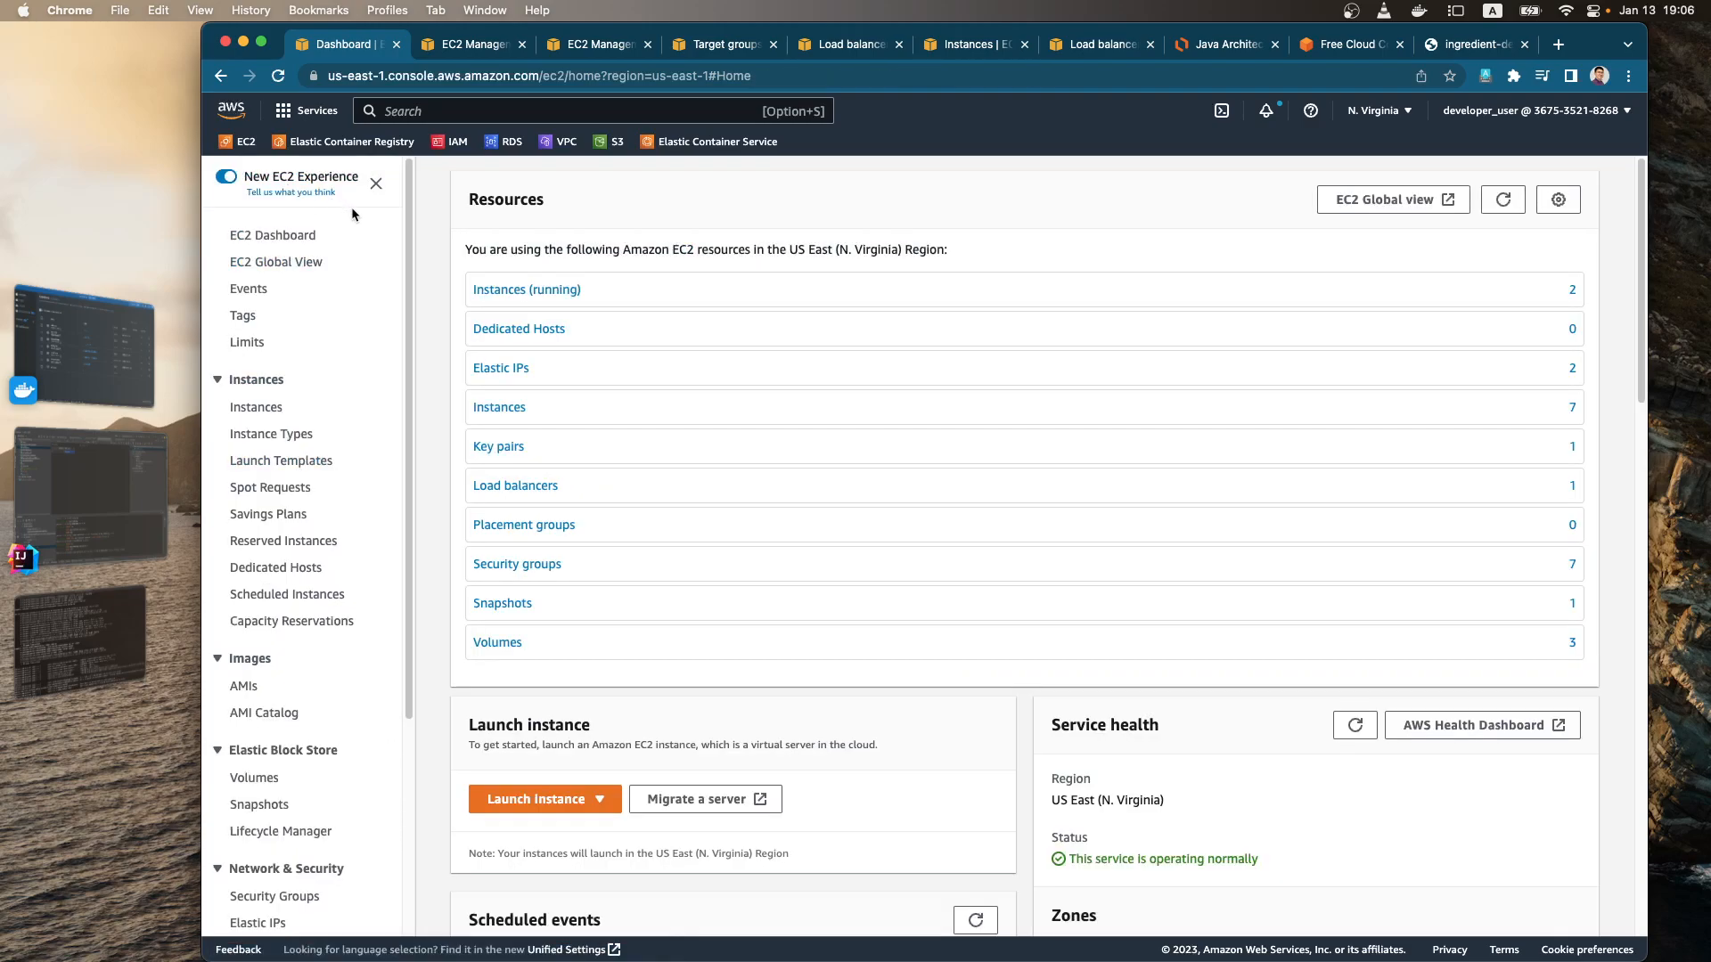
{"action": "scroll", "coordinate": [283, 670], "scroll_direction": "down", "scroll_amount": 5}
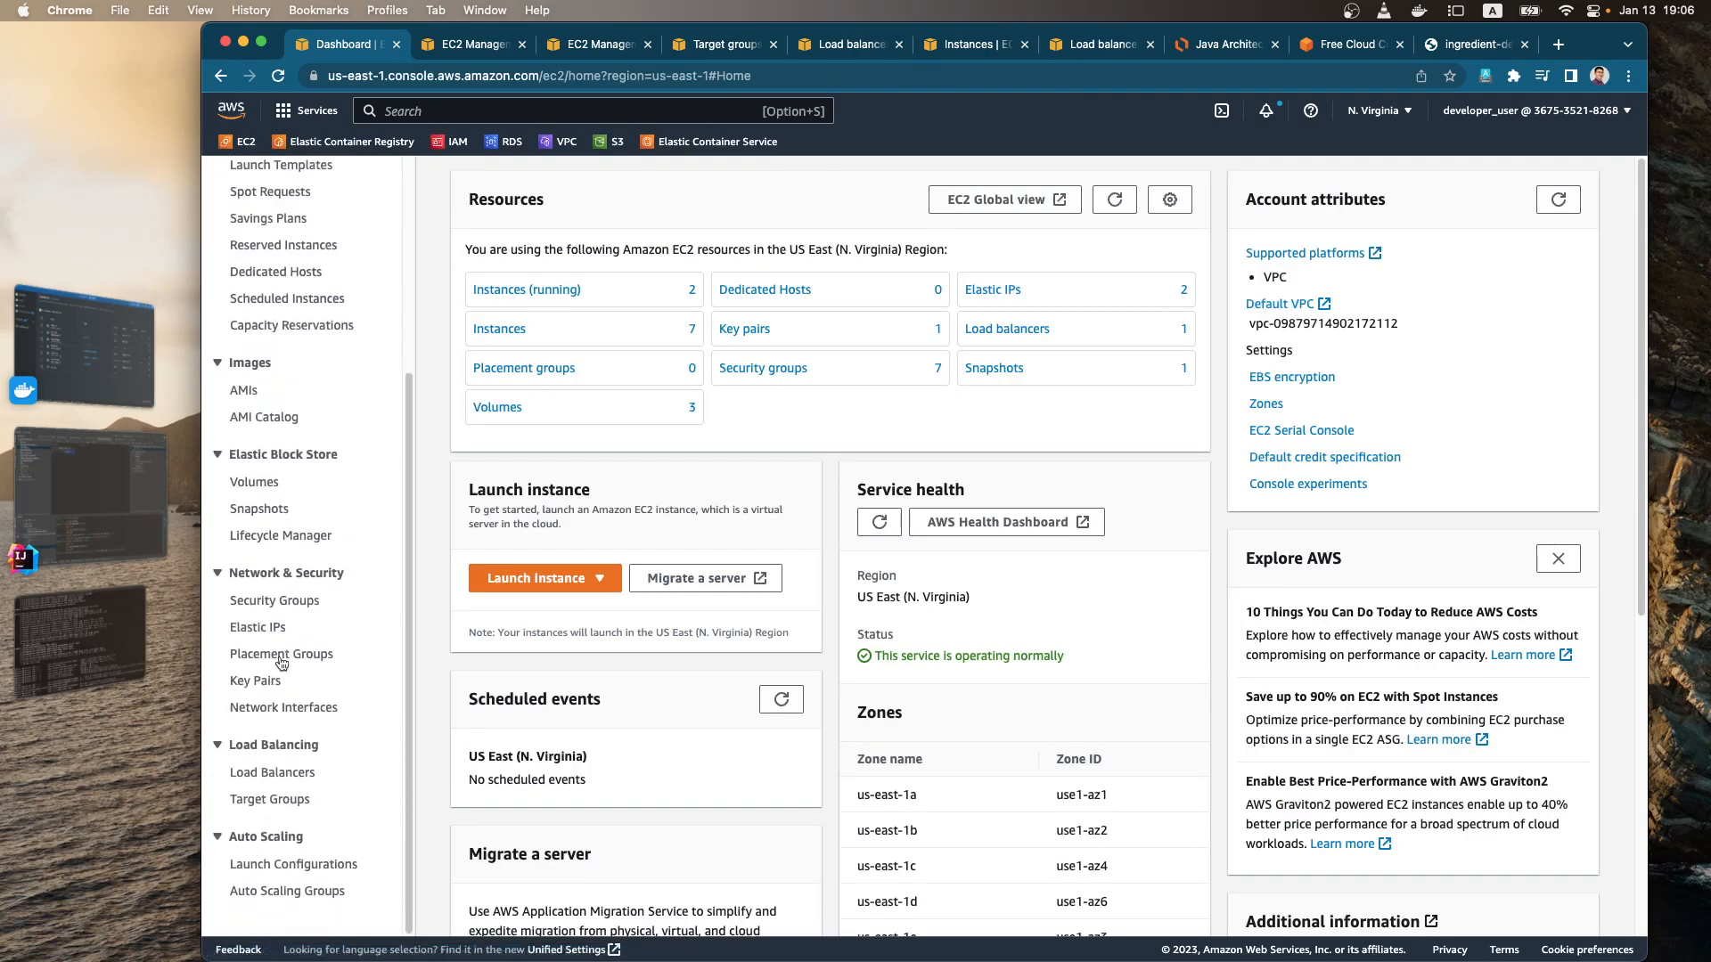
{"action": "left_click", "coordinate": [1239, 45]}
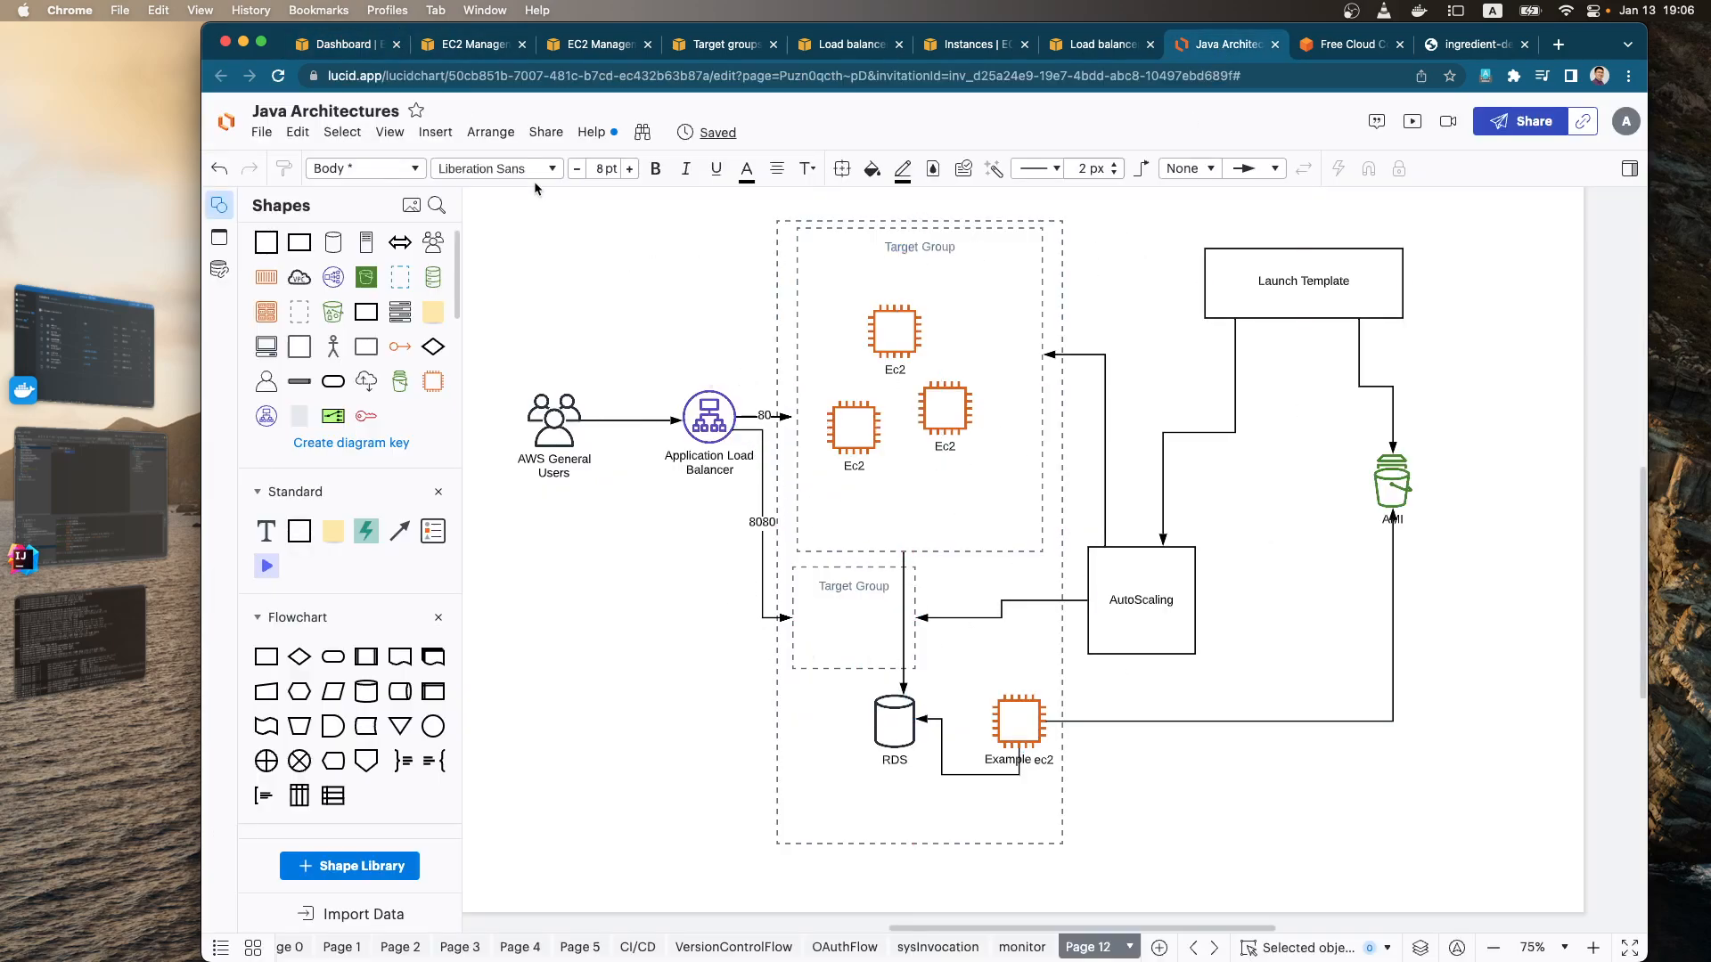
{"action": "left_click", "coordinate": [374, 55]}
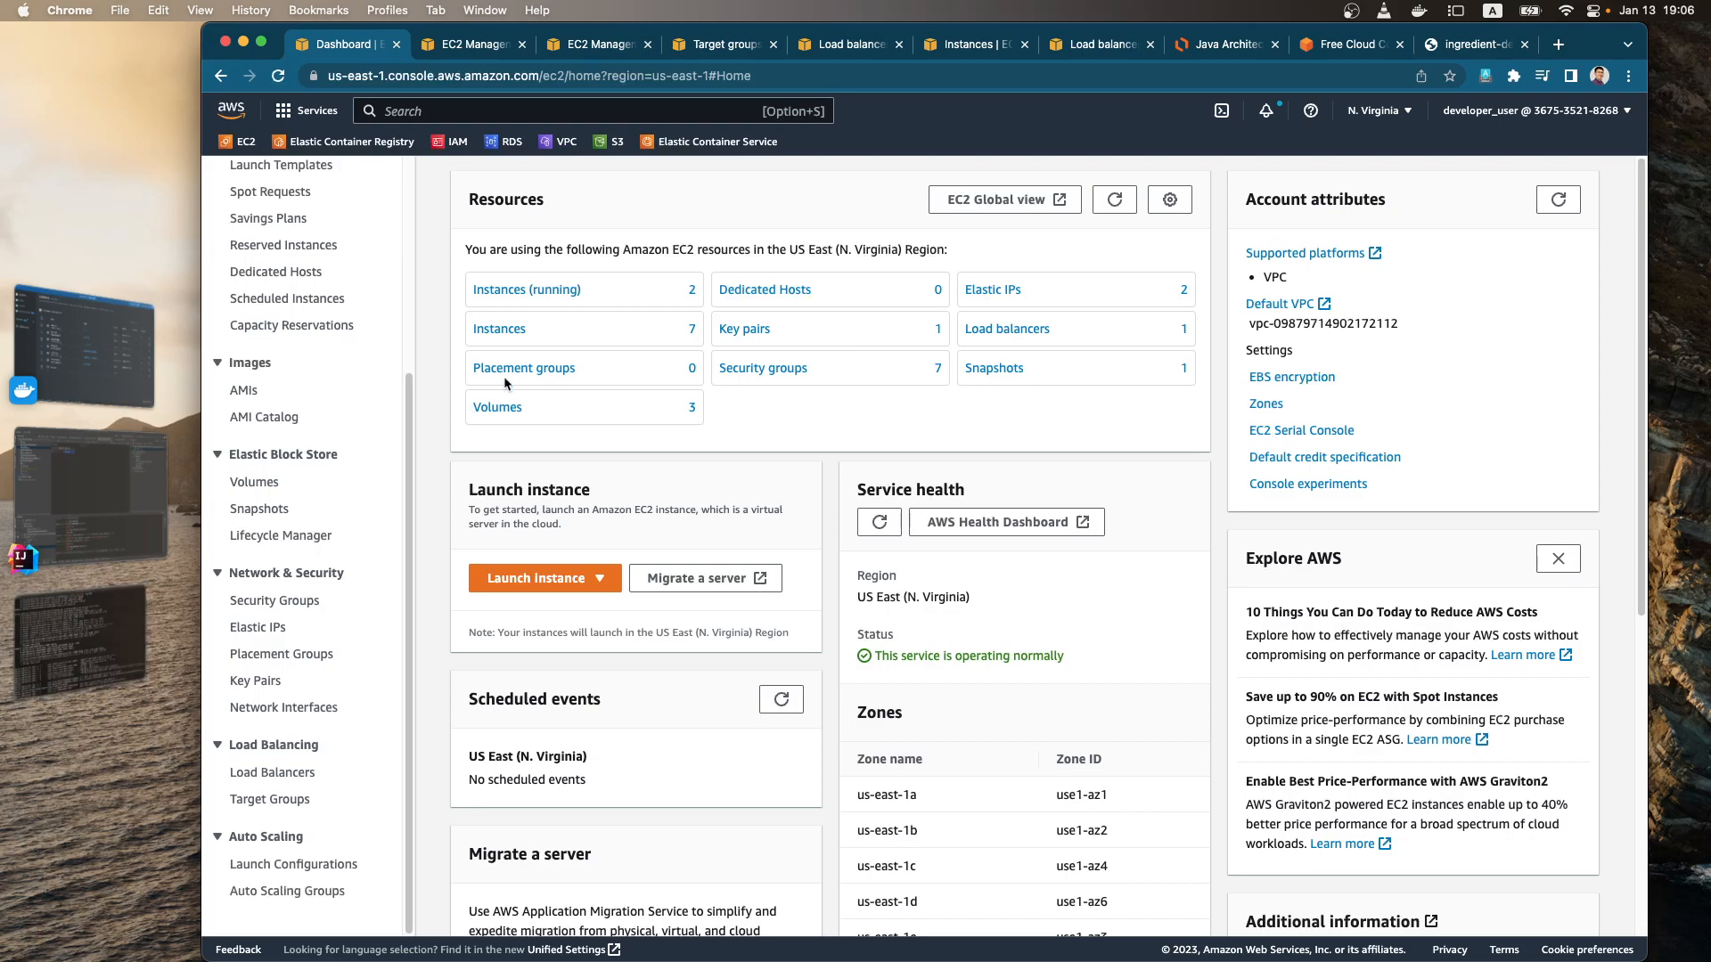
{"action": "left_click", "coordinate": [542, 293]}
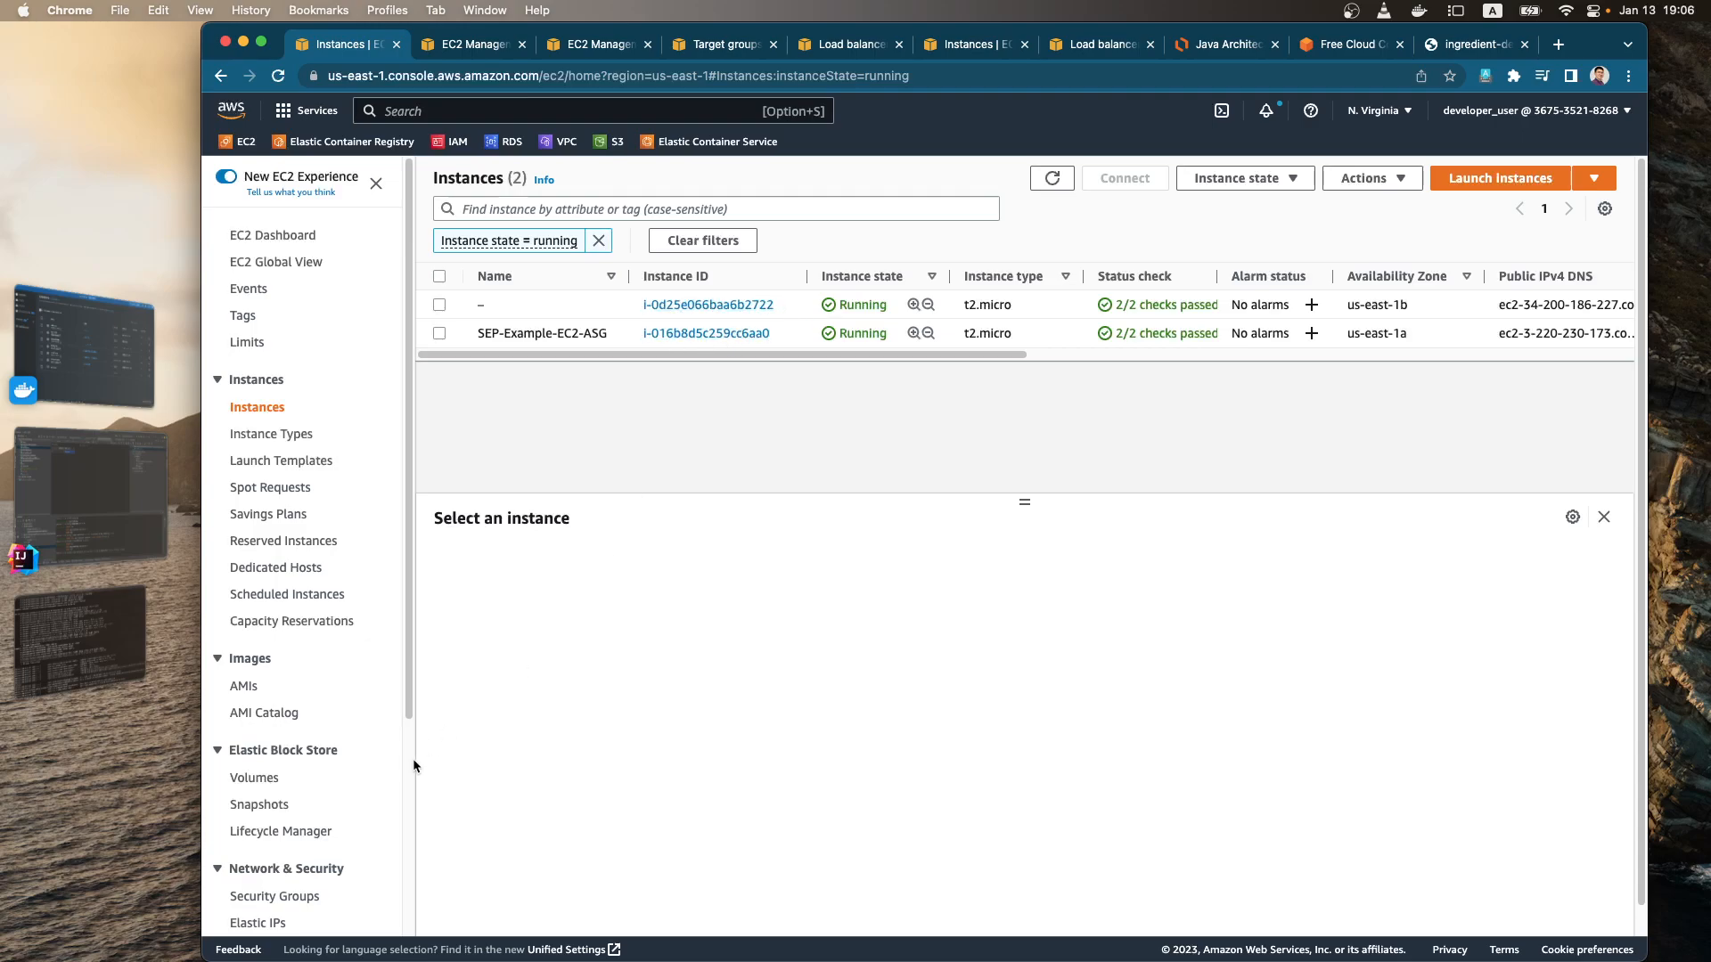
Step: Open the Ingredient-Demo-ASG Auto Scaling group and update its desired capacity to 4
{"action": "scroll", "coordinate": [375, 690], "scroll_direction": "down", "scroll_amount": 5}
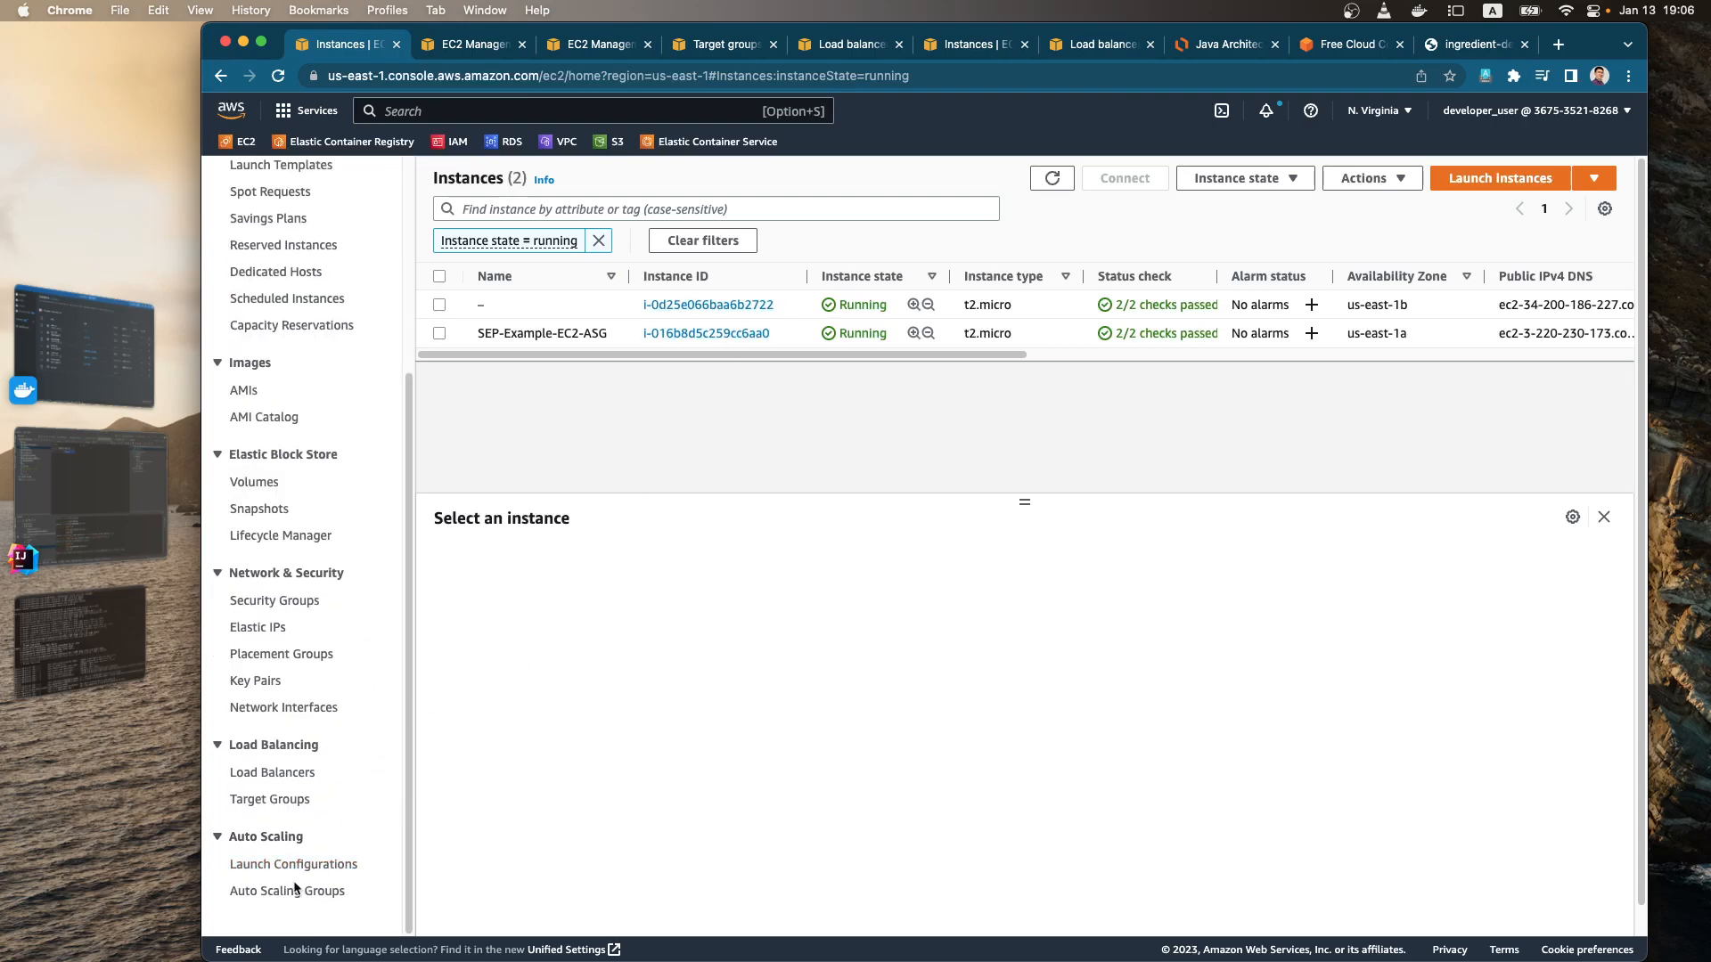
{"action": "left_click", "coordinate": [296, 889]}
{"action": "left_click", "coordinate": [606, 364]}
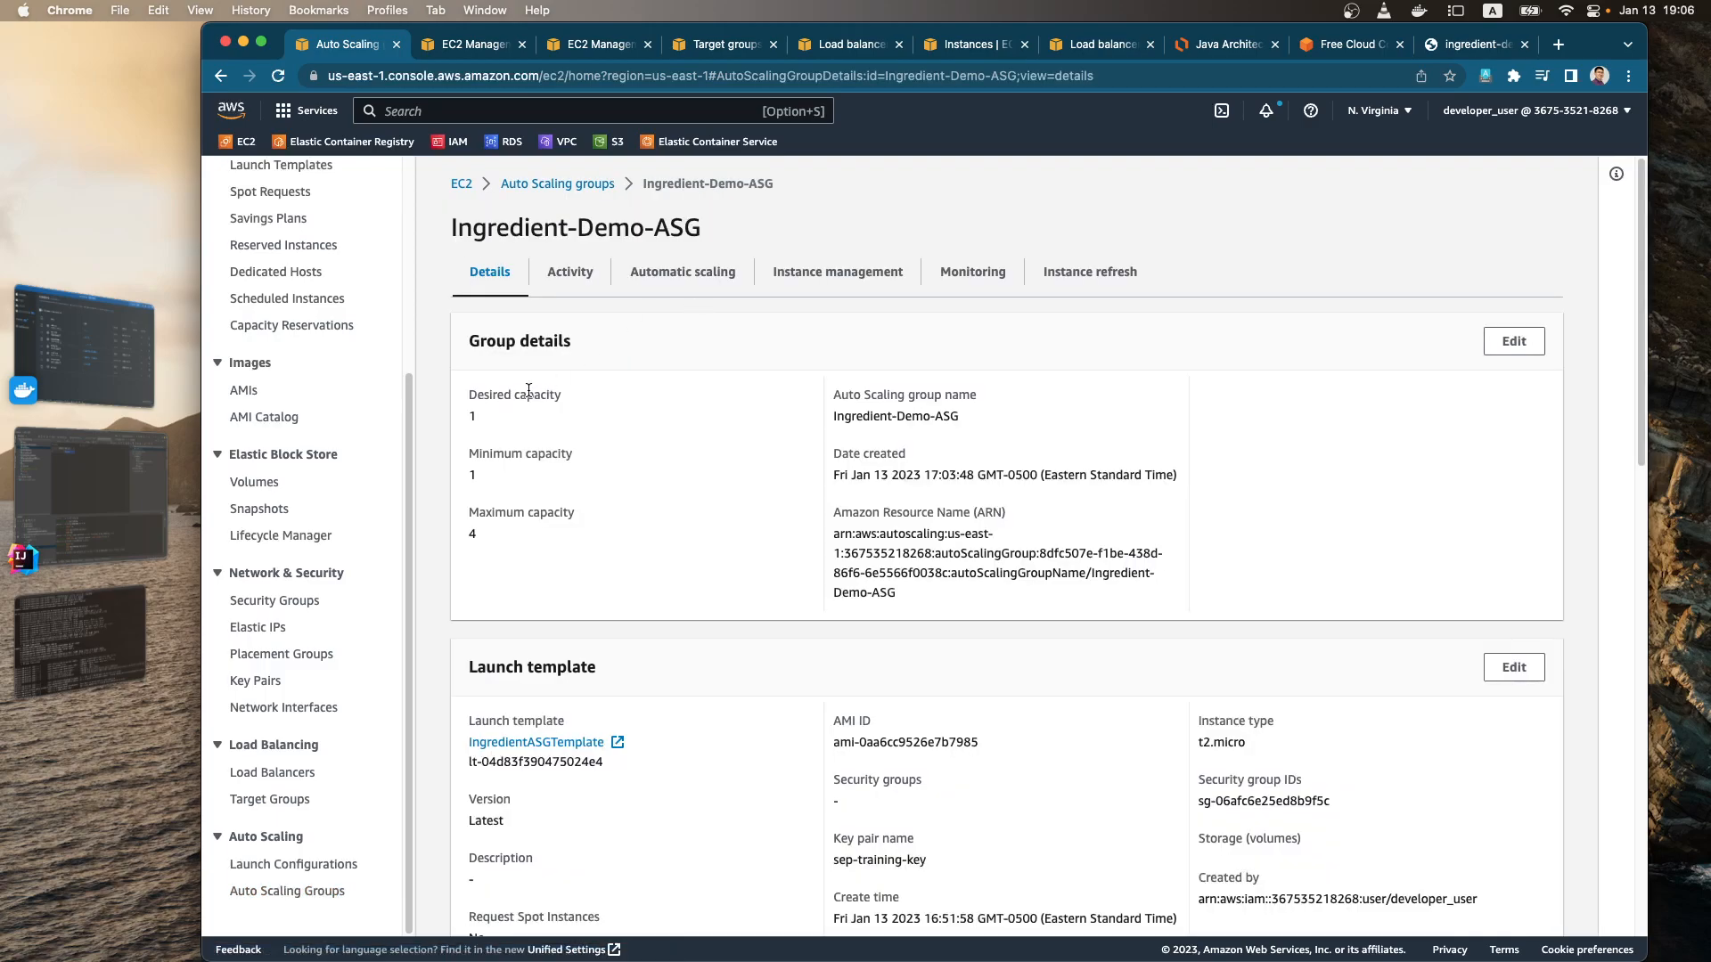
{"action": "left_click", "coordinate": [1514, 342]}
{"action": "left_click_drag", "start_coordinate": [810, 525], "coordinate": [783, 543]}
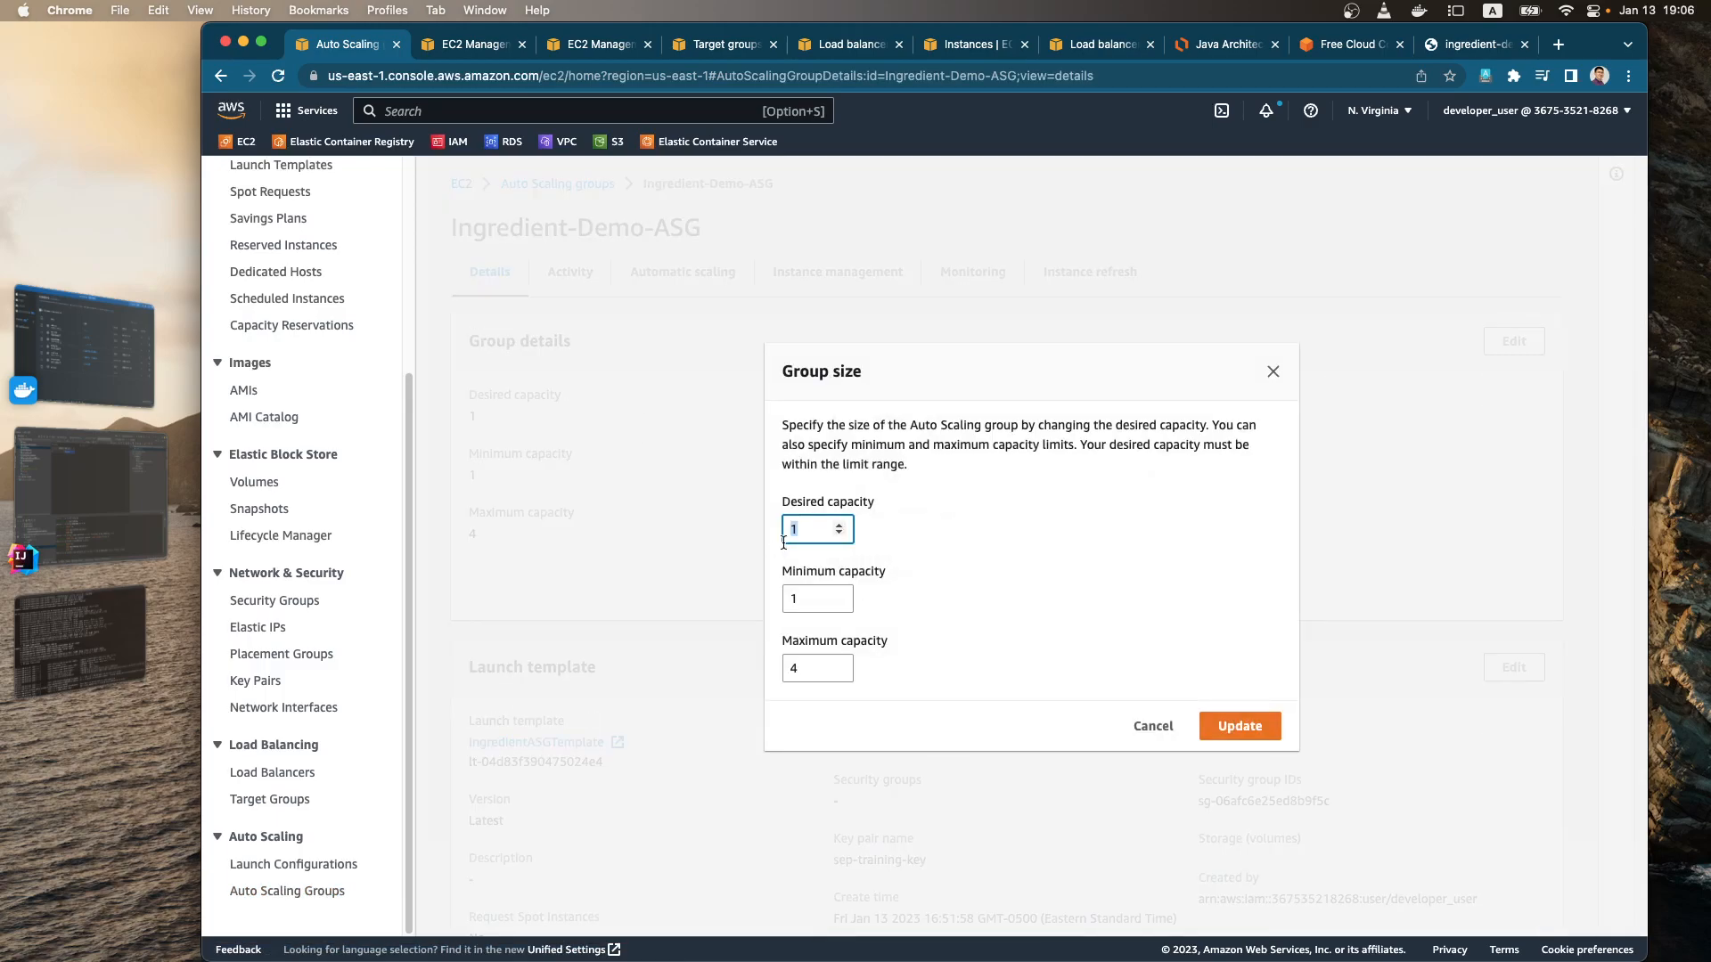
{"action": "type", "text": "4"}
{"action": "left_click", "coordinate": [1252, 736]}
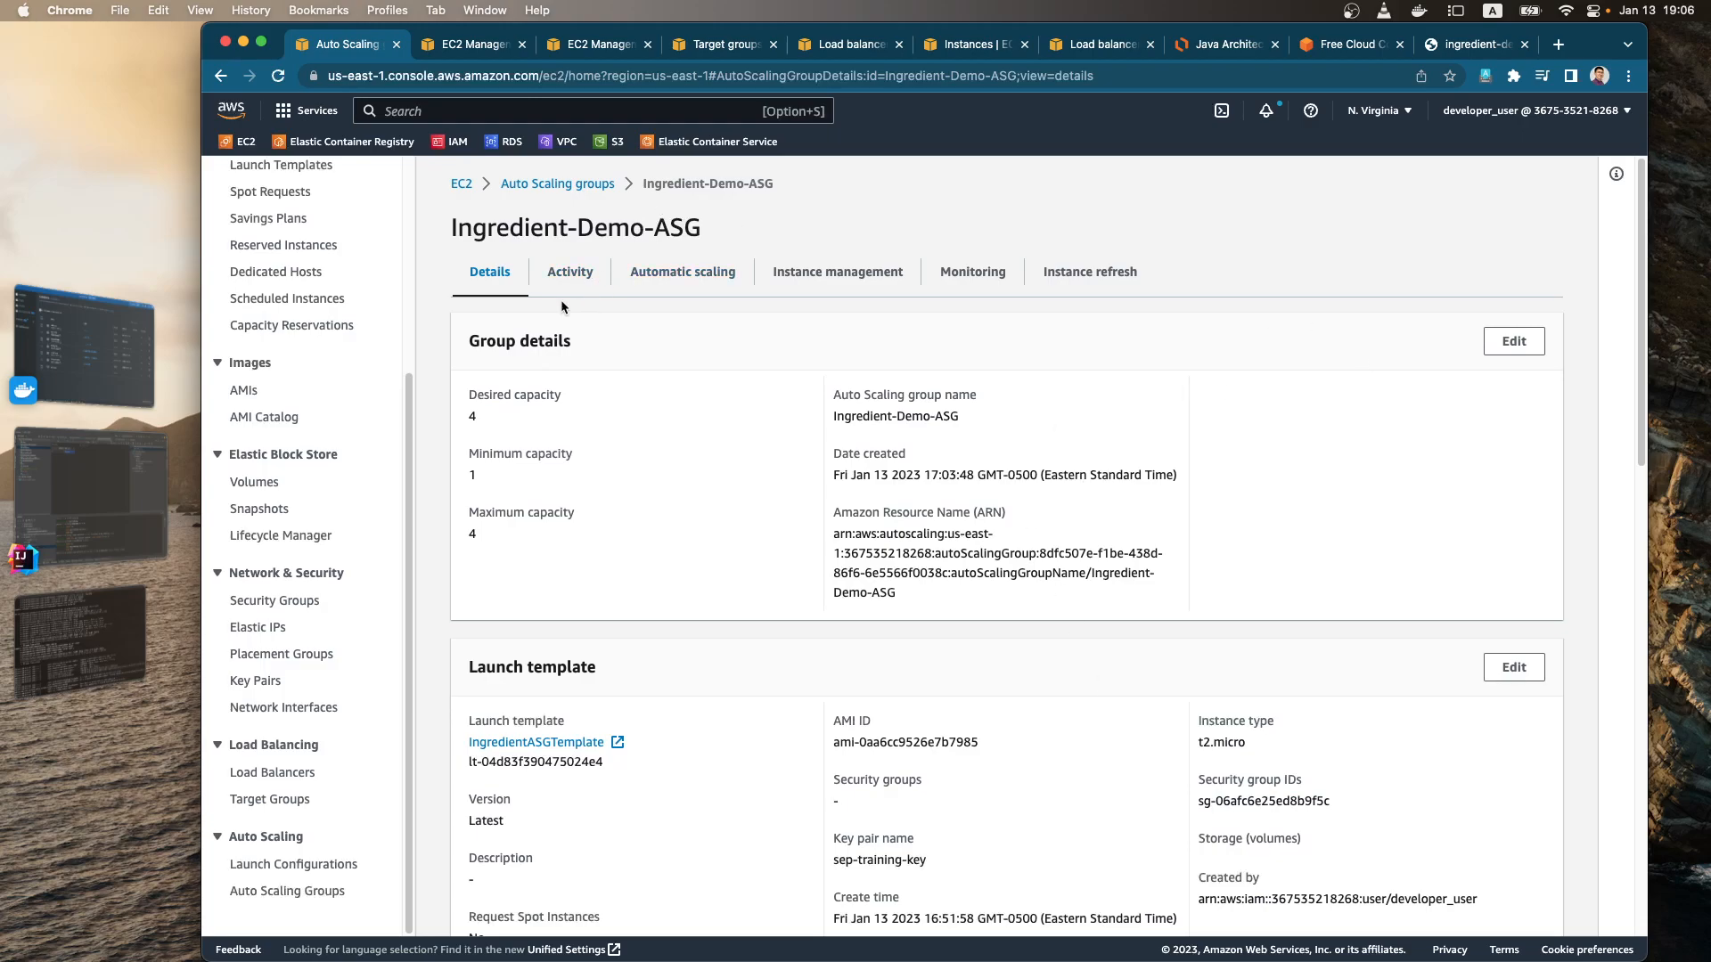
Step: Refresh the activity history of Ingredient-Demo-ASG and examine the status and cause of the latest instance launches
{"action": "left_click", "coordinate": [570, 272]}
{"action": "scroll", "coordinate": [624, 624], "scroll_direction": "down", "scroll_amount": 5}
{"action": "scroll", "coordinate": [596, 511], "scroll_direction": "up", "scroll_amount": 2}
{"action": "scroll", "coordinate": [615, 499], "scroll_direction": "up", "scroll_amount": 3}
{"action": "left_click", "coordinate": [1522, 484]}
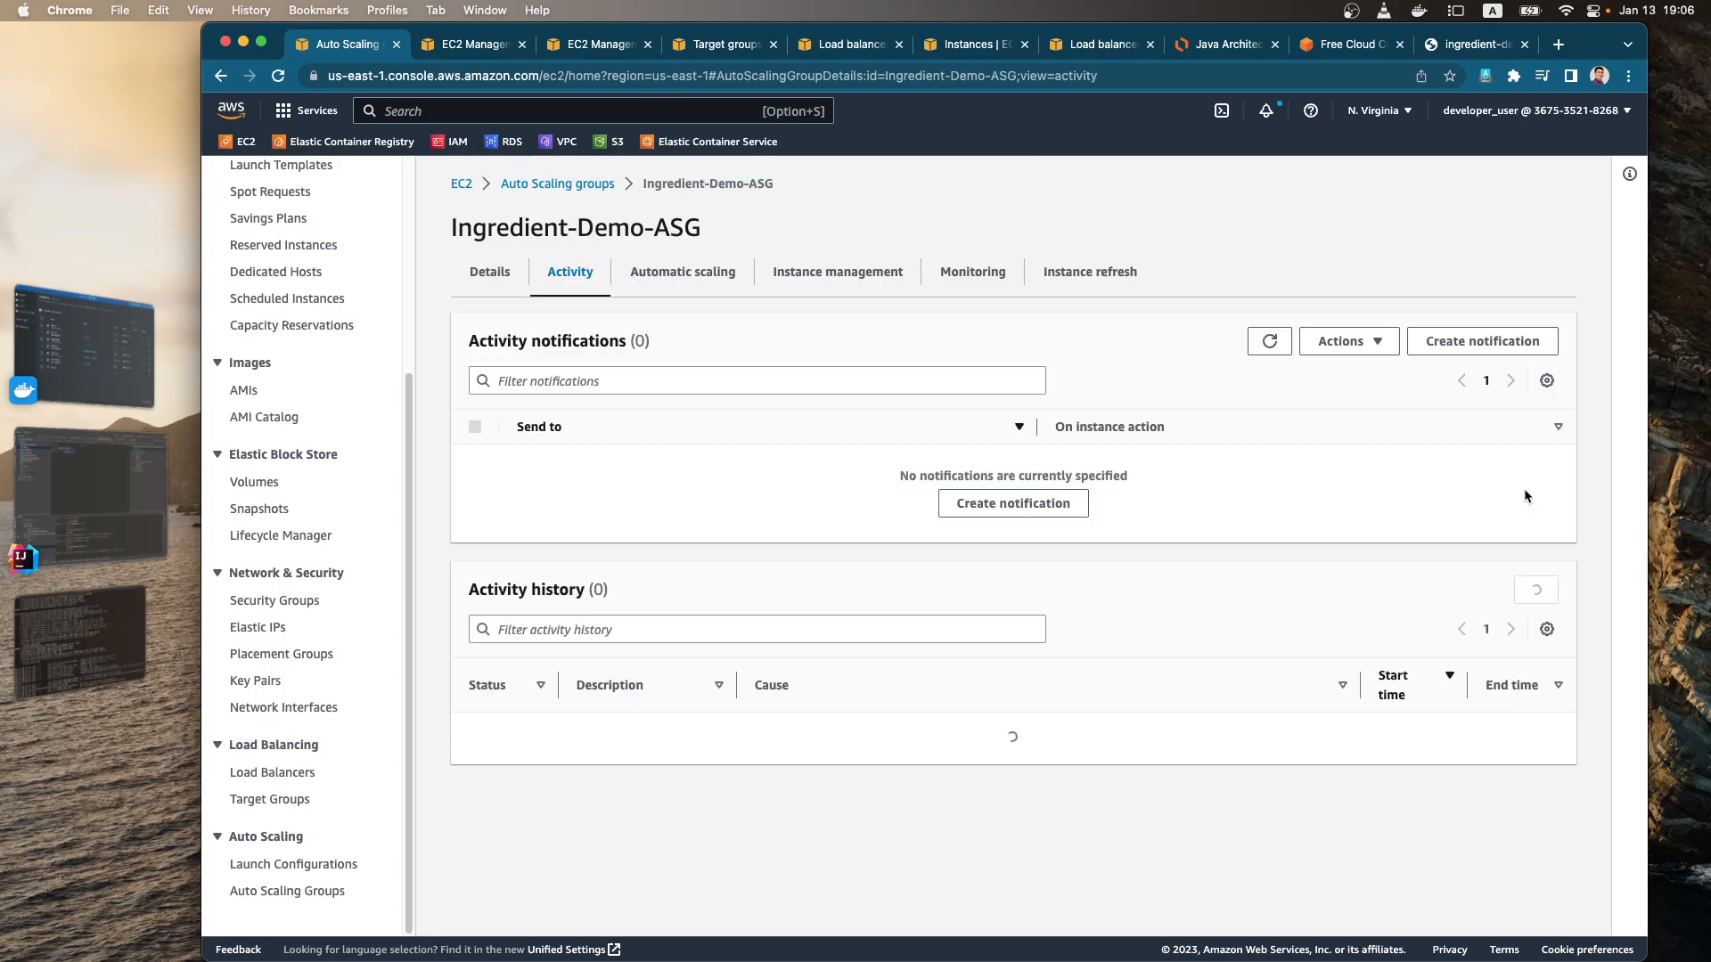
{"action": "scroll", "coordinate": [549, 627], "scroll_direction": "down", "scroll_amount": 3}
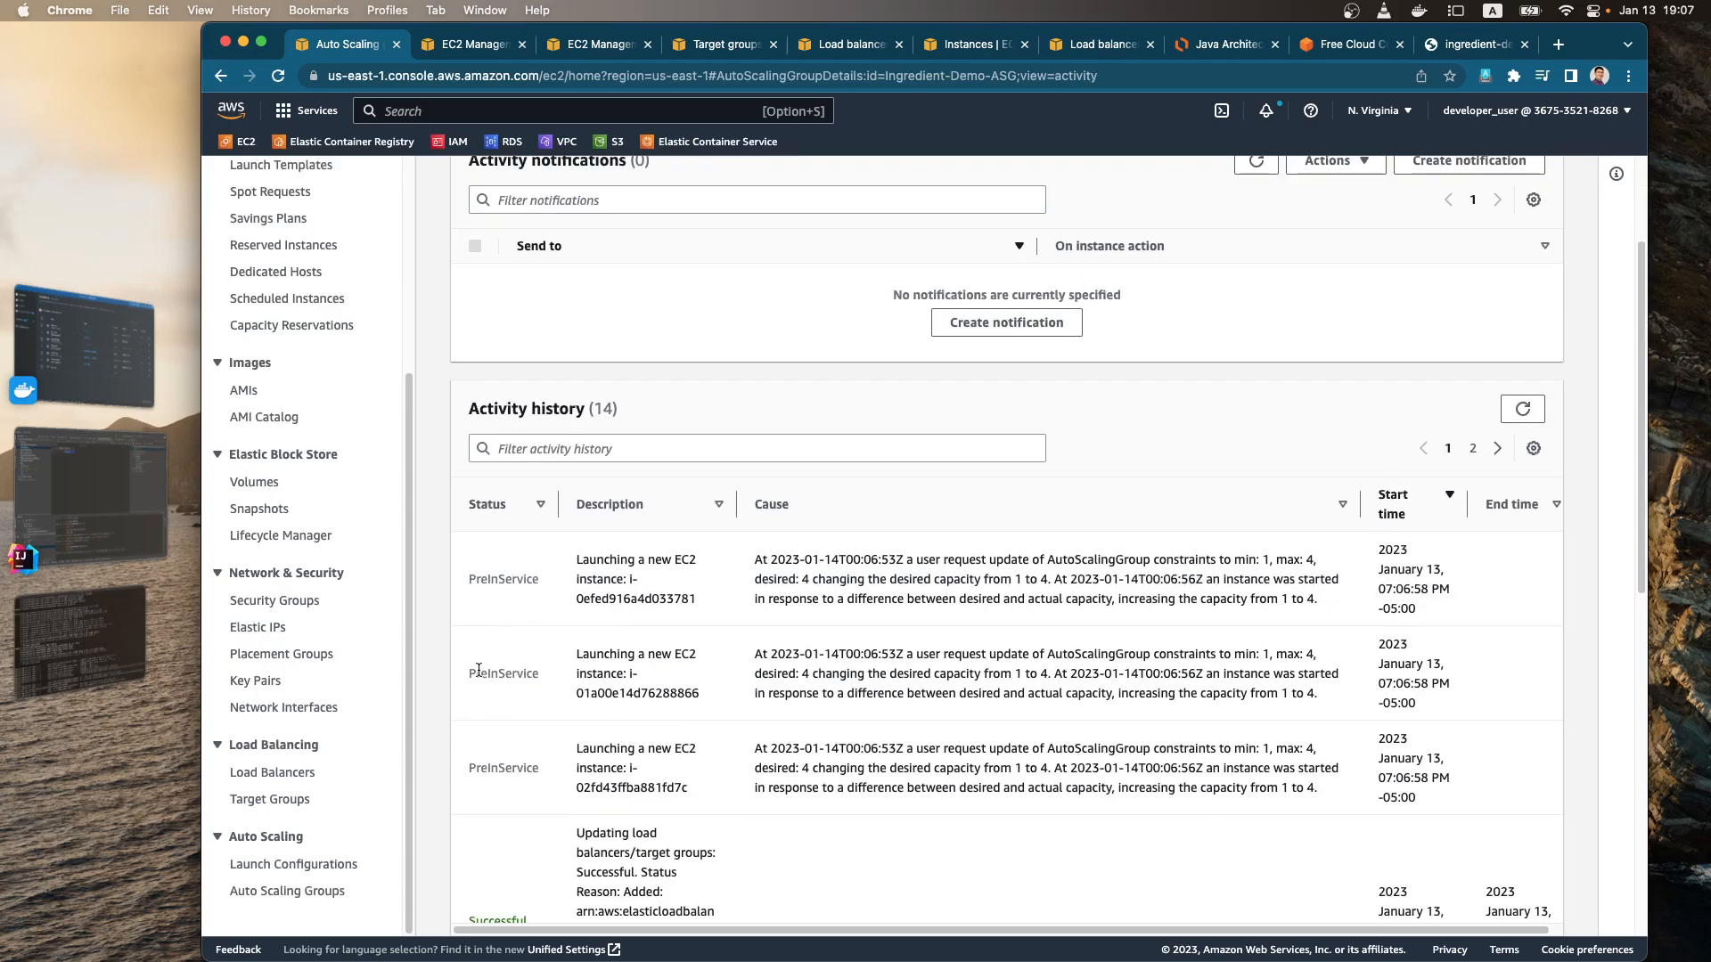
{"action": "left_click_drag", "start_coordinate": [821, 694], "coordinate": [813, 673]}
{"action": "left_click", "coordinate": [777, 712]}
{"action": "scroll", "coordinate": [776, 712], "scroll_direction": "down", "scroll_amount": 1}
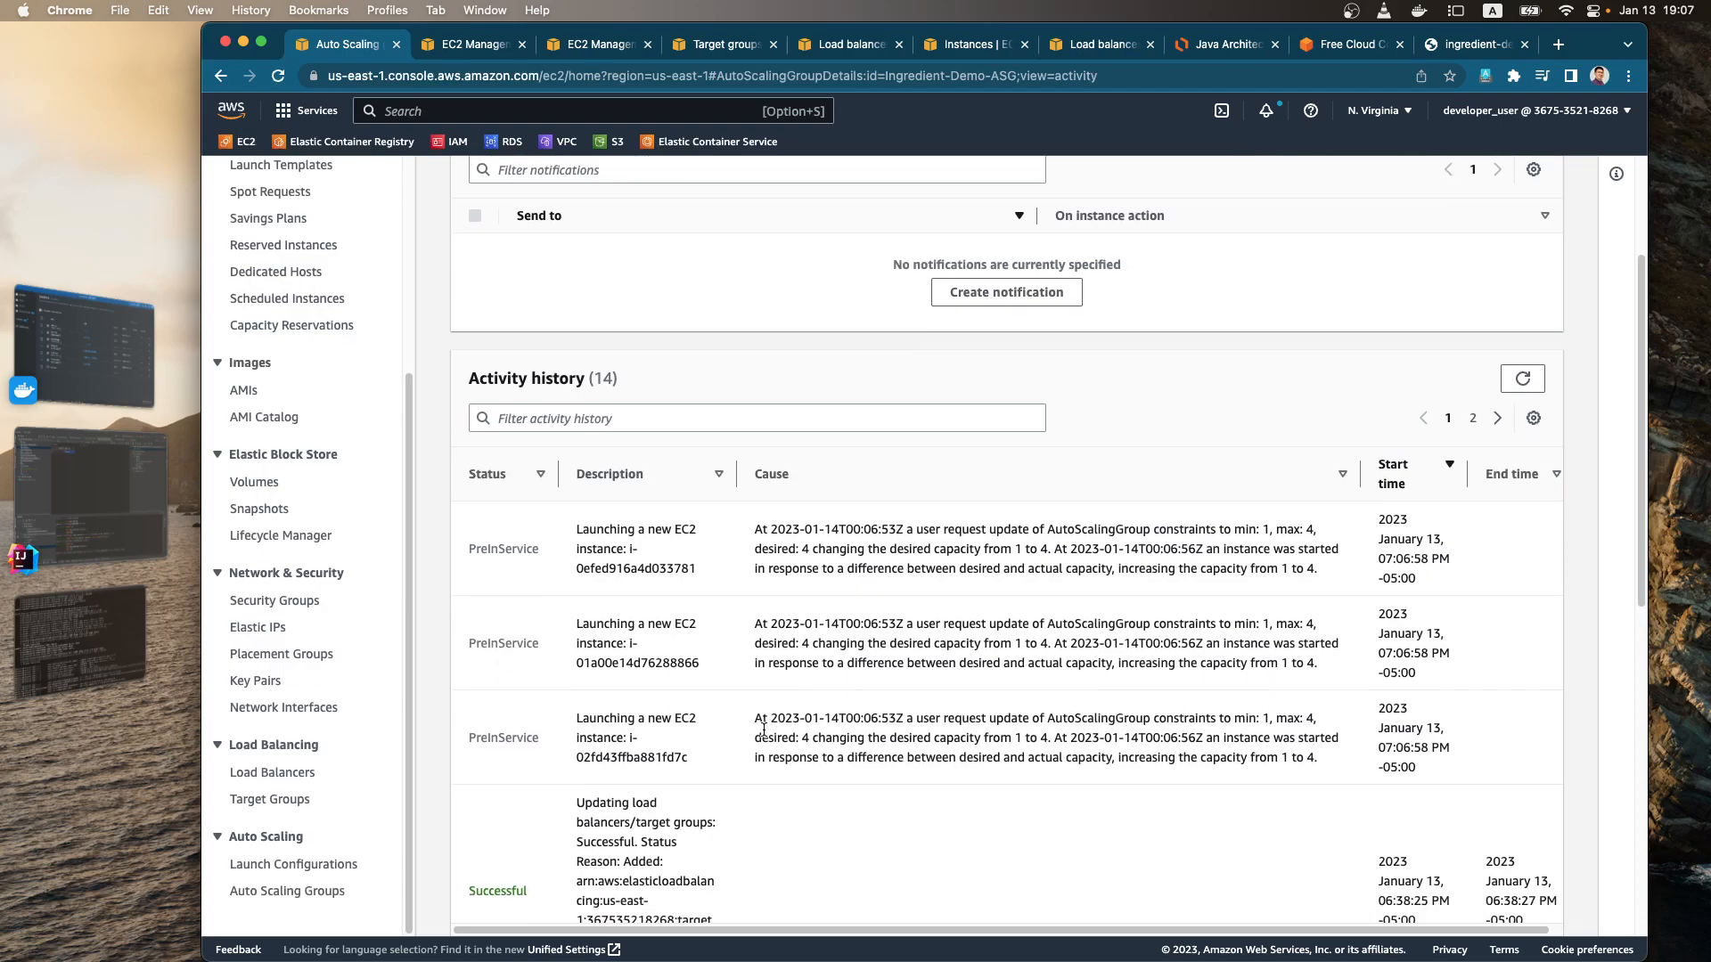
{"action": "scroll", "coordinate": [701, 702], "scroll_direction": "up", "scroll_amount": 3}
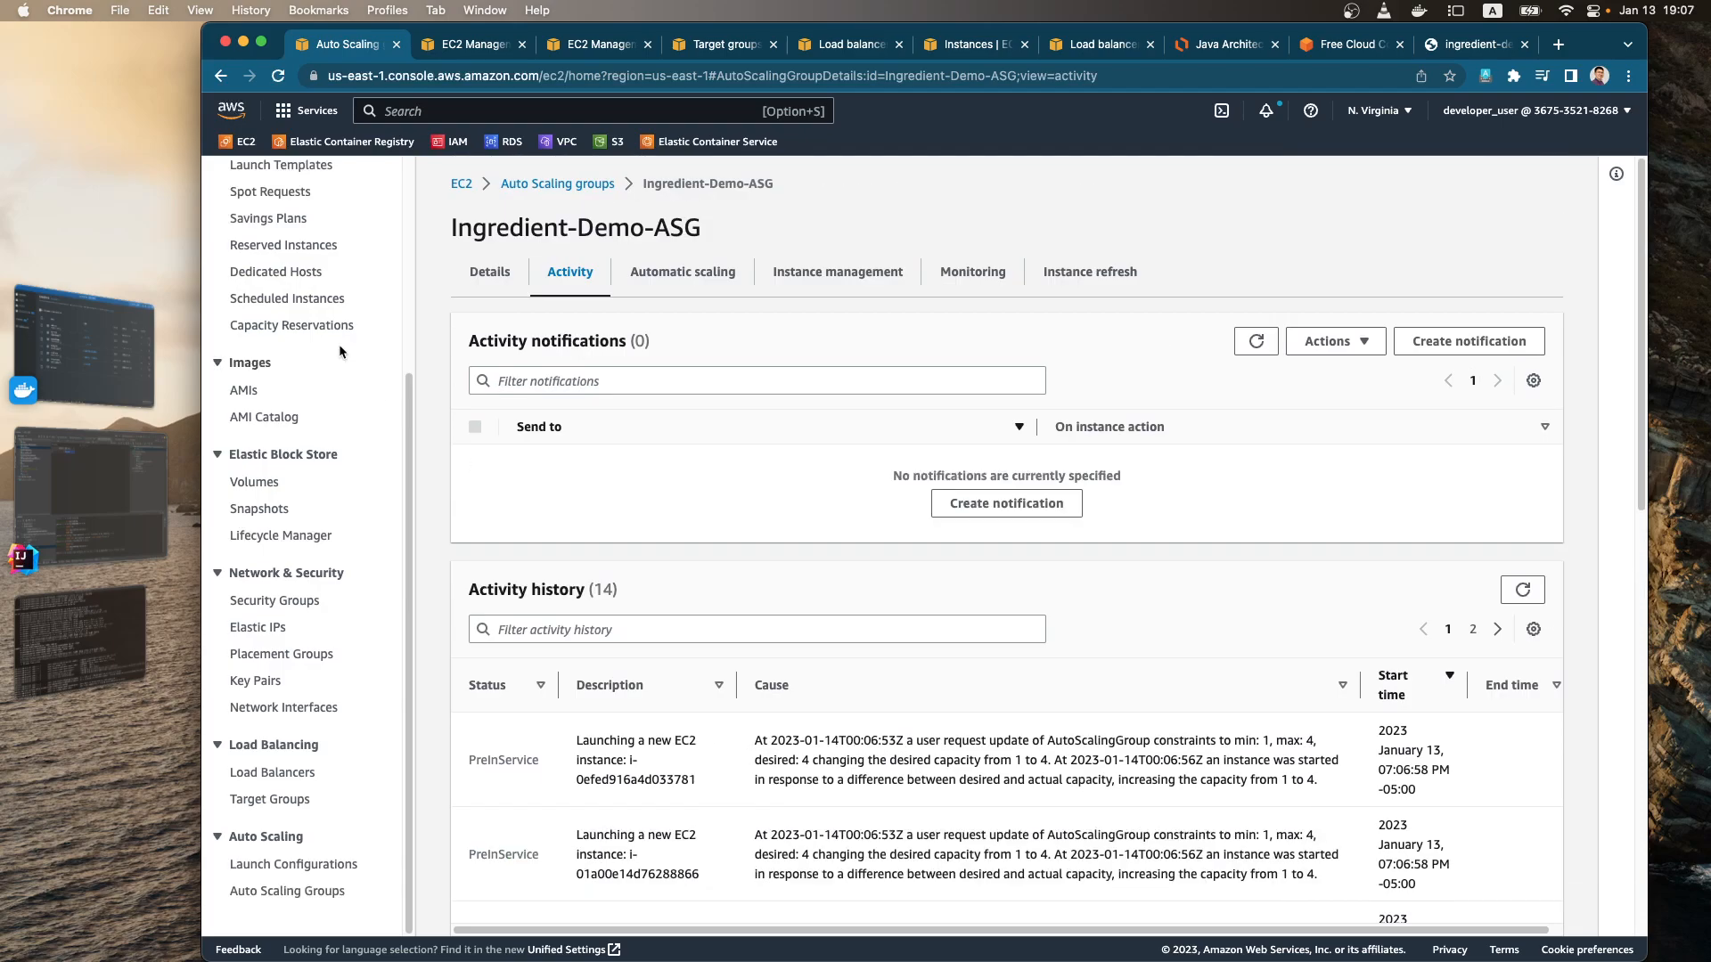
Step: Return to the EC2 dashboard, list the running instances and refresh the list
{"action": "scroll", "coordinate": [338, 344], "scroll_direction": "up", "scroll_amount": 5}
{"action": "left_click", "coordinate": [284, 234]}
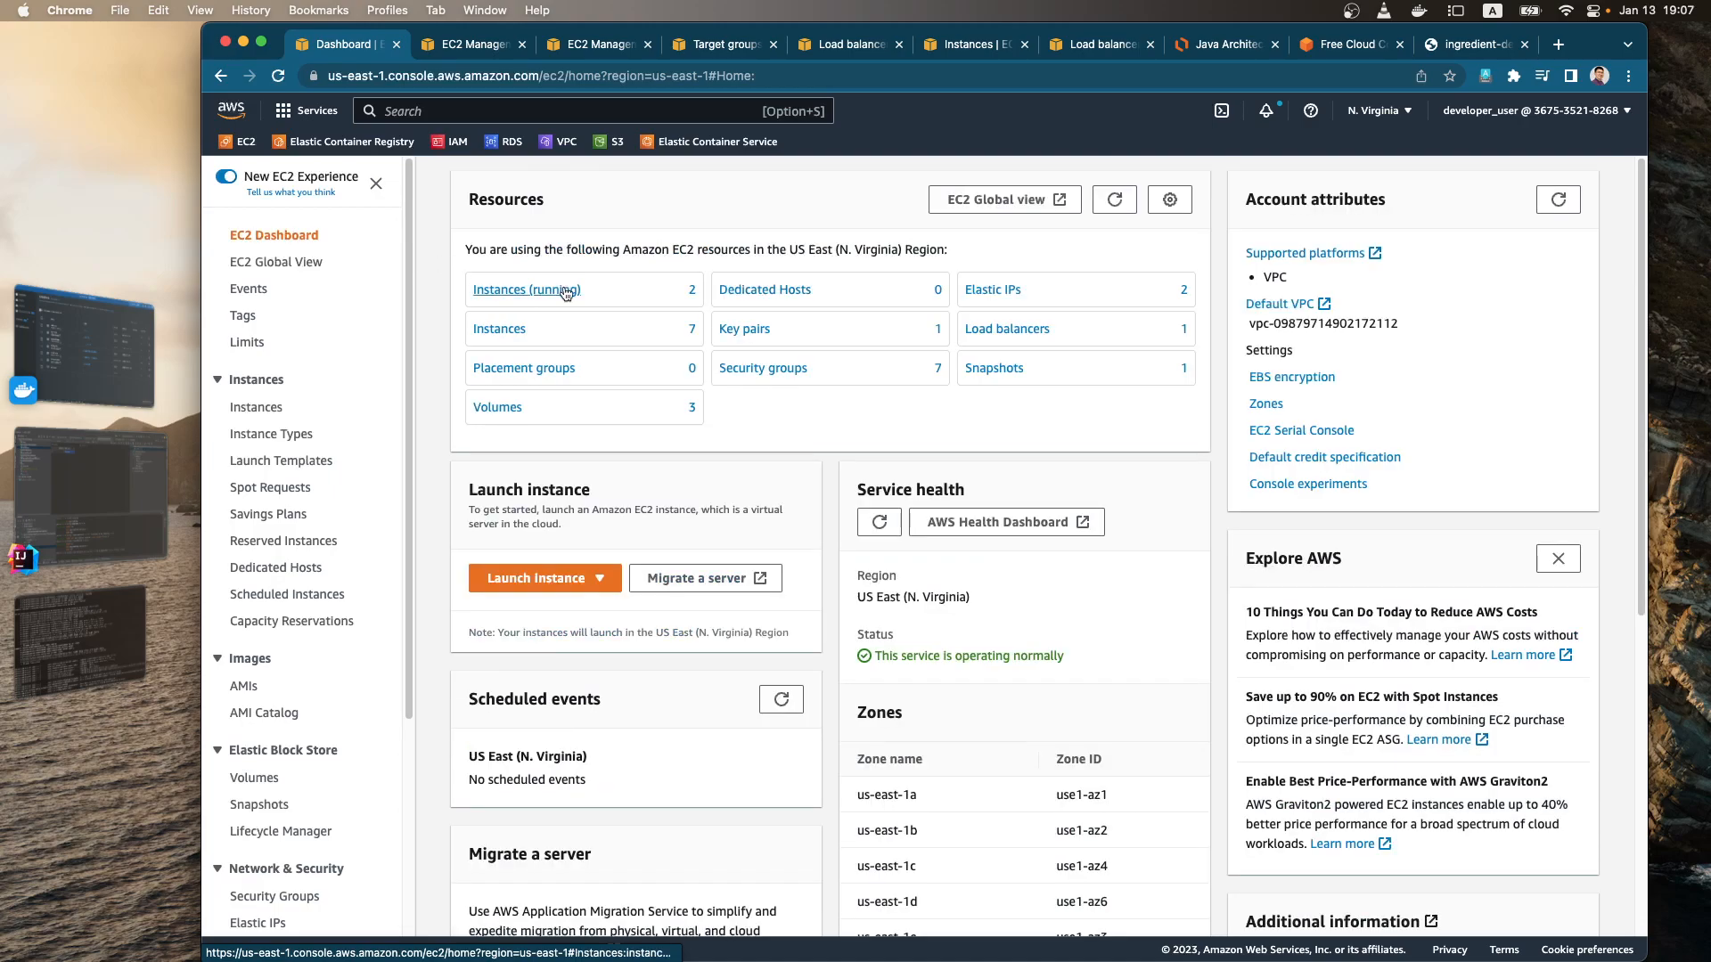
{"action": "left_click", "coordinate": [561, 294]}
{"action": "left_click", "coordinate": [1060, 176]}
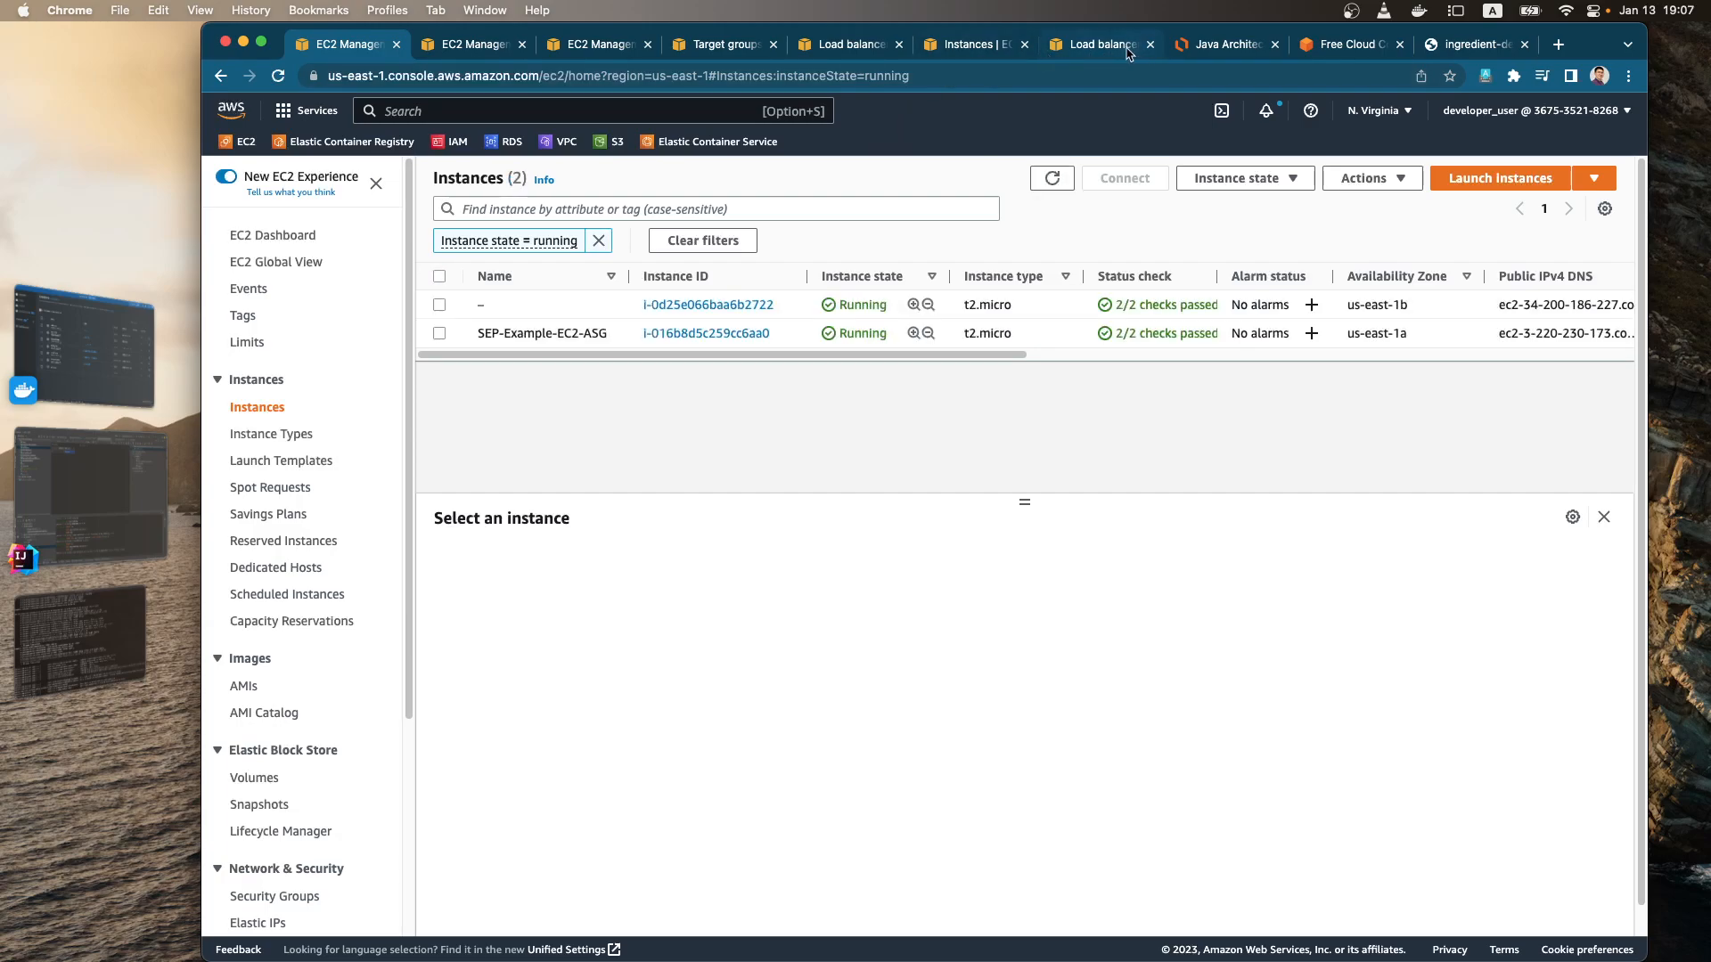
Step: Switch to the Lucidchart diagram and add a fourth Ec2 icon to the upper Target Group by duplicating an existing one
{"action": "left_click", "coordinate": [1182, 52]}
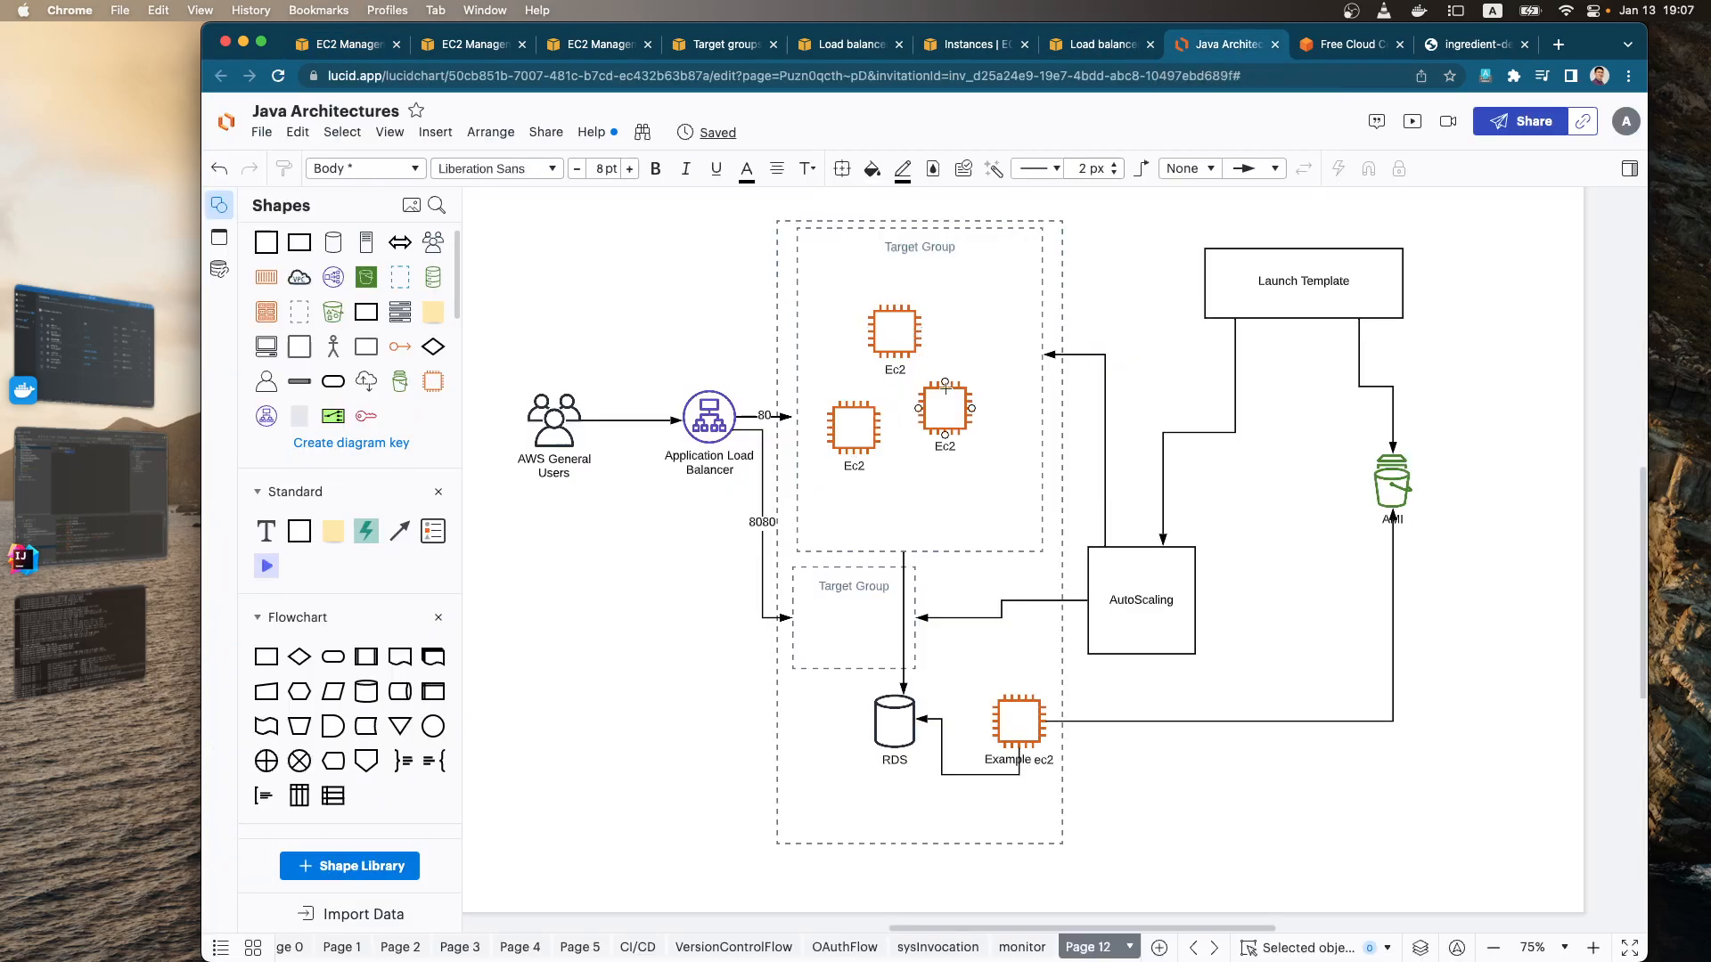
{"action": "left_click_drag", "start_coordinate": [951, 396], "coordinate": [975, 310]}
{"action": "left_click_drag", "start_coordinate": [971, 416], "coordinate": [968, 424]}
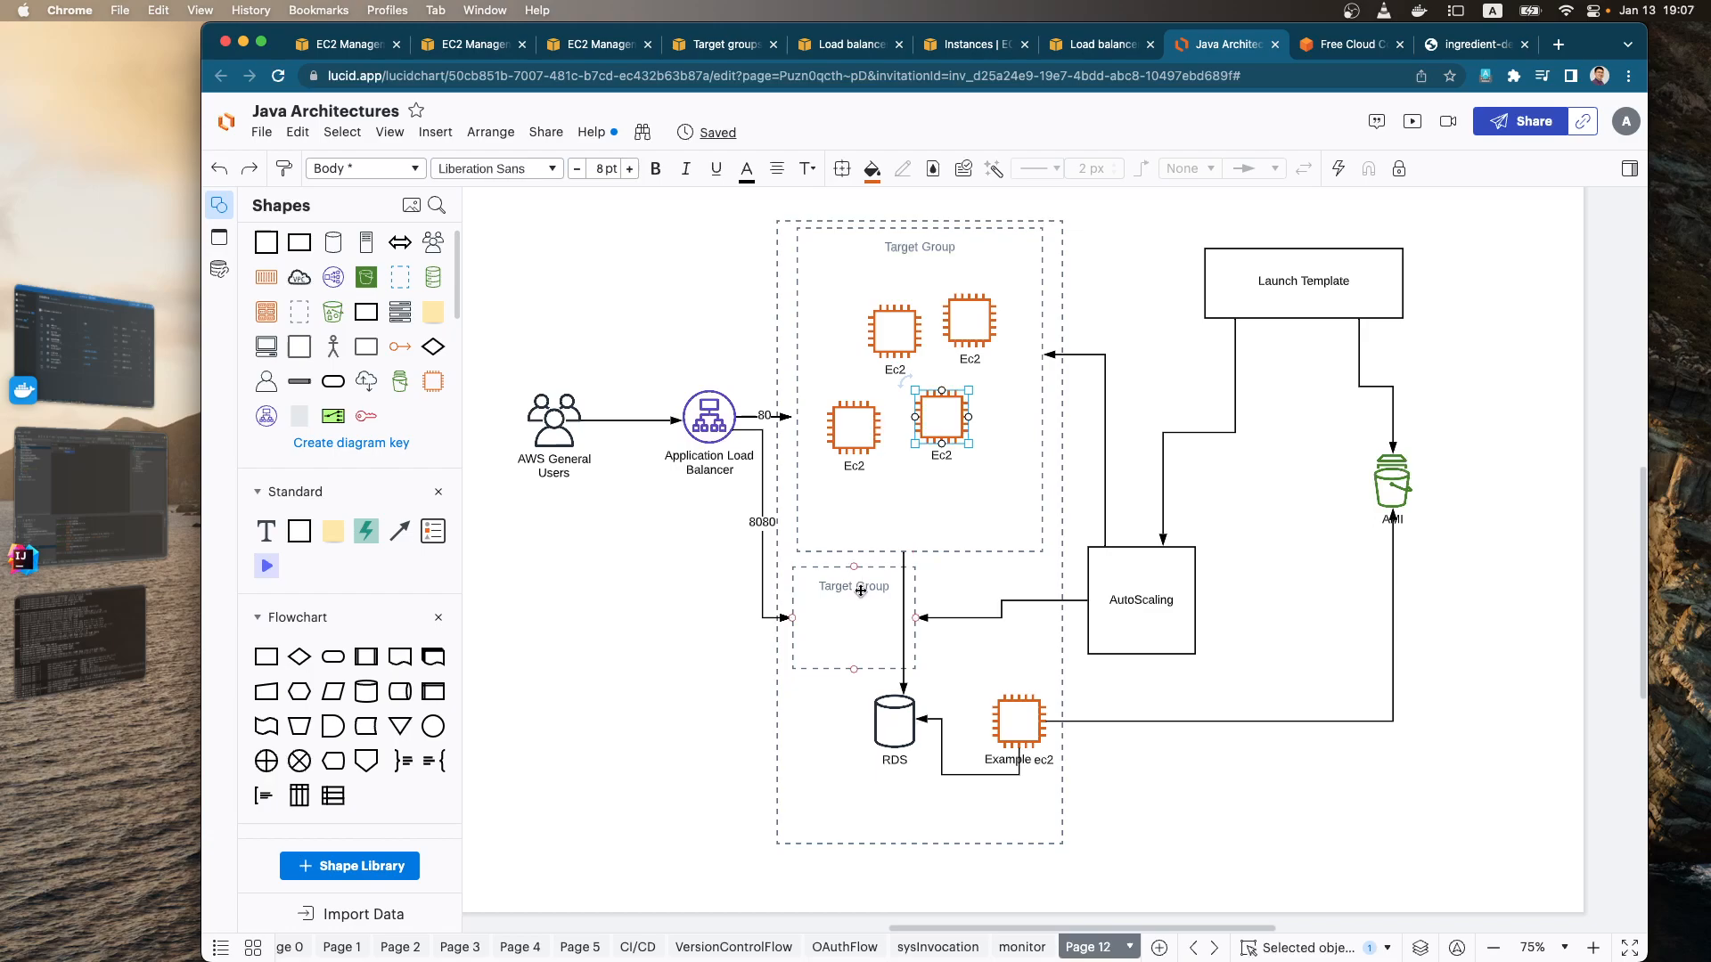
{"action": "left_click", "coordinate": [717, 682]}
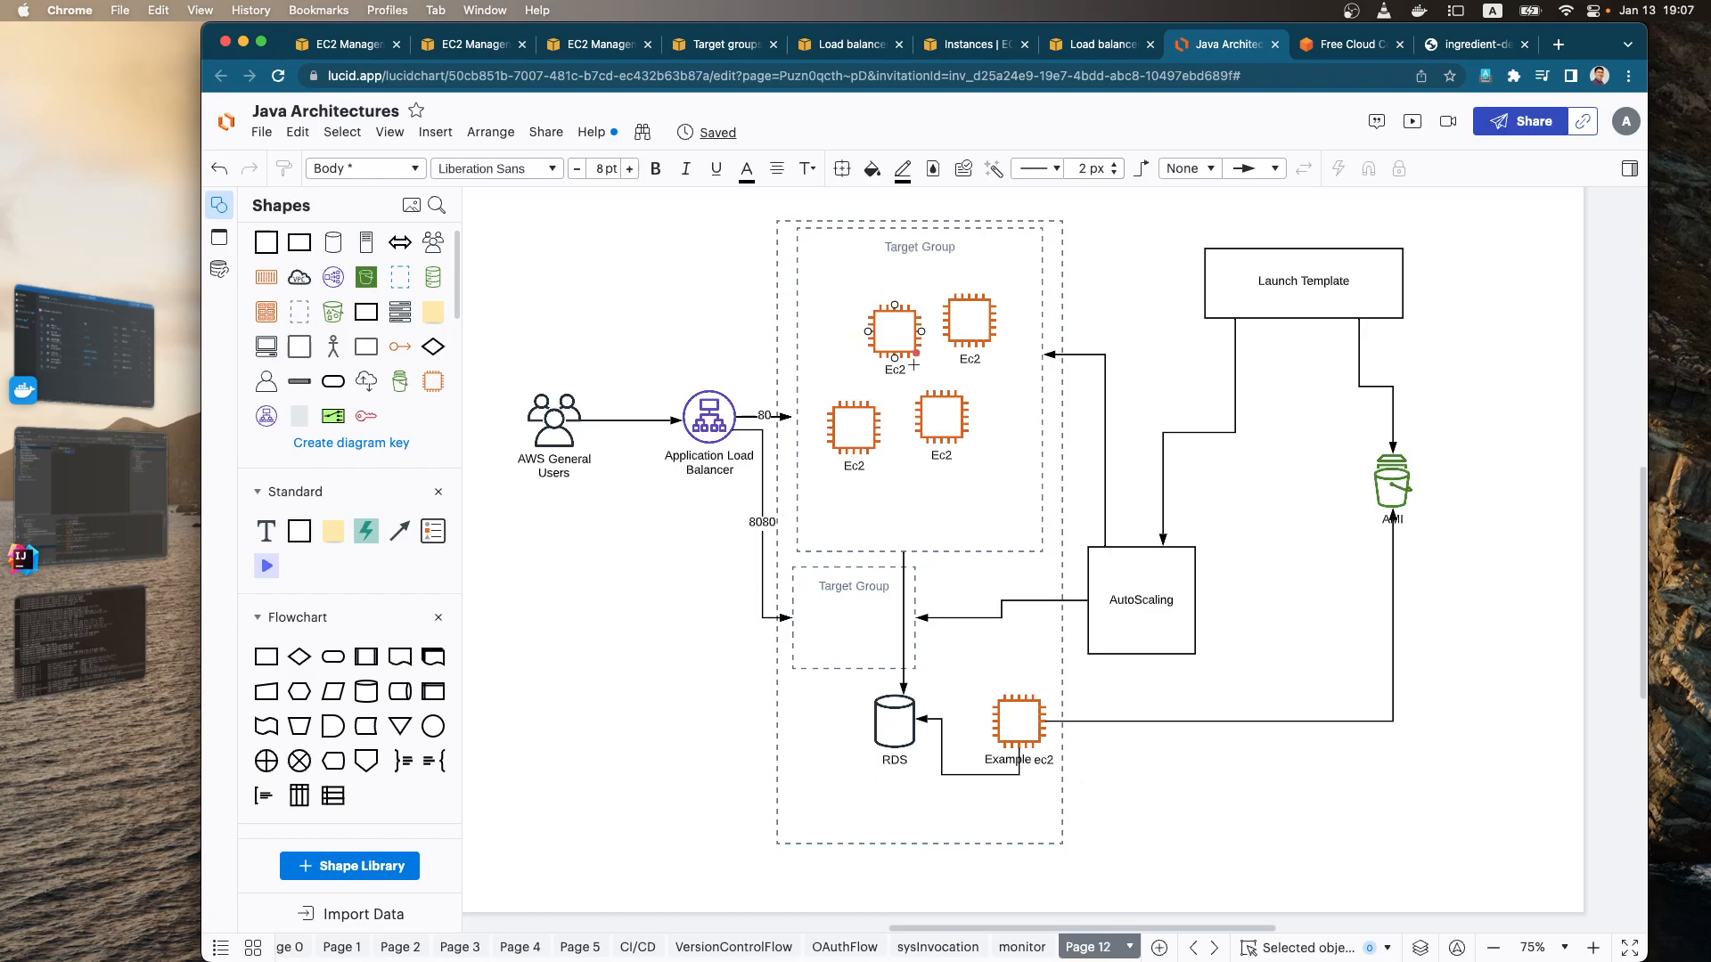
Step: Draw a loop arrow from the top edge of the AutoScaling box to its right edge and label it "policy"
{"action": "left_click", "coordinate": [1140, 637]}
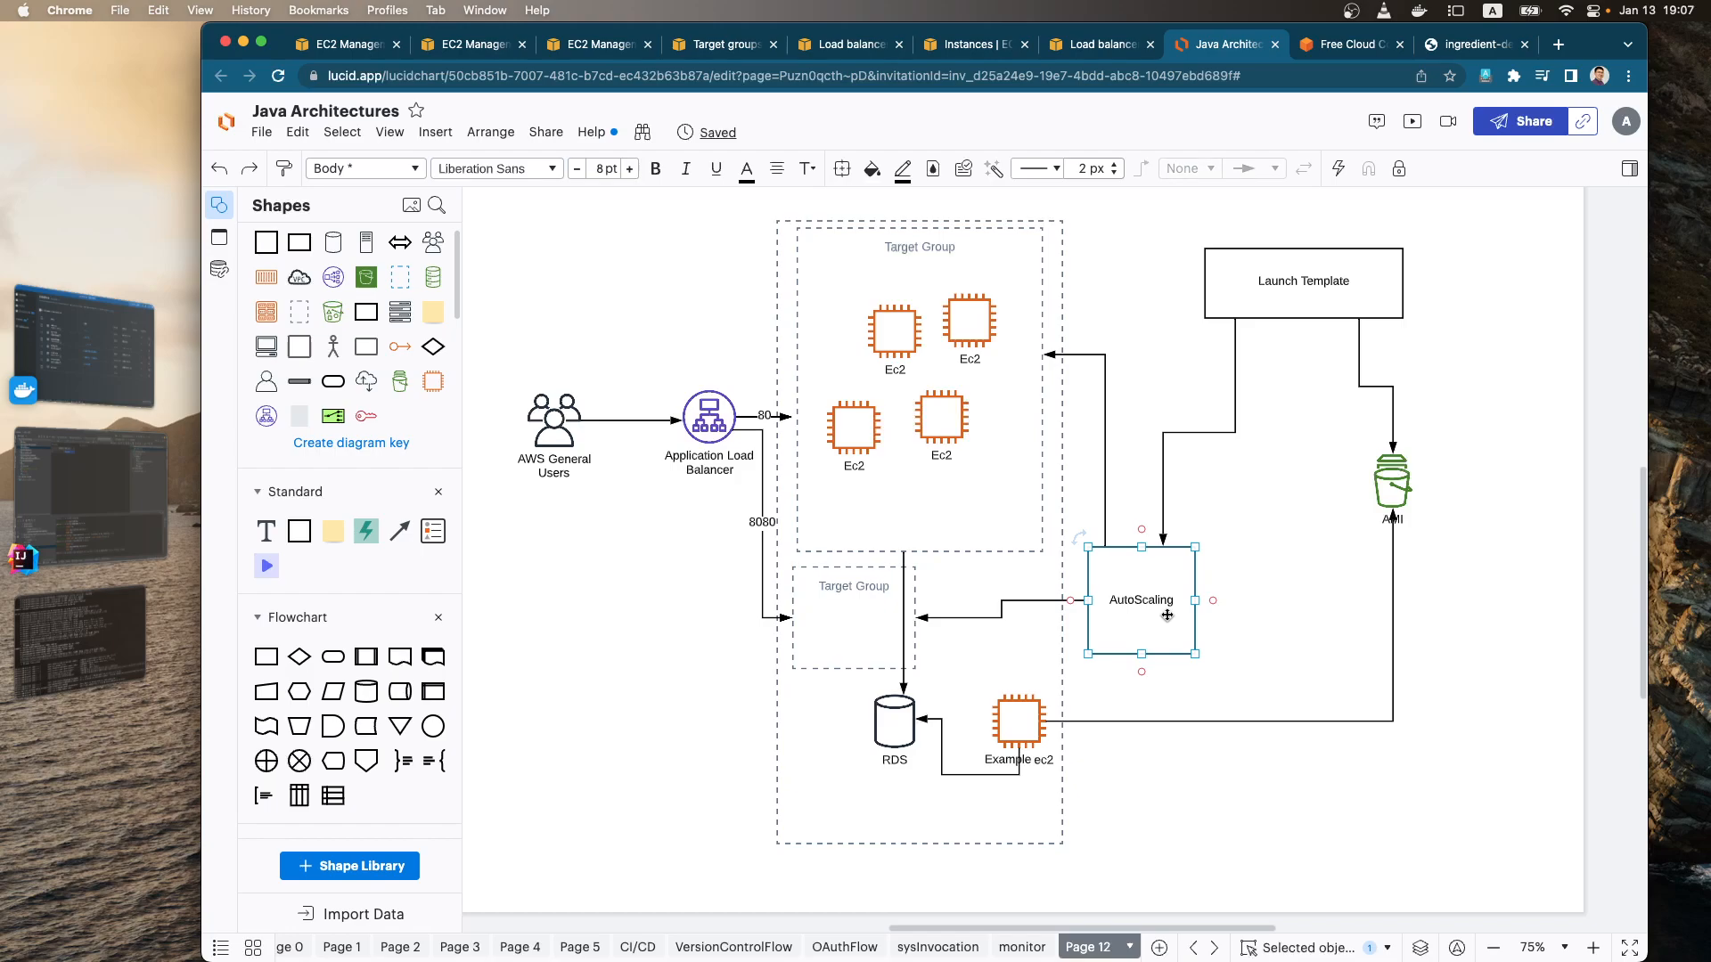
{"action": "left_click_drag", "start_coordinate": [1186, 542], "coordinate": [1197, 601]}
{"action": "double_click", "coordinate": [1224, 542]}
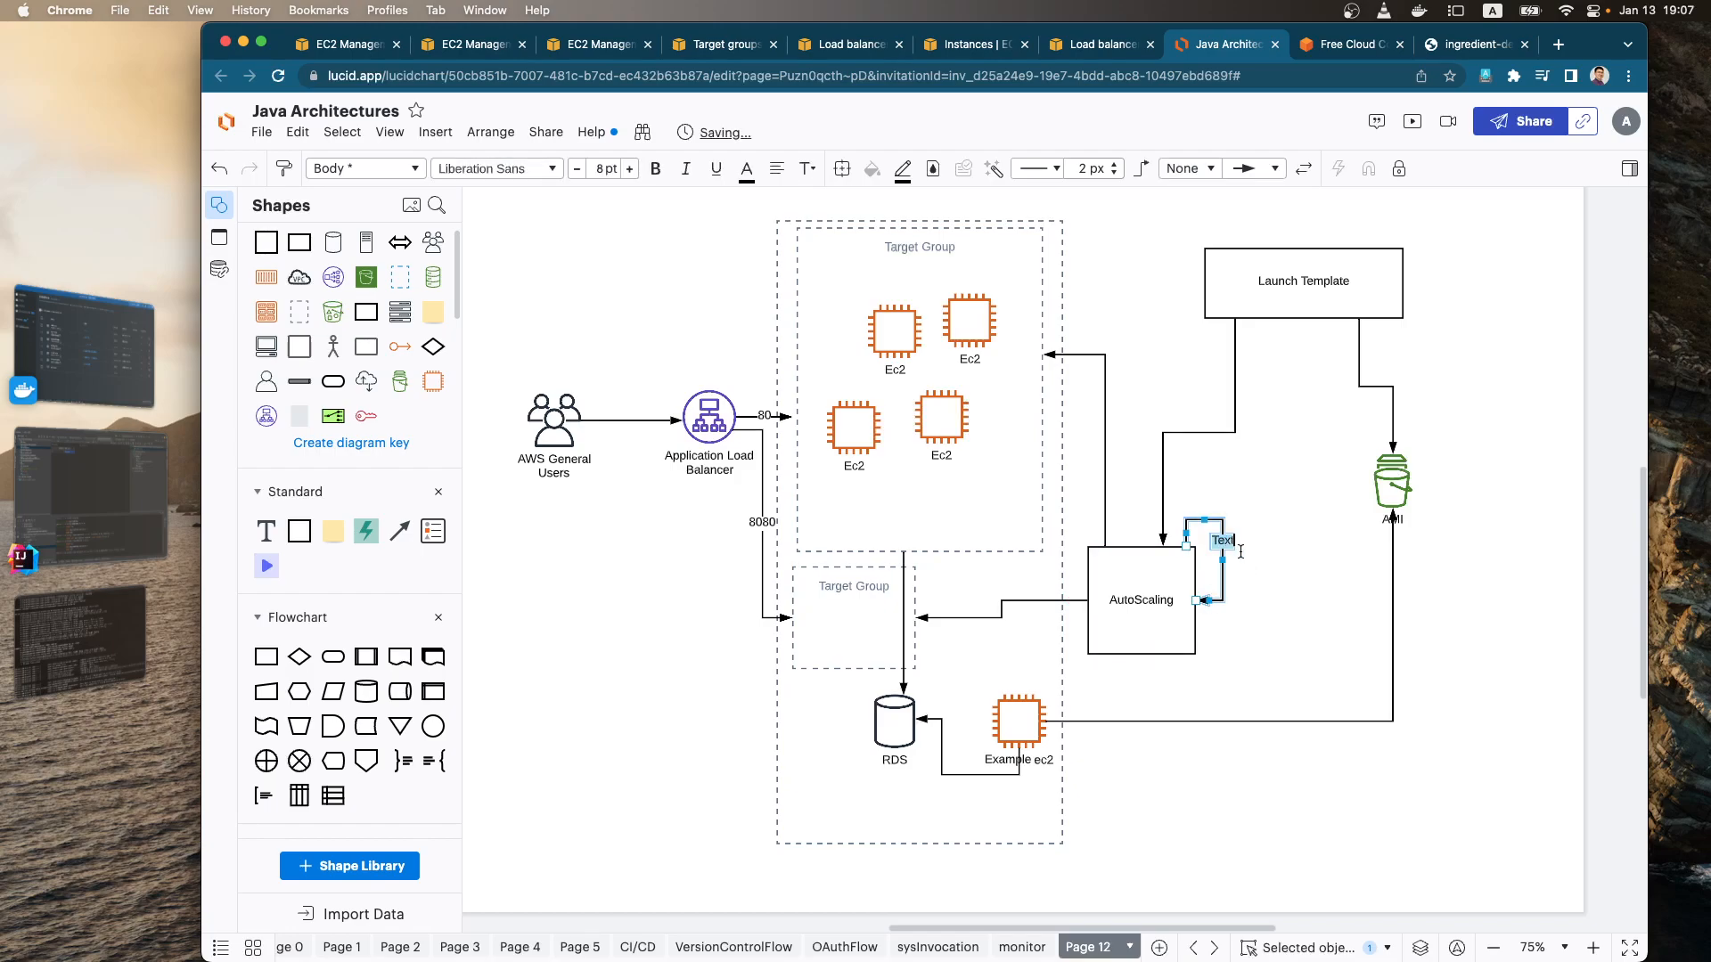
{"action": "type", "text": "policy"}
{"action": "left_click", "coordinate": [1331, 593]}
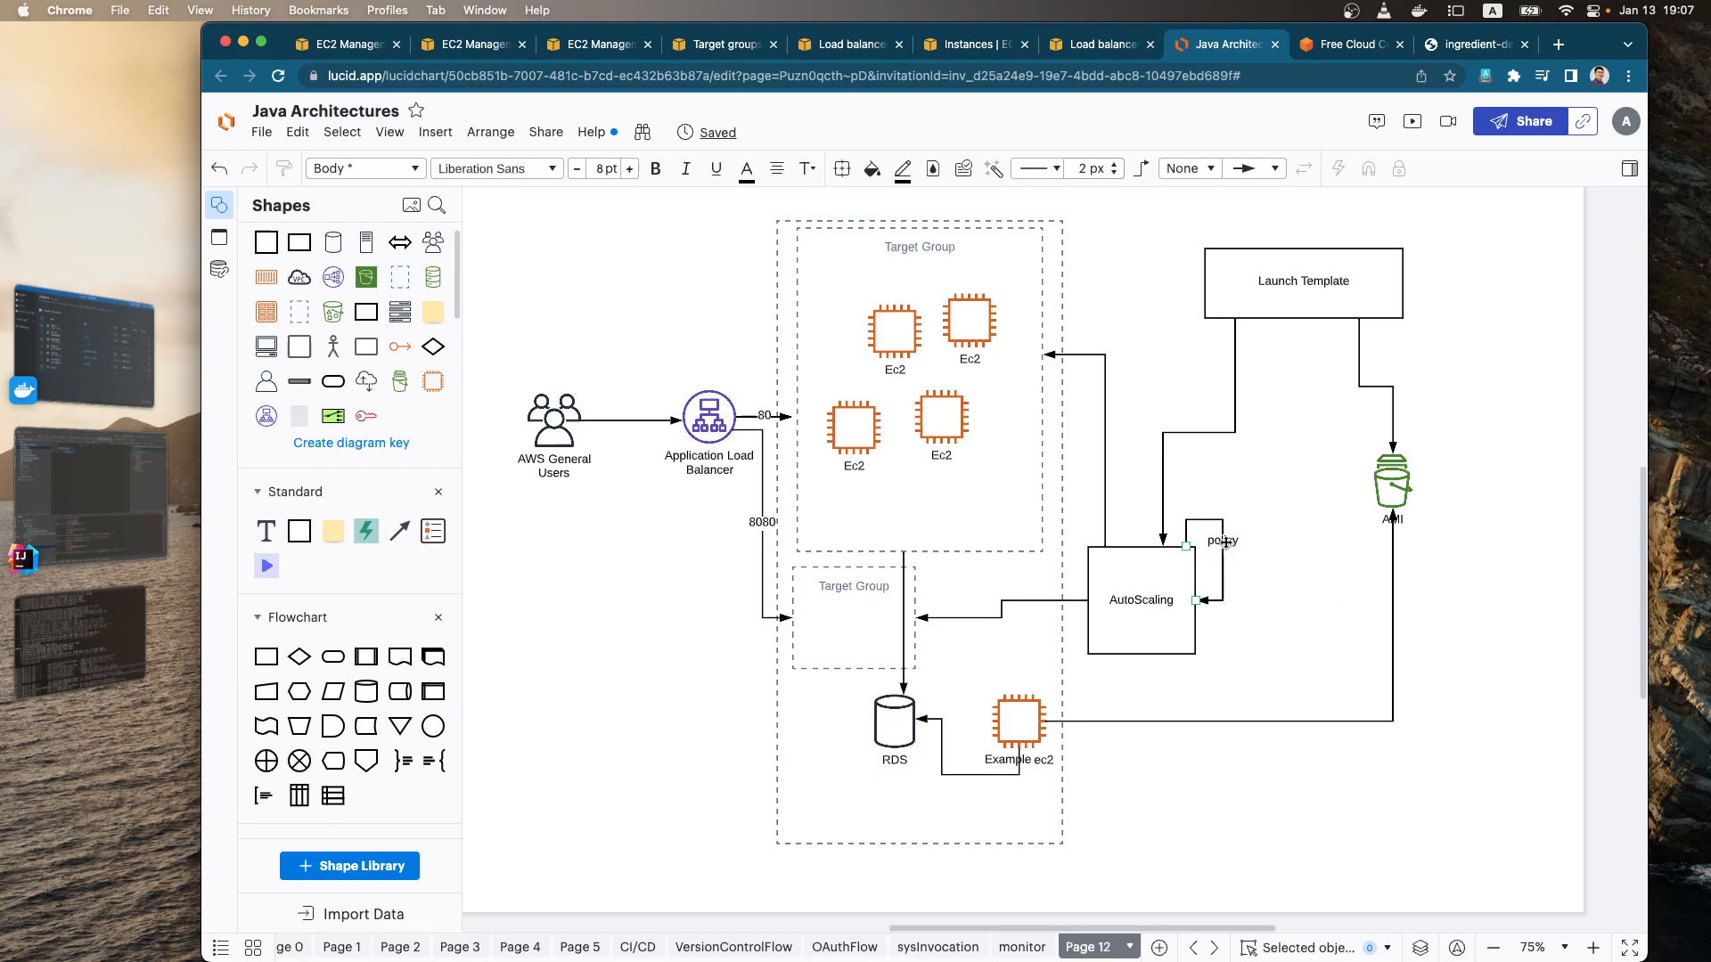
Step: Widen the policy loop by moving its vertical segment farther away from the AutoScaling box
{"action": "left_click", "coordinate": [1223, 549]}
{"action": "left_click_drag", "start_coordinate": [1224, 561], "coordinate": [1252, 561]}
{"action": "left_click", "coordinate": [1301, 570]}
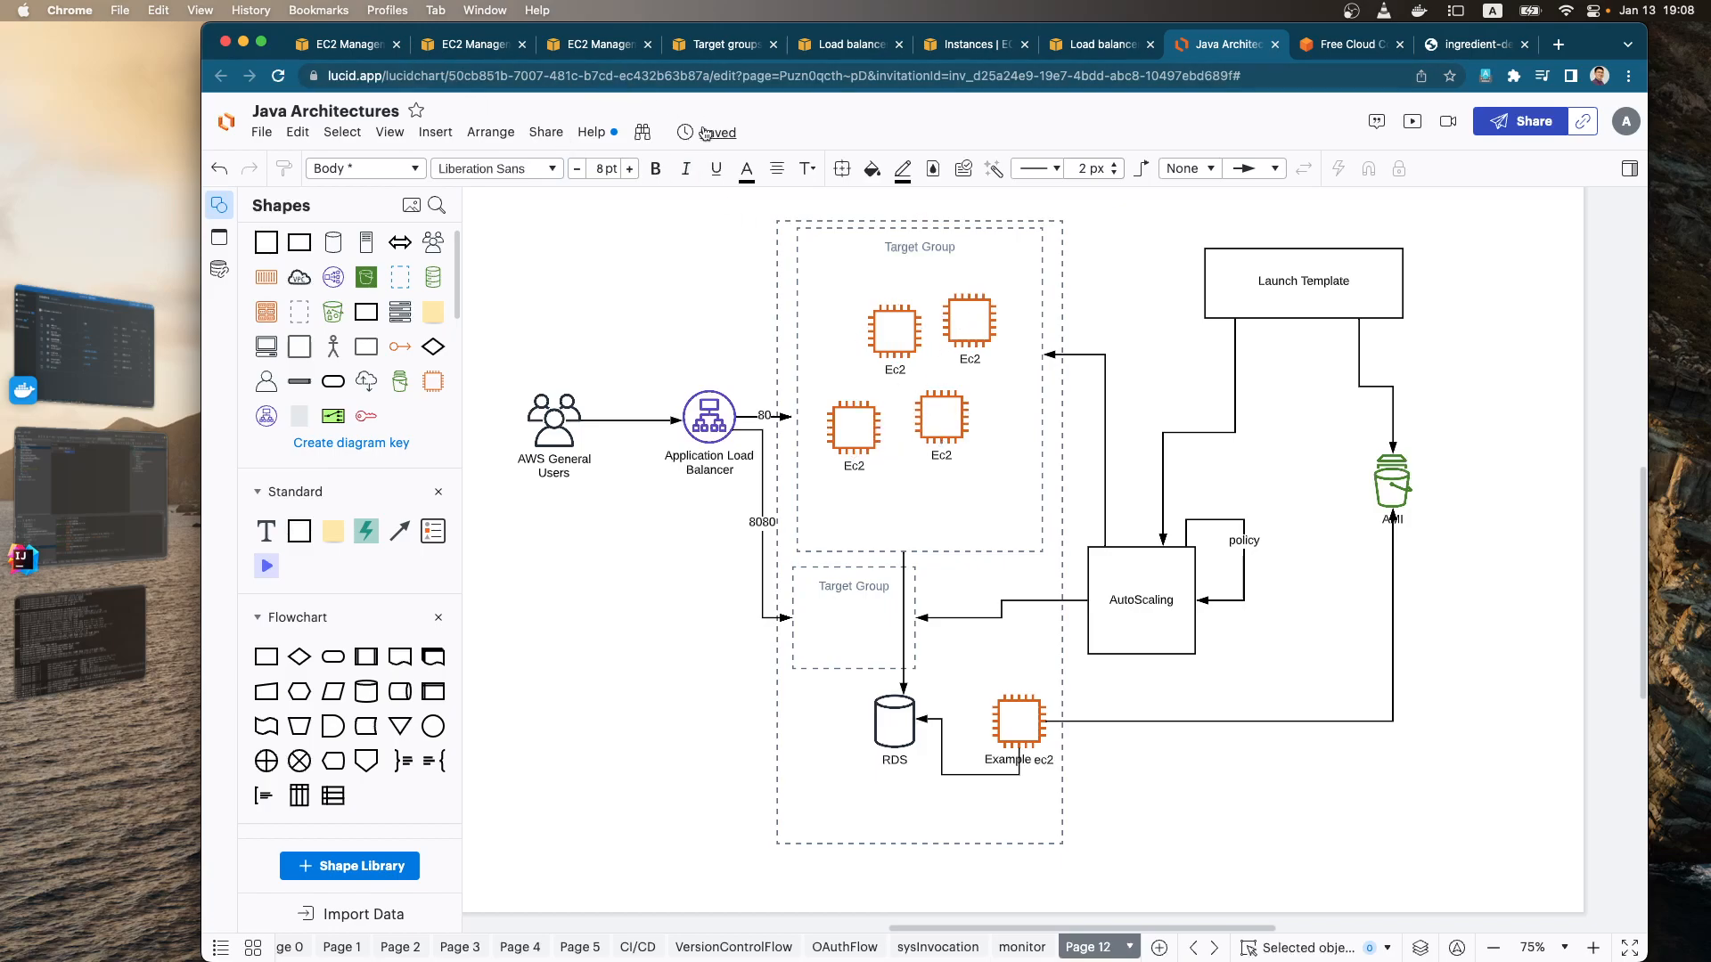
Step: Switch from the architecture diagram to the EC2 console and refresh the list of running instances
{"action": "scroll", "coordinate": [672, 276], "scroll_direction": "up", "scroll_amount": 1}
{"action": "scroll", "coordinate": [673, 281], "scroll_direction": "up", "scroll_amount": 1}
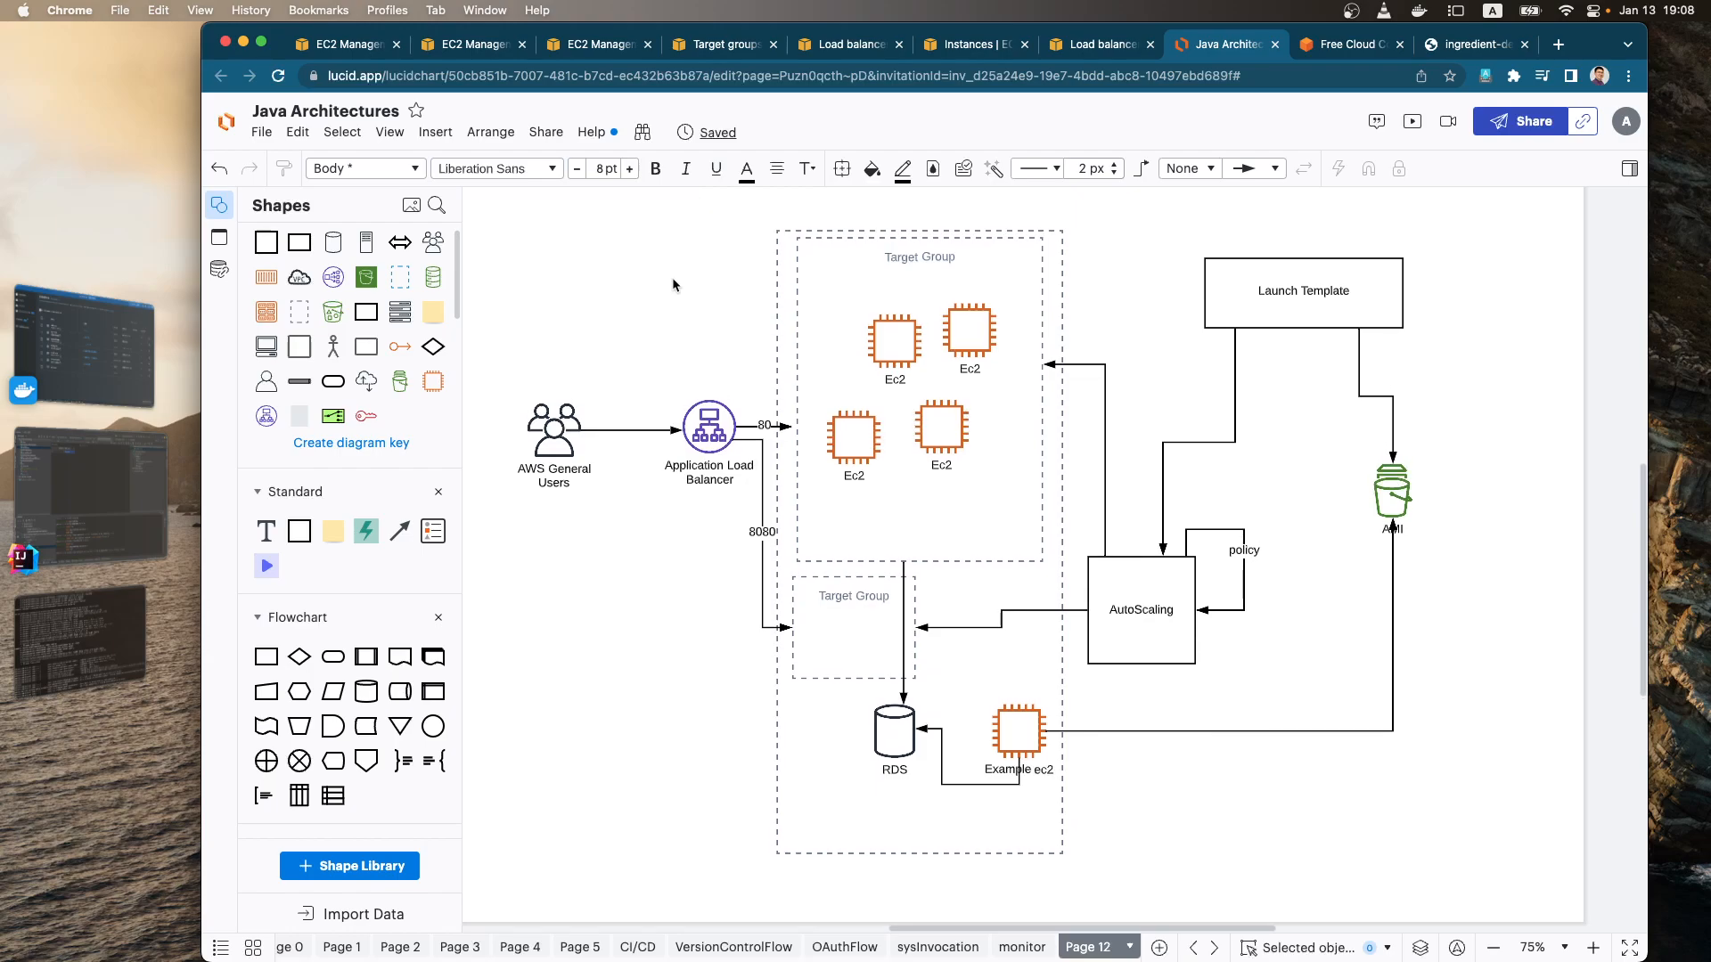
{"action": "left_click", "coordinate": [367, 44]}
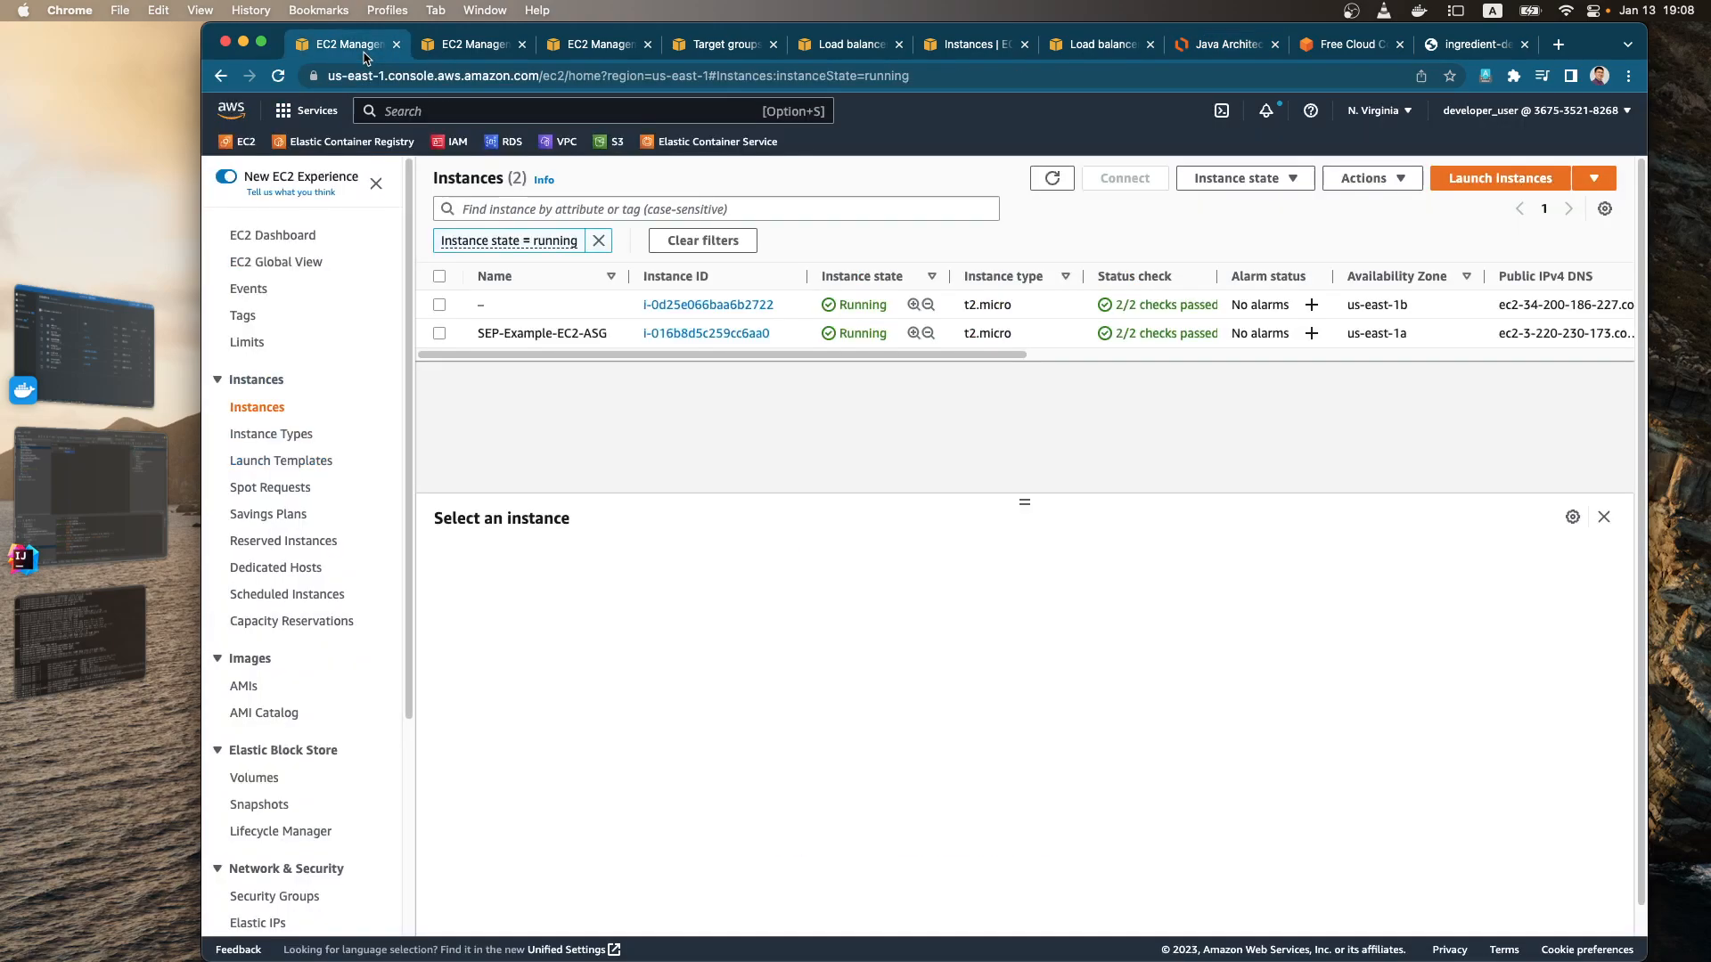
{"action": "left_click", "coordinate": [1053, 181]}
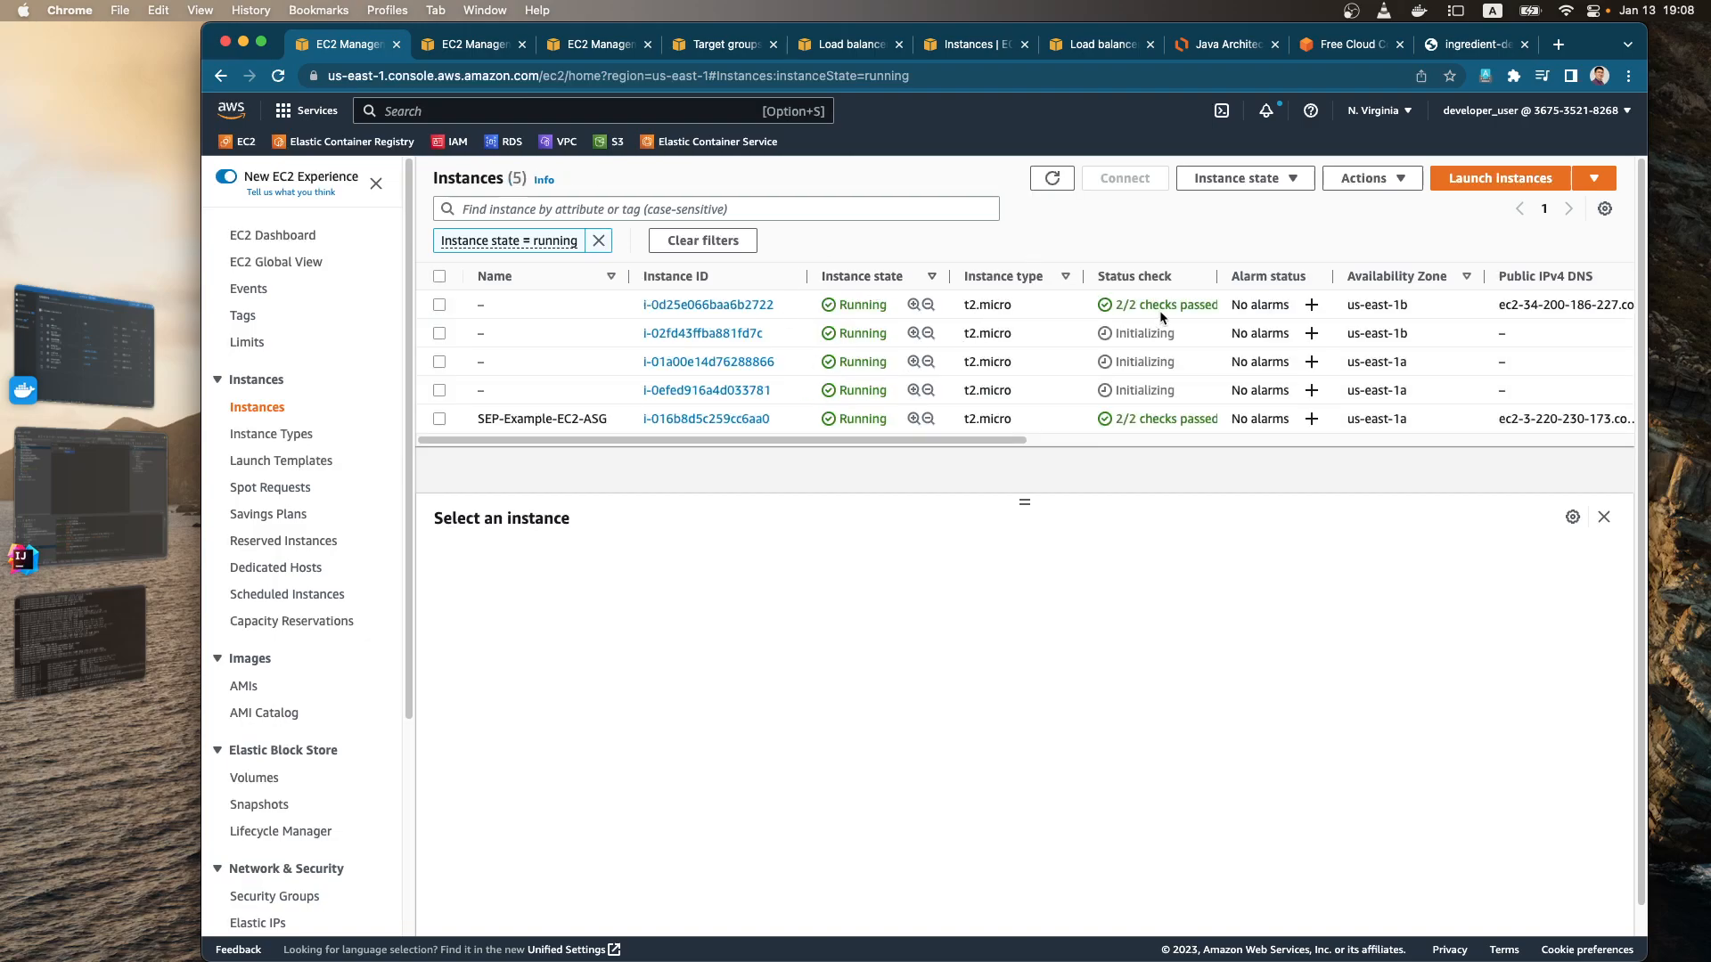
Step: Open the Ingredient-Demo-ASG Auto Scaling group and view the instances it manages
{"action": "scroll", "coordinate": [382, 640], "scroll_direction": "down", "scroll_amount": 5}
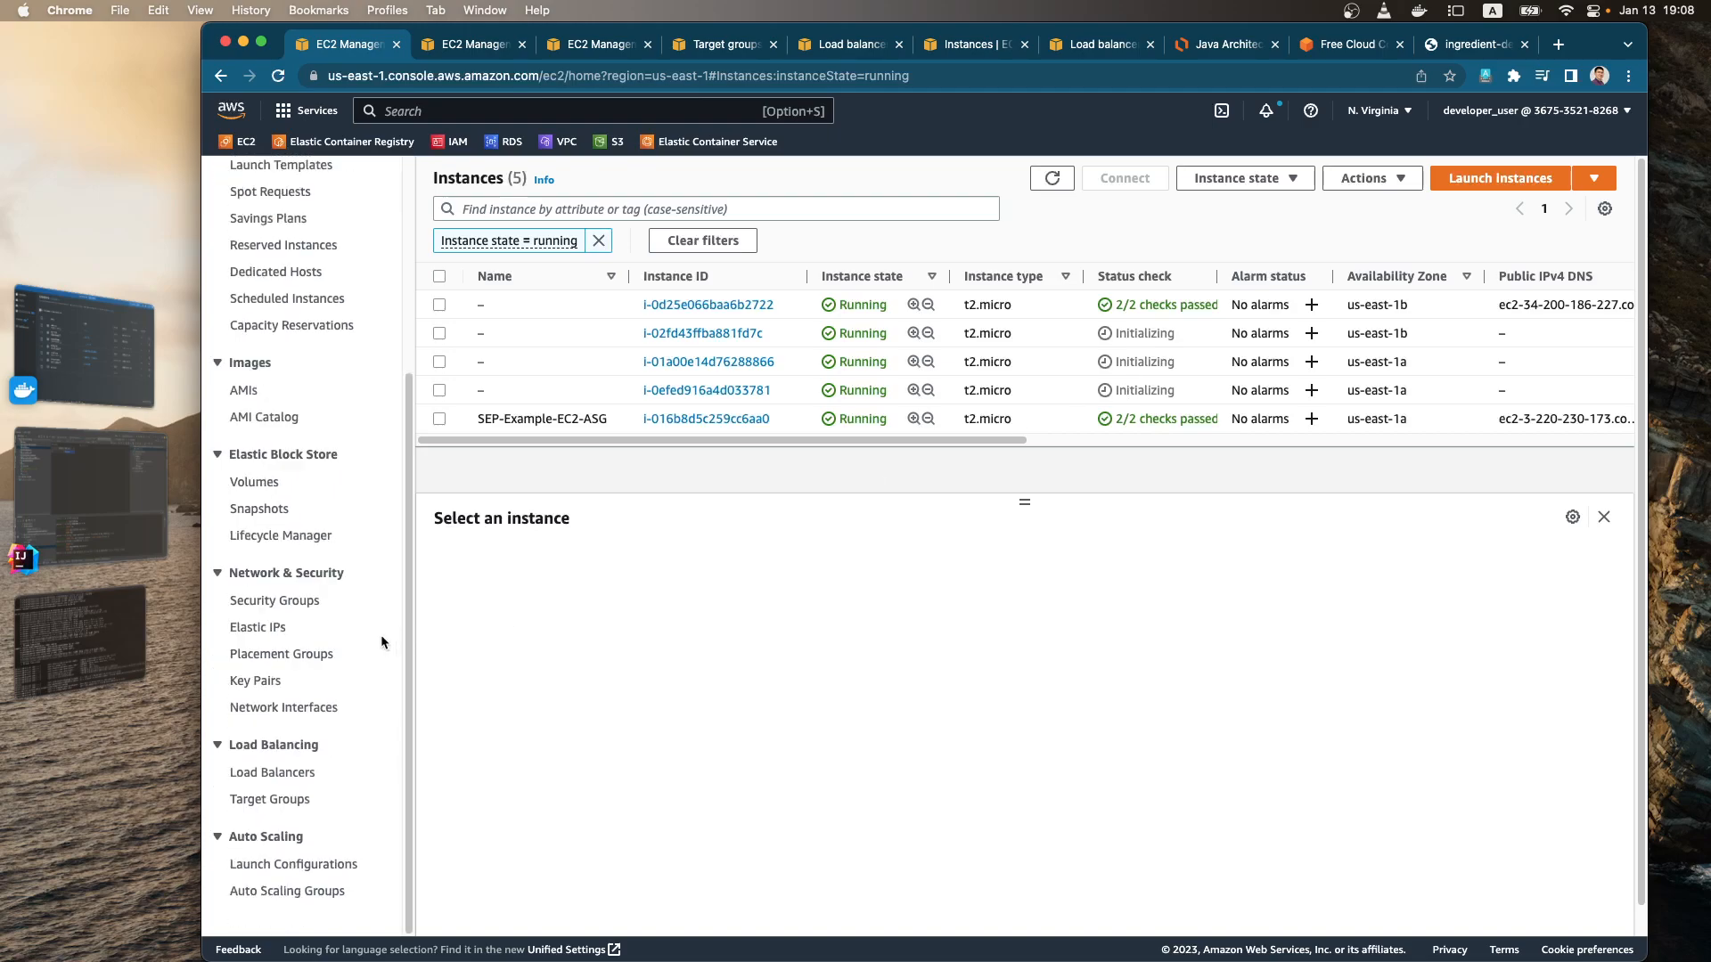
{"action": "left_click", "coordinate": [311, 861]}
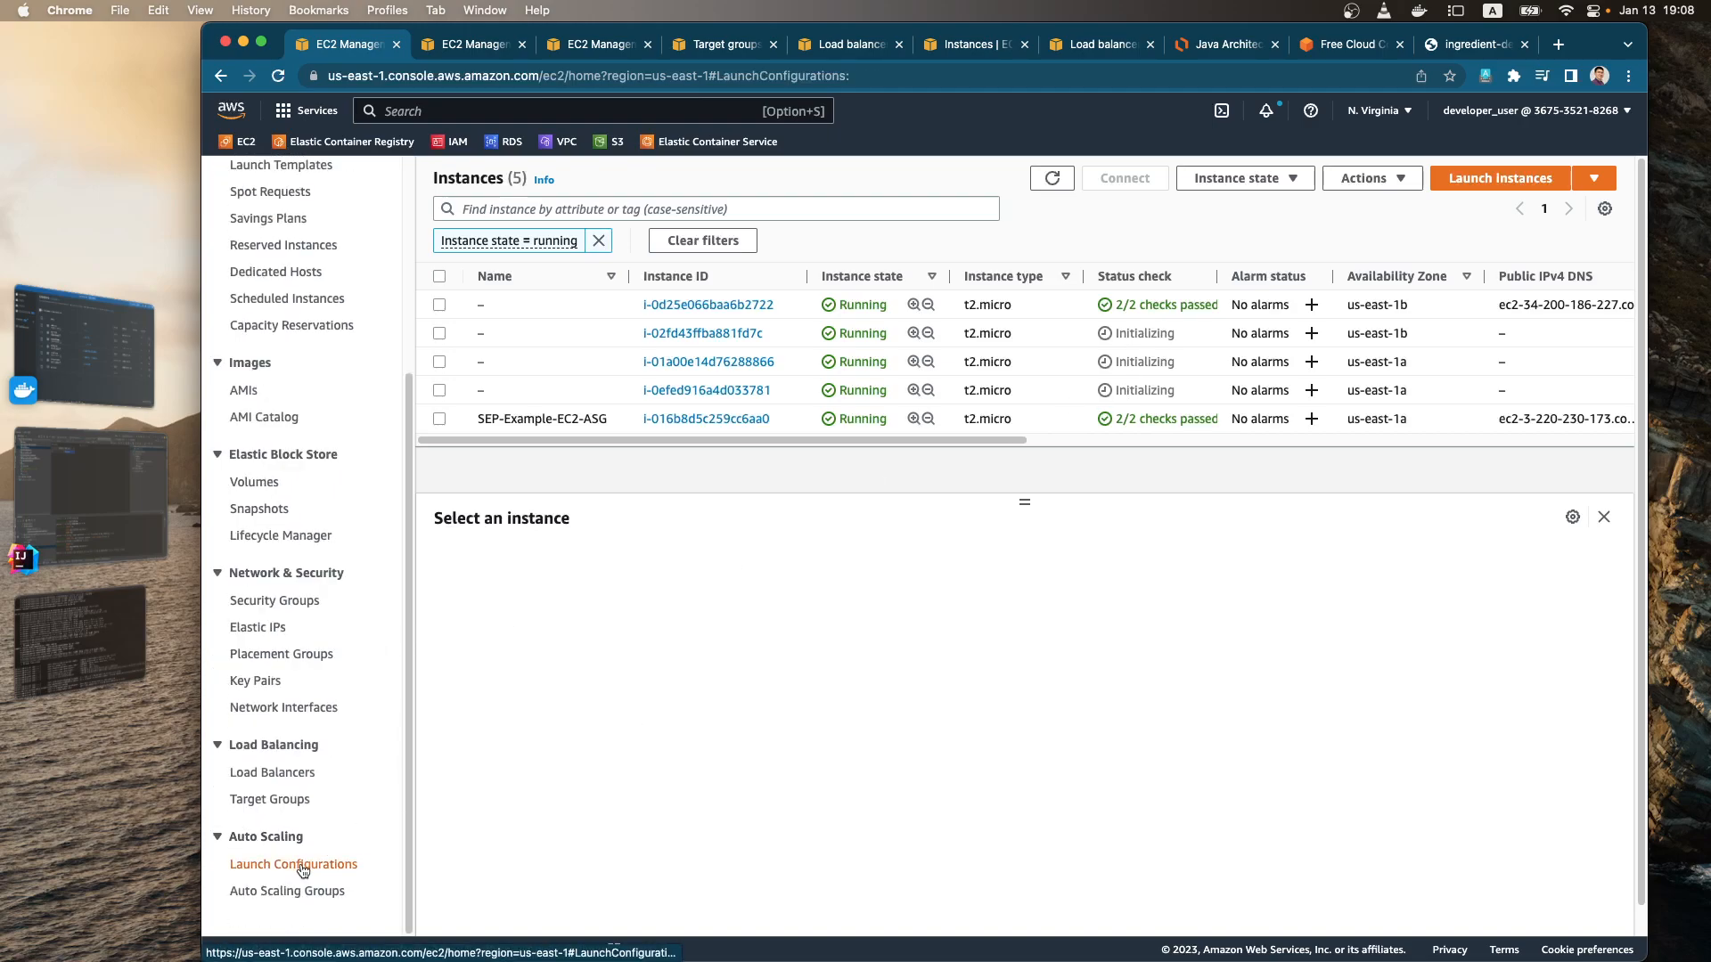
{"action": "left_click", "coordinate": [276, 894]}
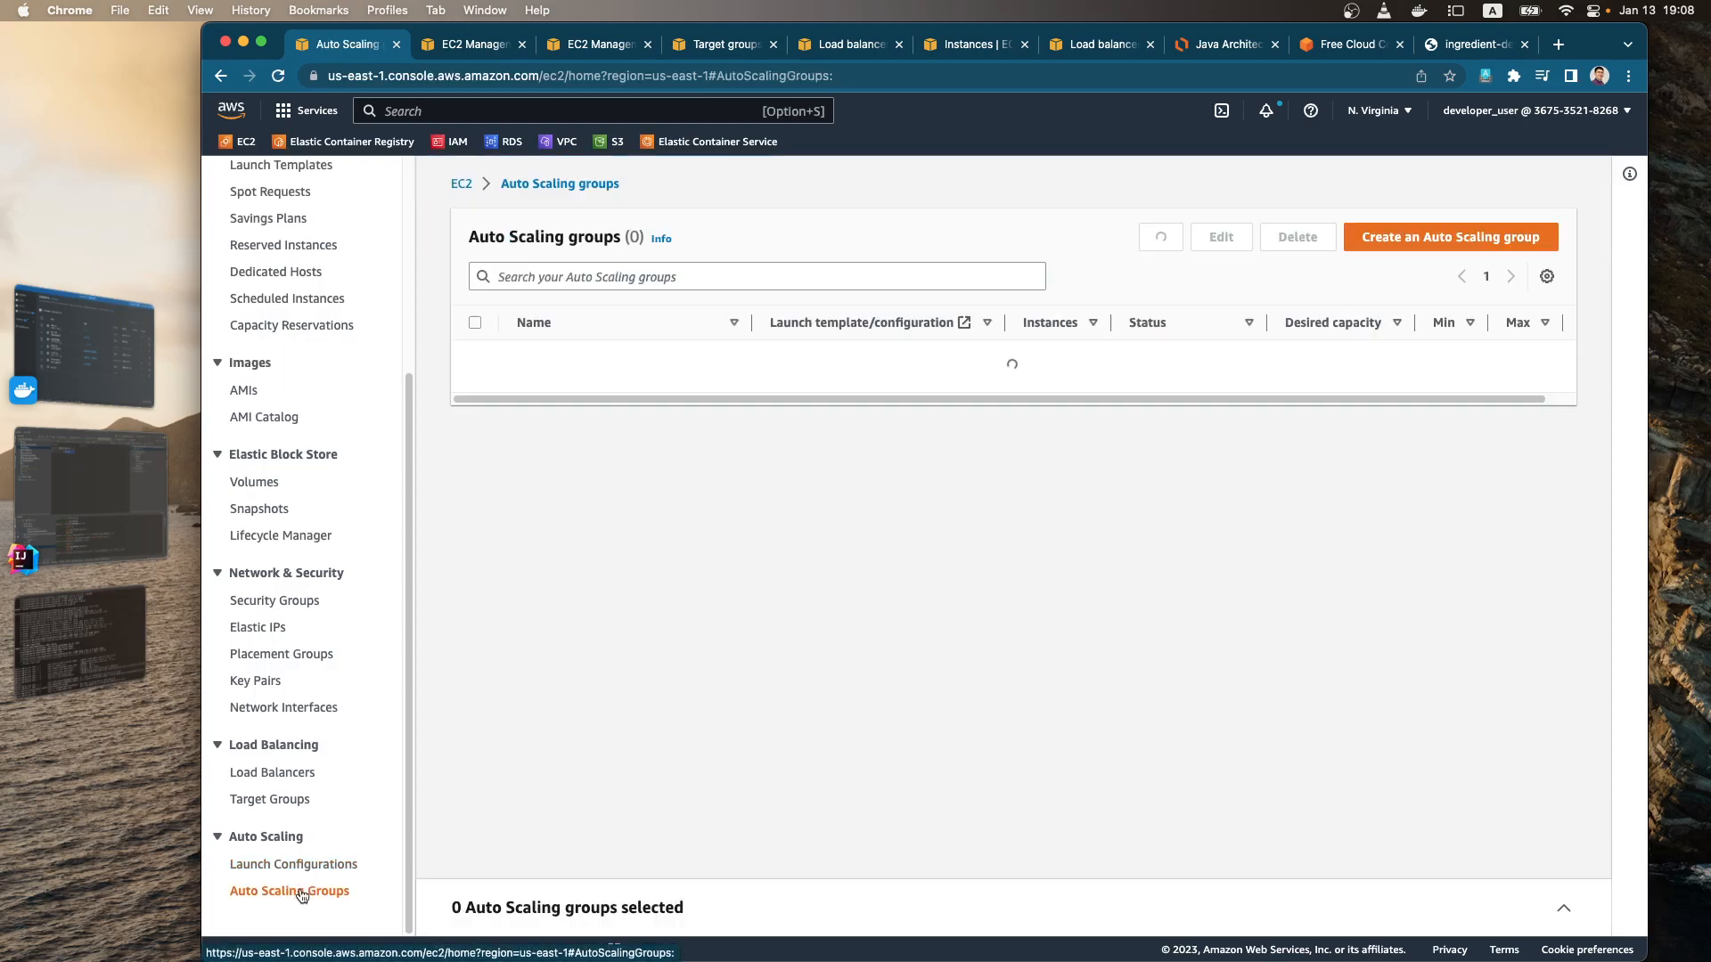
{"action": "left_click", "coordinate": [580, 357]}
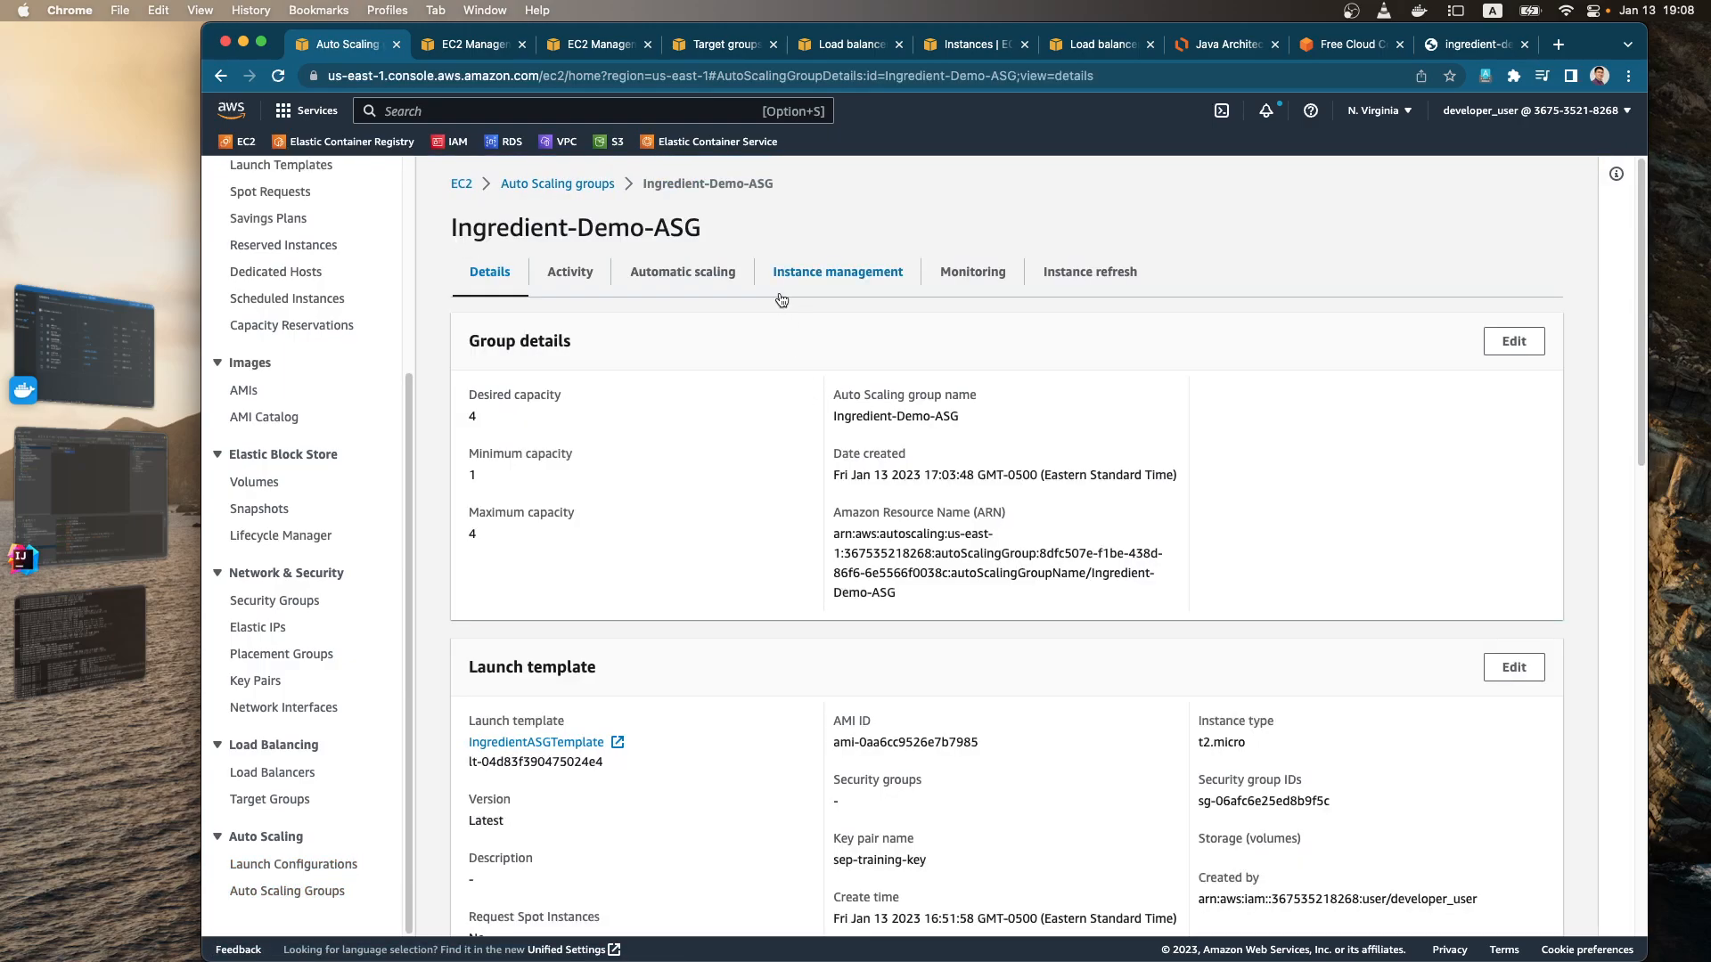
{"action": "left_click", "coordinate": [802, 276]}
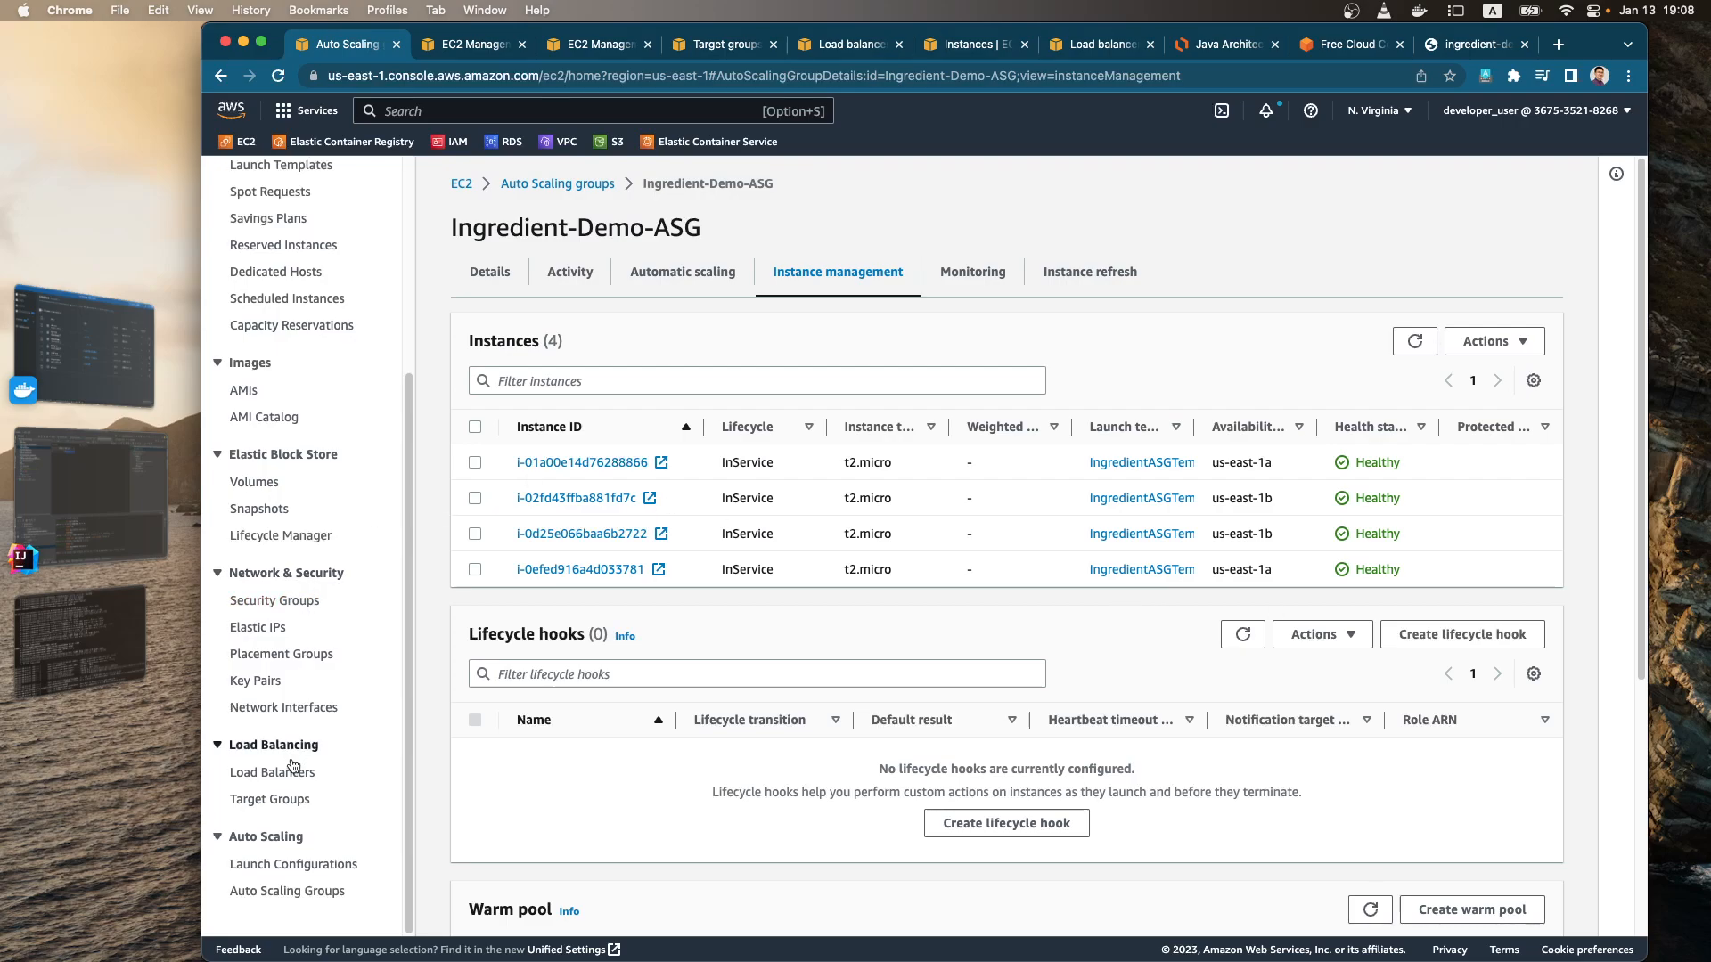
Step: Reload the load balancer's /ingredient endpoint on port 8080 to check its response, and return to the Auto Scaling group
{"action": "key", "text": "super+9"}
{"action": "left_click", "coordinate": [278, 76]}
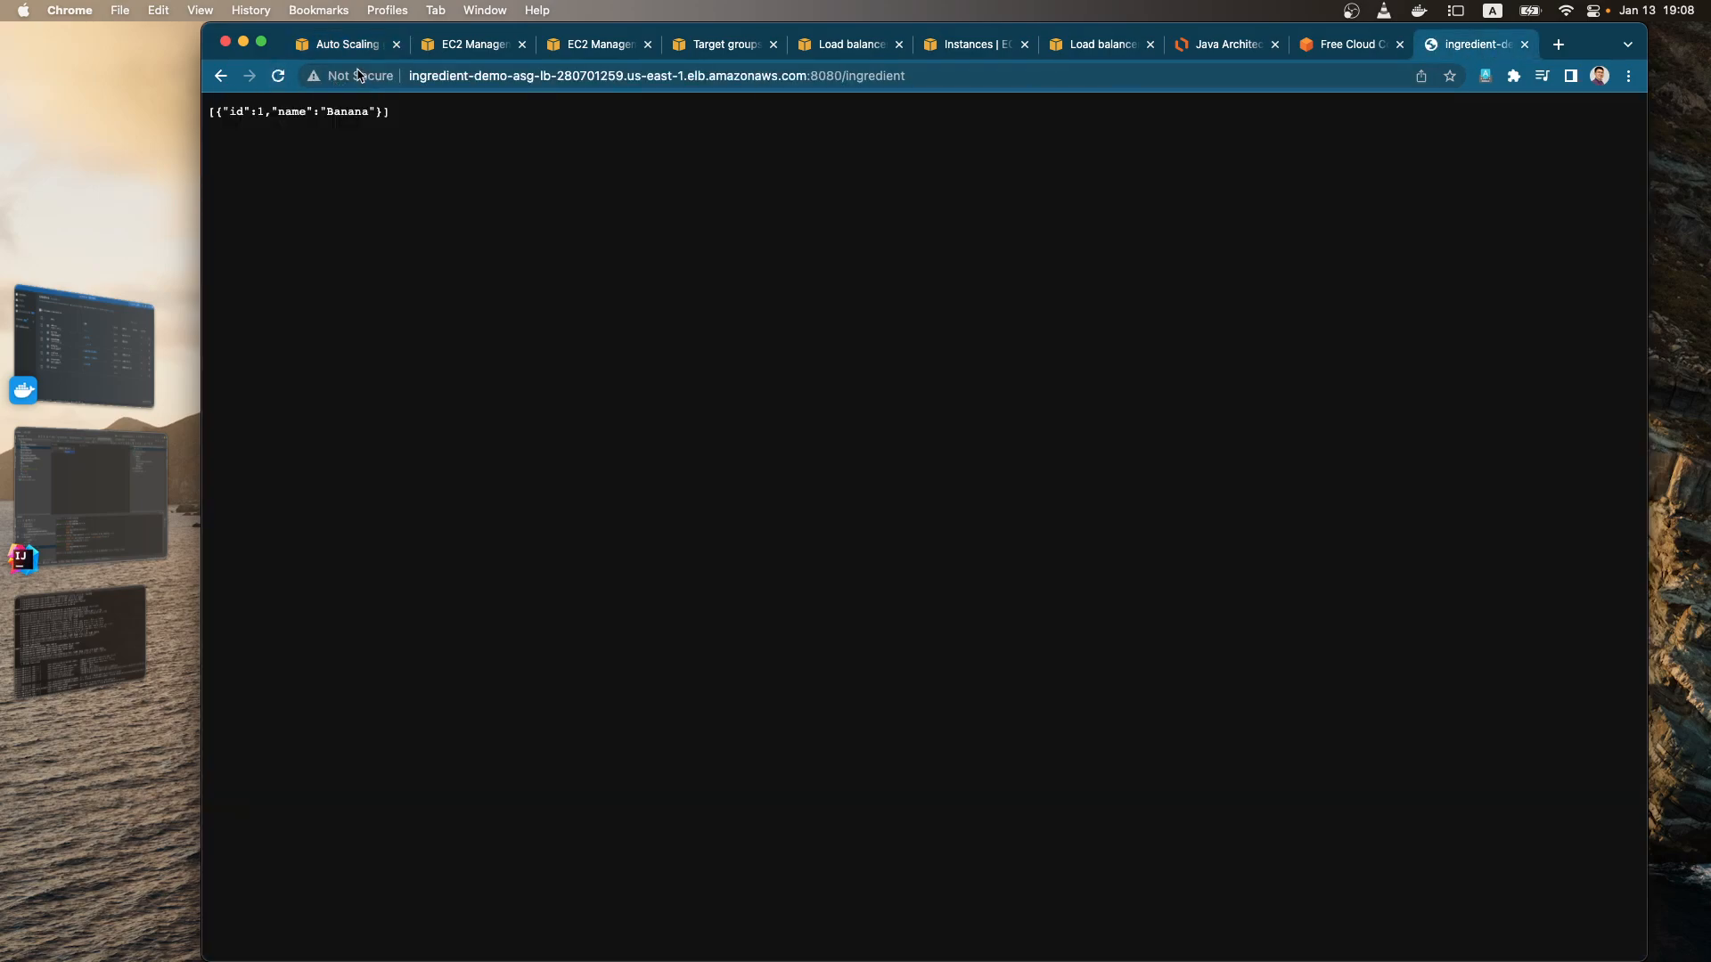
{"action": "left_click_drag", "start_coordinate": [473, 79], "coordinate": [922, 74]}
{"action": "left_click", "coordinate": [716, 196]}
{"action": "left_click", "coordinate": [352, 49]}
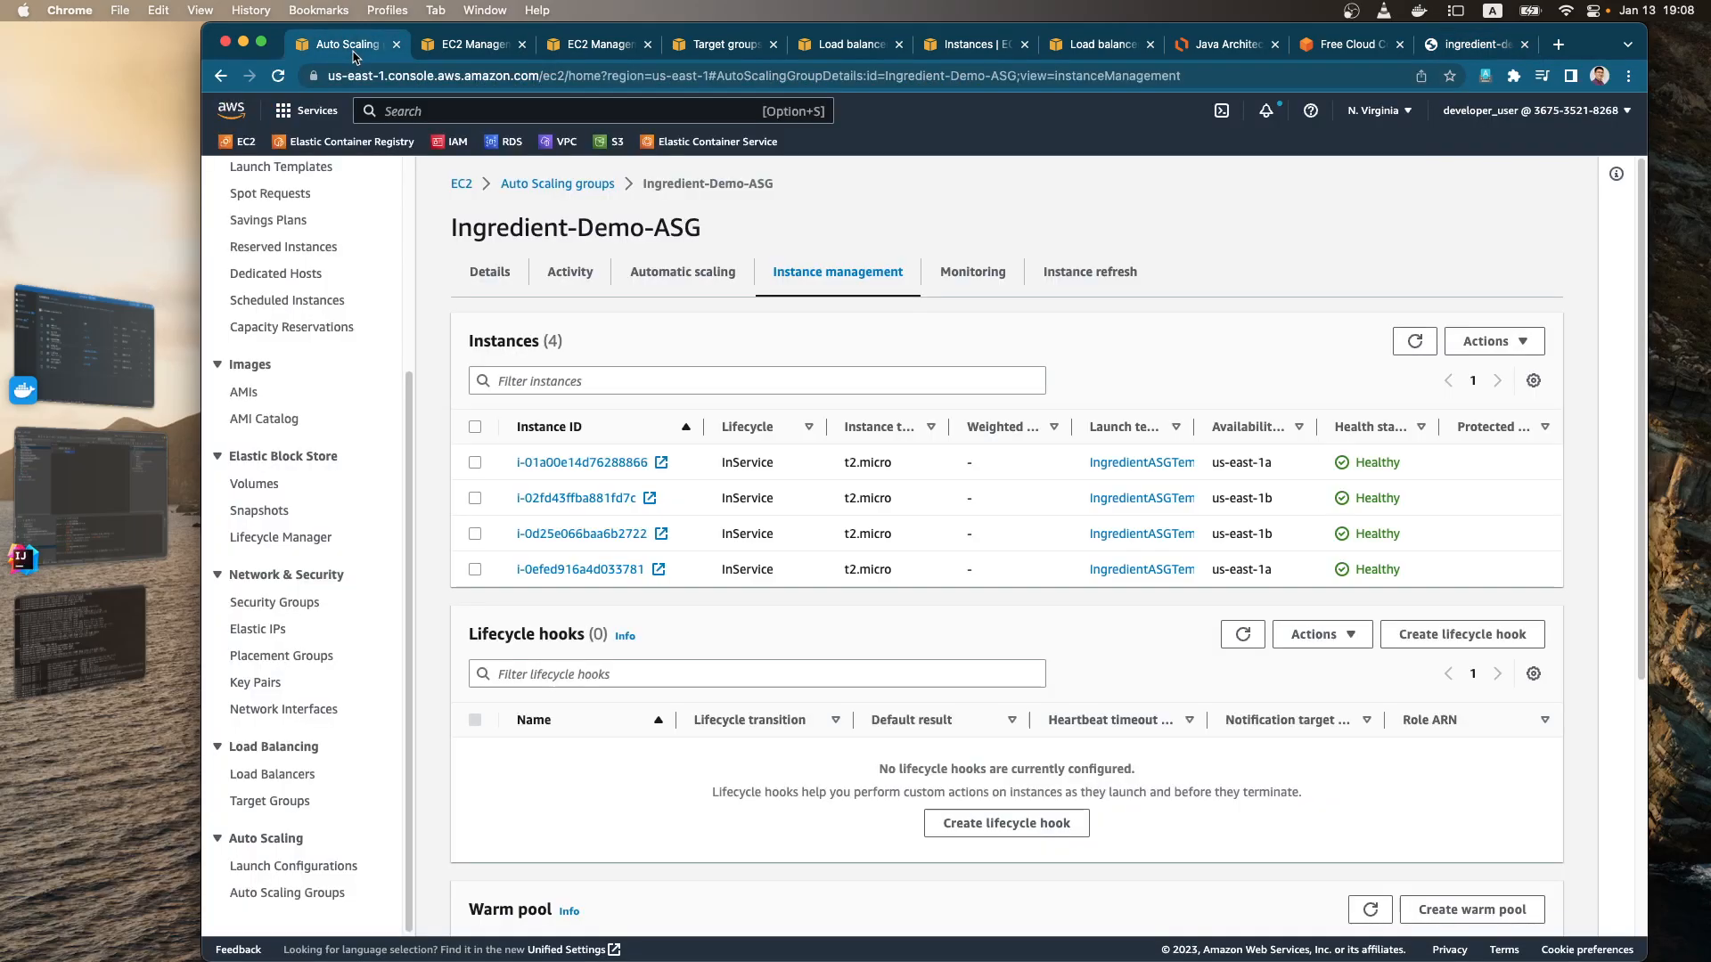
Step: Return to the EC2 dashboard and list the running instances
{"action": "scroll", "coordinate": [335, 342], "scroll_direction": "up", "scroll_amount": 5}
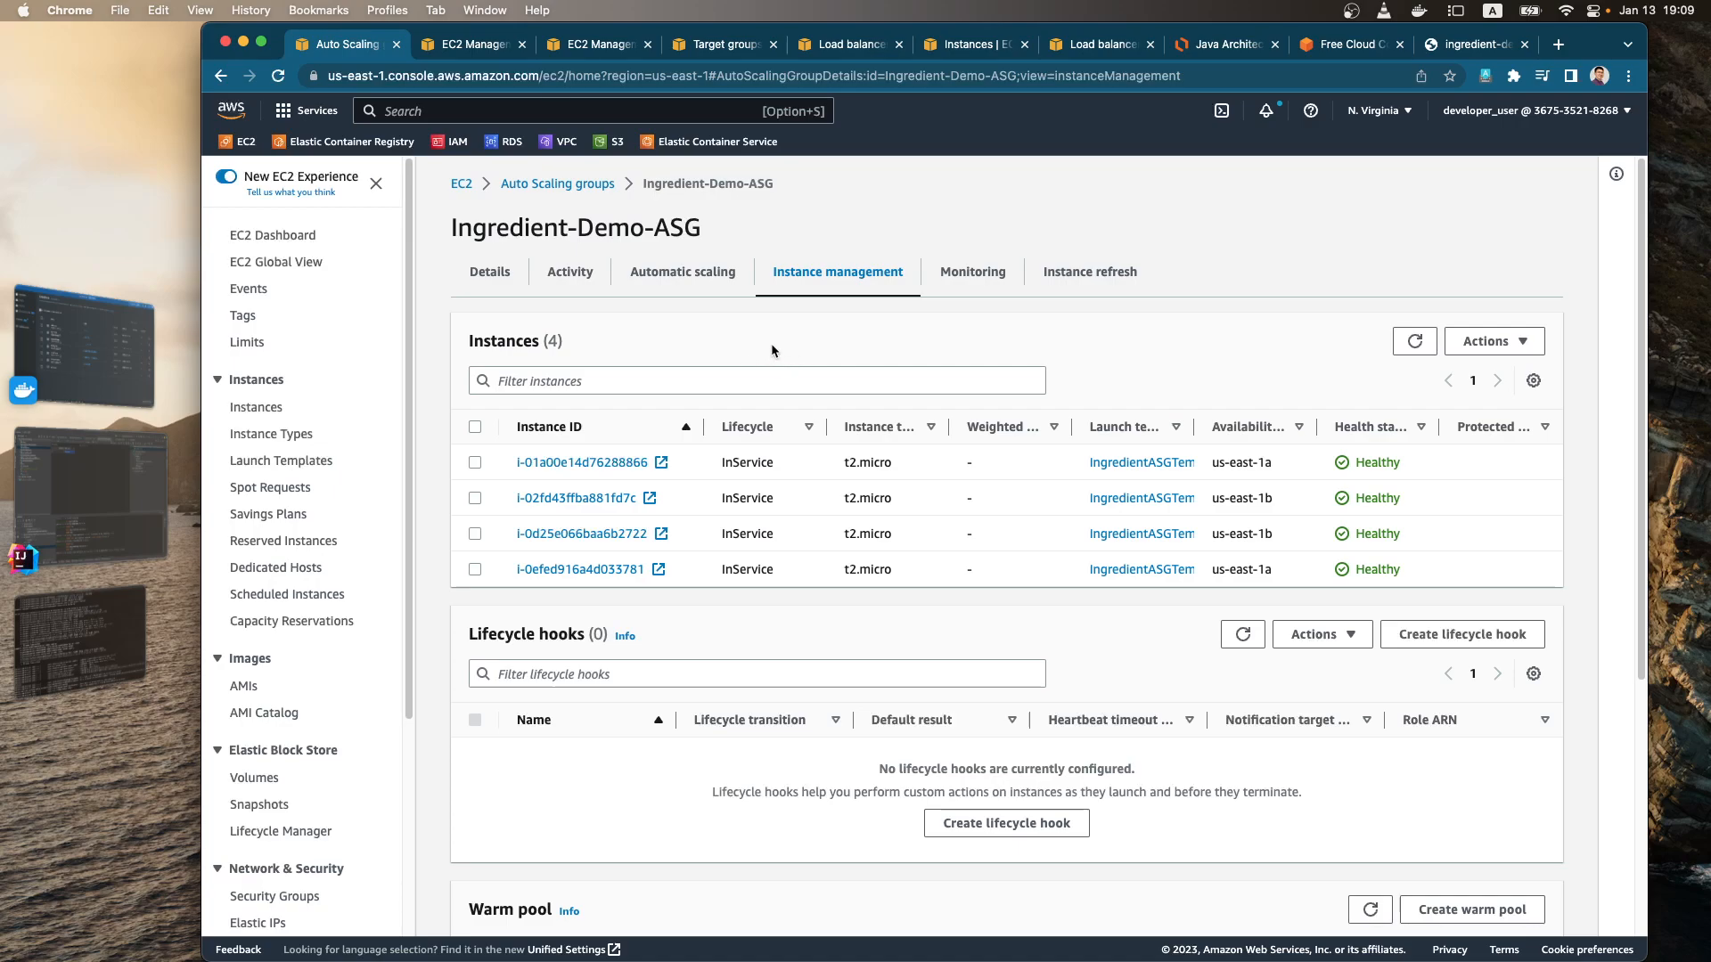
{"action": "scroll", "coordinate": [371, 504], "scroll_direction": "down", "scroll_amount": 10}
{"action": "scroll", "coordinate": [312, 314], "scroll_direction": "up", "scroll_amount": 10}
{"action": "left_click", "coordinate": [267, 236]}
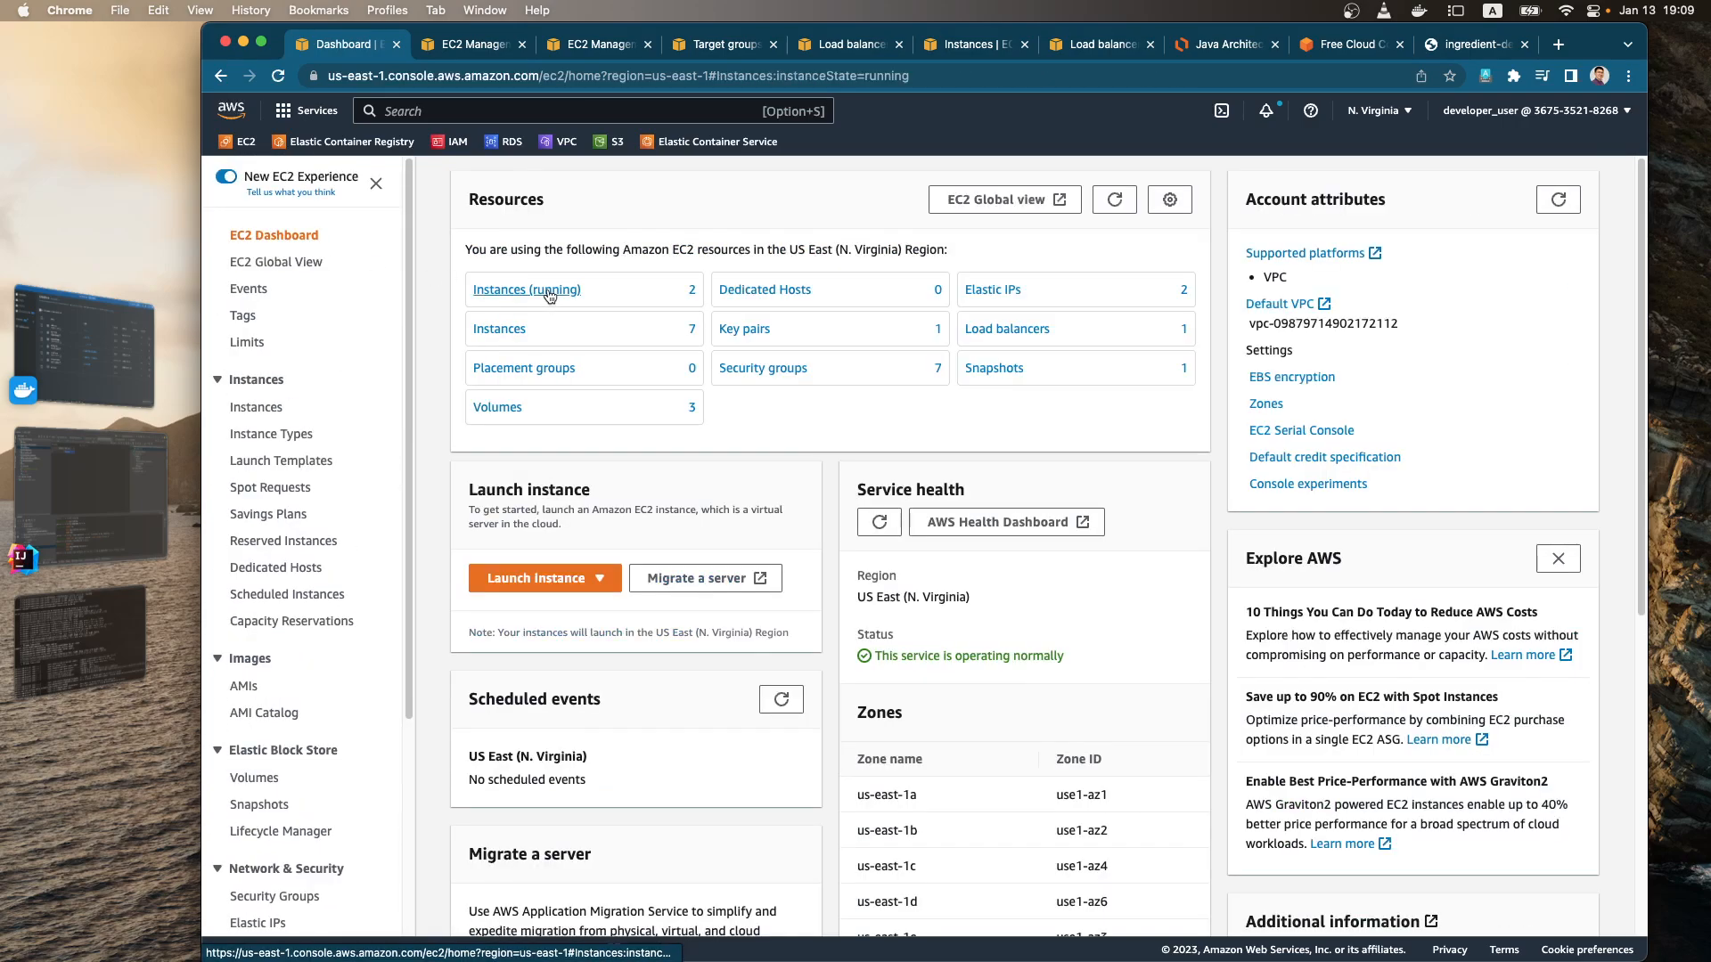
{"action": "left_click", "coordinate": [554, 292]}
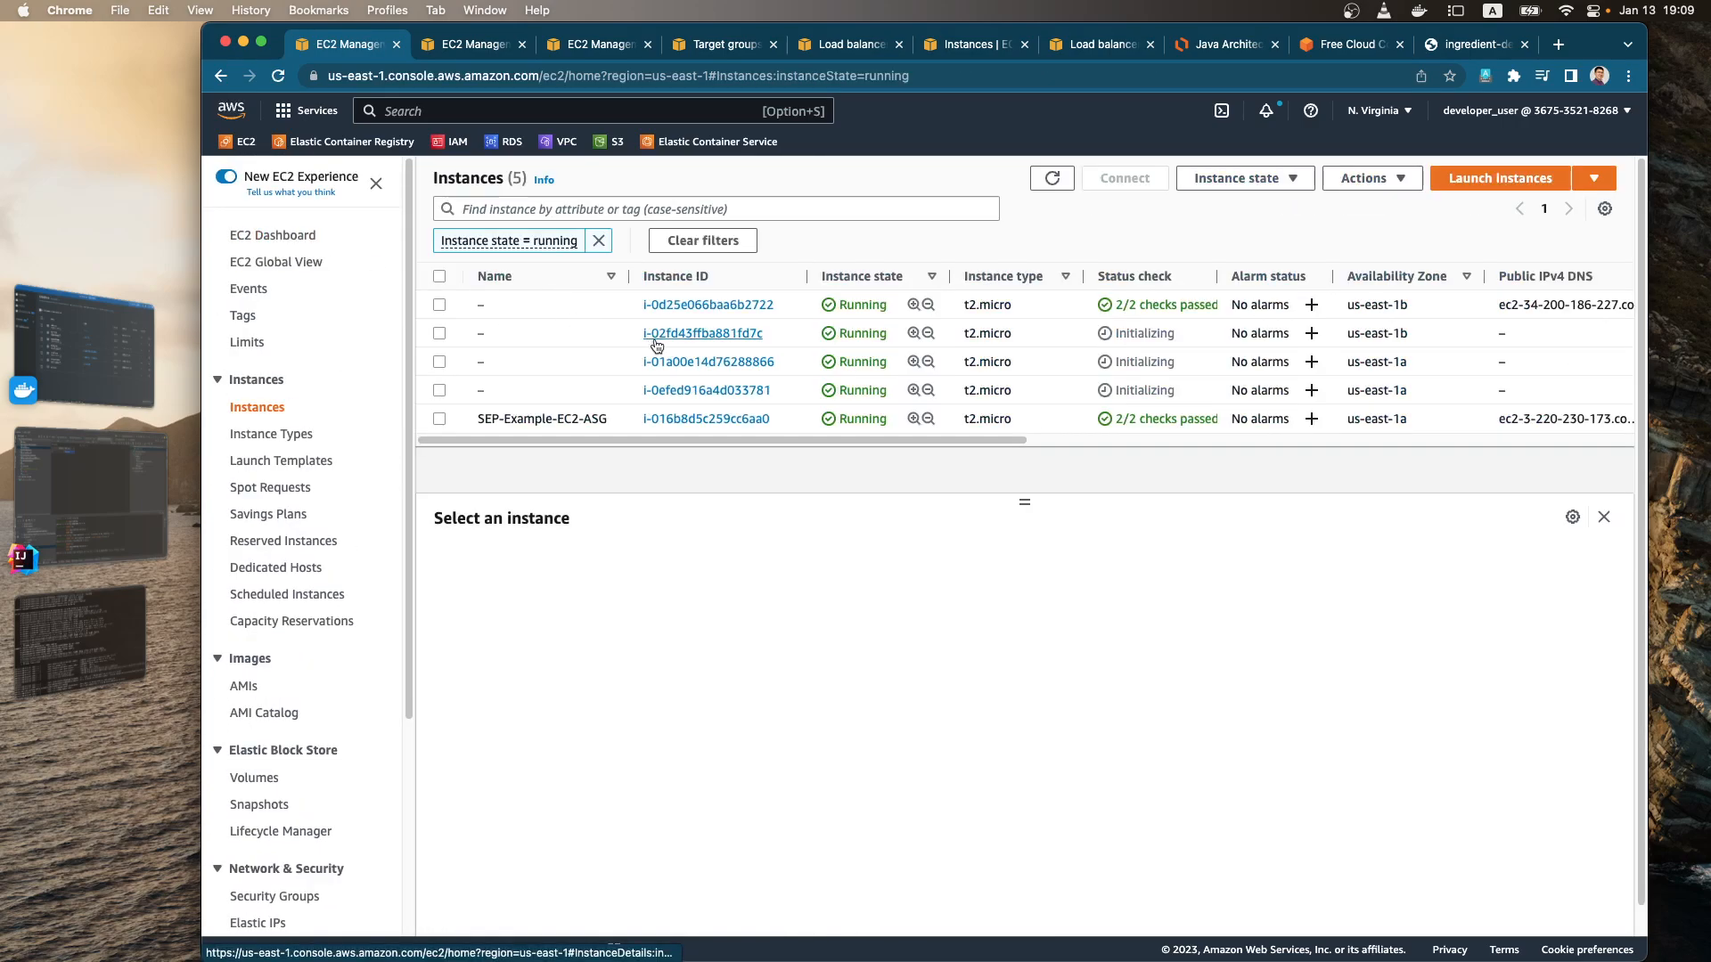
Step: Delete the Ingredient-Demo-ASG Auto Scaling group, confirming with "delete"
{"action": "scroll", "coordinate": [328, 511], "scroll_direction": "down", "scroll_amount": 3}
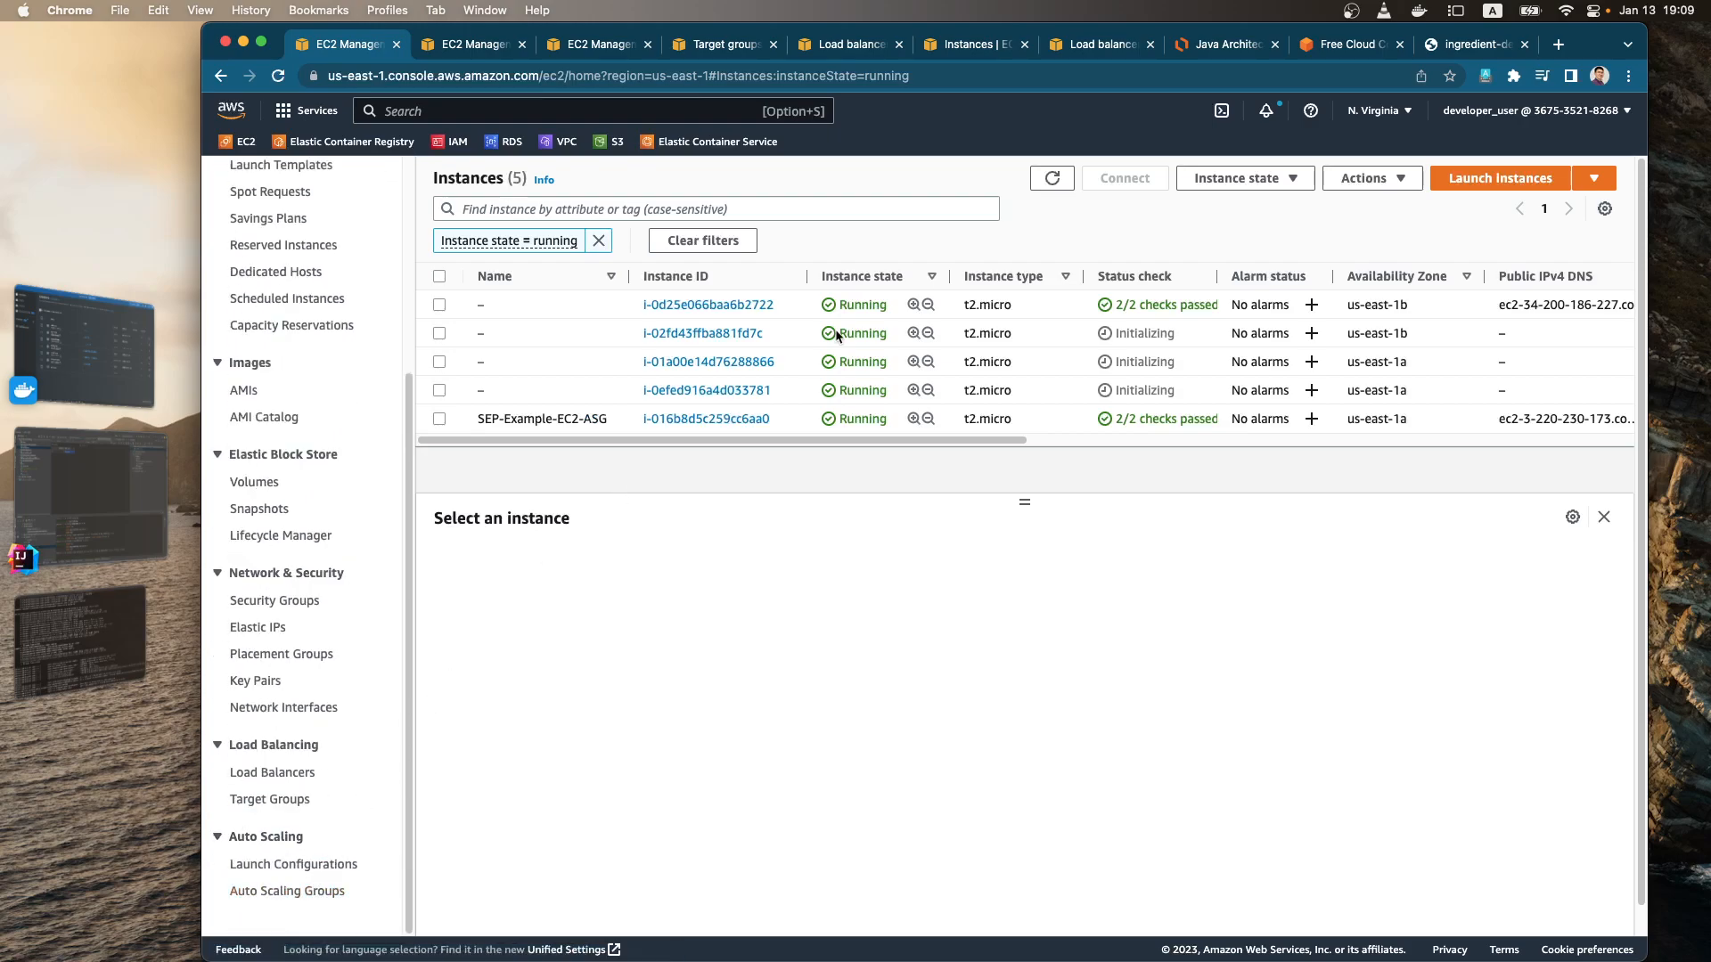
{"action": "left_click", "coordinate": [287, 891]}
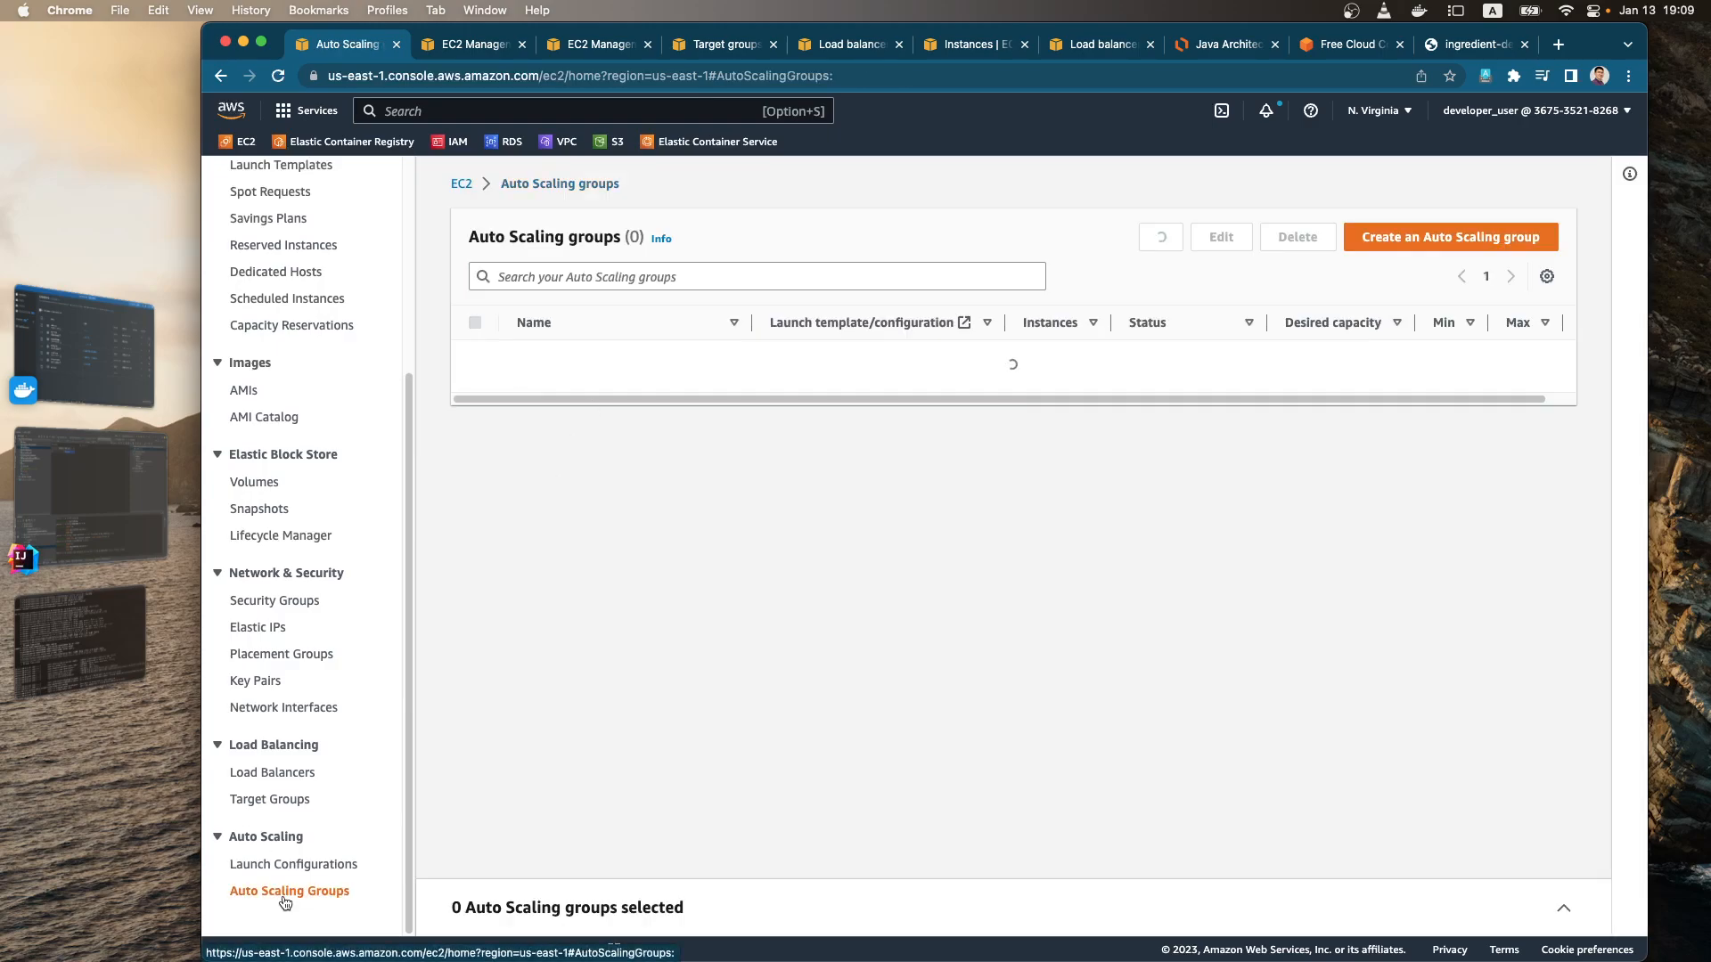
{"action": "left_click", "coordinate": [476, 359]}
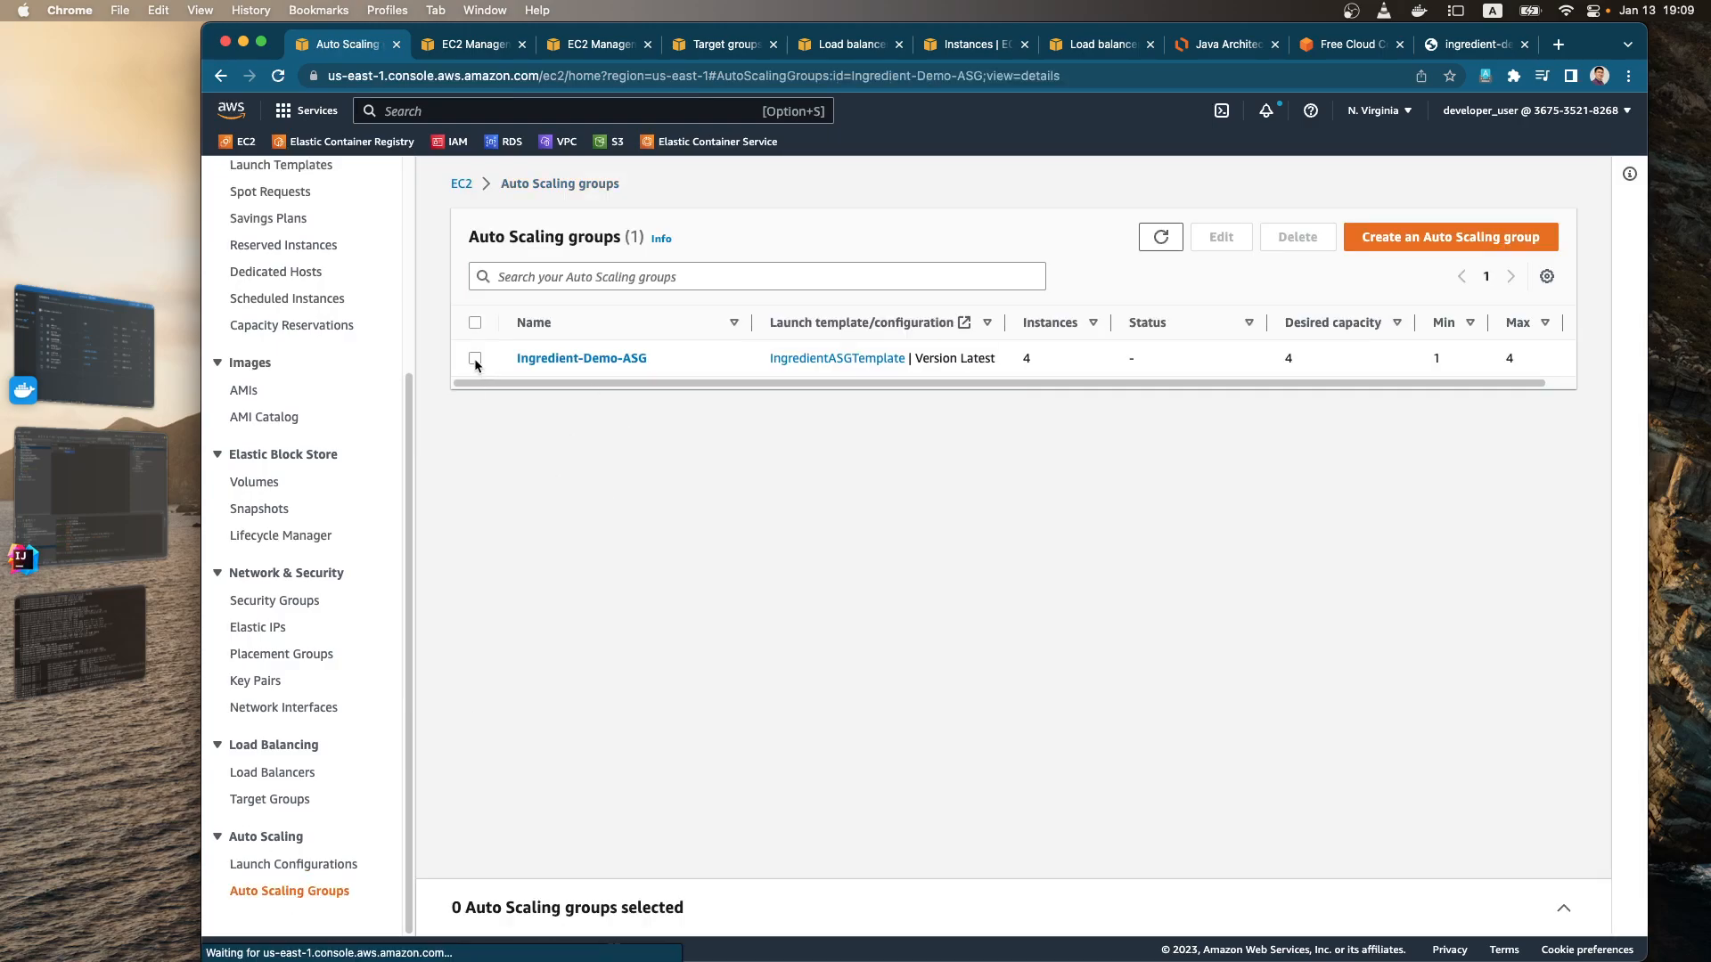
{"action": "left_click", "coordinate": [1301, 239]}
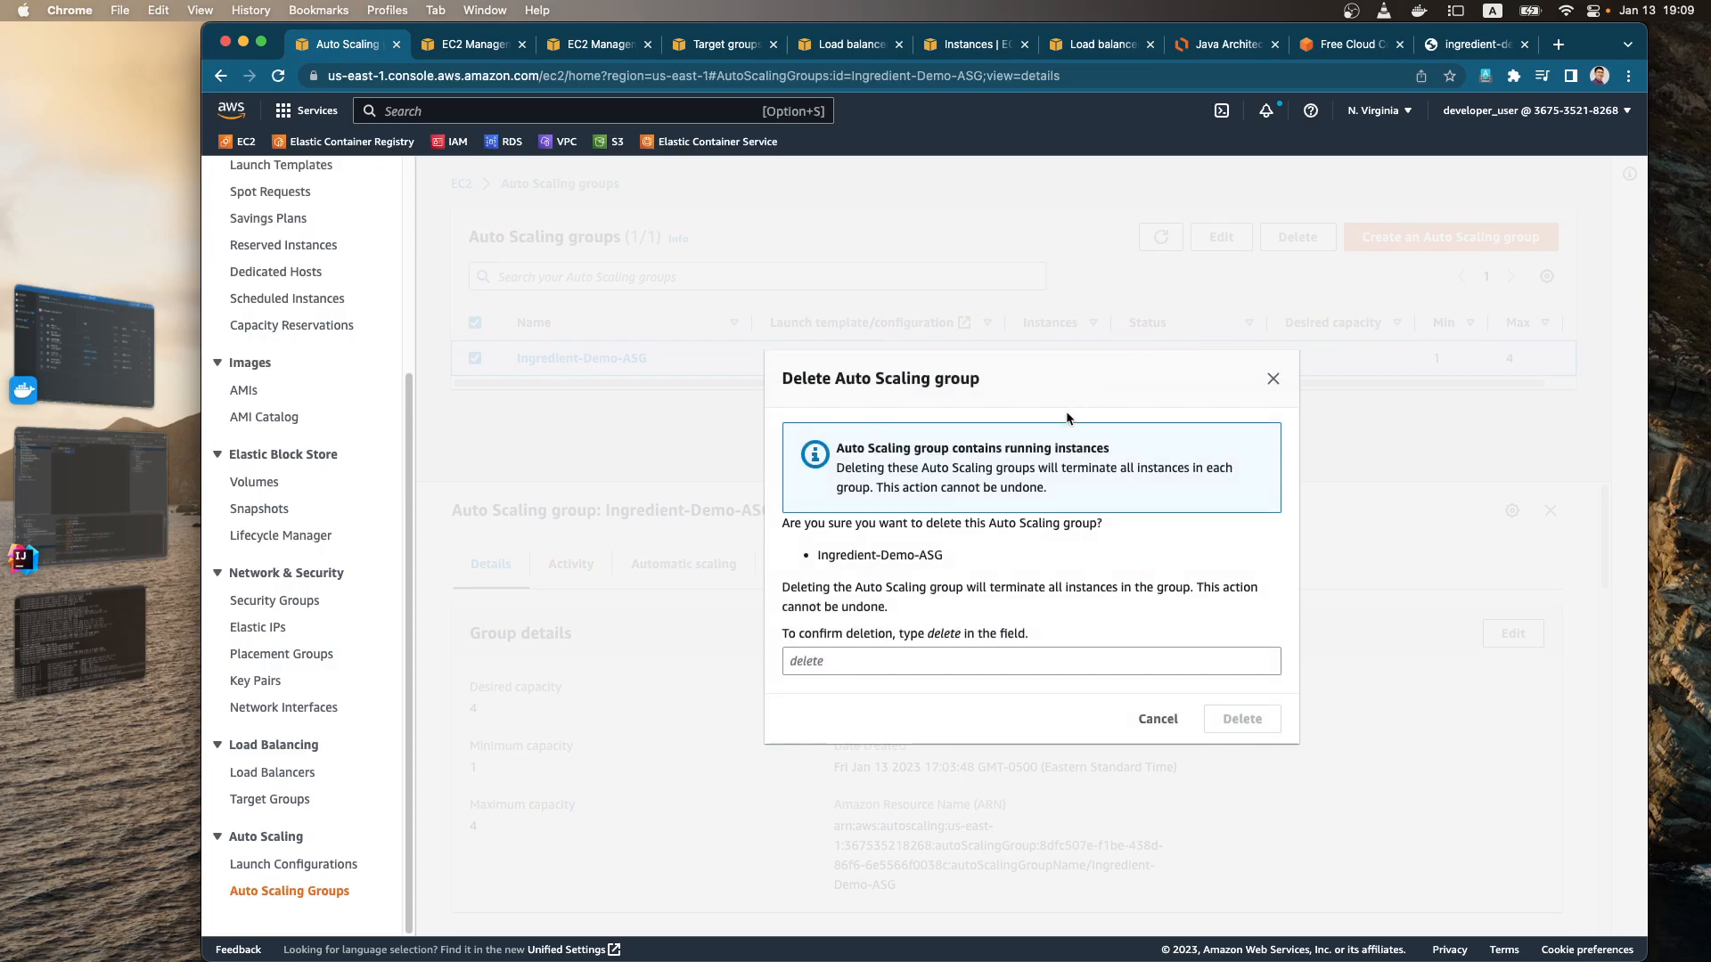
{"action": "left_click", "coordinate": [904, 662]}
{"action": "type", "text": "delete"}
{"action": "left_click", "coordinate": [1242, 719]}
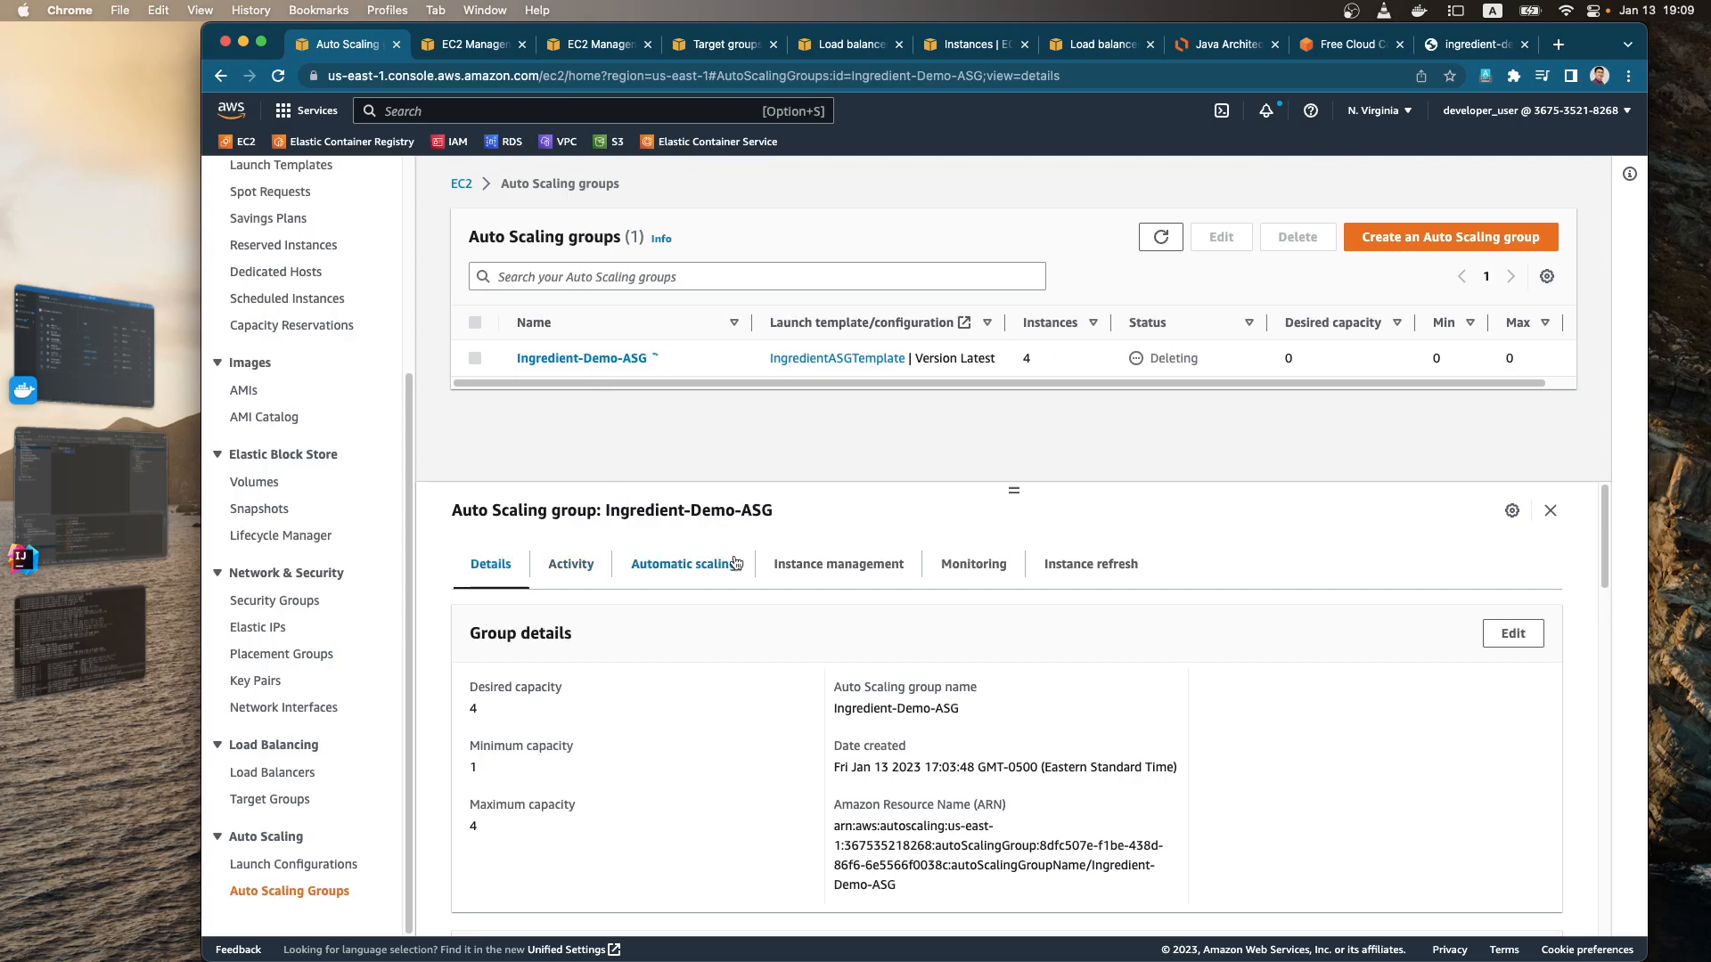
Step: Check the instances of the Auto Scaling group being deleted, and look through the load balancers and target groups
{"action": "left_click", "coordinate": [827, 570]}
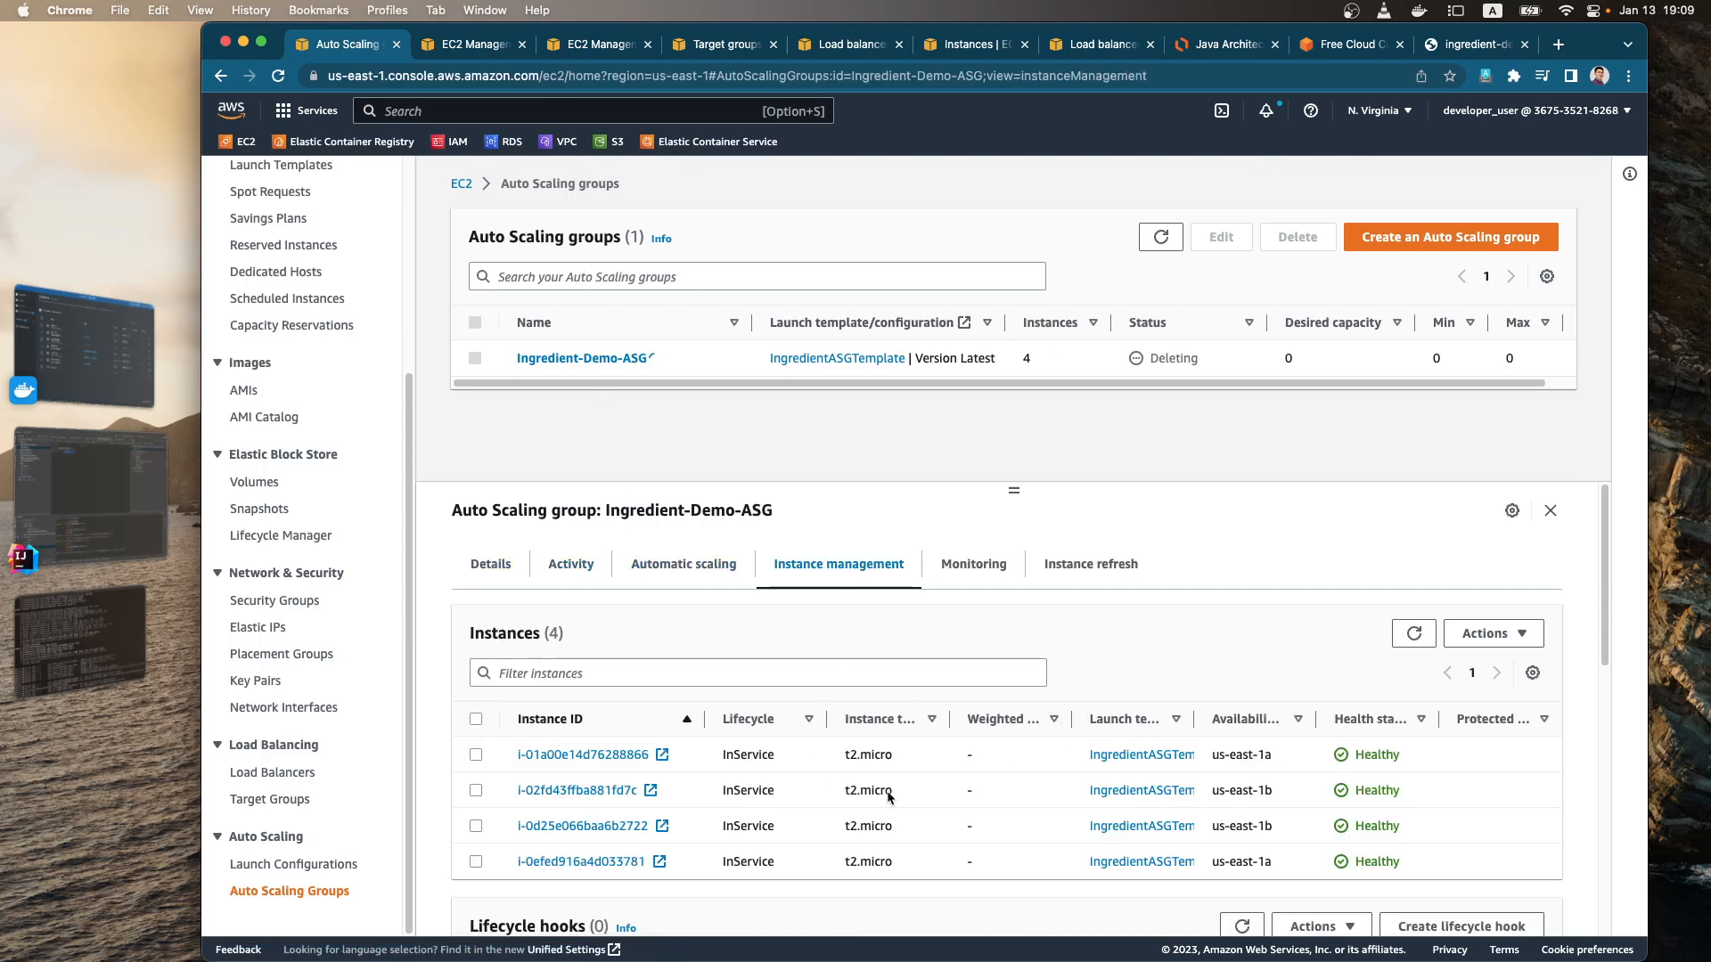
{"action": "left_click", "coordinate": [298, 775]}
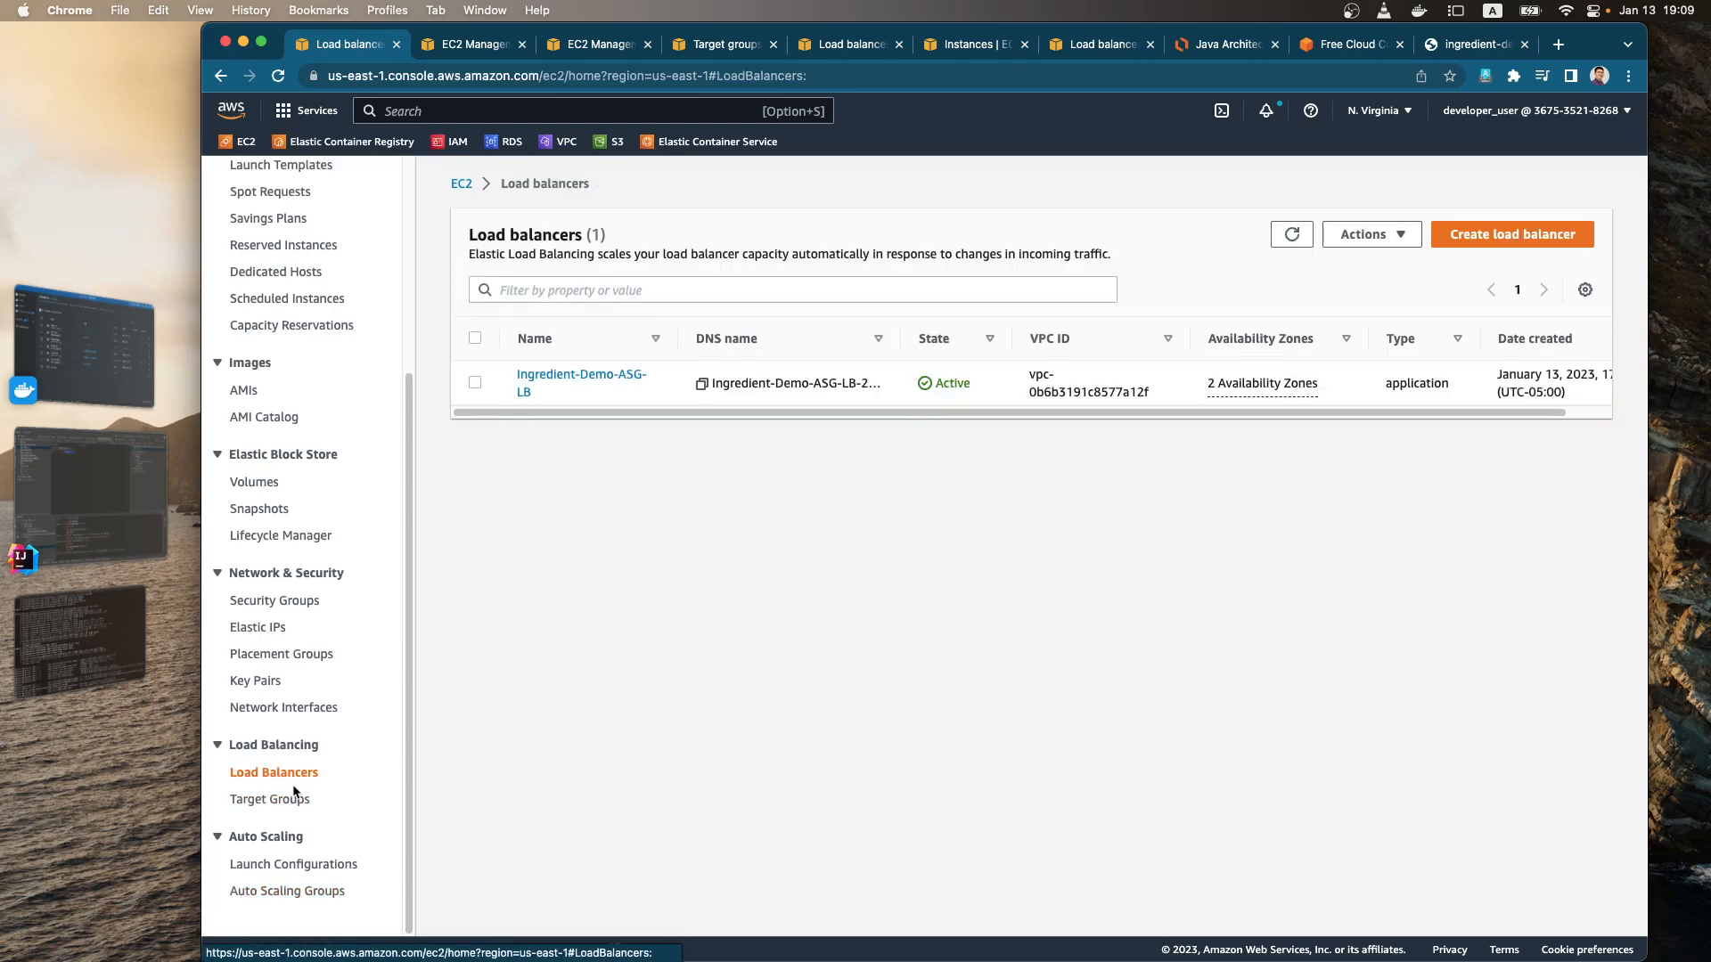
{"action": "left_click", "coordinate": [307, 803]}
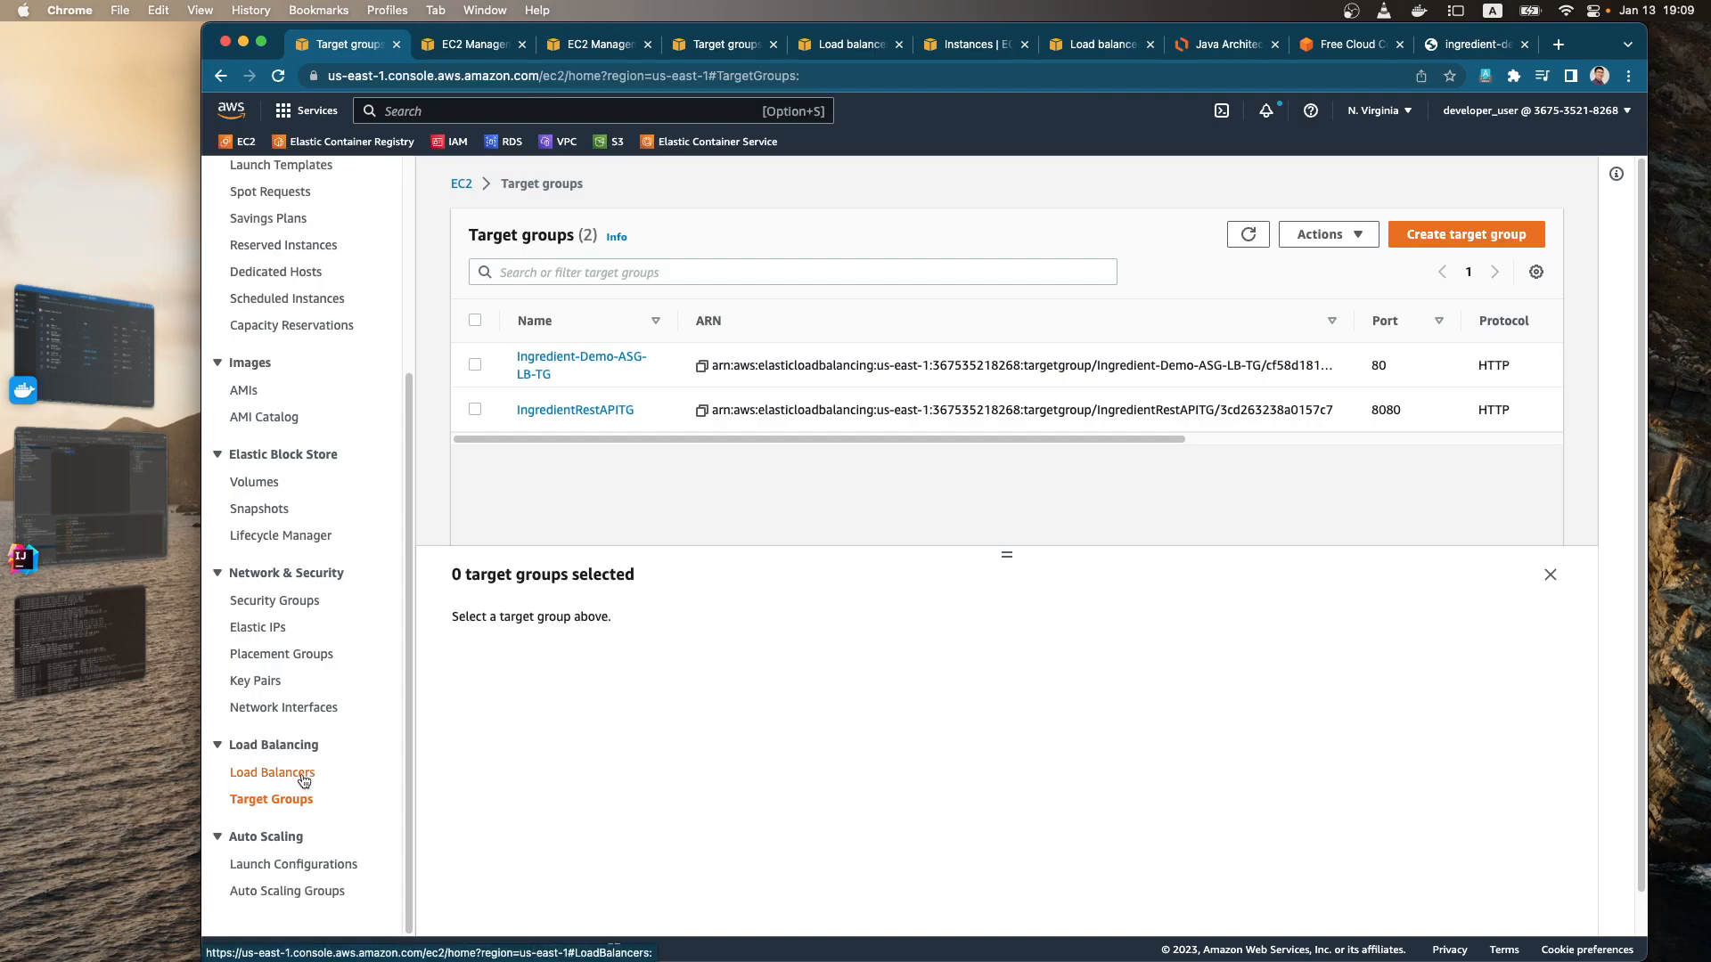
{"action": "left_click", "coordinate": [303, 778]}
{"action": "left_click", "coordinate": [286, 798]}
Step: Disassociate the unnamed Elastic IP address 34.200.186.227 from its instance
{"action": "left_click", "coordinate": [267, 627]}
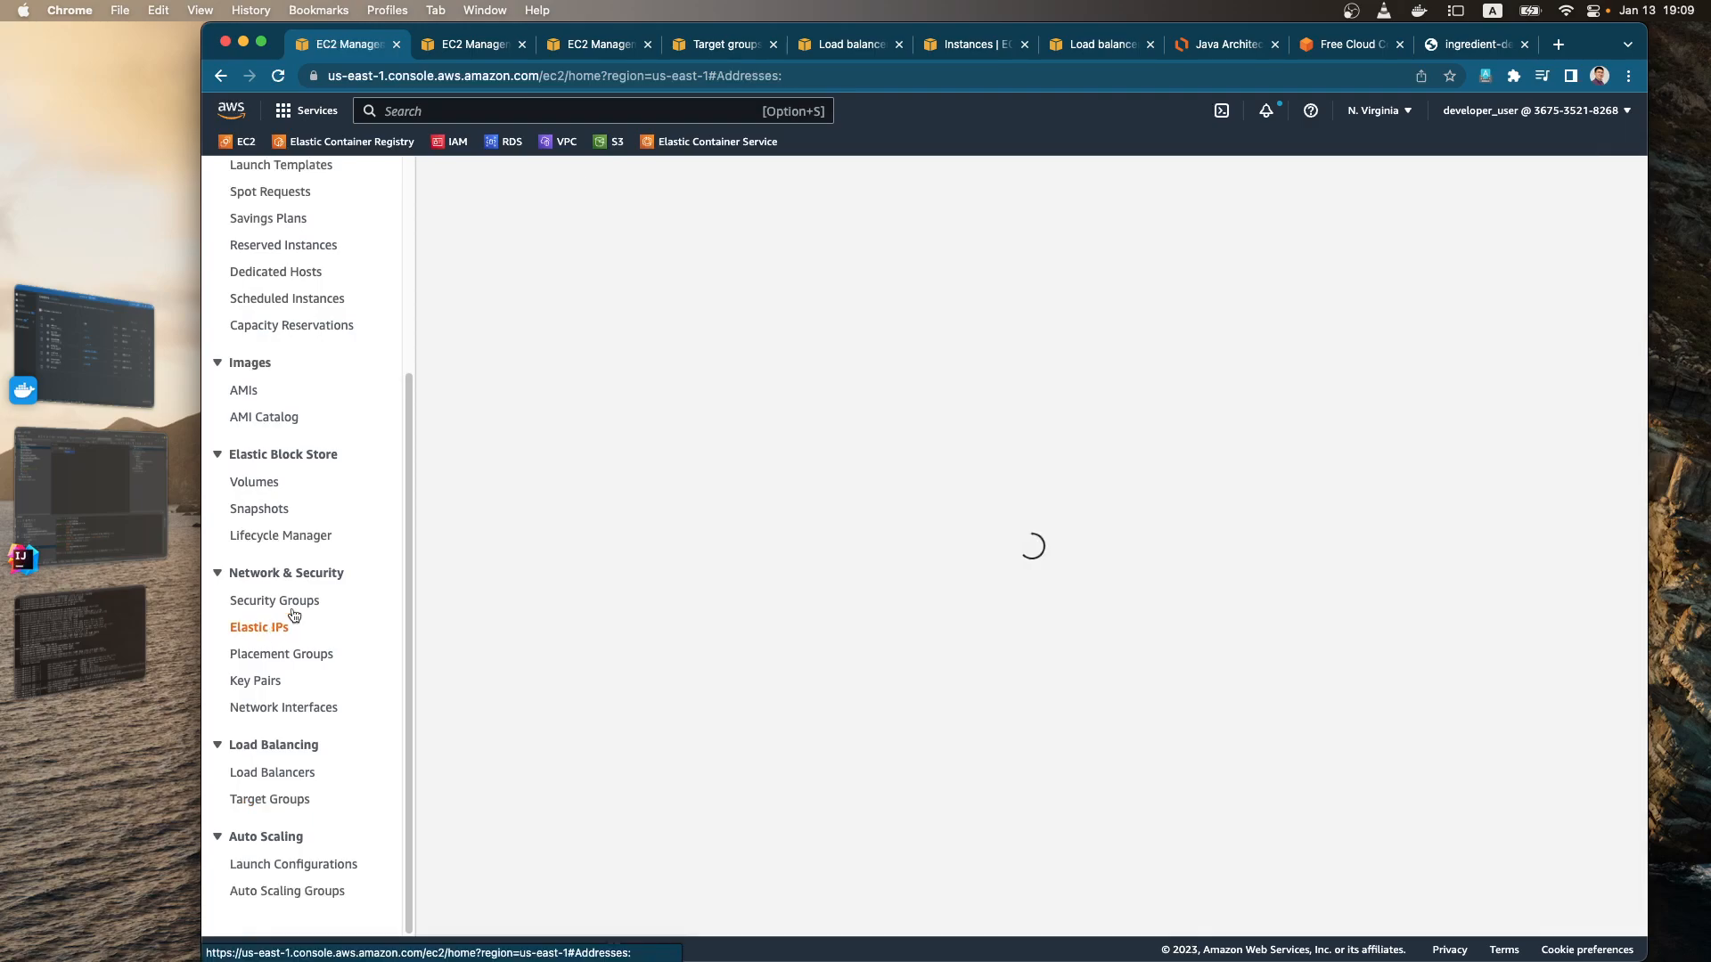
{"action": "left_click", "coordinate": [861, 301]}
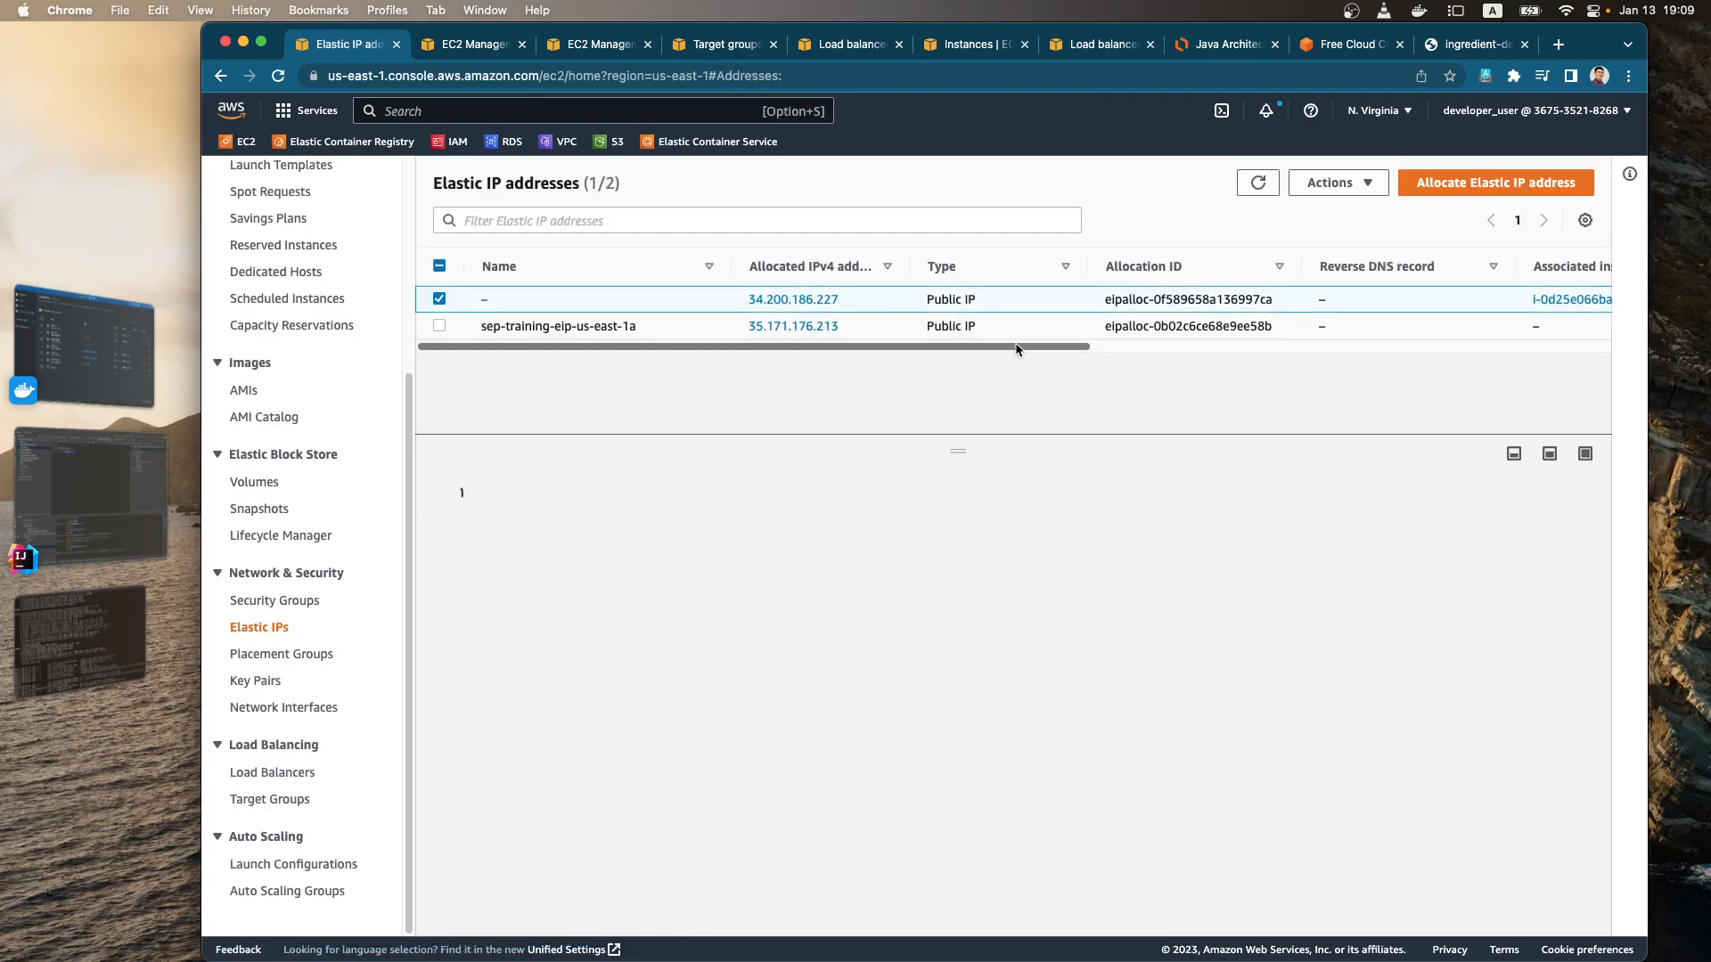
{"action": "left_click", "coordinate": [1355, 189]}
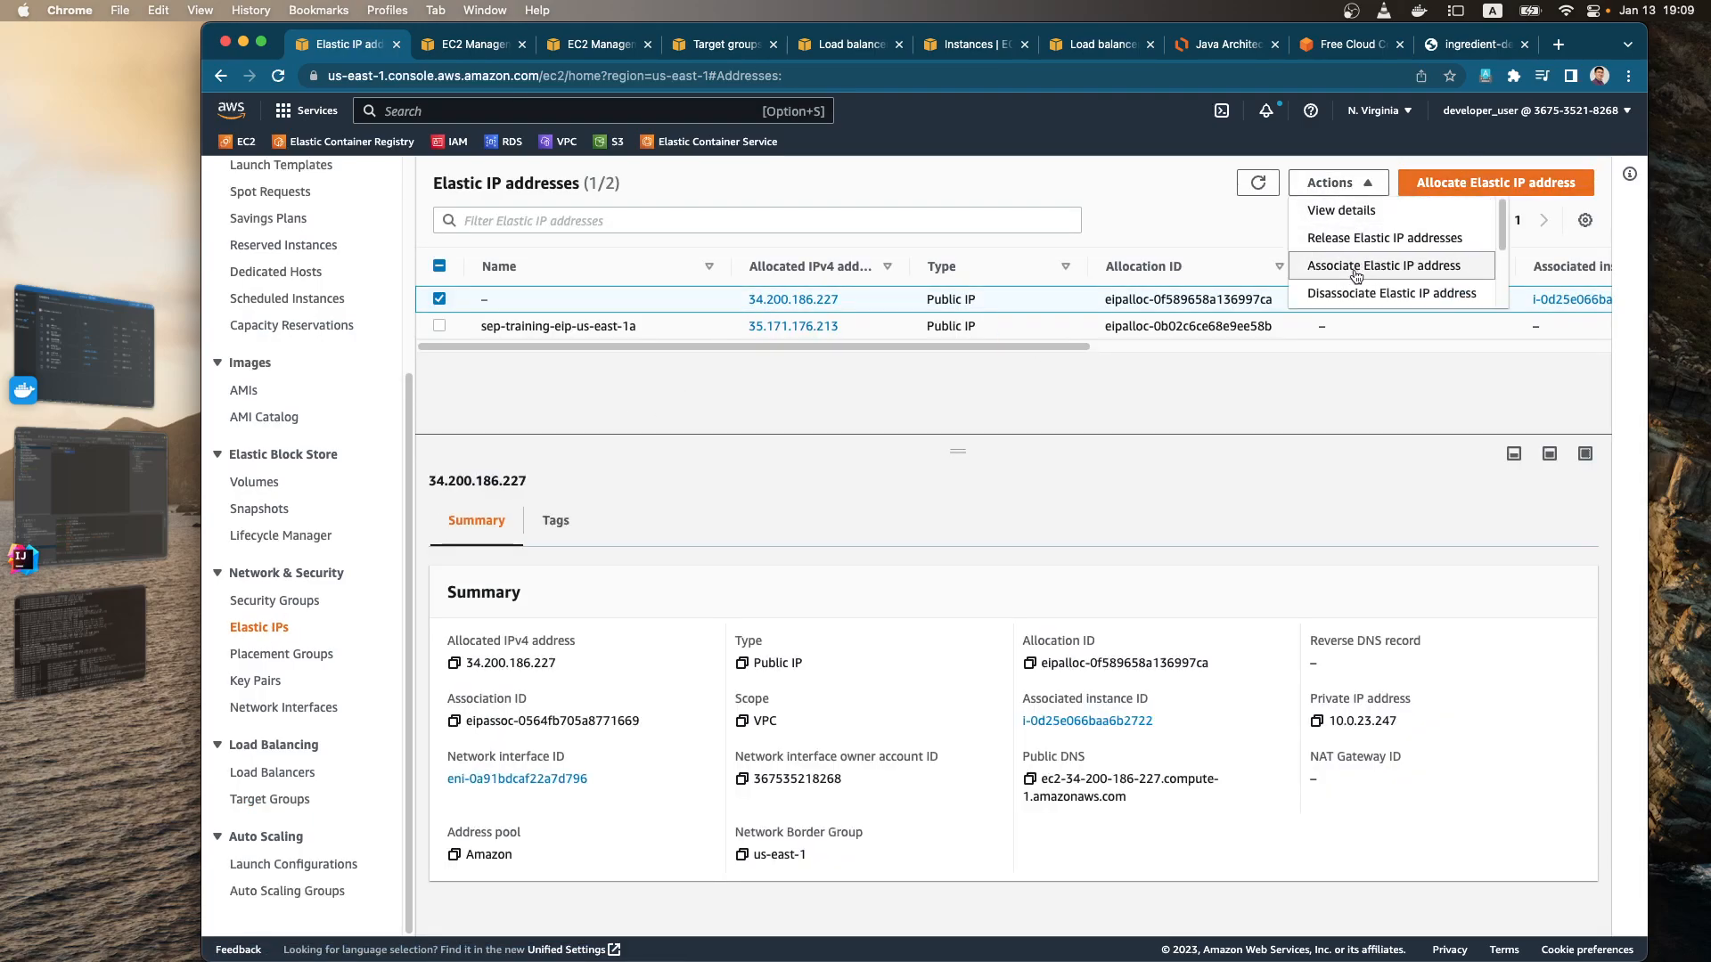
{"action": "left_click", "coordinate": [1348, 296]}
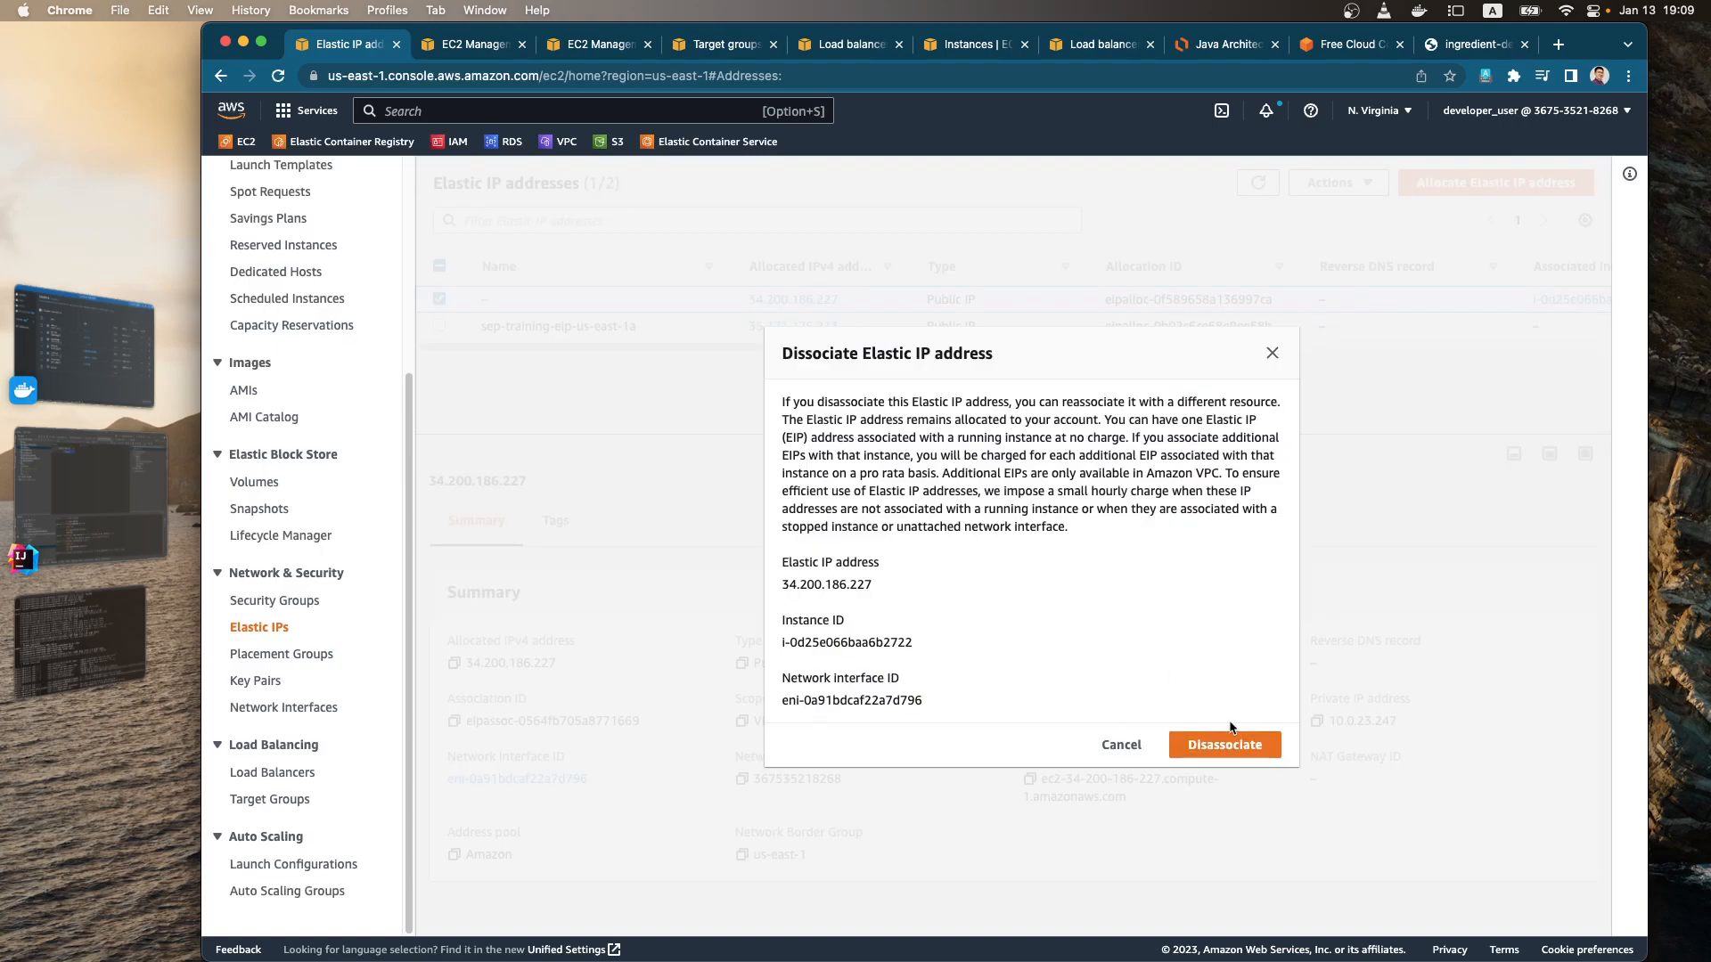
{"action": "left_click", "coordinate": [1224, 744]}
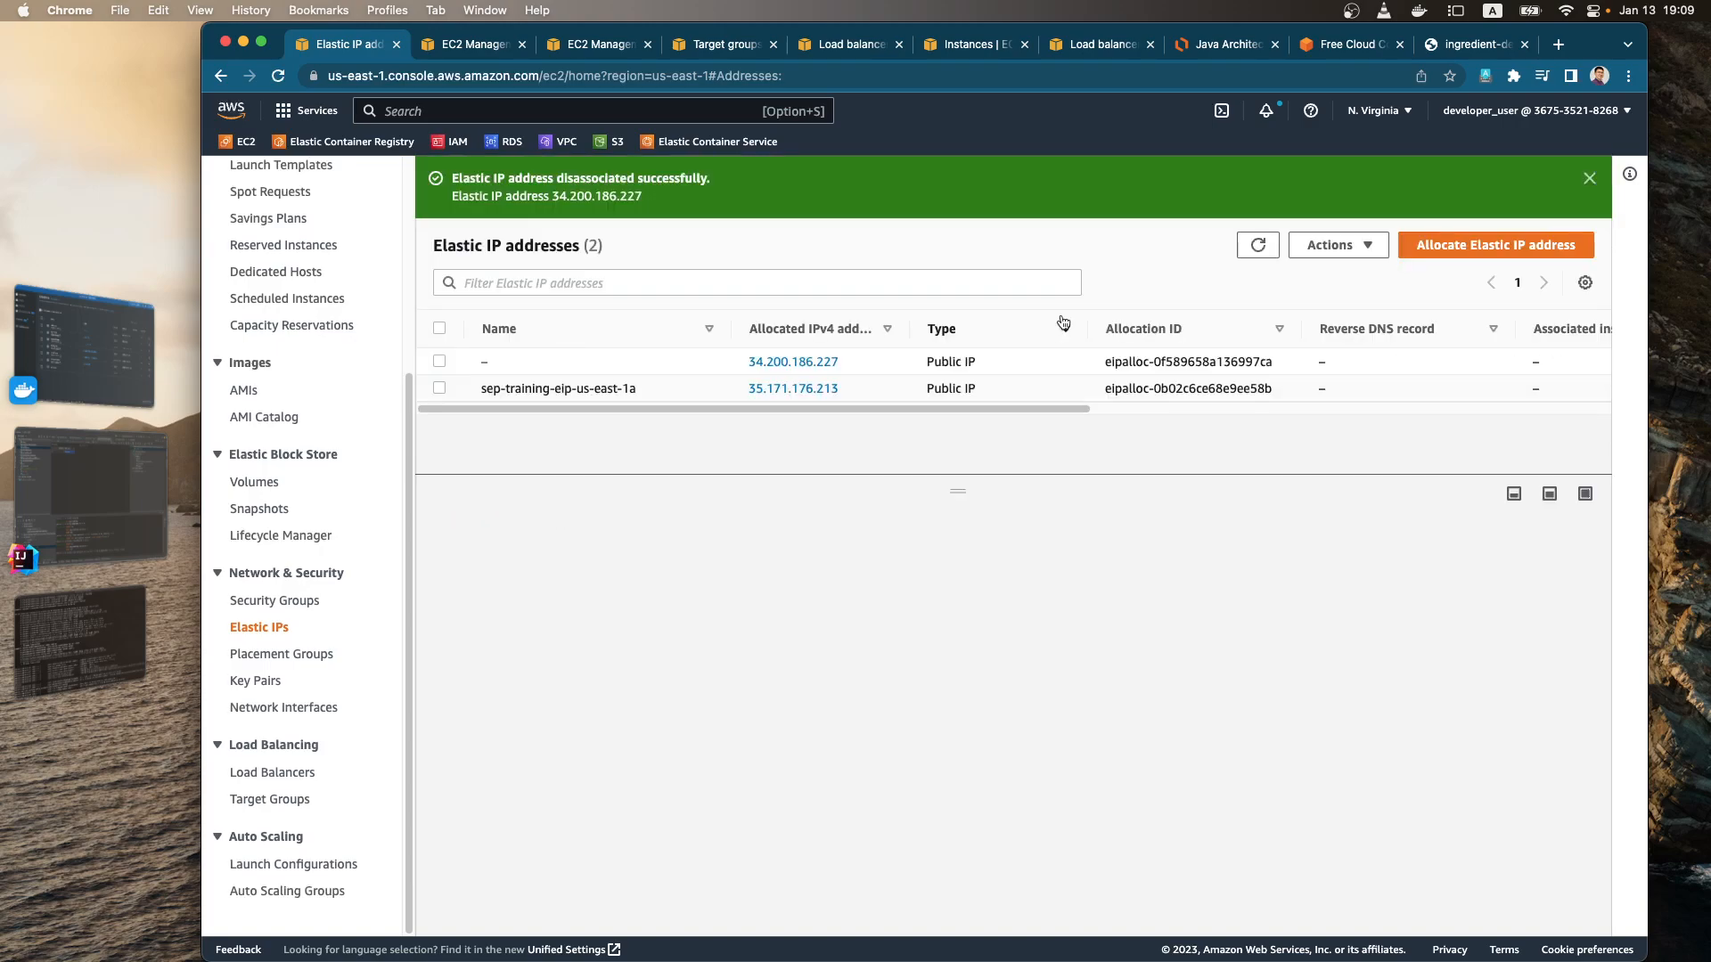
Step: Release the unnamed Elastic IP address 34.200.186.227
{"action": "left_click", "coordinate": [1328, 247]}
{"action": "left_click", "coordinate": [1349, 299]}
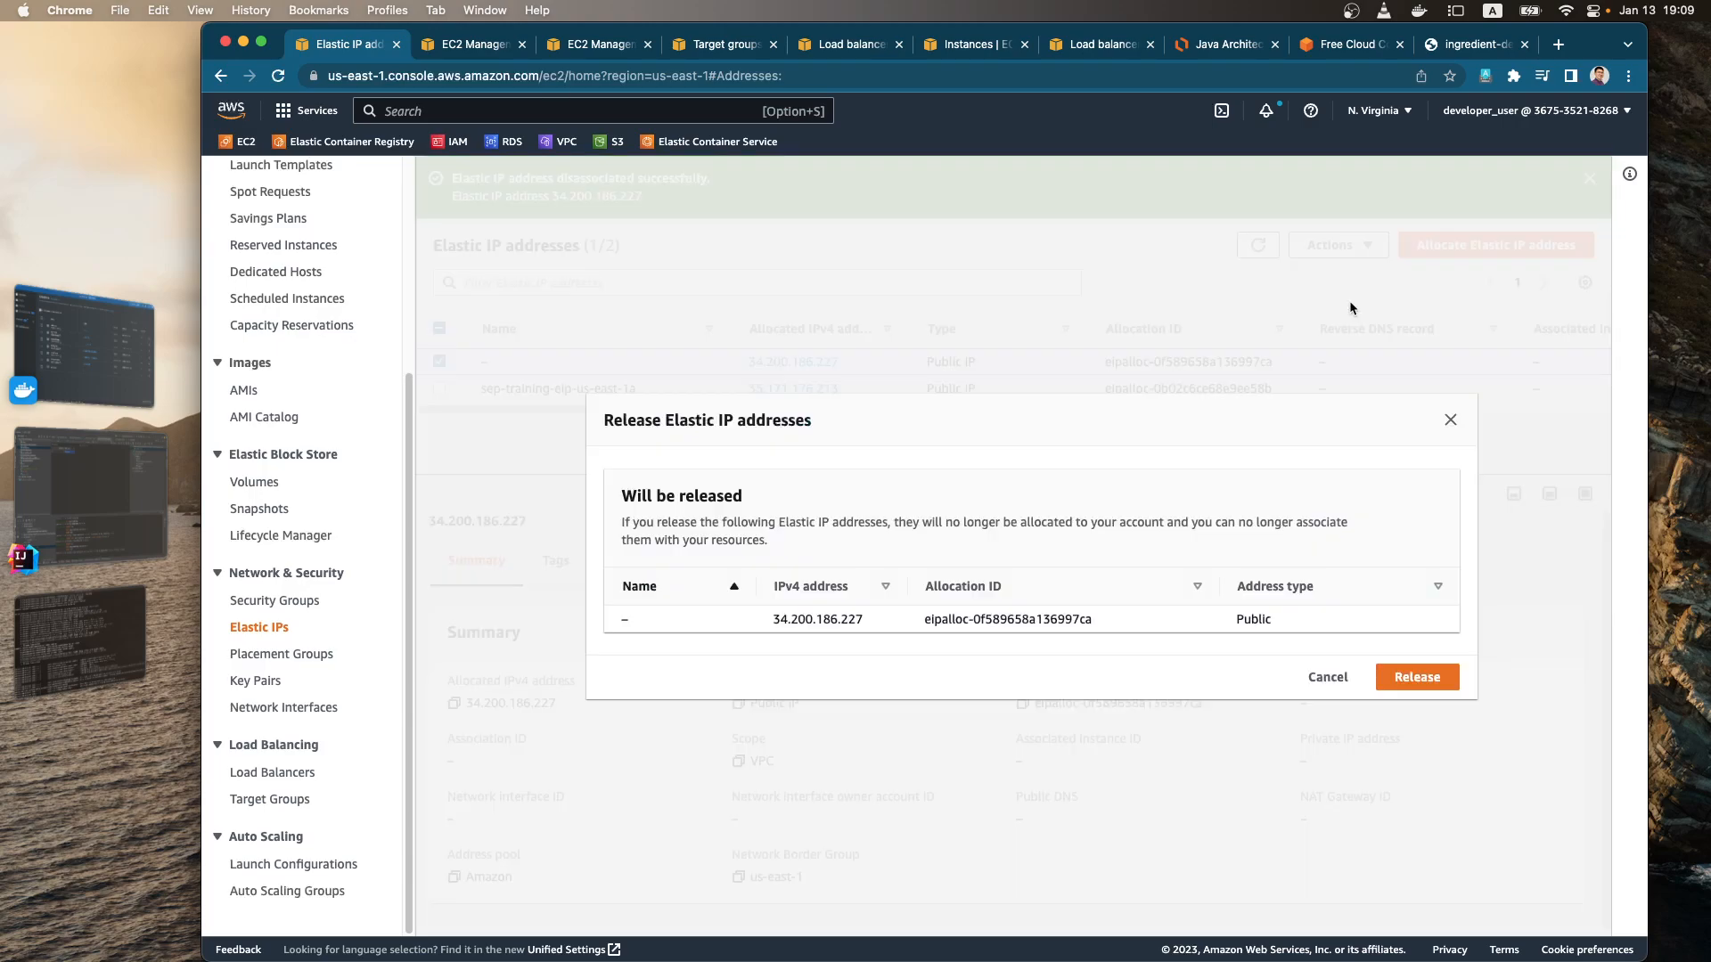
{"action": "left_click", "coordinate": [1417, 683]}
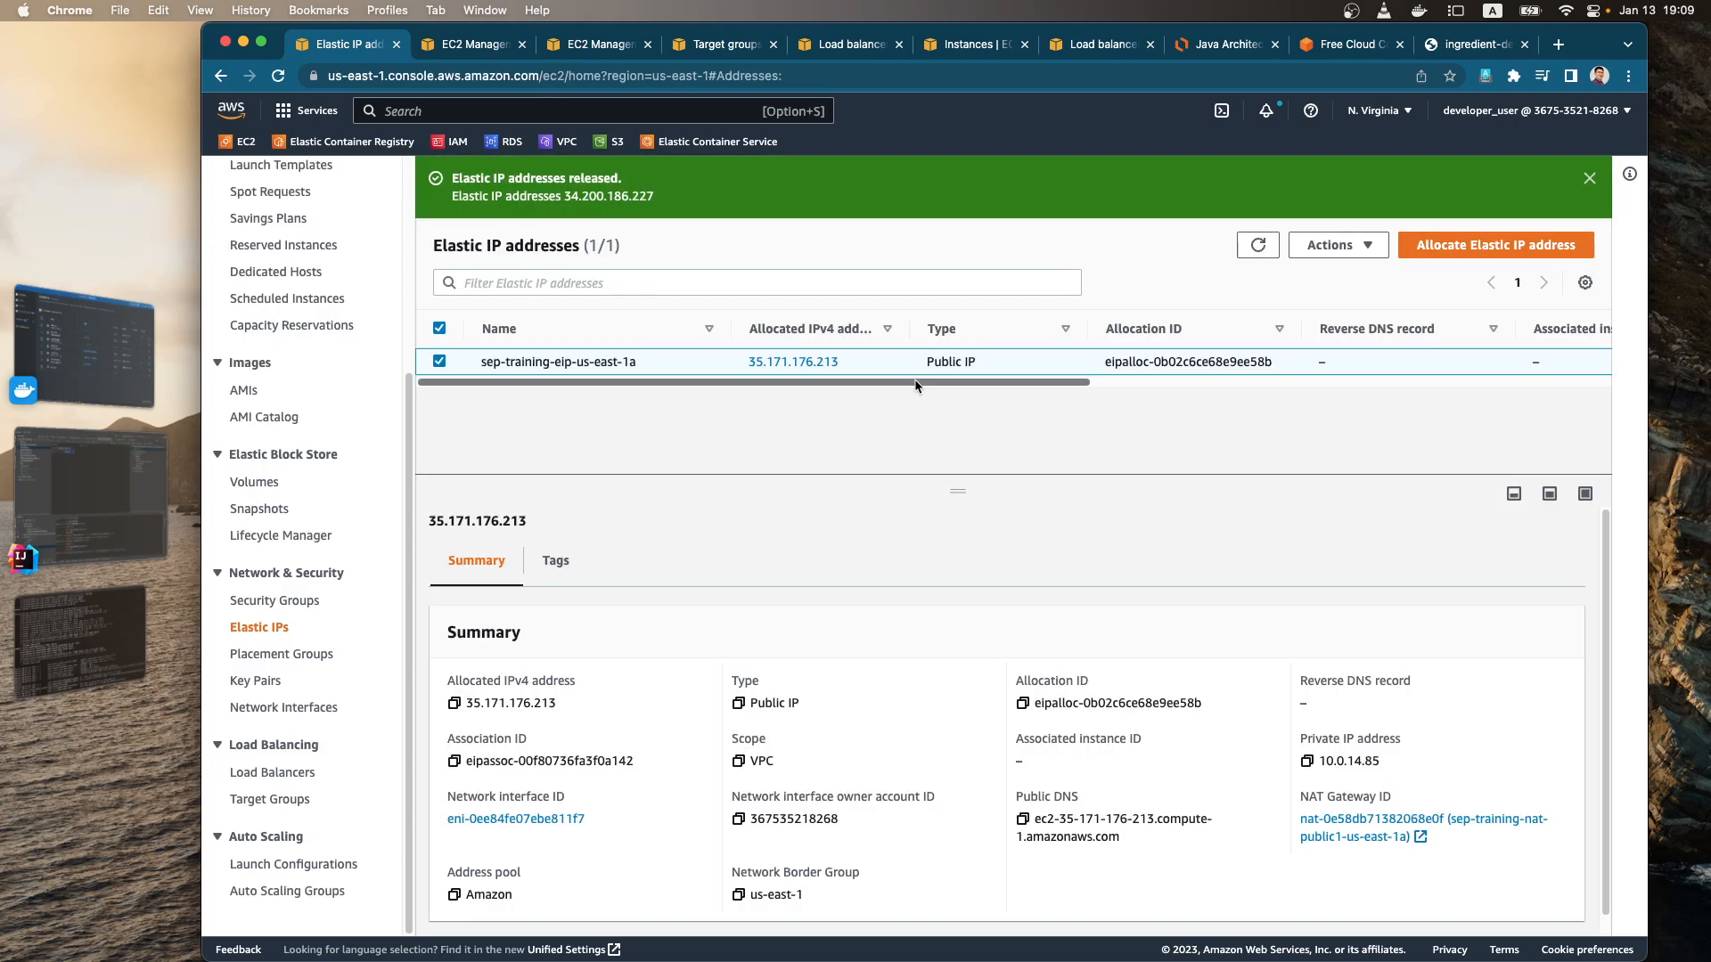
{"action": "mouse_move", "coordinate": [913, 385]}
{"action": "left_mouse_down"}
{"action": "mouse_move", "coordinate": [1410, 392]}
{"action": "mouse_move", "coordinate": [922, 366]}
{"action": "left_mouse_up"}
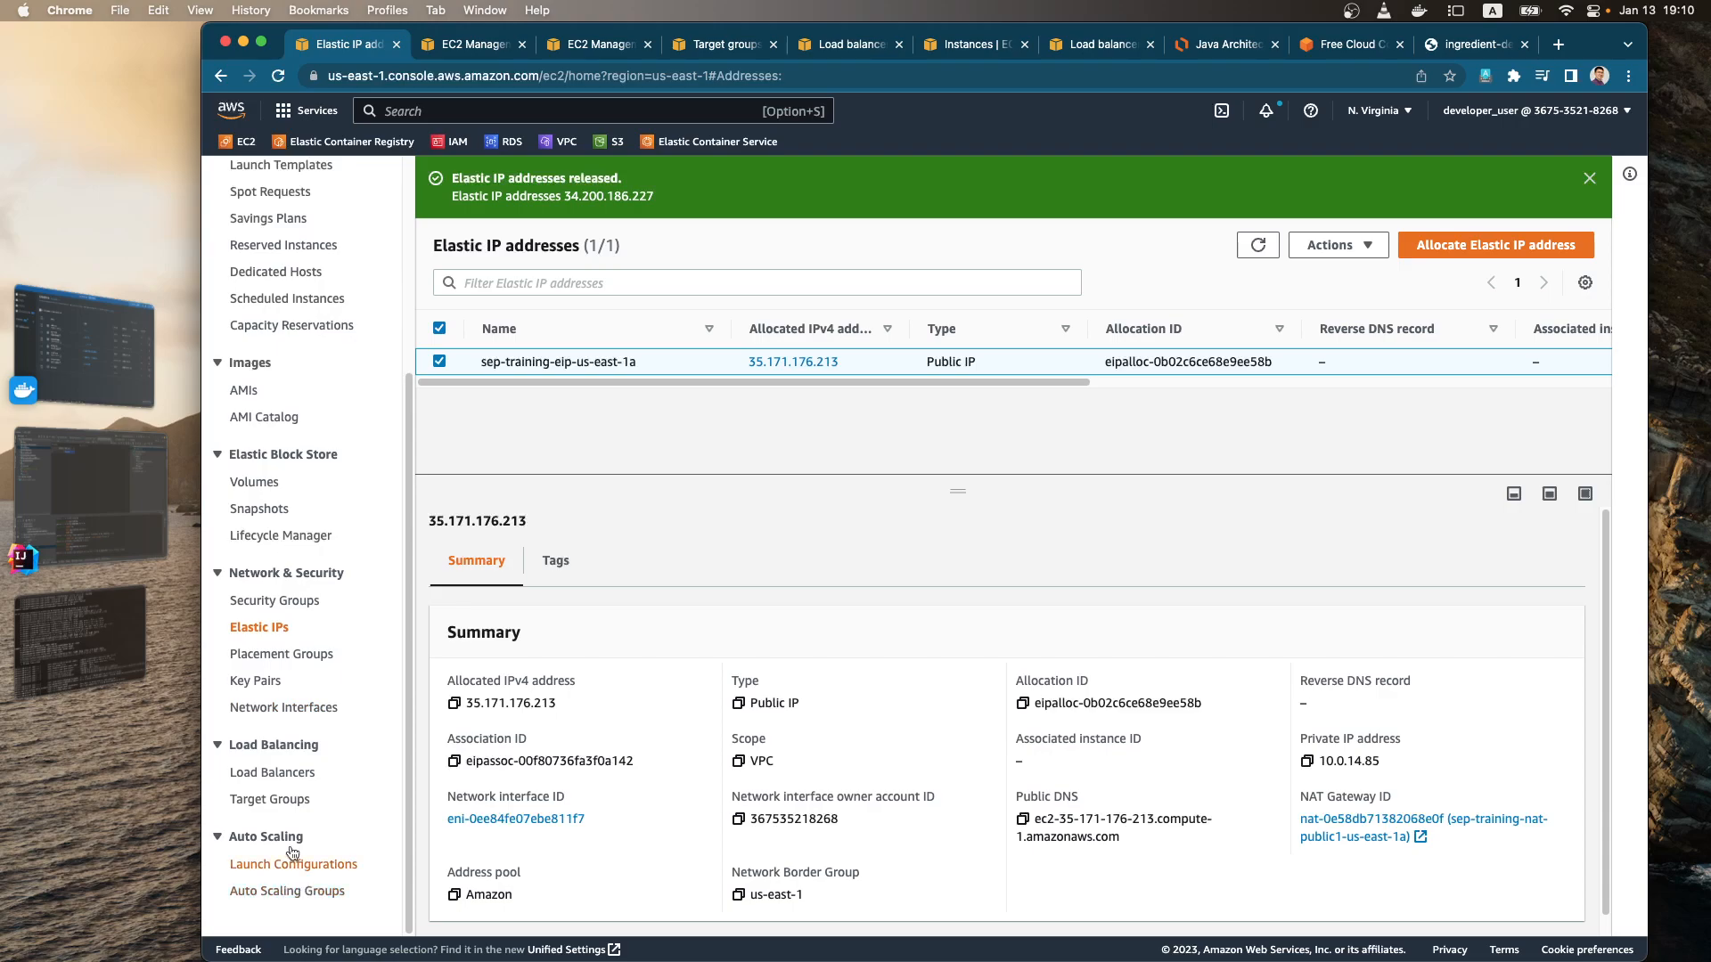
Step: Review the load balancers and list the running EC2 instances, leaving none of them selected
{"action": "left_click", "coordinate": [295, 775]}
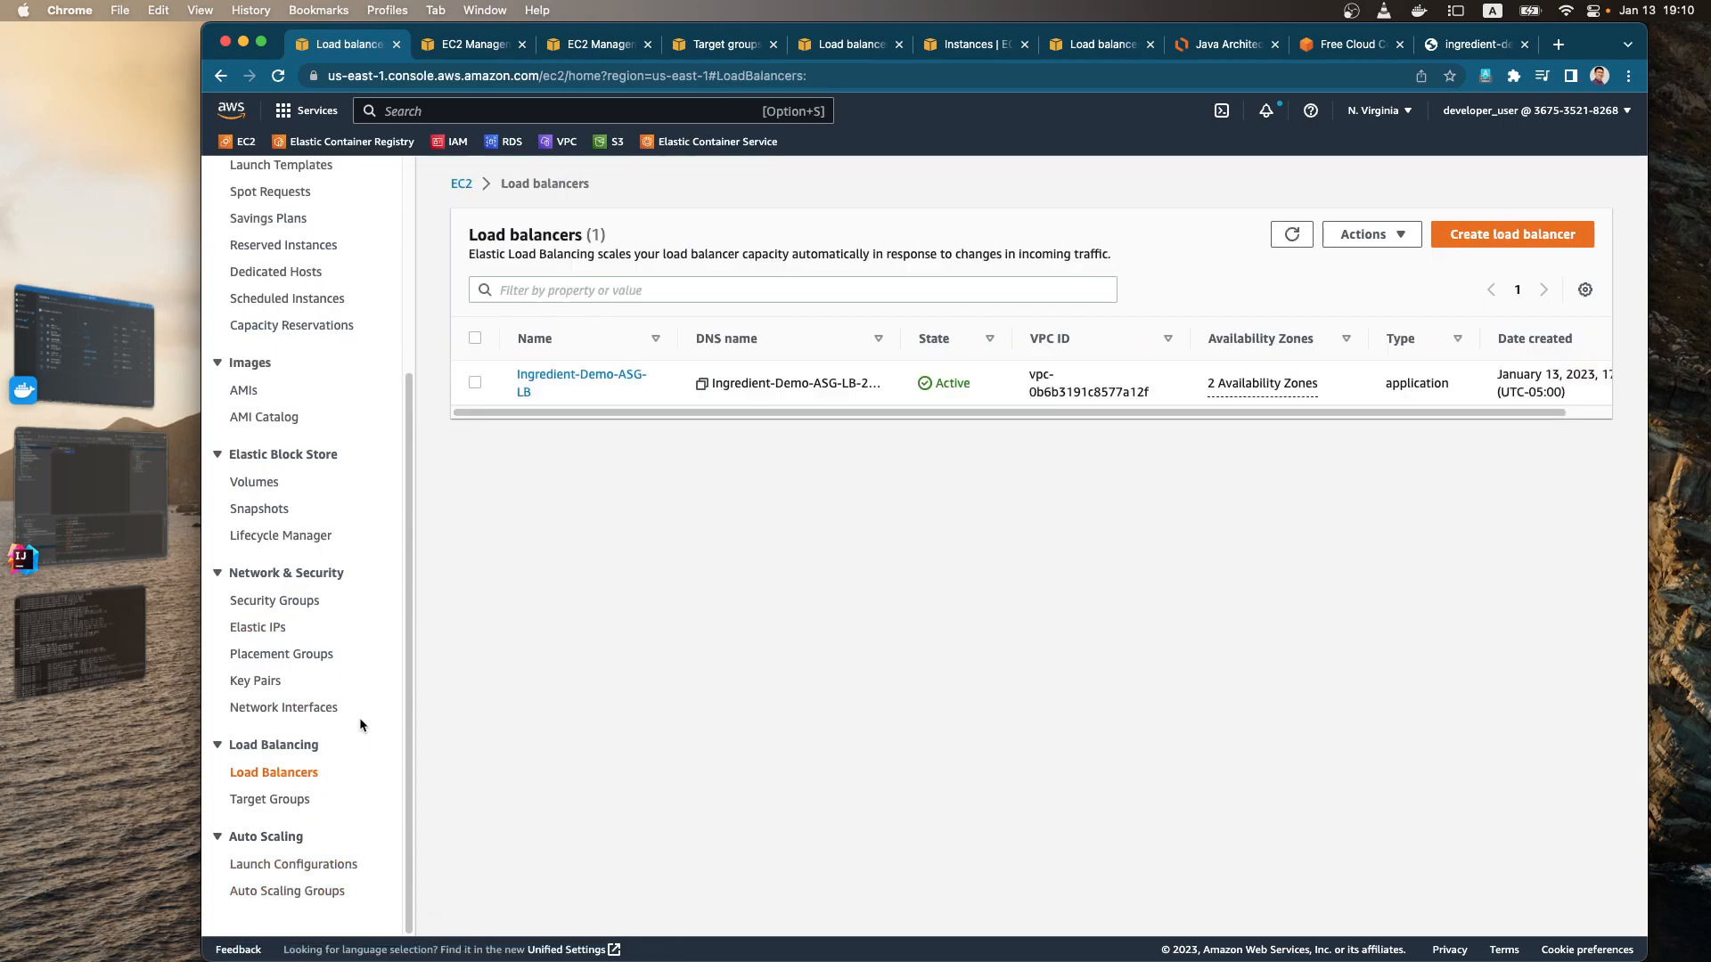
{"action": "scroll", "coordinate": [361, 691], "scroll_direction": "up", "scroll_amount": 5}
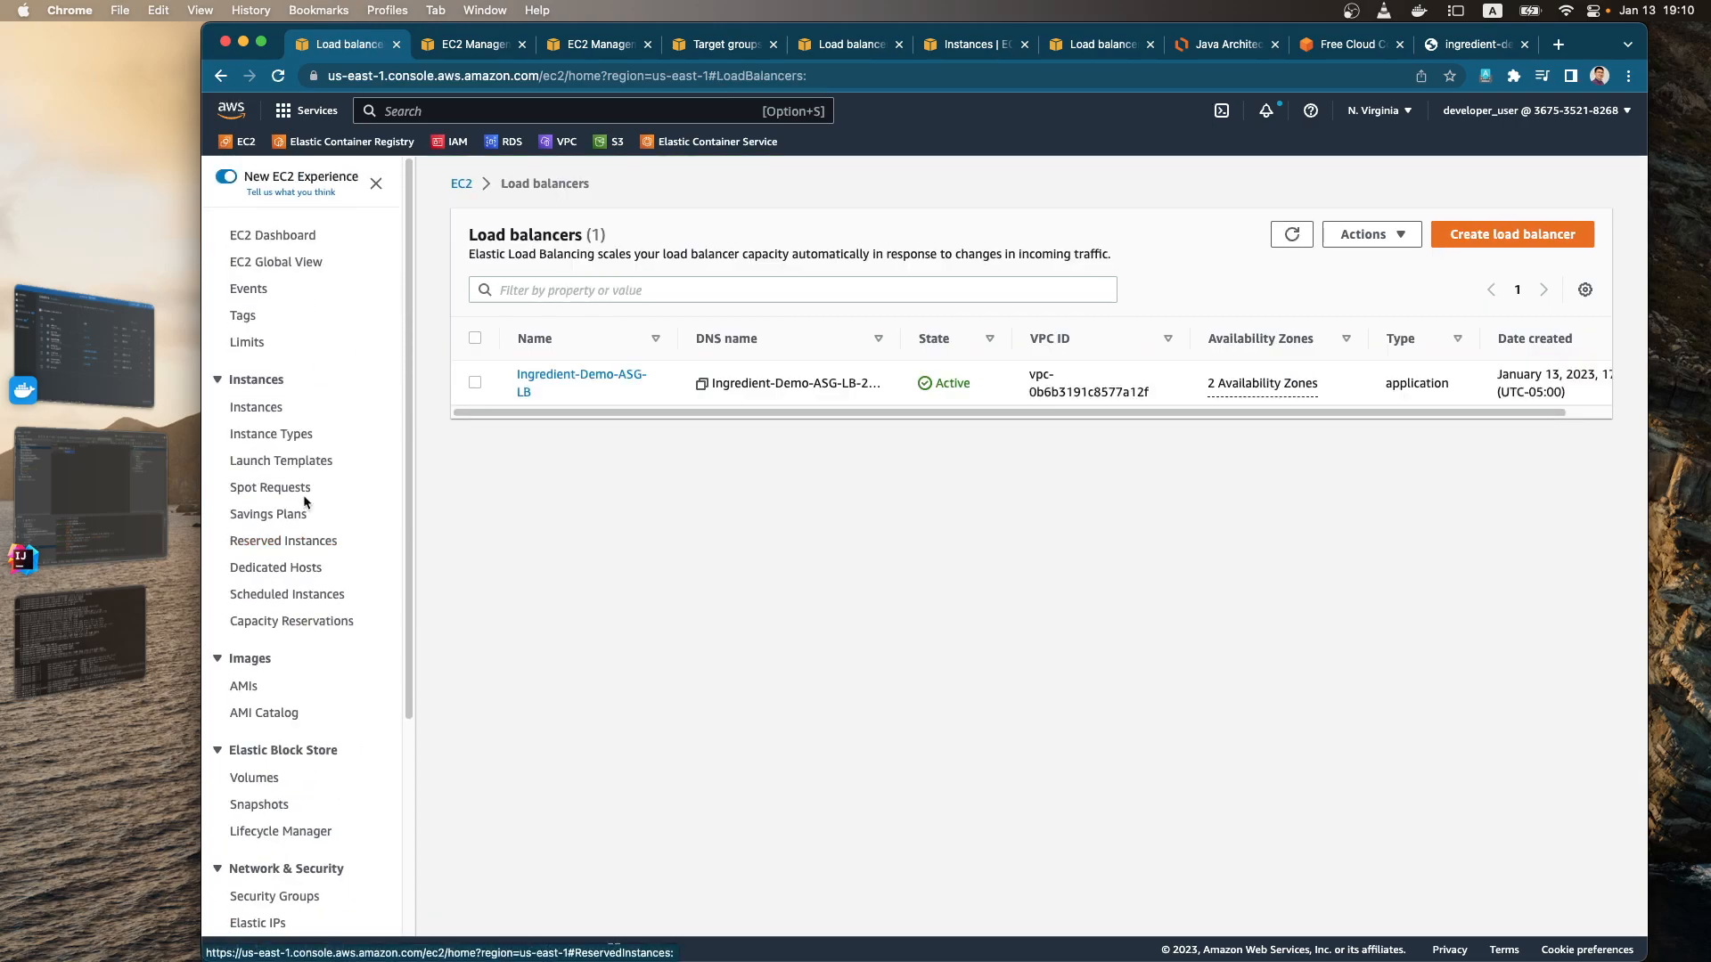
{"action": "left_click", "coordinate": [275, 236]}
{"action": "left_click", "coordinate": [532, 283]}
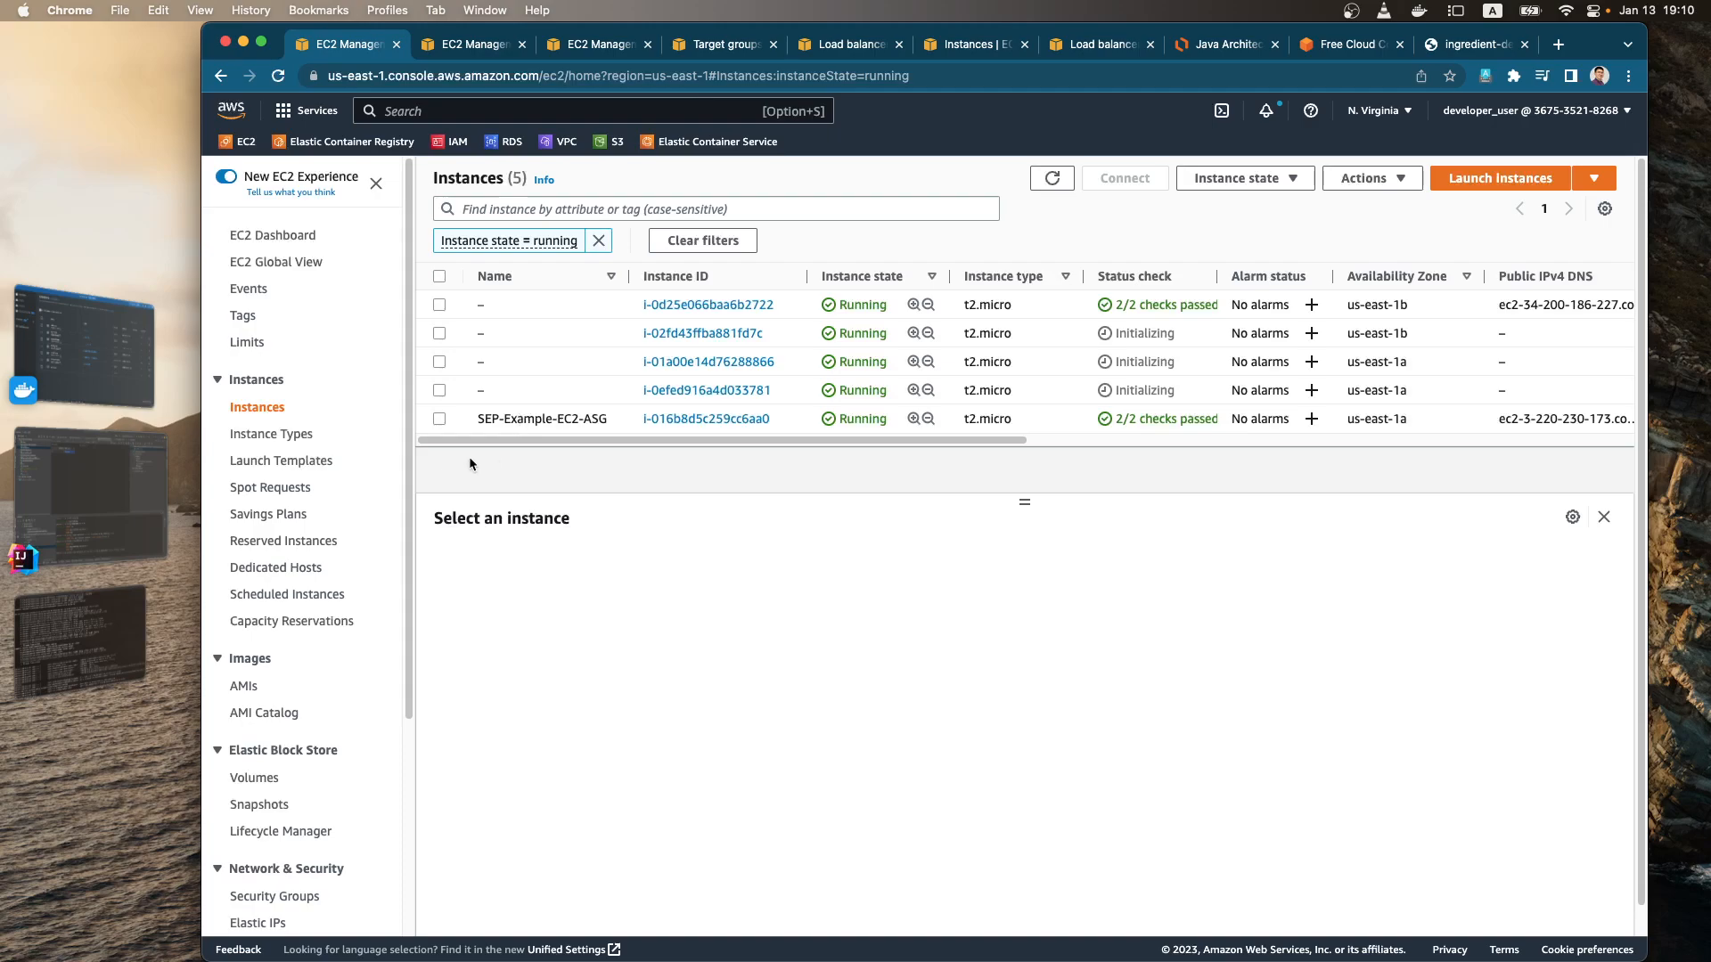
{"action": "left_click", "coordinate": [439, 277]}
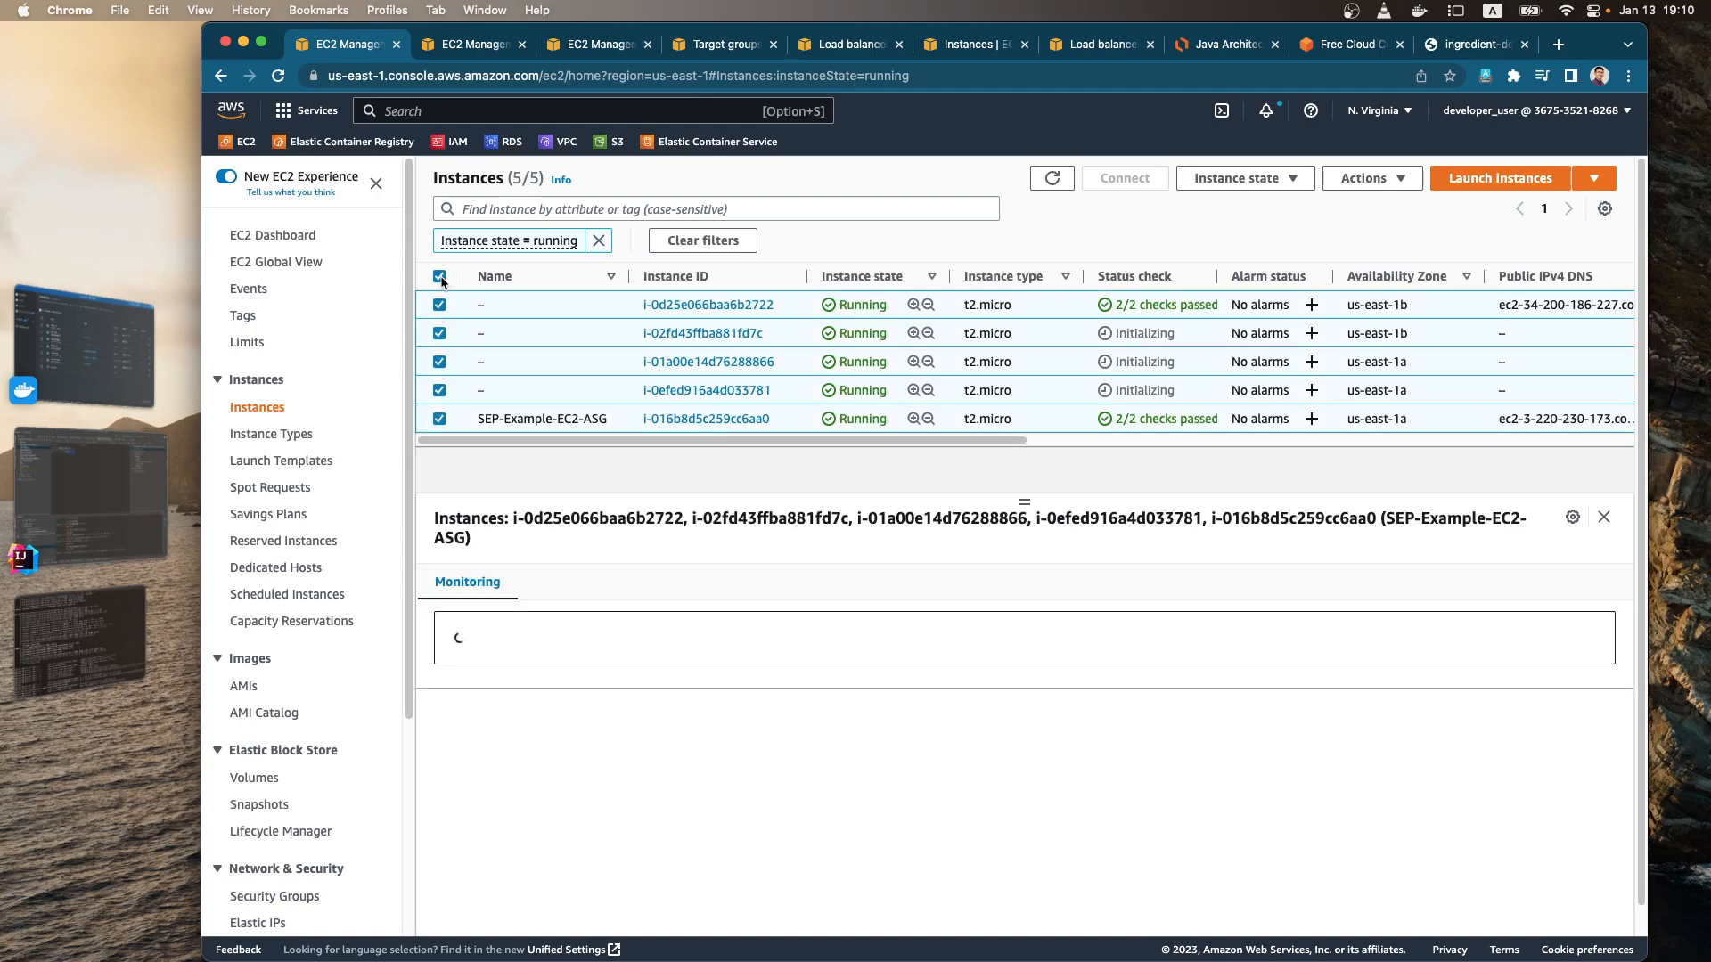
{"action": "left_click", "coordinate": [439, 277]}
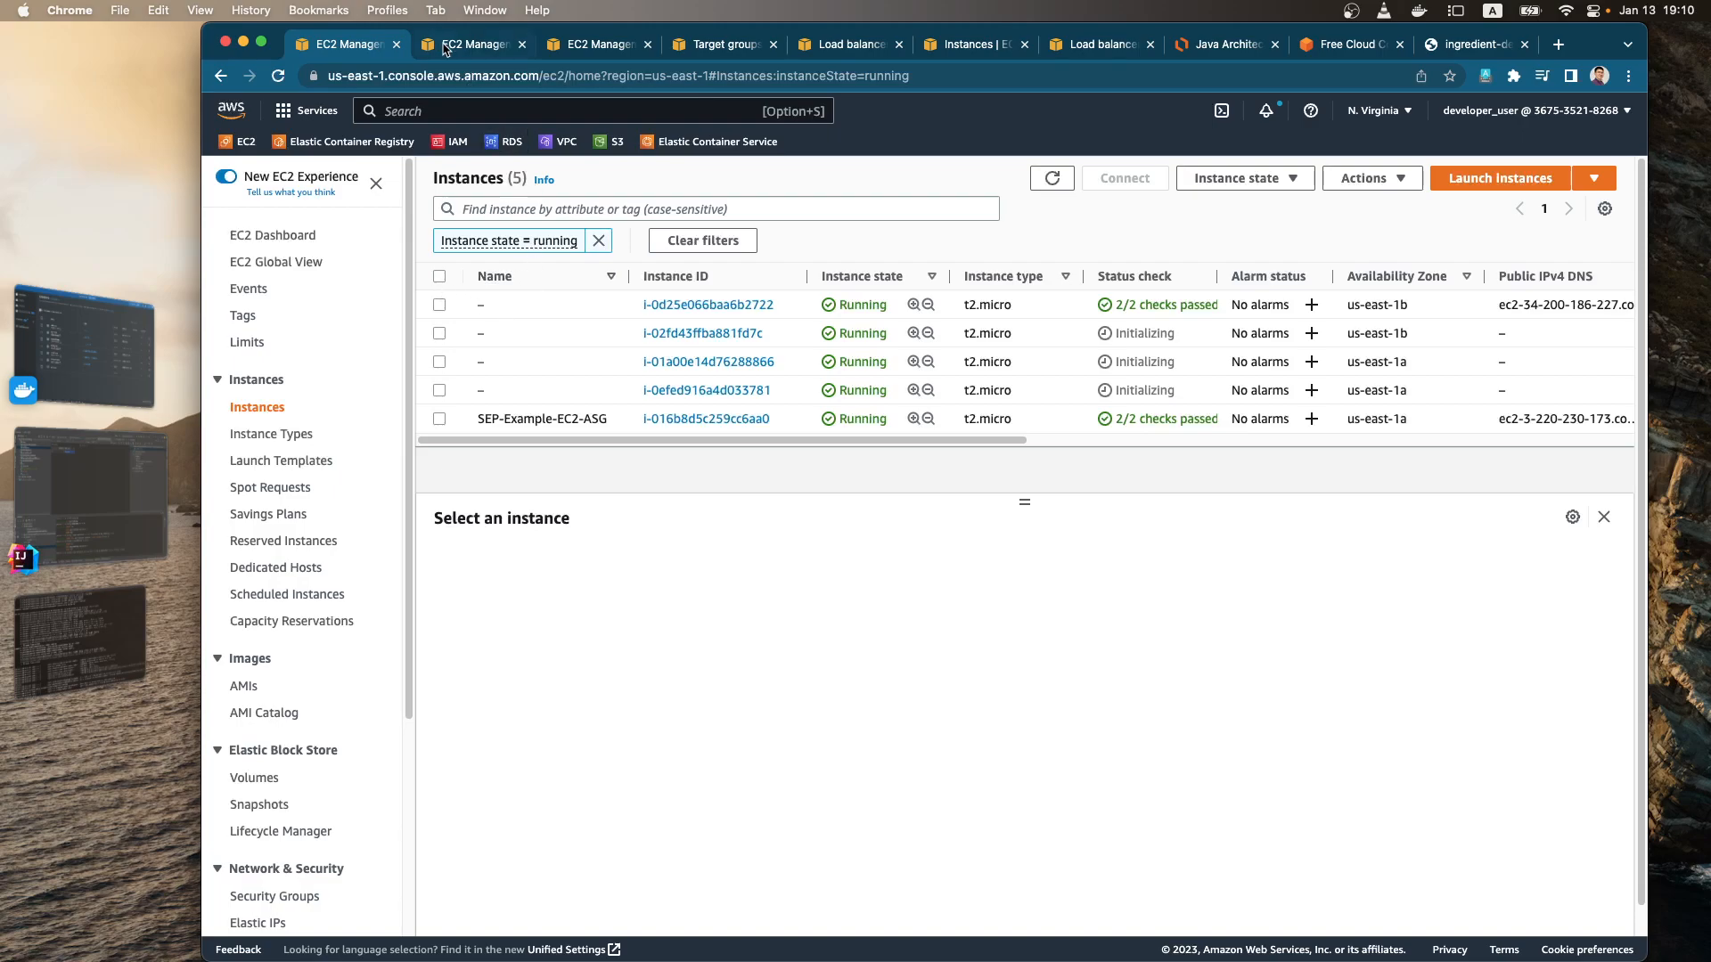
Step: Try to delete the sep-training RDS database with a final snapshot named sep-training-snapshot, retaining automated backups
{"action": "left_click", "coordinate": [496, 154]}
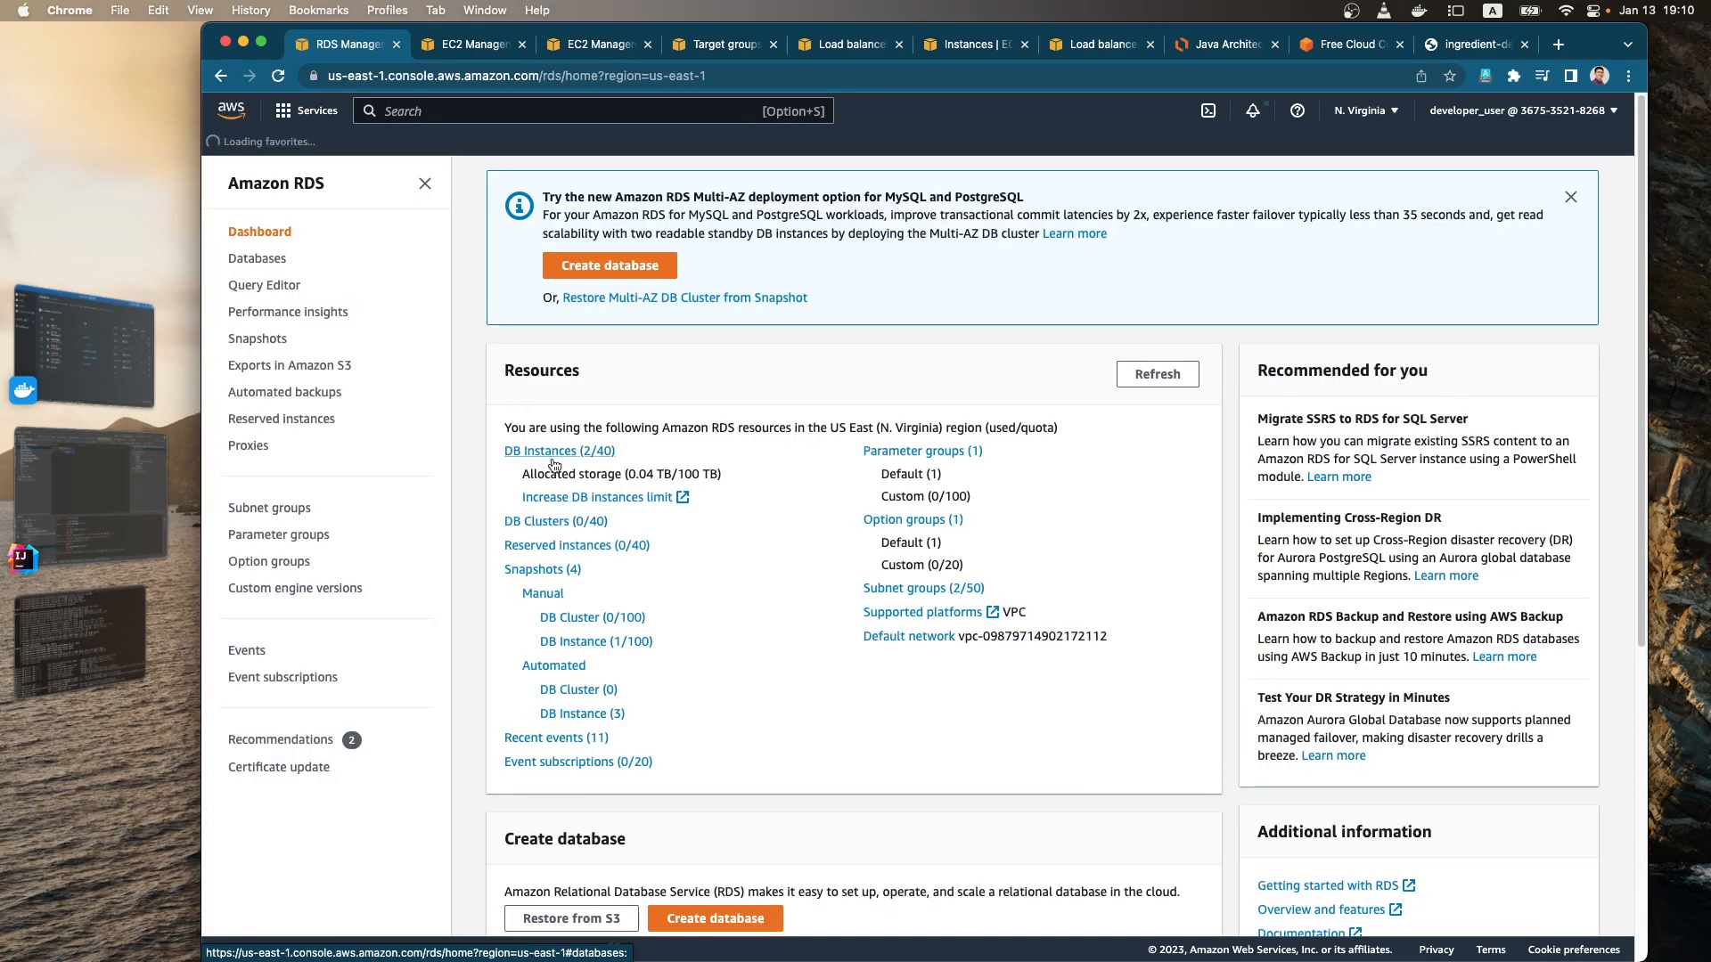
{"action": "left_click", "coordinate": [553, 458]}
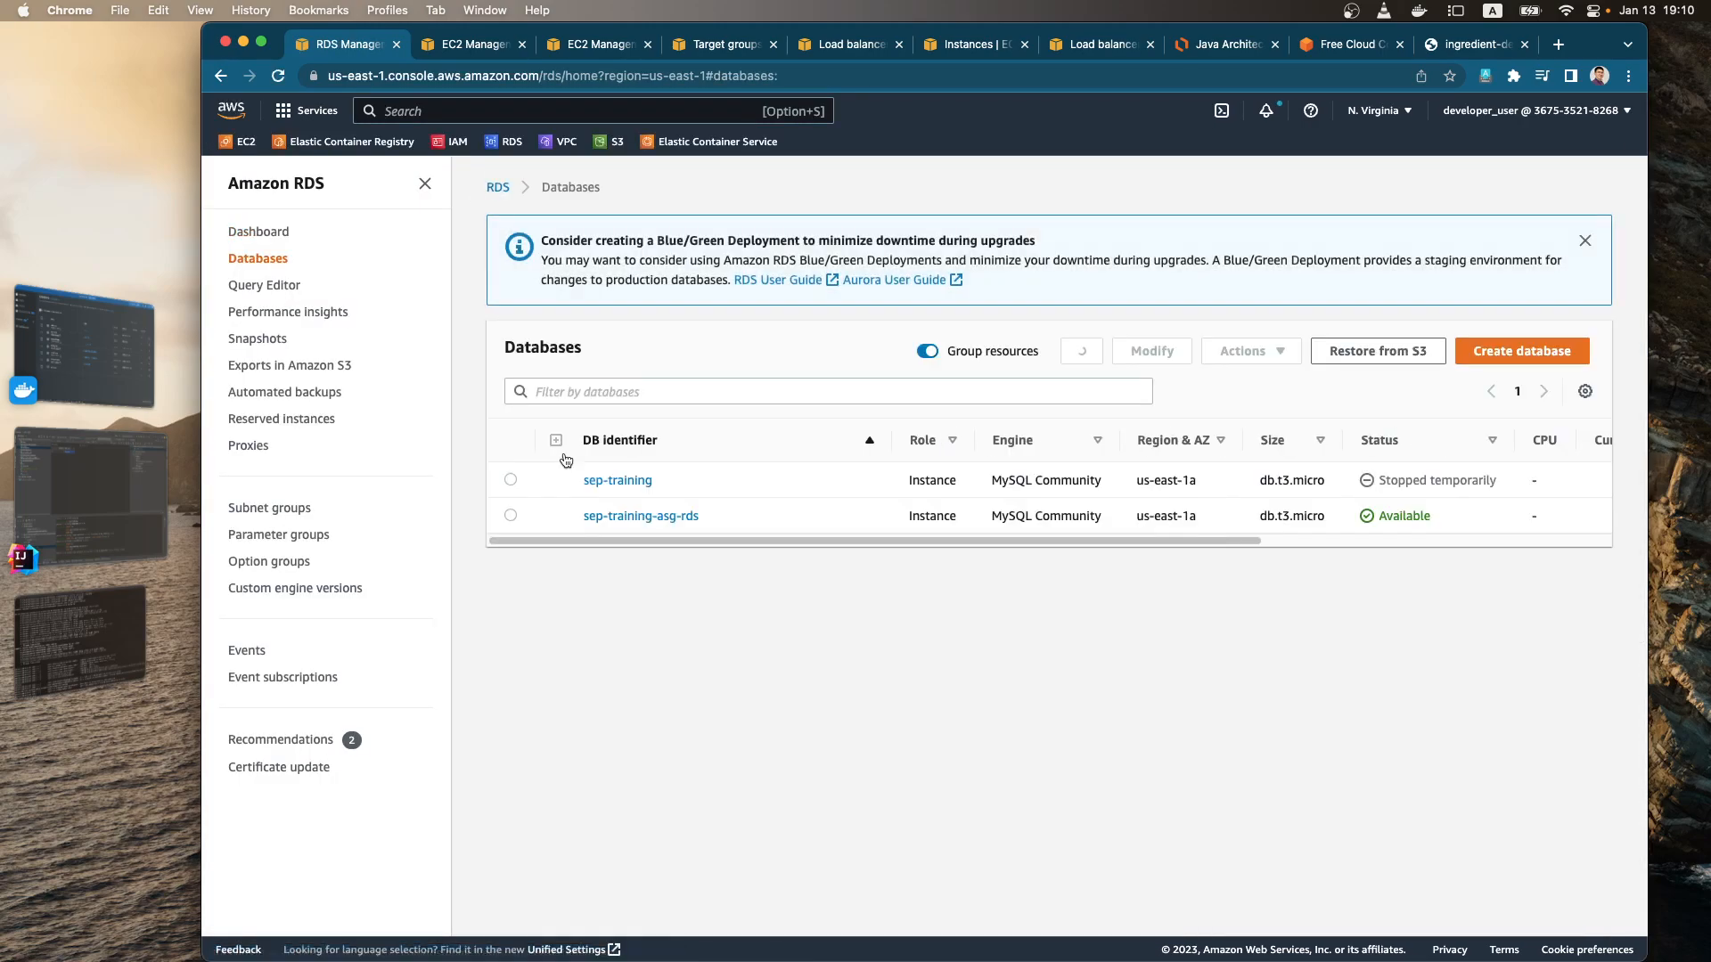
{"action": "left_click", "coordinate": [511, 480]}
{"action": "left_click", "coordinate": [1272, 352]}
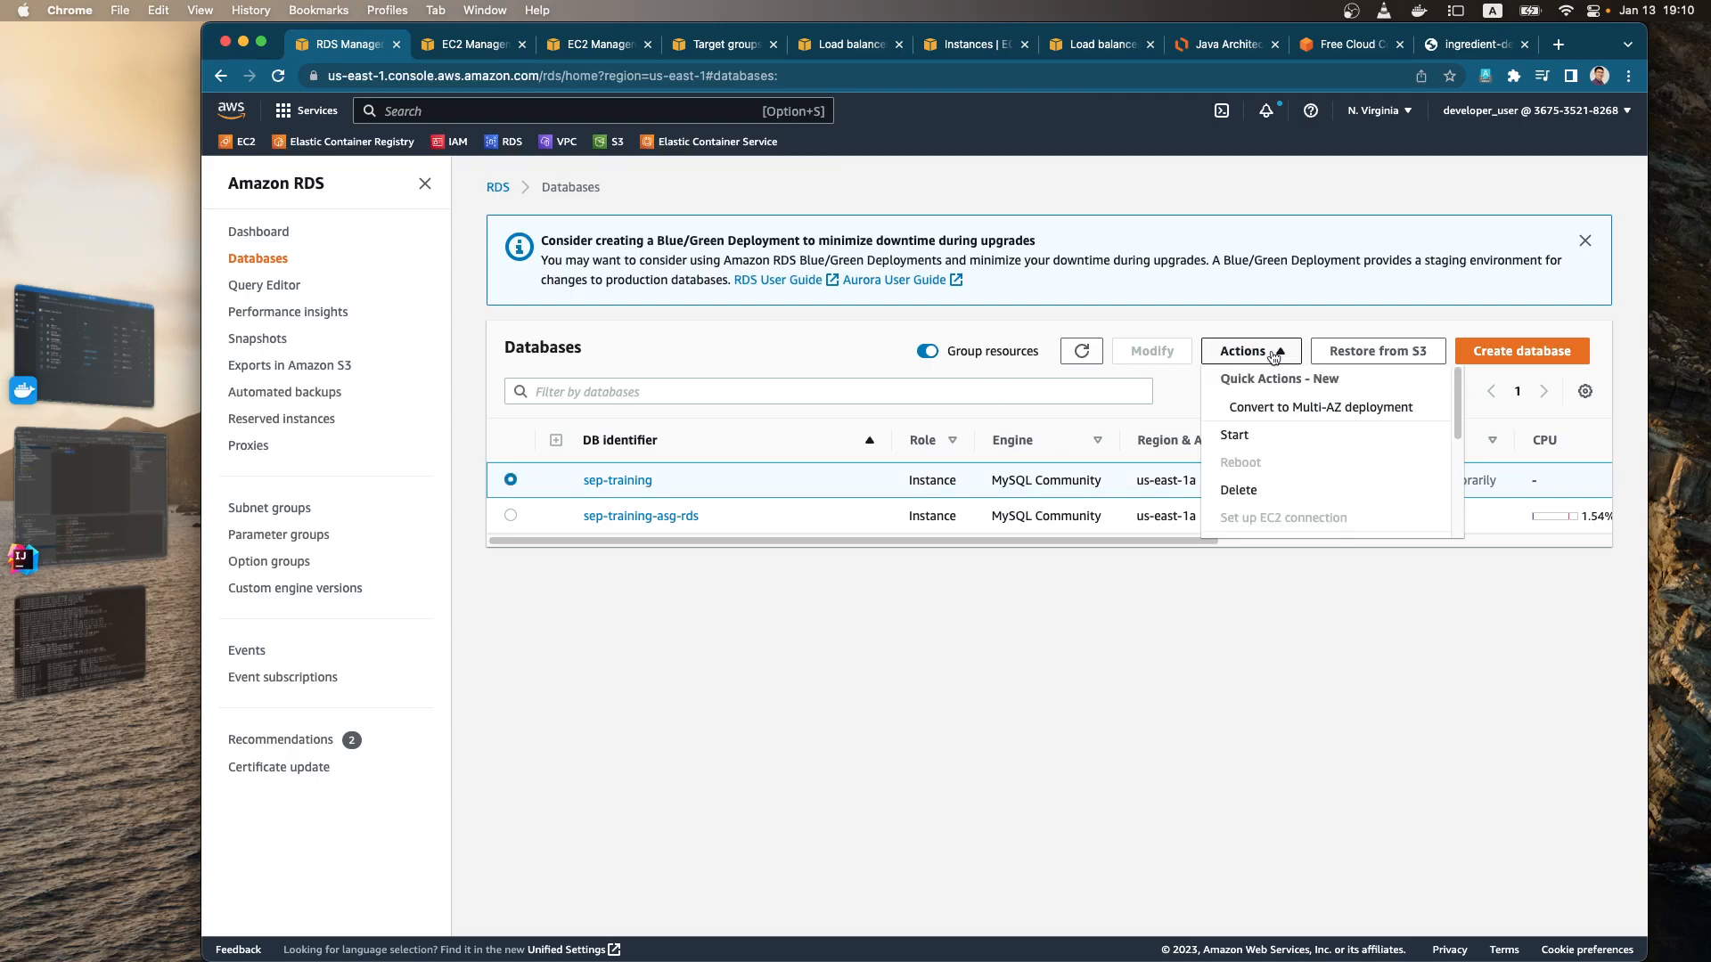
{"action": "left_click", "coordinate": [1298, 489]}
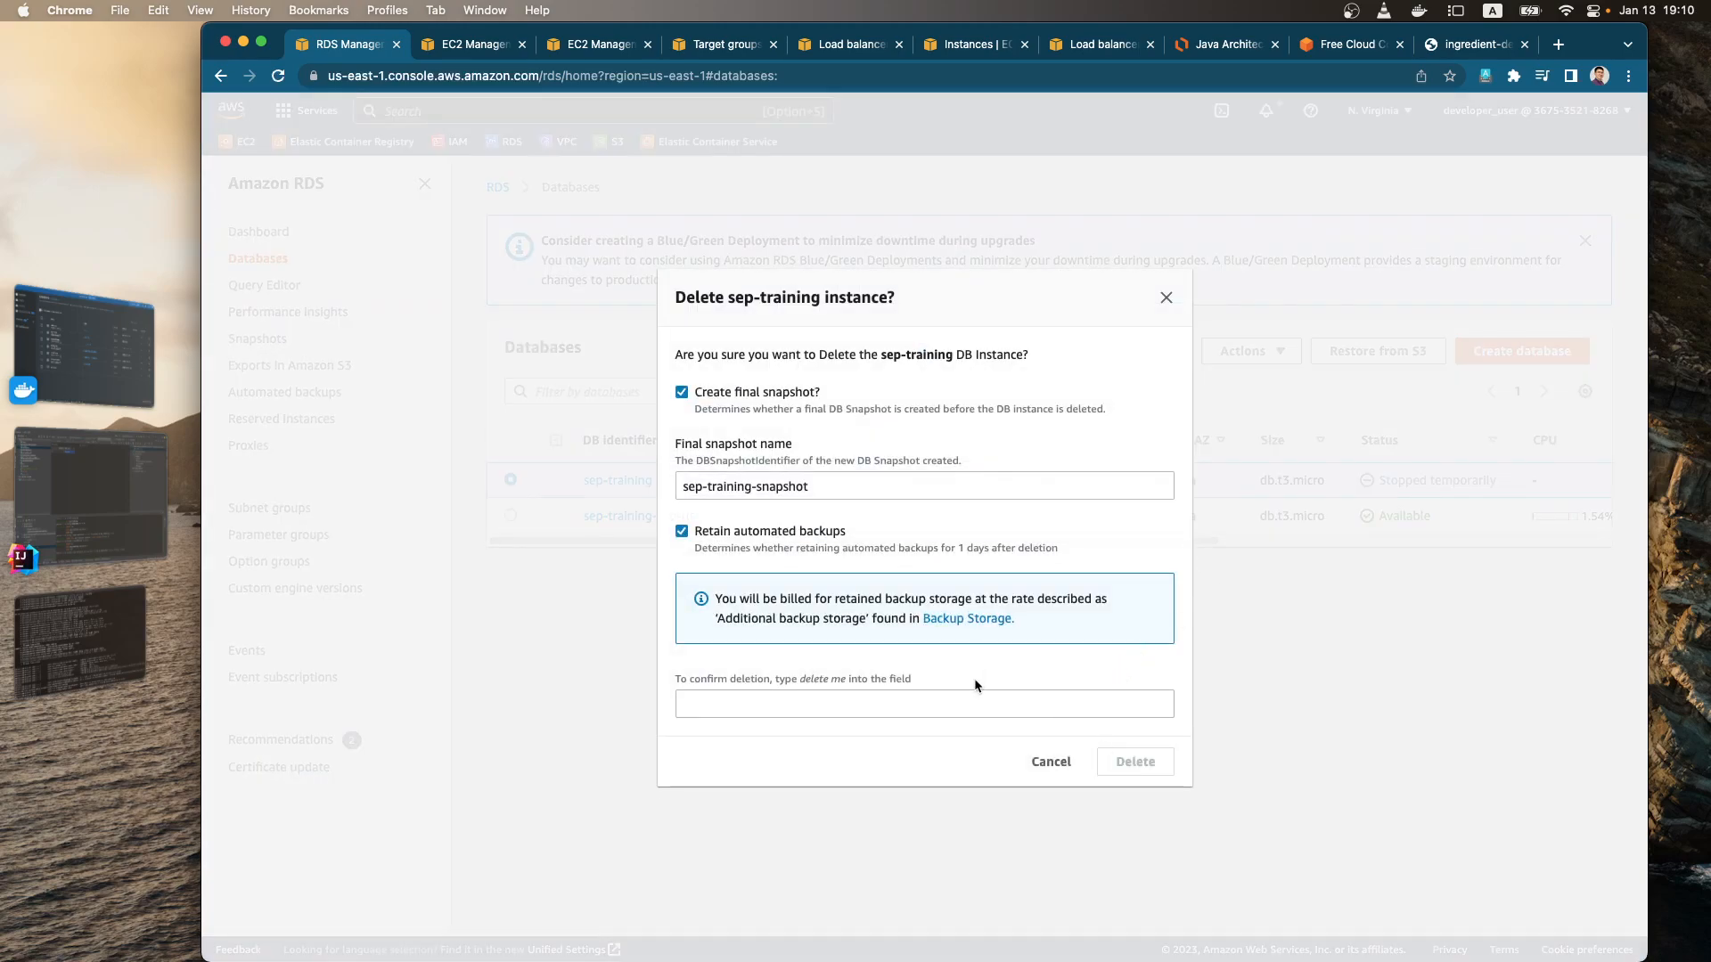
{"action": "left_click_drag", "start_coordinate": [797, 679], "coordinate": [852, 679]}
{"action": "key", "text": "super+c"}
{"action": "left_click", "coordinate": [900, 705]}
{"action": "key", "text": "super+v"}
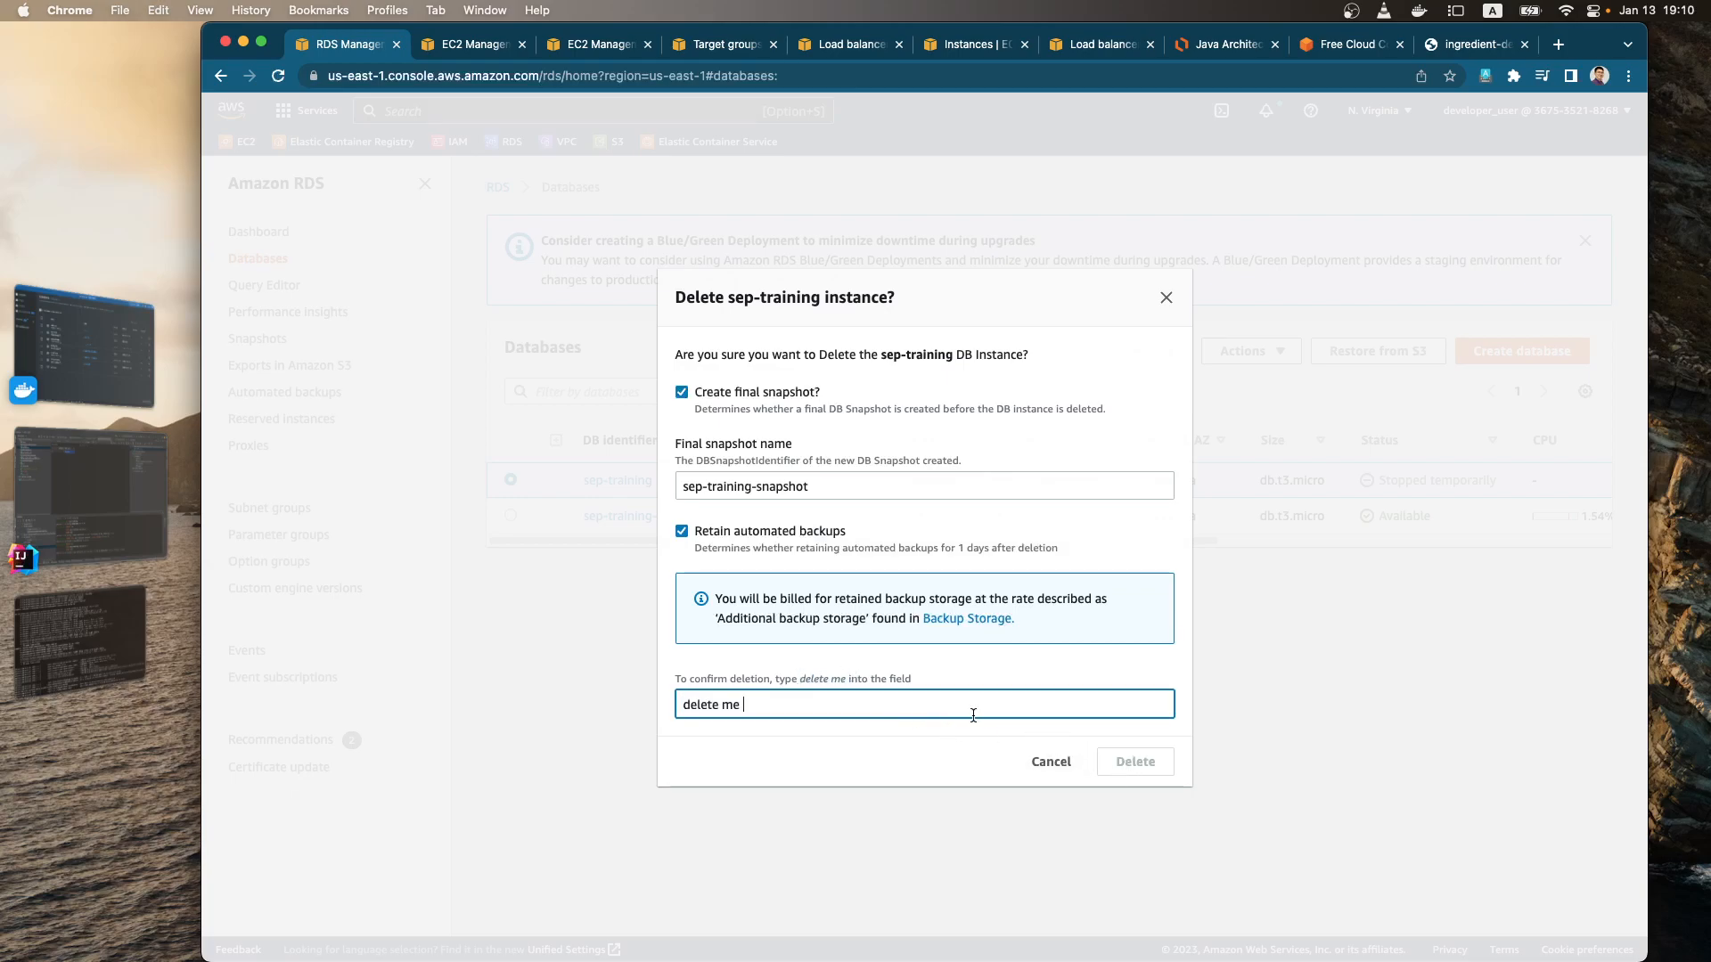
{"action": "left_click", "coordinate": [1141, 763]}
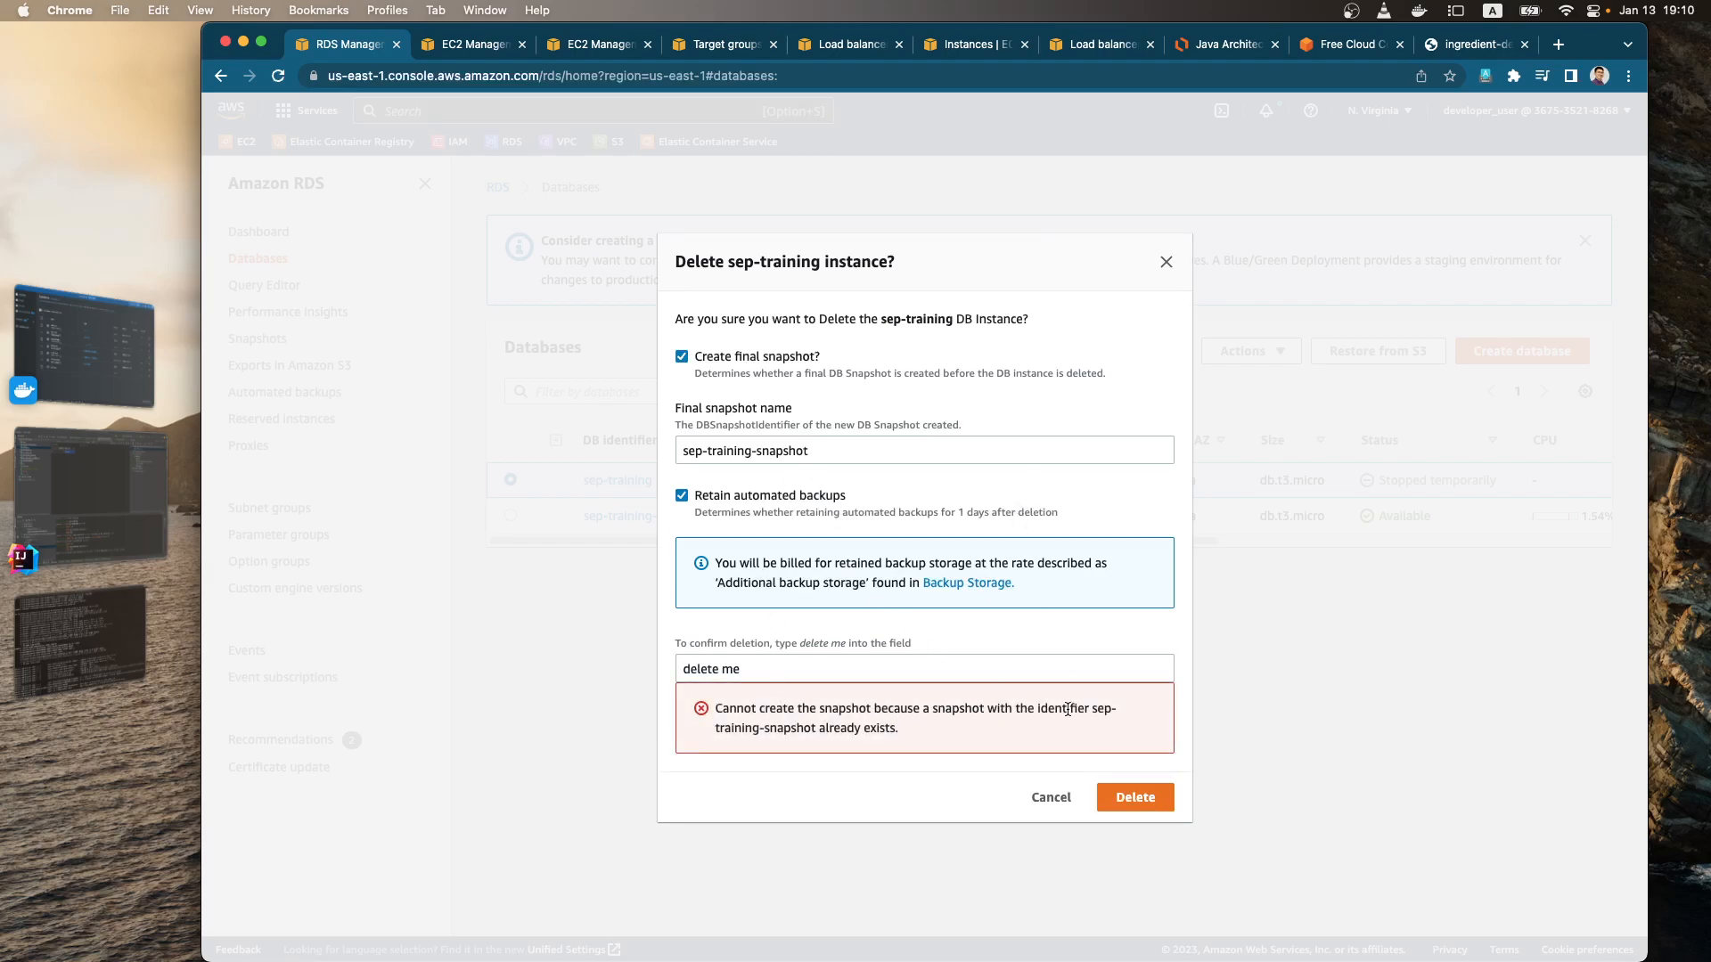
{"action": "left_click", "coordinate": [1051, 800]}
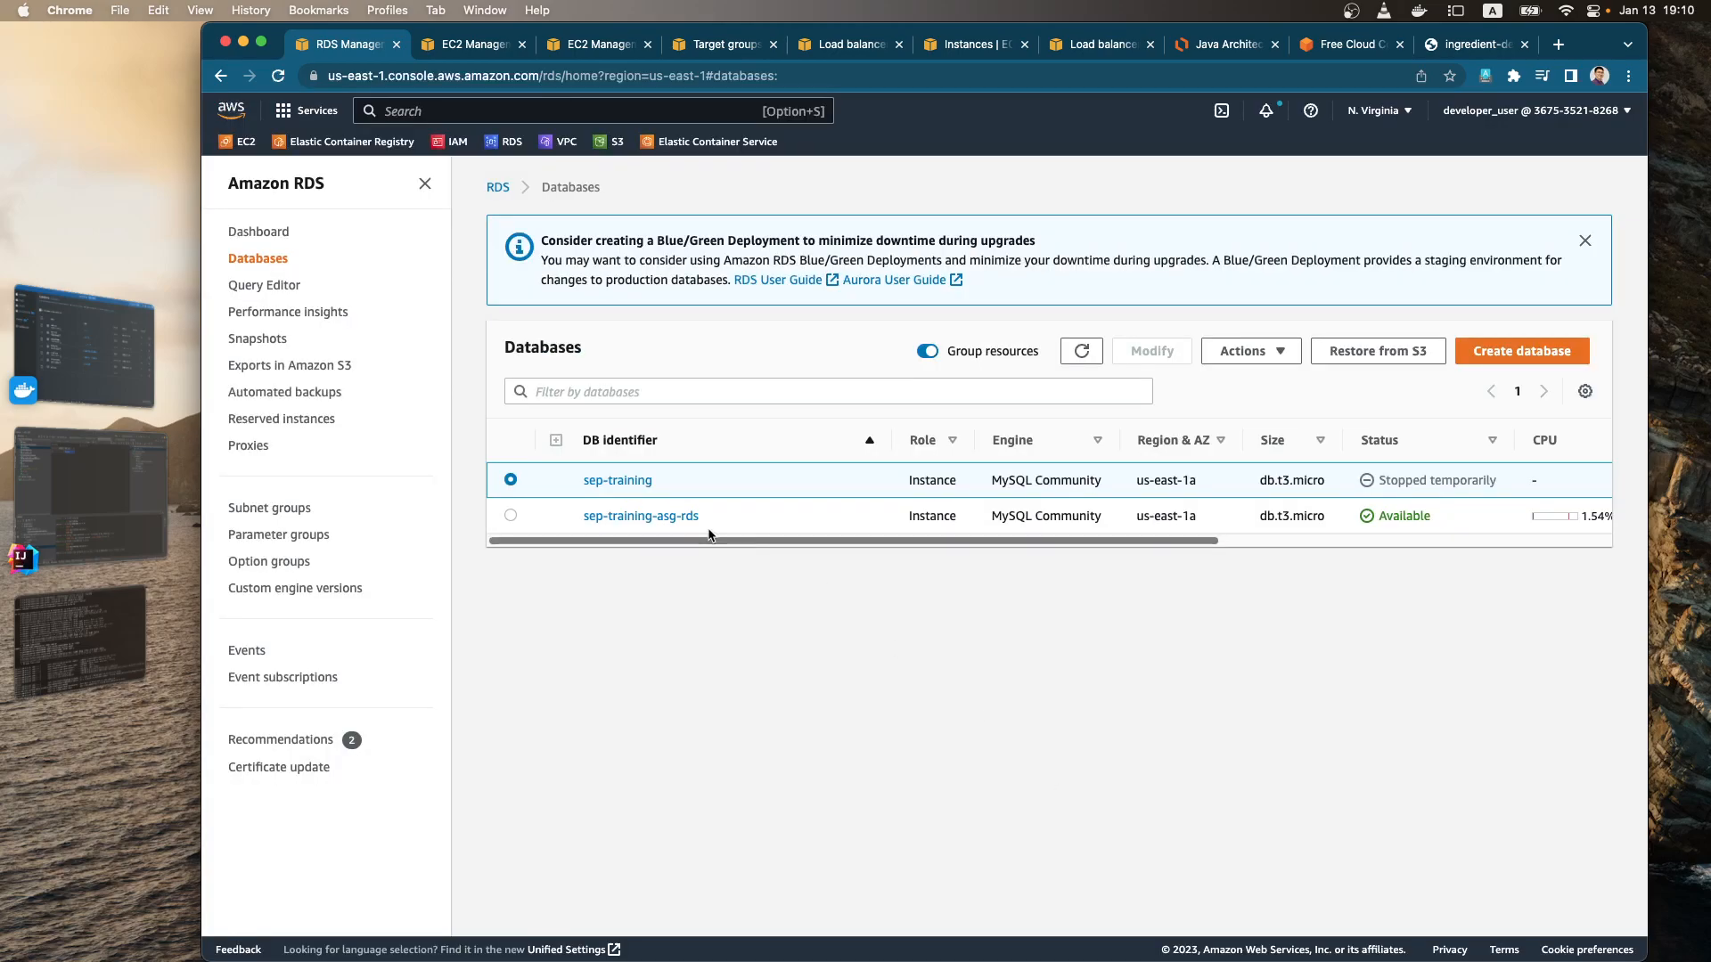
Step: Delete the manual RDS snapshot sep-training-snapshot
{"action": "left_click", "coordinate": [260, 342]}
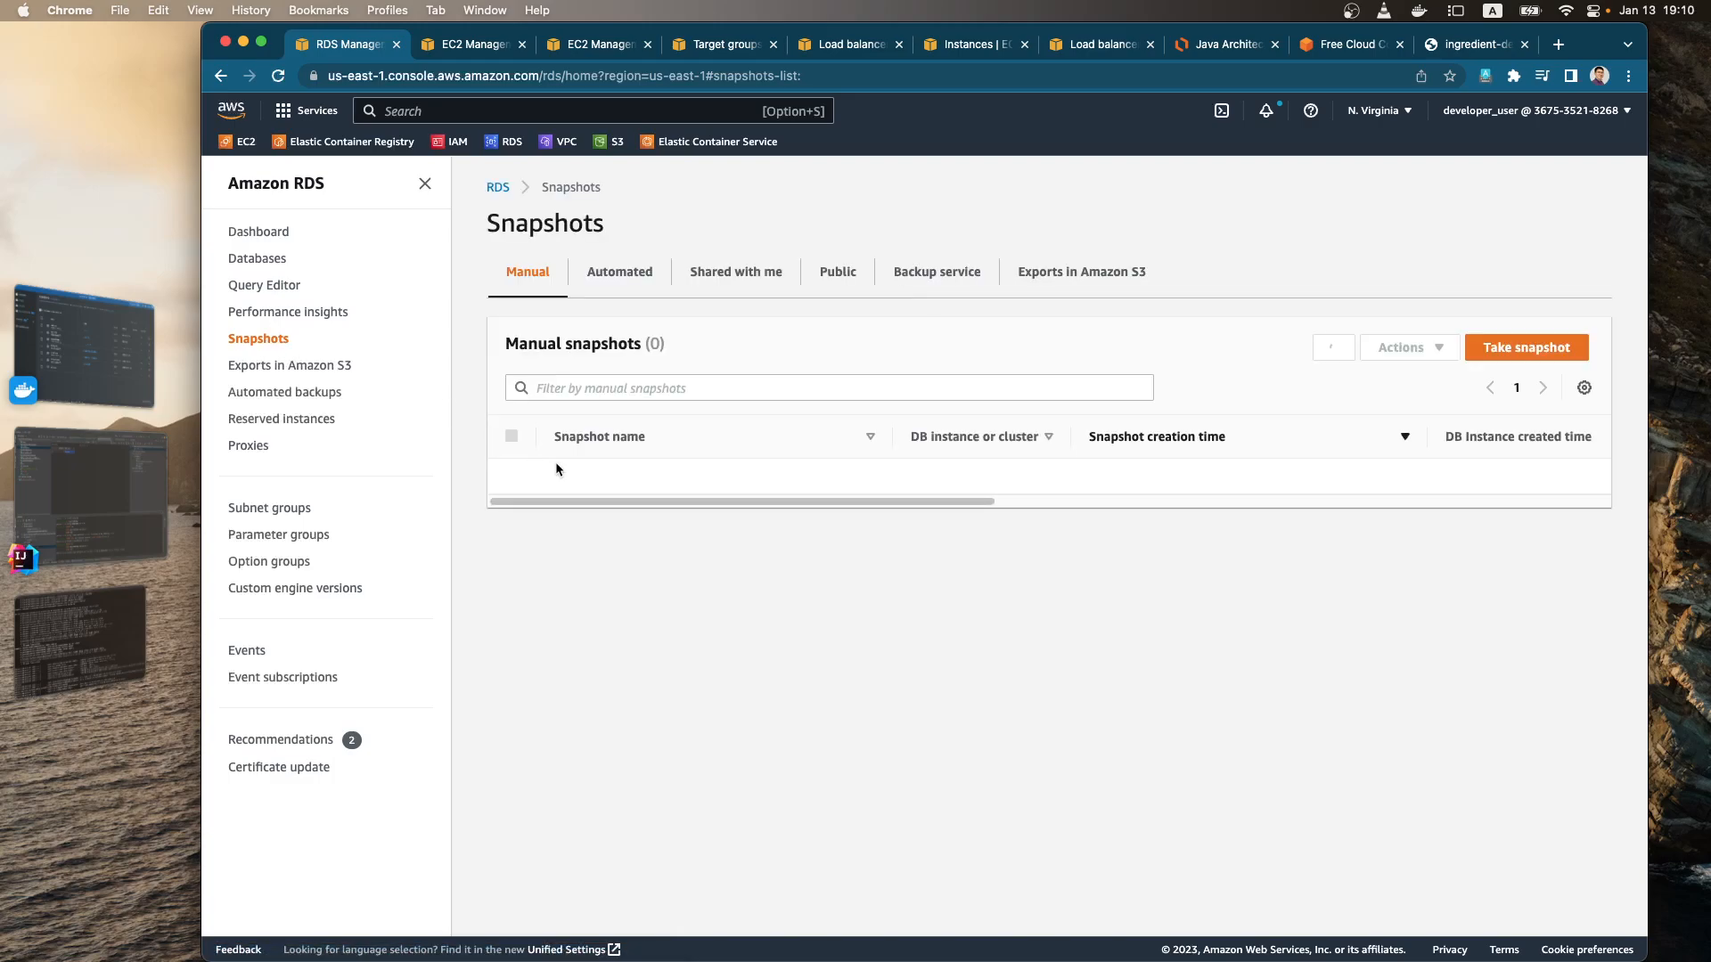
{"action": "left_click", "coordinate": [512, 476]}
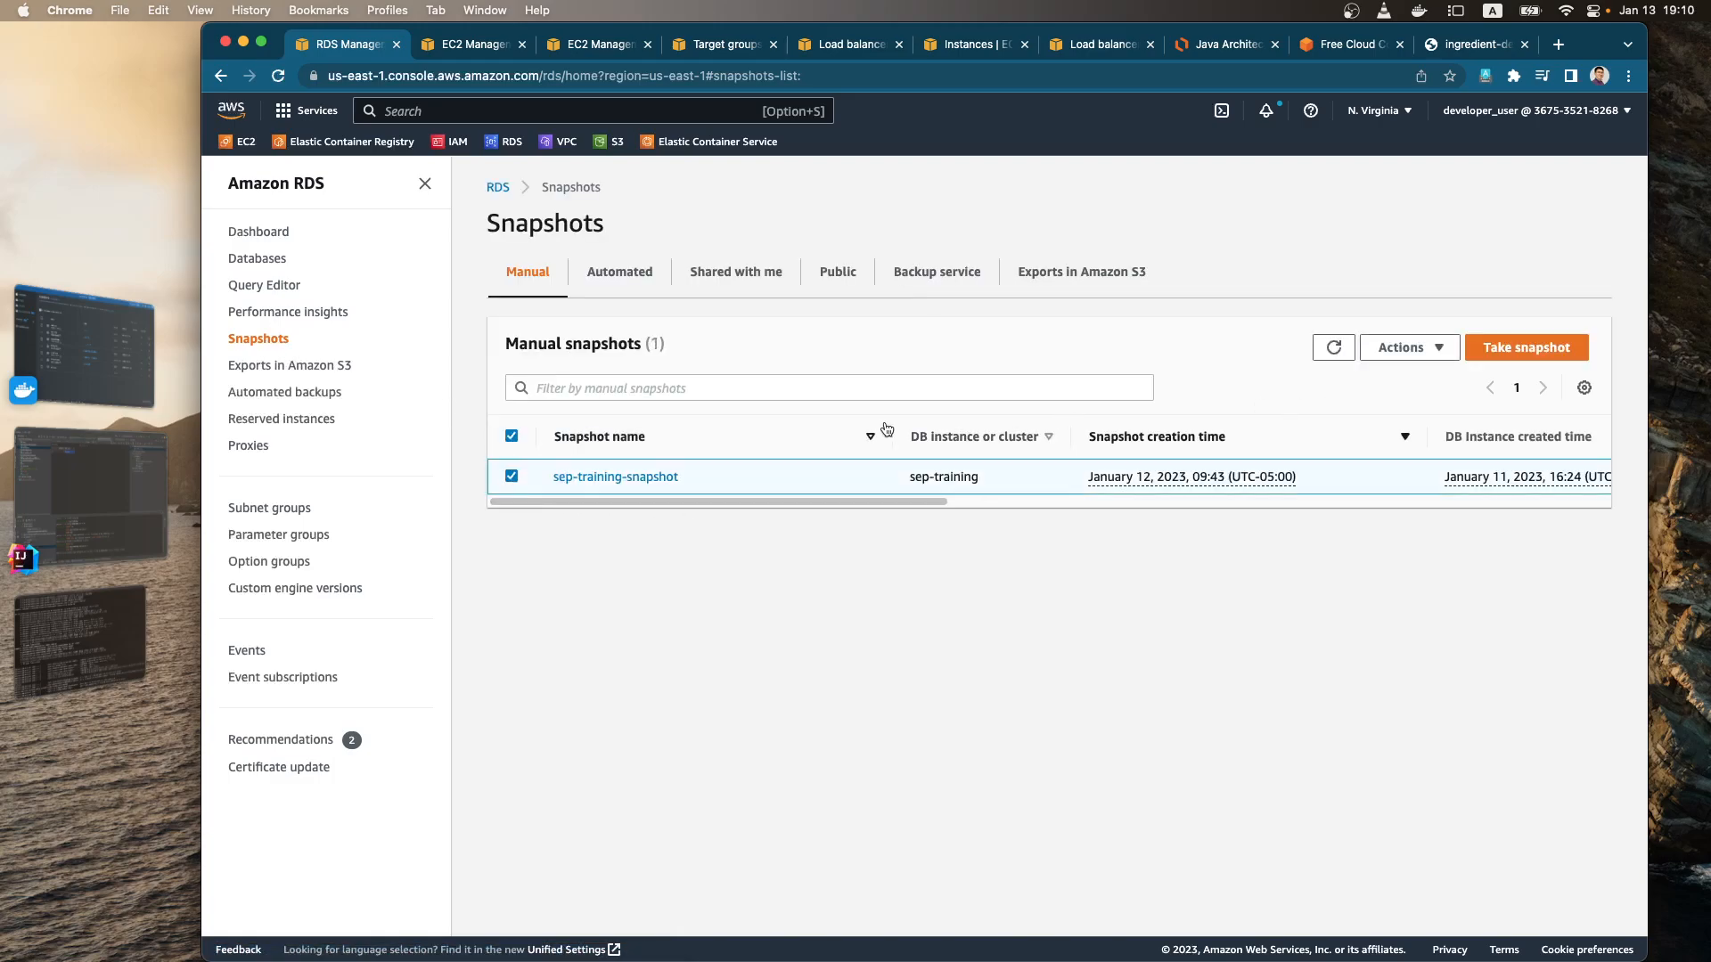
{"action": "left_click", "coordinate": [1401, 348]}
{"action": "scroll", "coordinate": [1417, 450], "scroll_direction": "down", "scroll_amount": 1}
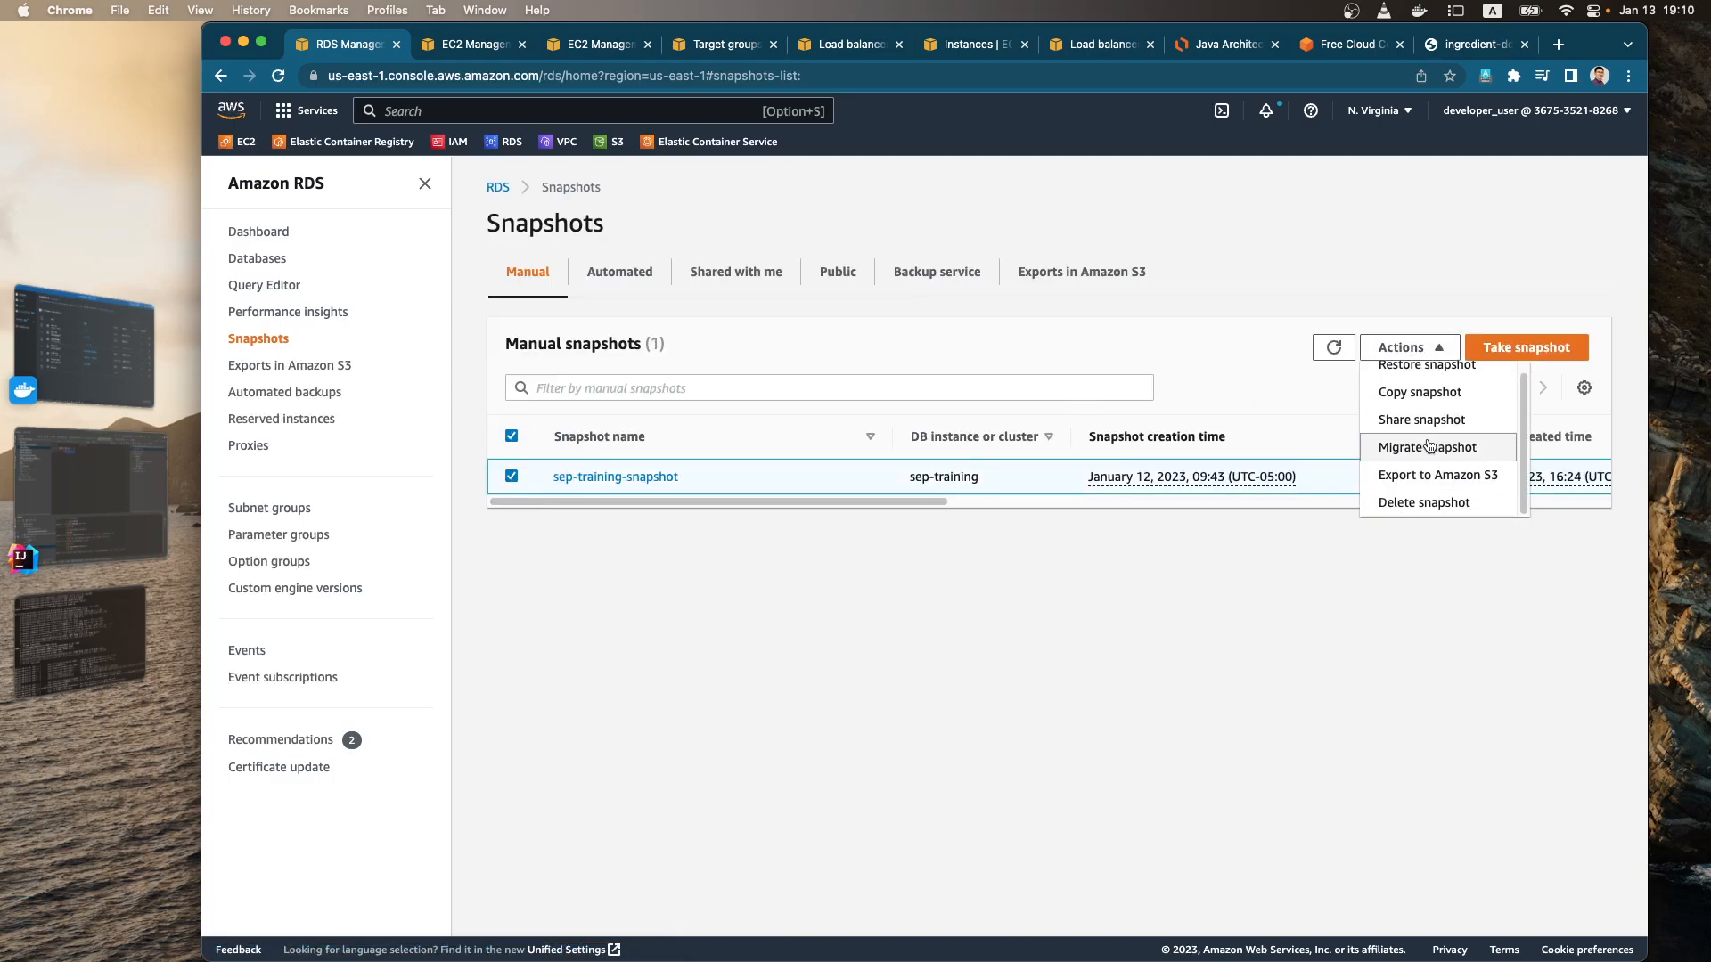
{"action": "left_click", "coordinate": [1423, 501]}
{"action": "left_click", "coordinate": [1136, 590]}
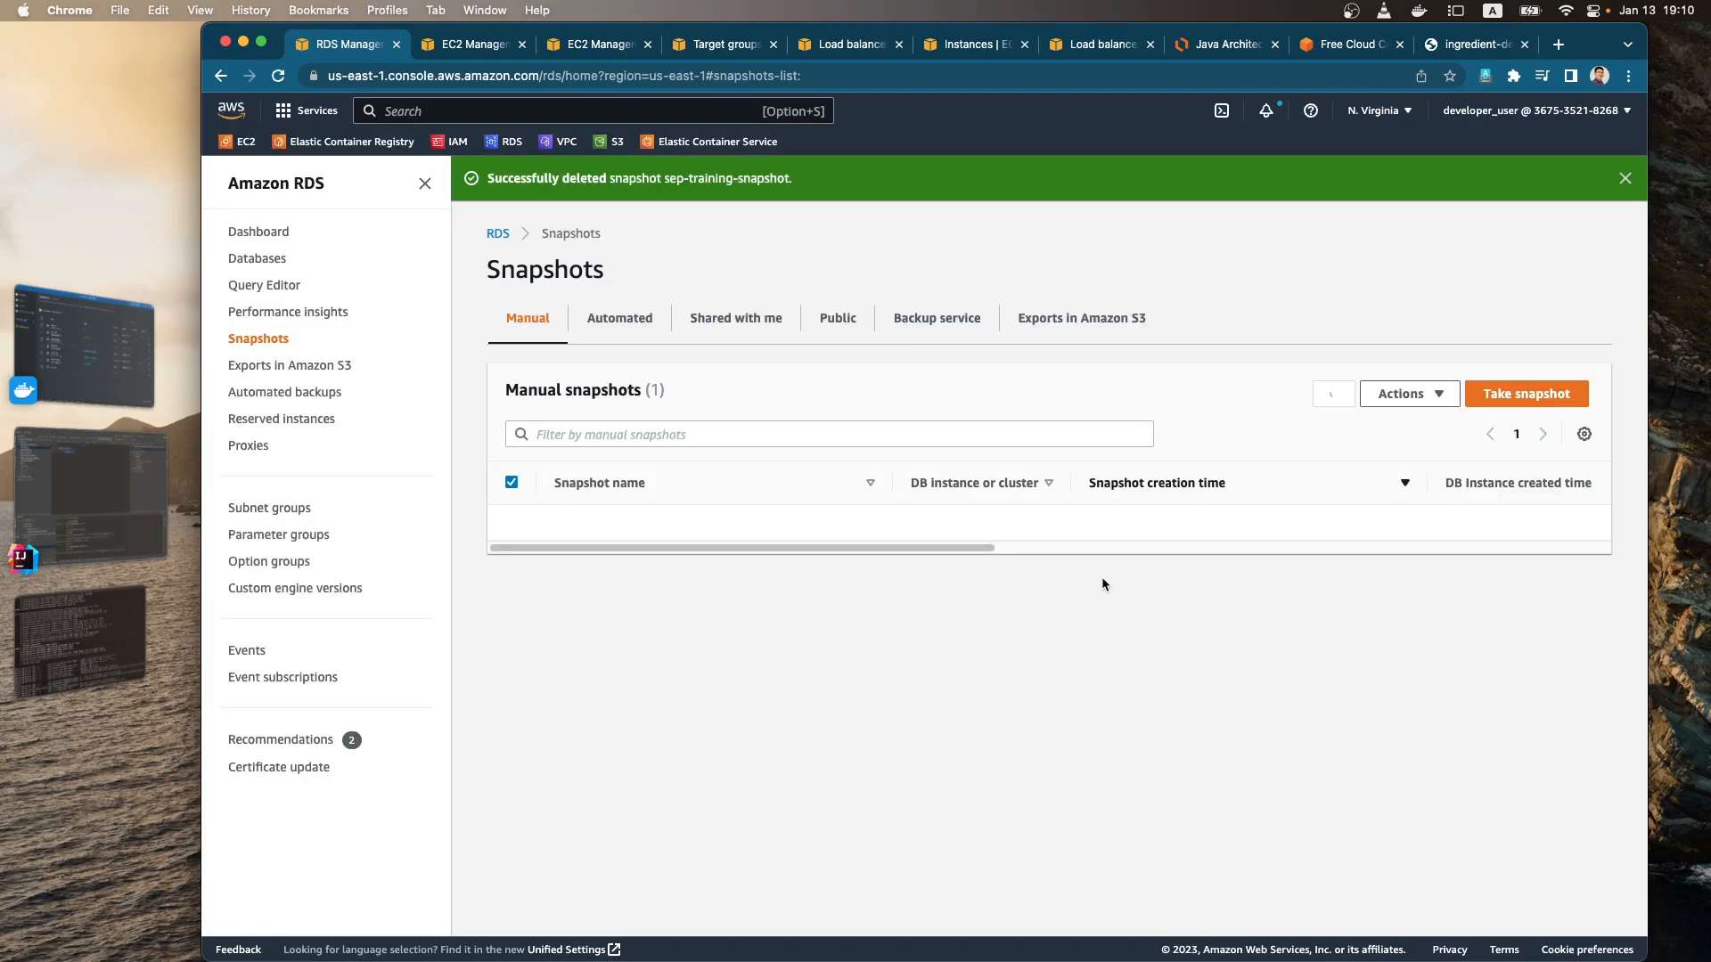
Step: Delete the sep-training database with final snapshot sep-training-snapshot and retained automated backups, confirming with "delete me"
{"action": "left_click", "coordinate": [258, 234]}
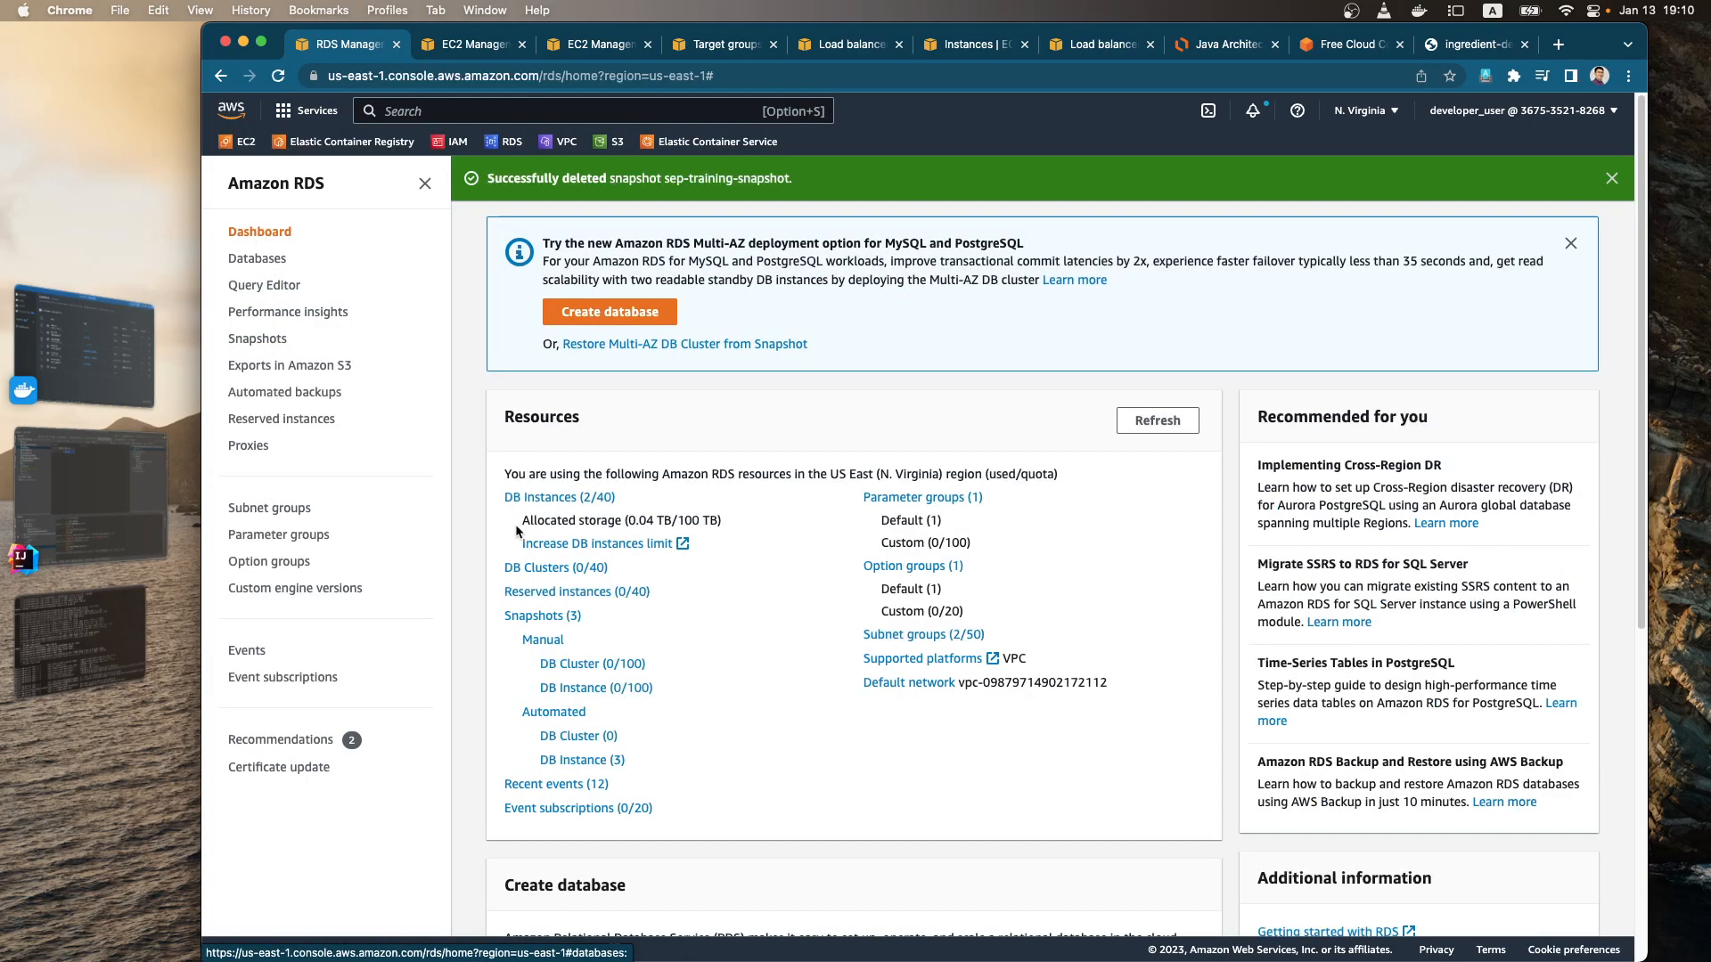
{"action": "left_click", "coordinate": [612, 518]}
{"action": "left_click", "coordinate": [1243, 396]}
{"action": "left_click", "coordinate": [1240, 546]}
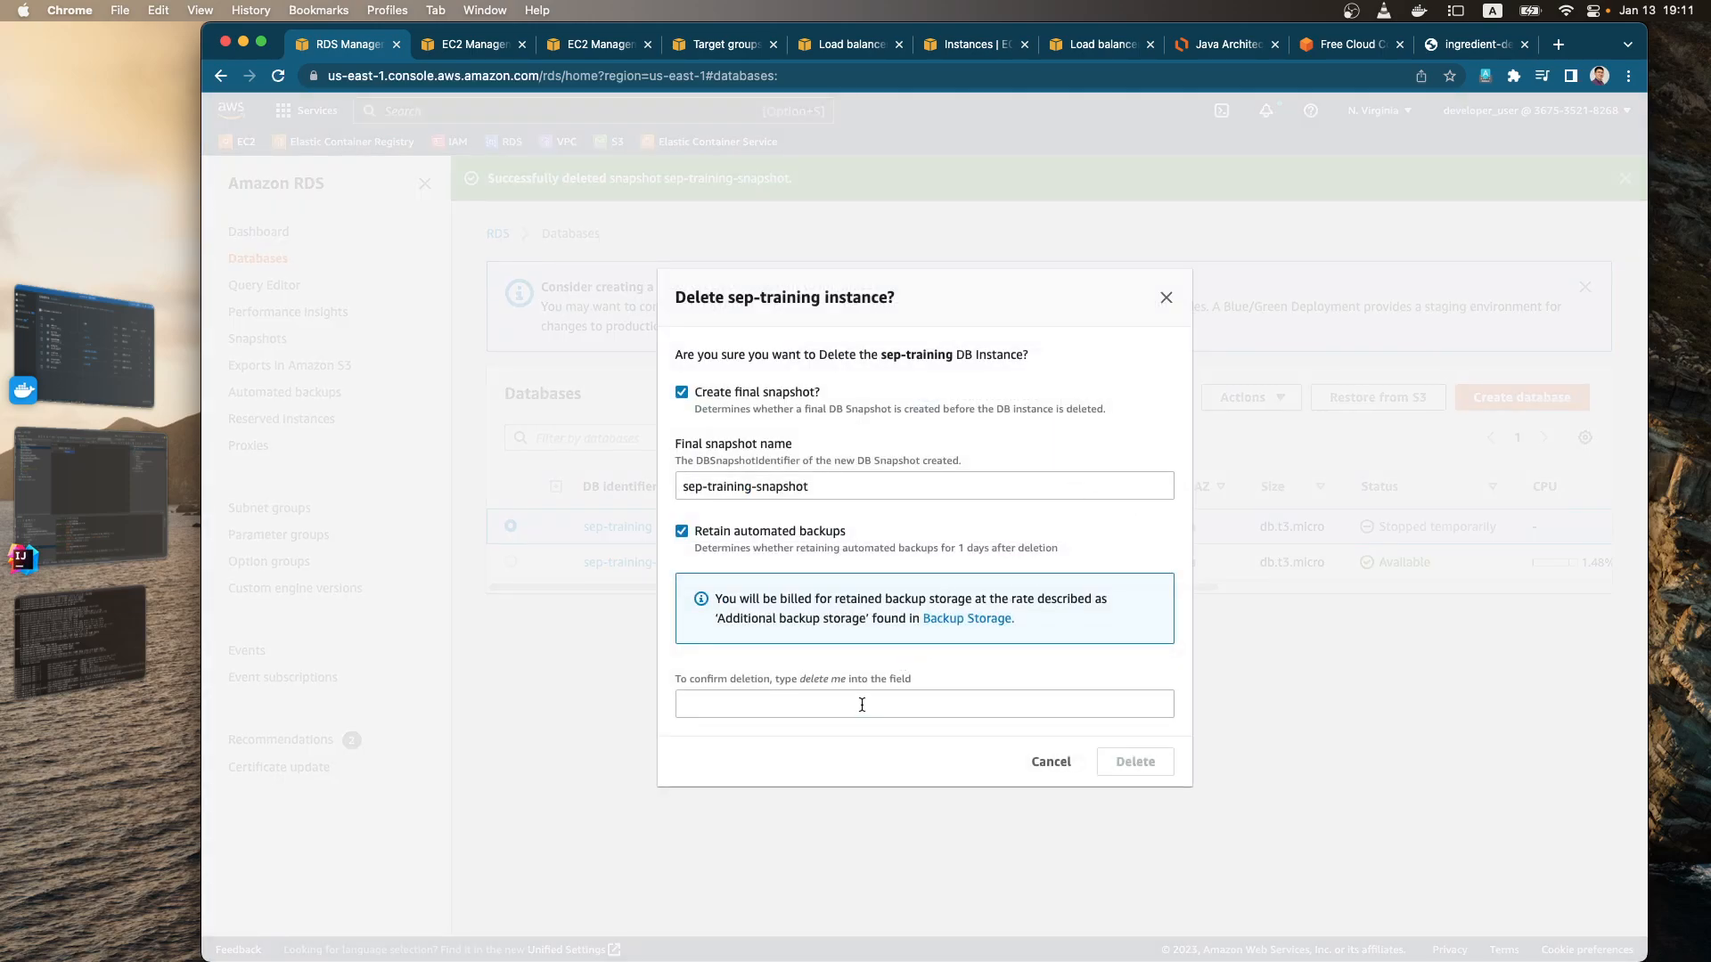
{"action": "left_click", "coordinate": [827, 704]}
{"action": "type", "text": "delete "}
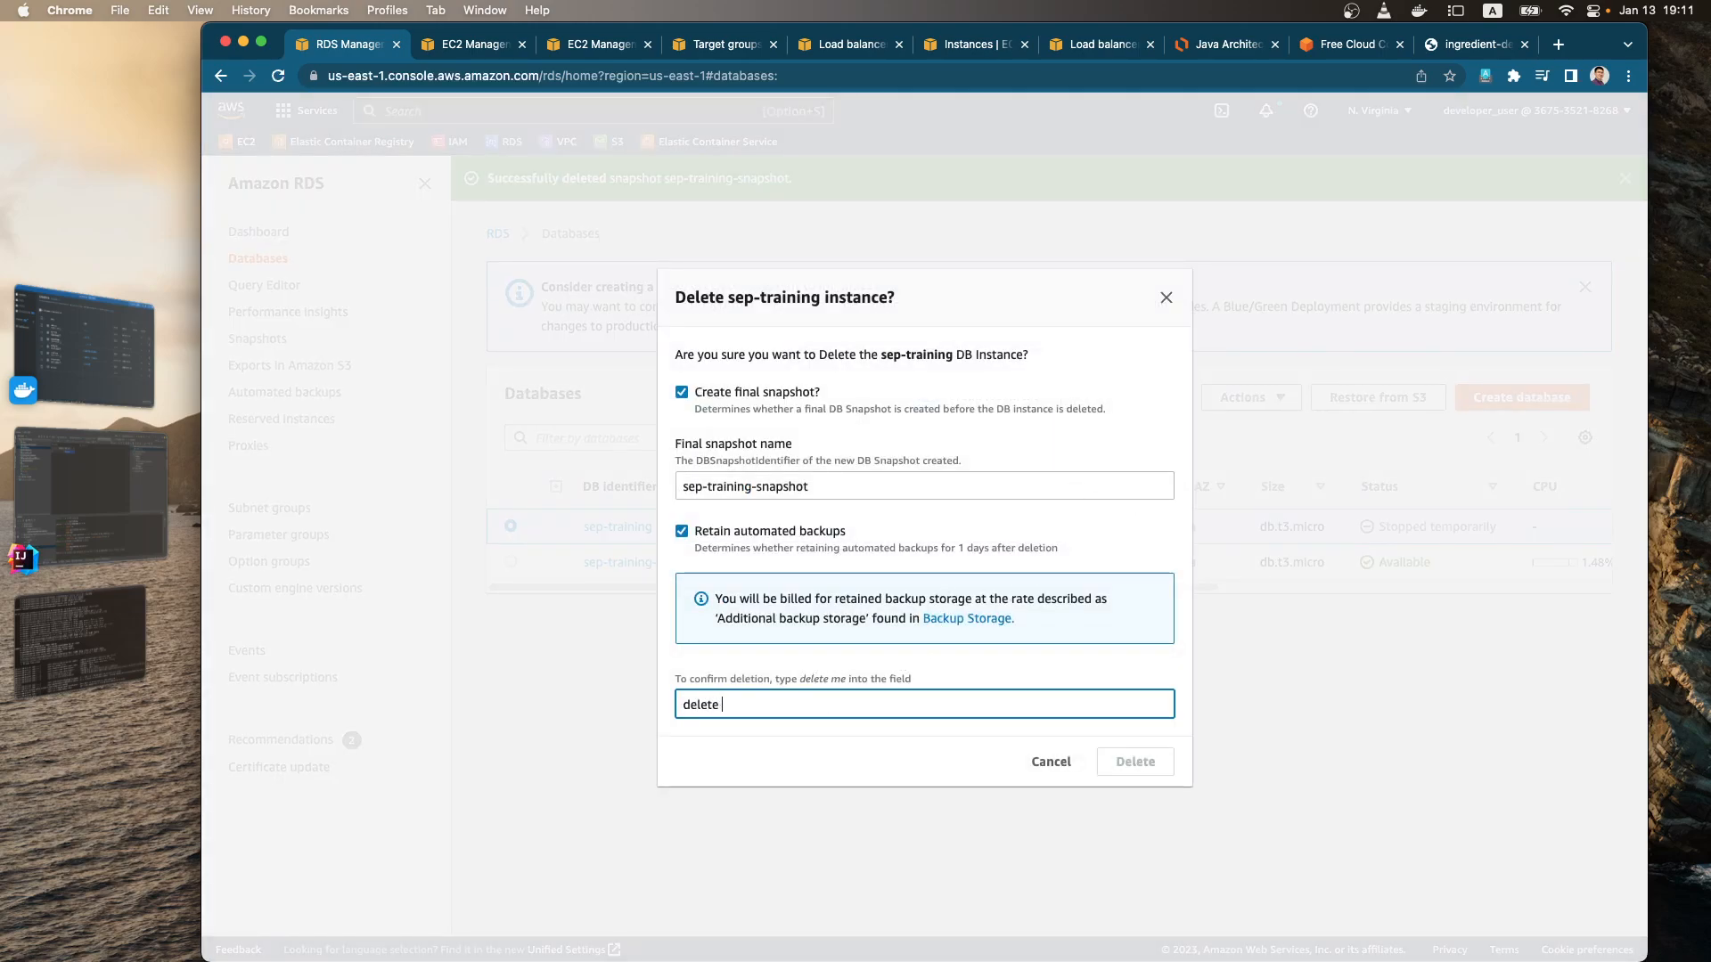
{"action": "type", "text": "me"}
{"action": "left_click", "coordinate": [1122, 765]}
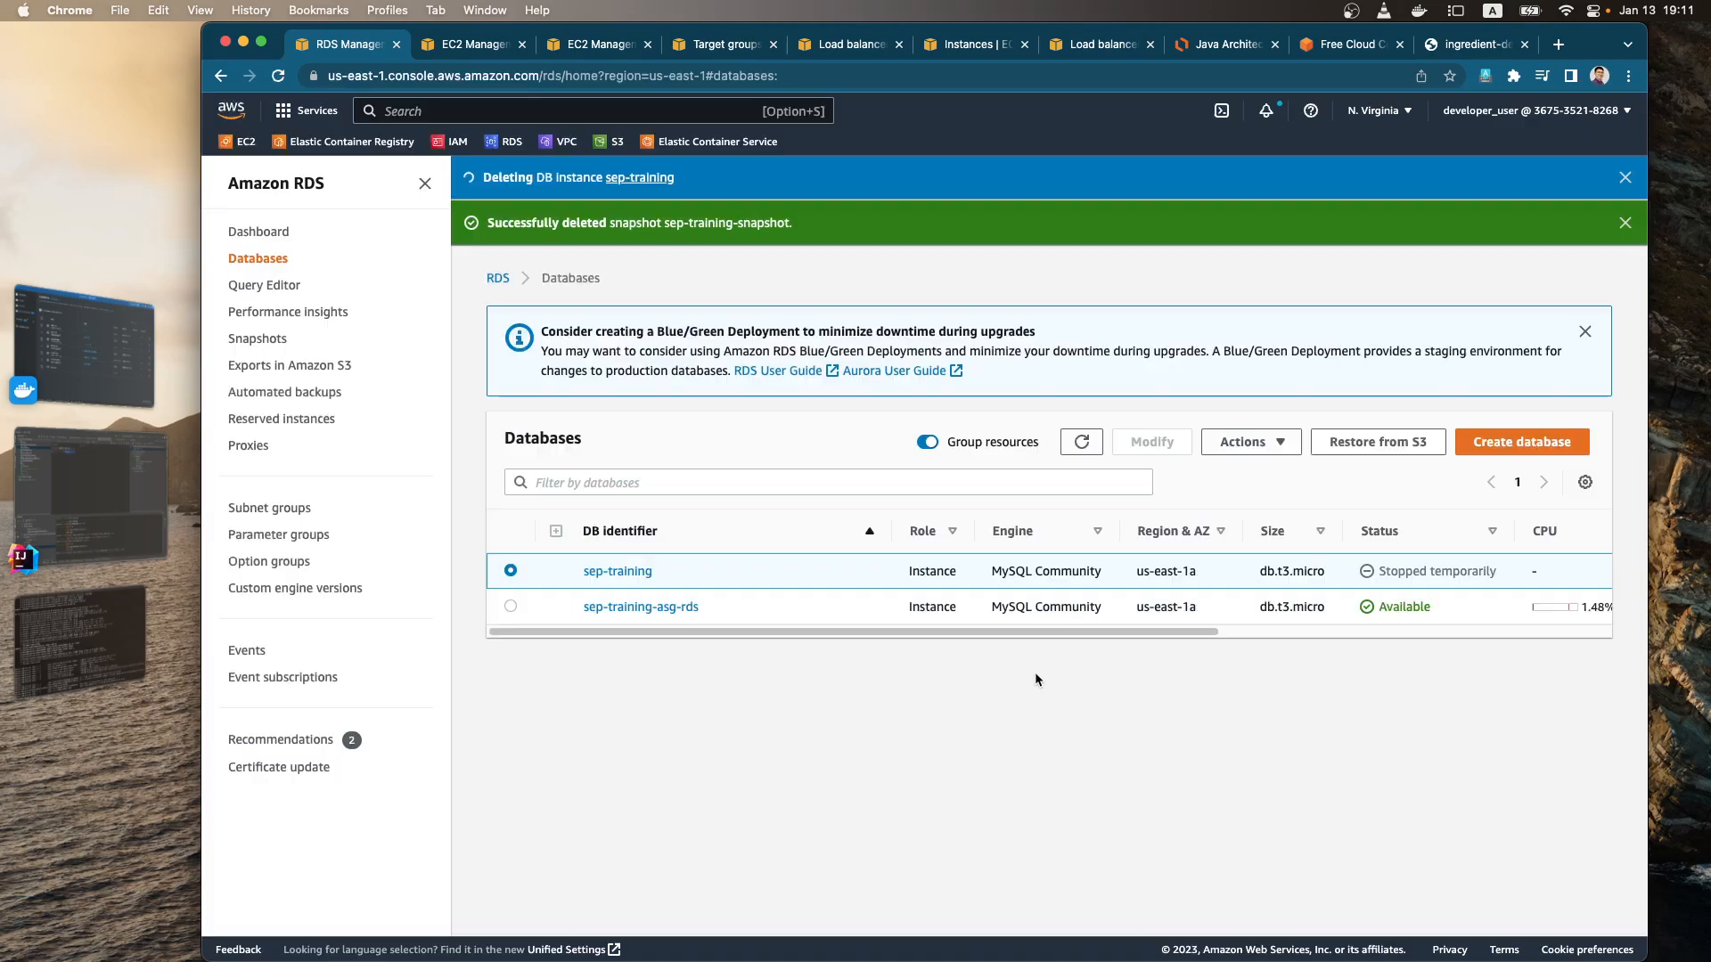
Step: Delete the sep-training-asg-rds database, confirming with "delete me"
{"action": "left_click", "coordinate": [511, 606]}
{"action": "left_click", "coordinate": [1240, 443]}
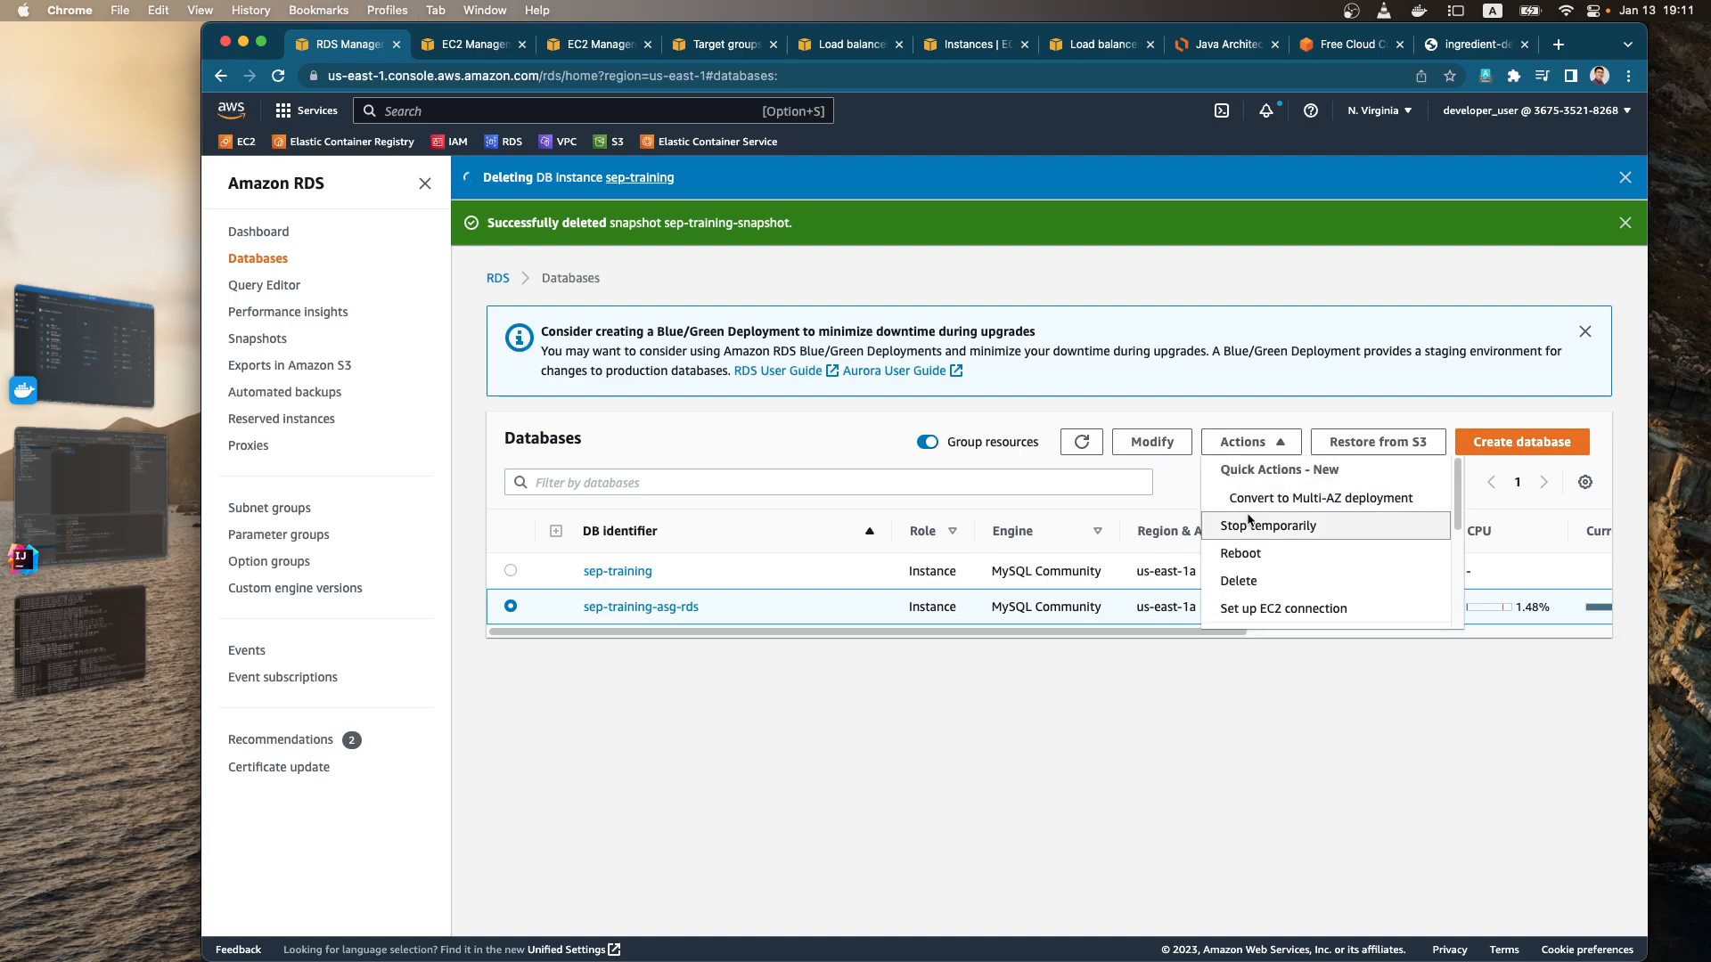
{"action": "left_click", "coordinate": [1277, 588]}
{"action": "left_click", "coordinate": [944, 700]}
{"action": "type", "text": "delete me"}
{"action": "left_click", "coordinate": [1134, 763]}
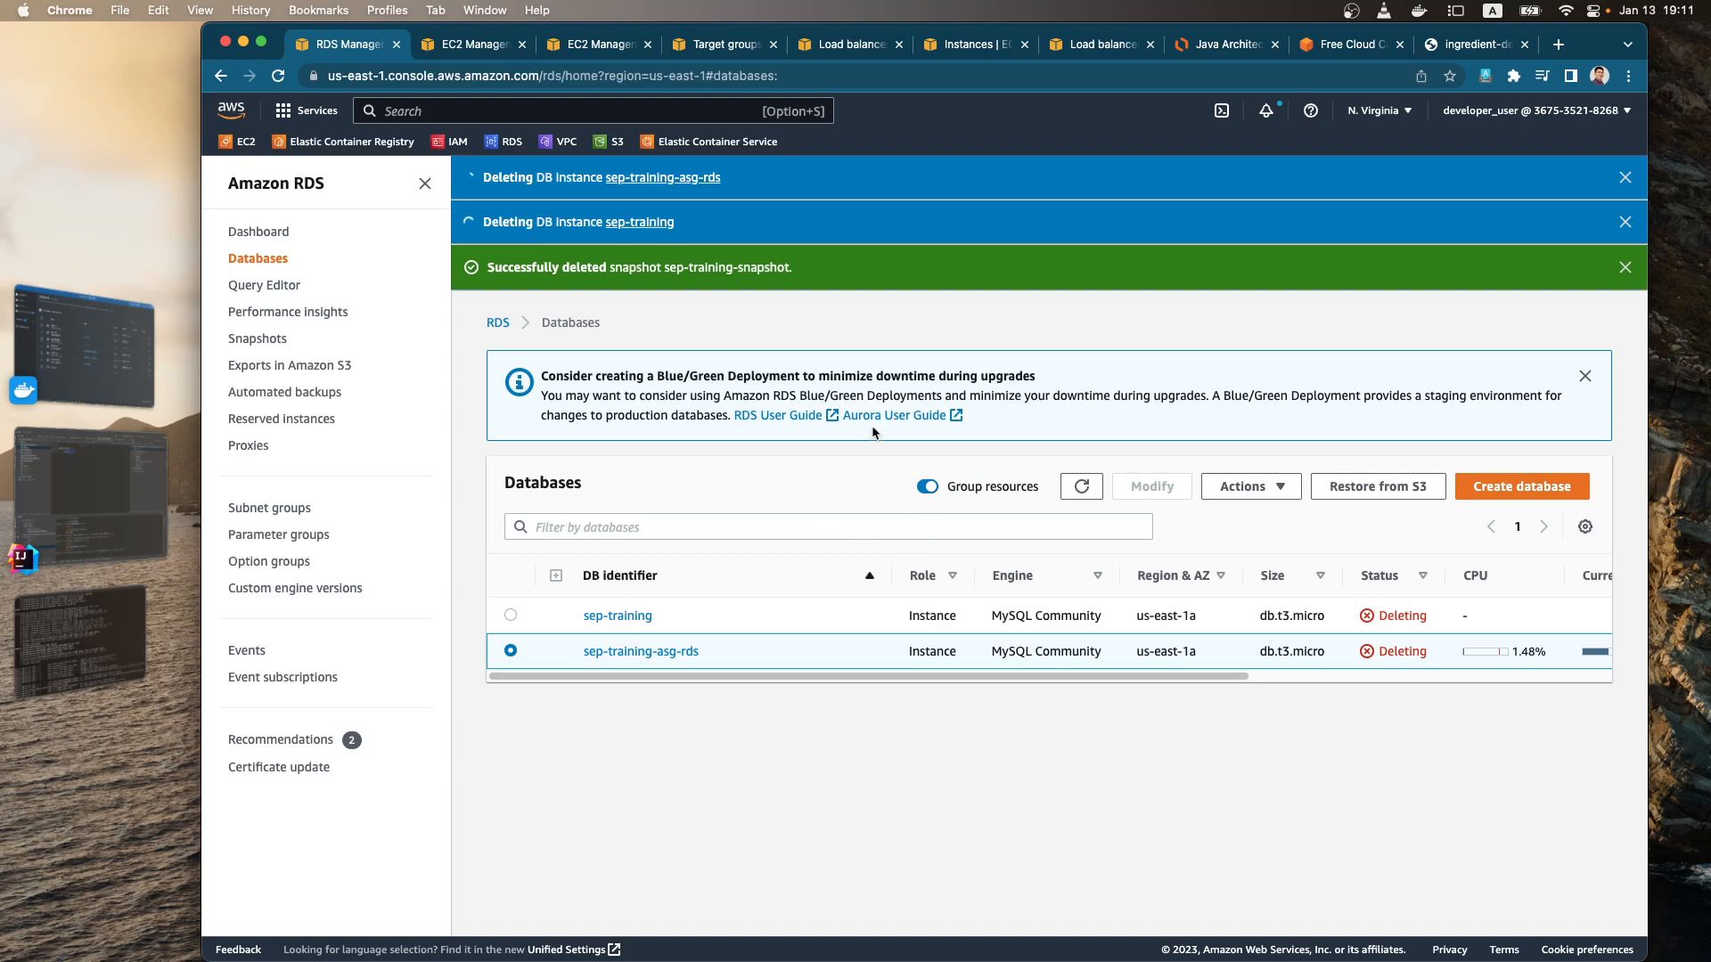
Step: Refresh the list of running EC2 instances and review the details of the Ingredient-Demo-ASG Auto Scaling group
{"action": "left_click", "coordinate": [471, 50]}
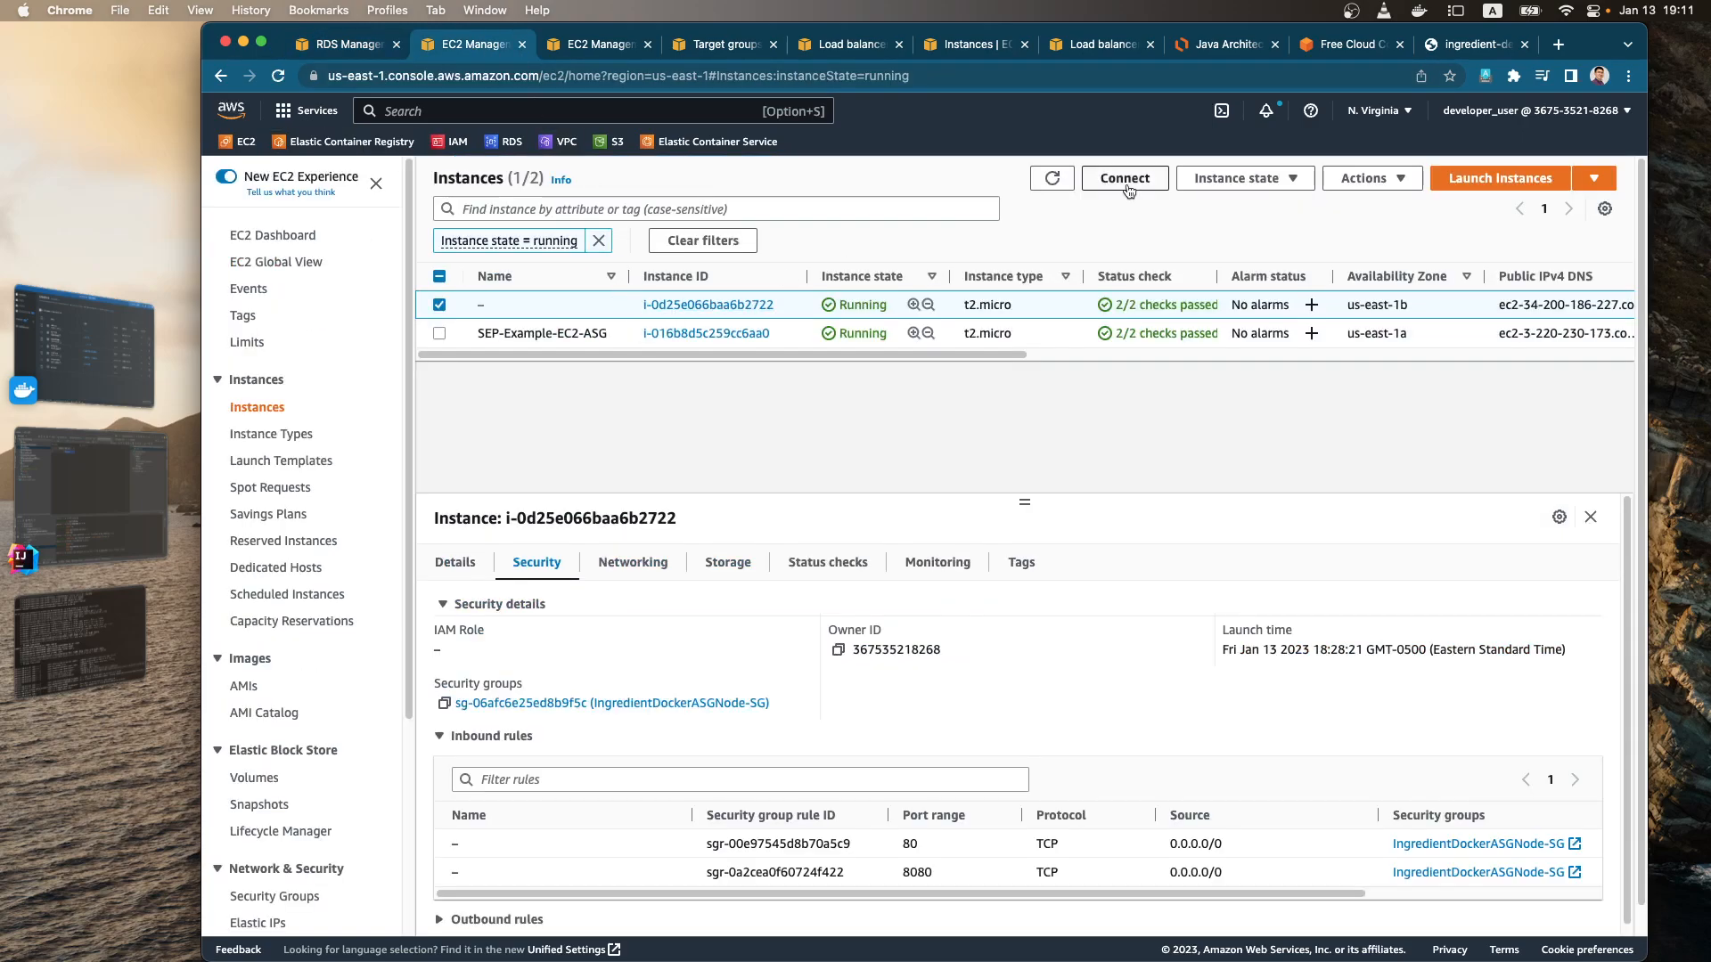
{"action": "left_click", "coordinate": [1055, 179]}
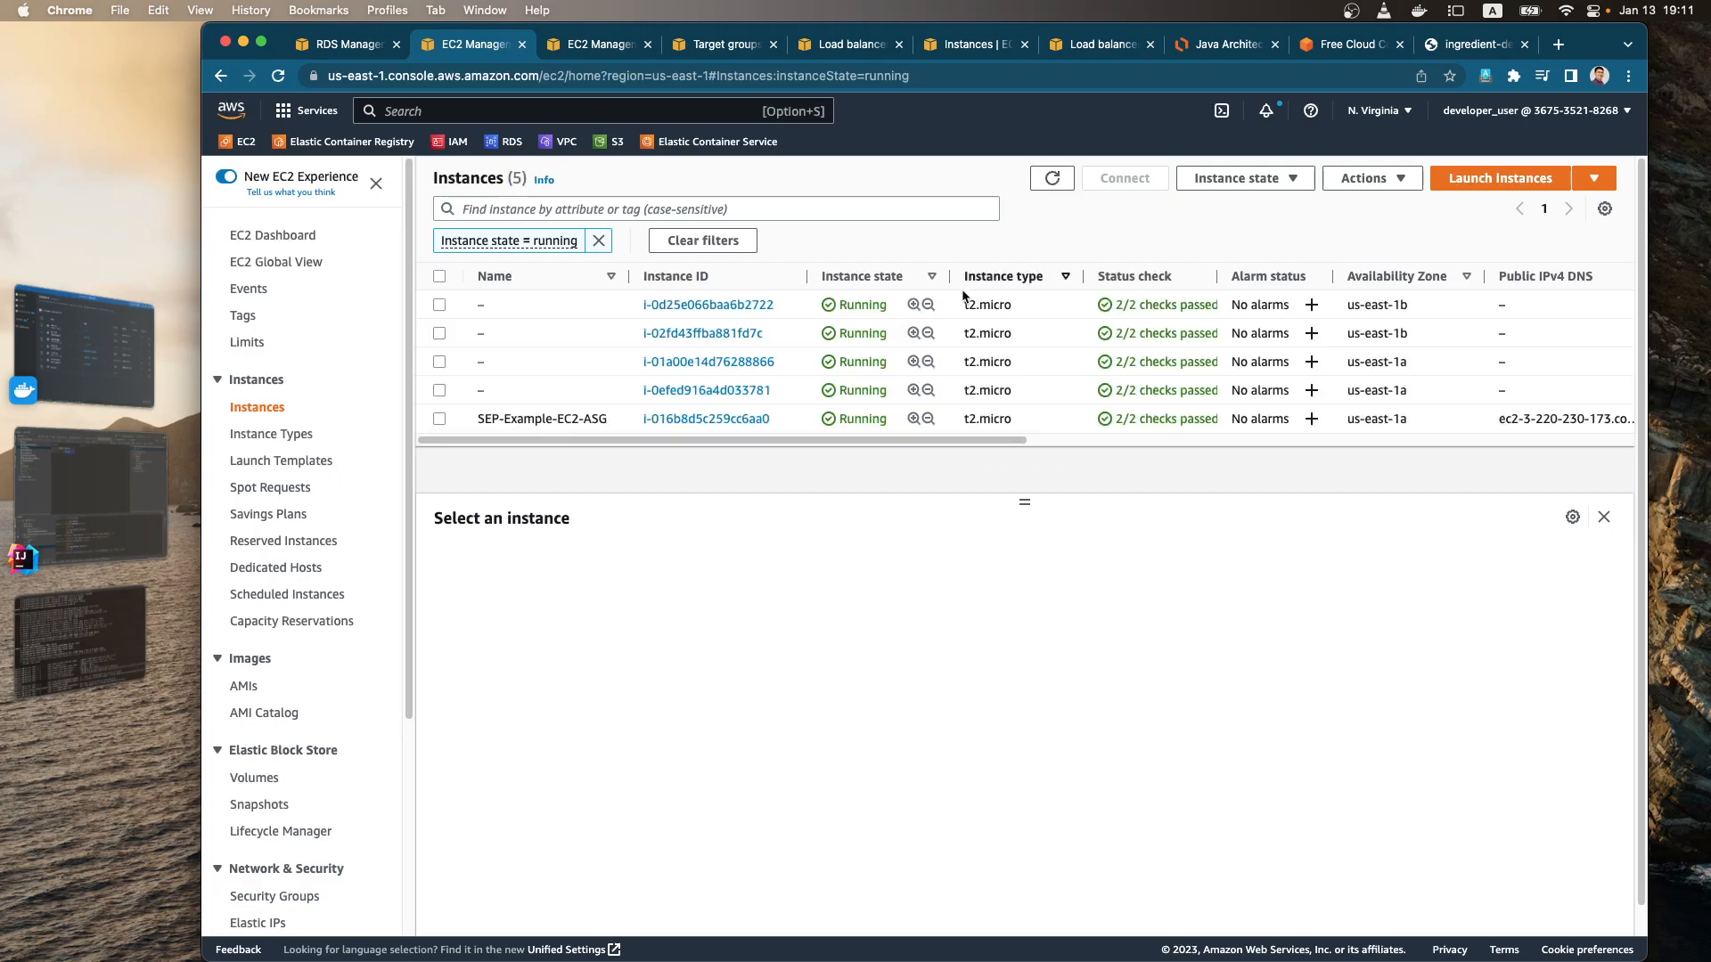
{"action": "scroll", "coordinate": [294, 869], "scroll_direction": "down", "scroll_amount": 4}
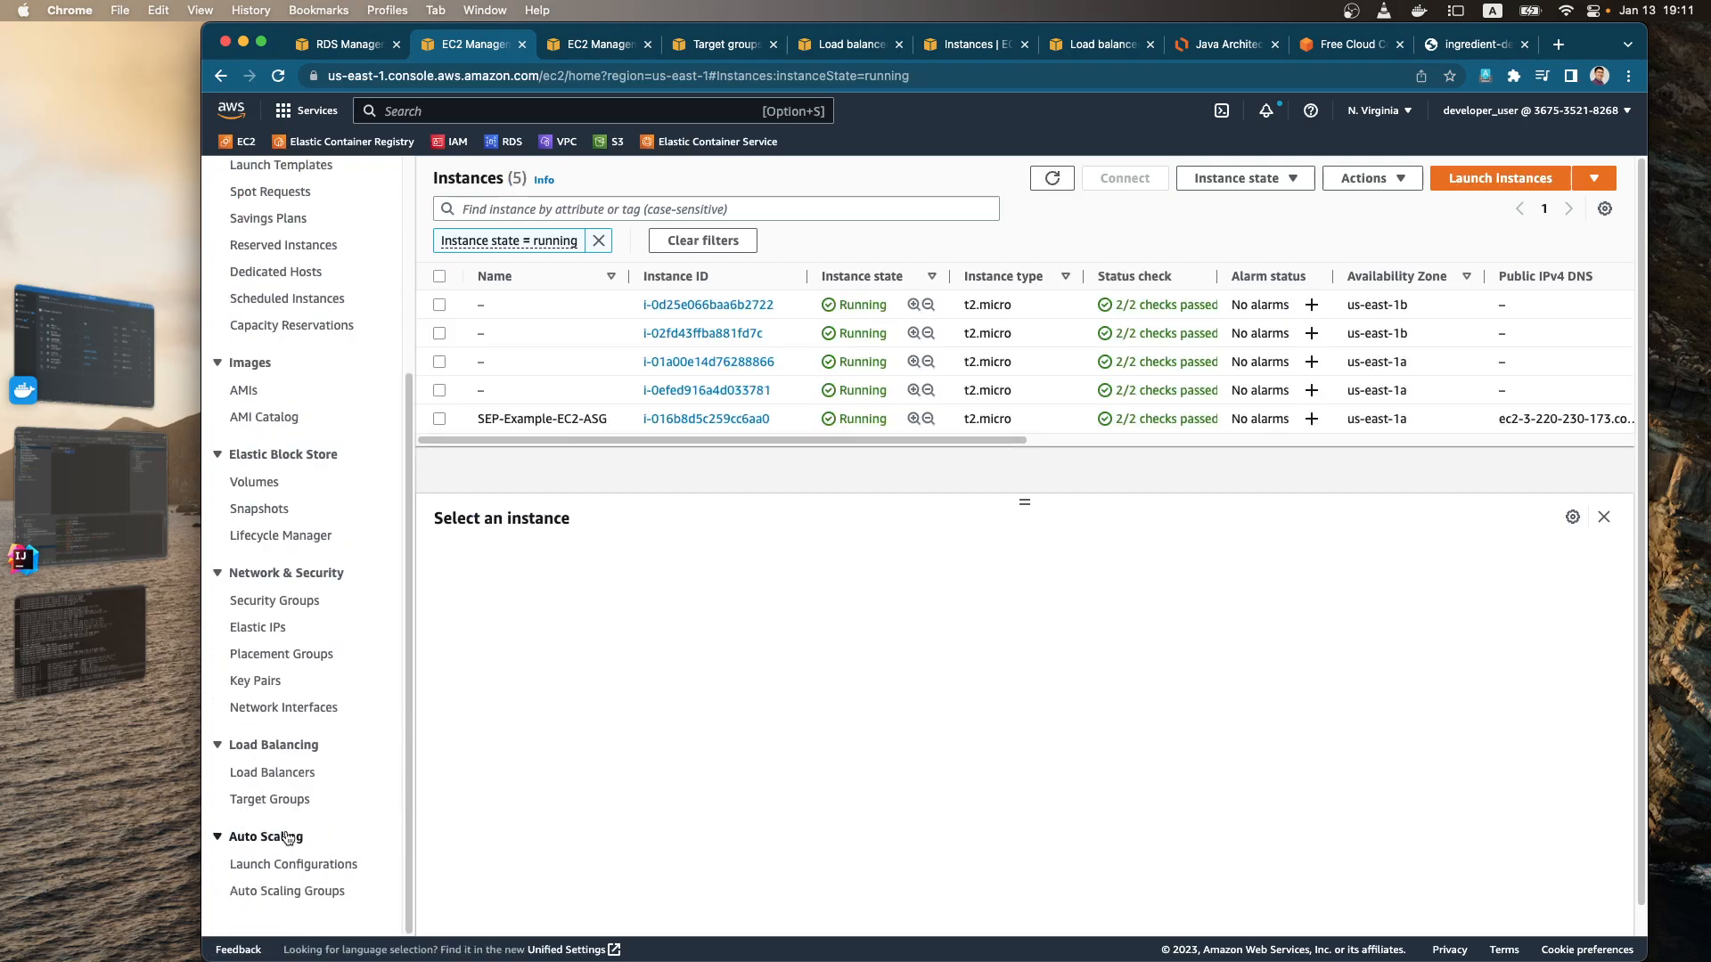
{"action": "left_click", "coordinate": [317, 892]}
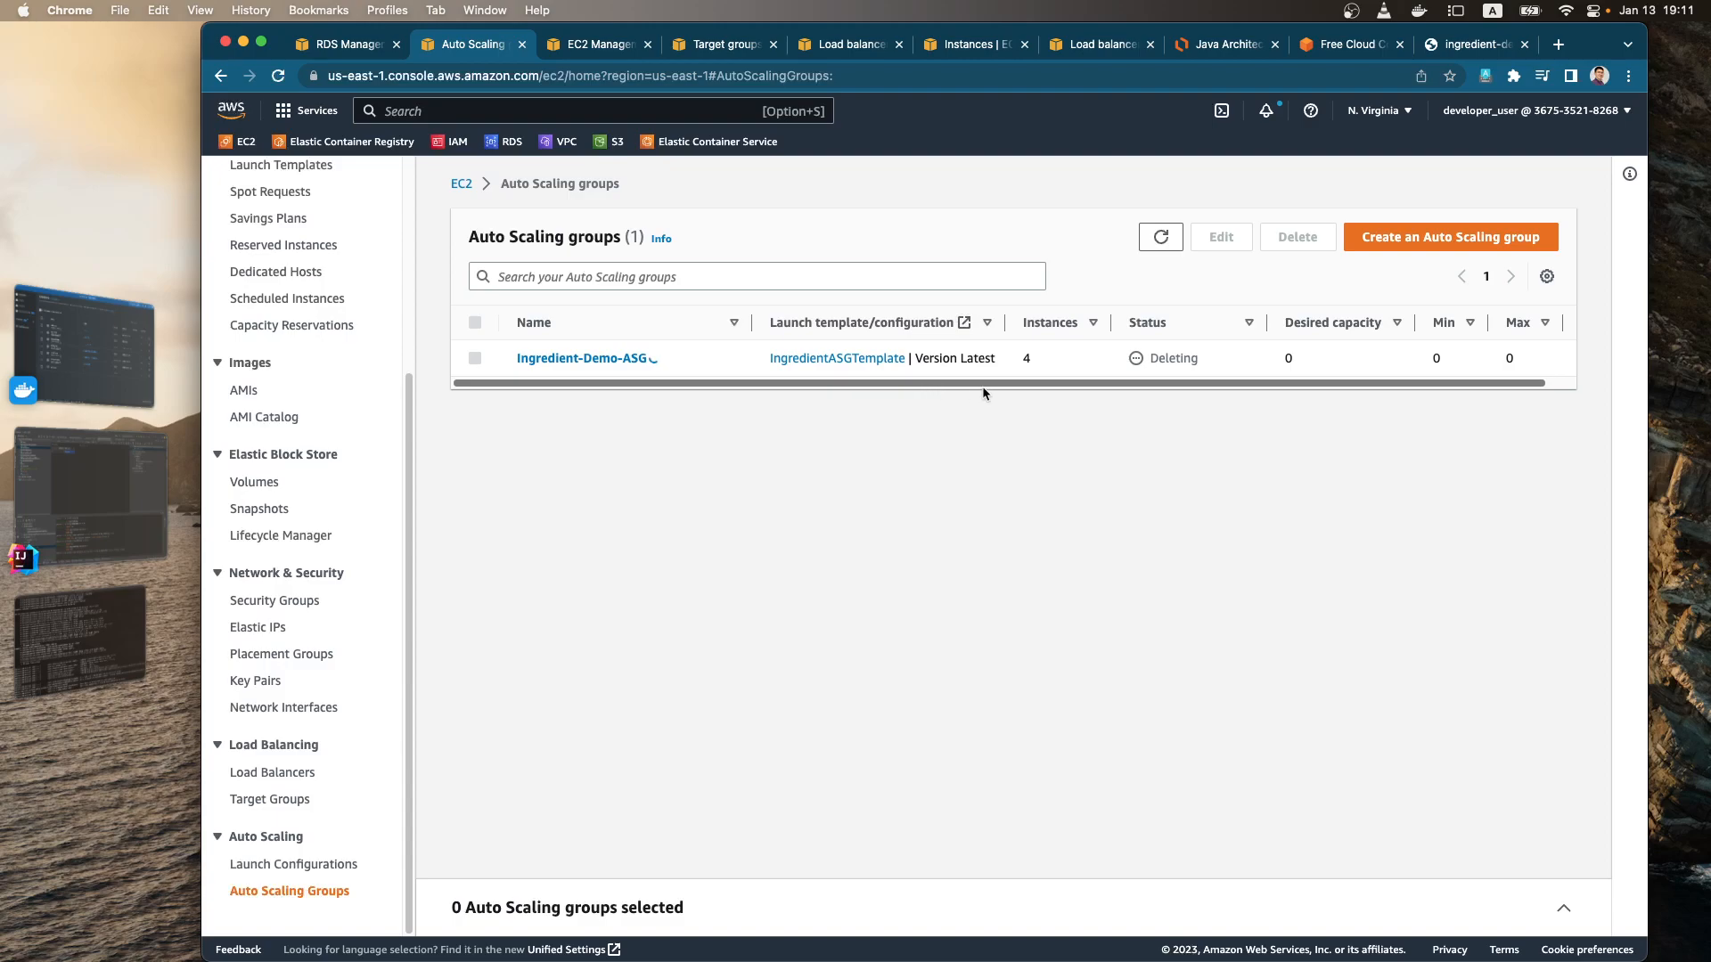
{"action": "left_click", "coordinate": [600, 360]}
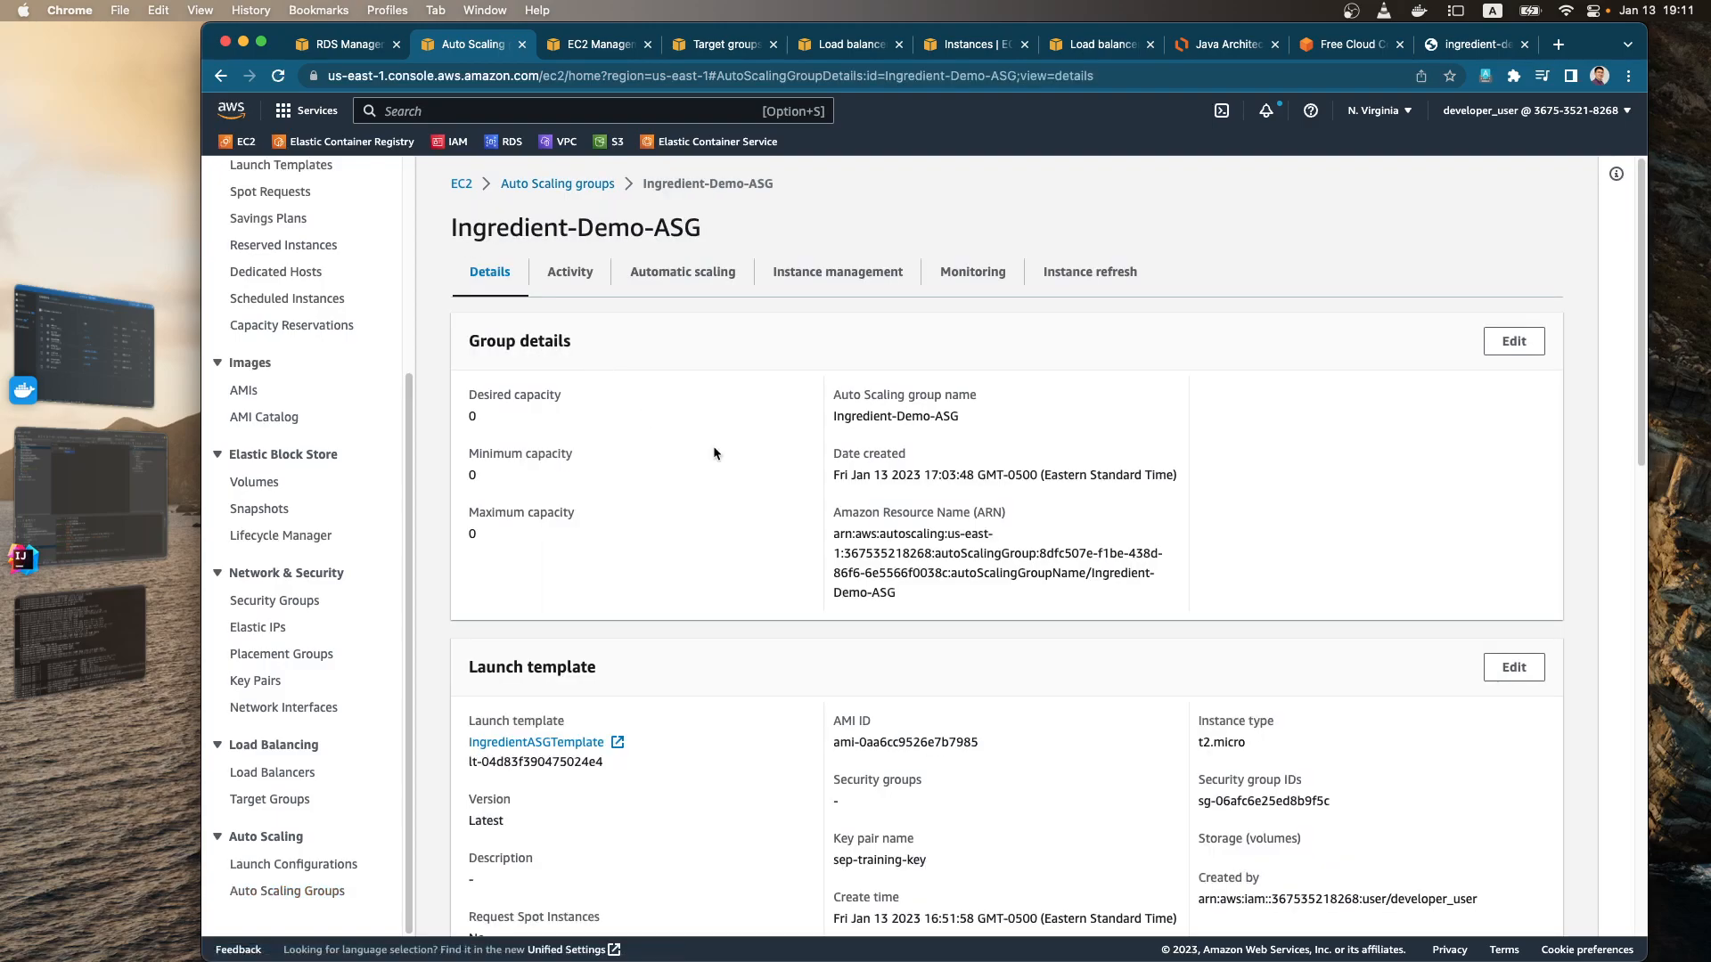
{"action": "scroll", "coordinate": [954, 671], "scroll_direction": "down", "scroll_amount": 6}
{"action": "scroll", "coordinate": [932, 672], "scroll_direction": "up", "scroll_amount": 6}
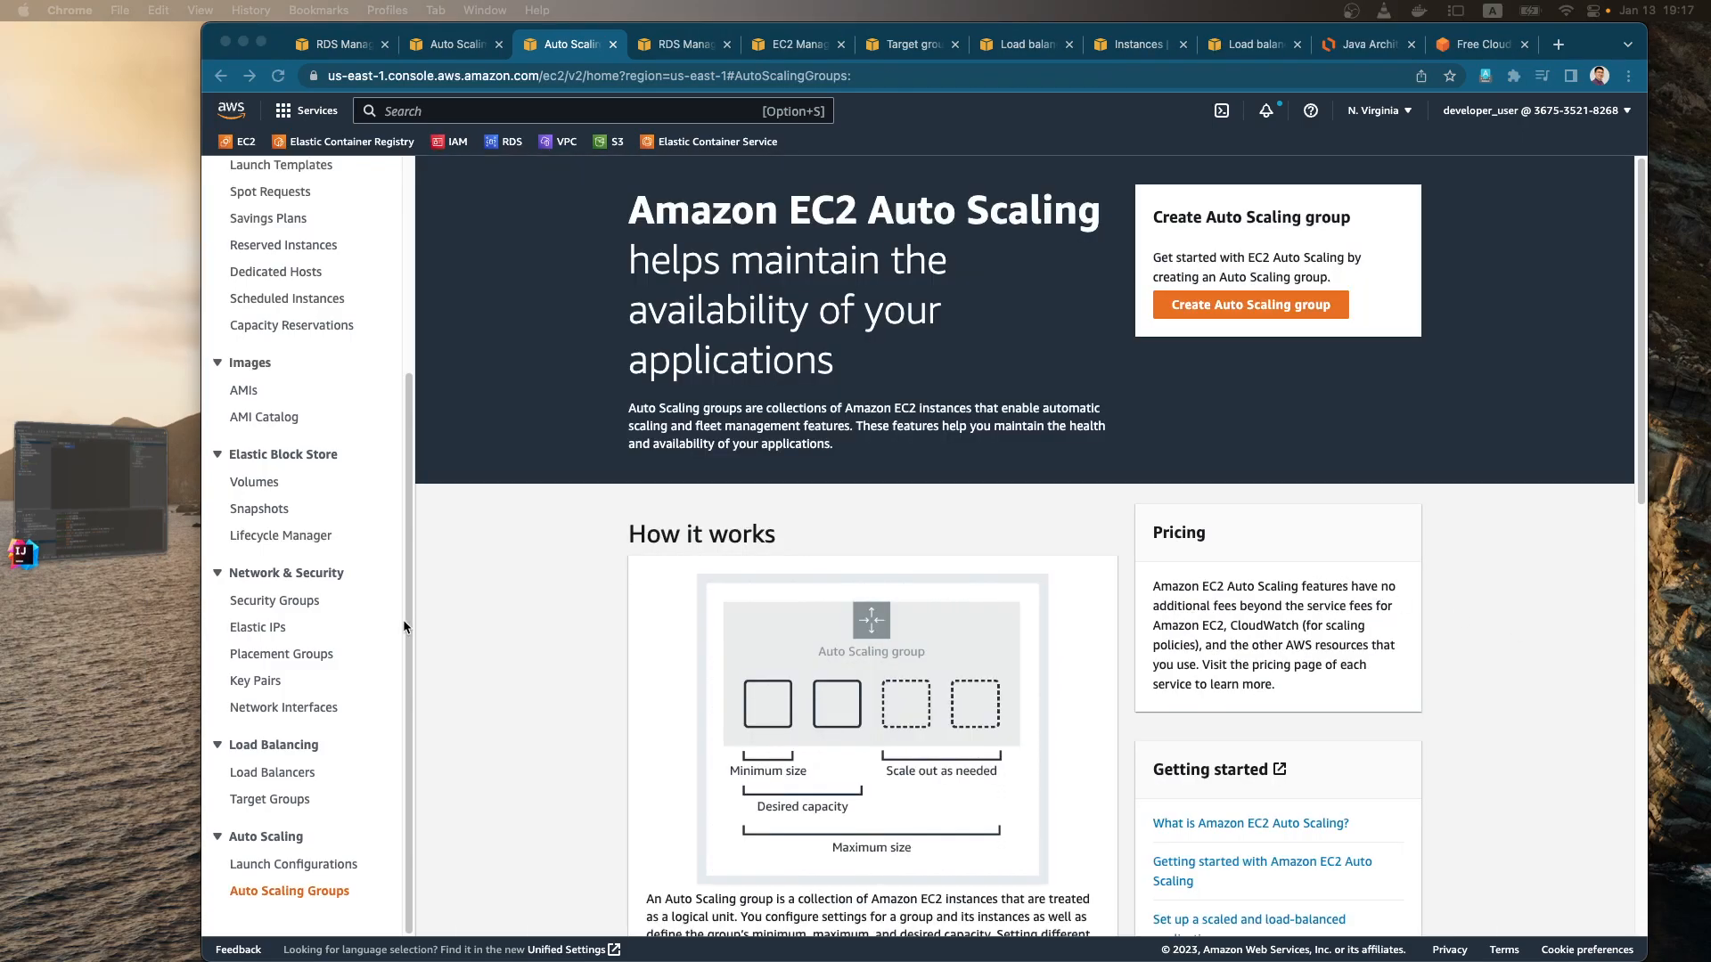
Step: Check the EC2 Auto Scaling groups, target groups and load balancers for leftover resources
{"action": "left_click", "coordinate": [295, 888]}
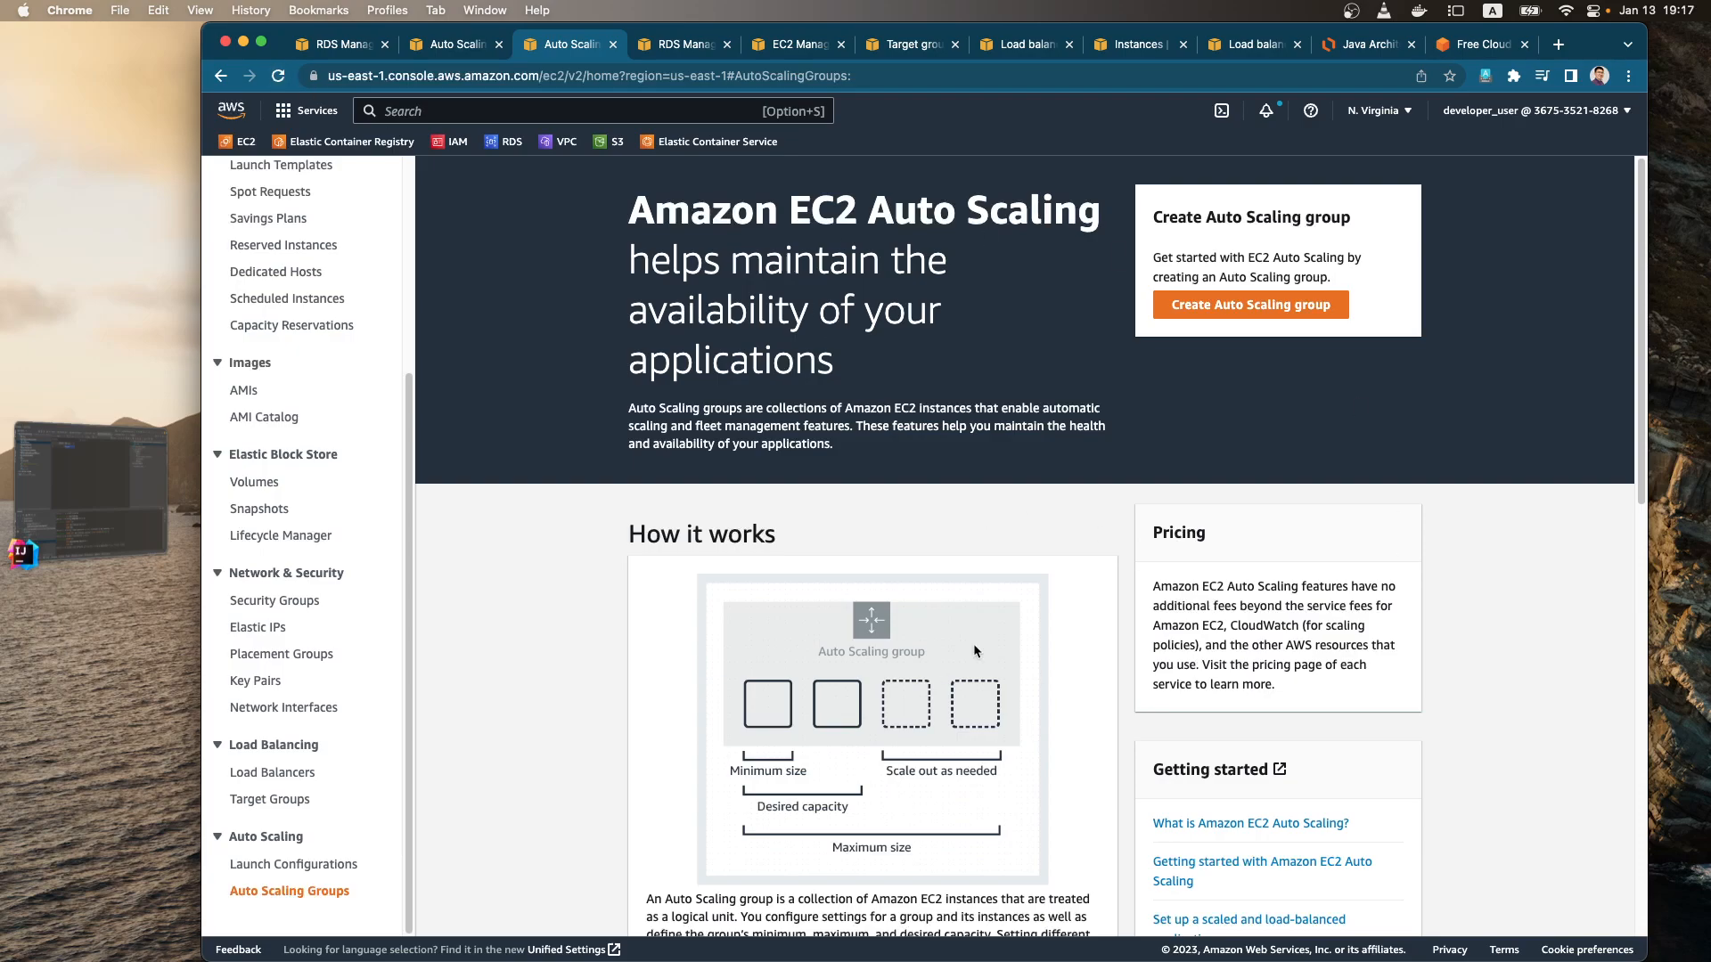
{"action": "scroll", "coordinate": [981, 615], "scroll_direction": "down", "scroll_amount": 5}
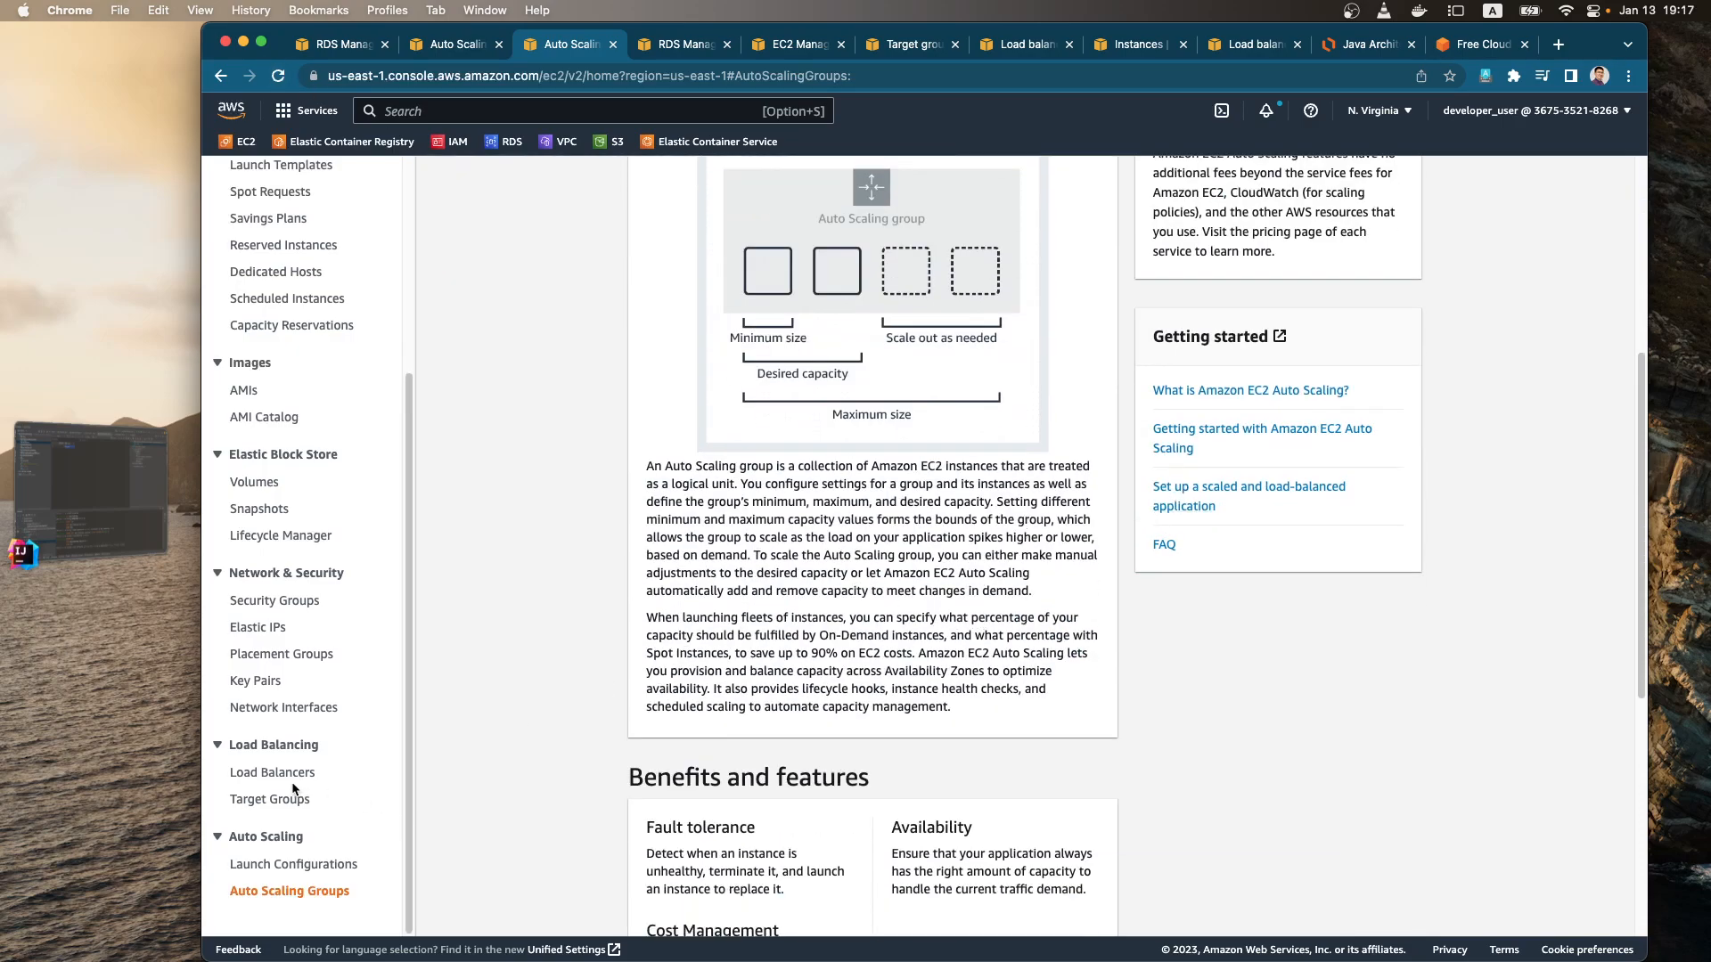
{"action": "left_click", "coordinate": [272, 800]}
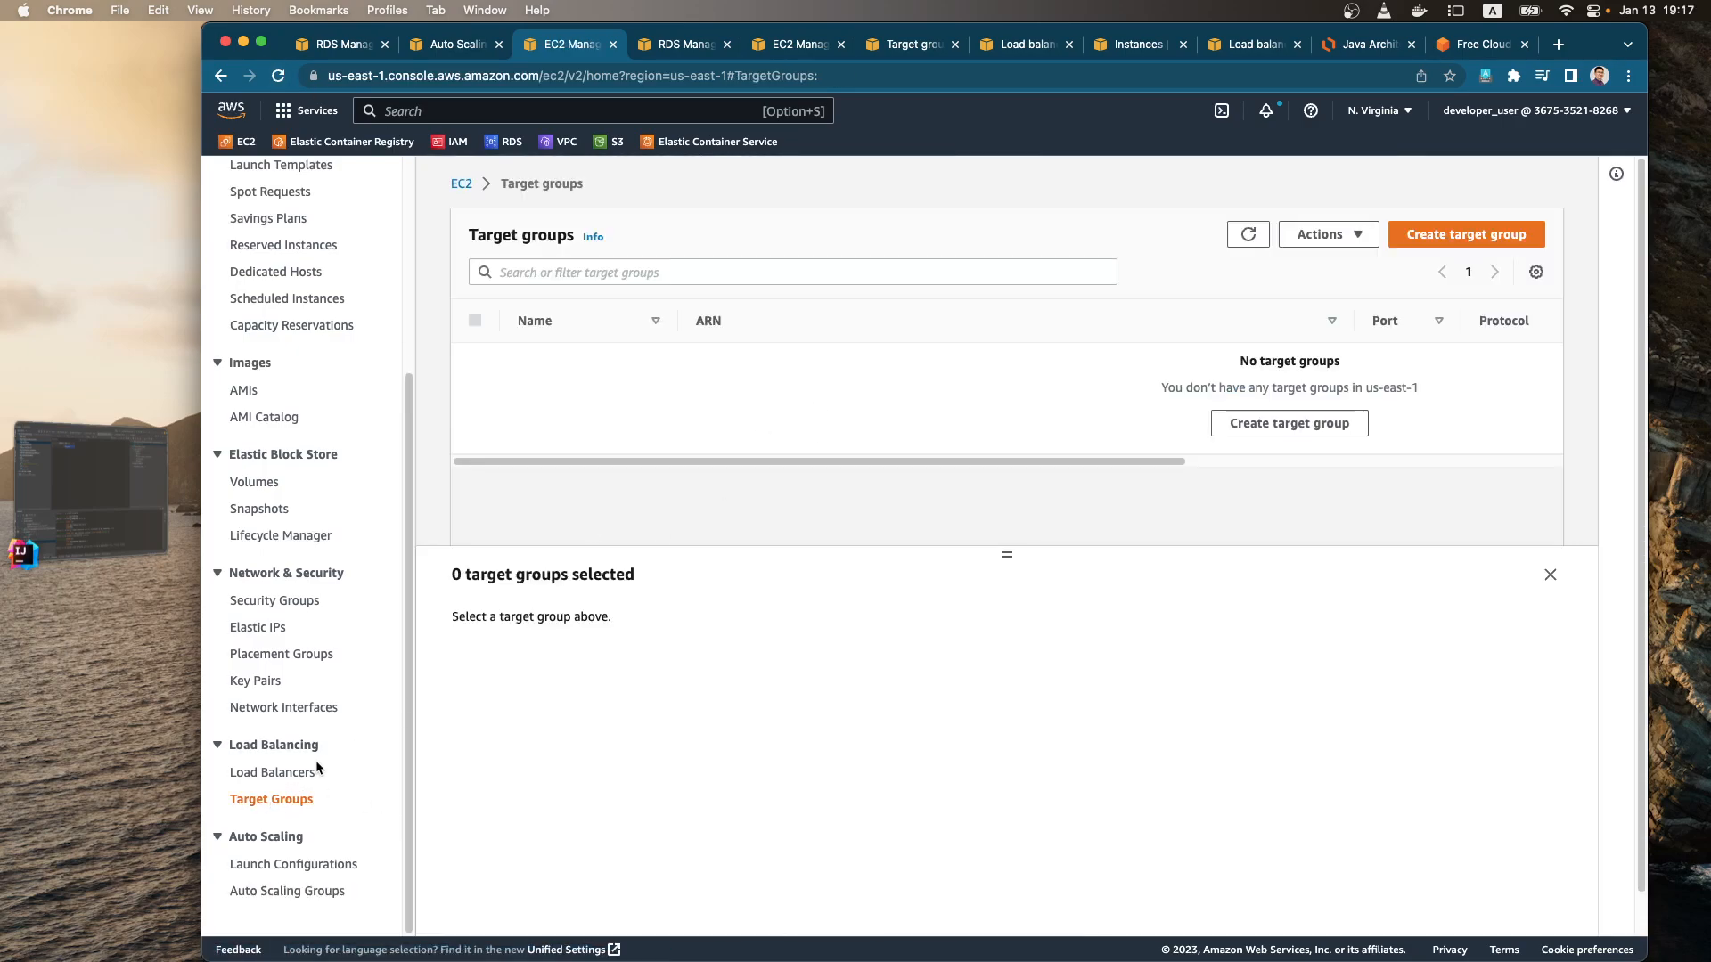
{"action": "left_click", "coordinate": [287, 772]}
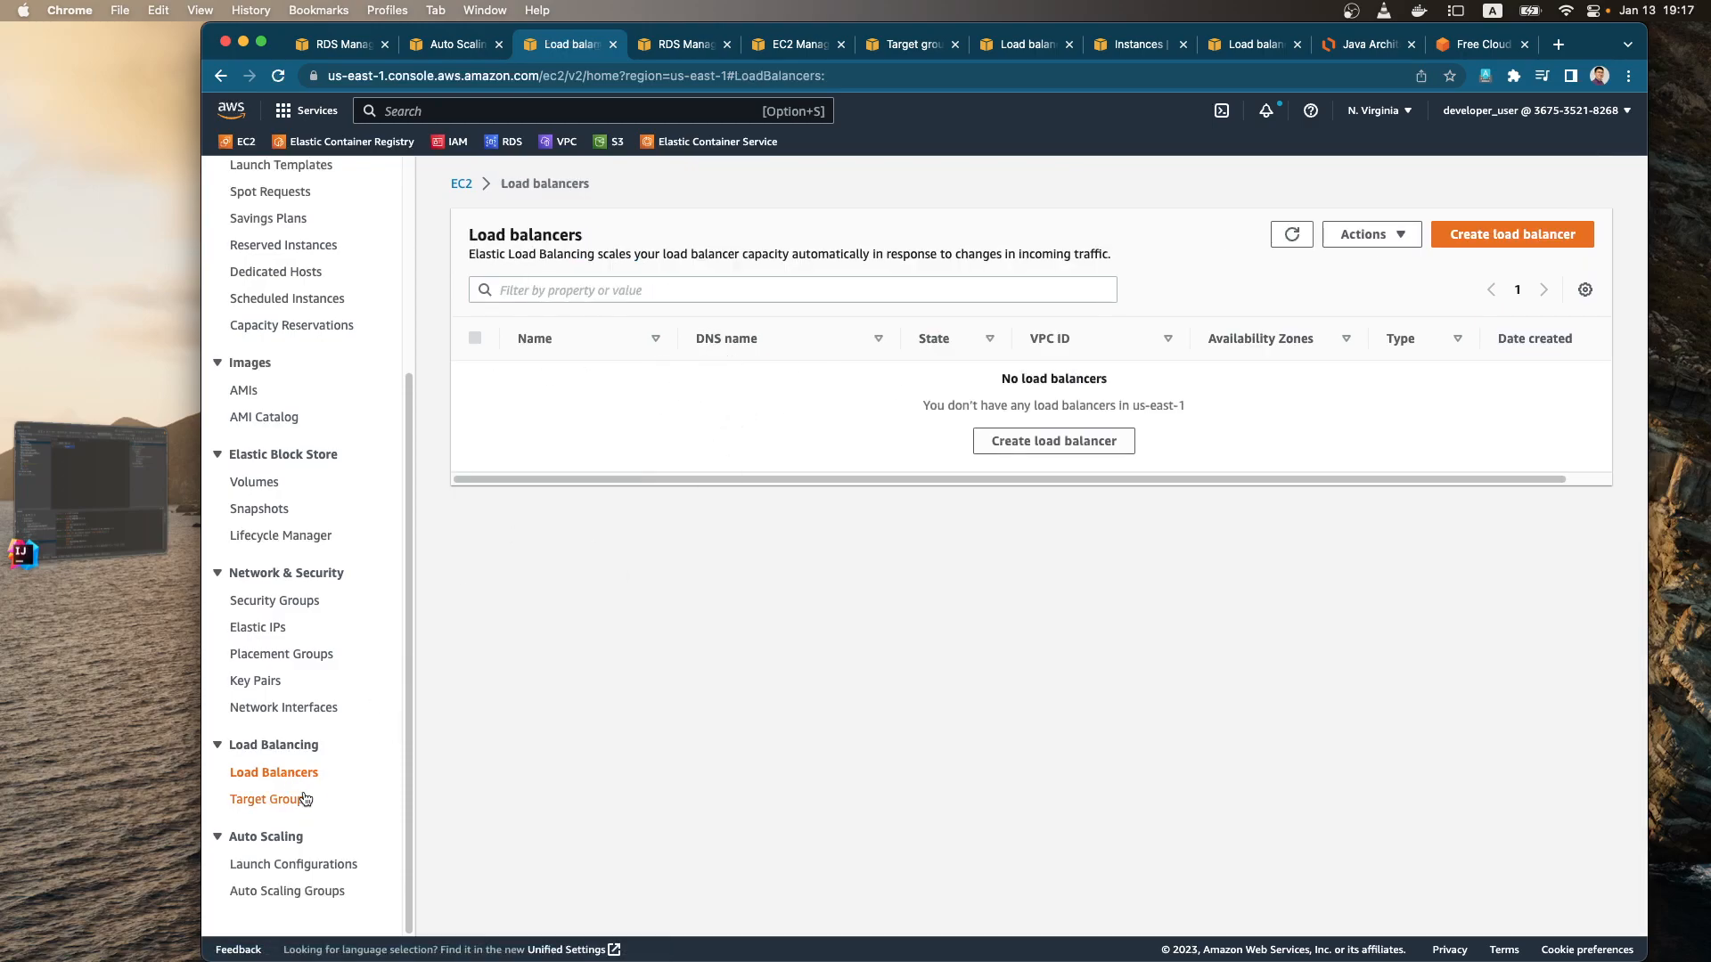
{"action": "scroll", "coordinate": [340, 535], "scroll_direction": "up", "scroll_amount": 3}
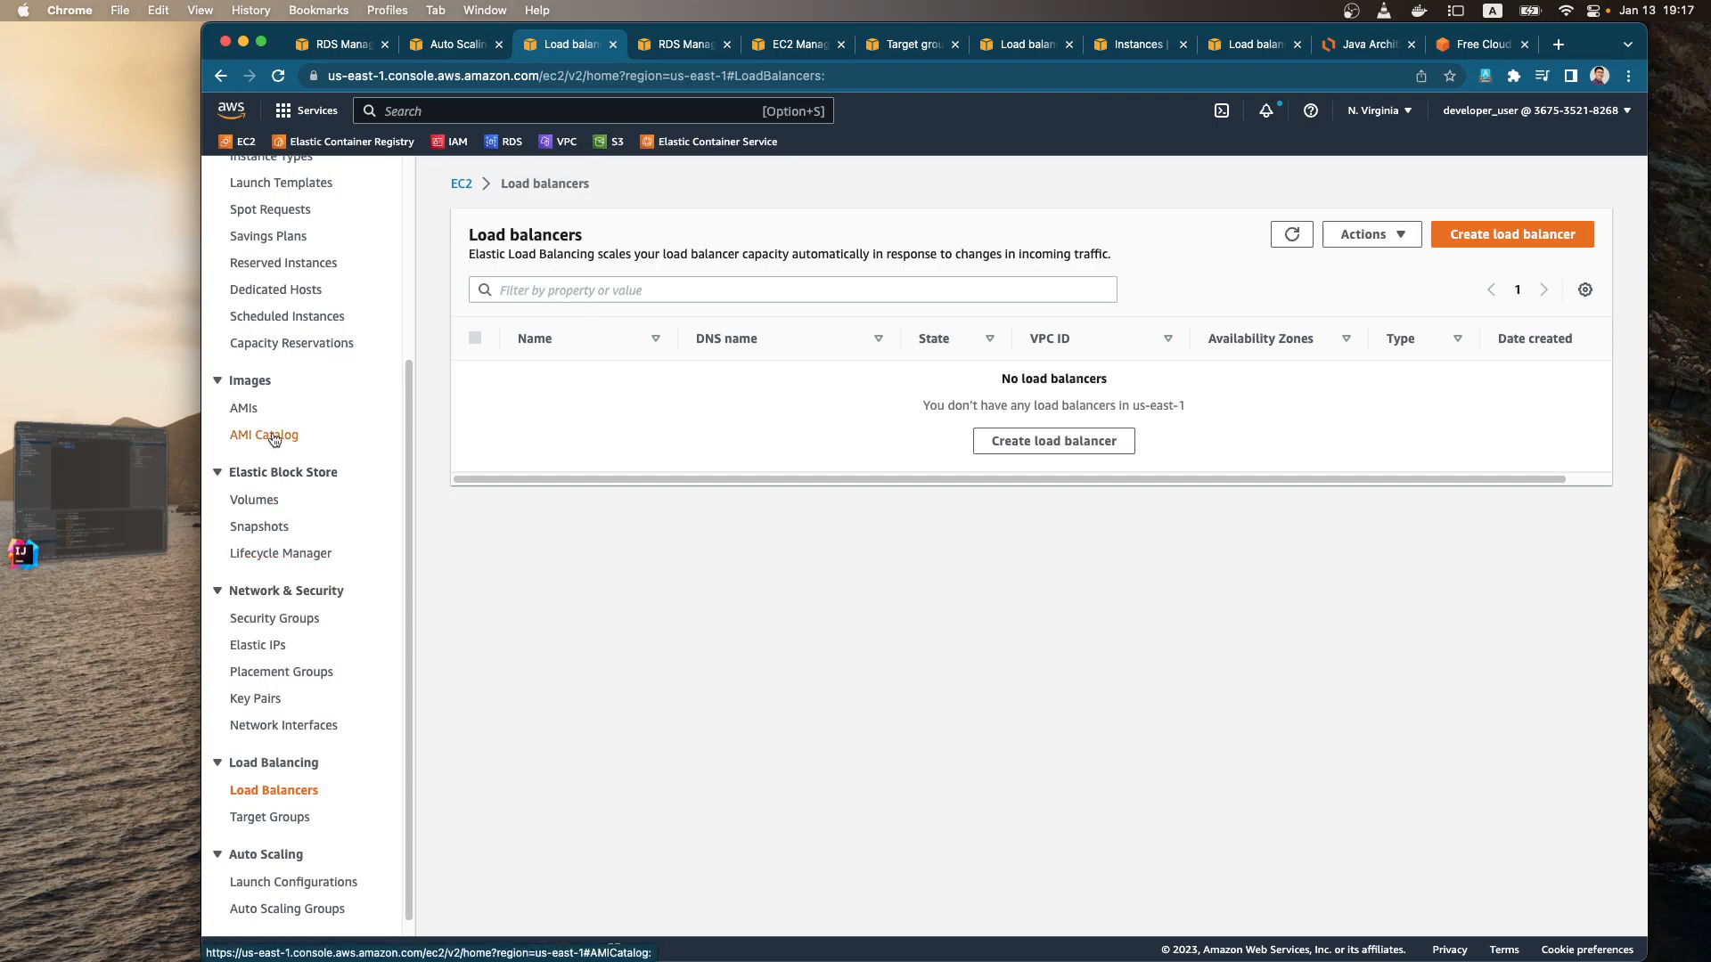
{"action": "scroll", "coordinate": [277, 267], "scroll_direction": "up", "scroll_amount": 3}
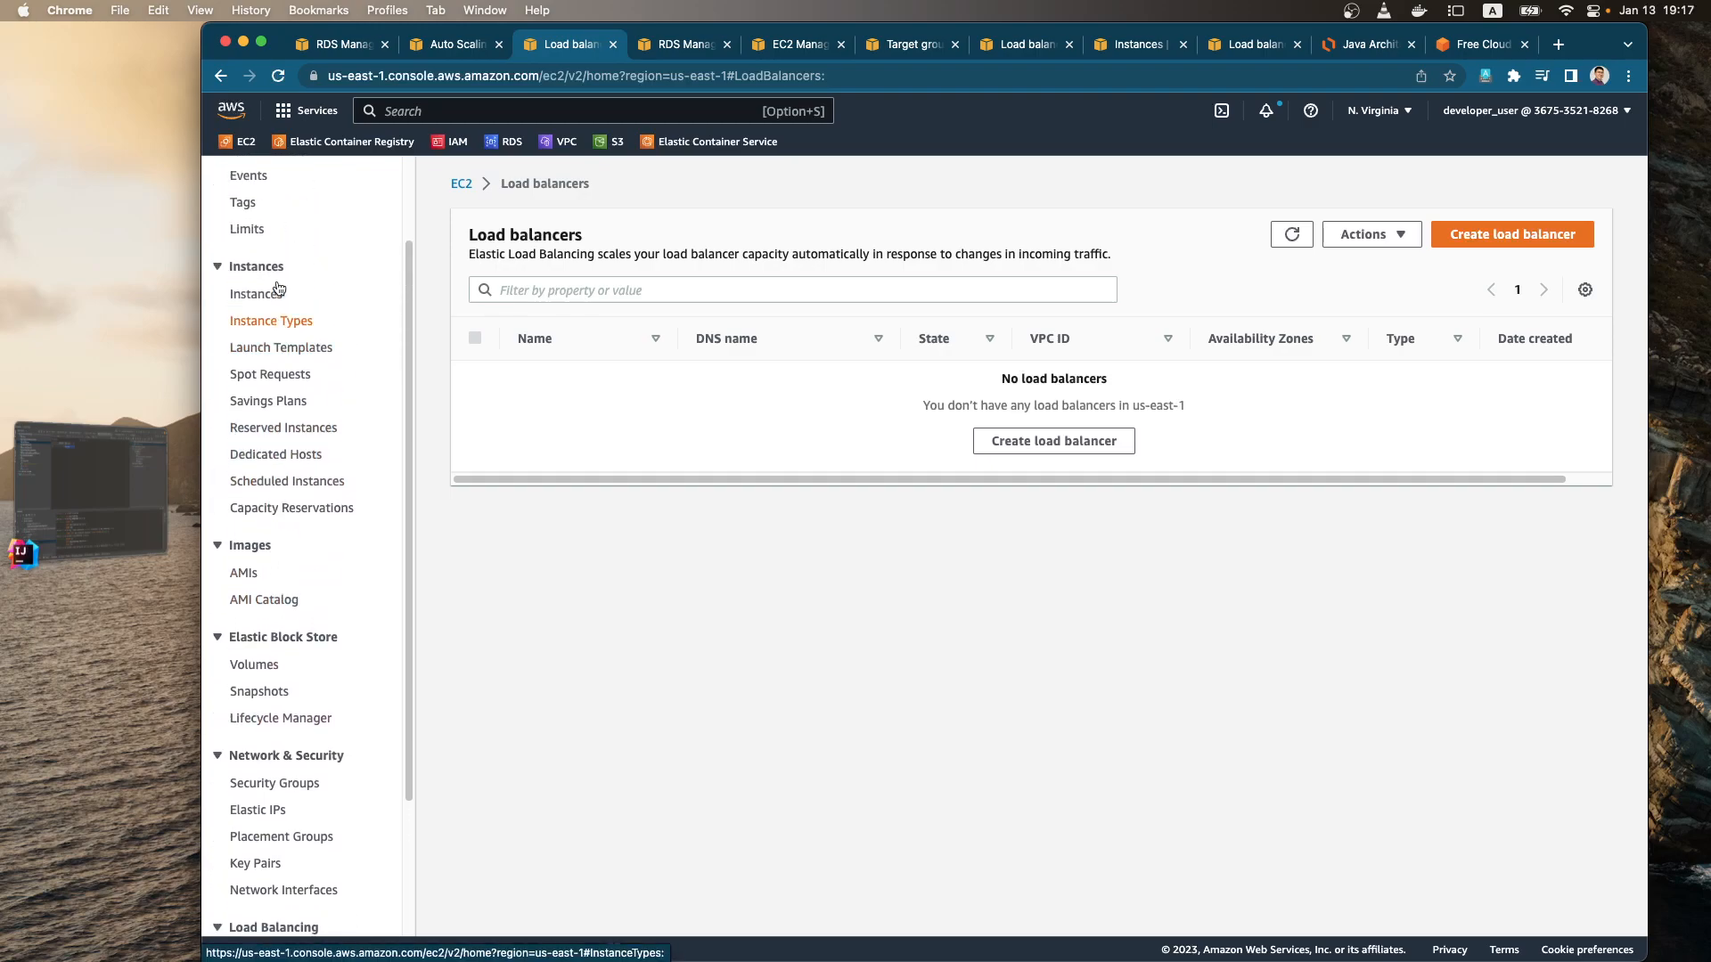
Step: Terminate the running SEP-Example-EC2-ASG instance from the EC2 instances list
{"action": "left_click", "coordinate": [285, 203]}
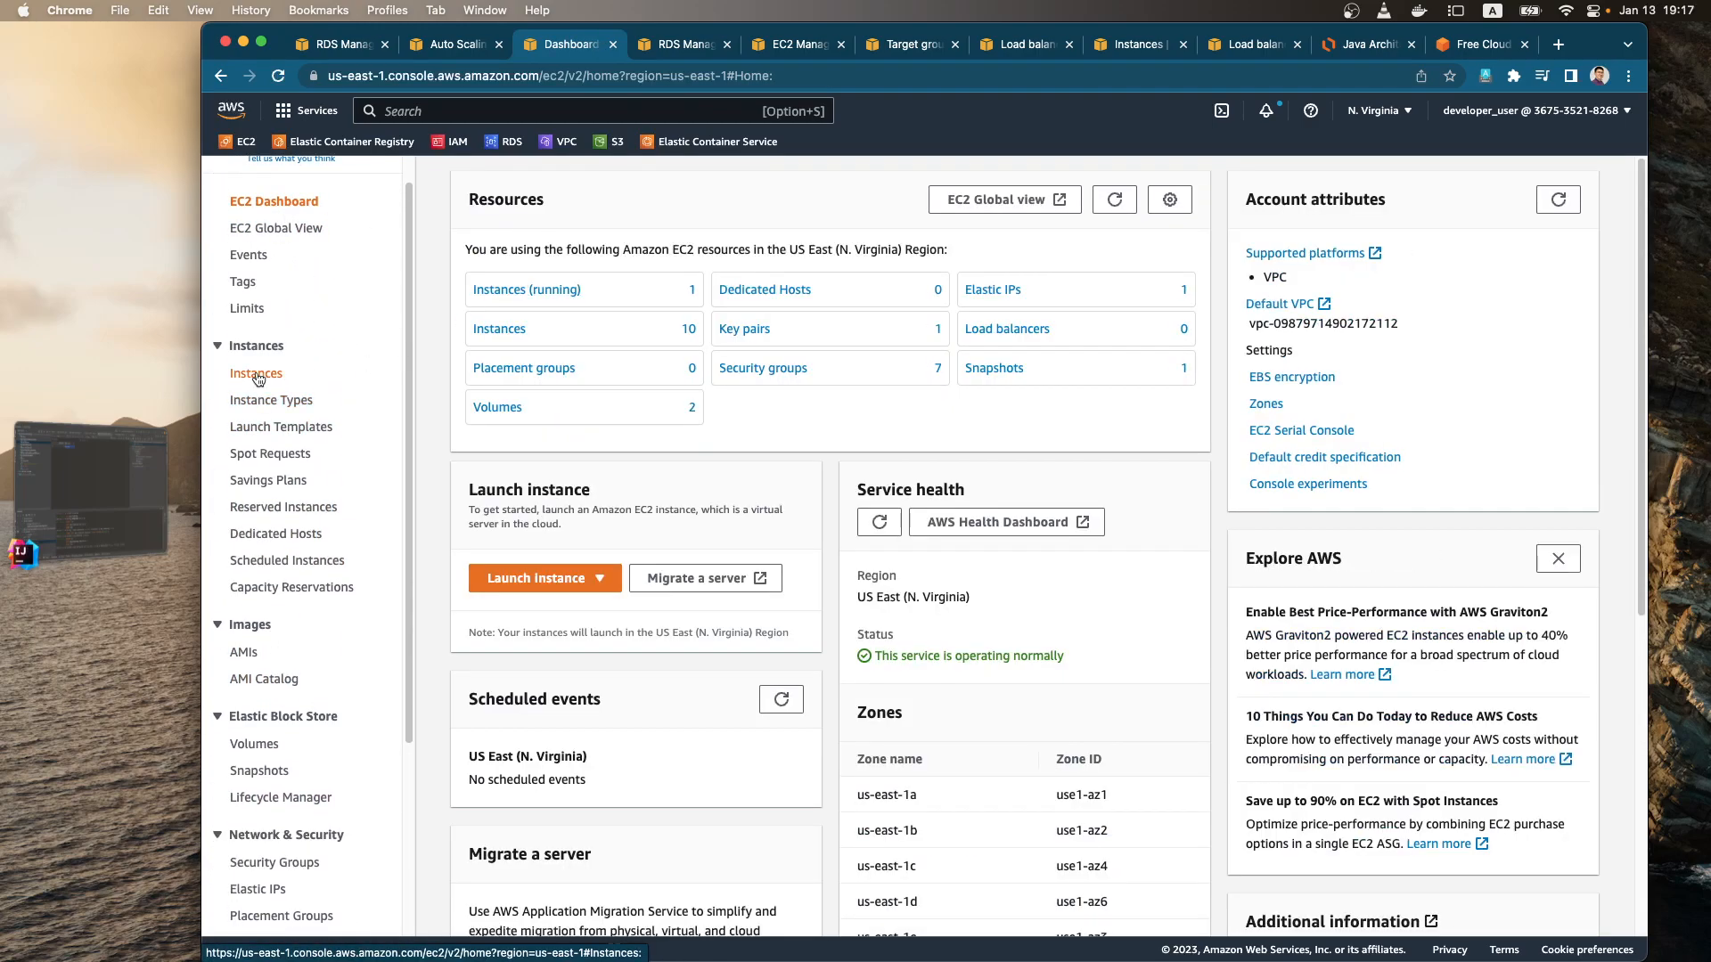
{"action": "left_click", "coordinate": [256, 374]}
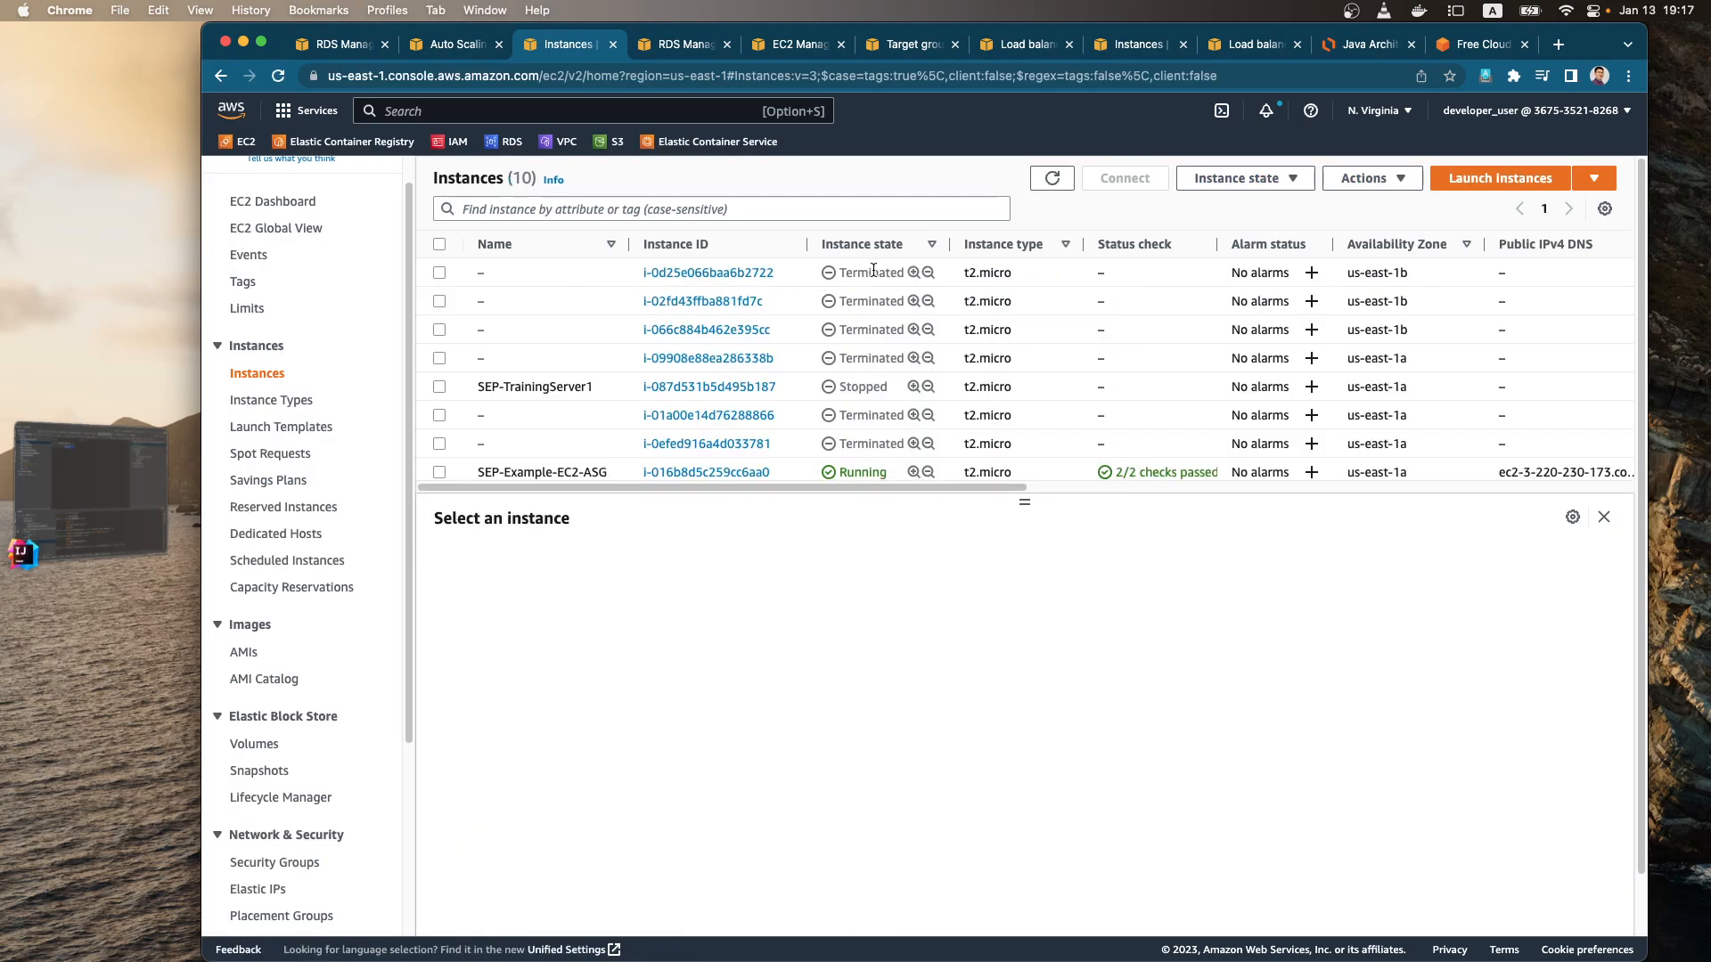
{"action": "scroll", "coordinate": [868, 373], "scroll_direction": "down", "scroll_amount": 3}
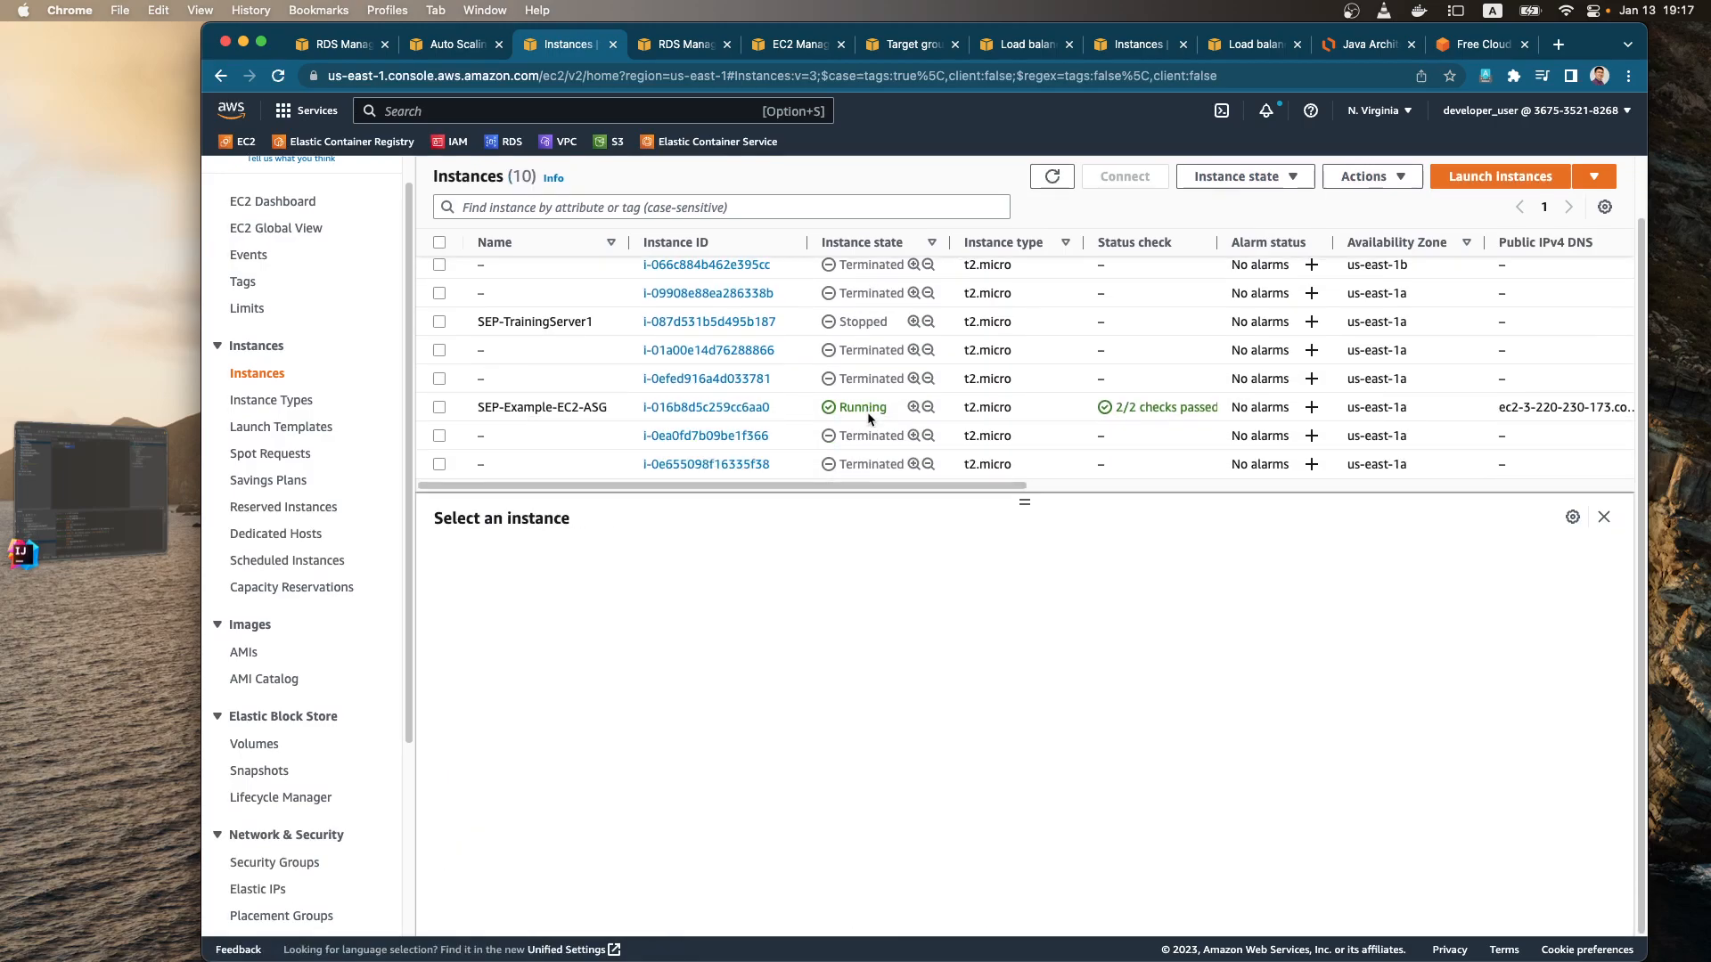
{"action": "scroll", "coordinate": [864, 446], "scroll_direction": "up", "scroll_amount": 1}
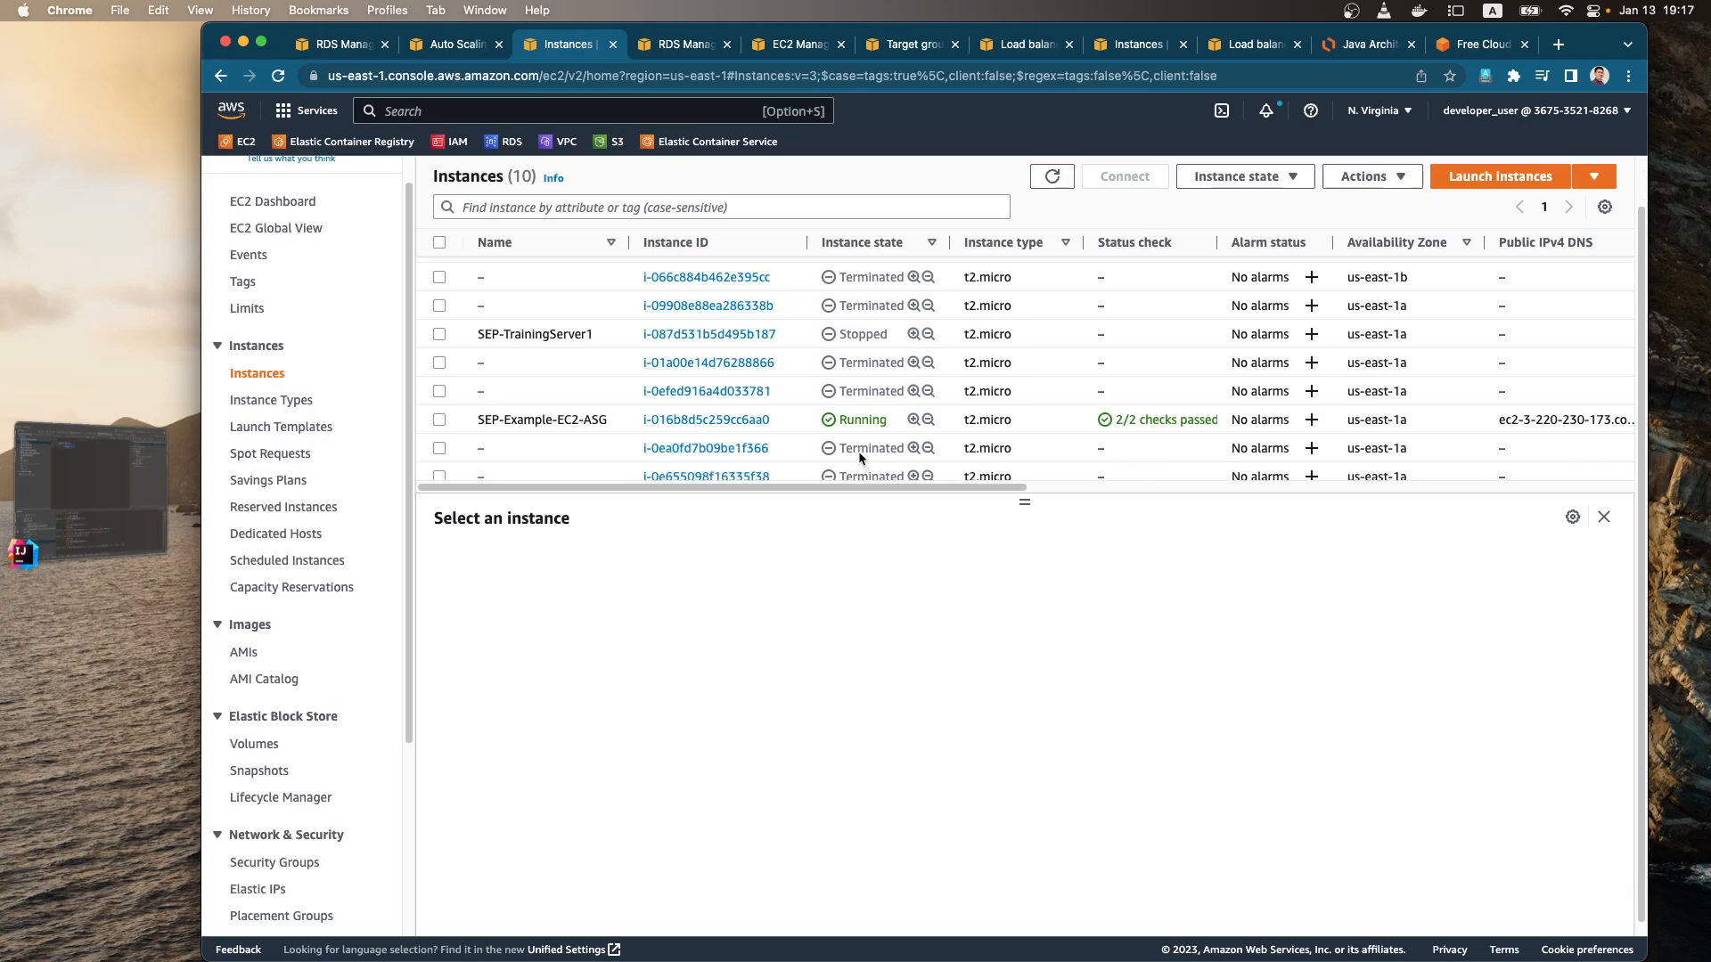
{"action": "left_click", "coordinate": [860, 421]}
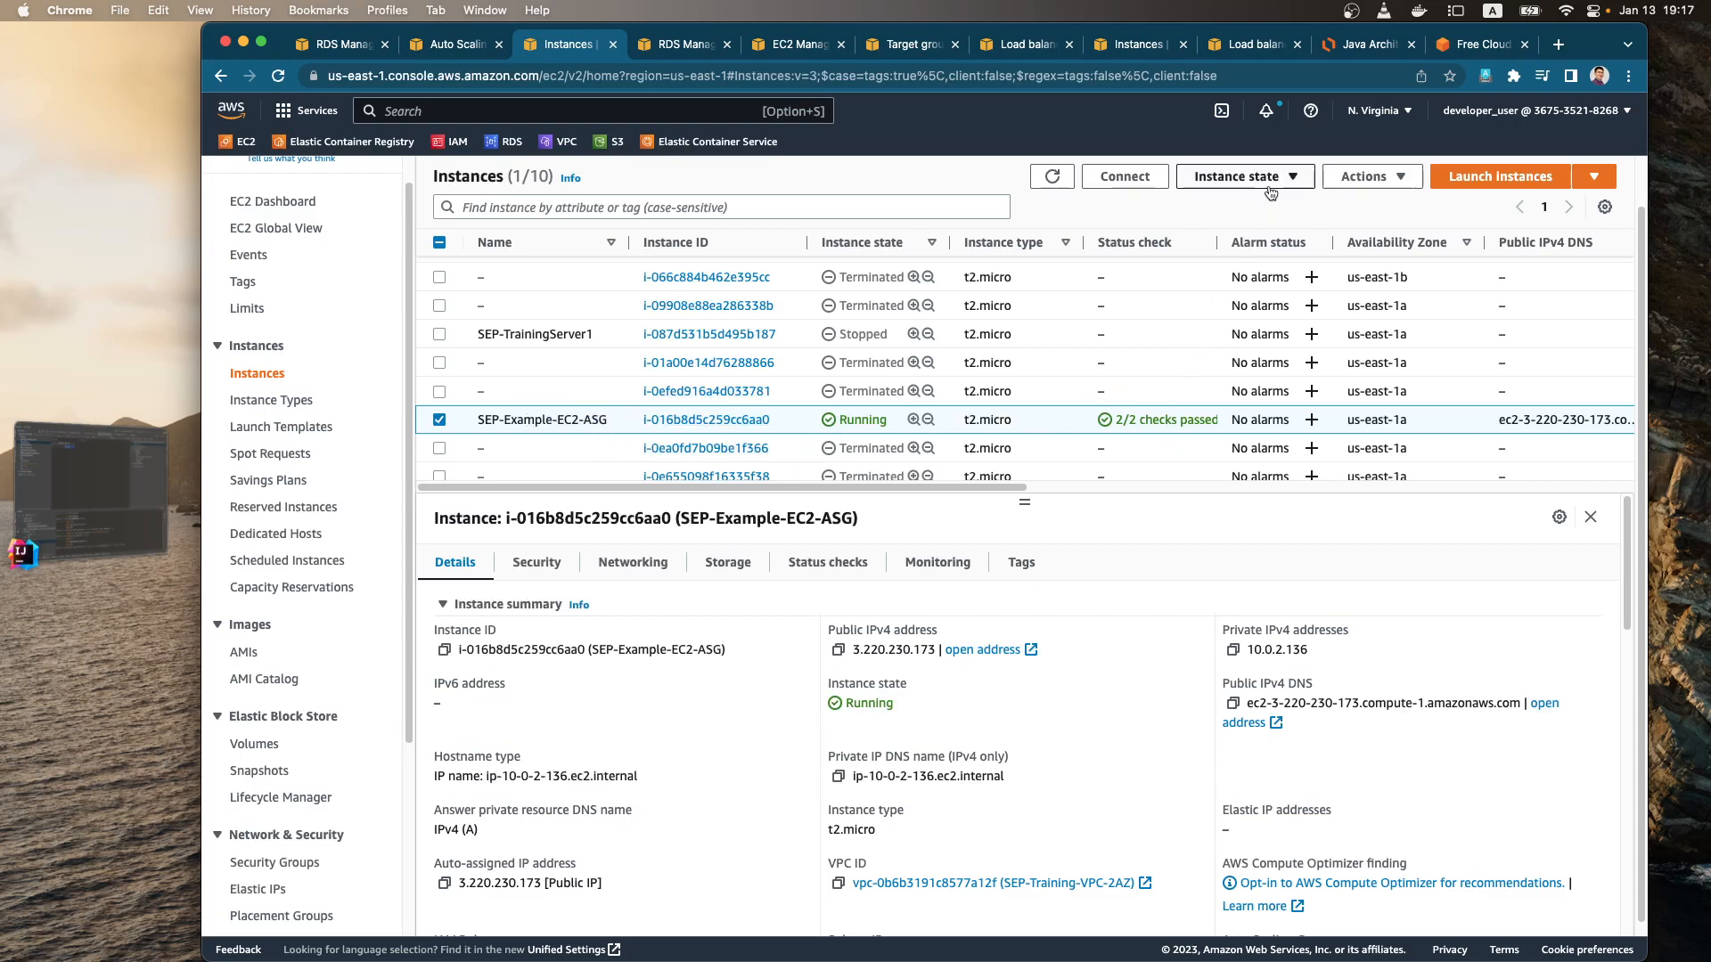
{"action": "left_click", "coordinate": [1245, 177]}
{"action": "left_click", "coordinate": [1237, 319]}
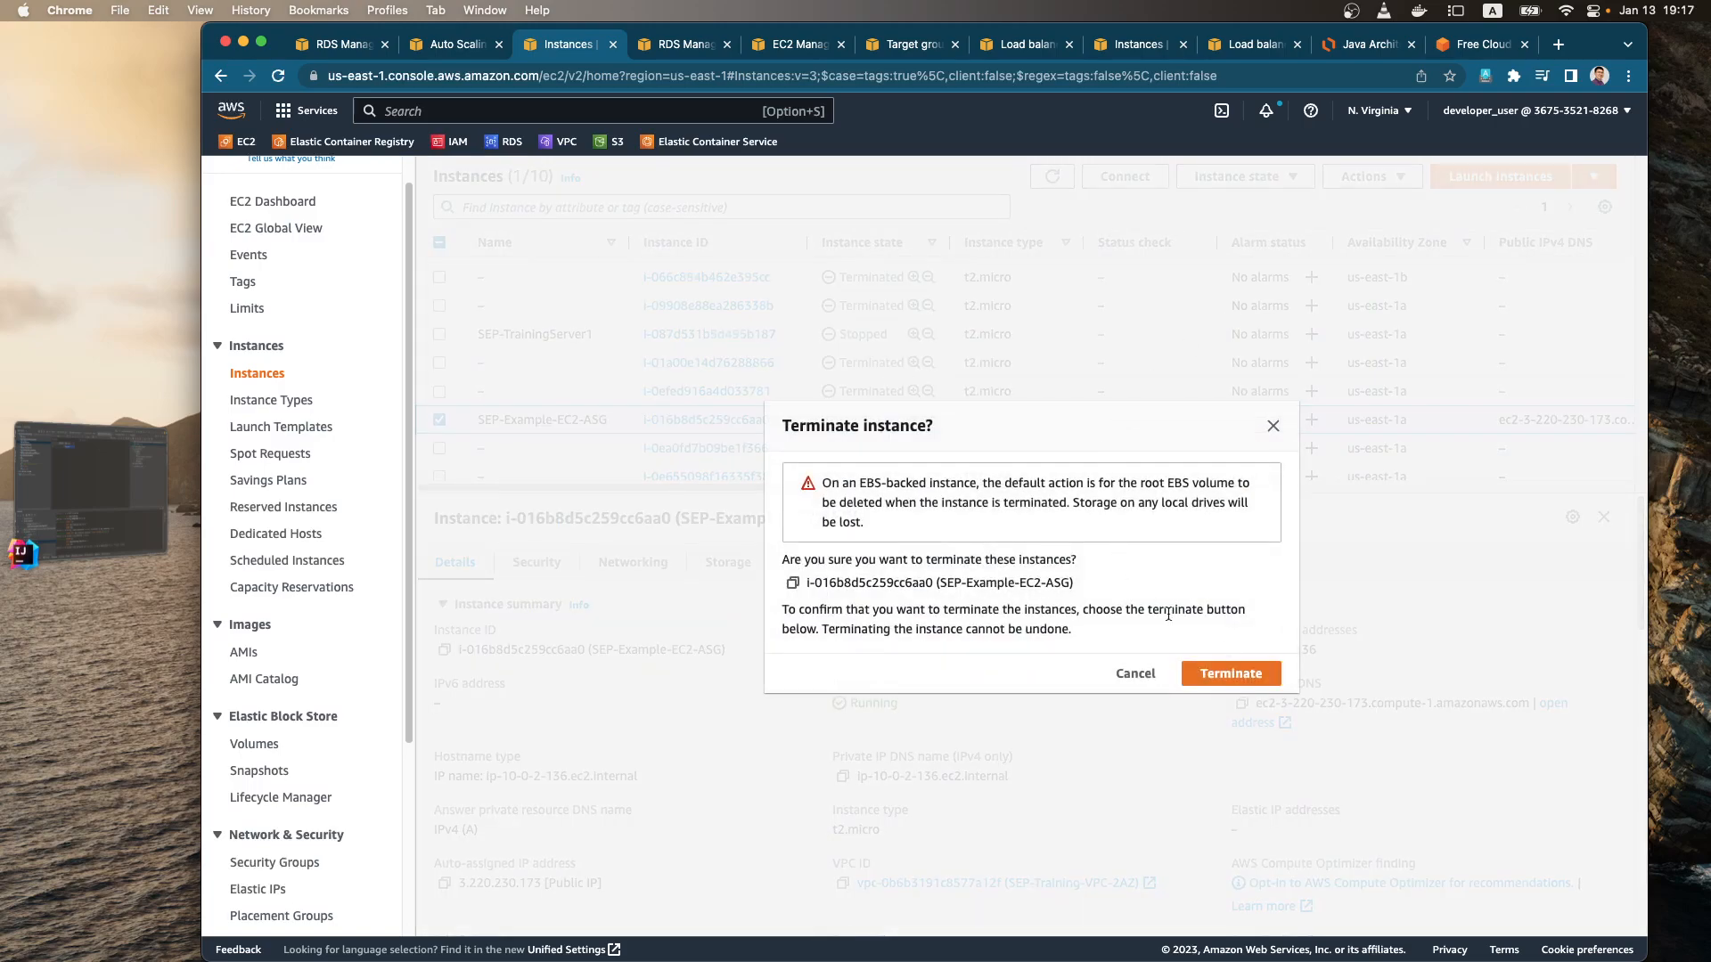
{"action": "left_click", "coordinate": [1255, 683]}
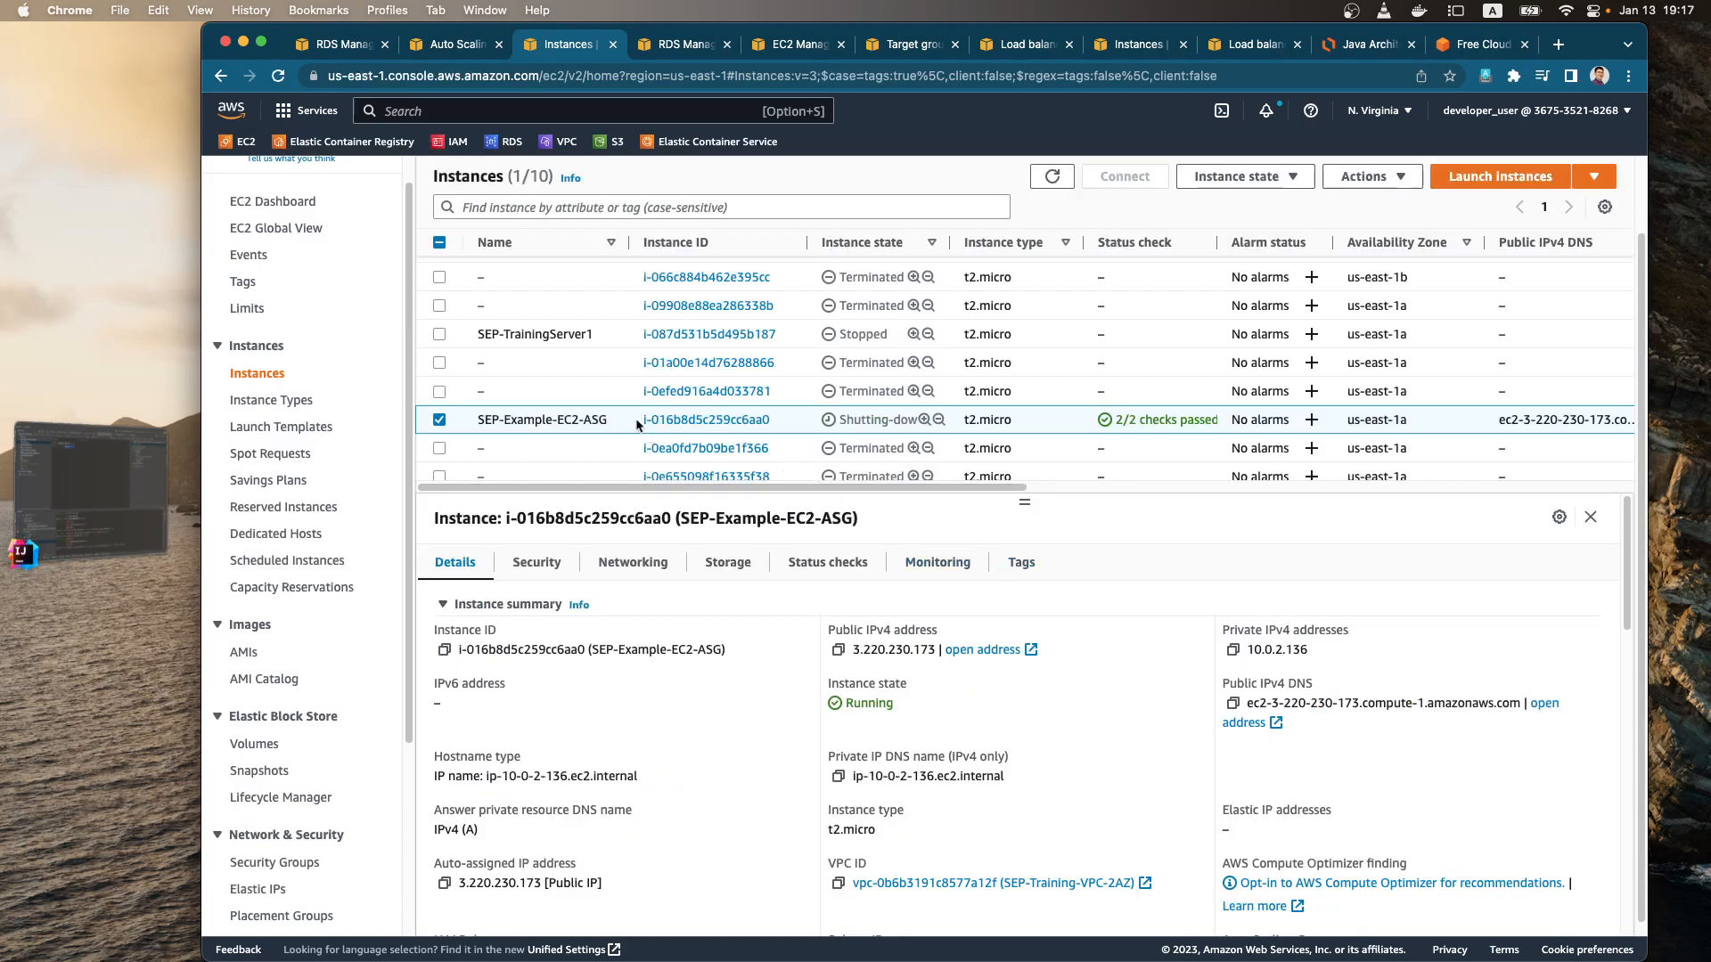
Step: Review the owned AMIs and the IngredientASGTemplate launch template, comparing them with the Java Architectures diagram in Lucidchart
{"action": "left_click", "coordinate": [257, 659]}
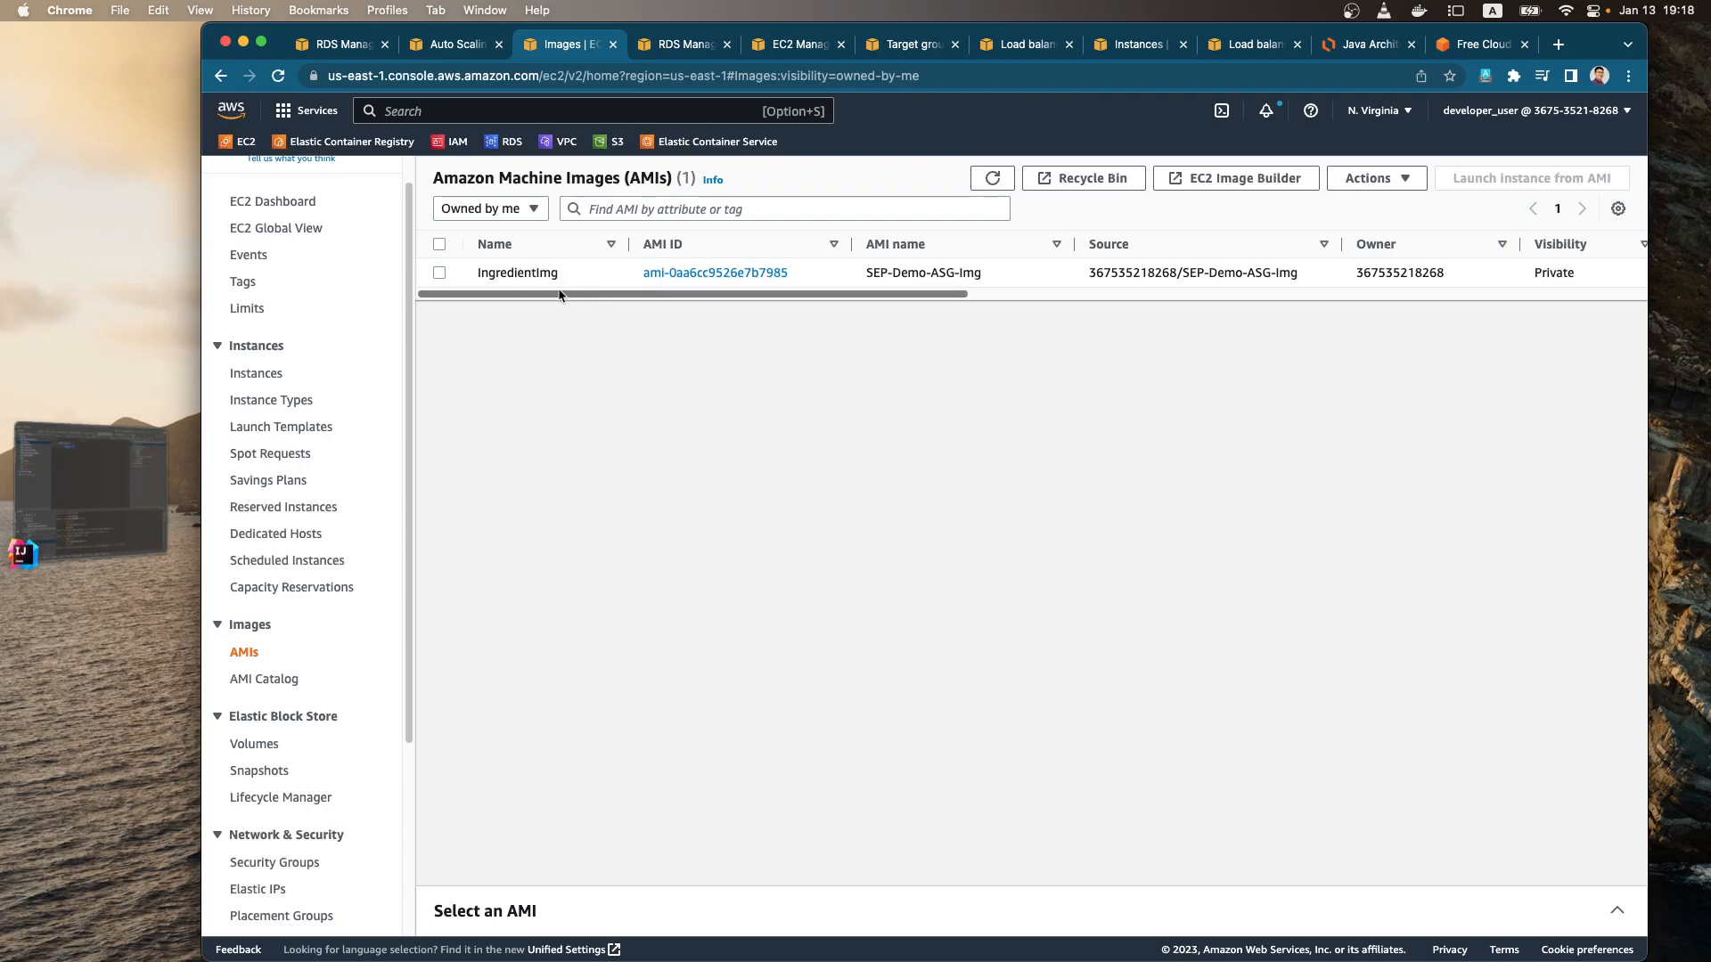
{"action": "left_click", "coordinate": [276, 428]}
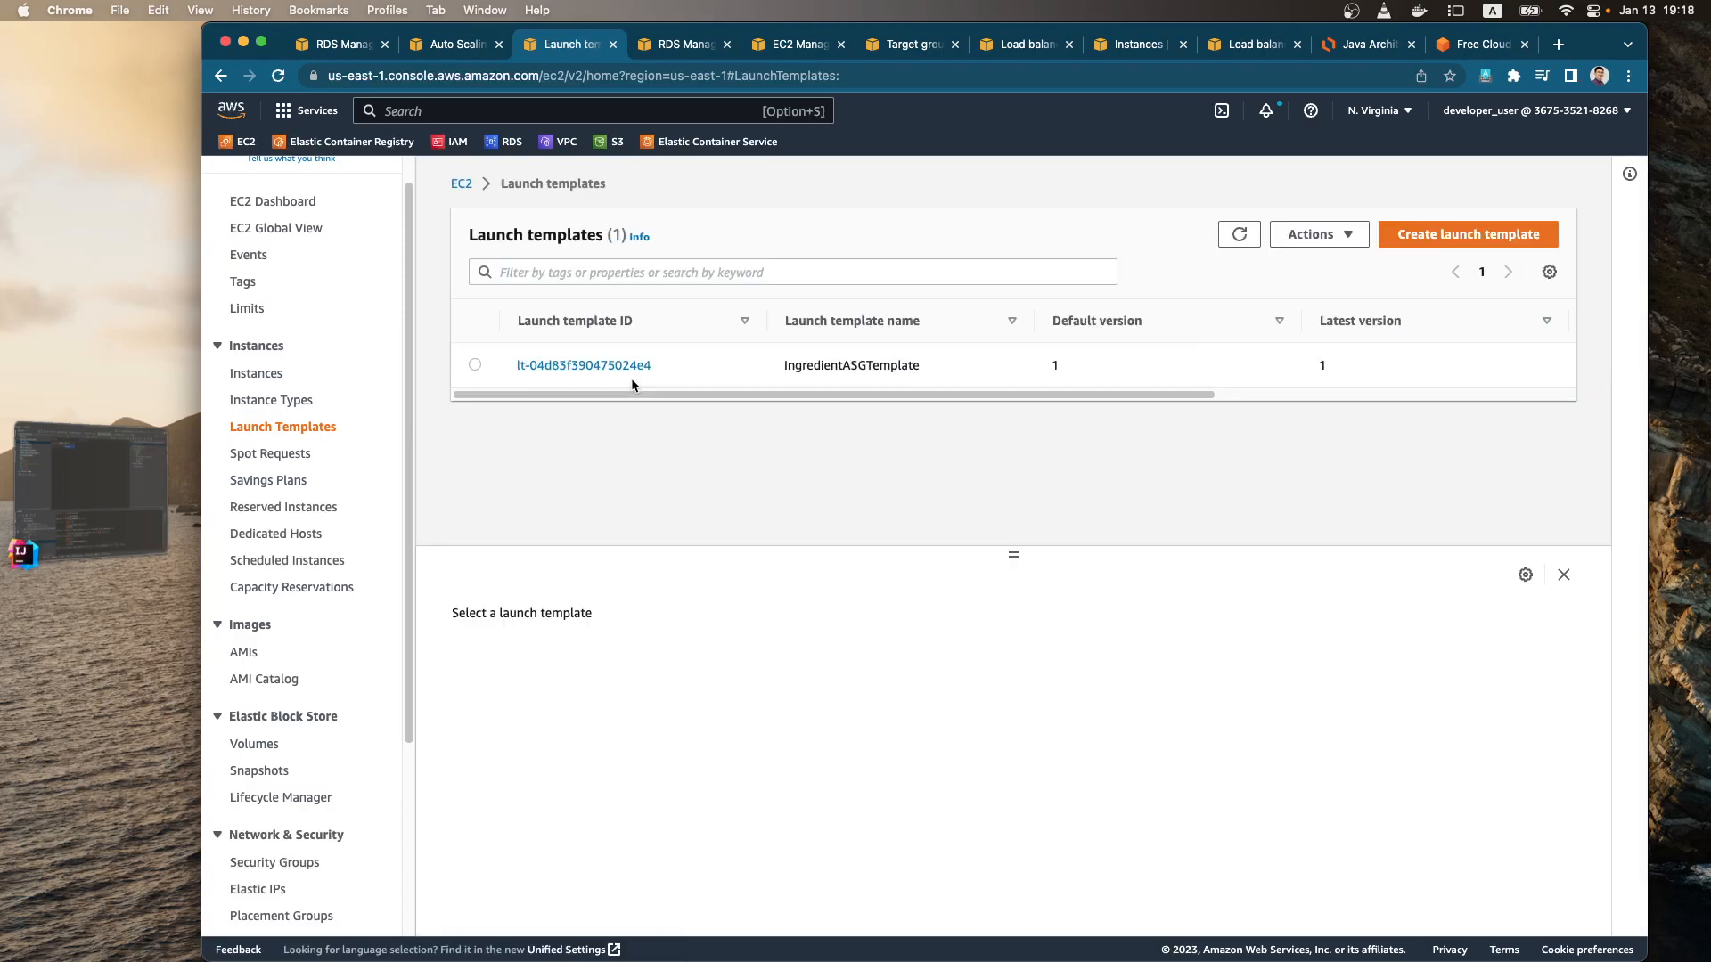
{"action": "left_click", "coordinate": [768, 366]}
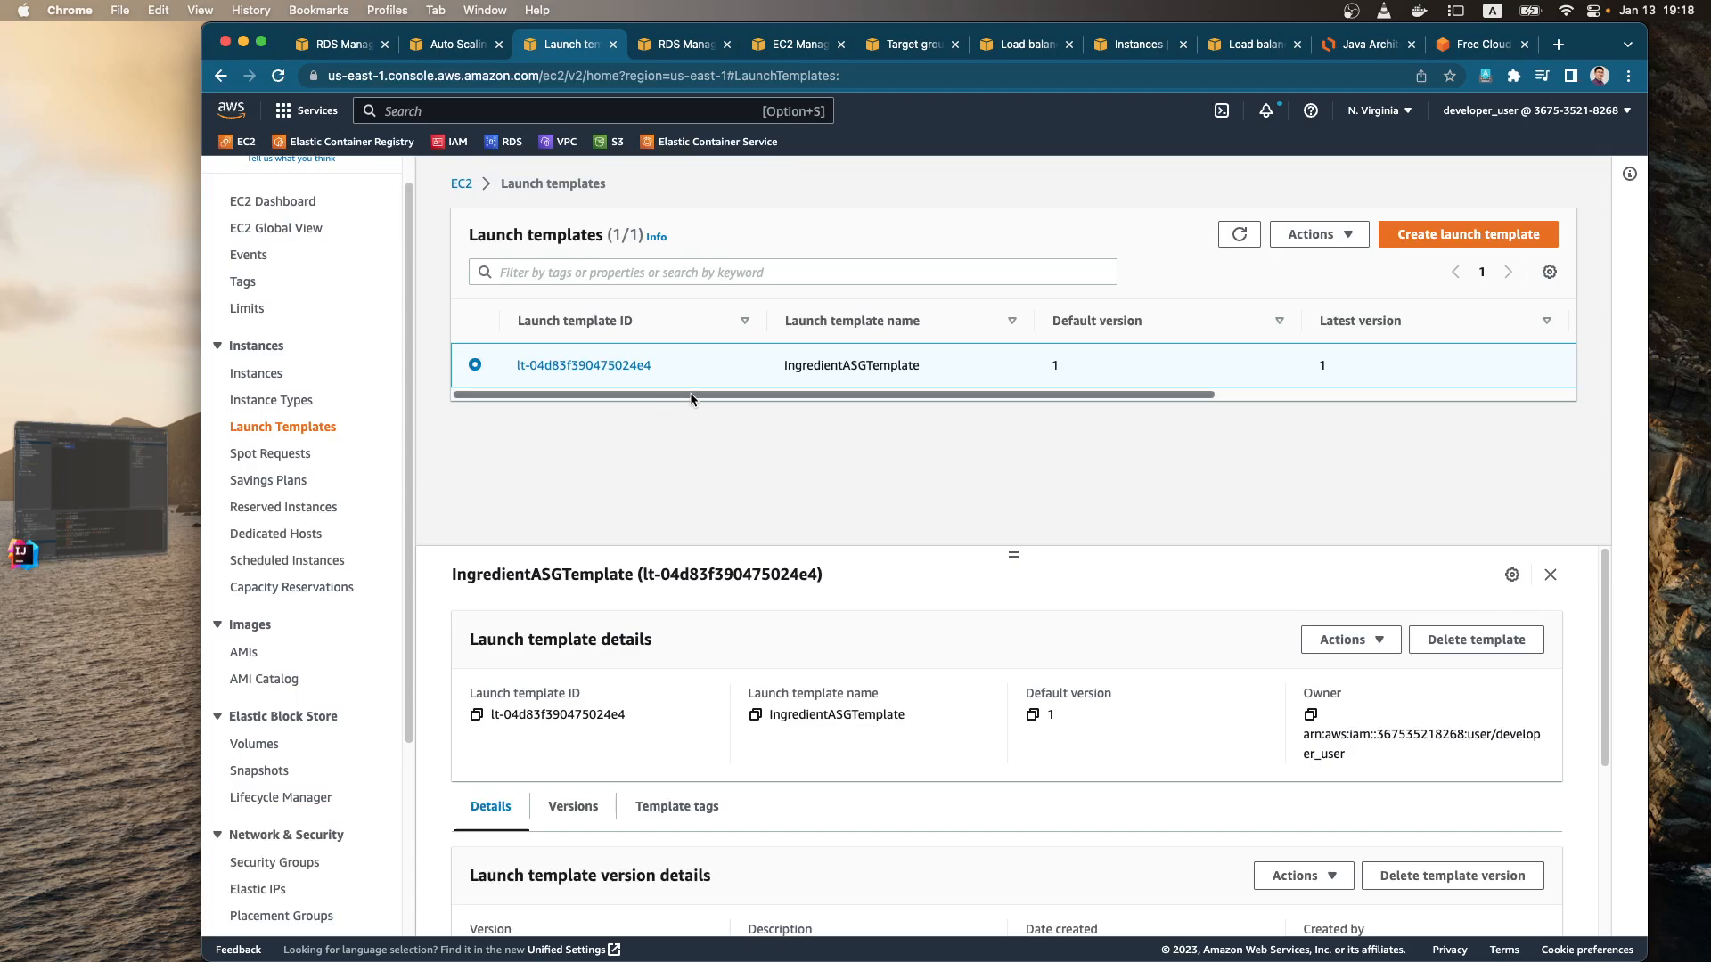
{"action": "left_click", "coordinate": [1364, 45]}
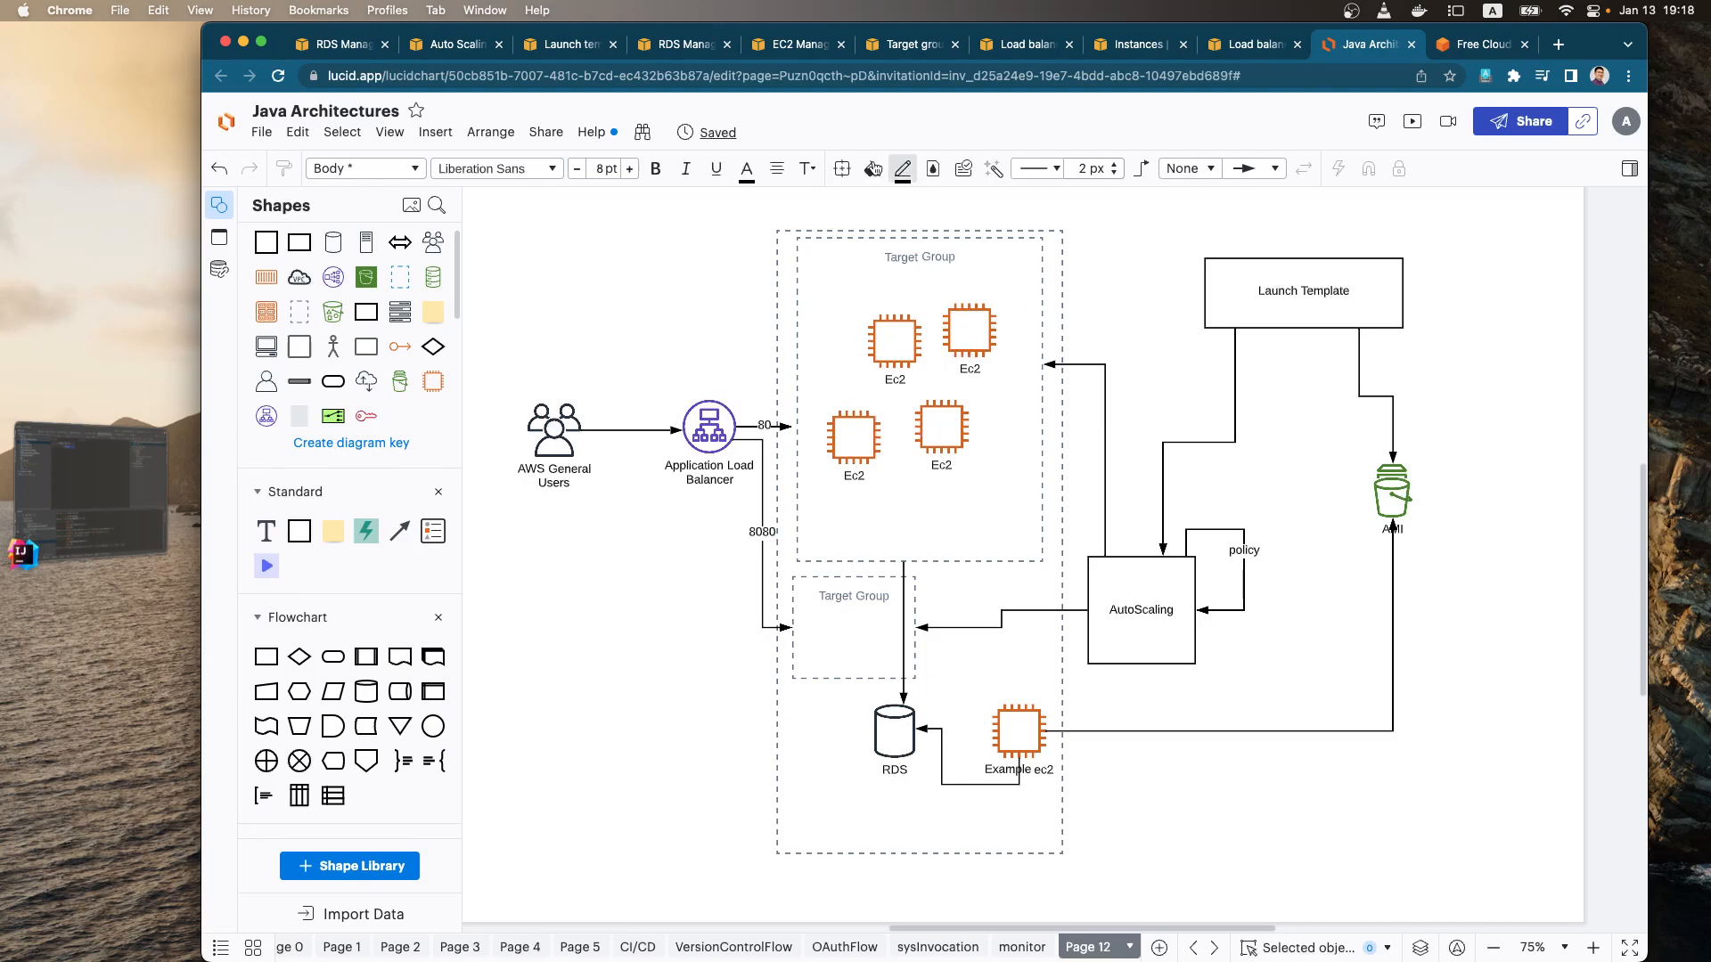
{"action": "left_click", "coordinate": [456, 46]}
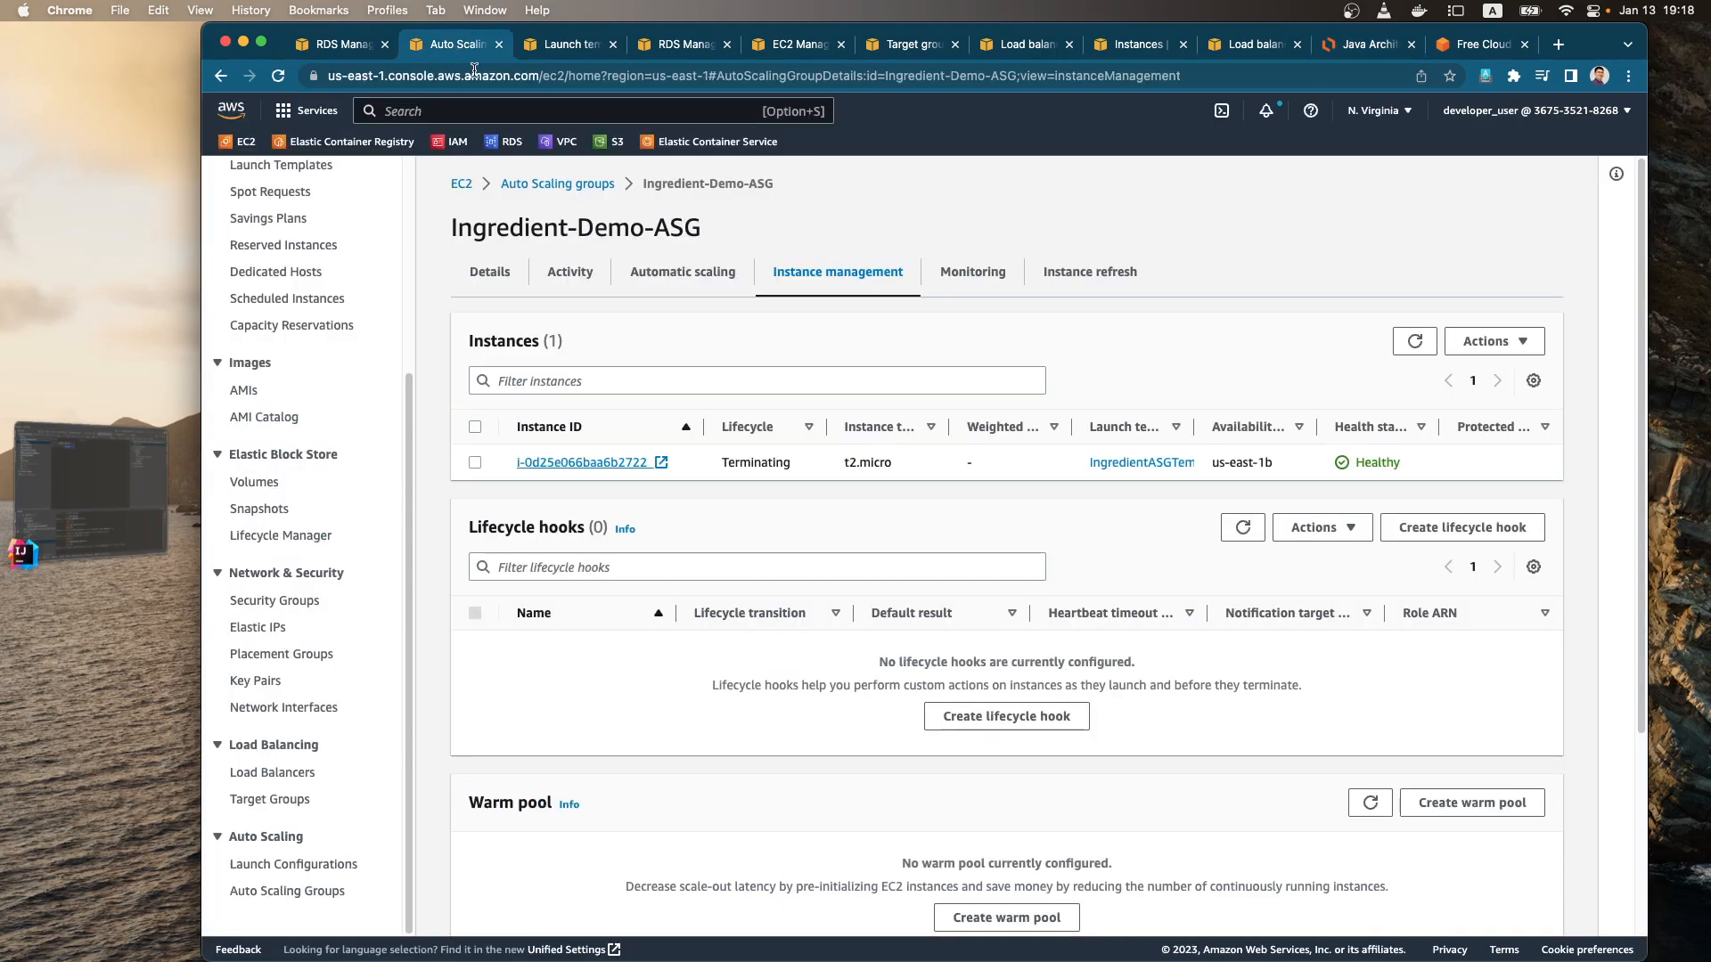